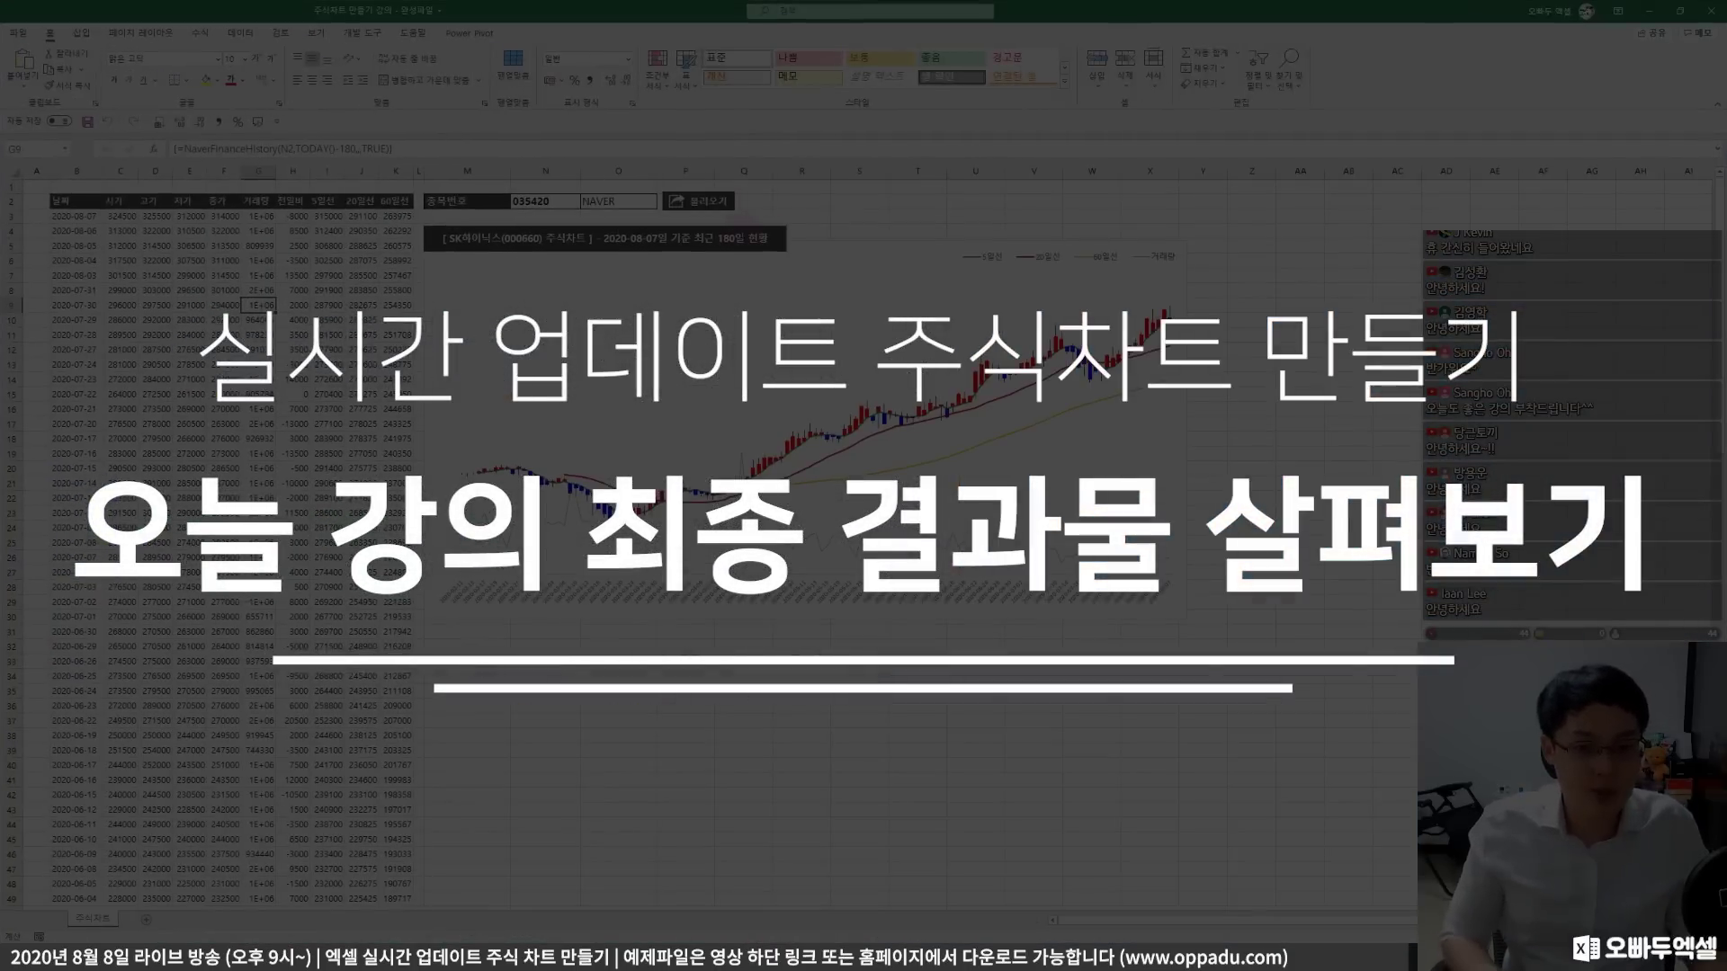
# - Set the stock name in cell O2 to 카카오 and load its price history
pyautogui.scroll(3, 657, 230)
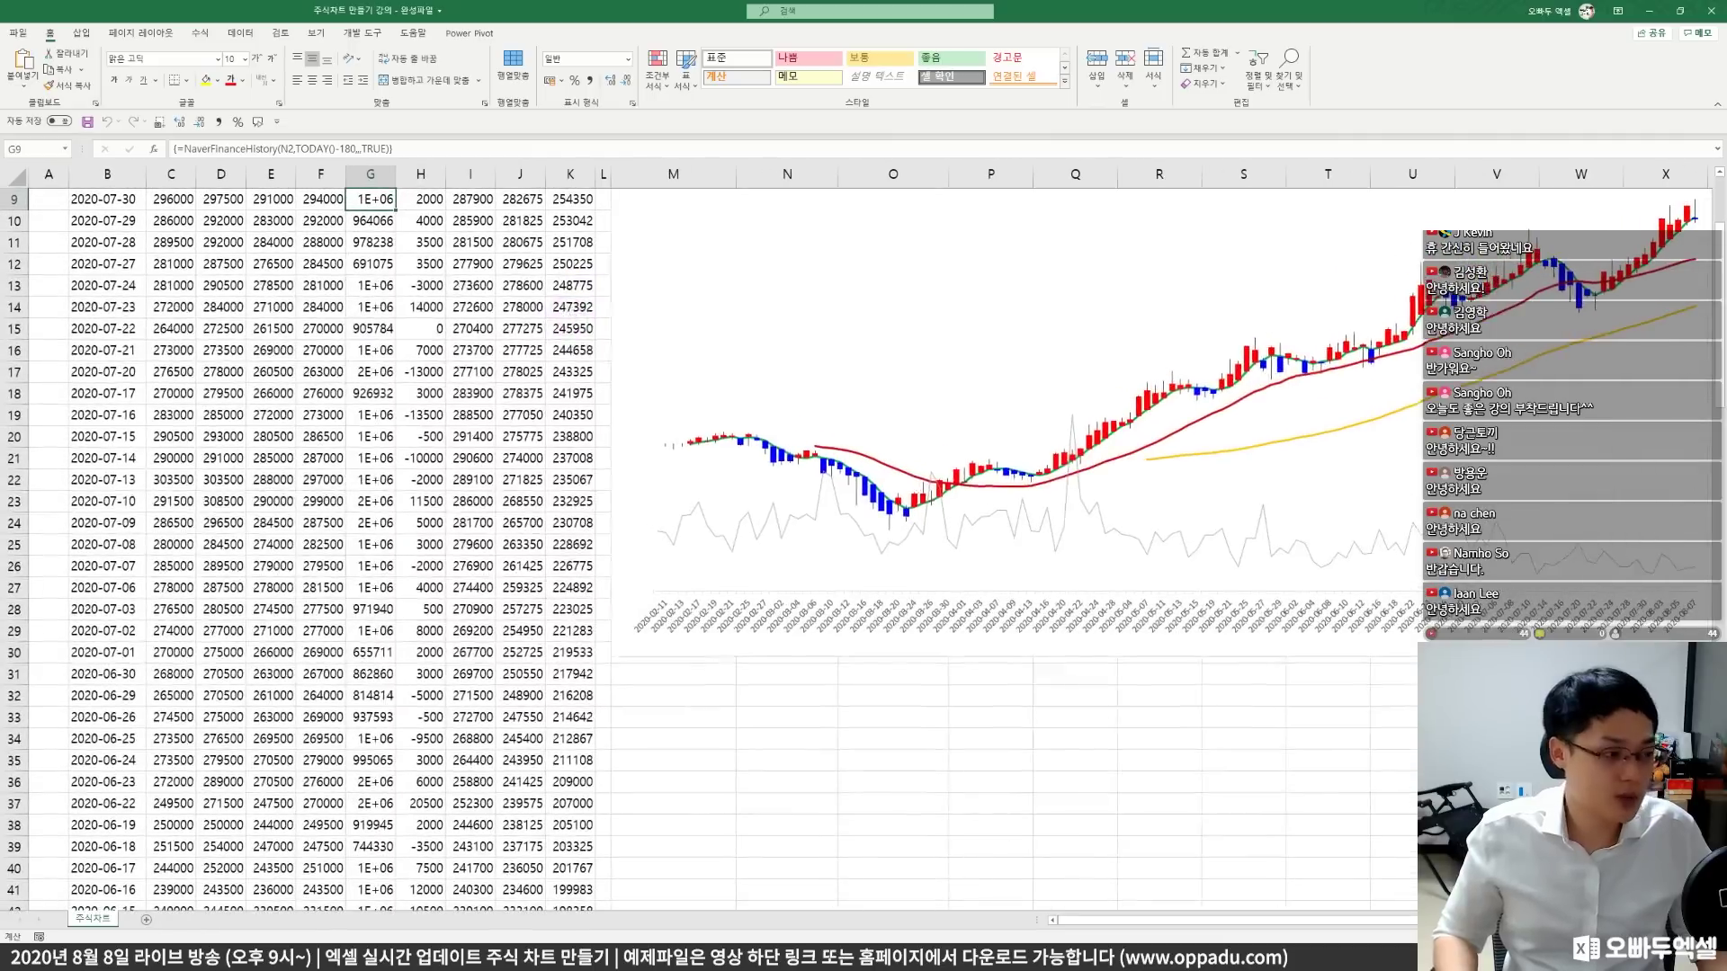
pyautogui.scroll(3, 900, 360)
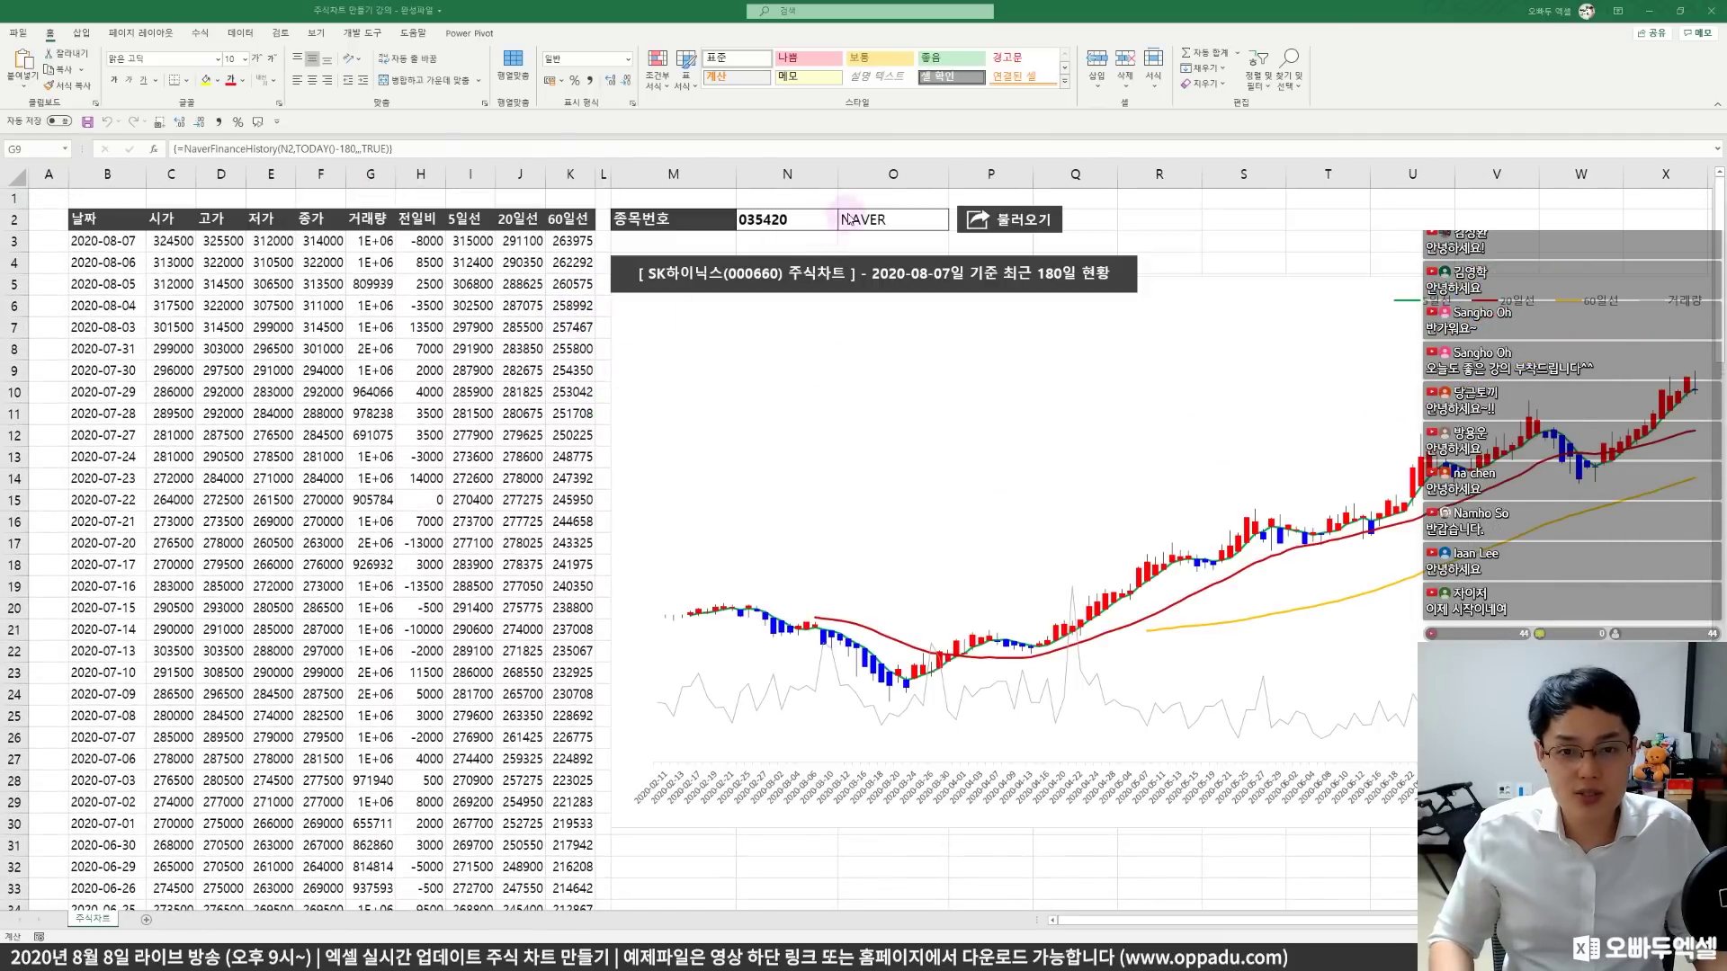
pyautogui.click(904, 211)
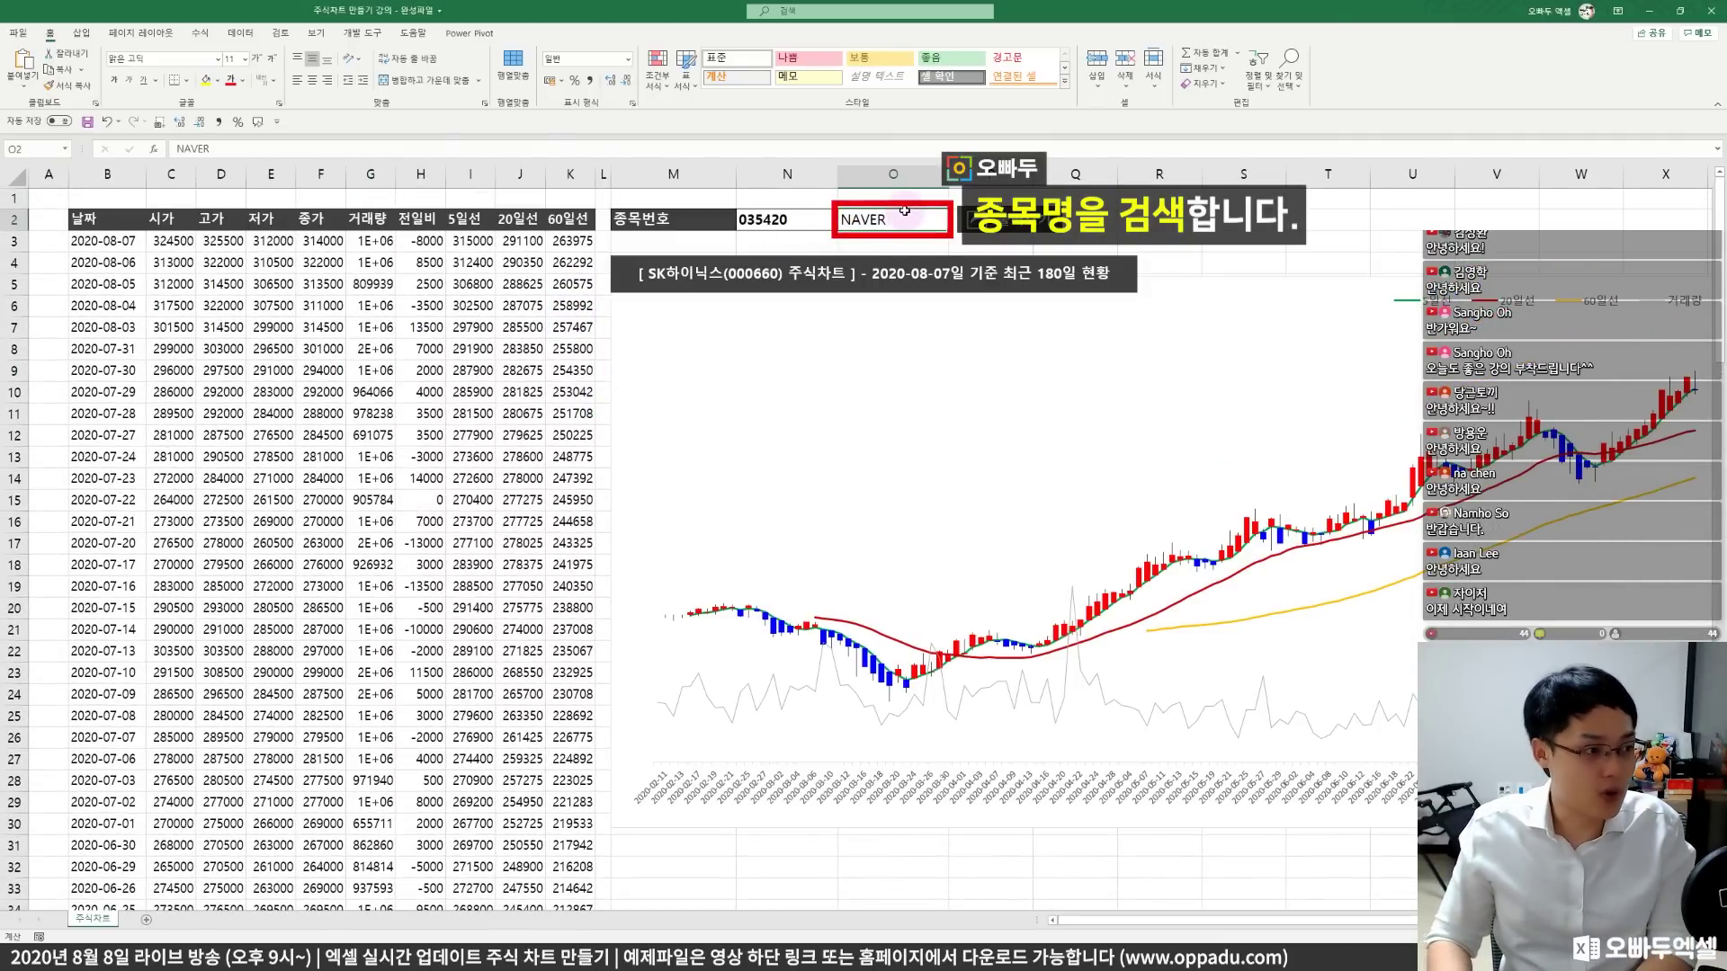
pyautogui.write('카카오')
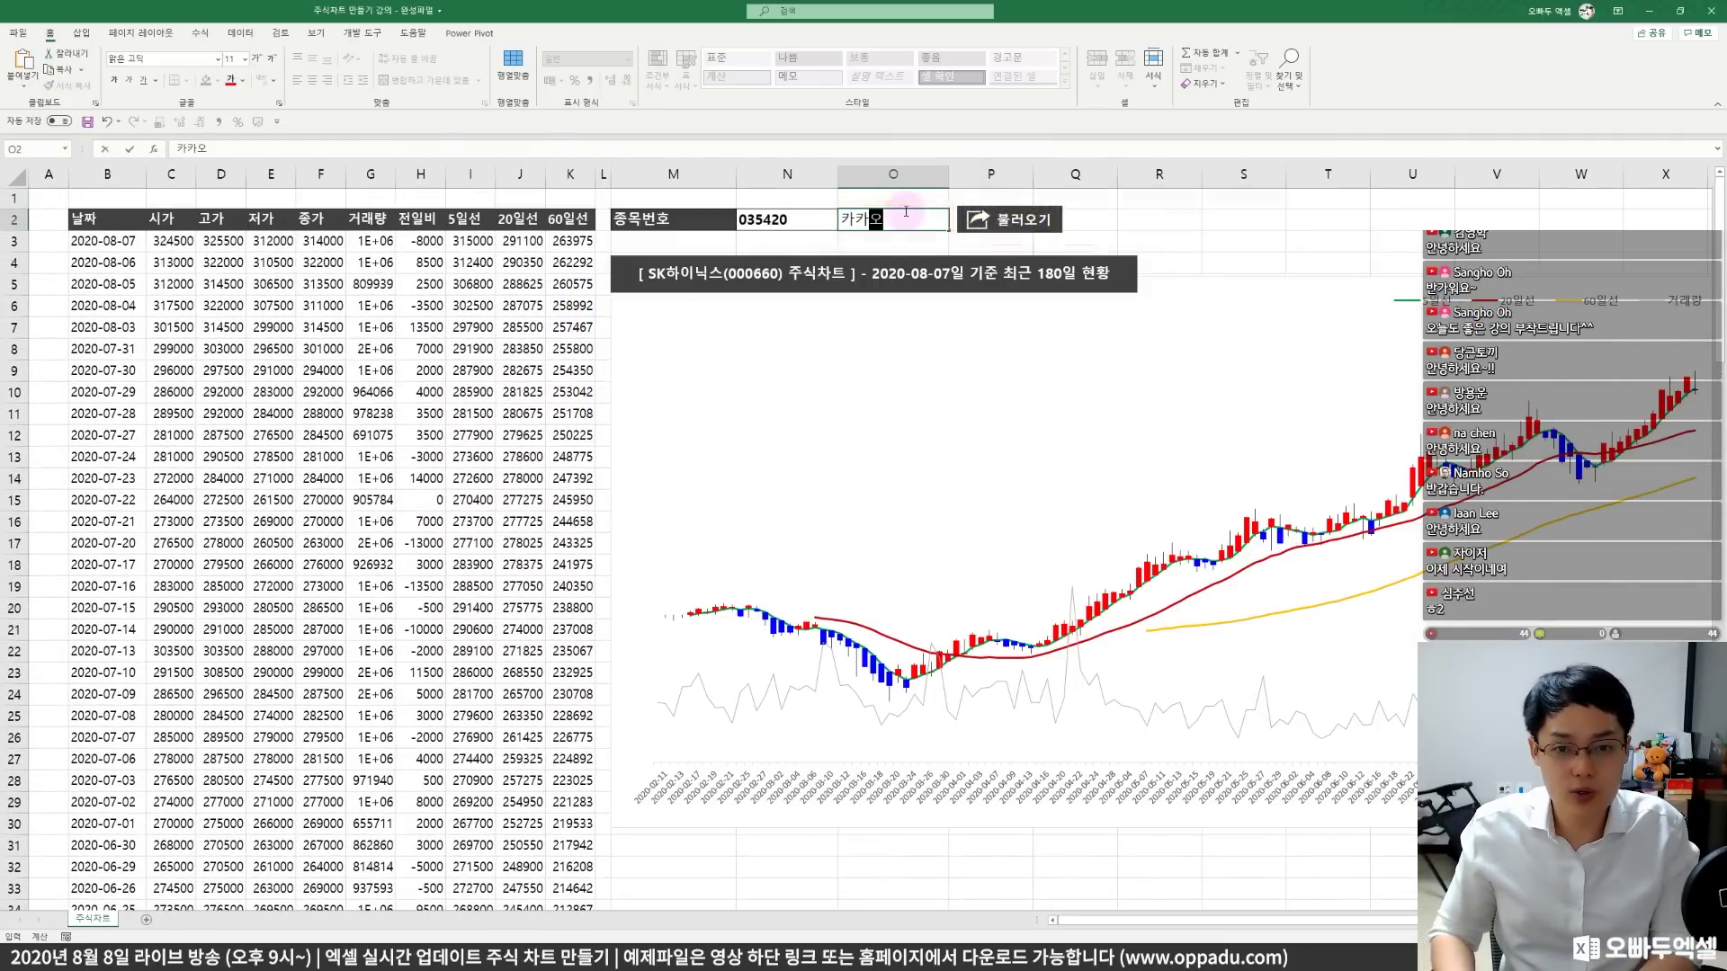
pyautogui.press('Return')
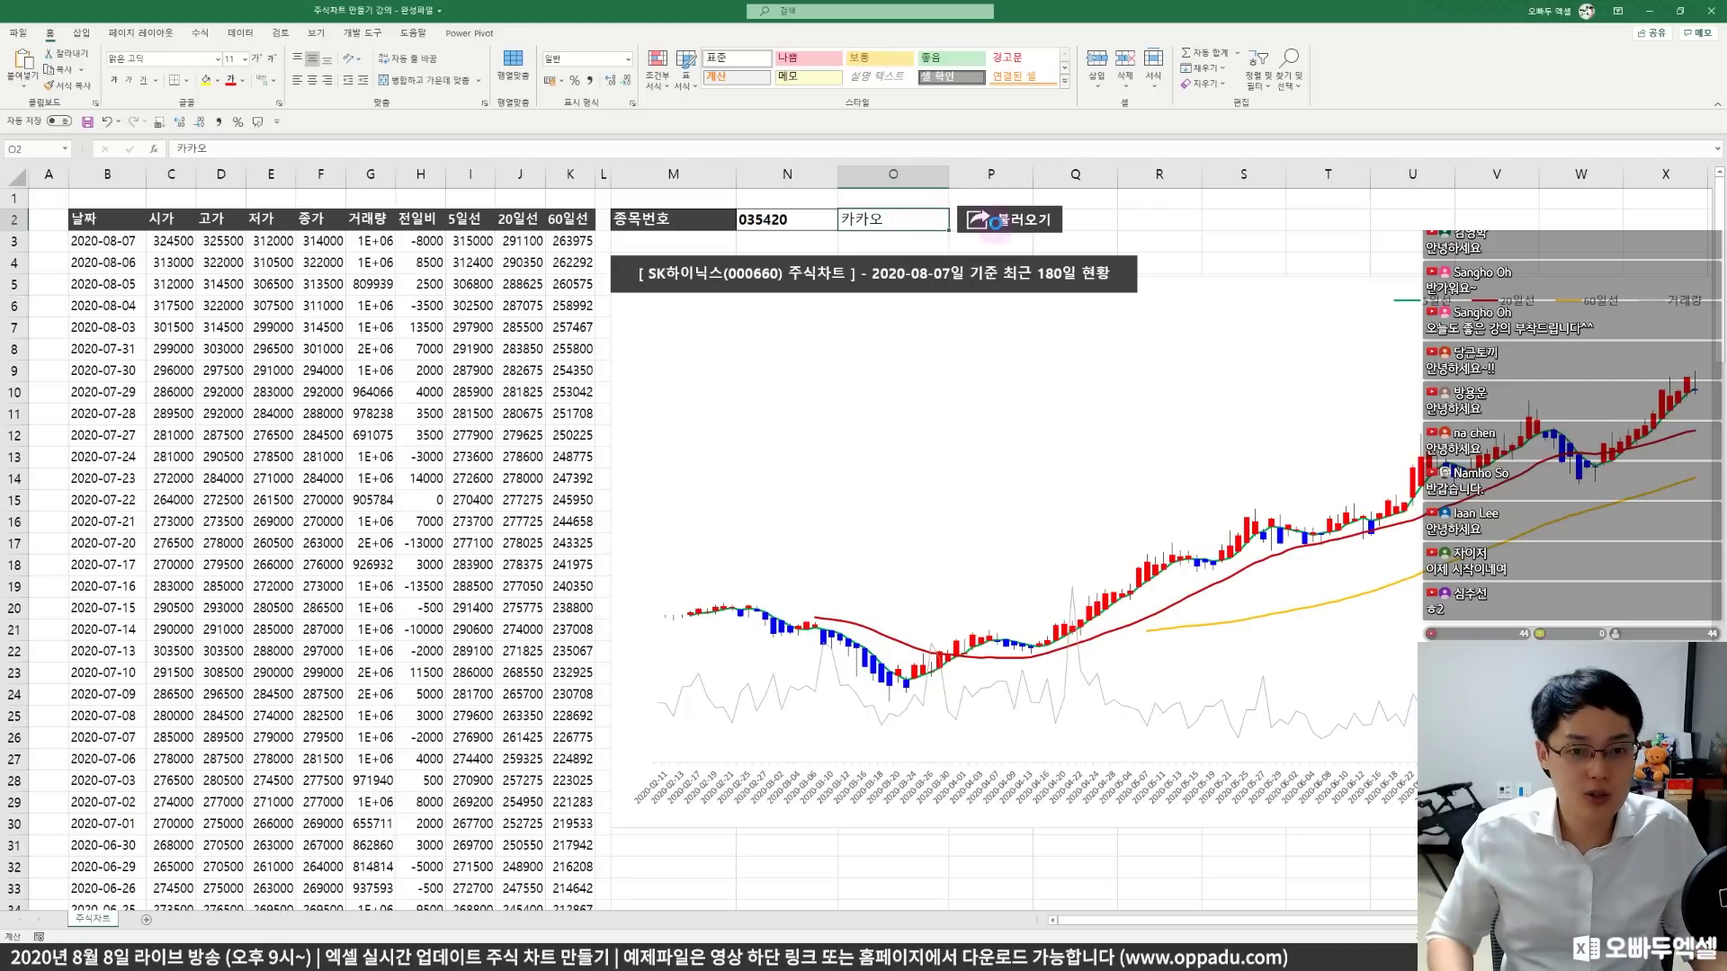
# - Set the stock name in cell O2 to 삼성전자 and load its price data into the chart
pyautogui.keyDown('ctrl'); pyautogui.scroll(-1, 1080, 342); pyautogui.keyUp('ctrl')
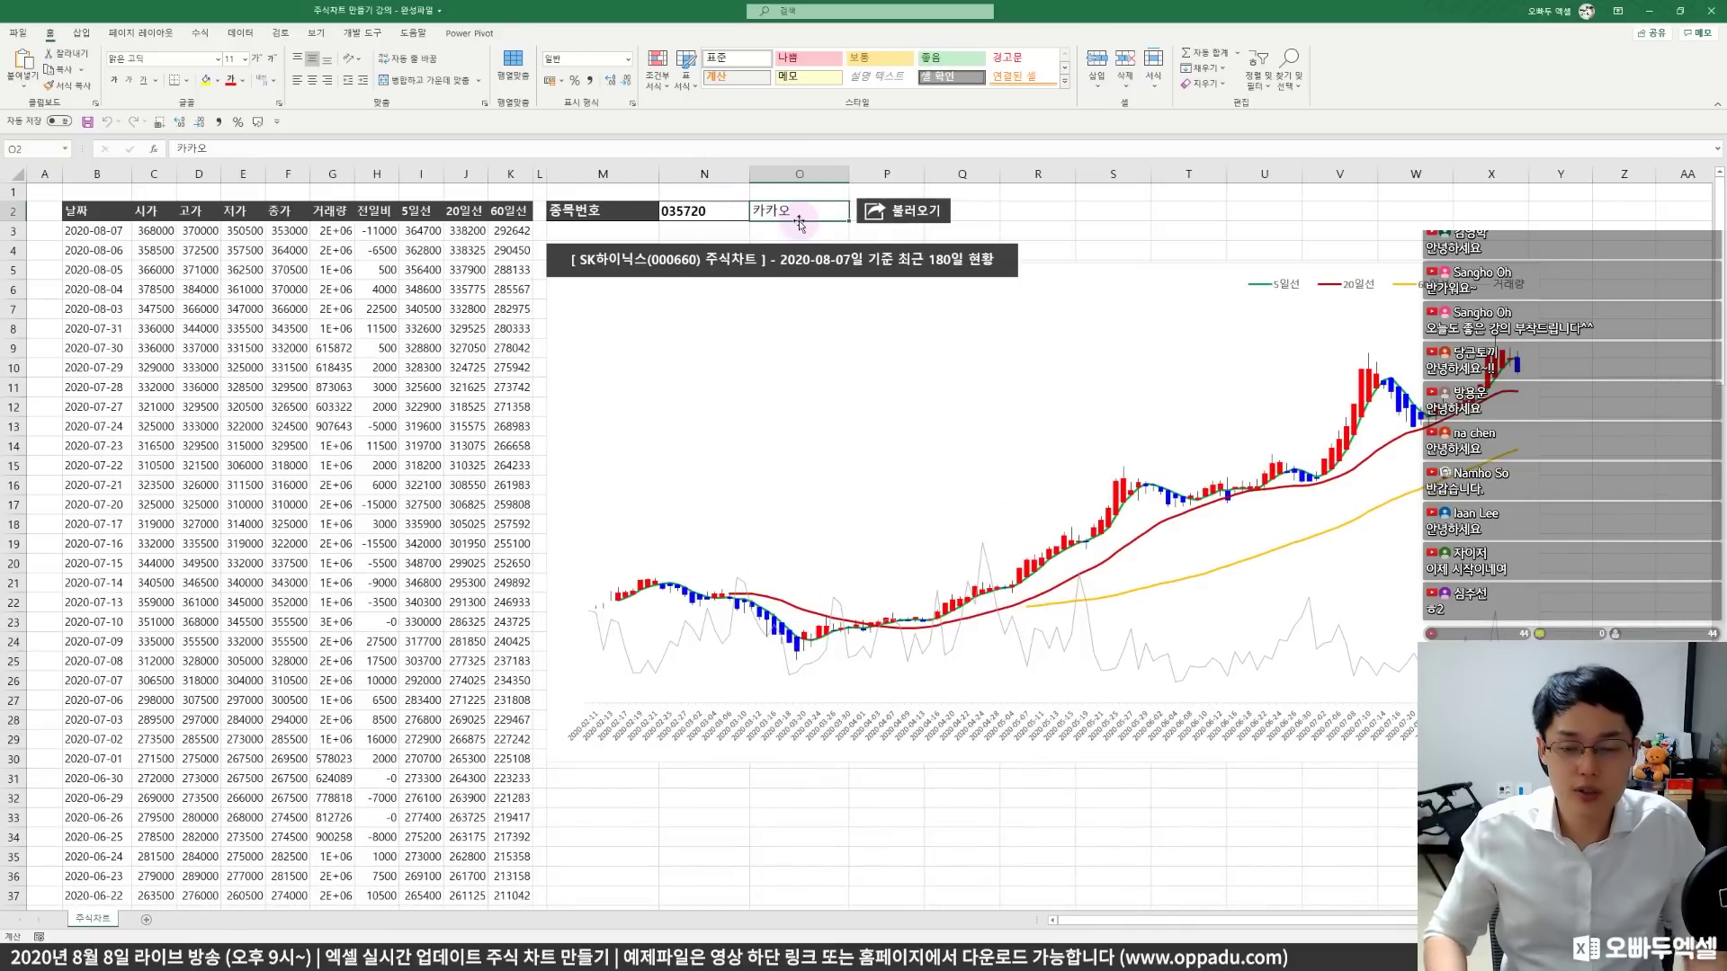
pyautogui.write('삼서')
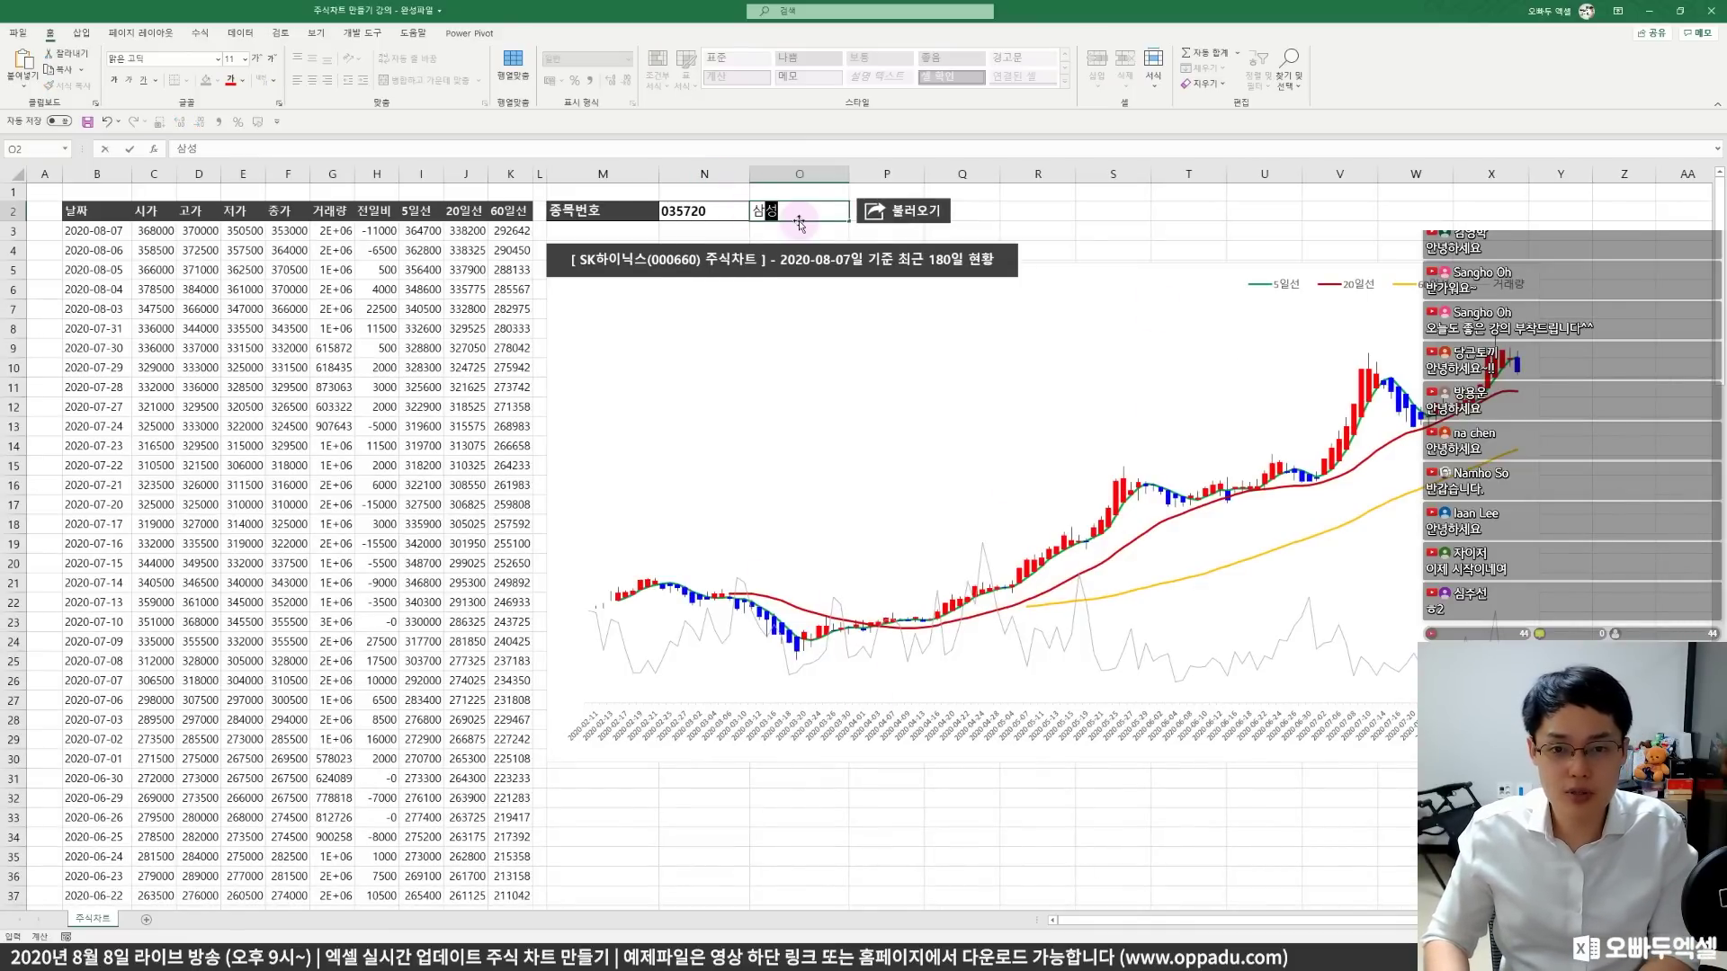
pyautogui.write('전자')
pyautogui.hotkey('ctrl', 'Return')
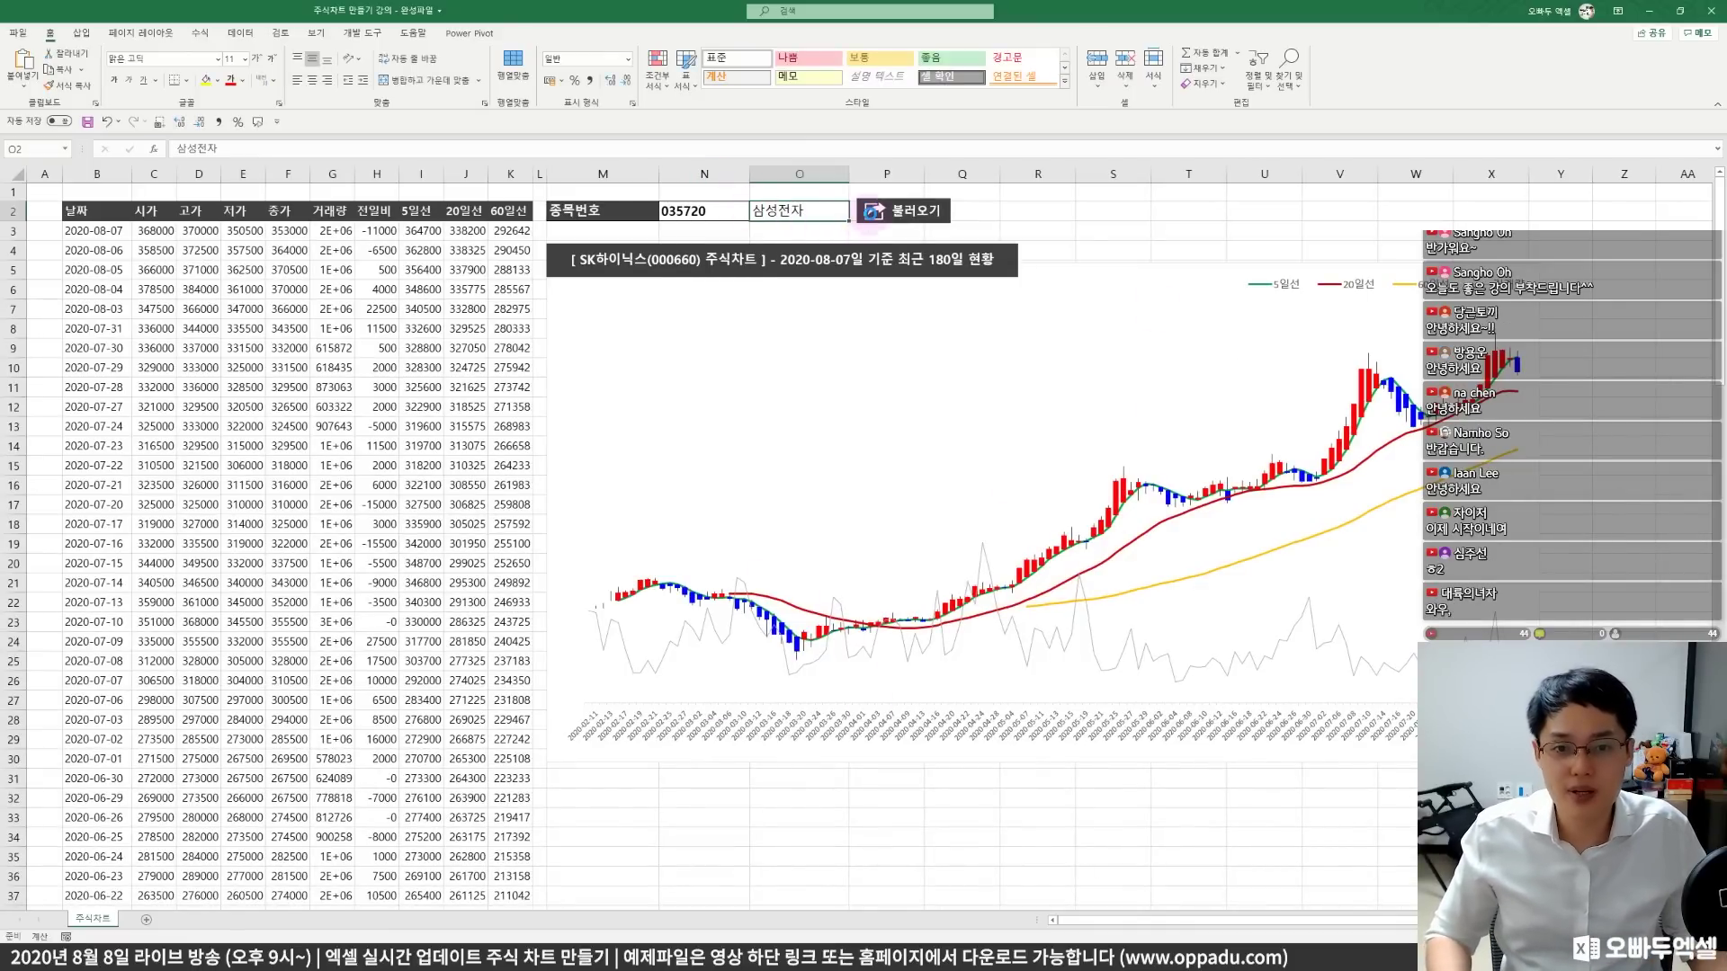
pyautogui.click(869, 216)
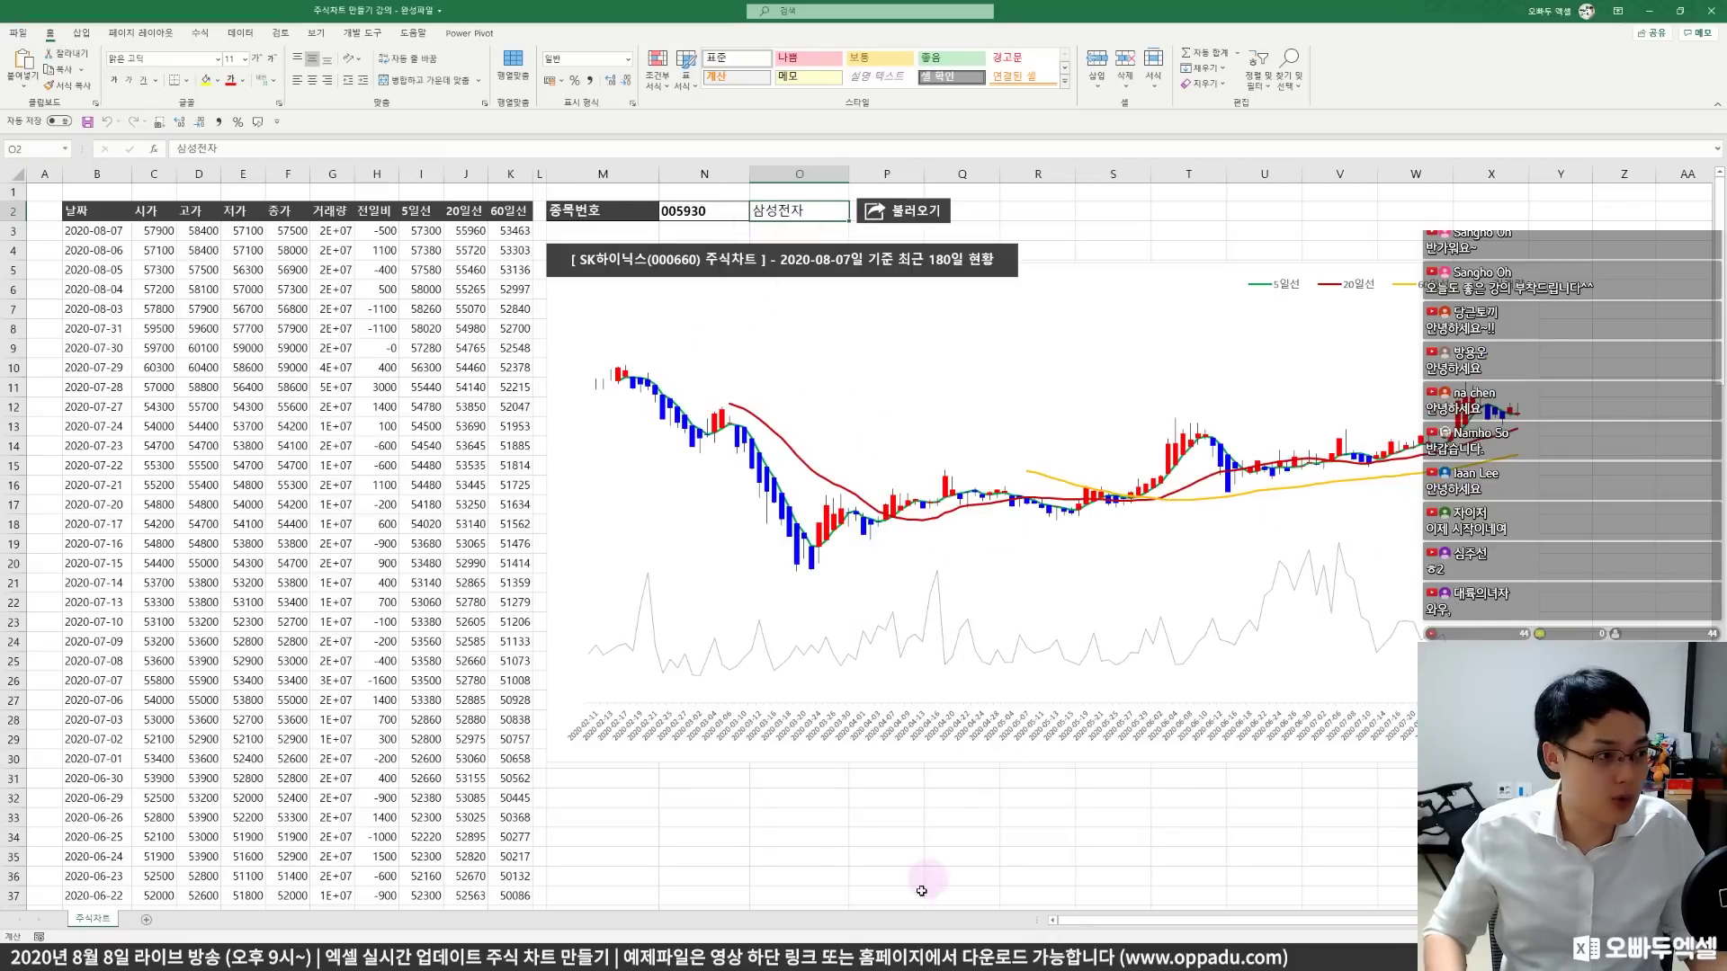
# - Enter a NaverFinanceSearch formula without arguments in cell M32 below the chart and review the ranked stock names
pyautogui.click(622, 811)
pyautogui.click(623, 801)
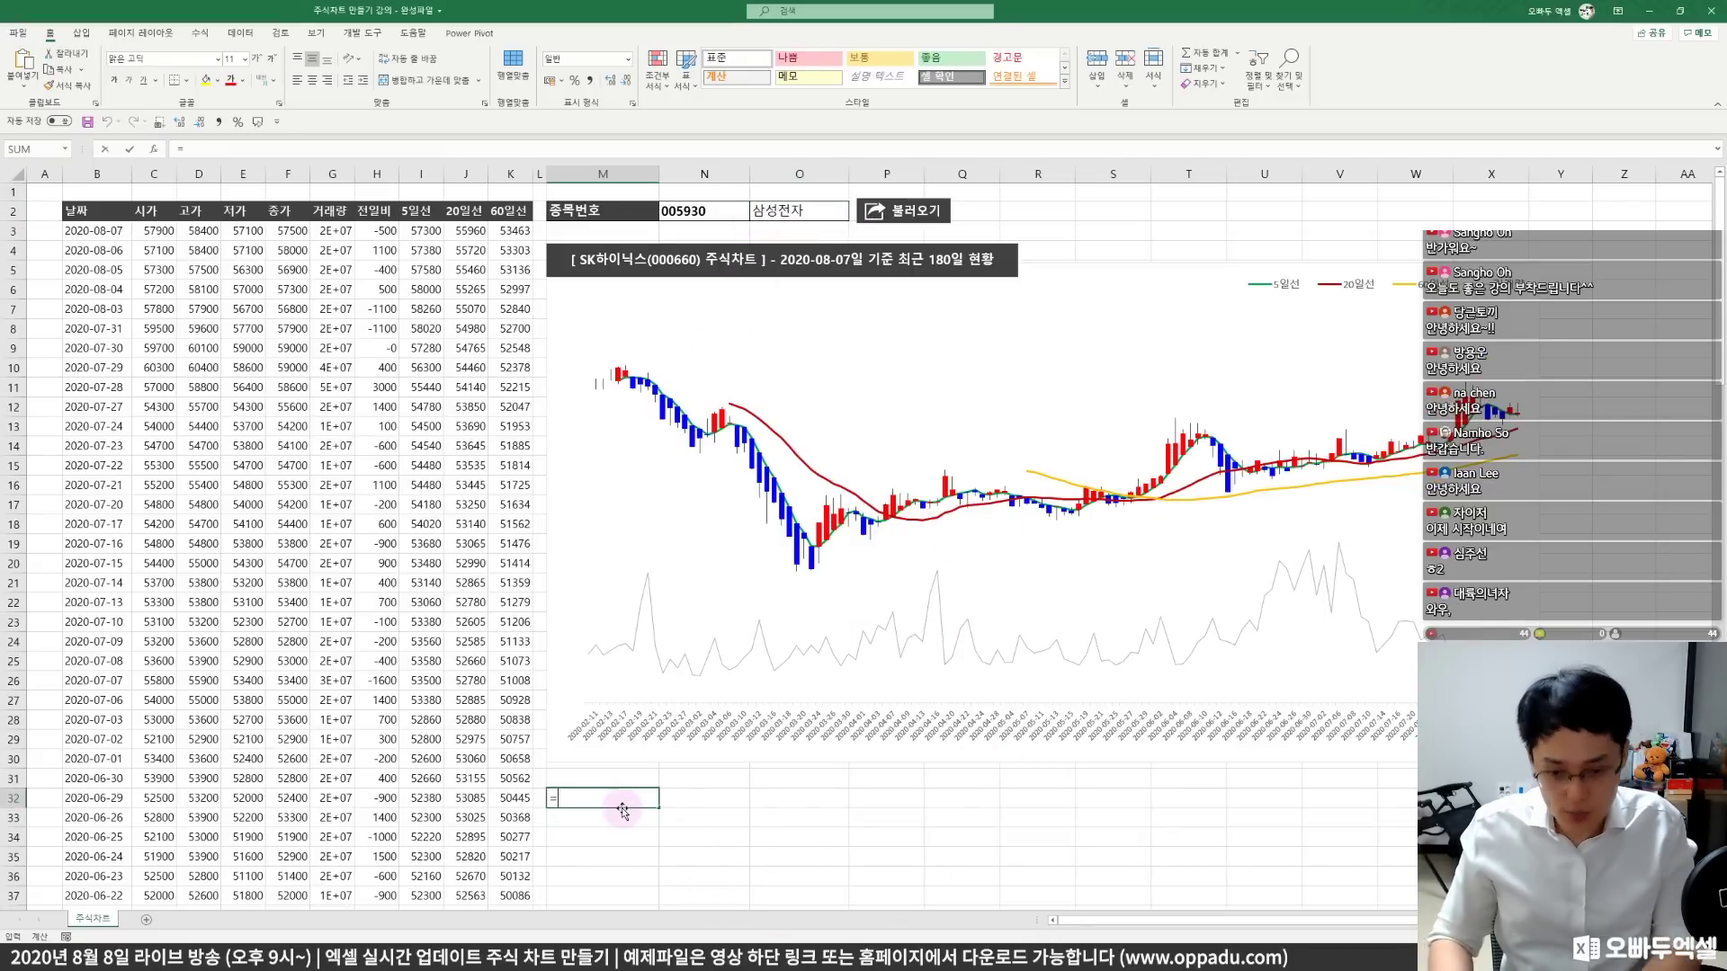
pyautogui.write('=nav')
pyautogui.doubleClick(619, 835)
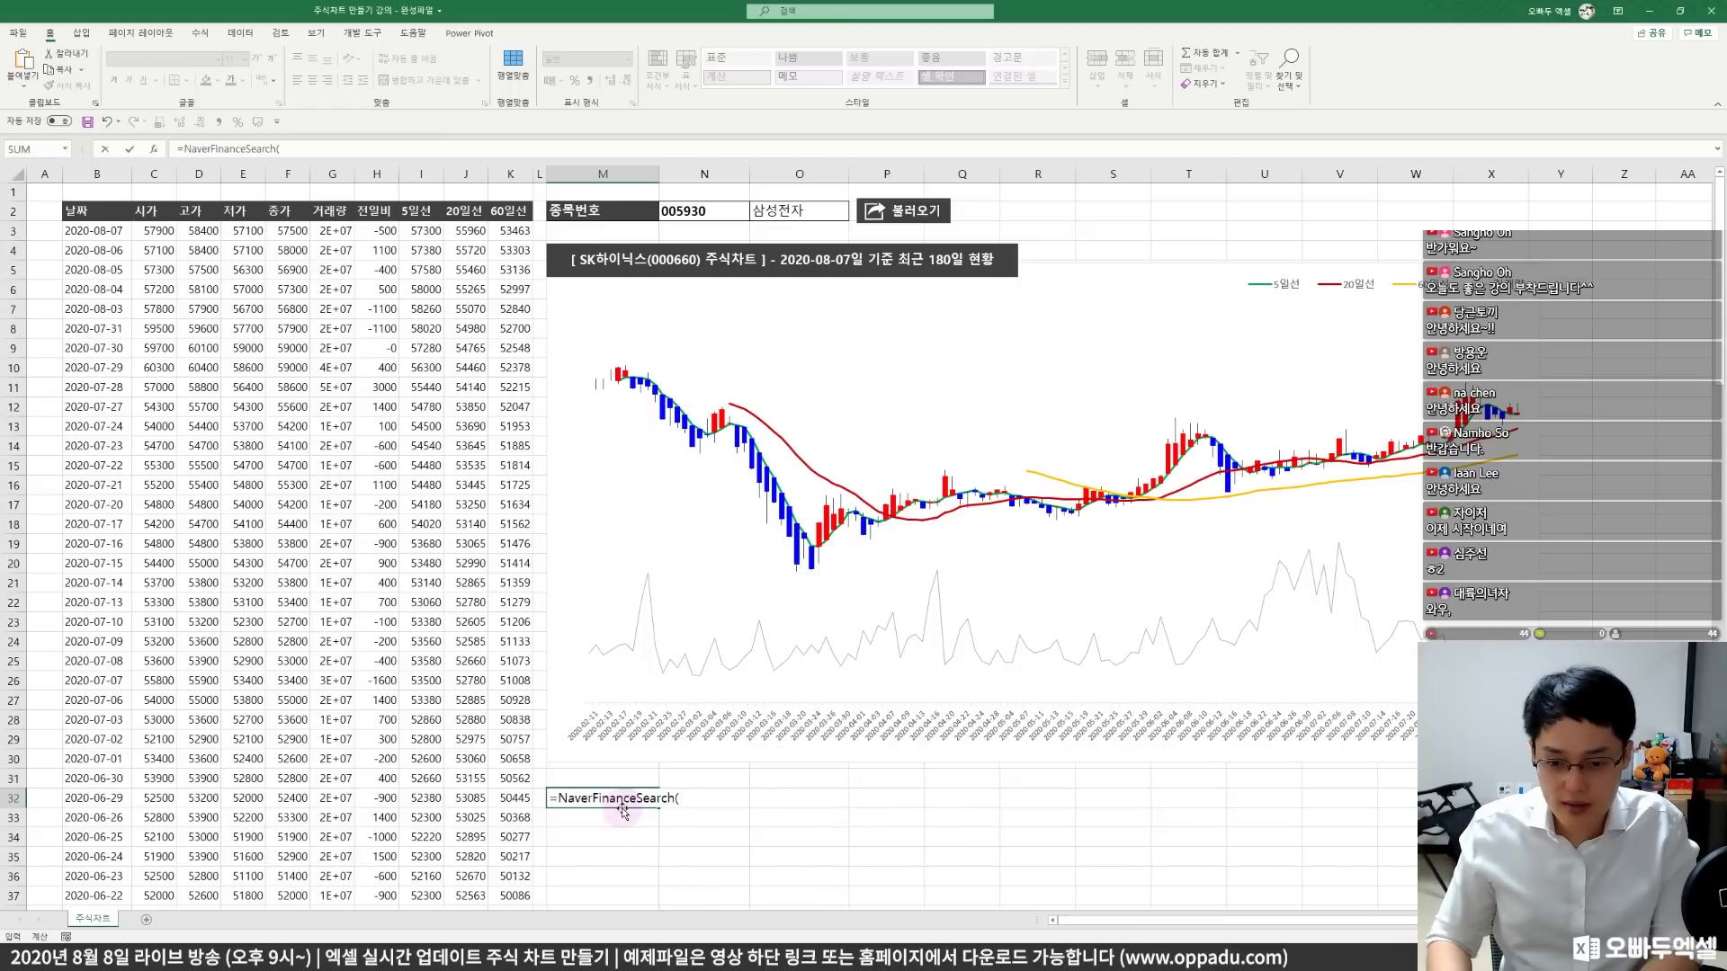
pyautogui.press('Return')
pyautogui.scroll(-7, 622, 809)
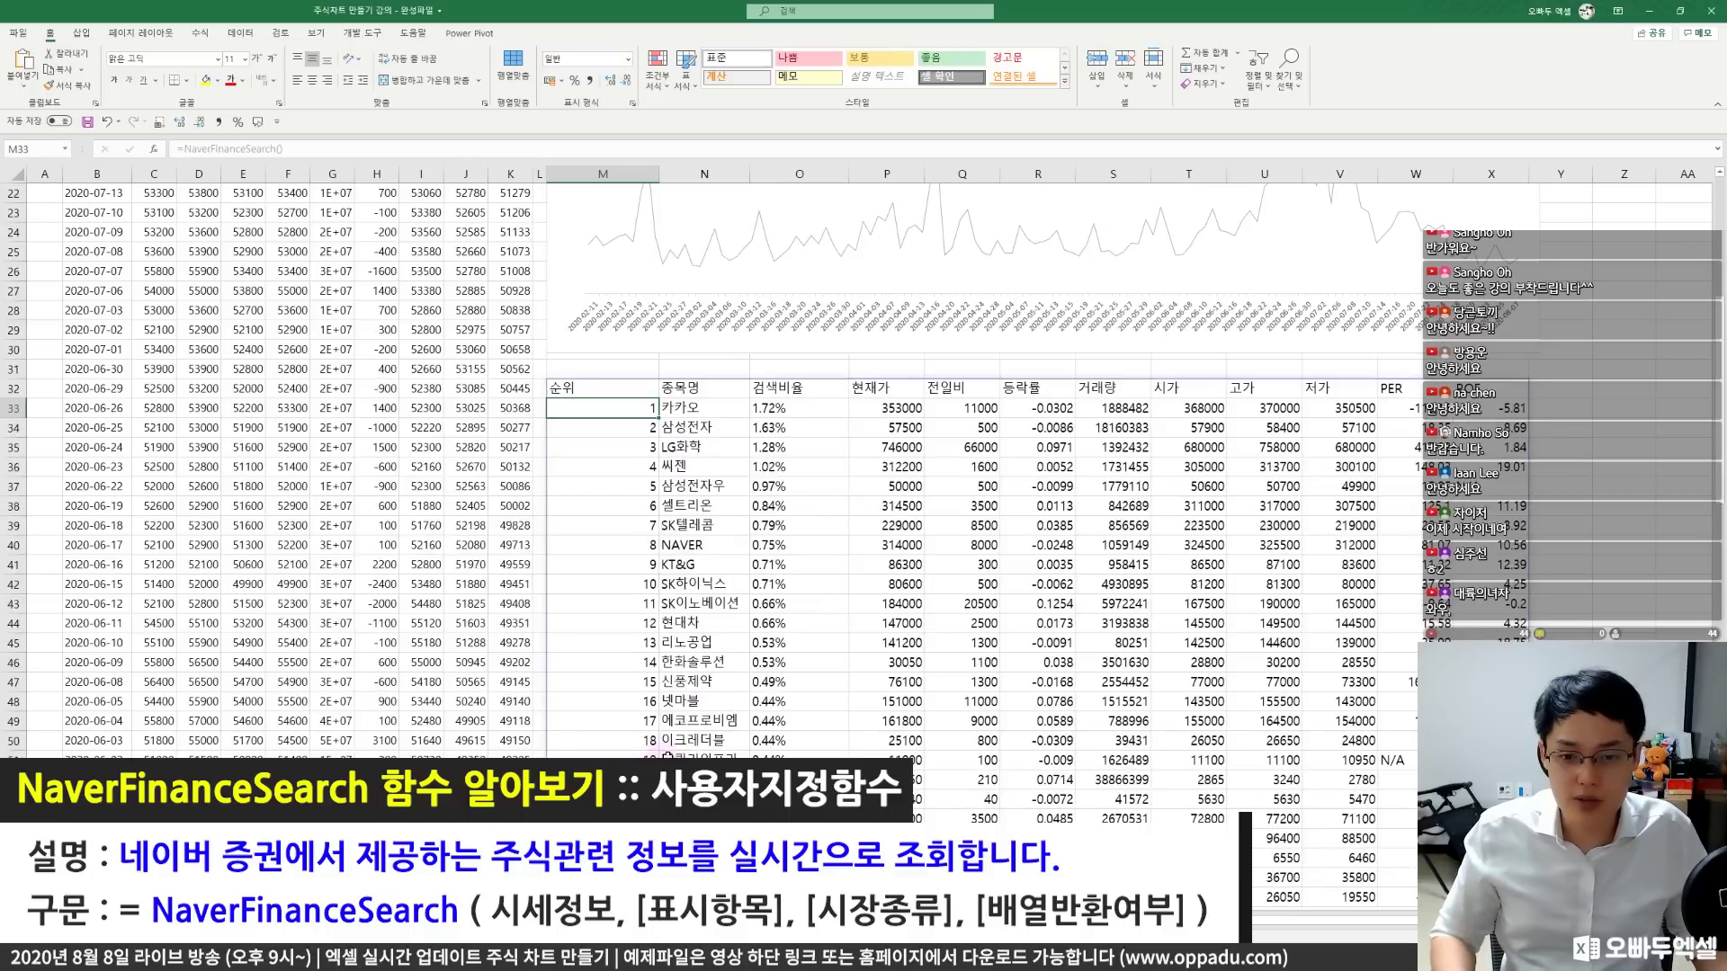
pyautogui.scroll(-1, 688, 616)
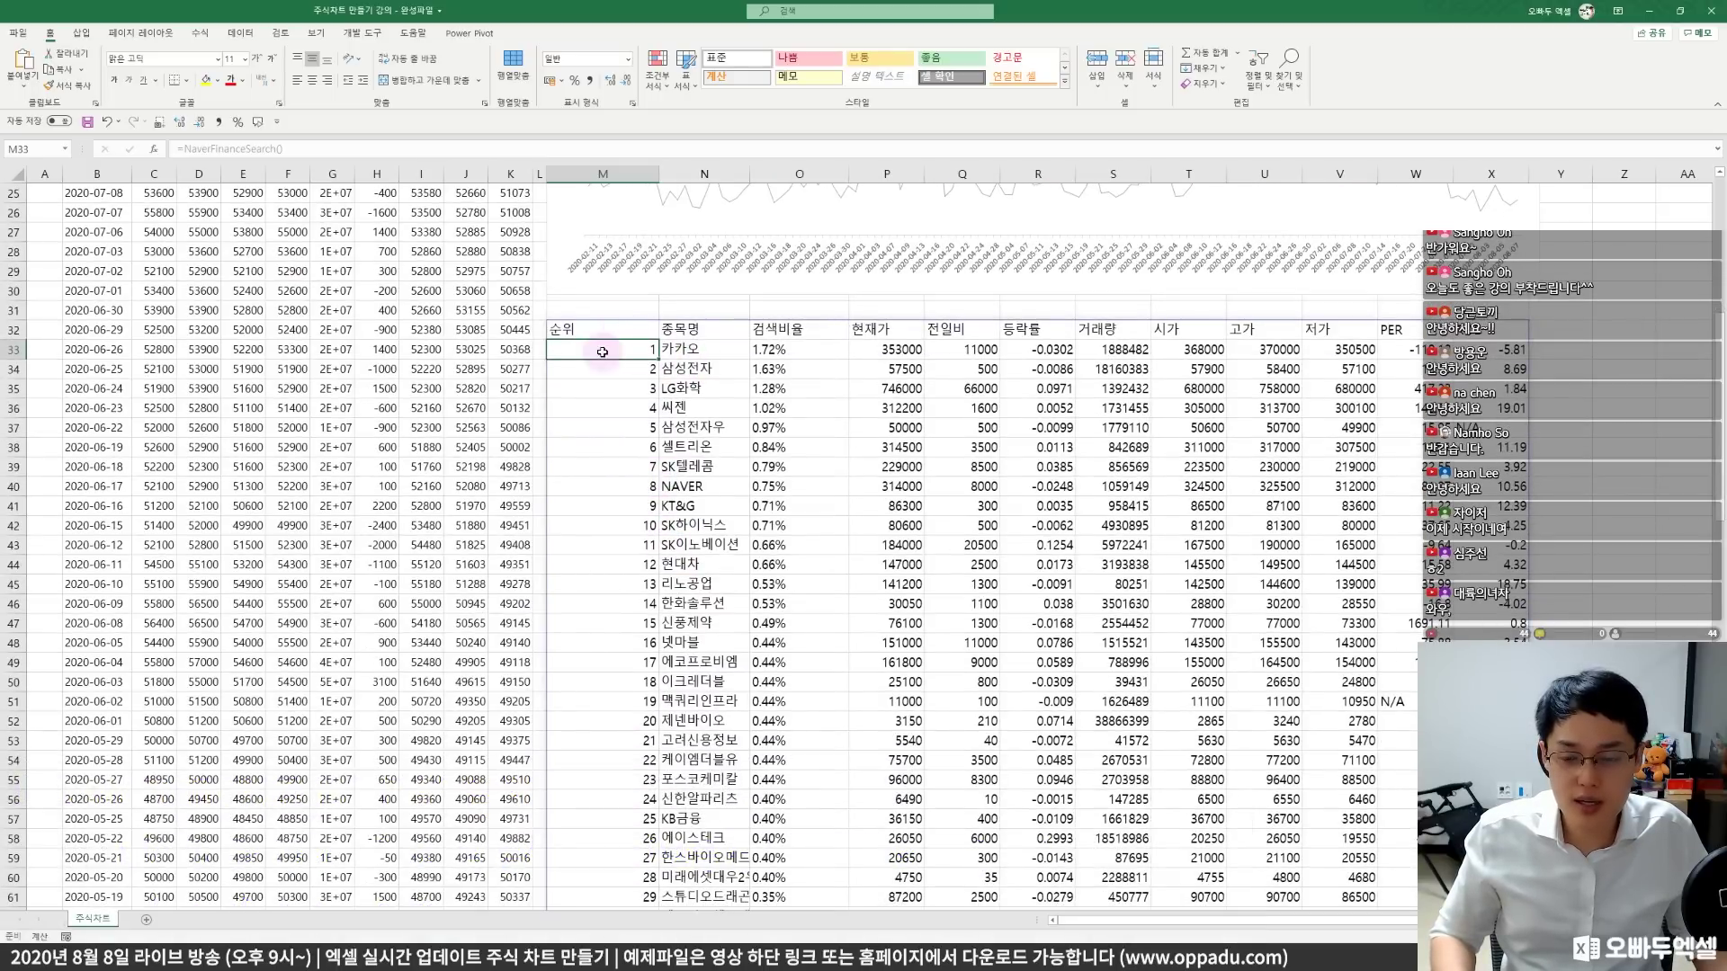
pyautogui.moveTo(705, 349); pyautogui.dragTo(703, 428)
pyautogui.click(693, 353)
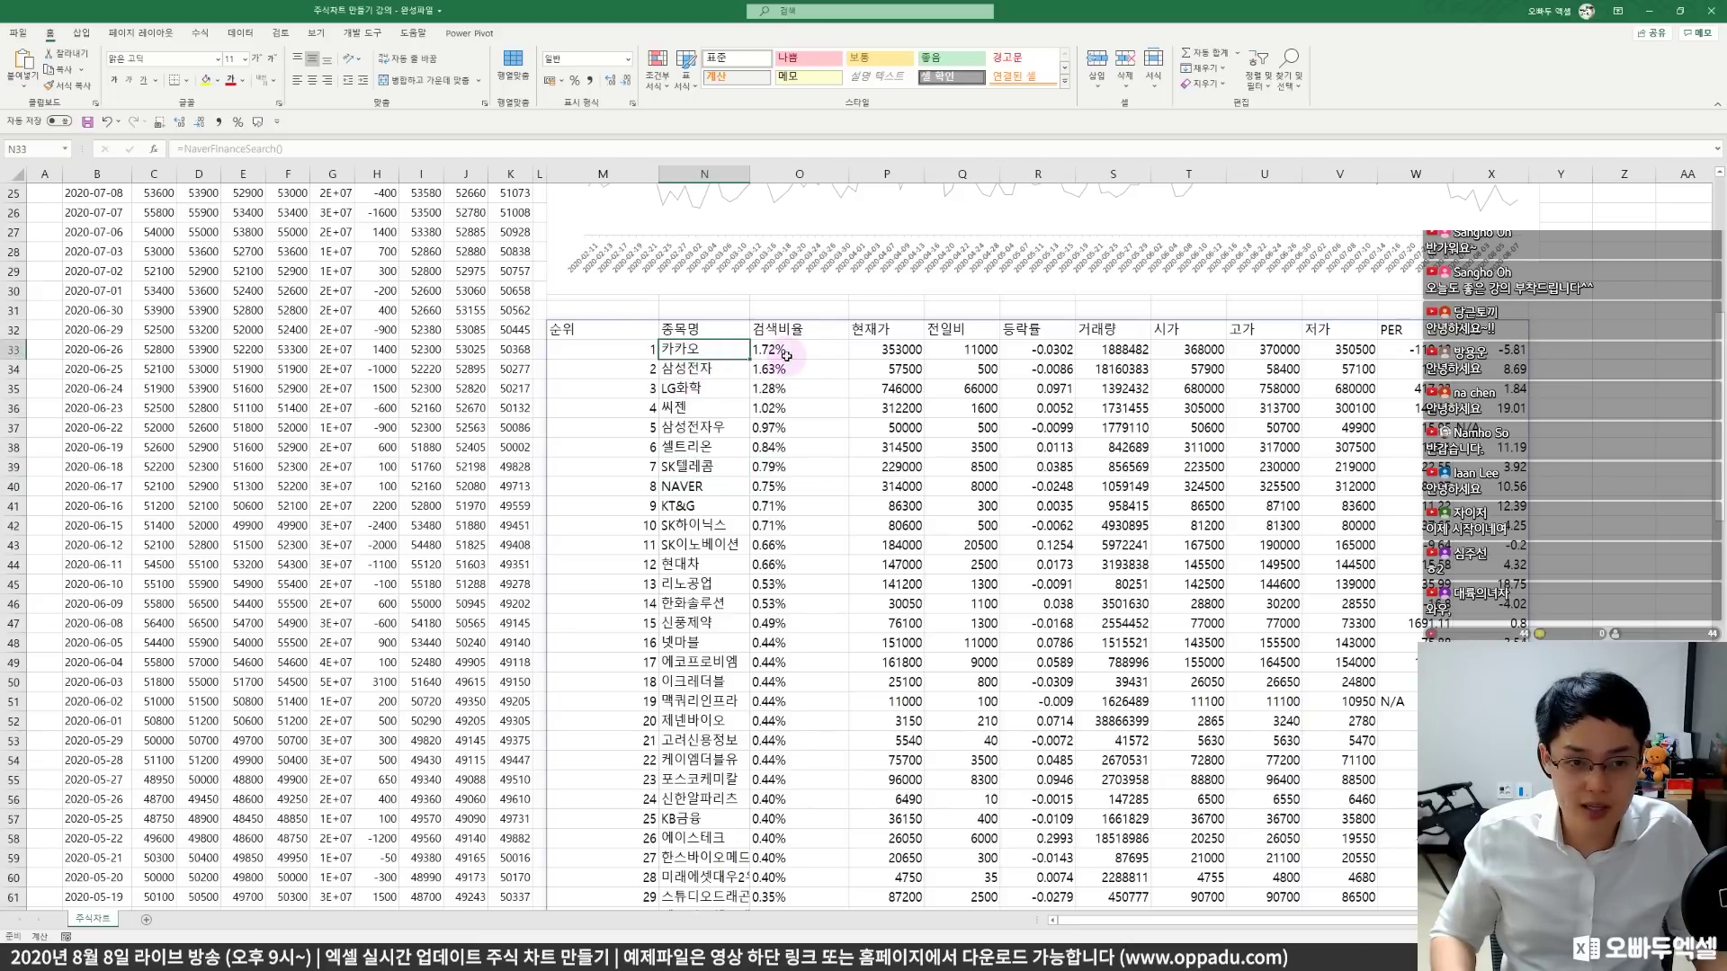
pyautogui.click(689, 409)
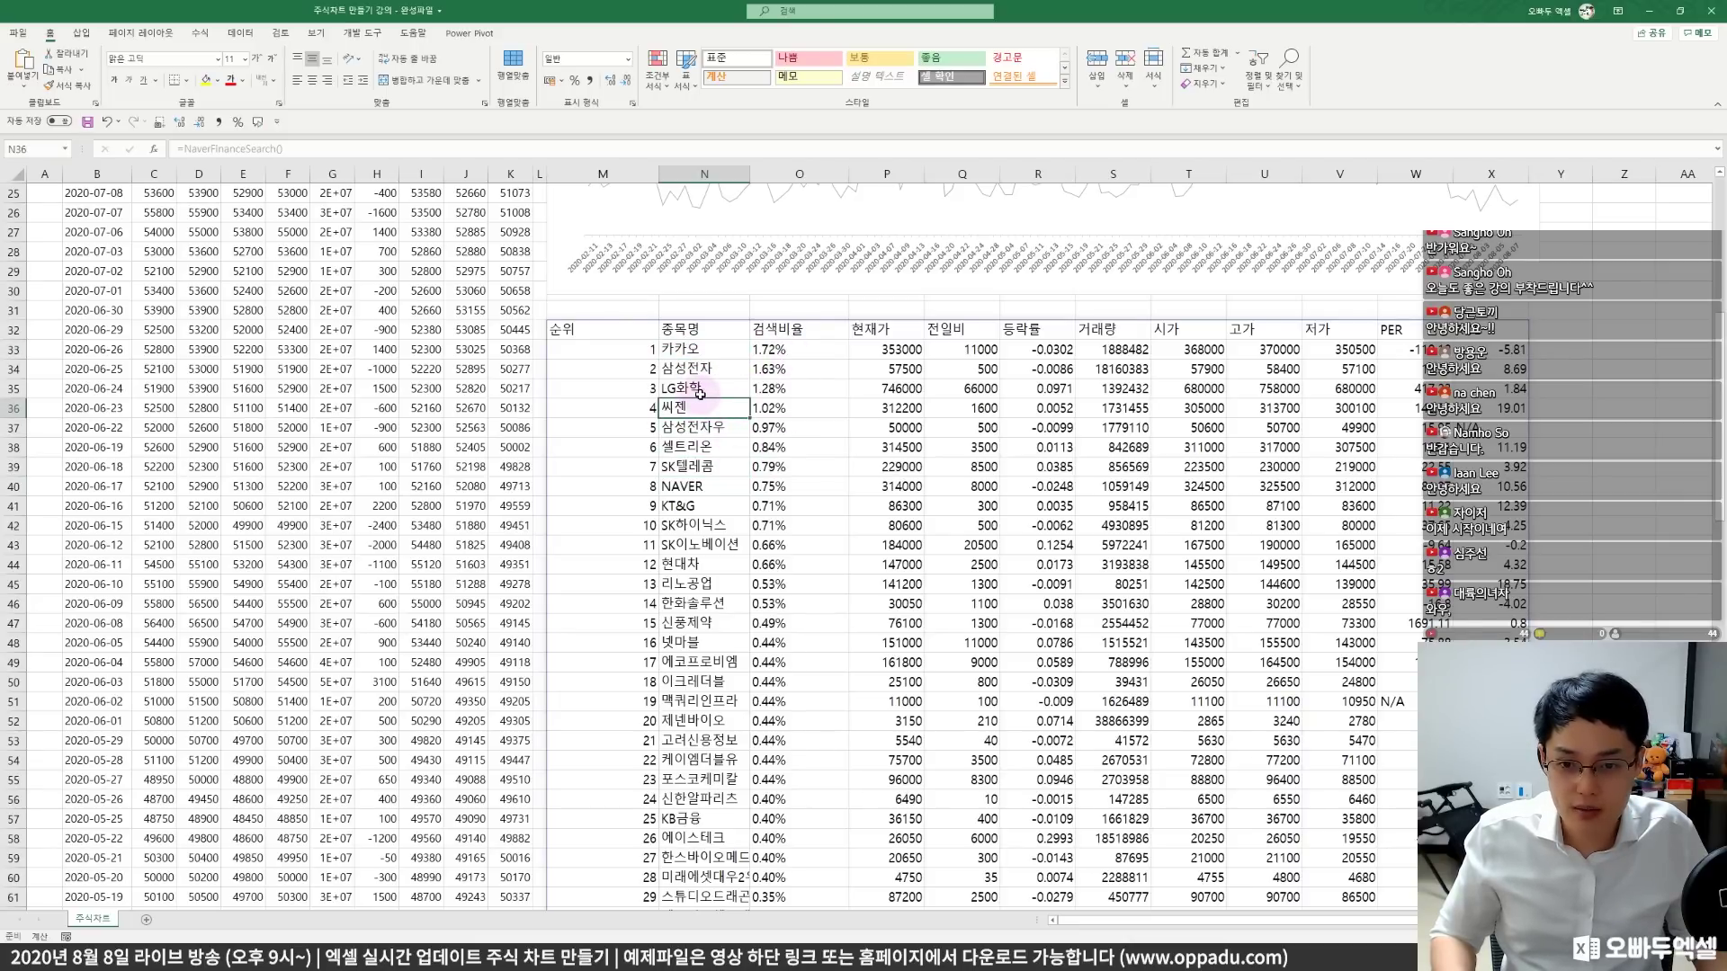
# - Set the stock name in cell O2 to LG화학 and load its price data into the chart
pyautogui.scroll(8, 689, 416)
pyautogui.click(798, 210)
pyautogui.write('g')
pyautogui.press('BackSpace')
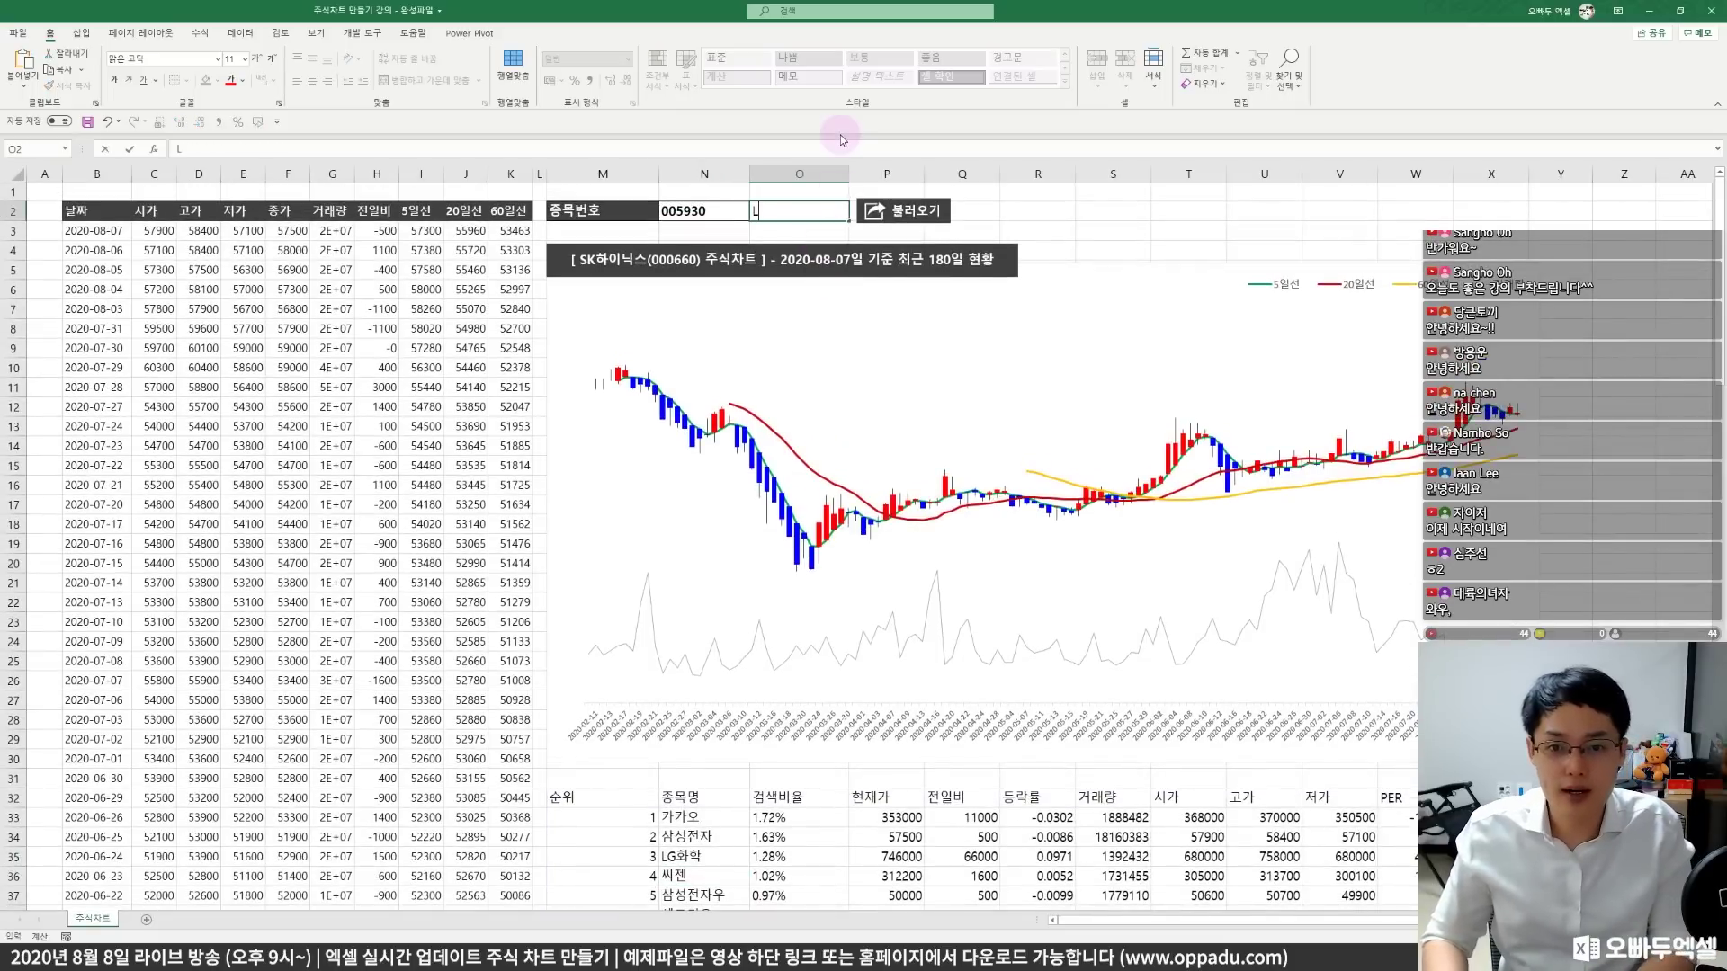
pyautogui.write('LG화학')
pyautogui.press('Return')
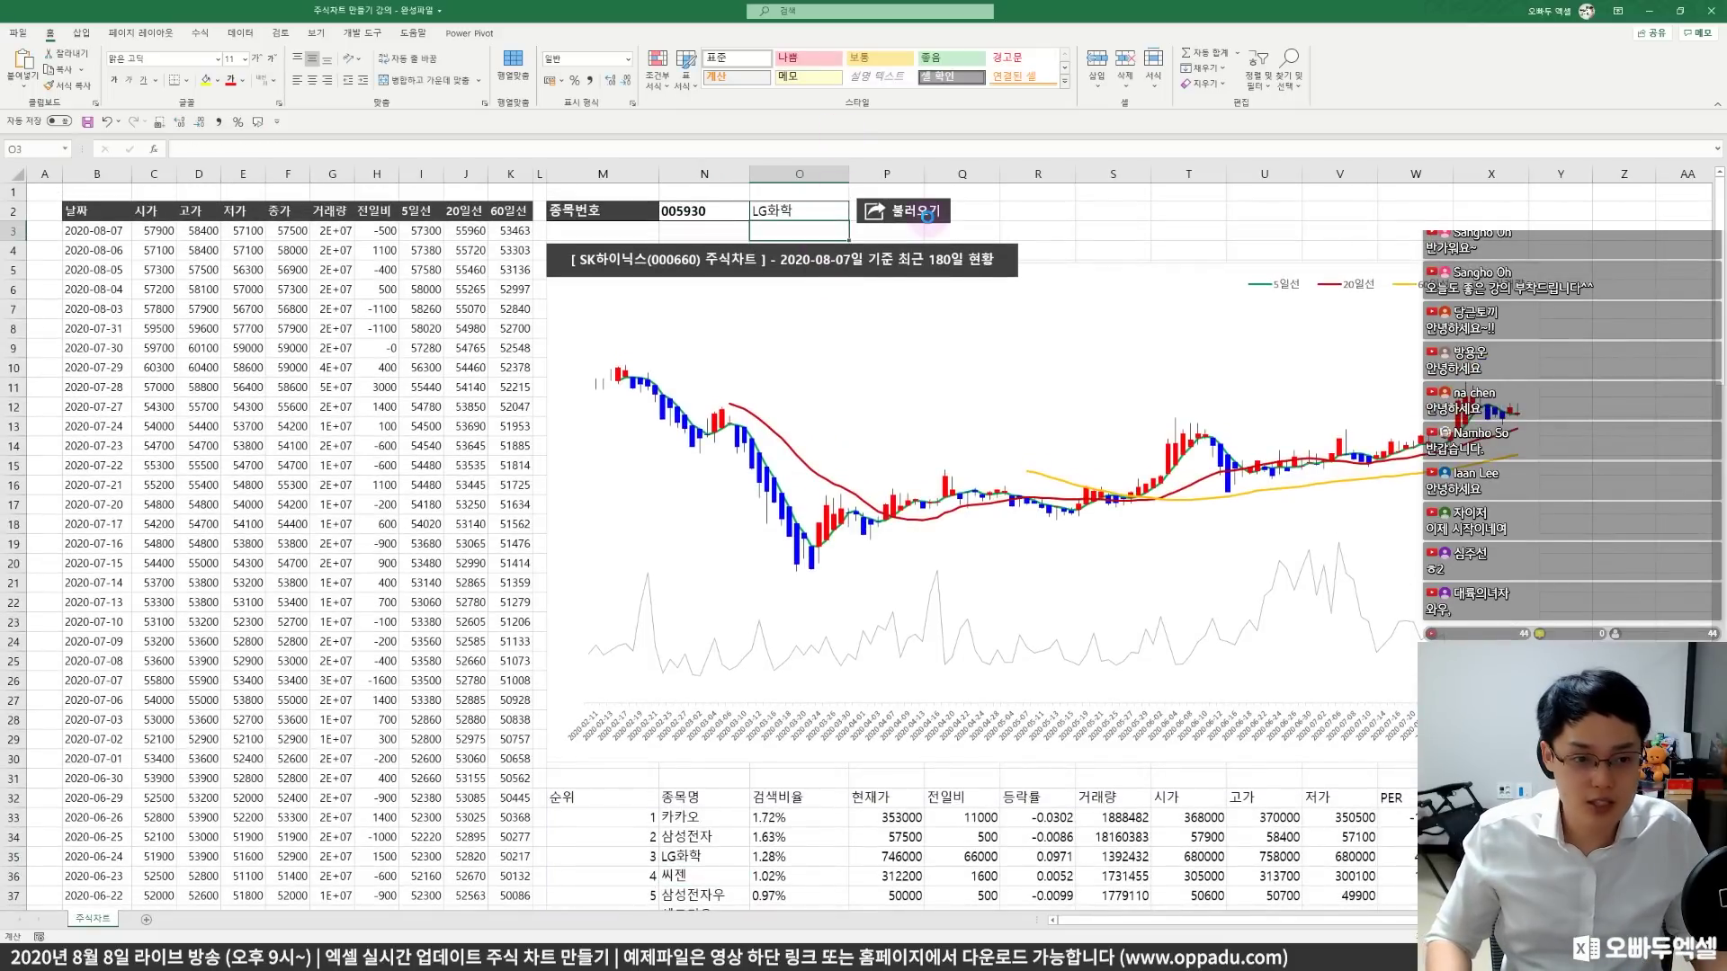
pyautogui.click(930, 221)
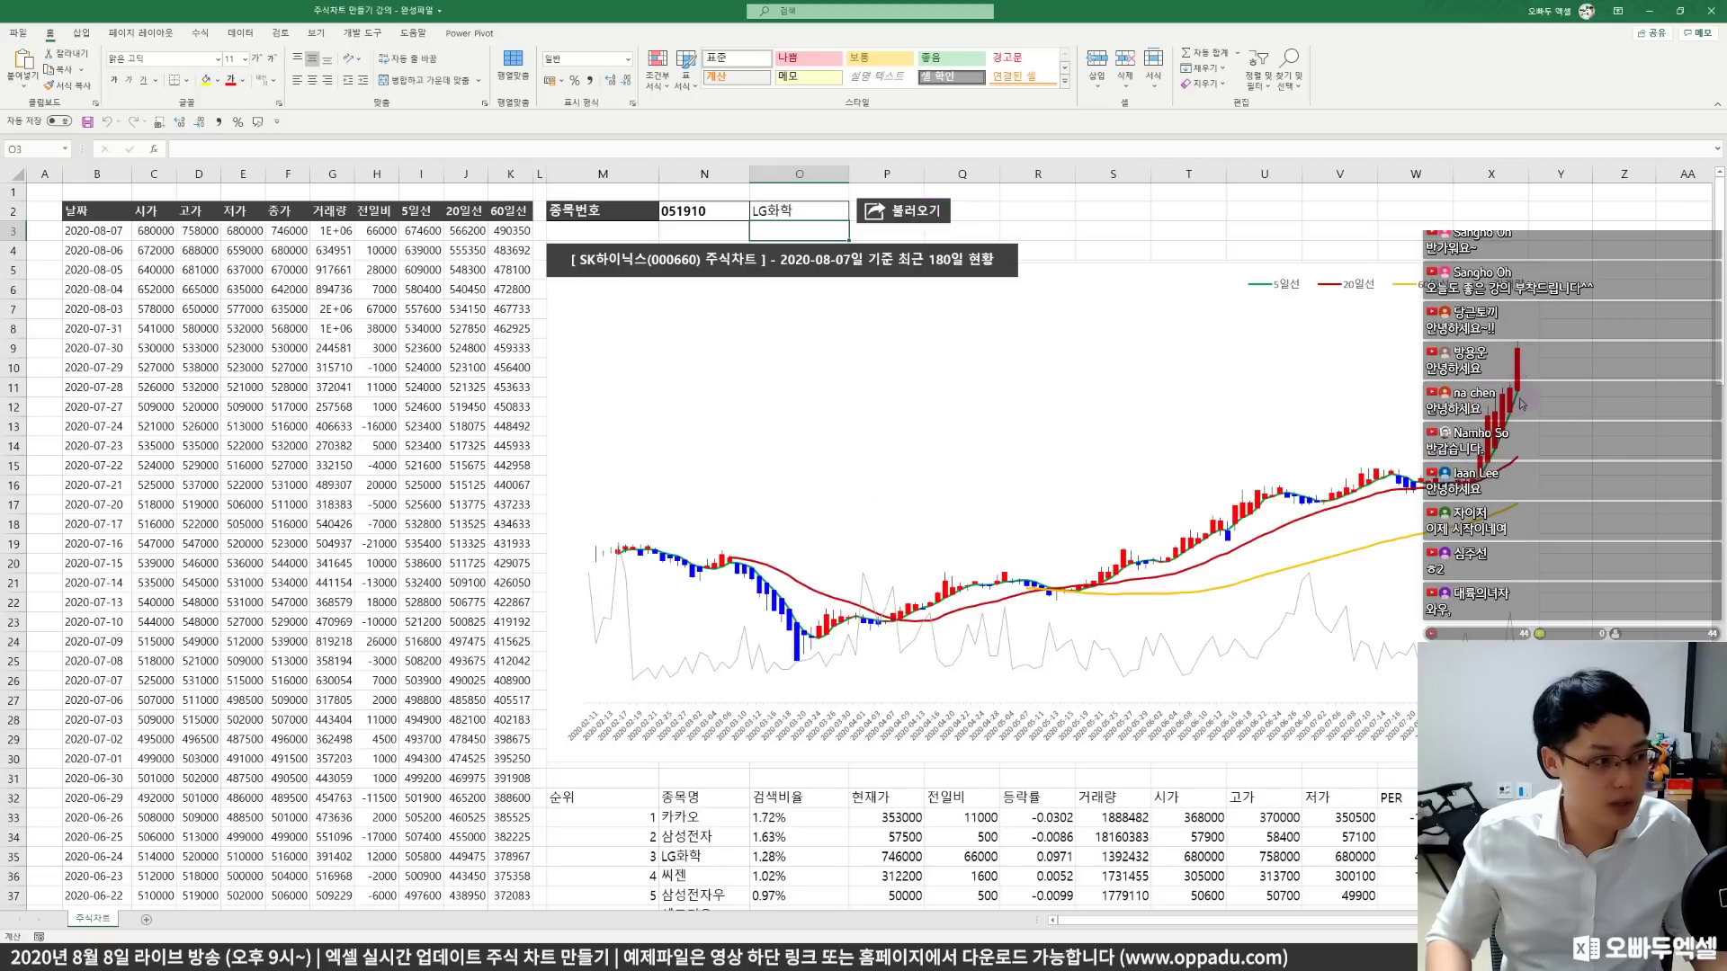
pyautogui.scroll(-1, 1479, 423)
pyautogui.scroll(1, 1480, 423)
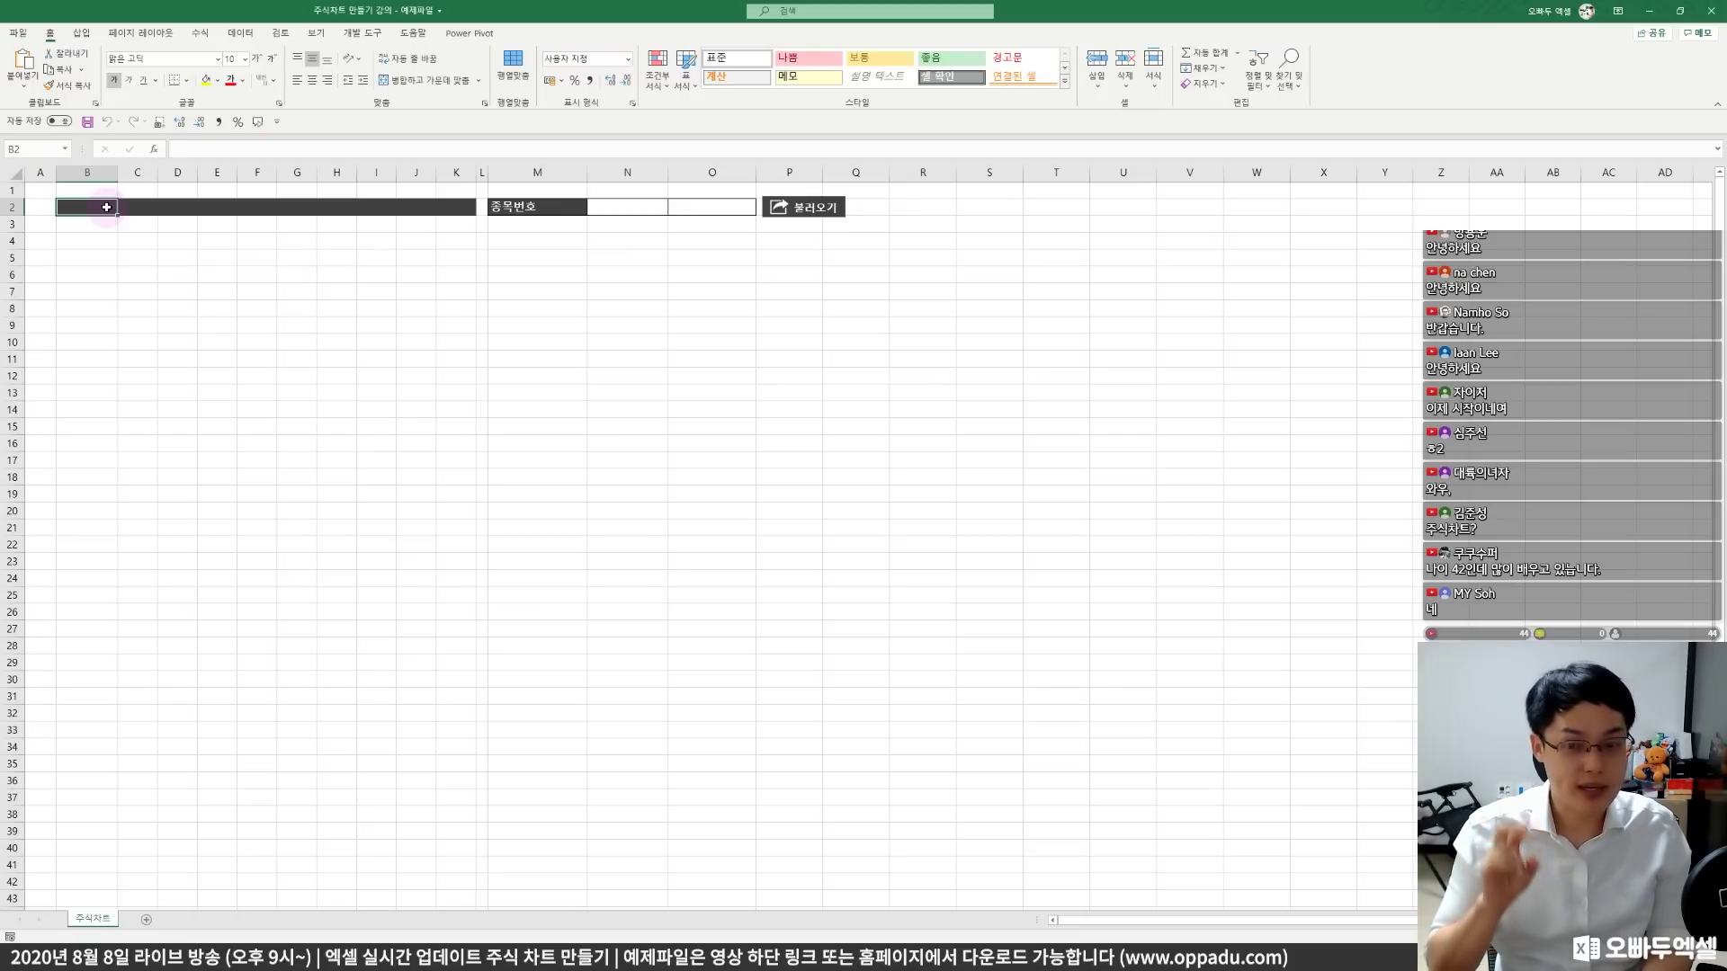
# - In the practice file, enter =GetStockNo(O2) in cell N2 to look up the stock number from the stock name
pyautogui.press('Right')
pyautogui.press('Right')
pyautogui.press('Right')
pyautogui.press('Right')
pyautogui.press('Right')
pyautogui.press('Right')
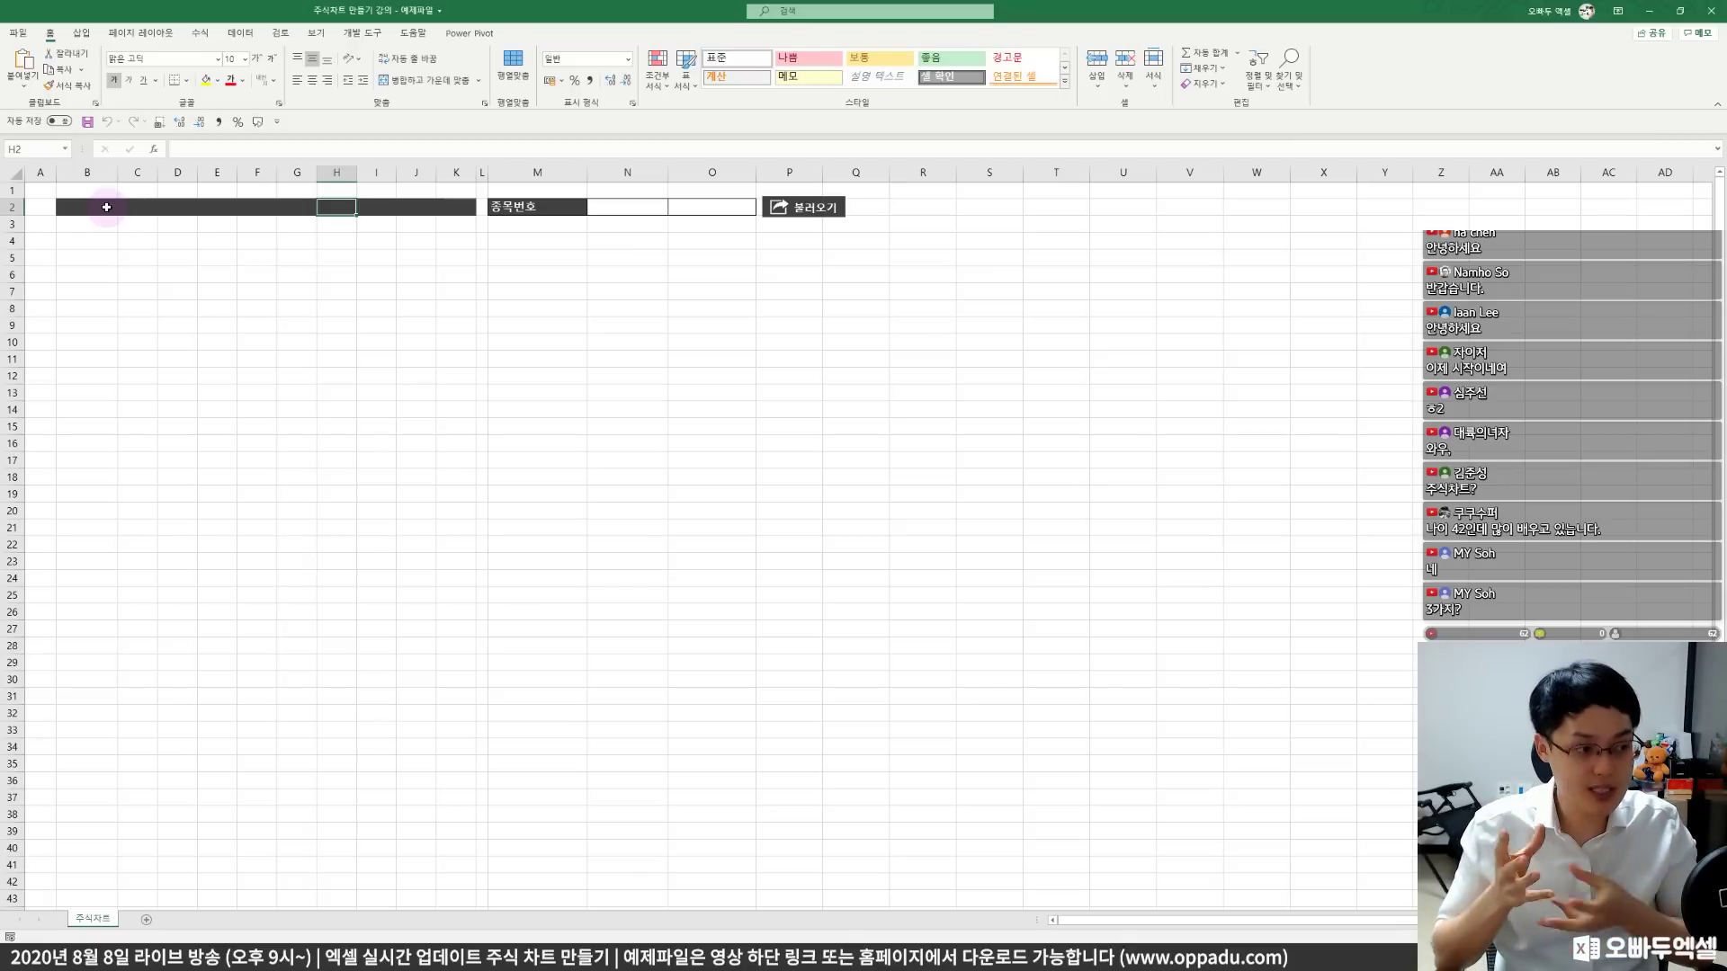
pyautogui.press('Right')
pyautogui.press('Right')
pyautogui.press('Right')
pyautogui.press('Right')
pyautogui.press('Right')
pyautogui.press('Right')
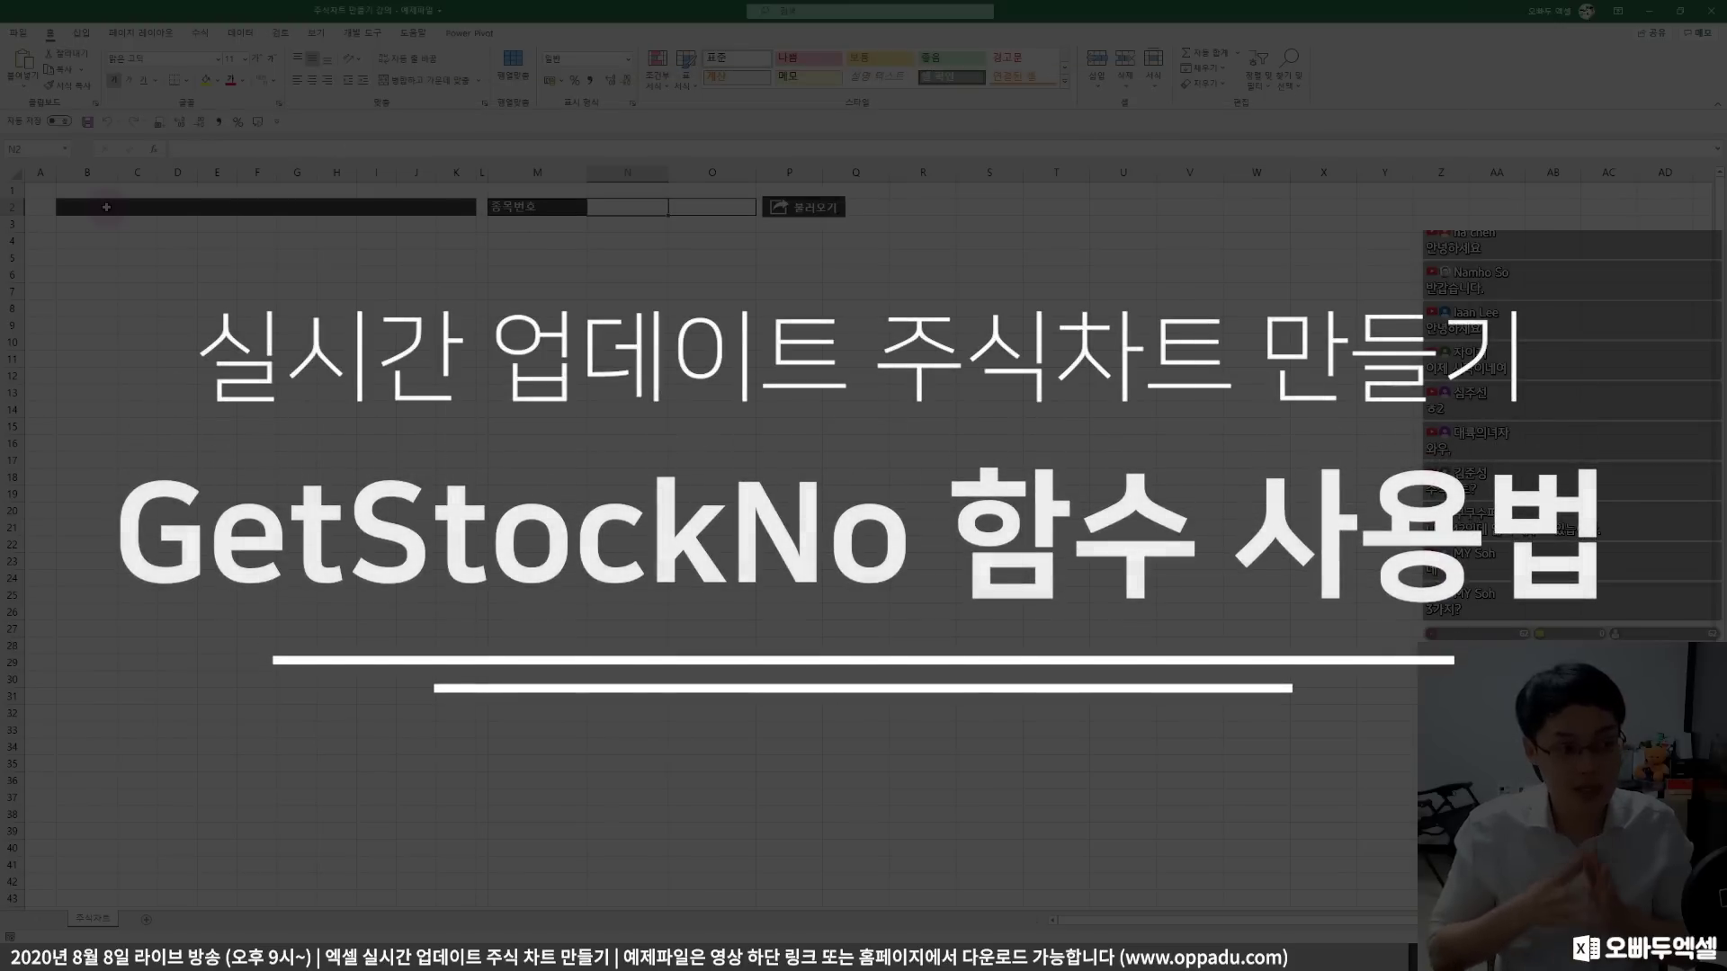
pyautogui.write('=g')
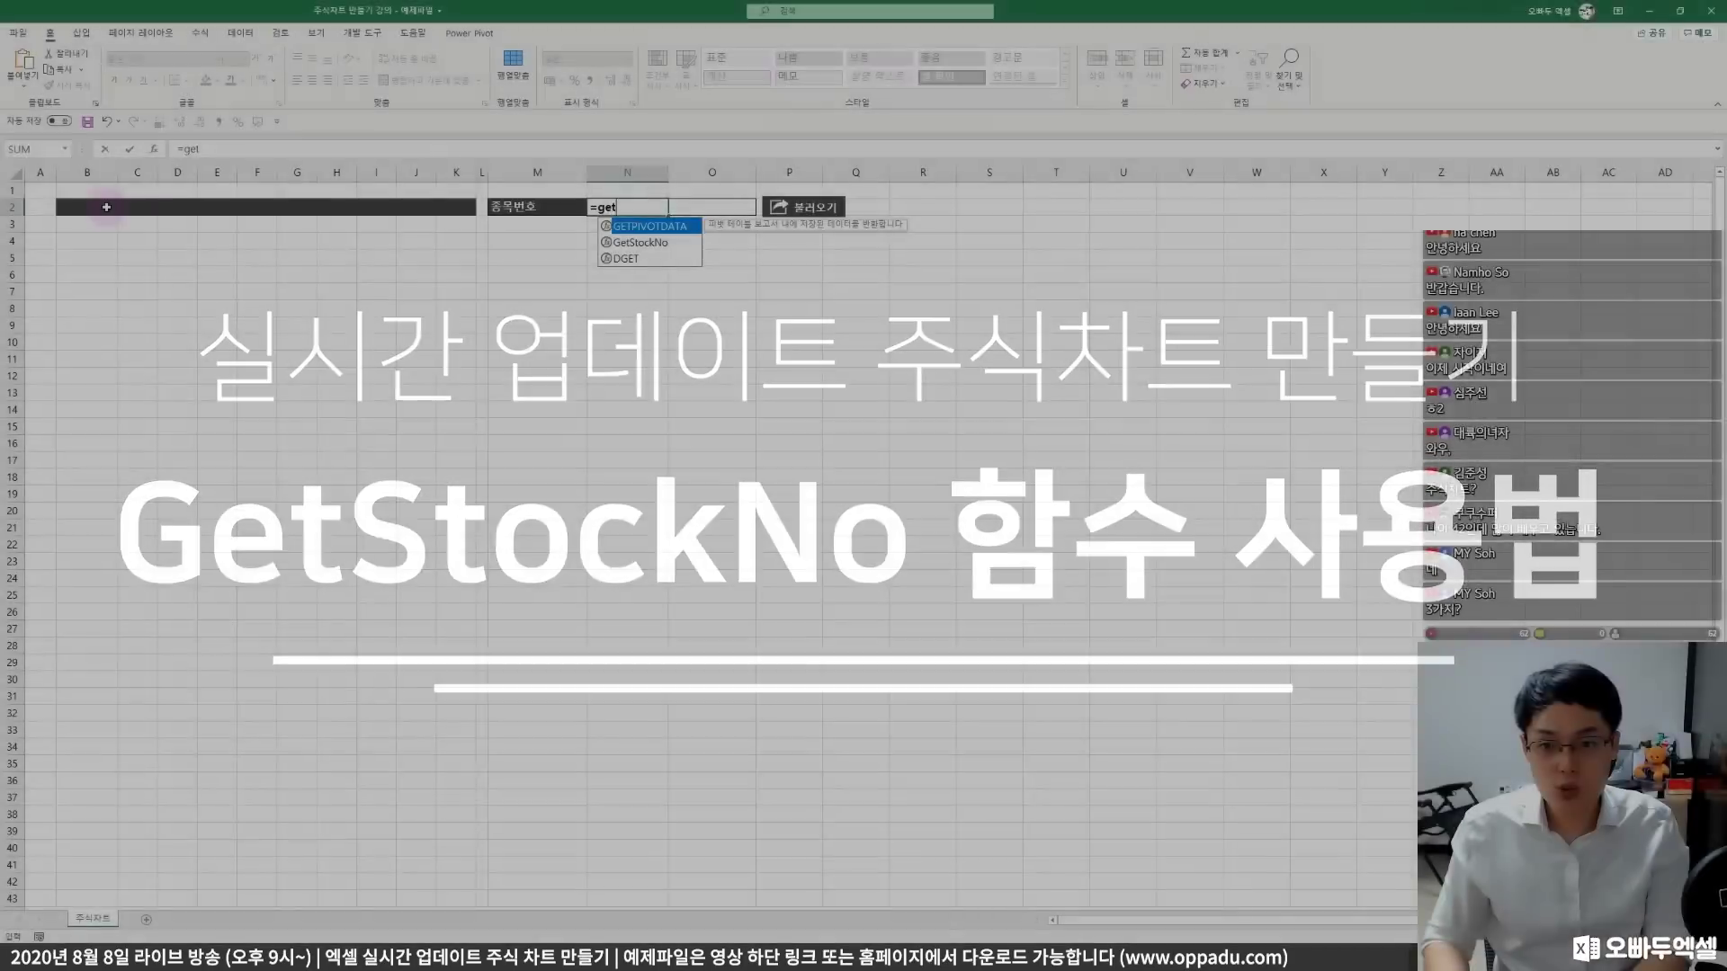
pyautogui.write('et')
pyautogui.press('Tab')
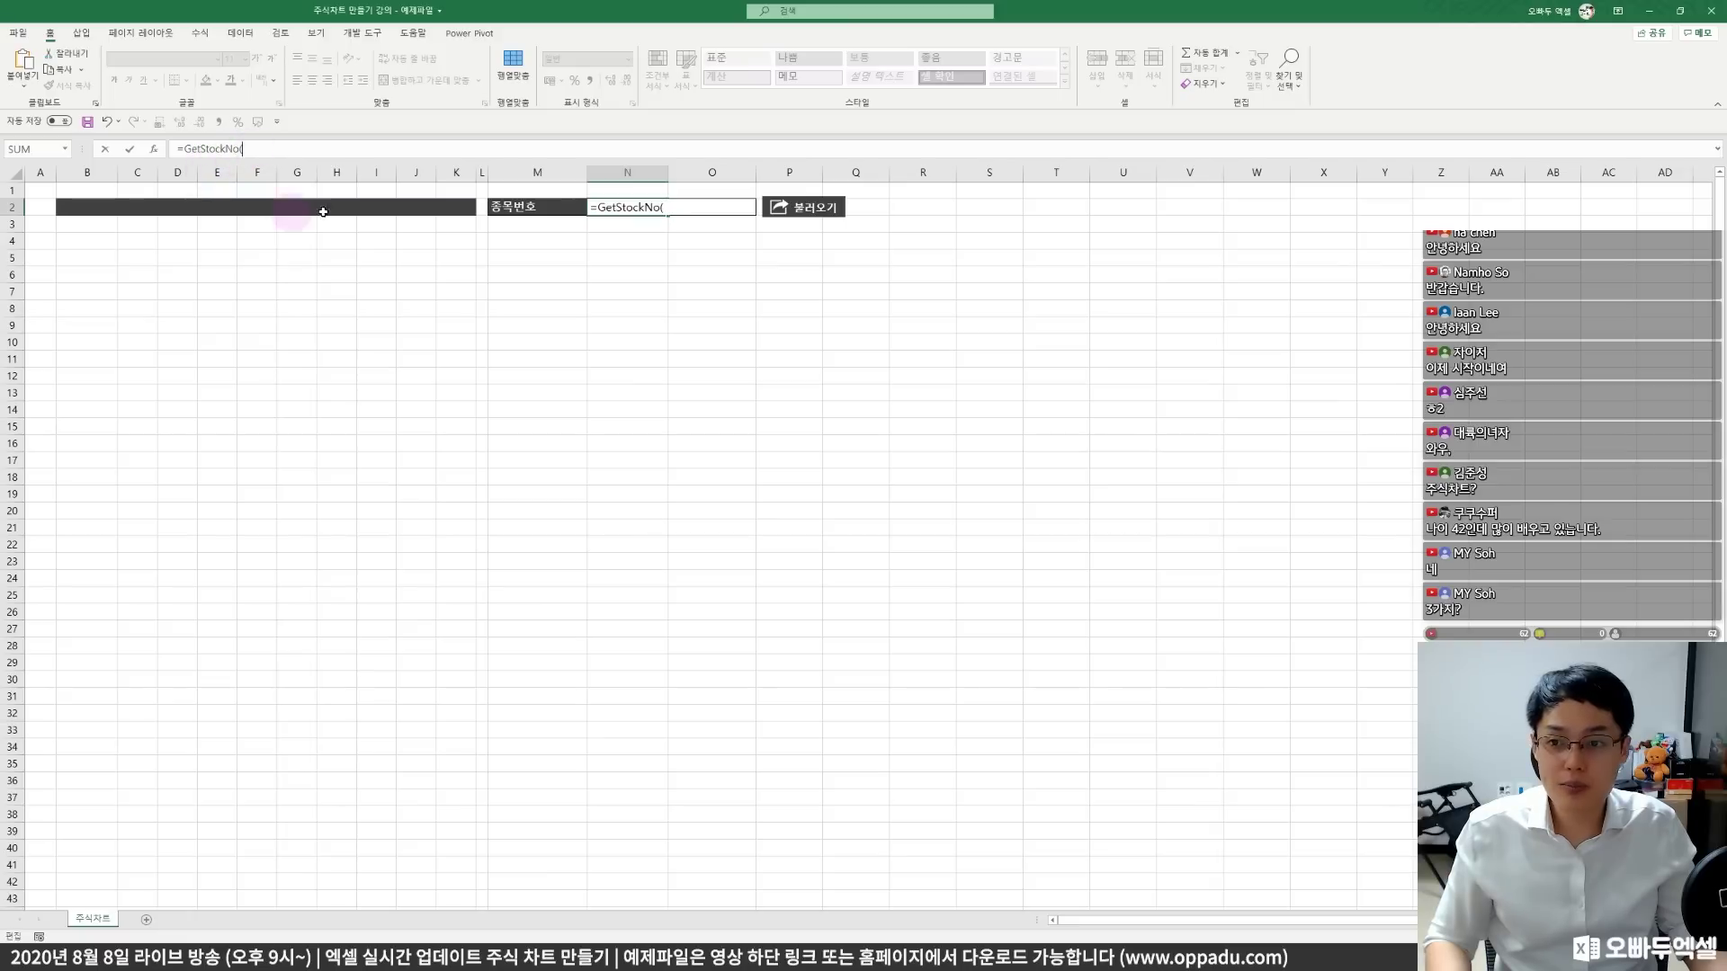
pyautogui.click(713, 205)
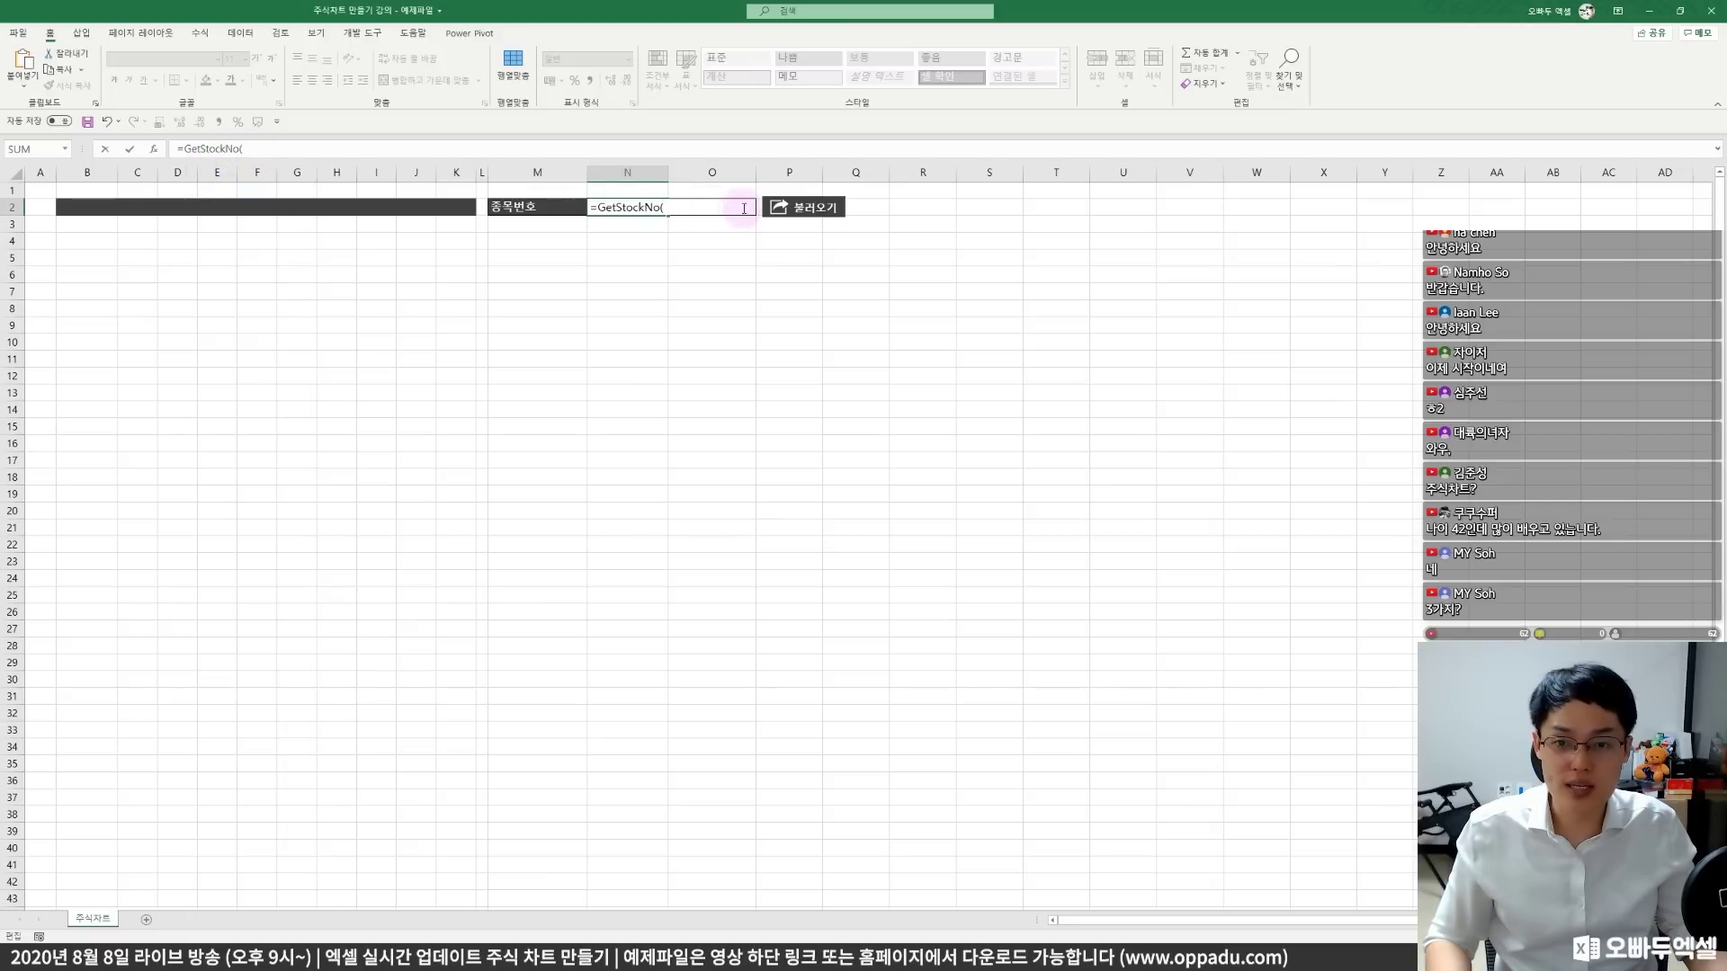
pyautogui.click(733, 240)
pyautogui.click(686, 210)
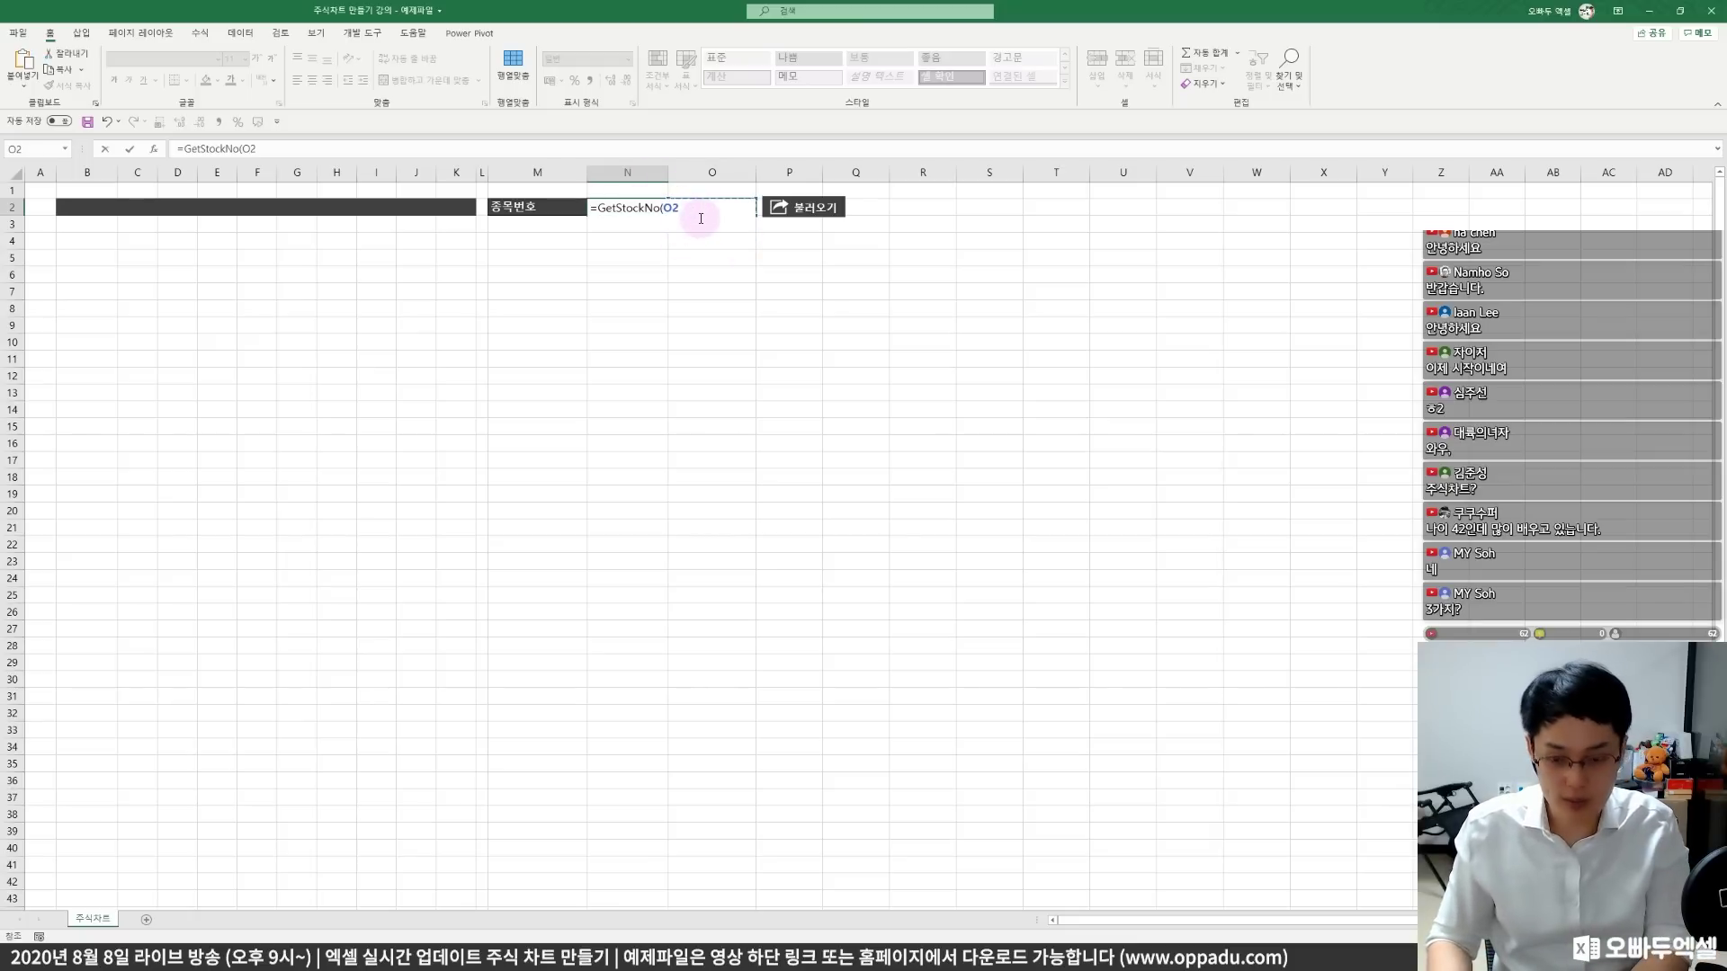
# - Enter 삼성전자 as the stock name in cell O2
pyautogui.click(701, 218)
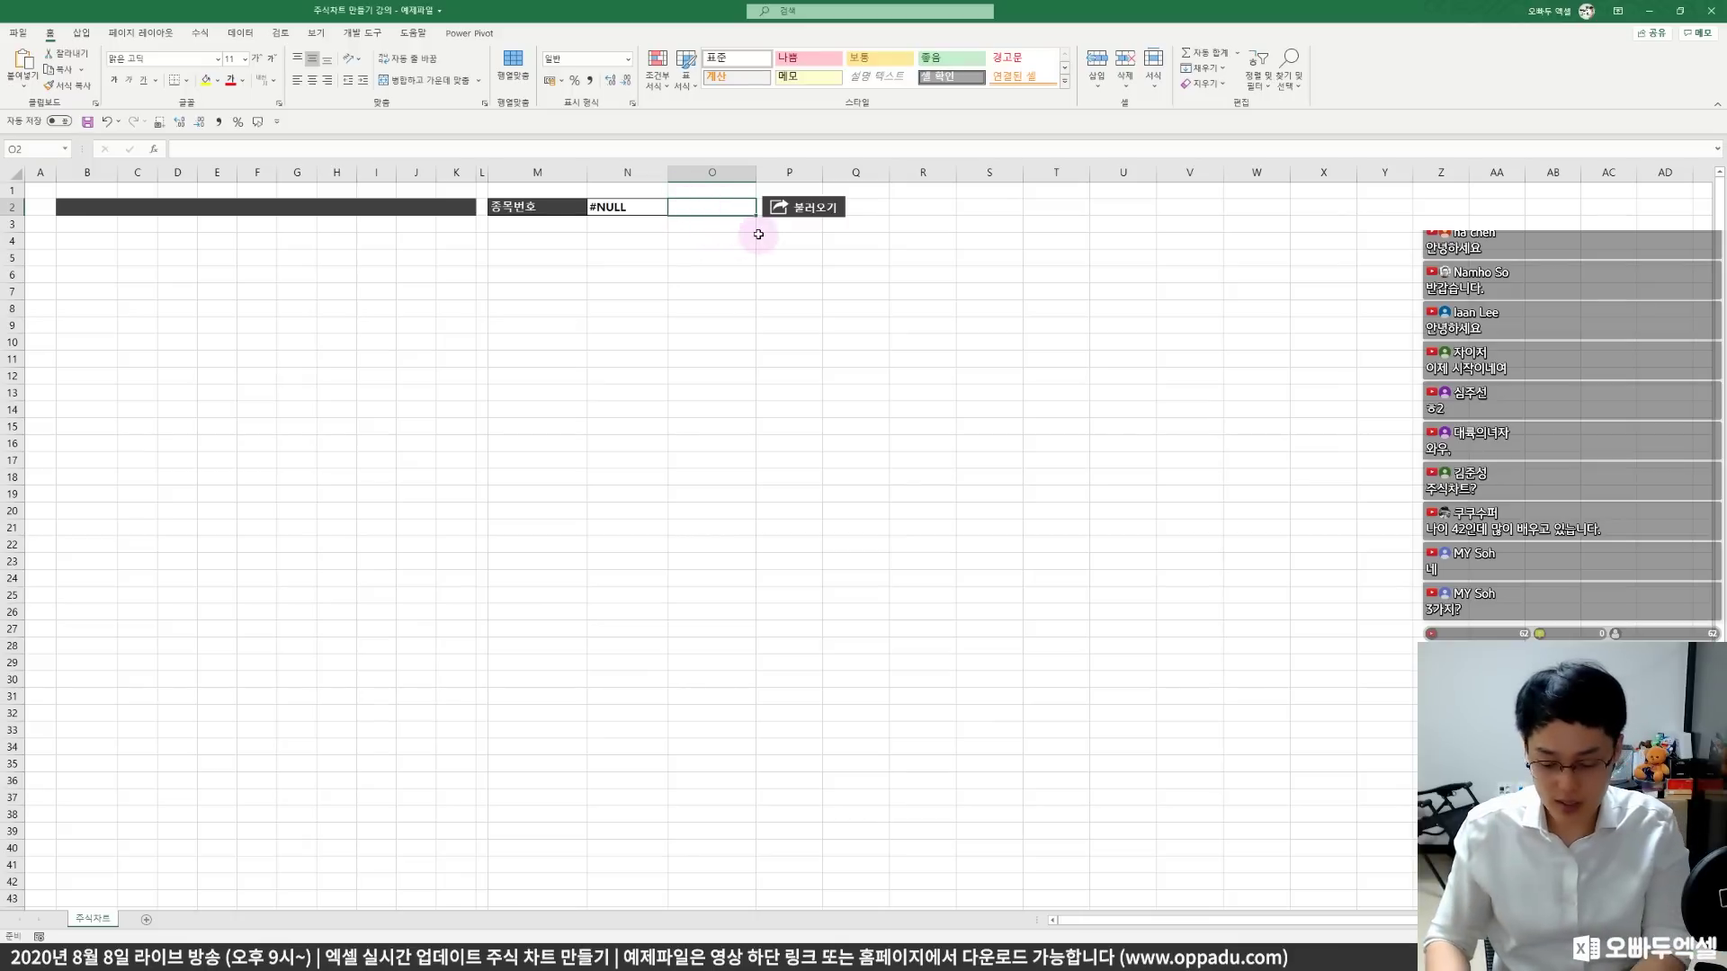
pyautogui.write('삼성전자')
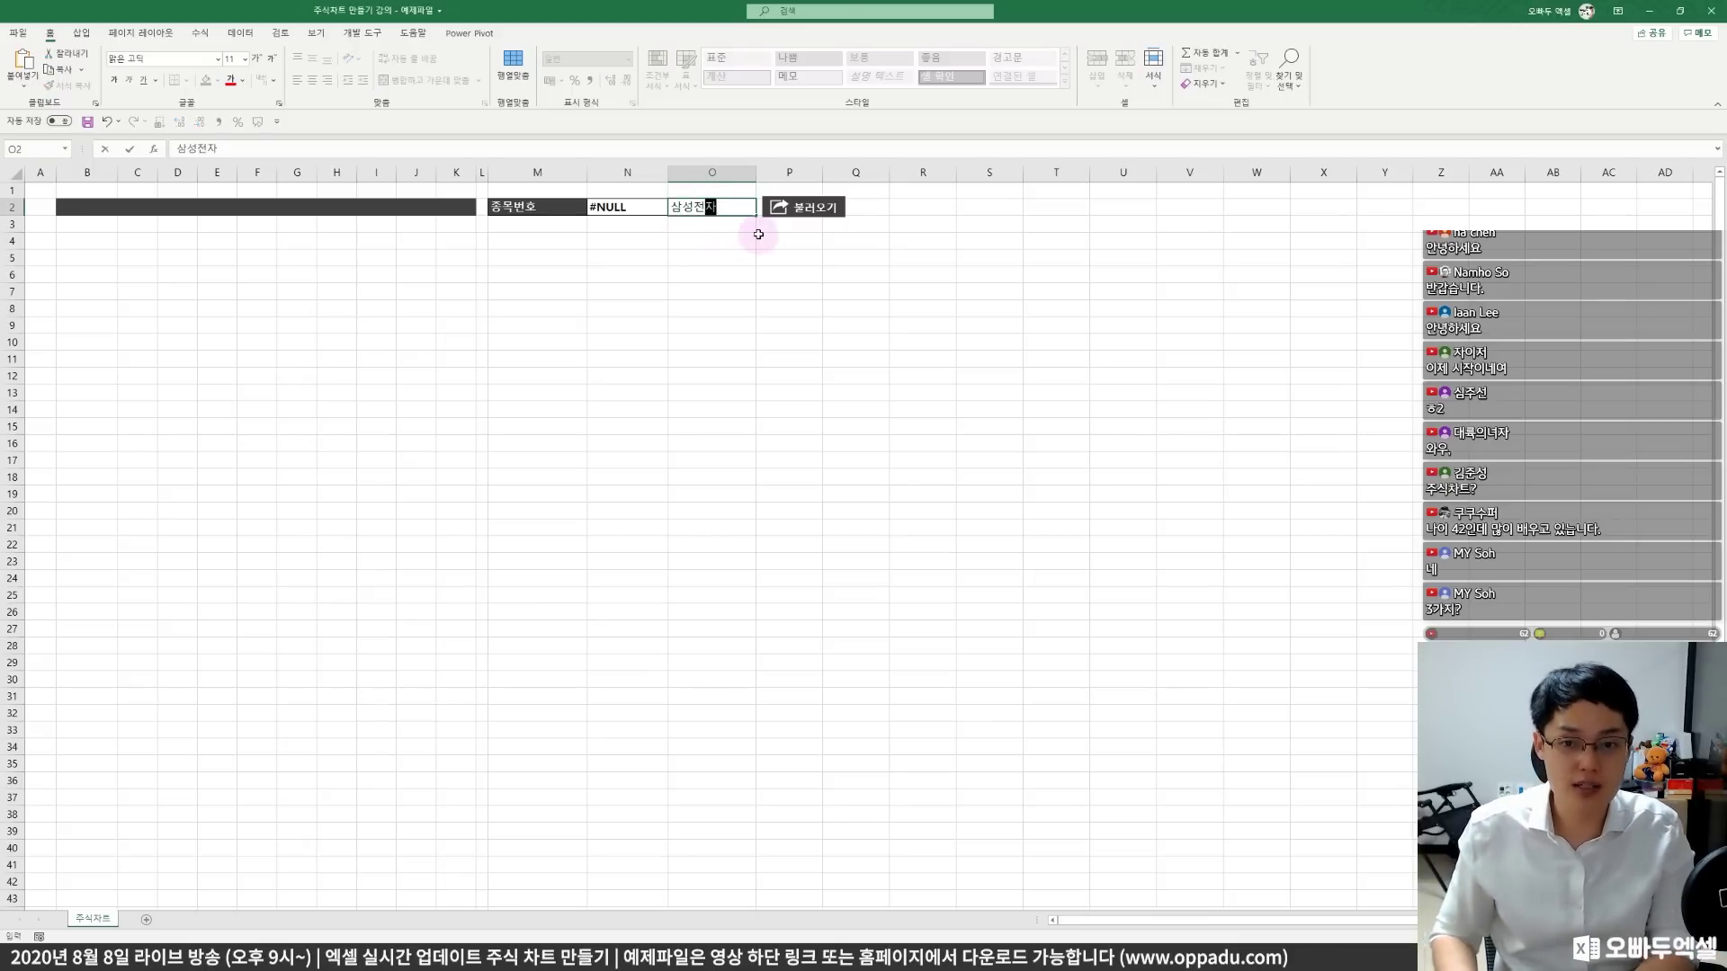
pyautogui.hotkey('ctrl', 'Return')
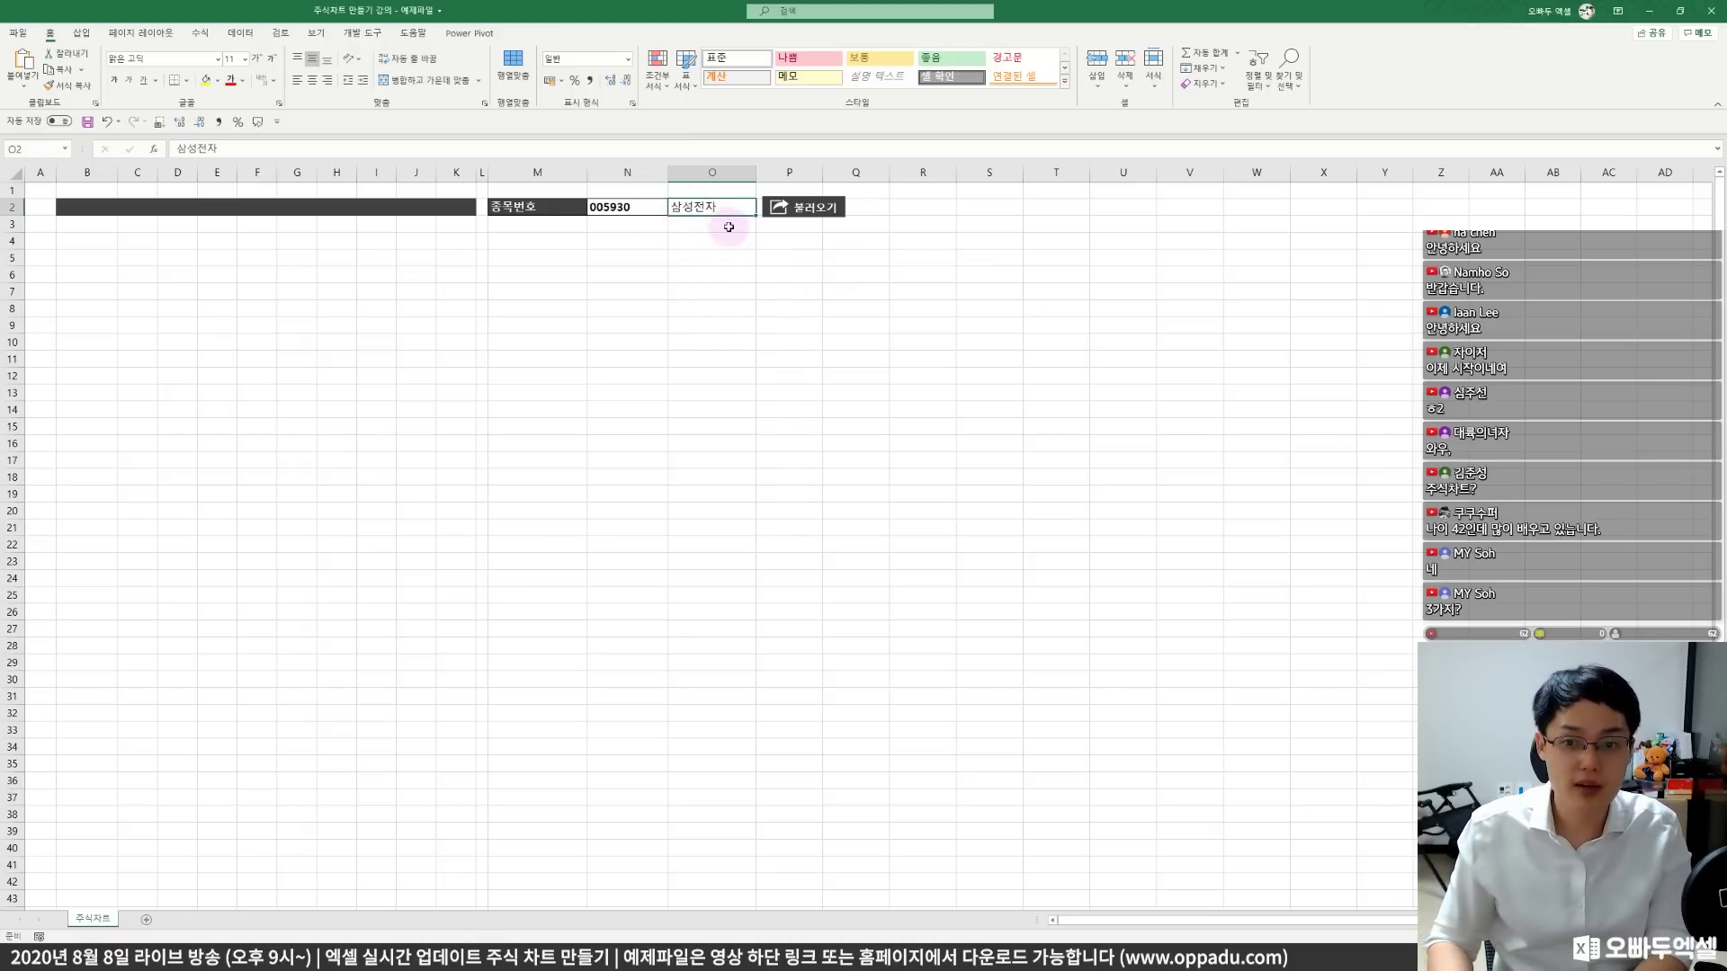
pyautogui.write('NAVER')
pyautogui.hotkey('ctrl', 'Return')
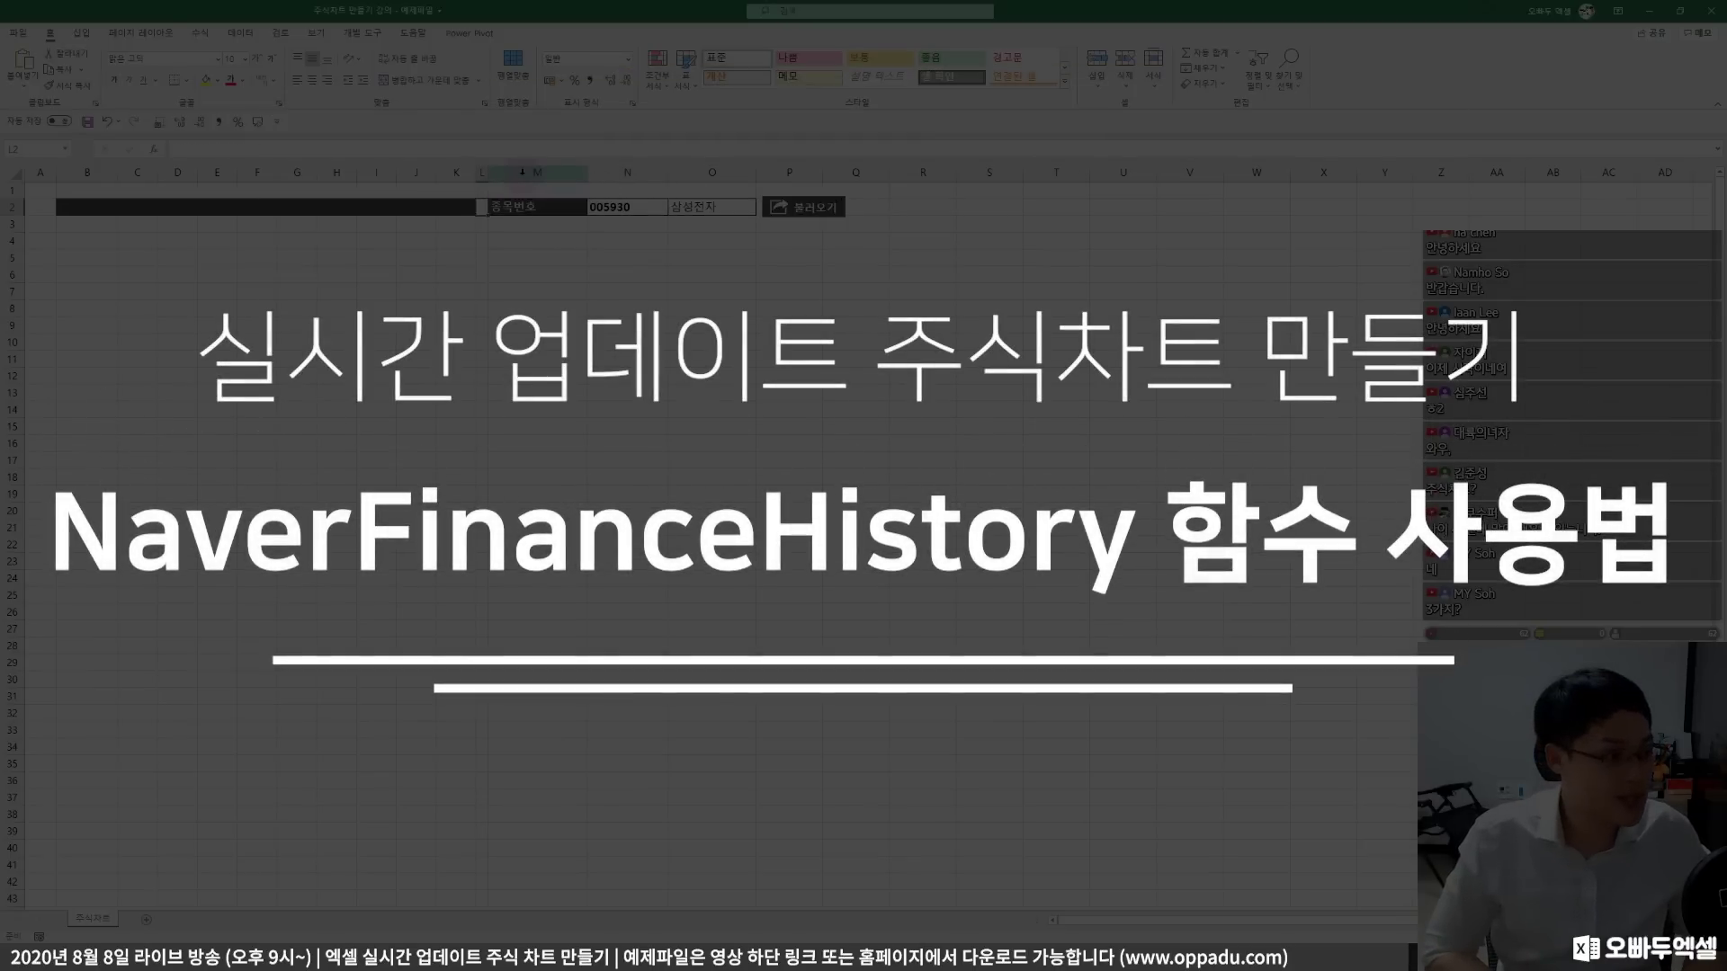
# - Enter =NaverFinanceHistory(N2,TODAY()-180) in cell B2 to load the stock's price history for the last 180 days
pyautogui.press('Left')
pyautogui.press('Left')
pyautogui.press('Left')
pyautogui.press('Left')
pyautogui.press('Left')
pyautogui.press('Left')
pyautogui.press('Left')
pyautogui.press('Left')
pyautogui.press('Left')
pyautogui.press('Left')
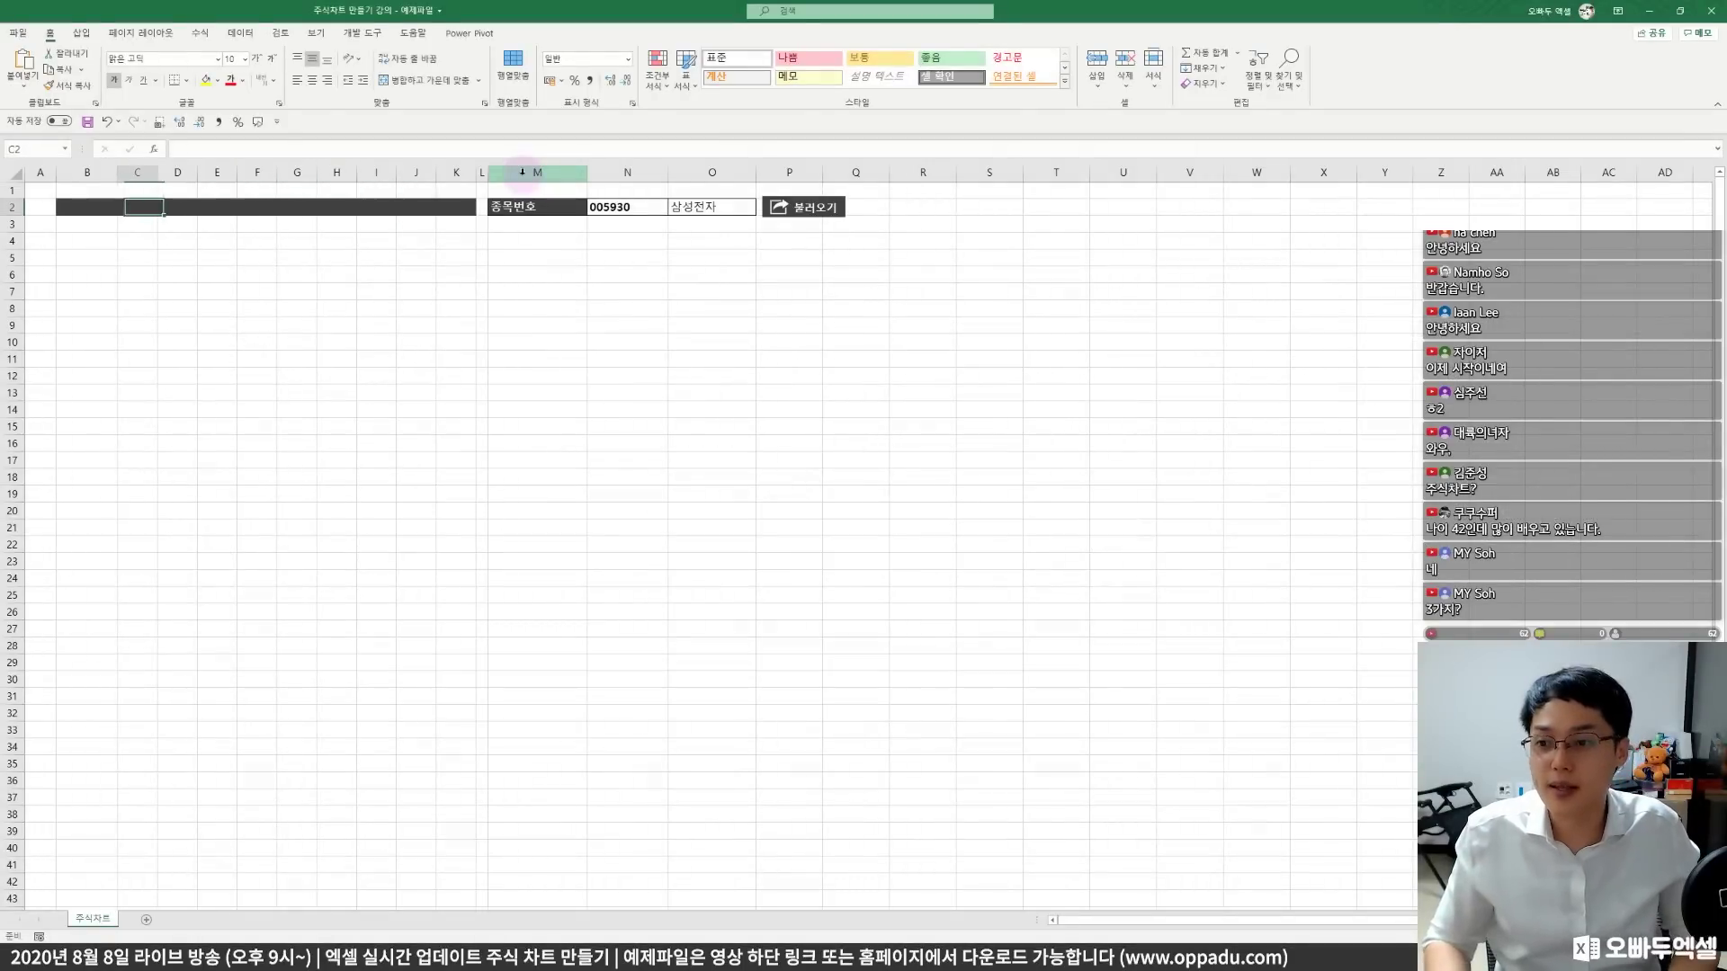
pyautogui.write('=naver')
pyautogui.press('Tab')
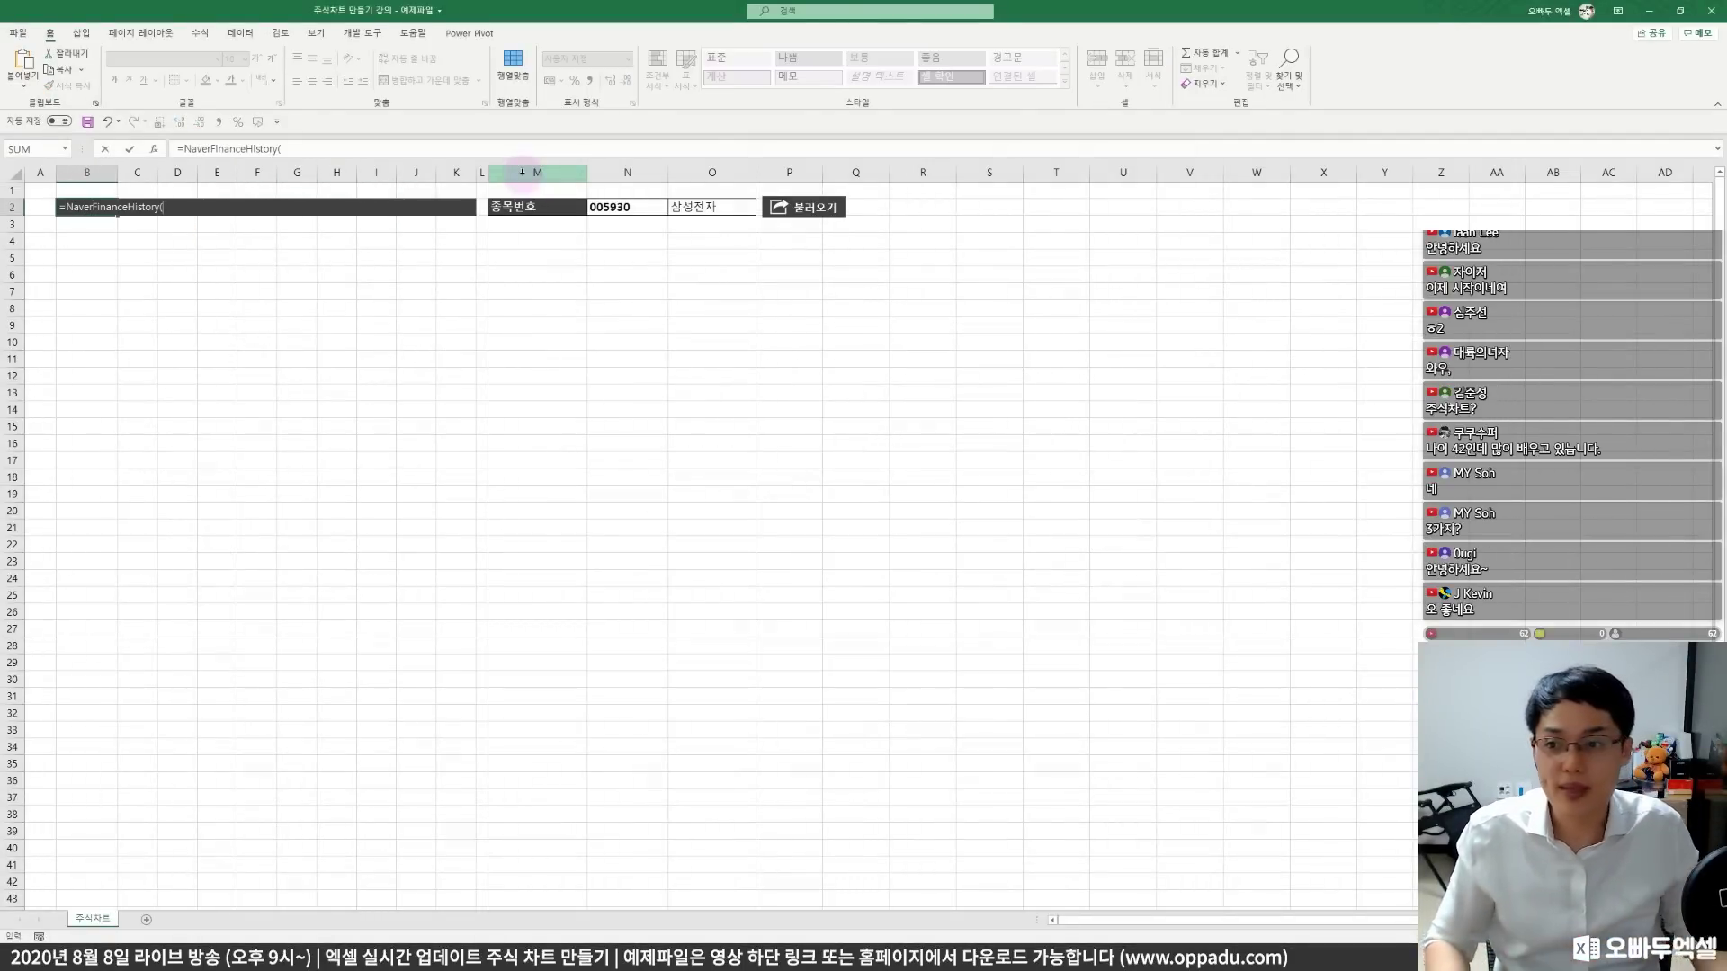
pyautogui.click(308, 143)
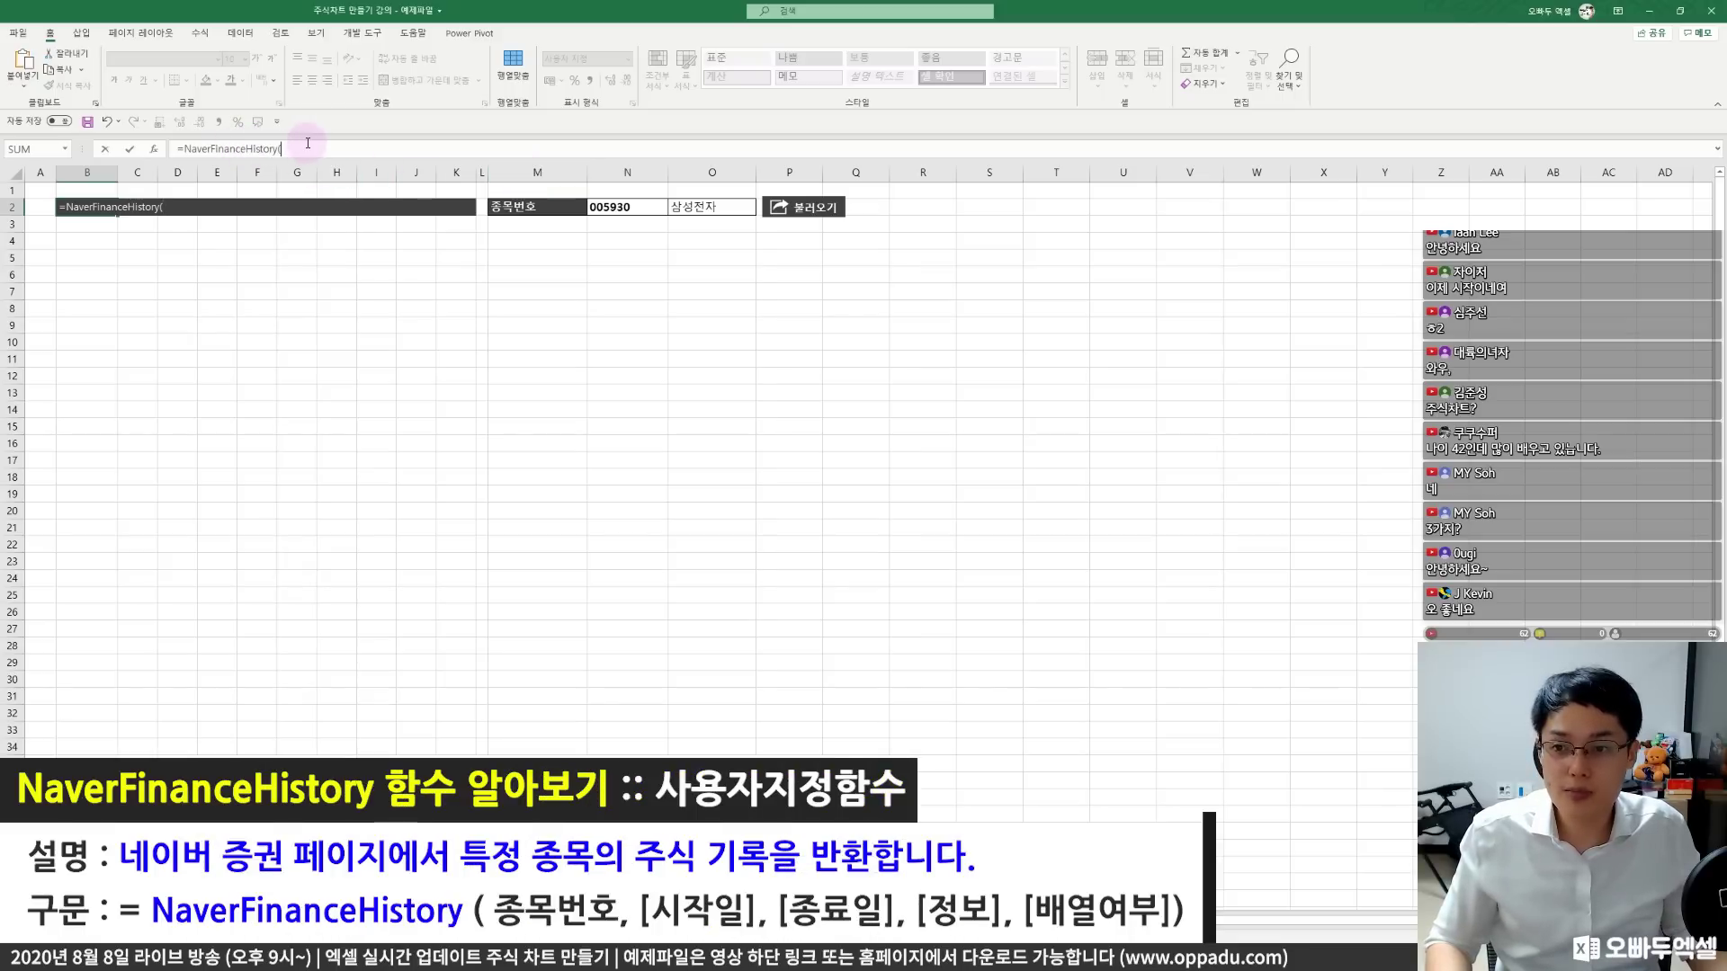
pyautogui.click(621, 207)
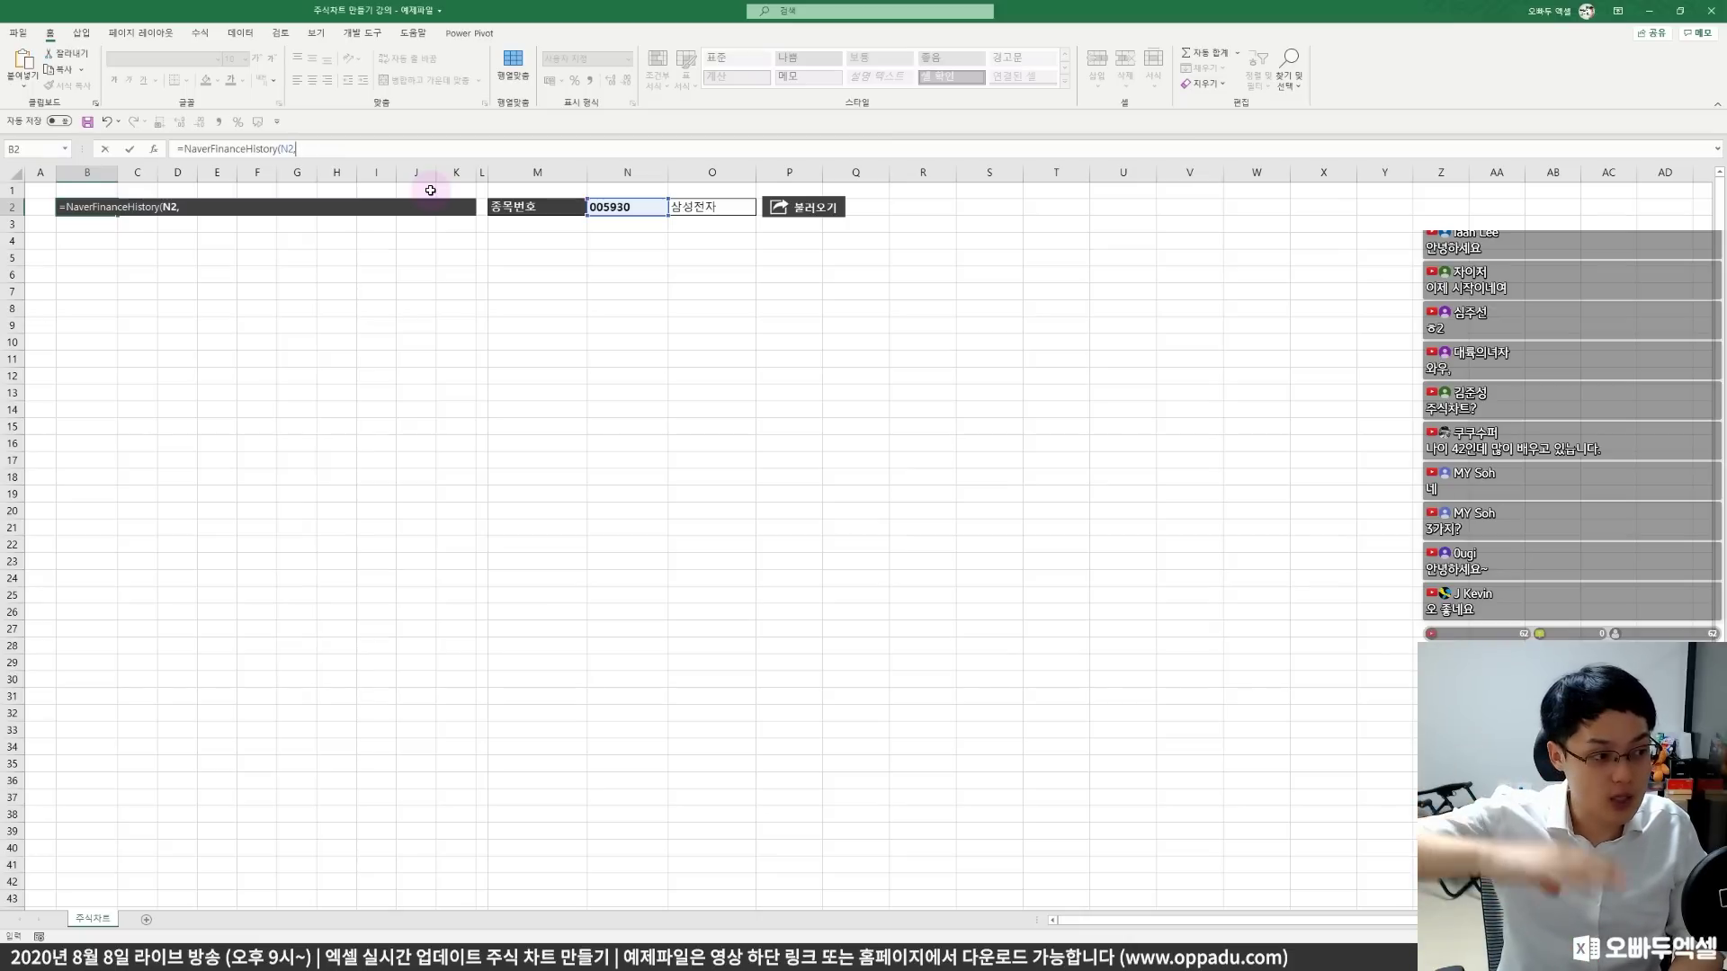
pyautogui.write('to')
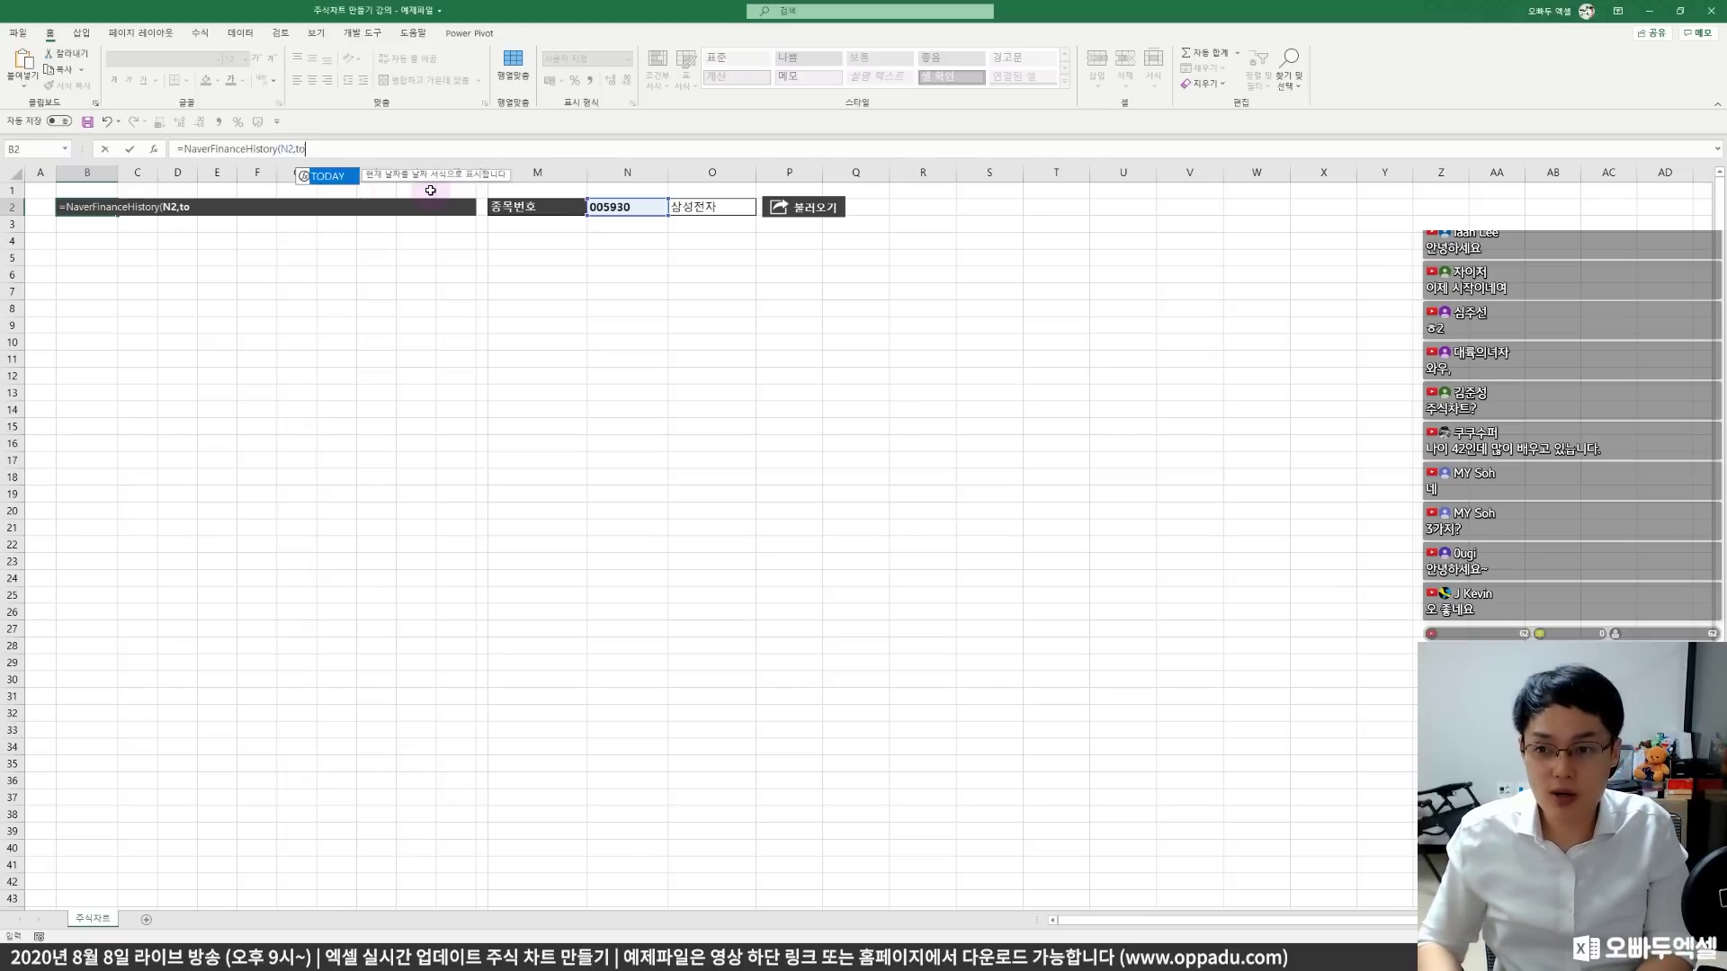
pyautogui.write('day()-180')
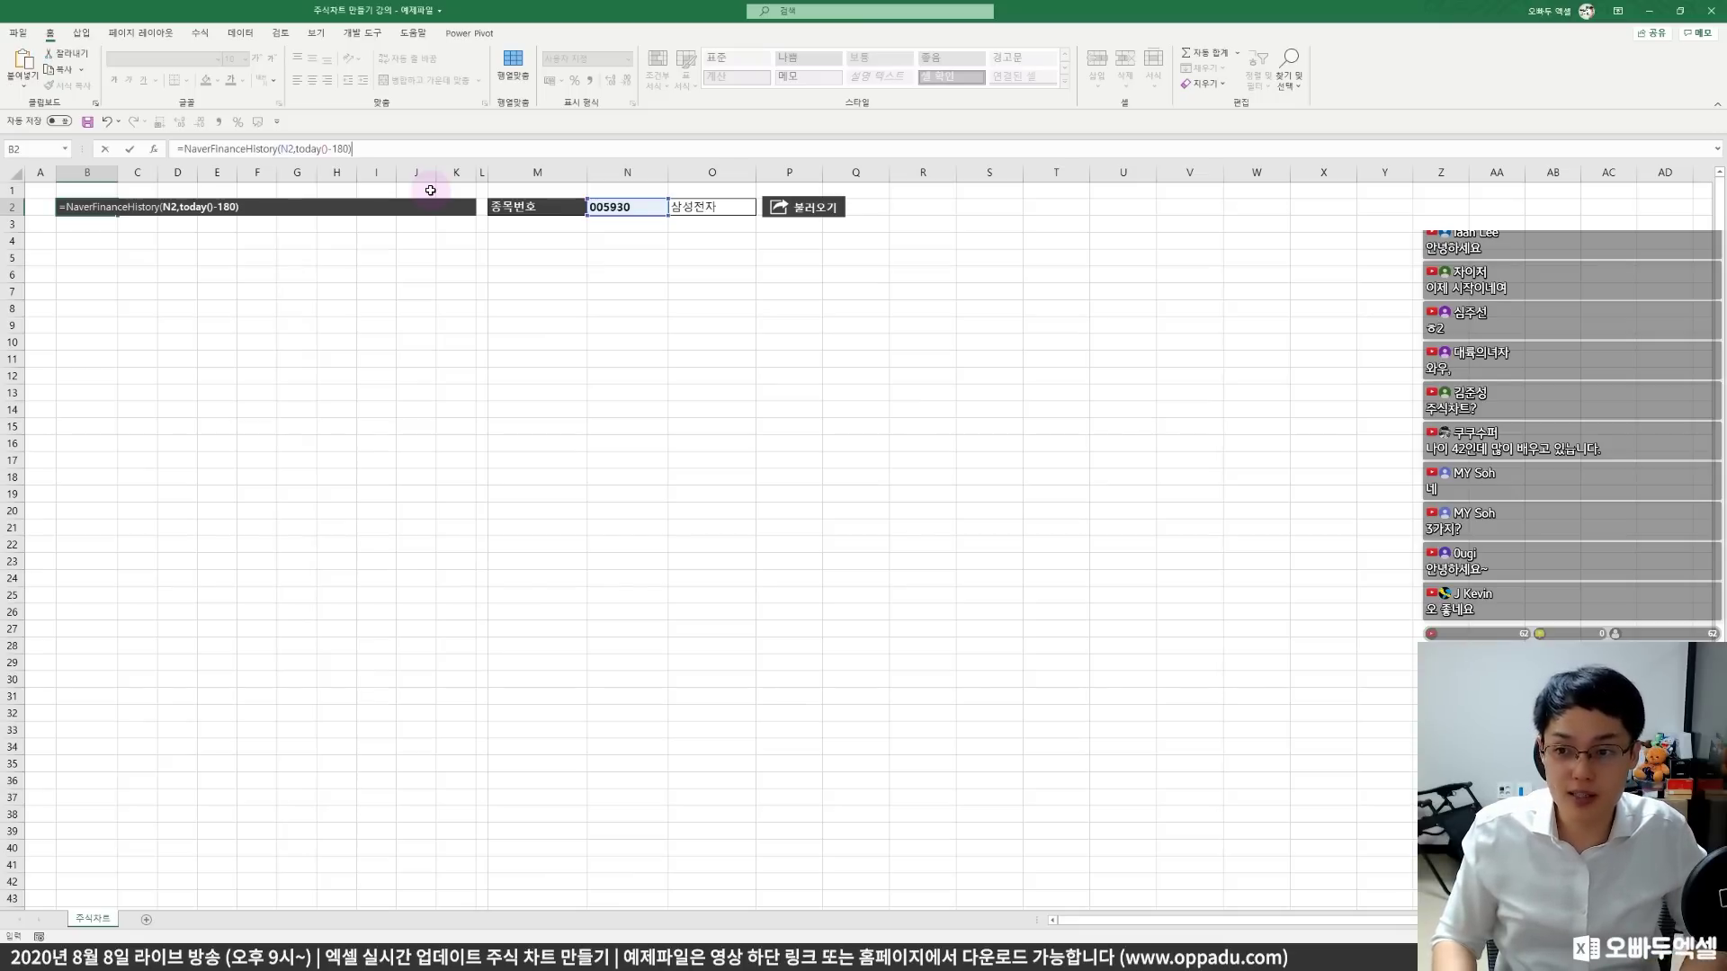
pyautogui.press('Return')
# - Review the price history down to its oldest date and change the stock name in cell O2 to NAVER
pyautogui.click(694, 207)
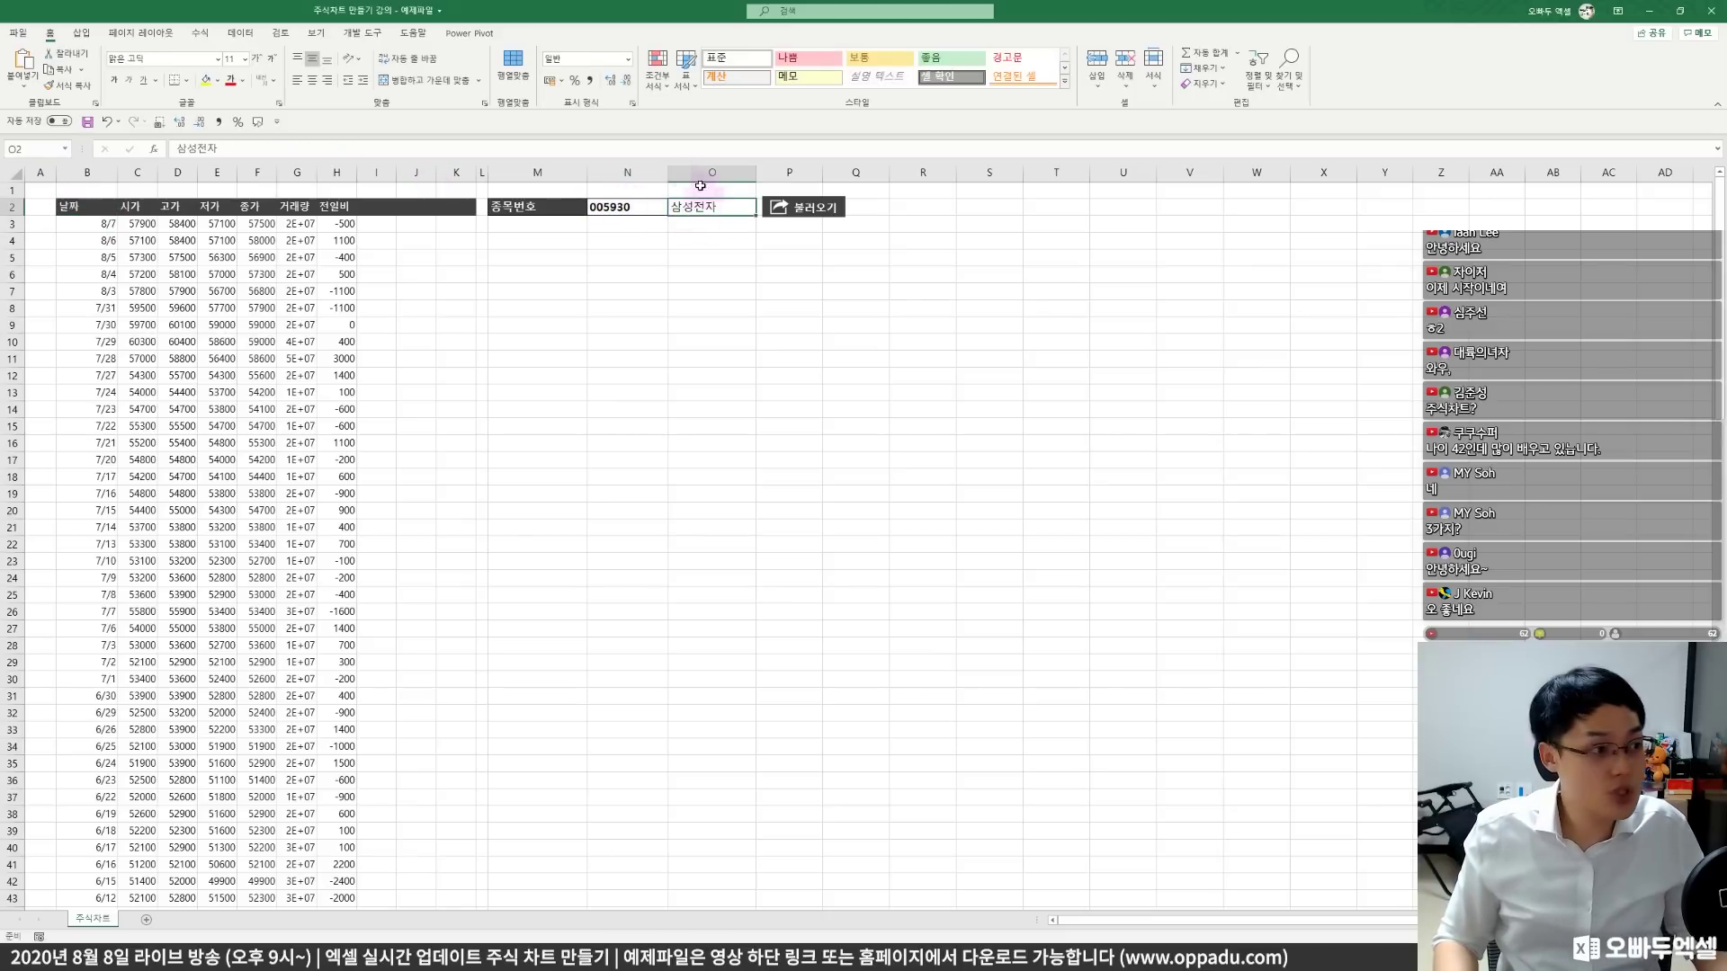
pyautogui.click(120, 223)
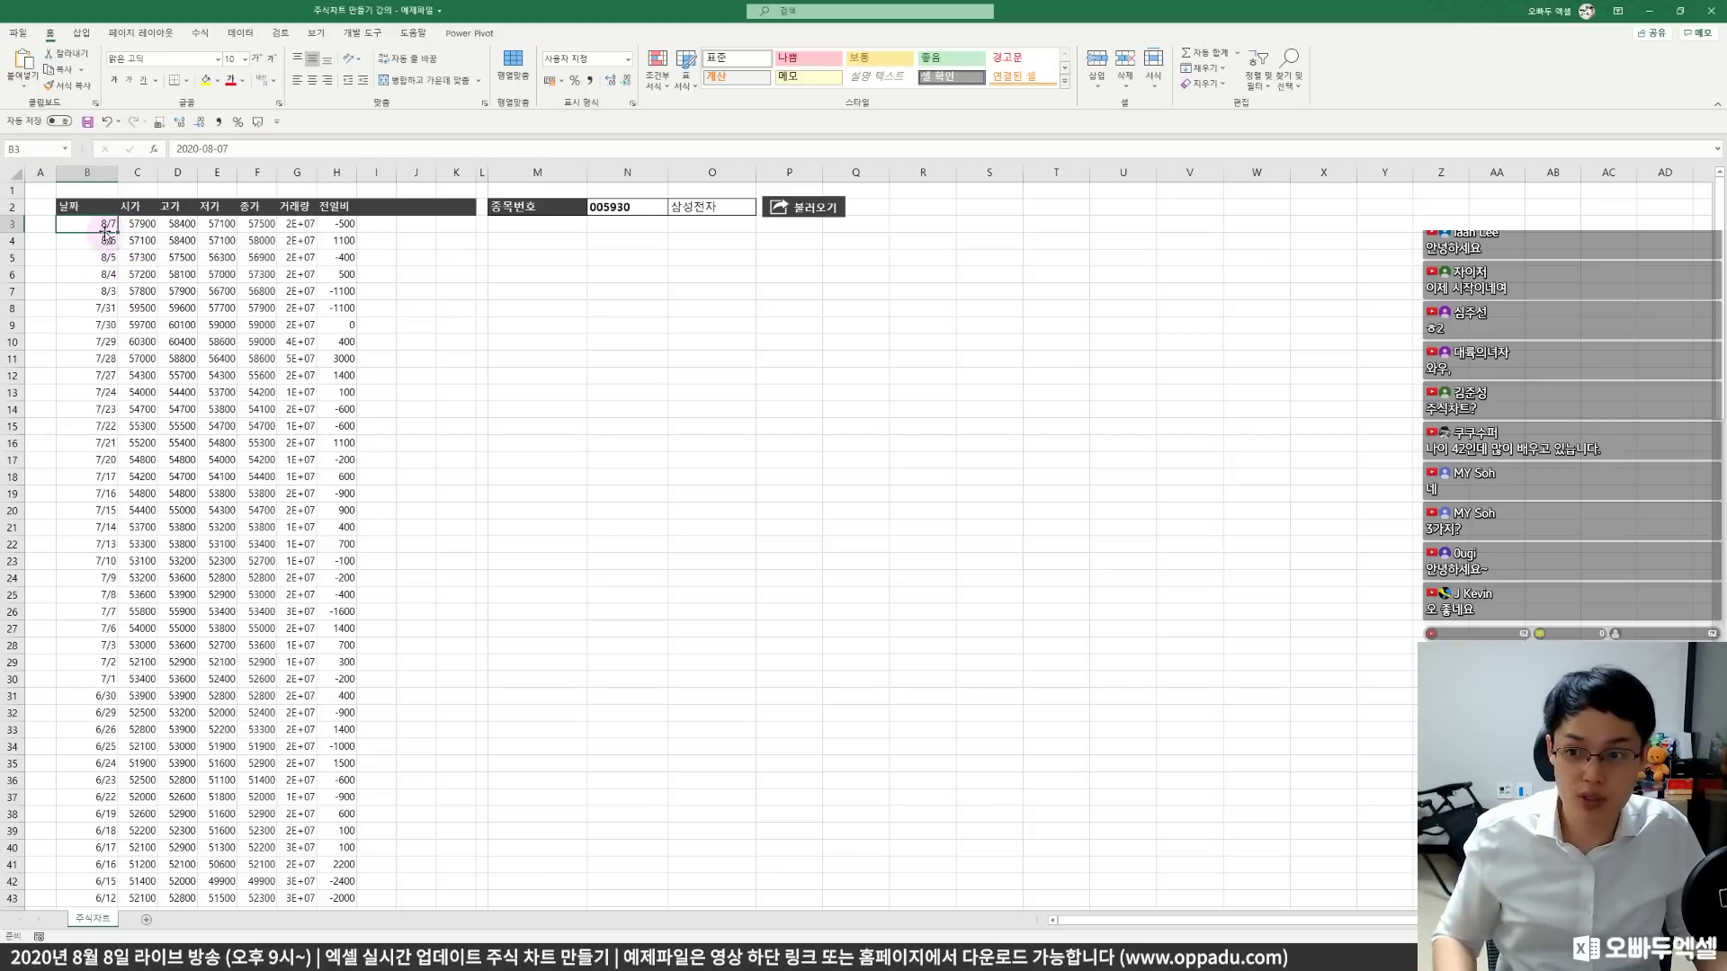
pyautogui.scroll(-8, 131, 525)
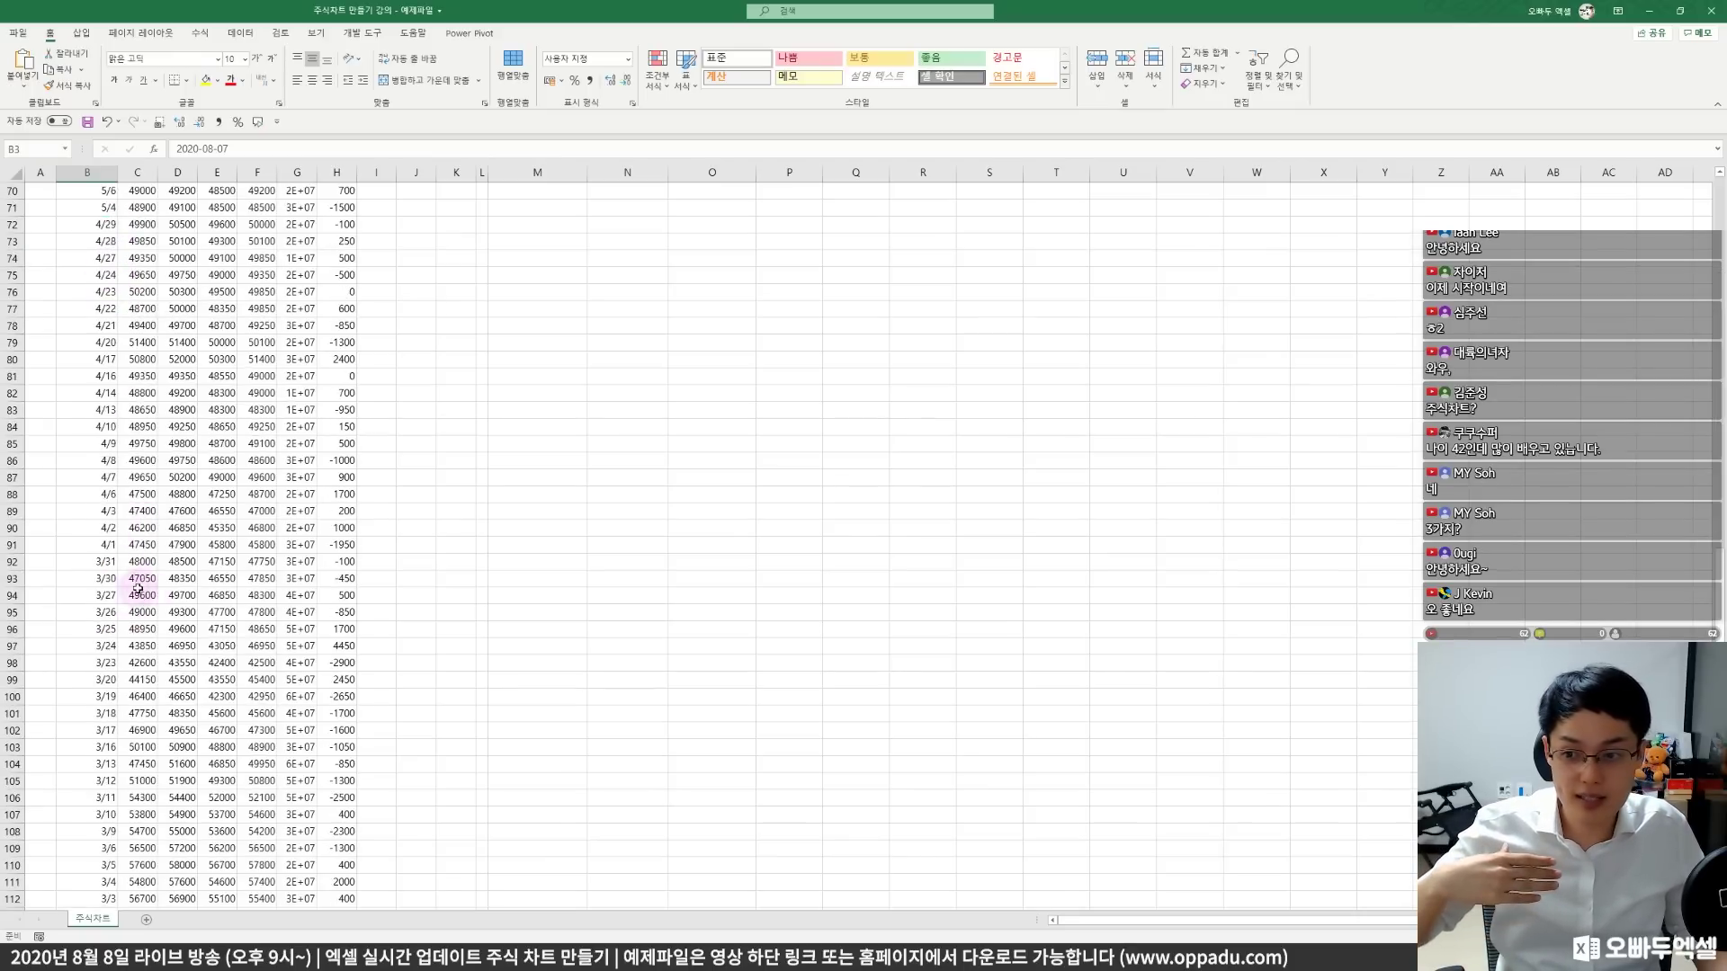
pyautogui.scroll(-20, 126, 576)
pyautogui.hotkey('ctrl', 'Down')
pyautogui.scroll(20, 107, 562)
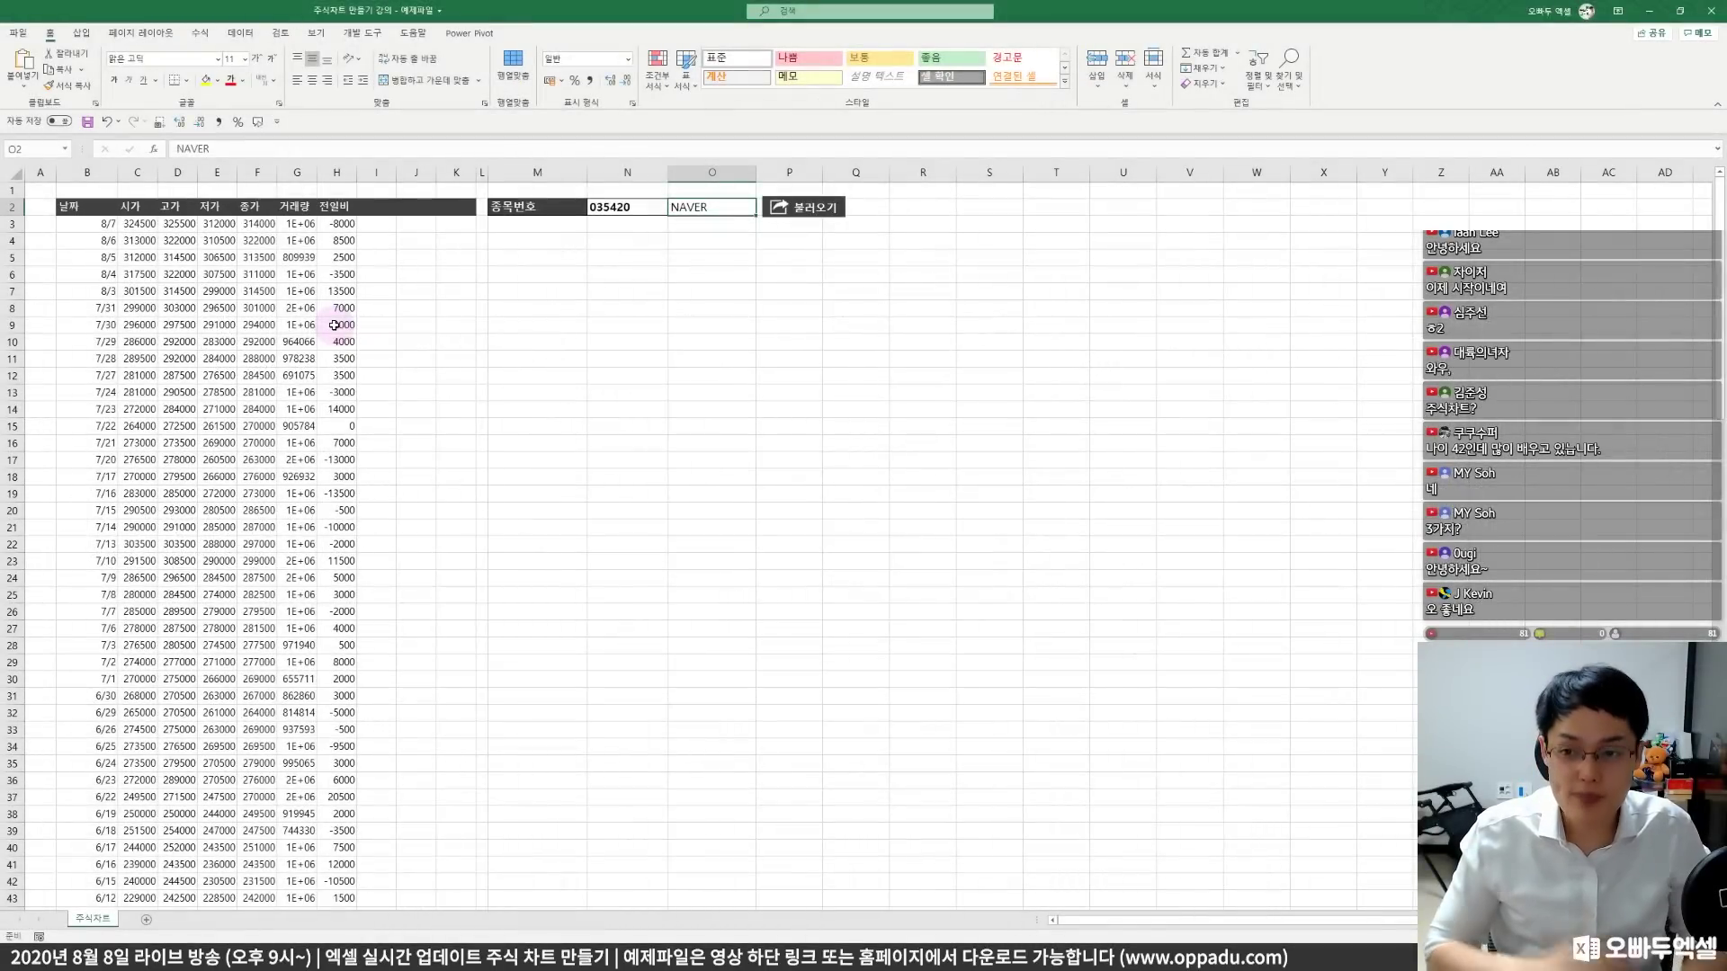
# - Examine the formula in cell B2 and the date, opening, high and low price columns of the returned history
pyautogui.click(106, 208)
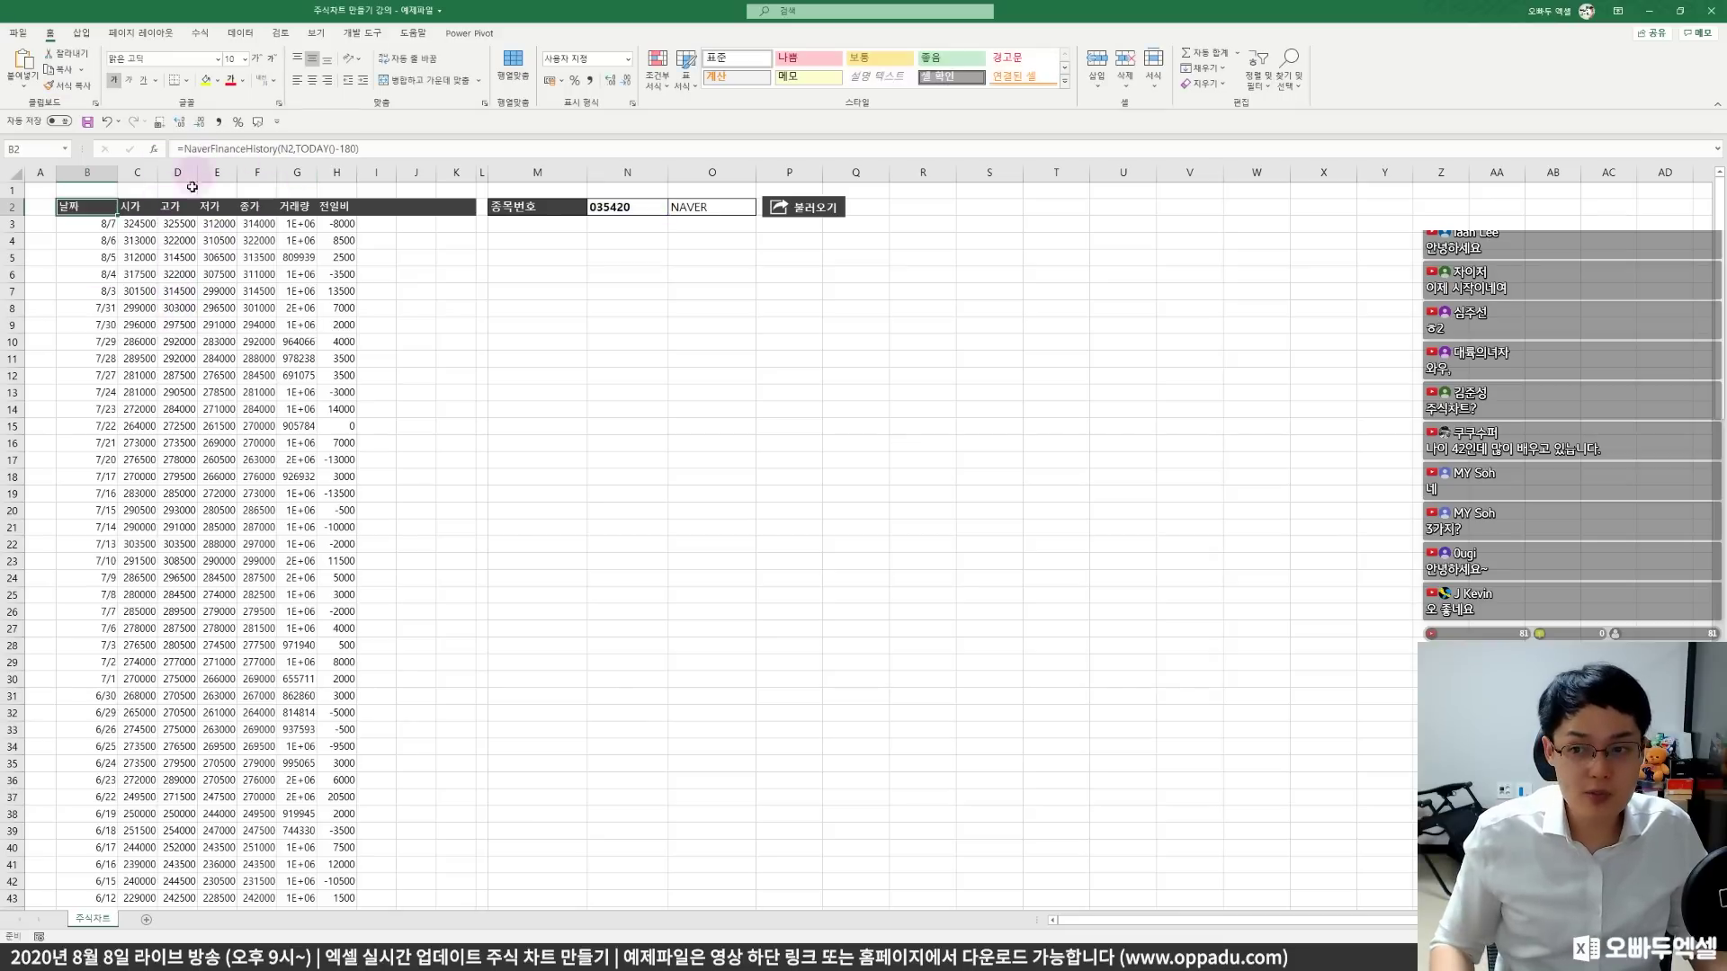
pyautogui.scroll(4, 217, 398)
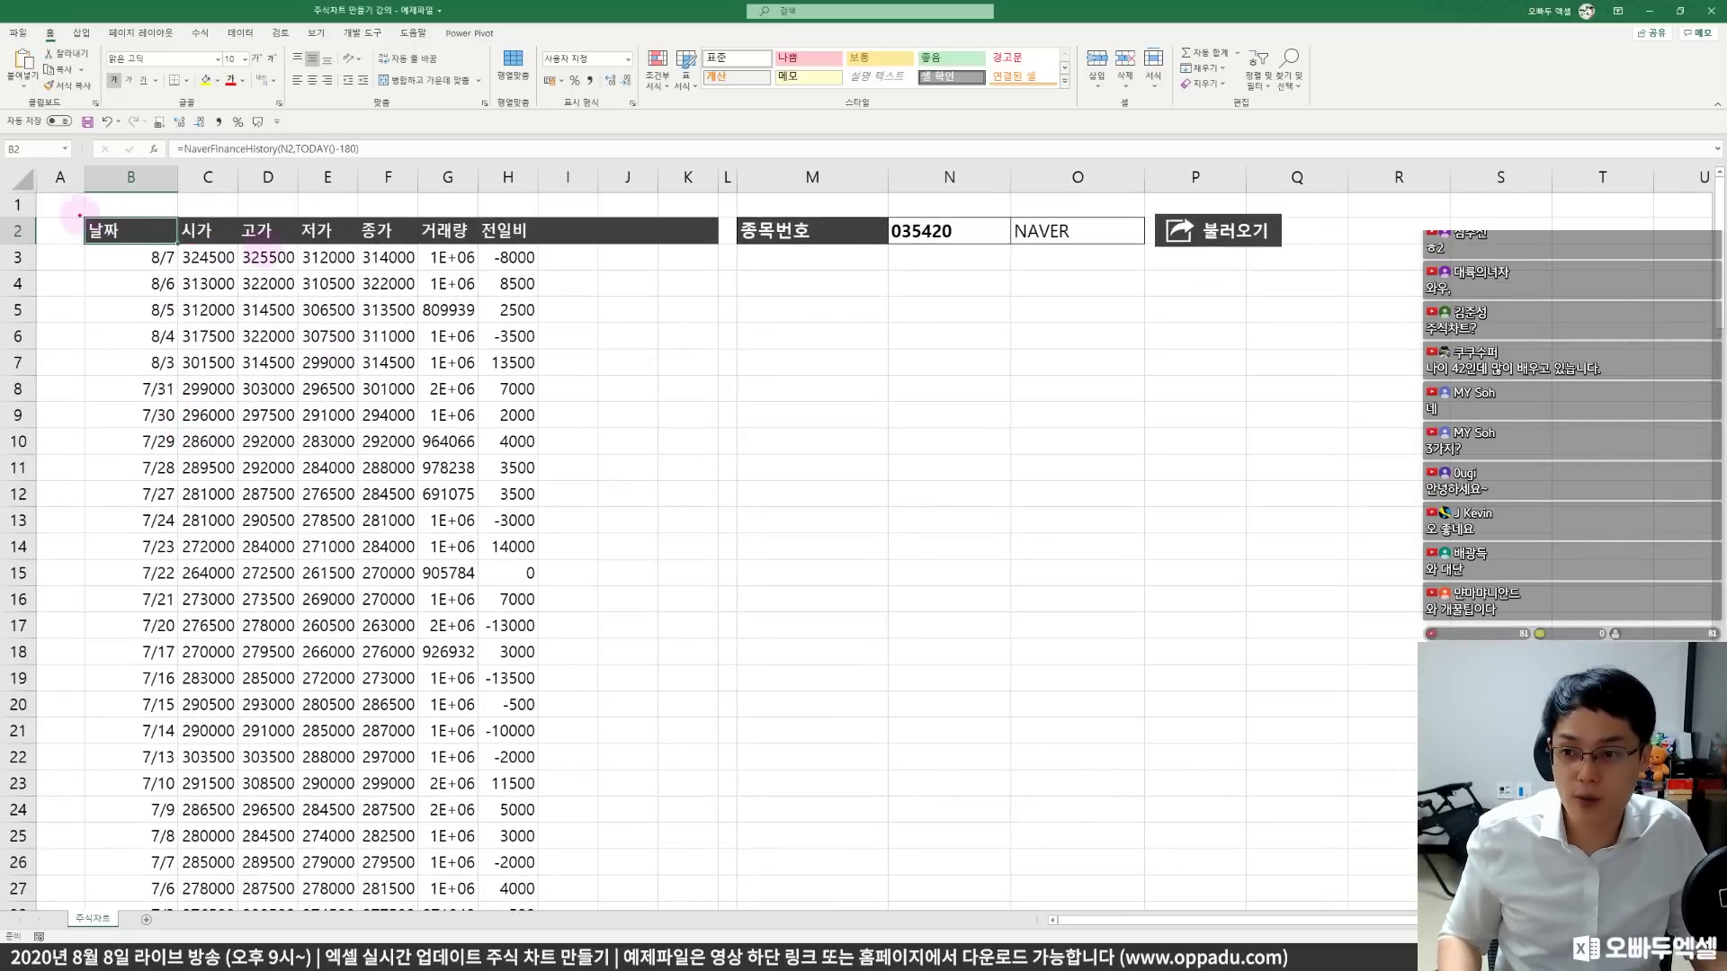
pyautogui.moveTo(79, 216); pyautogui.dragTo(180, 244)
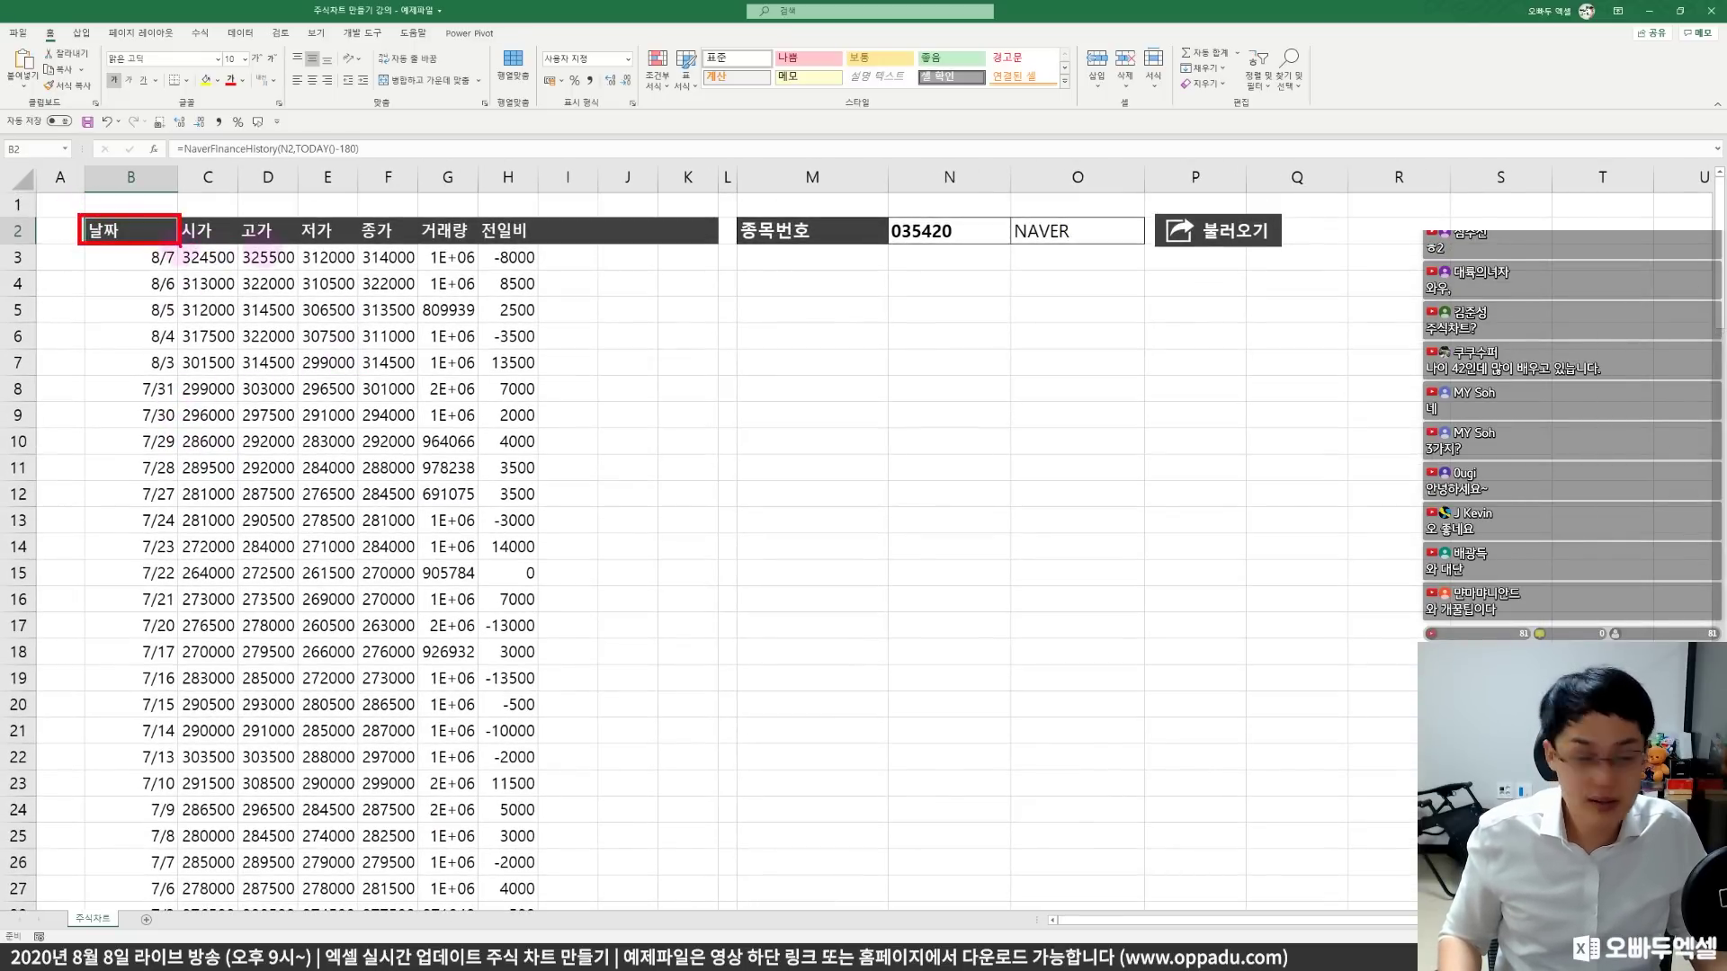
pyautogui.click(217, 266)
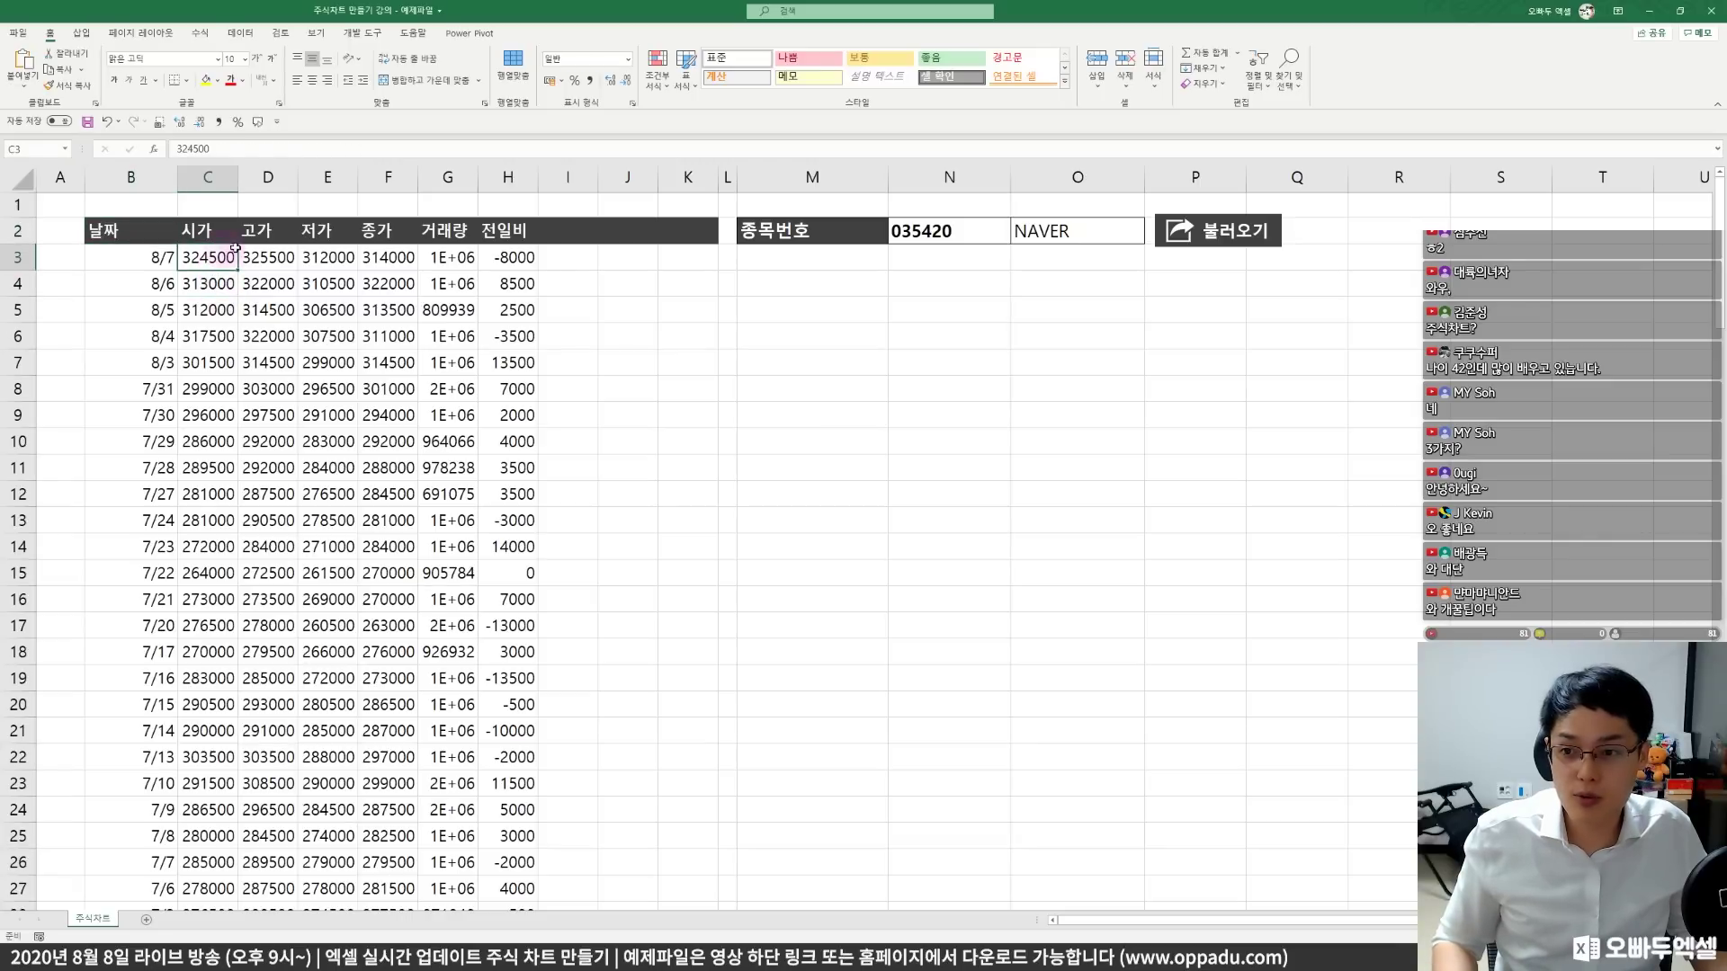
pyautogui.click(281, 230)
pyautogui.click(214, 233)
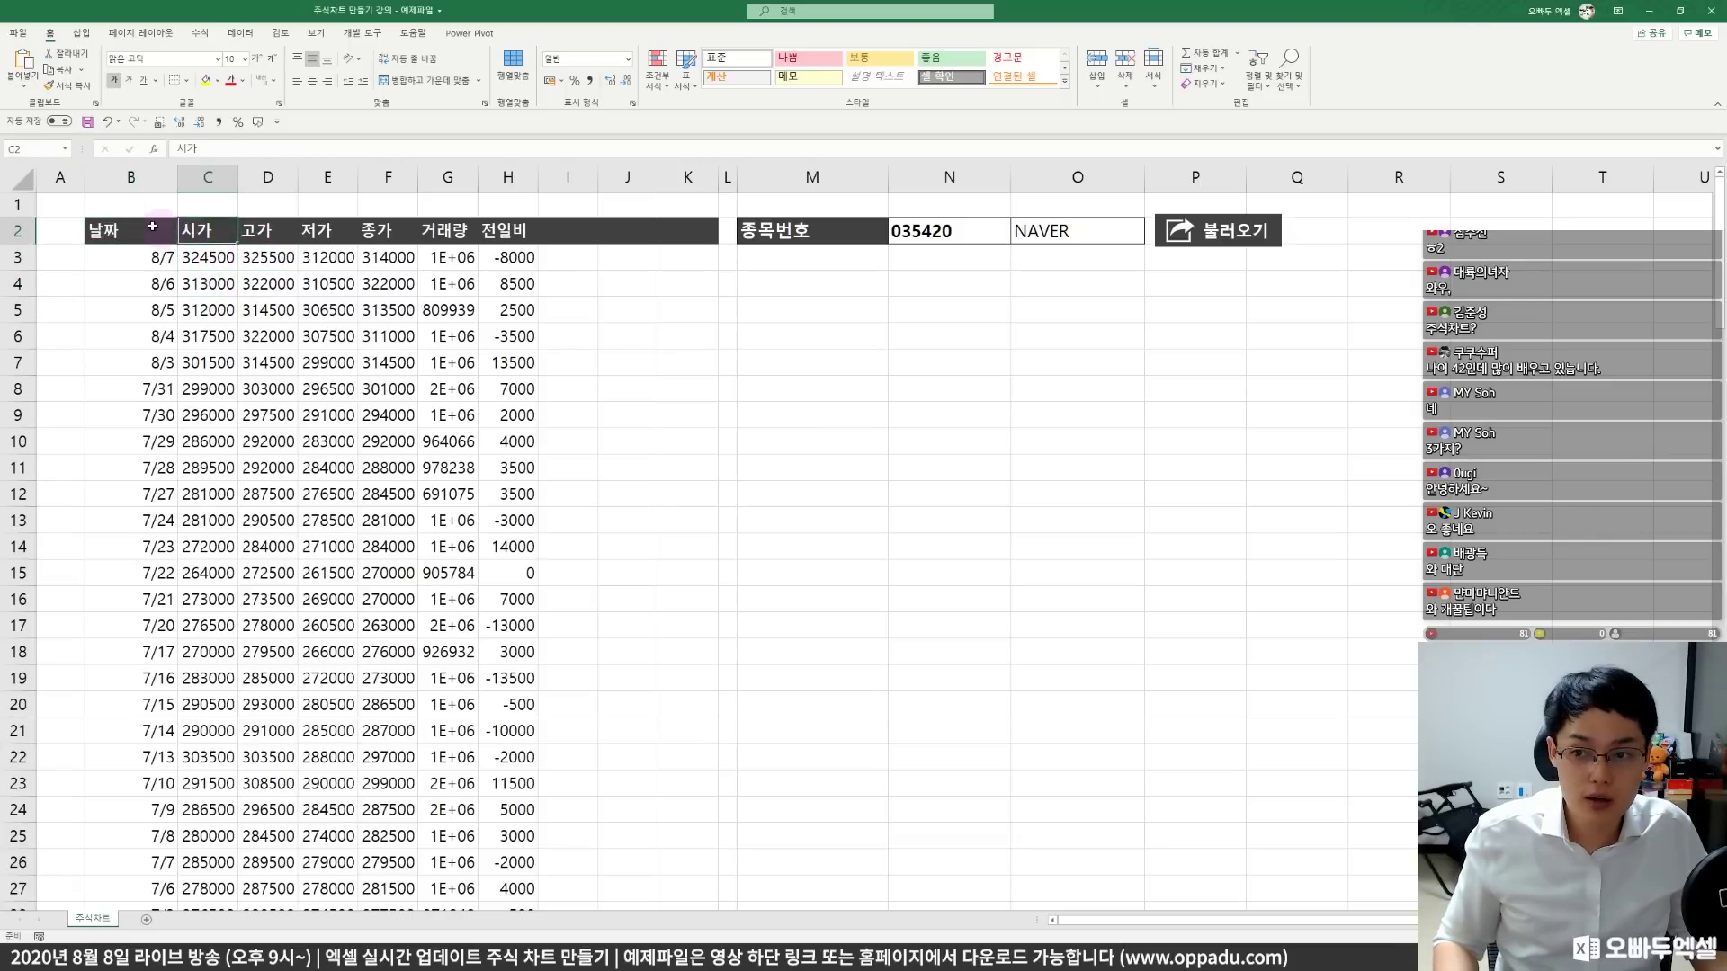
pyautogui.click(212, 263)
pyautogui.click(216, 311)
pyautogui.click(263, 336)
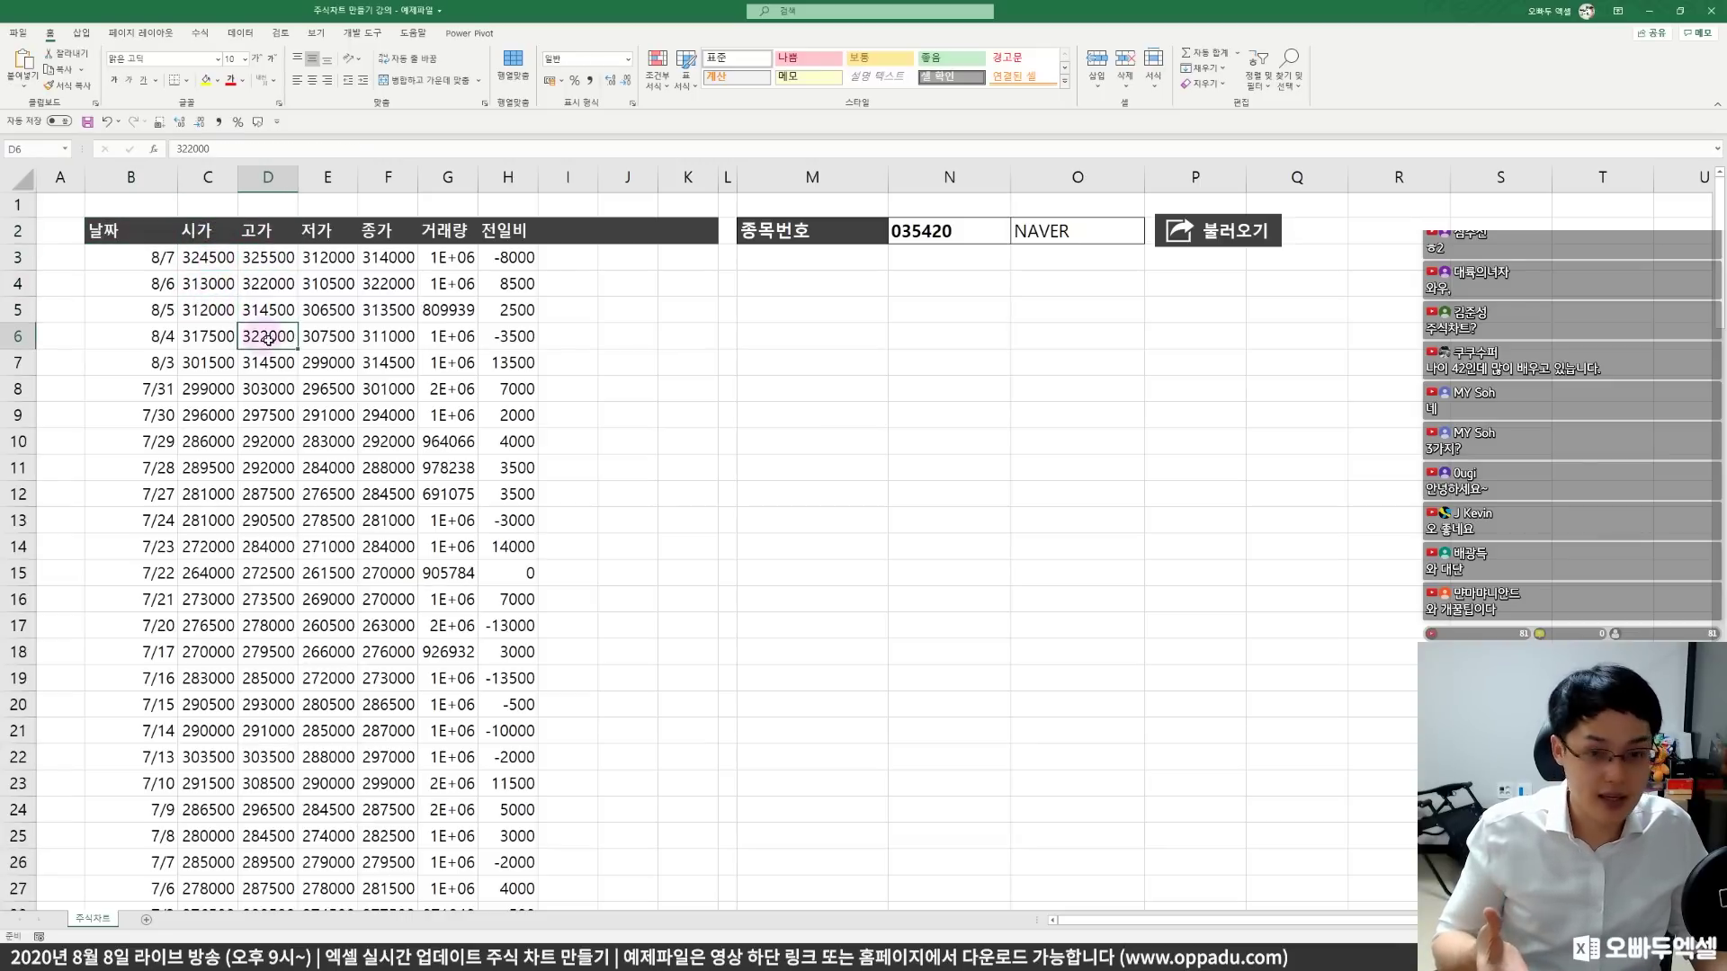
pyautogui.click(167, 286)
pyautogui.click(146, 232)
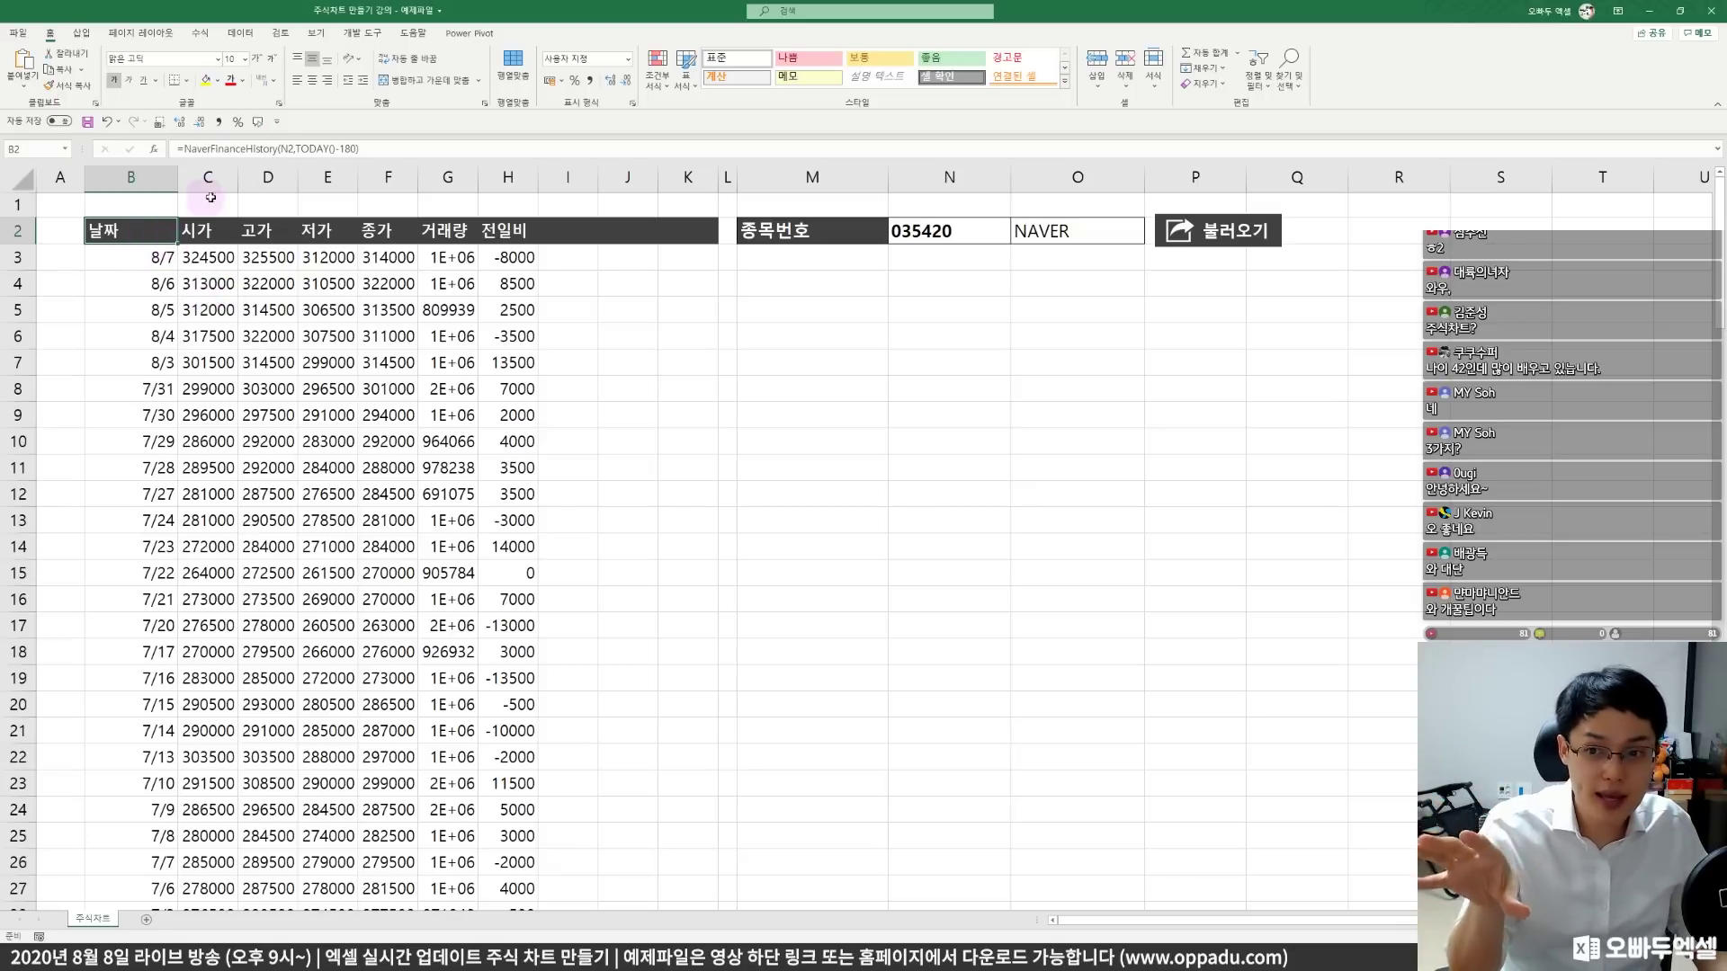
pyautogui.click(235, 230)
pyautogui.click(270, 231)
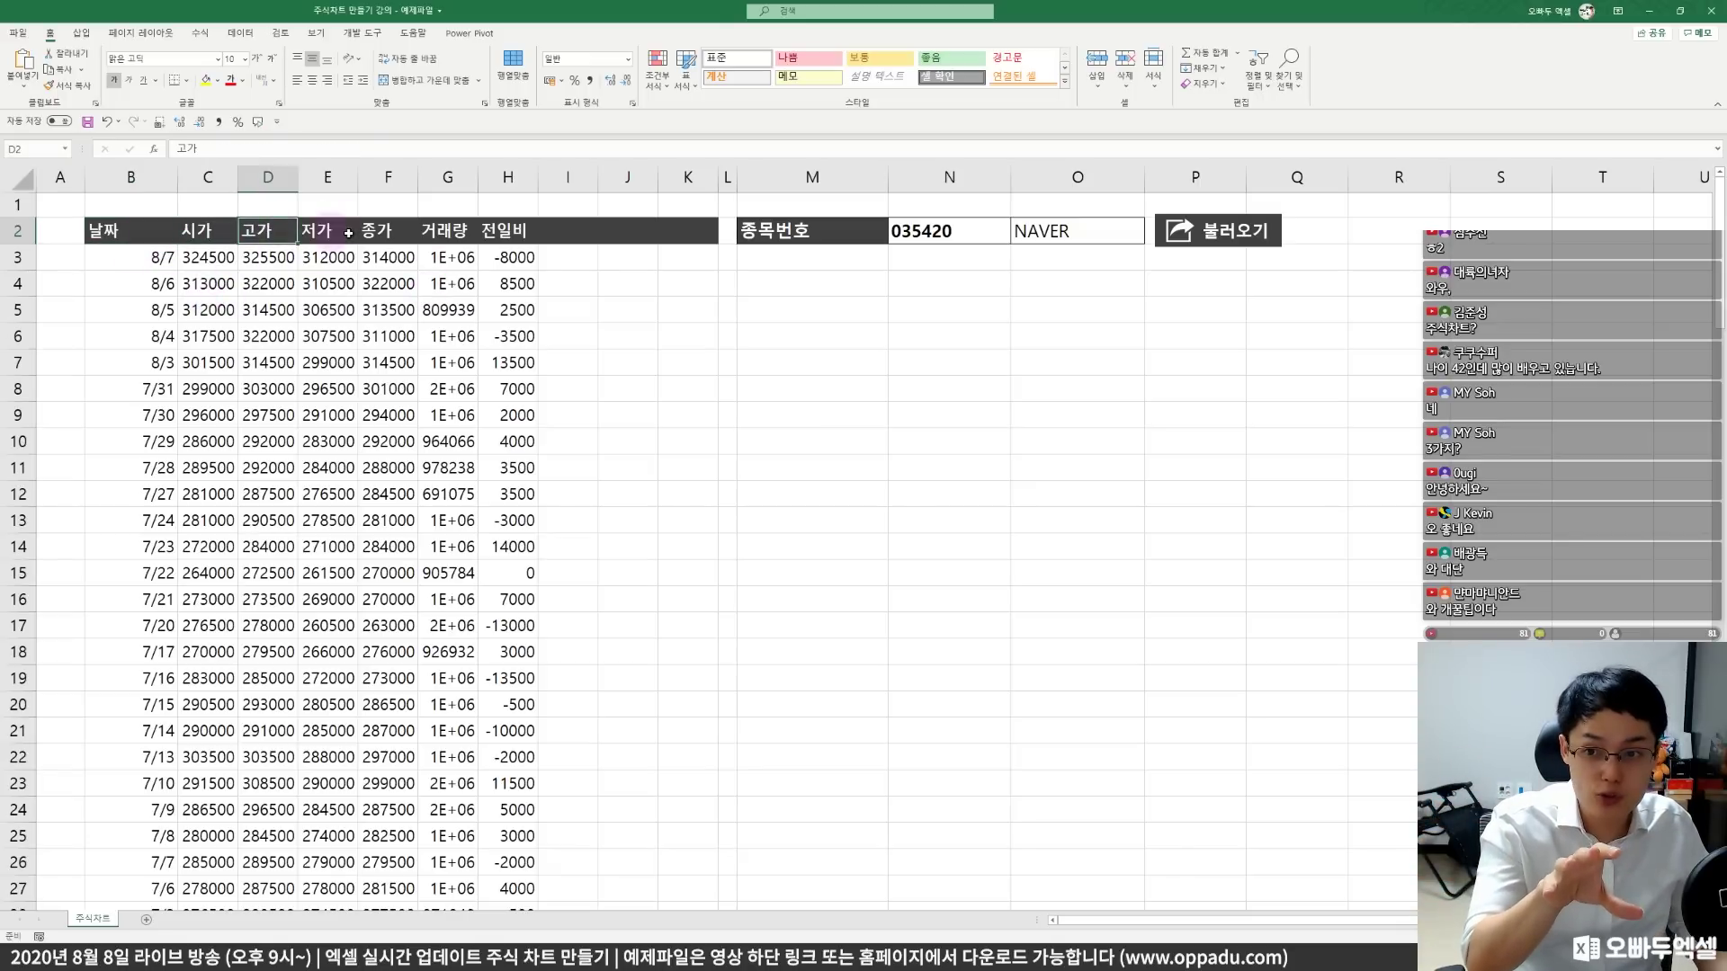
pyautogui.click(326, 230)
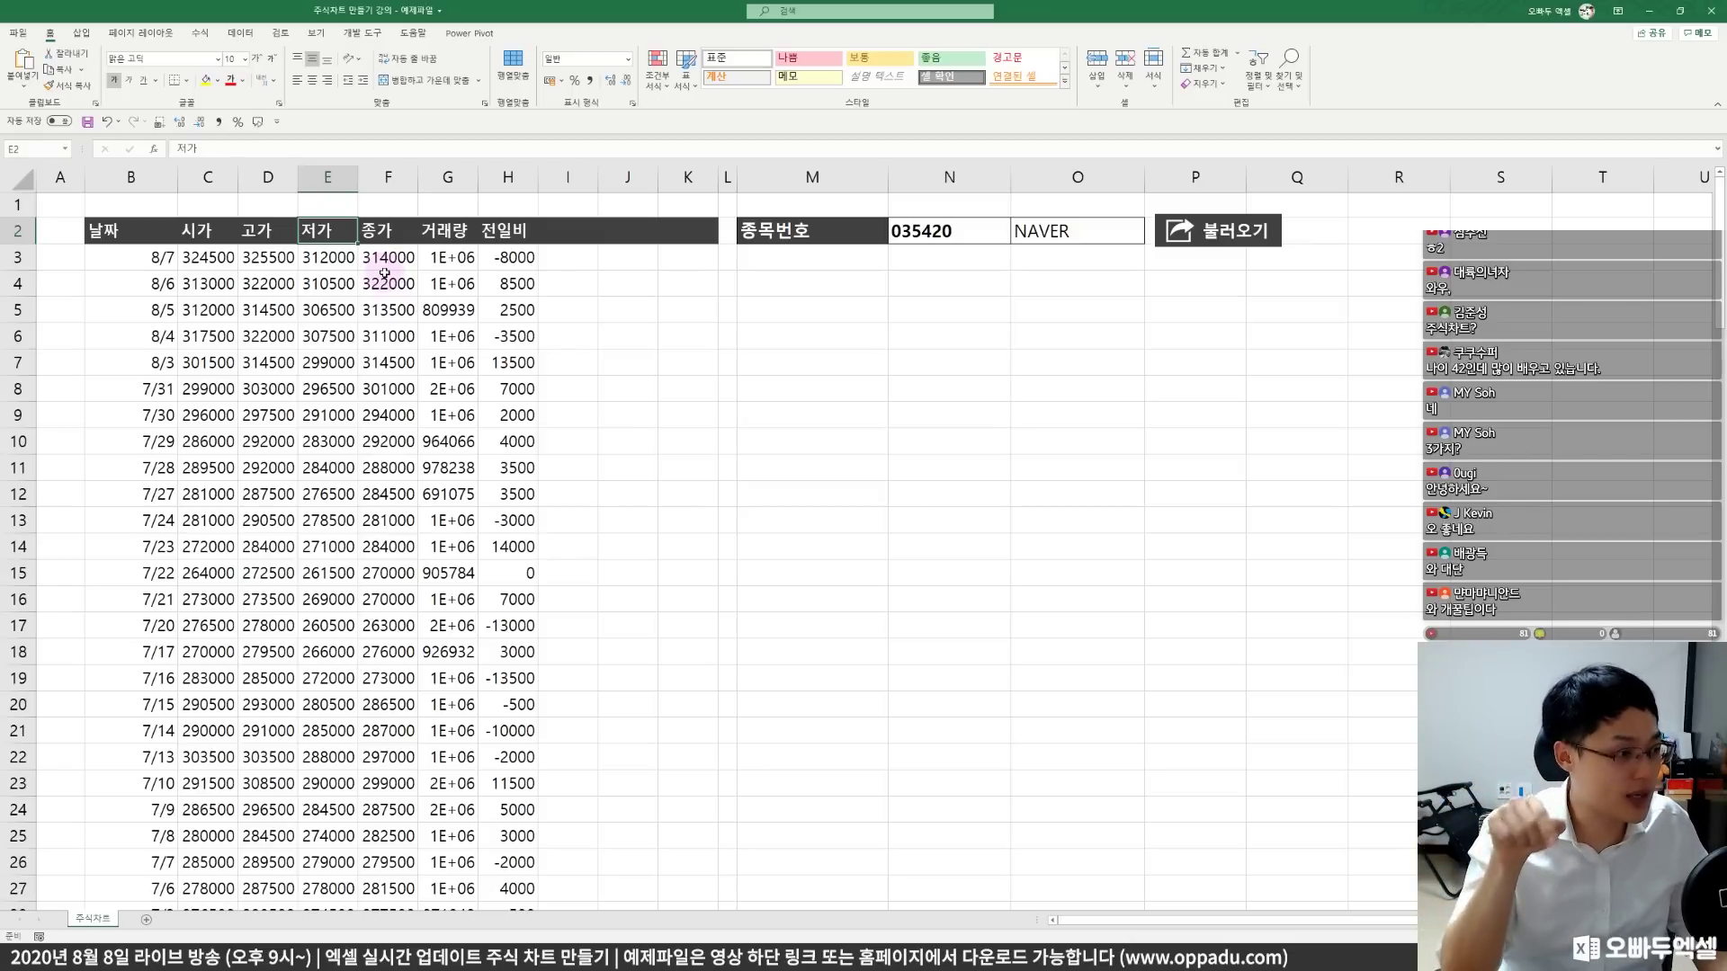
# - Check the TODAY()-180 start date in cell B2 and copy the cell's full formula text, leaving the formula as it is
pyautogui.hotkey('ctrl', 'Left')
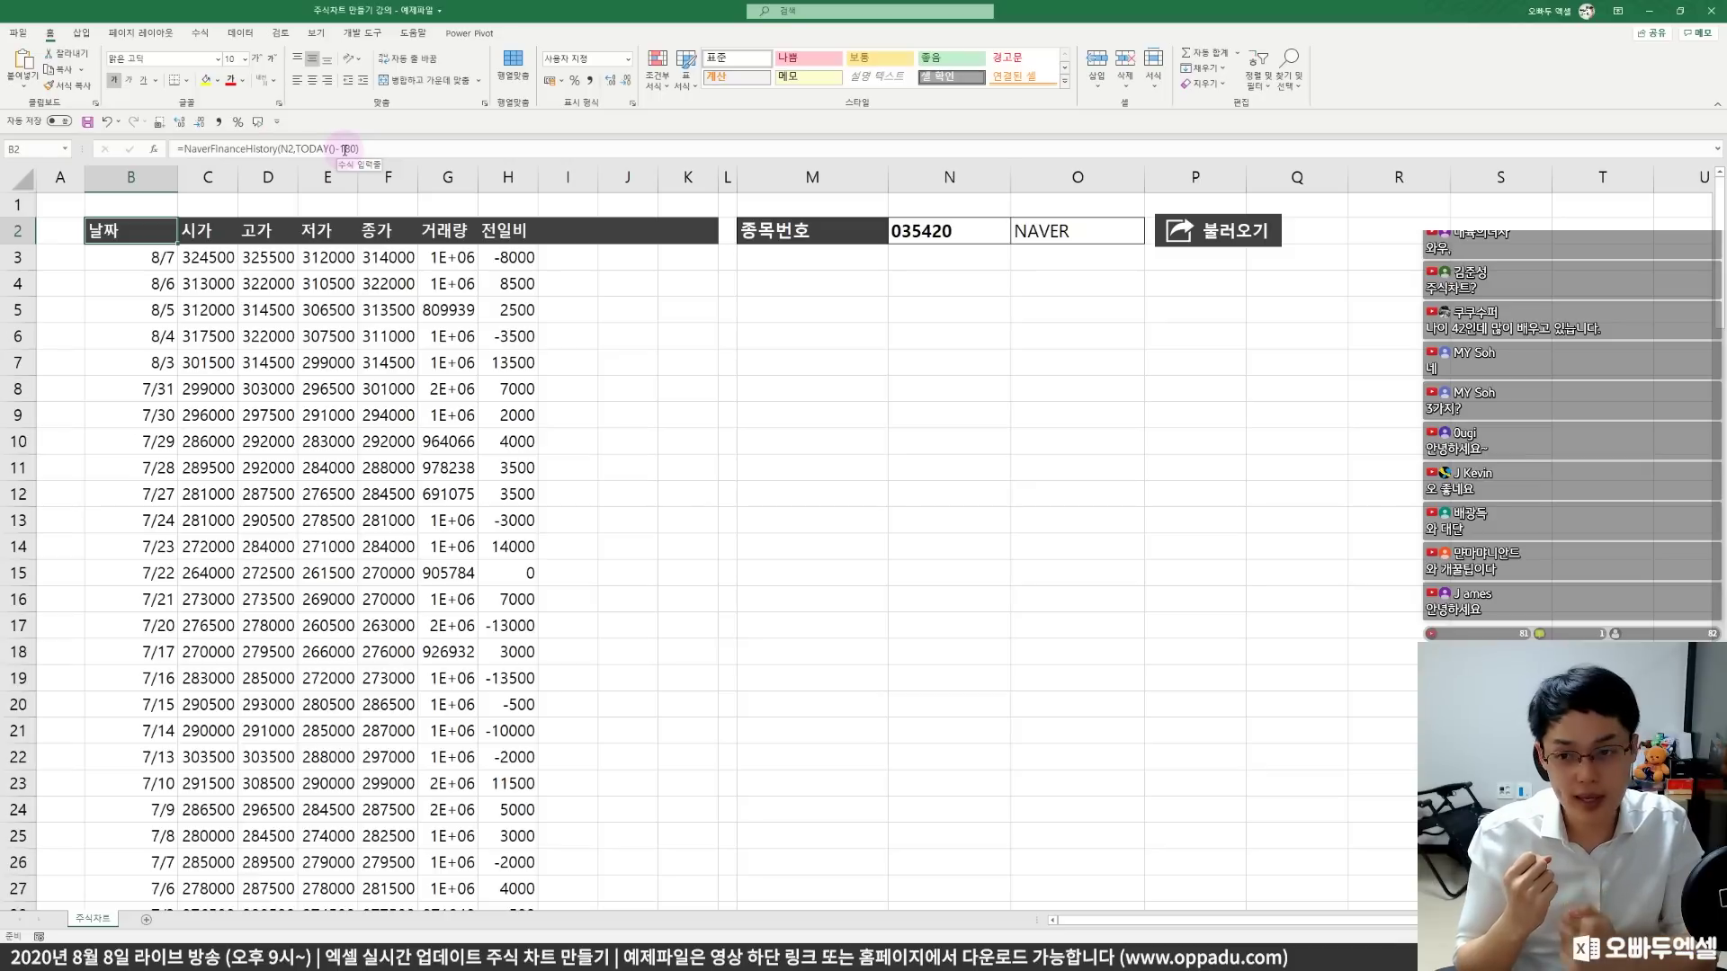
pyautogui.moveTo(292, 149); pyautogui.dragTo(356, 150)
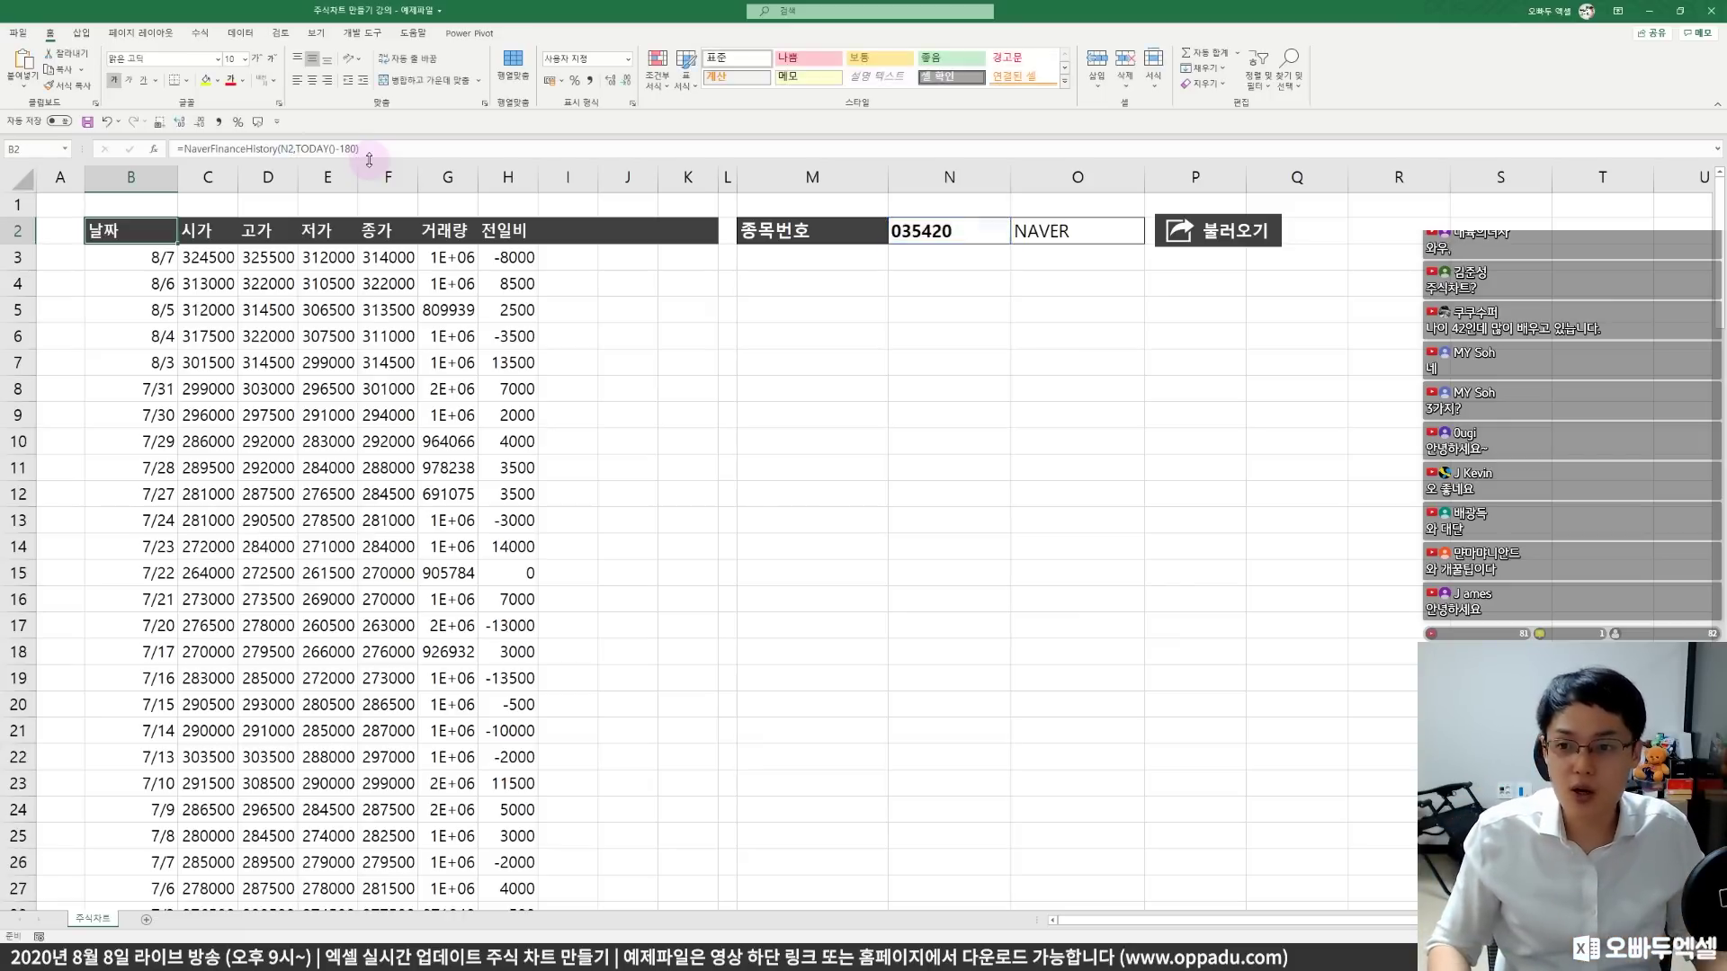
pyautogui.click(381, 150)
pyautogui.press('Escape')
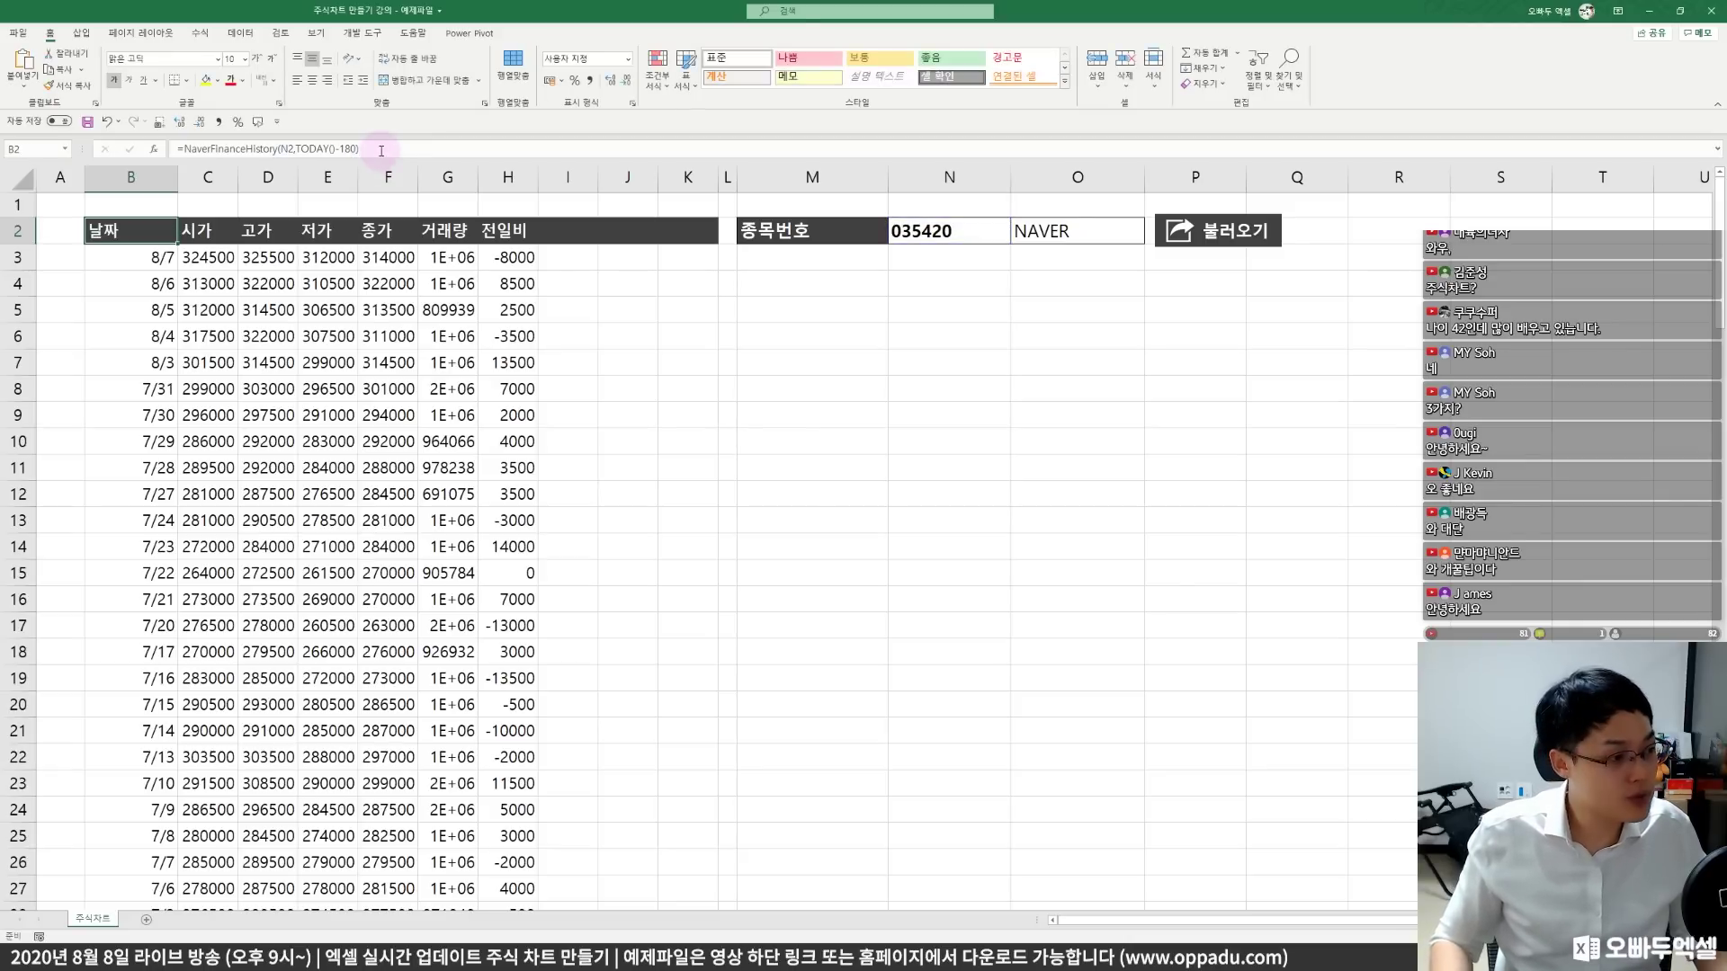
pyautogui.click(380, 148)
pyautogui.moveTo(368, 144); pyautogui.dragTo(169, 154)
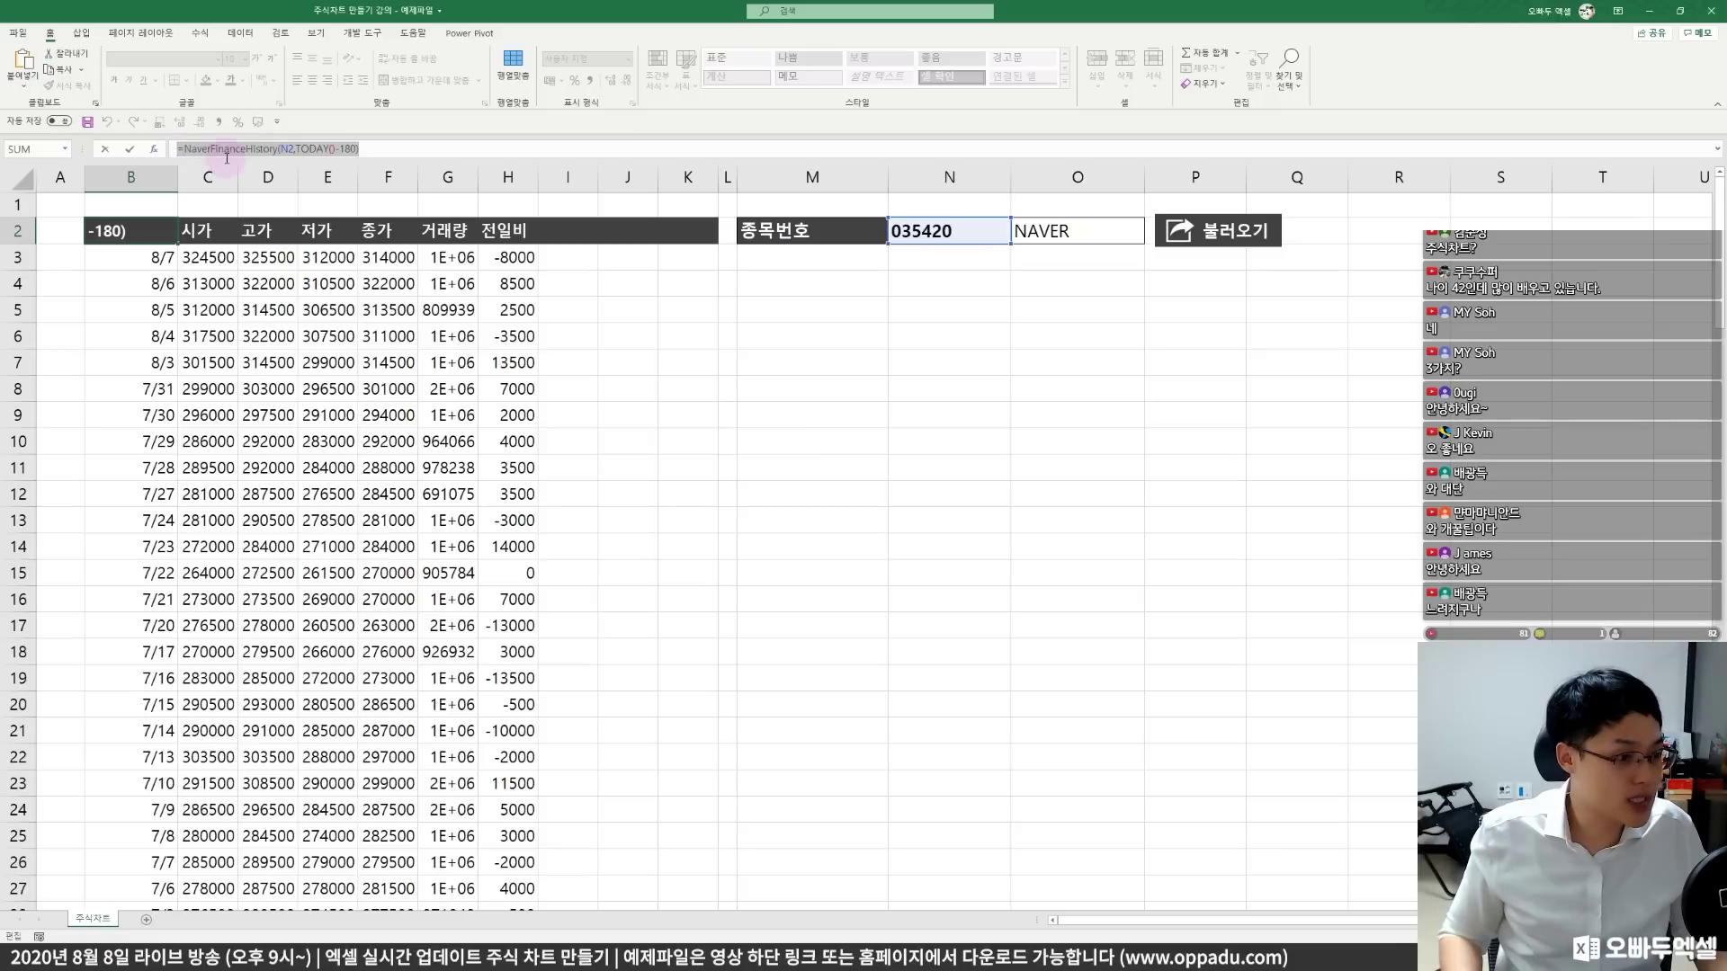
pyautogui.hotkey('ctrl', 'c')
pyautogui.press('Escape')
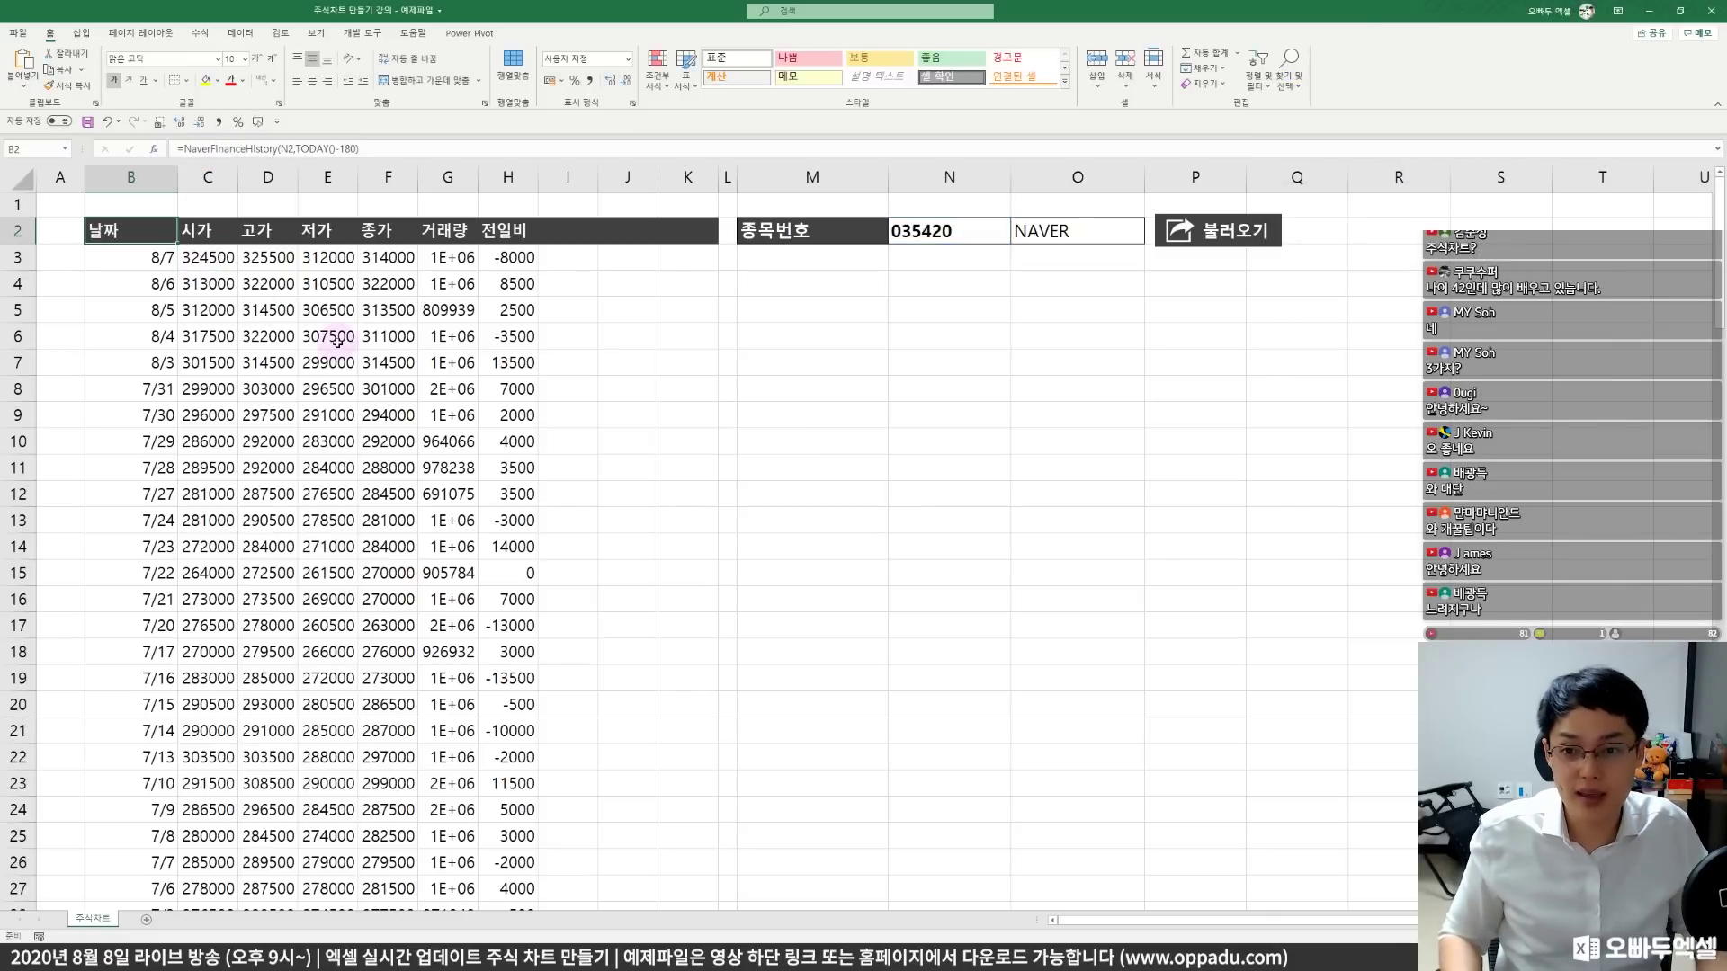
# - Clear the whole price history table starting at cell B2, including its header row
pyautogui.hotkey('ctrl', 'shift', 'Right')
pyautogui.hotkey('ctrl', 'shift', 'Down')
pyautogui.press('Delete')
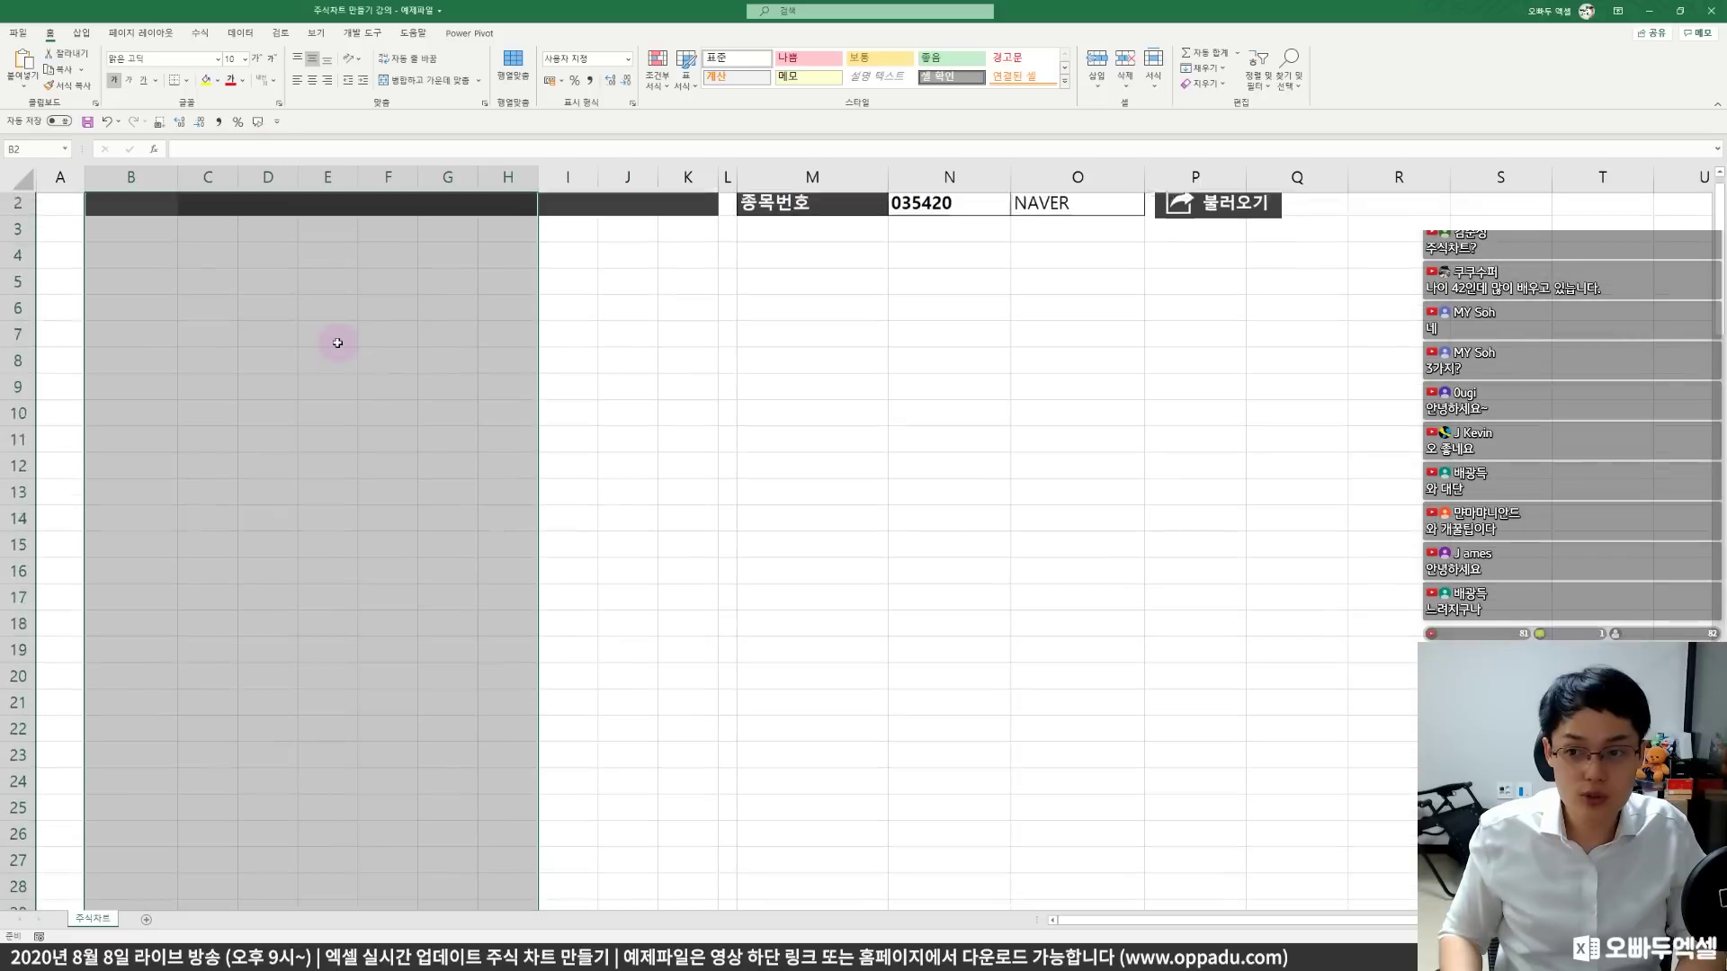
pyautogui.hotkey('shift', 'BackSpace')
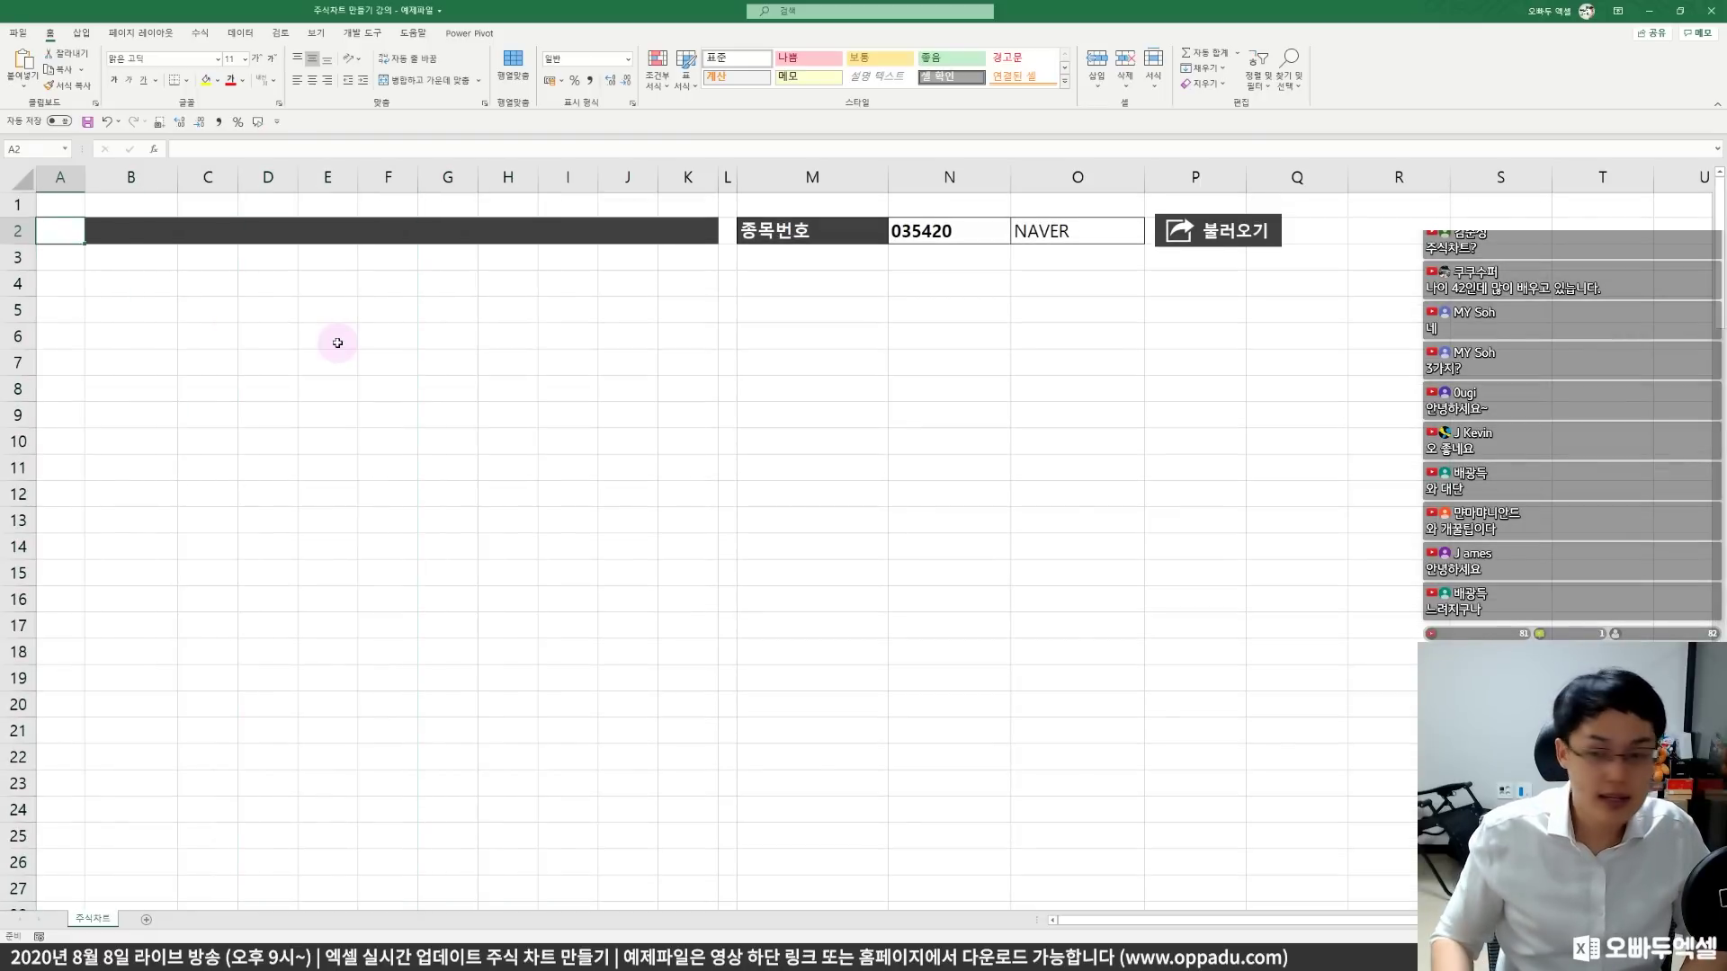
# - Paste the copied formula into the empty cell B2 and extend it to =NaverFinanceHistory(N2,TODAY()-180,,,TRUE) so it returns an array
pyautogui.click(235, 150)
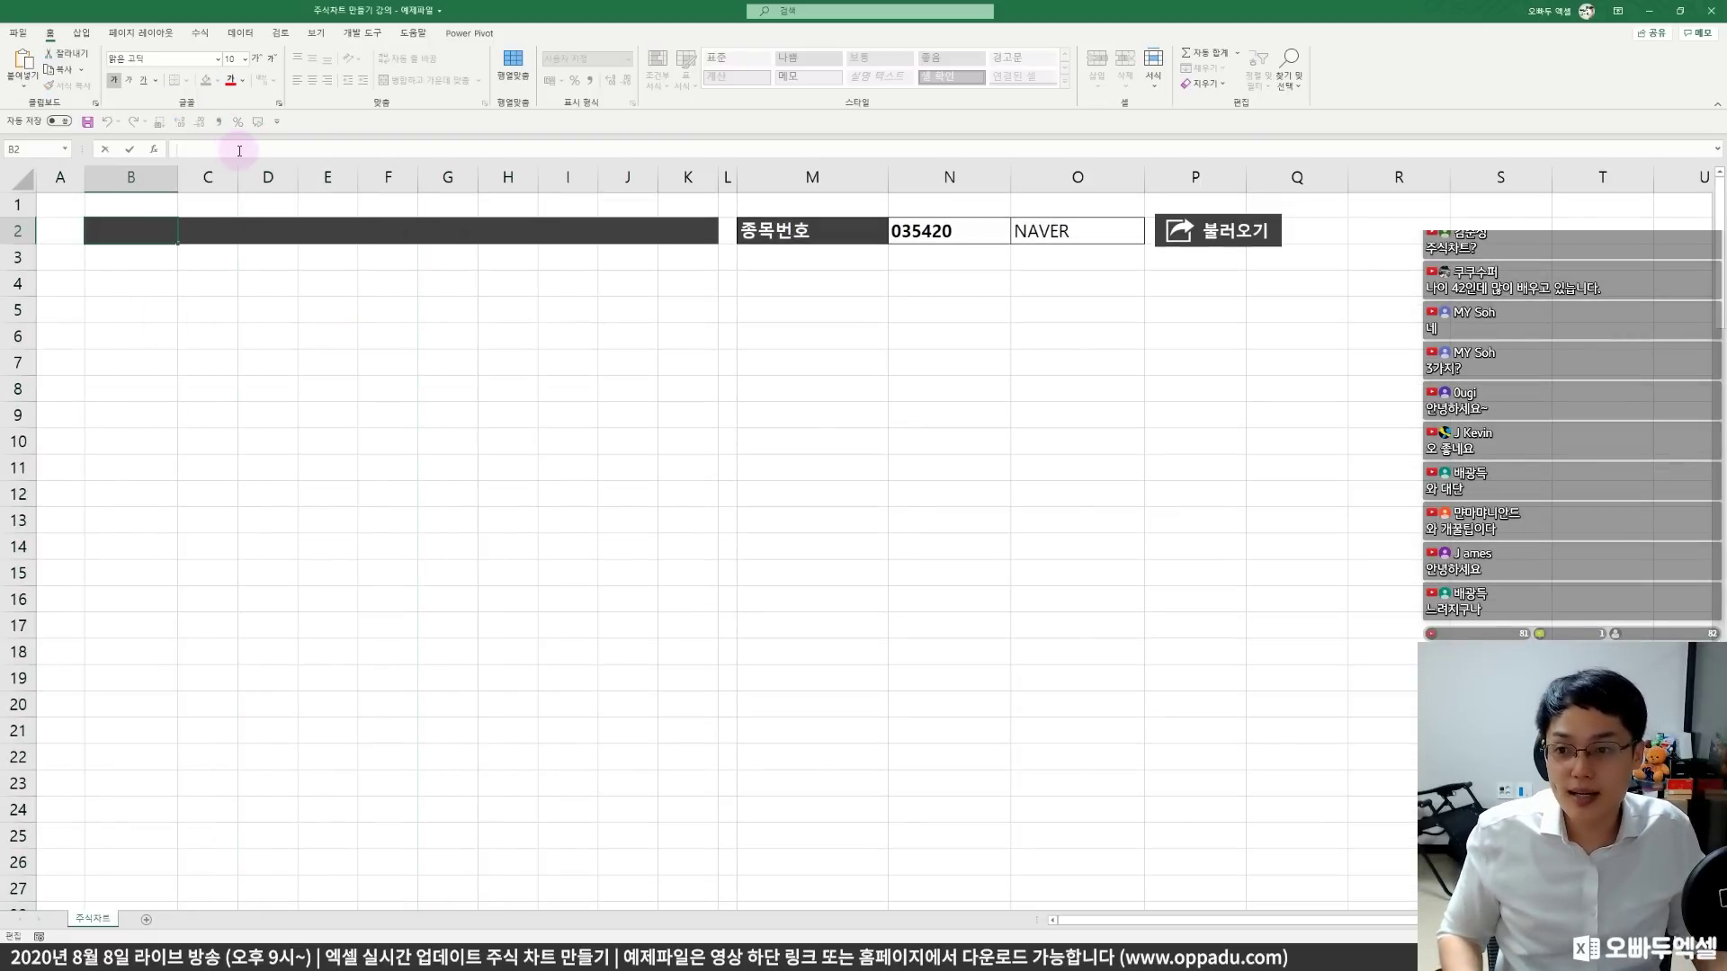
pyautogui.hotkey('ctrl', 'v')
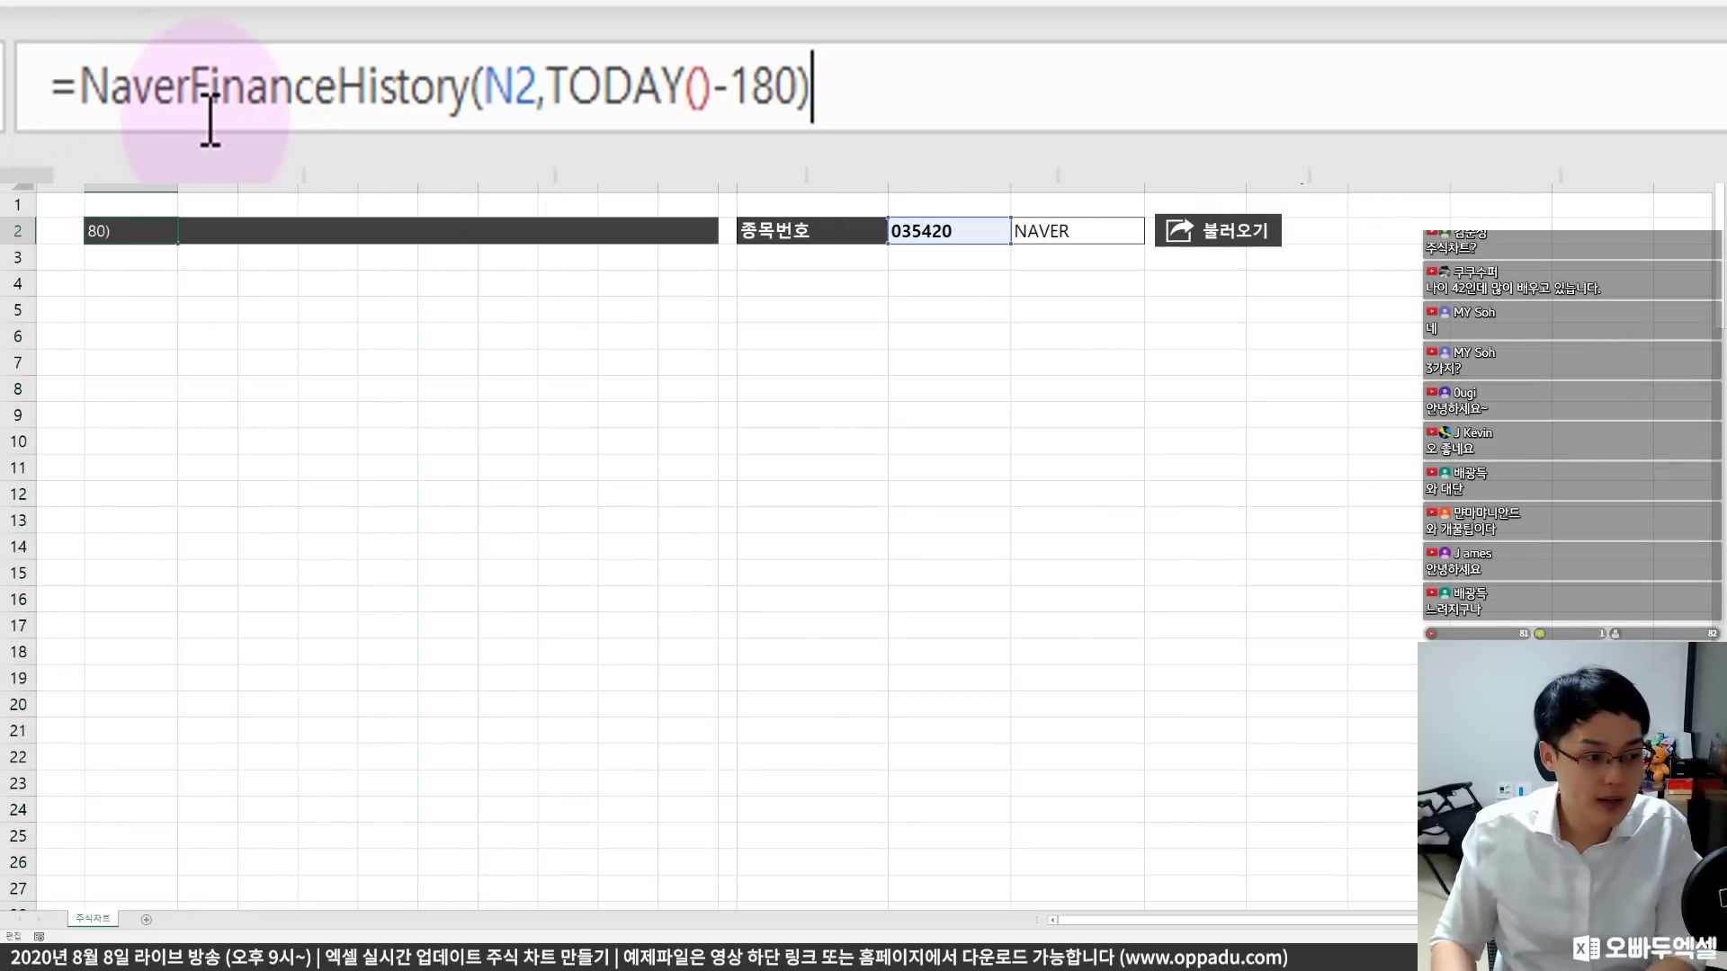
pyautogui.press('BackSpace')
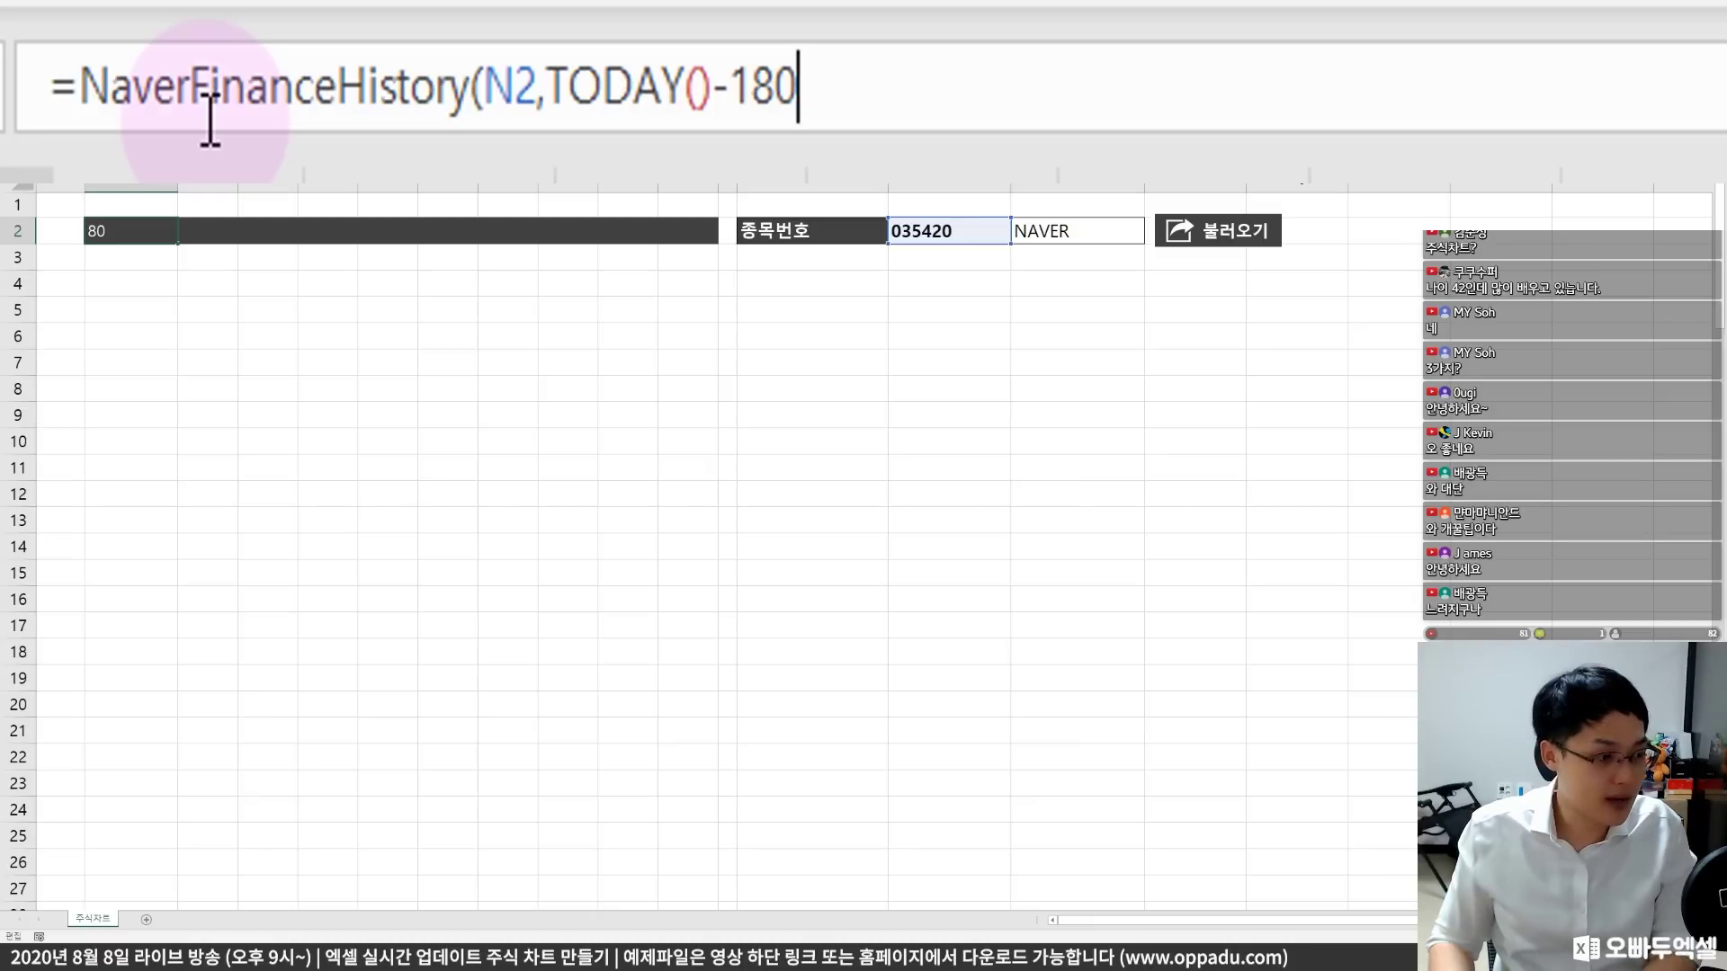
pyautogui.write(',,,')
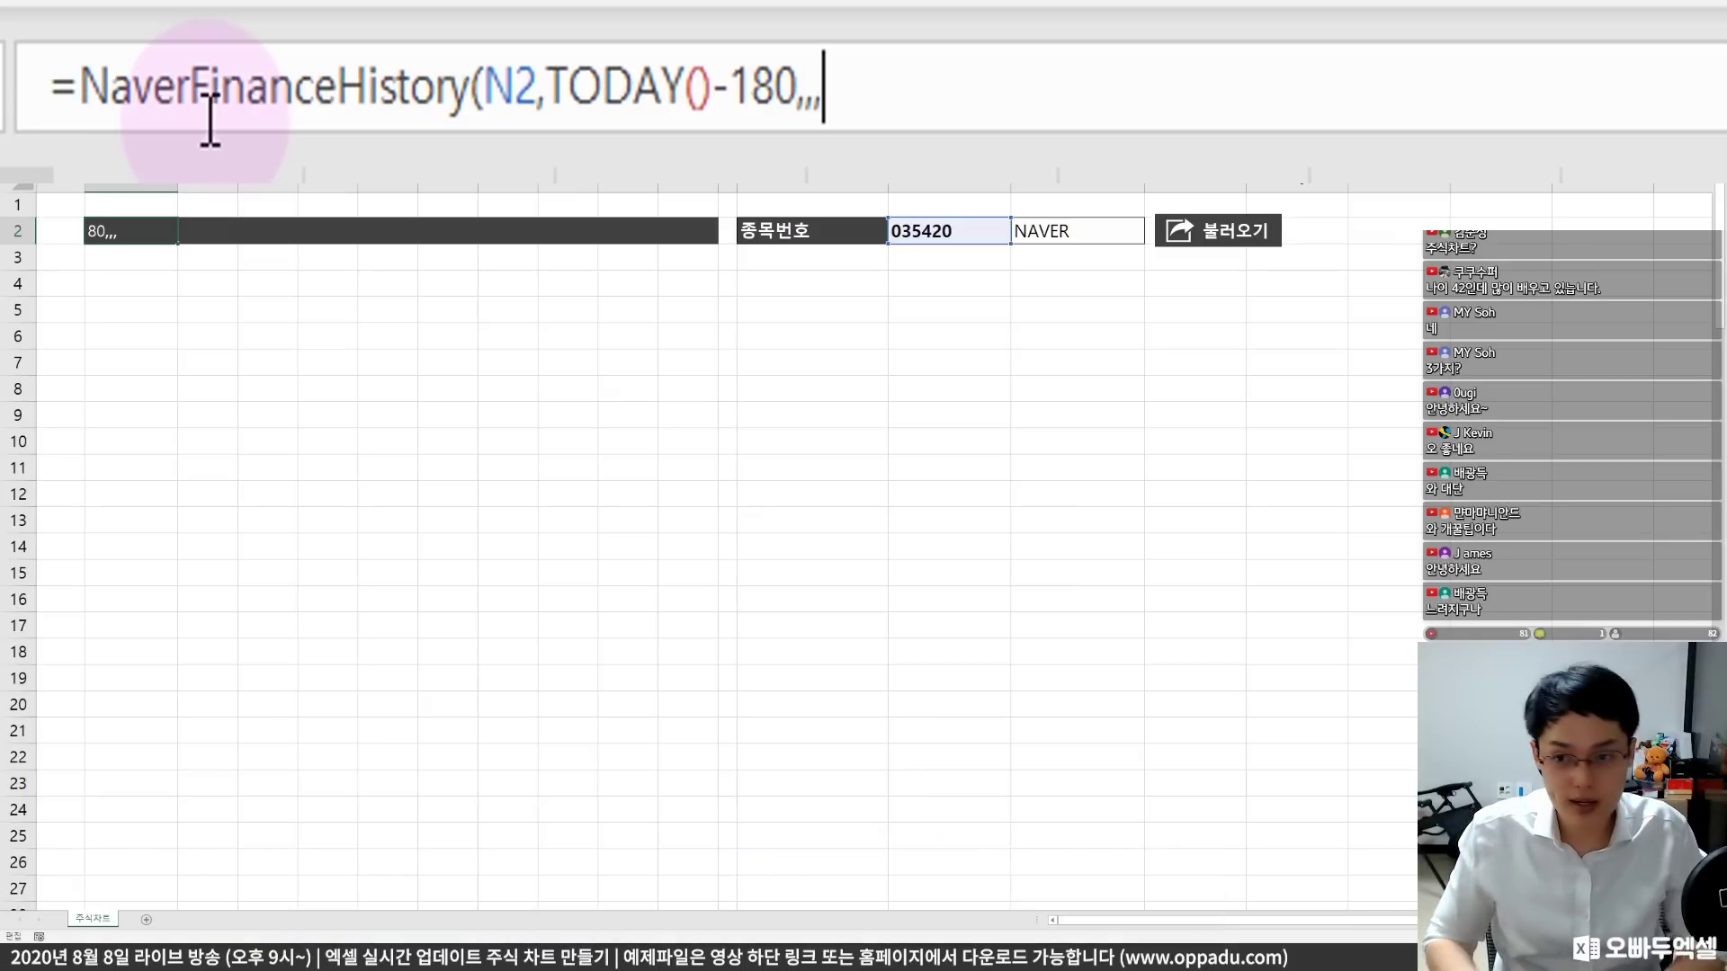
pyautogui.write('t')
pyautogui.press('BackSpace')
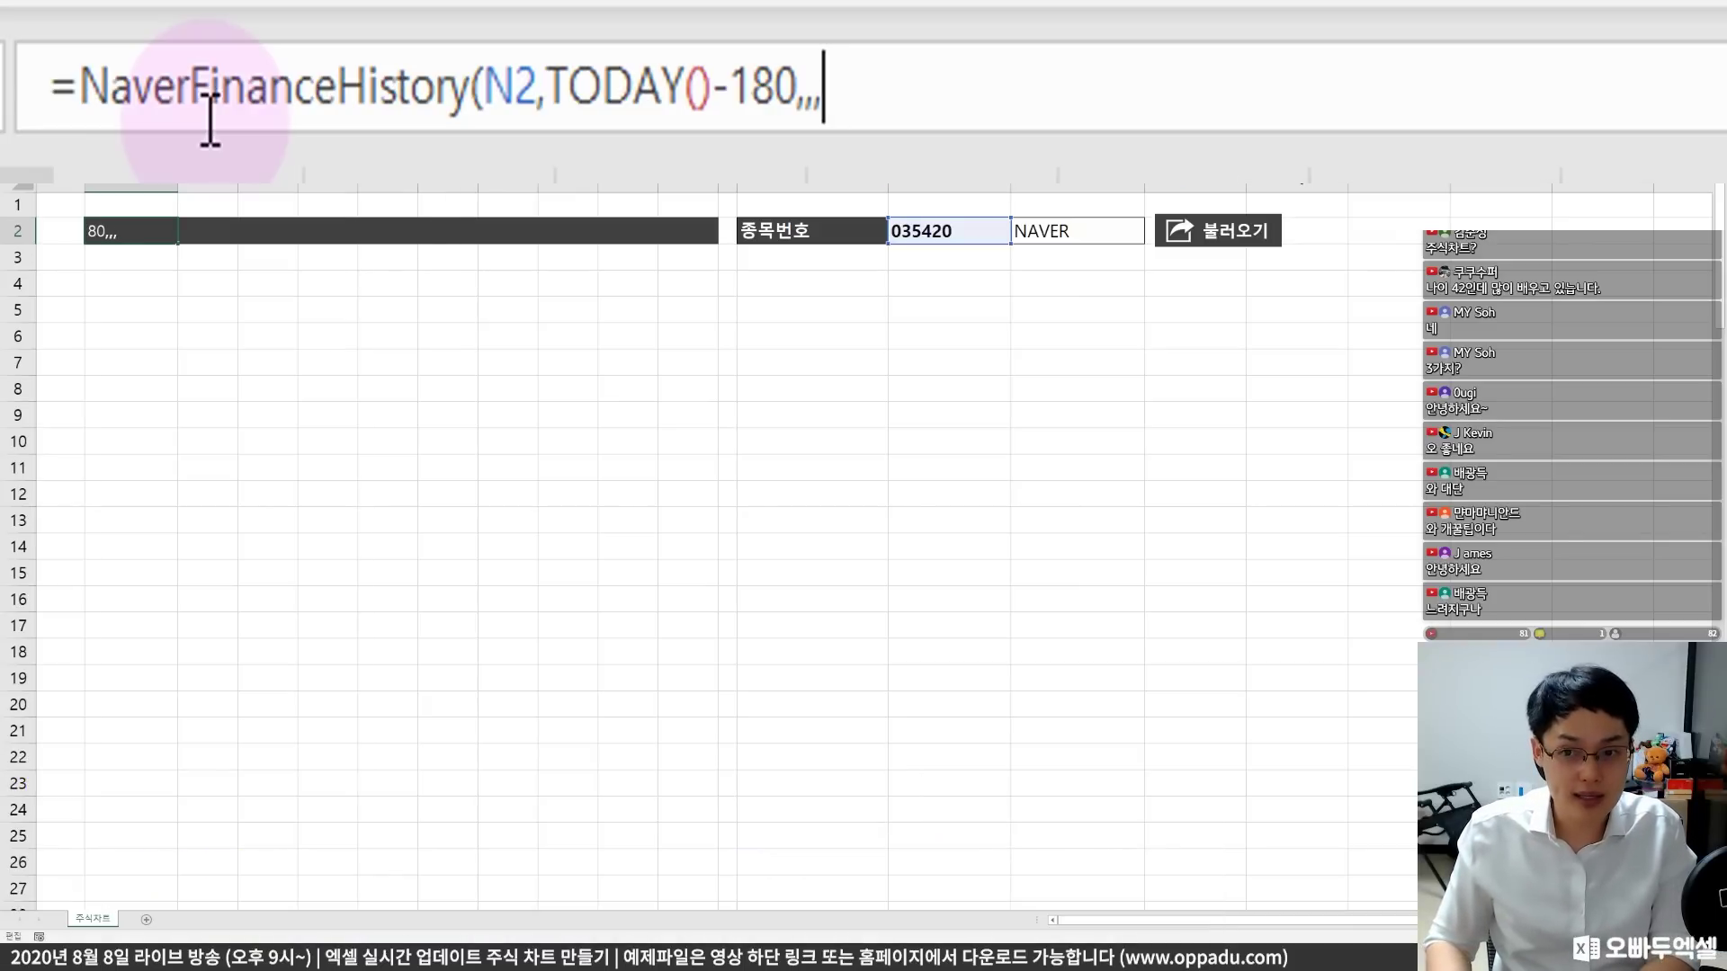
pyautogui.write('true)')
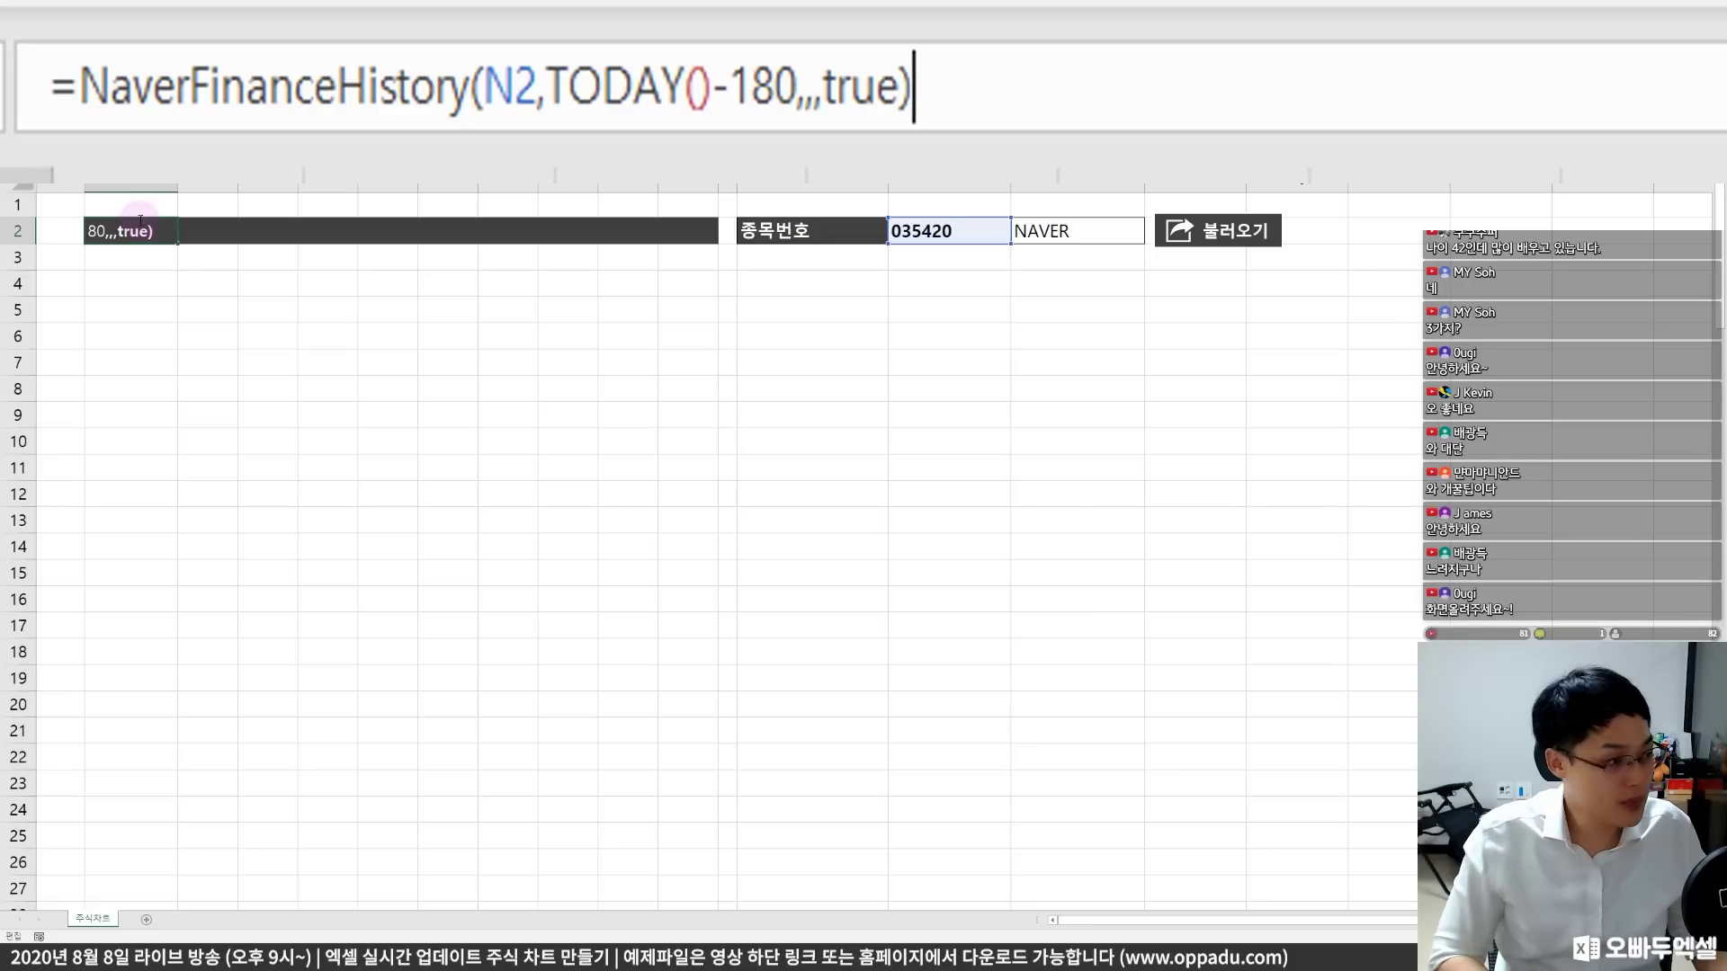
pyautogui.write("'")
pyautogui.press('BackSpace')
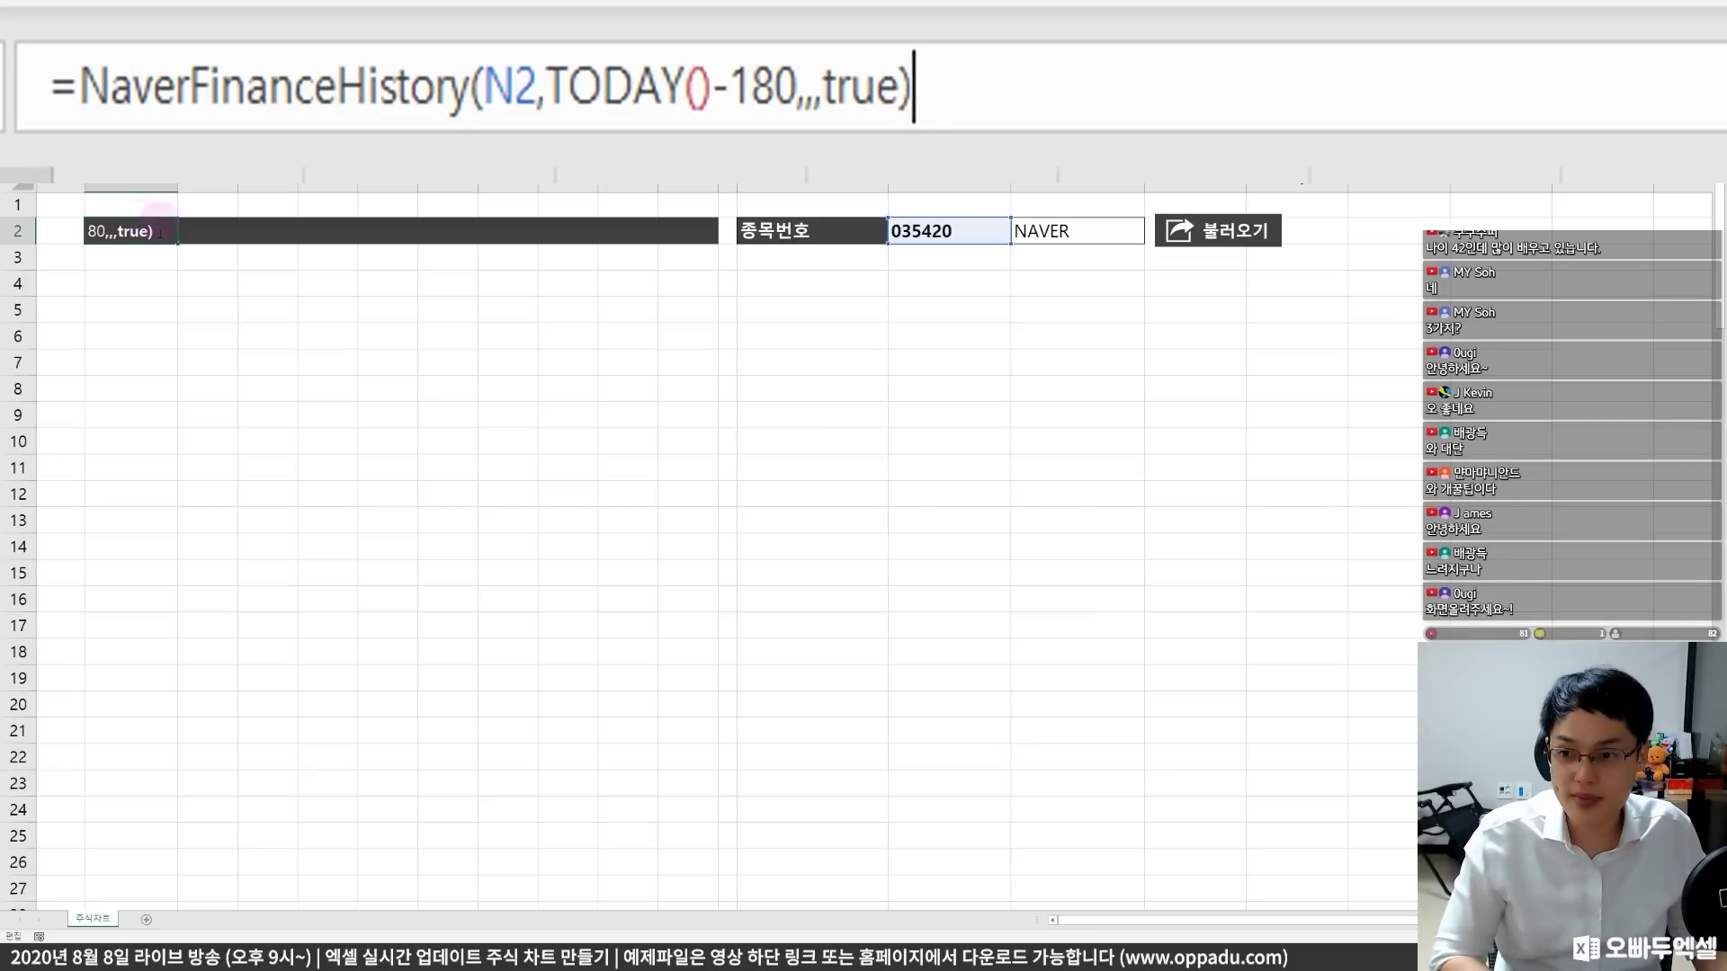
pyautogui.press('Return')
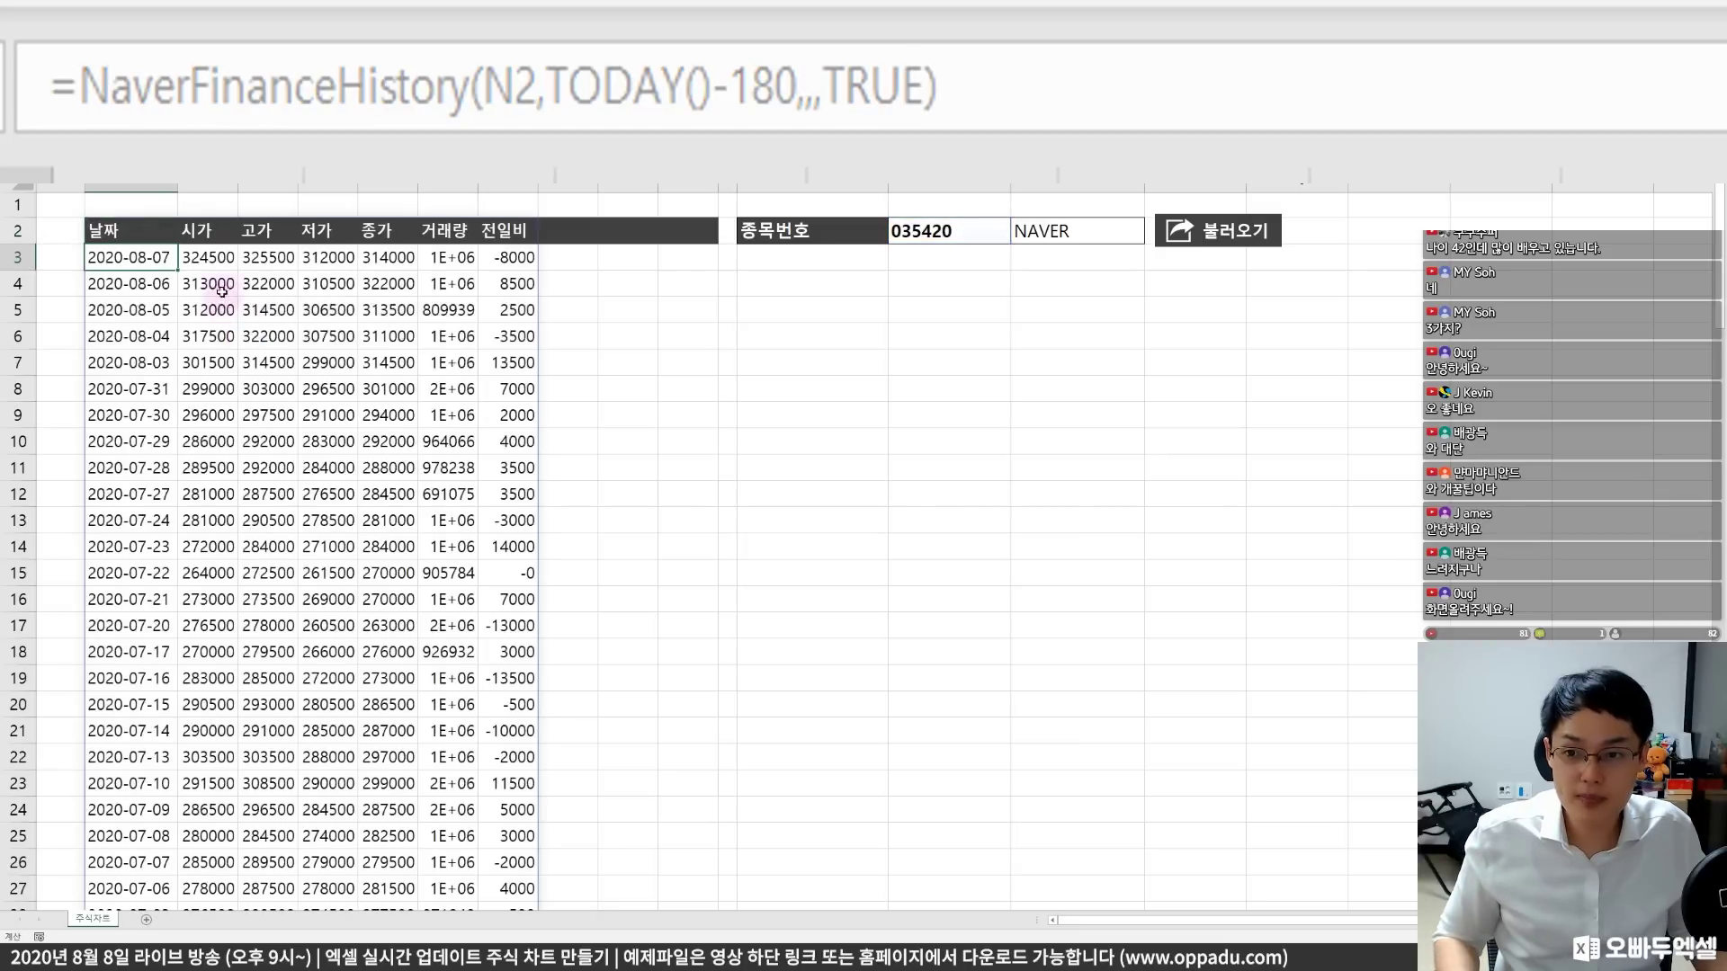
pyautogui.click(508, 236)
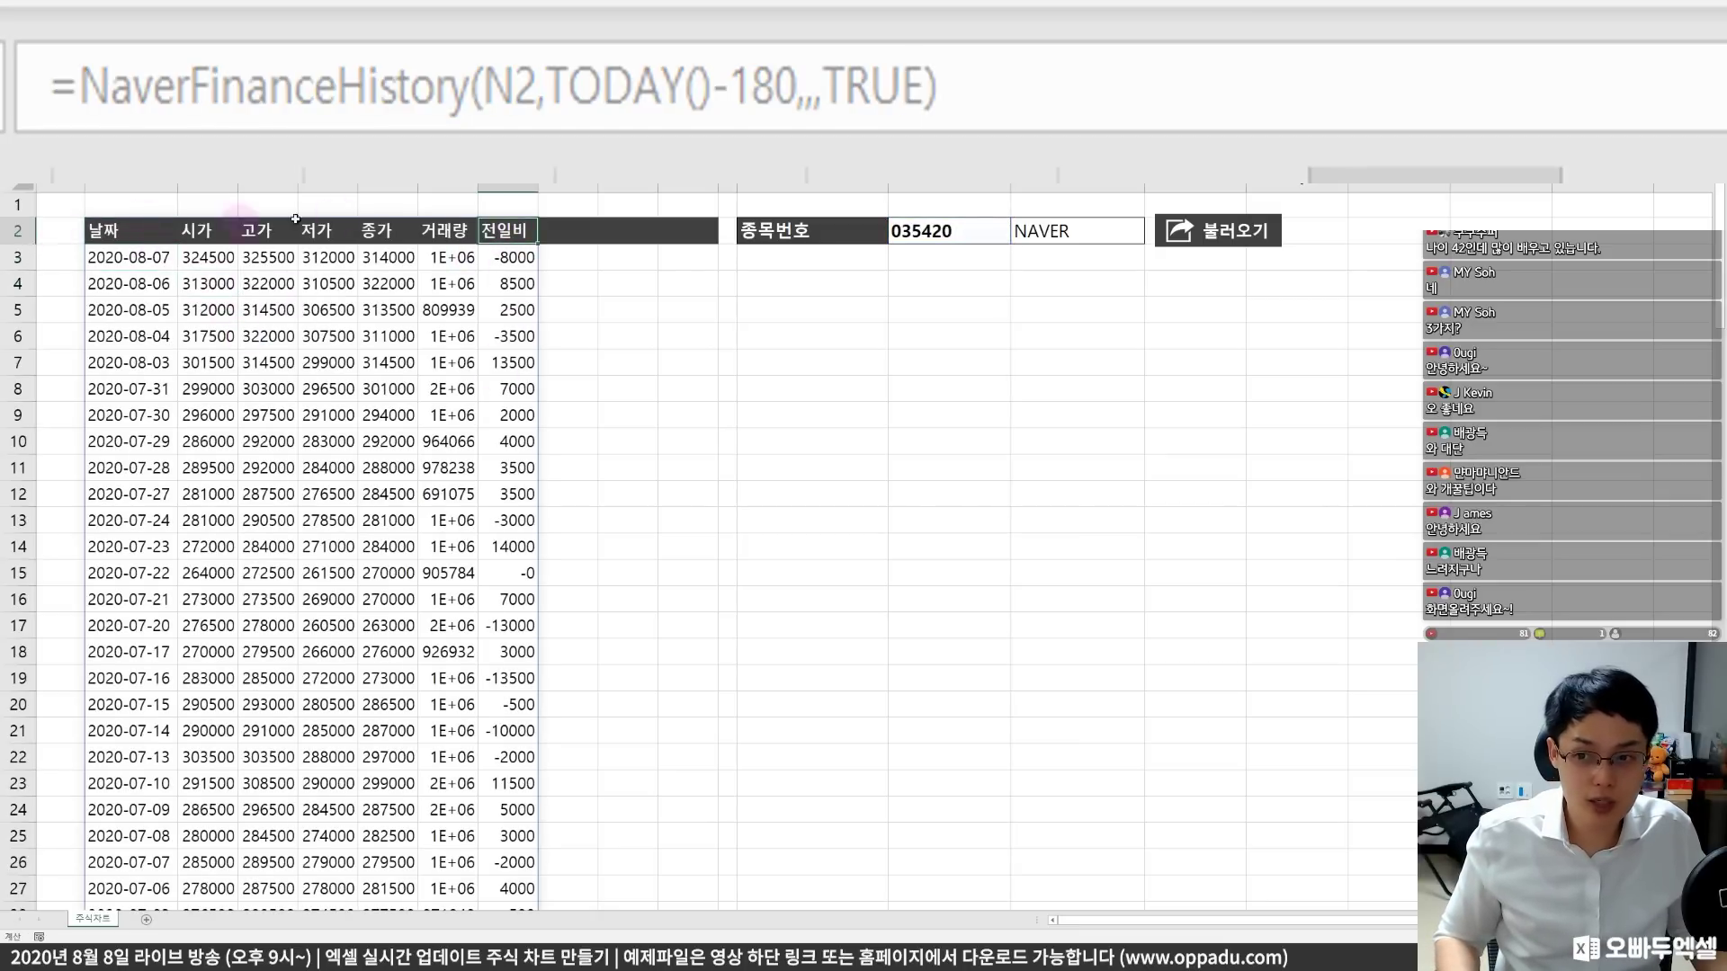
# - Examine the array formula in cell B2, checking its final TRUE argument without changing it
pyautogui.click(513, 308)
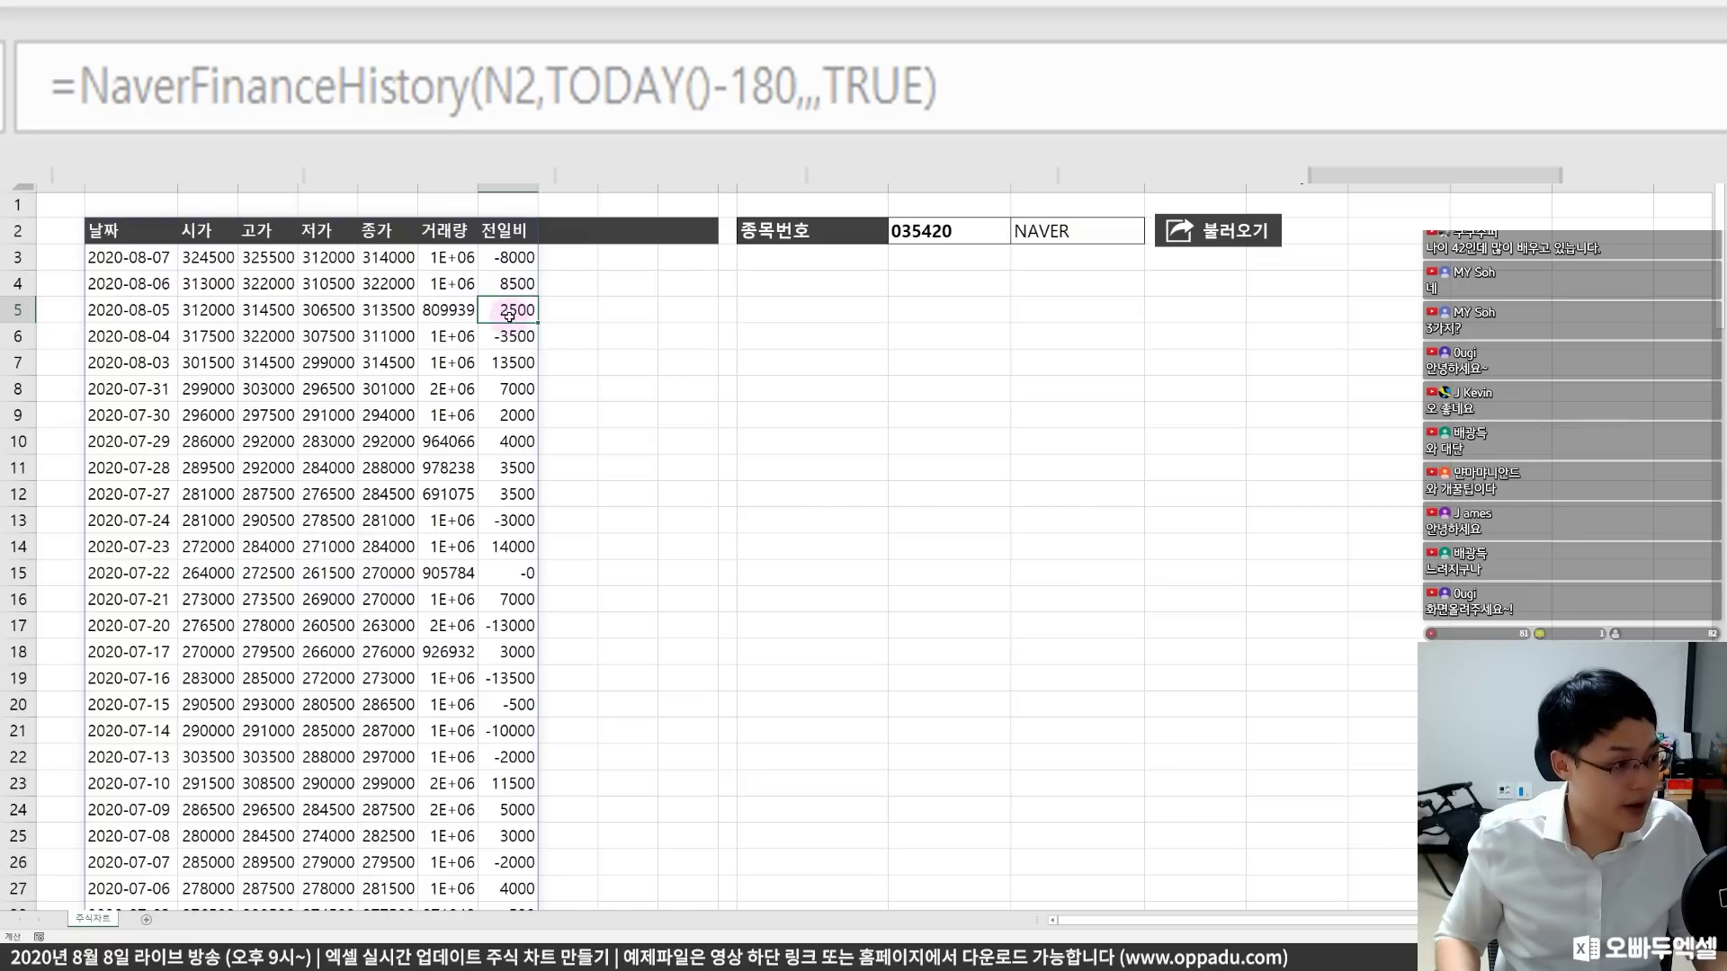
pyautogui.click(146, 236)
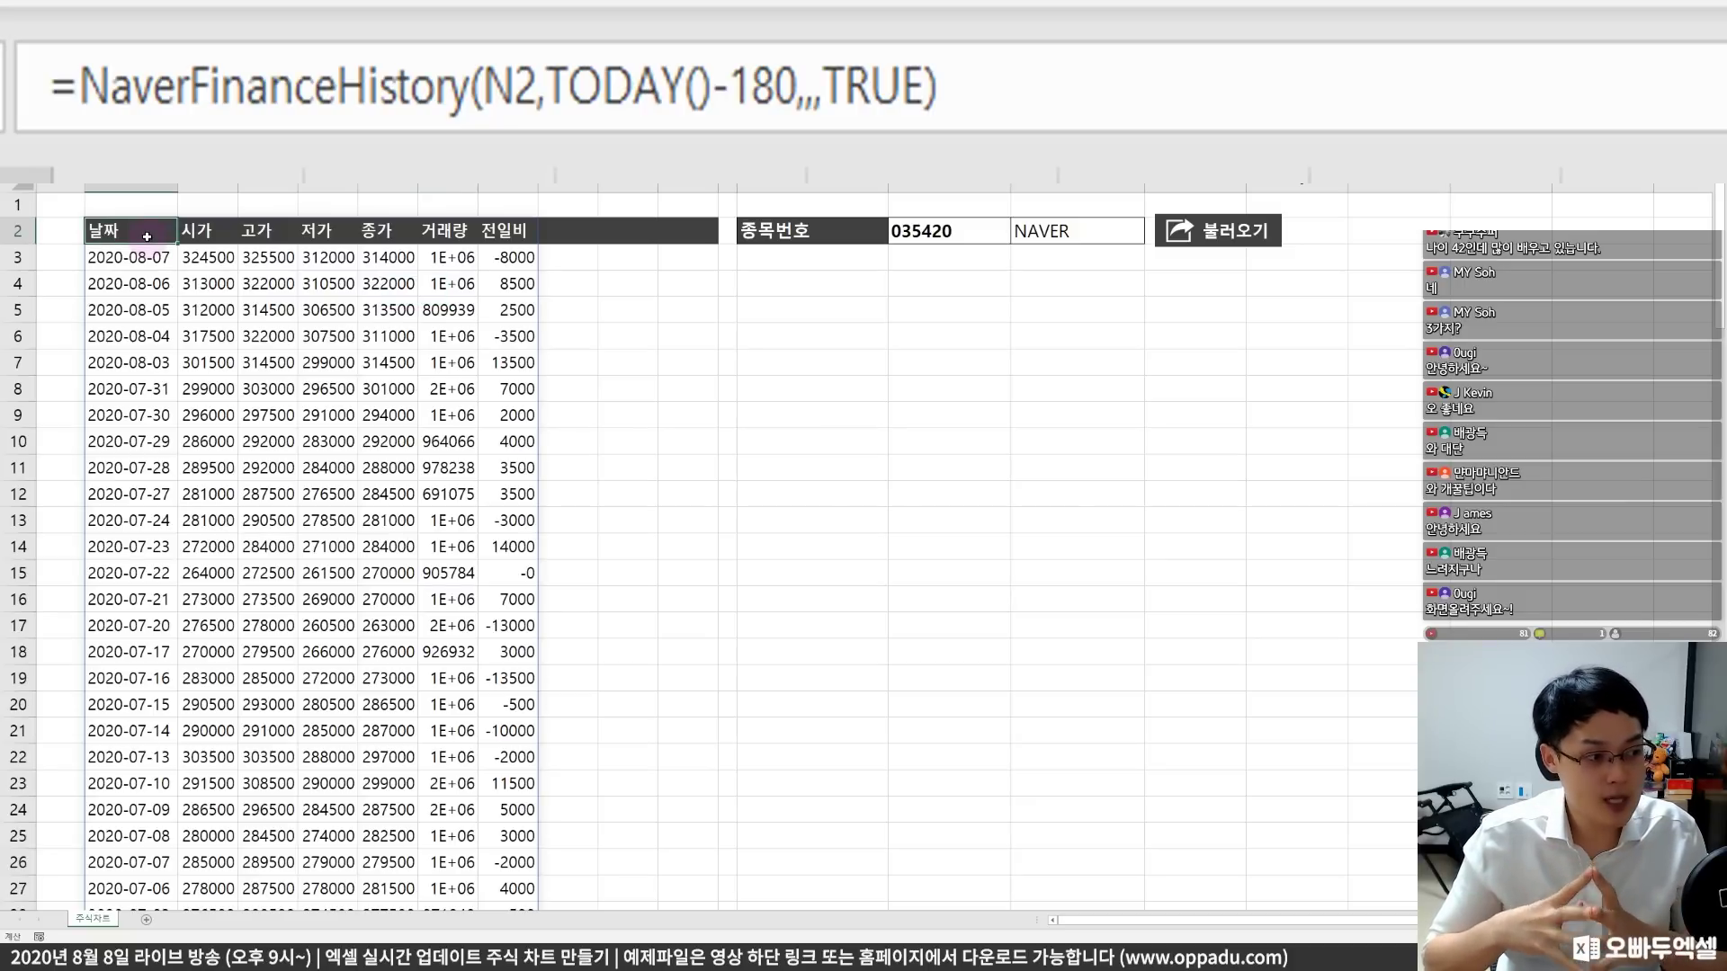
pyautogui.click(509, 310)
pyautogui.click(131, 237)
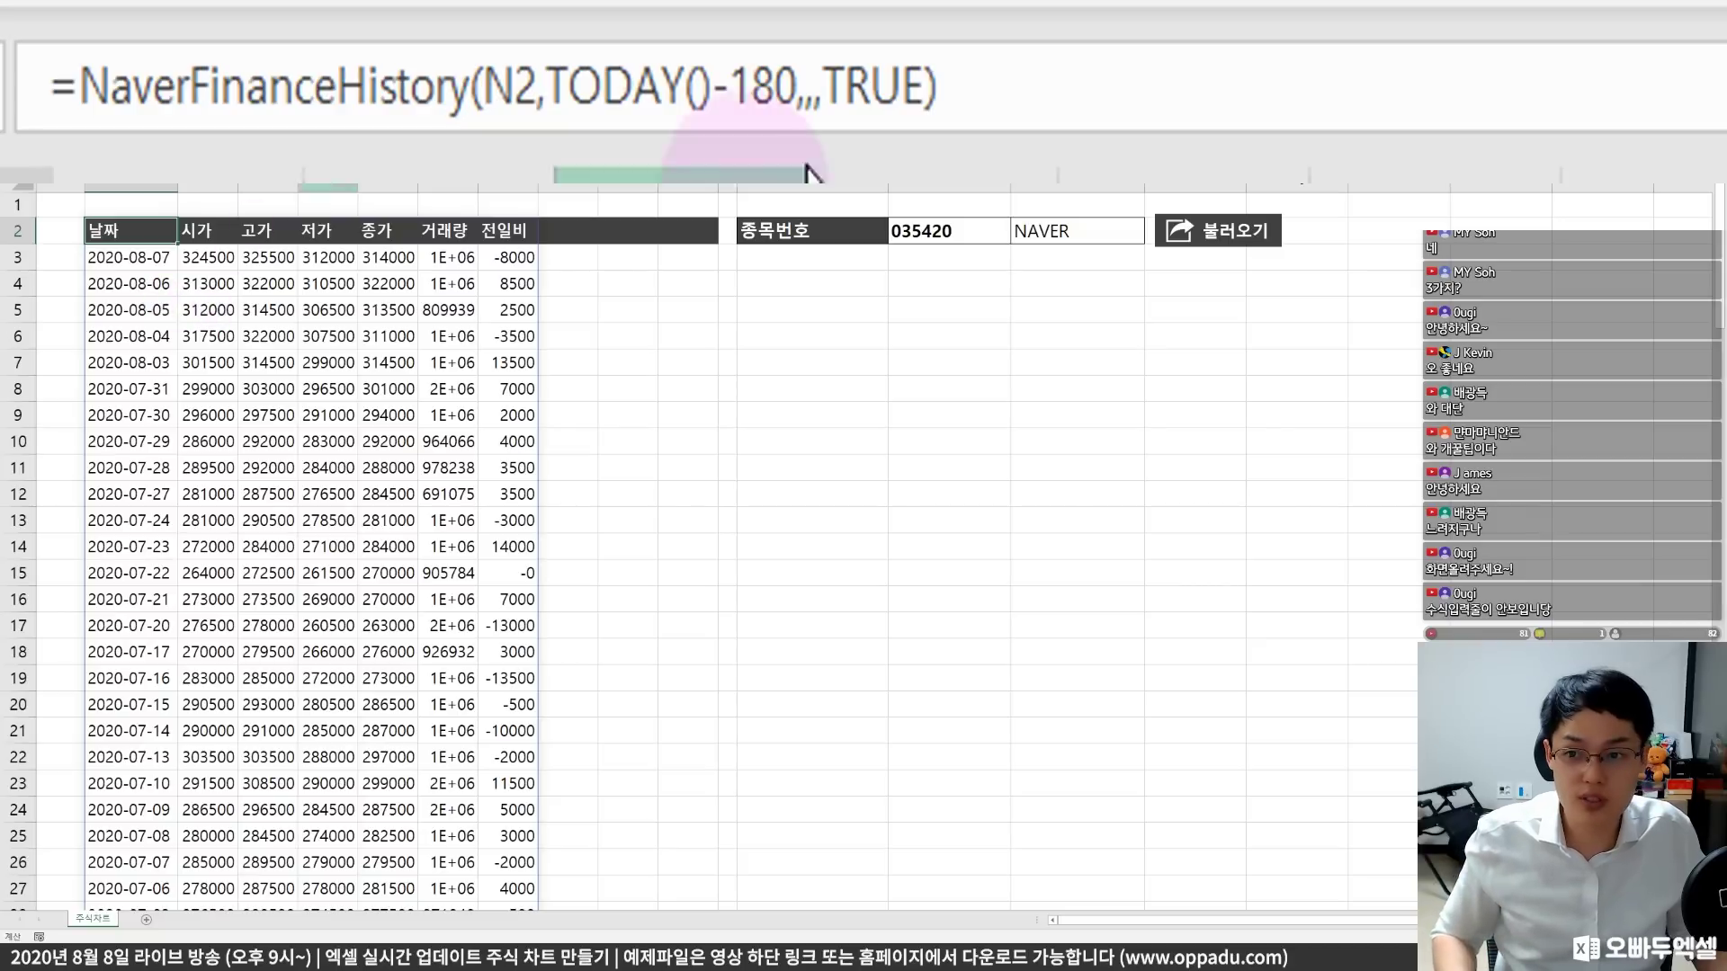
pyautogui.click(829, 94)
pyautogui.moveTo(830, 94); pyautogui.dragTo(1091, 70)
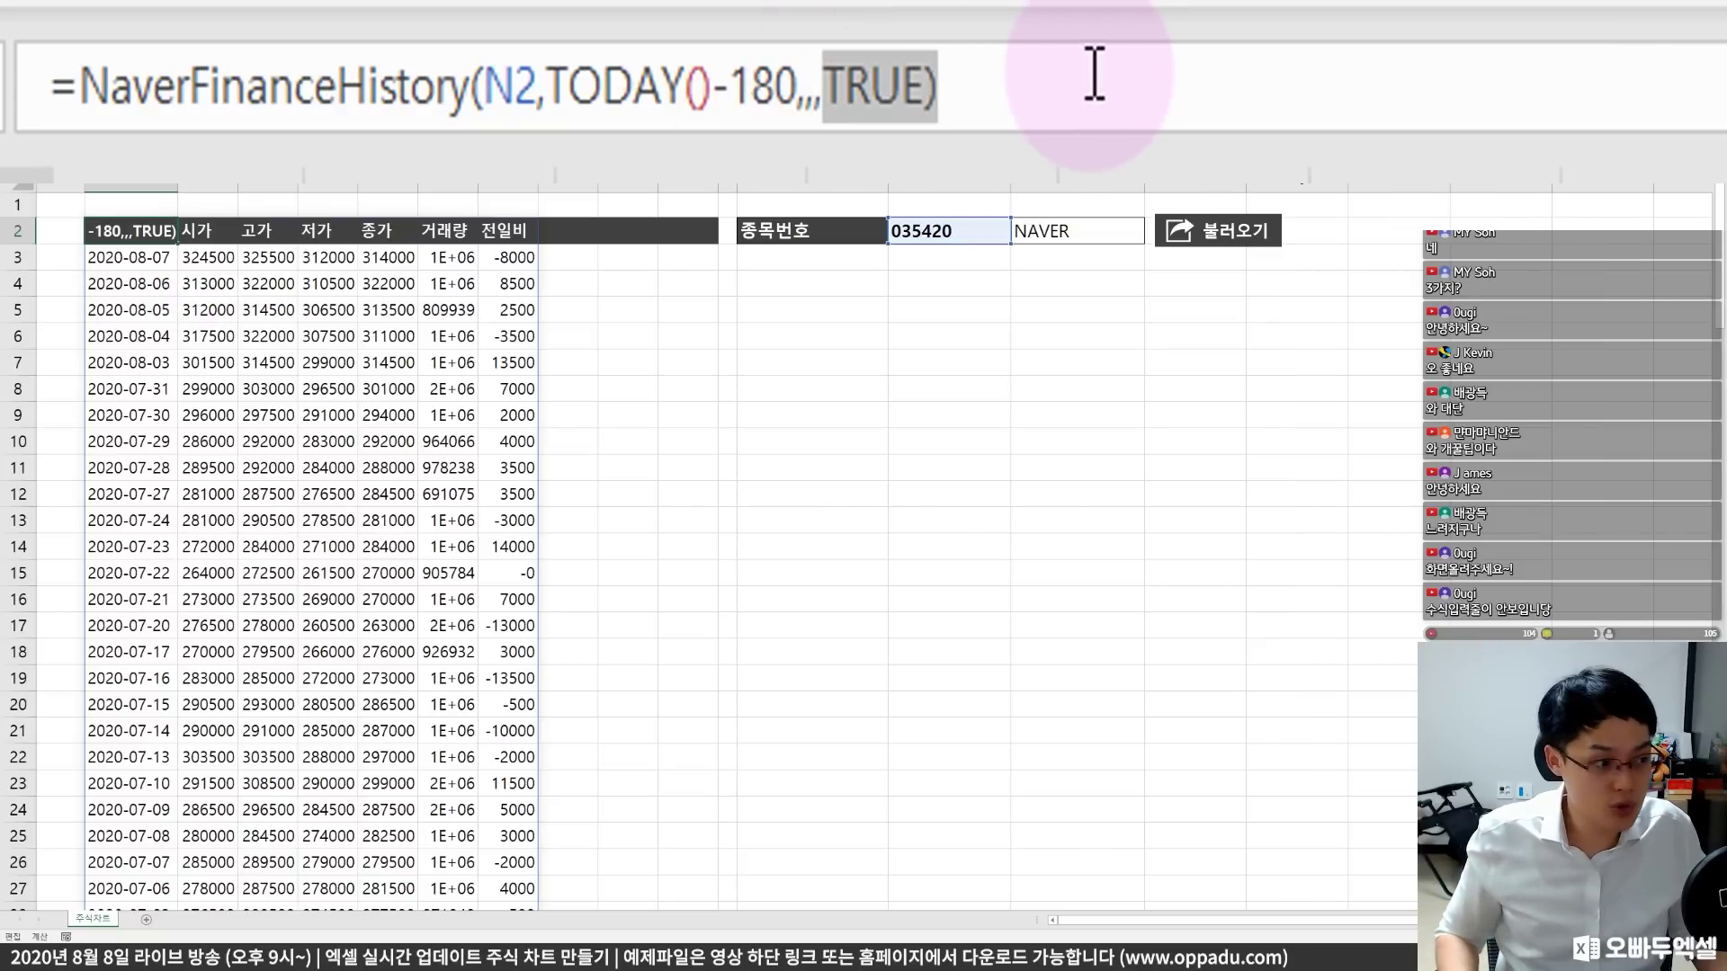
pyautogui.press('Escape')
# - Re-enter =NaverFinanceHistory(N2,TODAY()-180,,,TRUE) as an array formula across the whole price history range starting at B2, and check a few of its cells
pyautogui.moveTo(306, 492); pyautogui.dragTo(506, 431)
pyautogui.scroll(20, 505, 431)
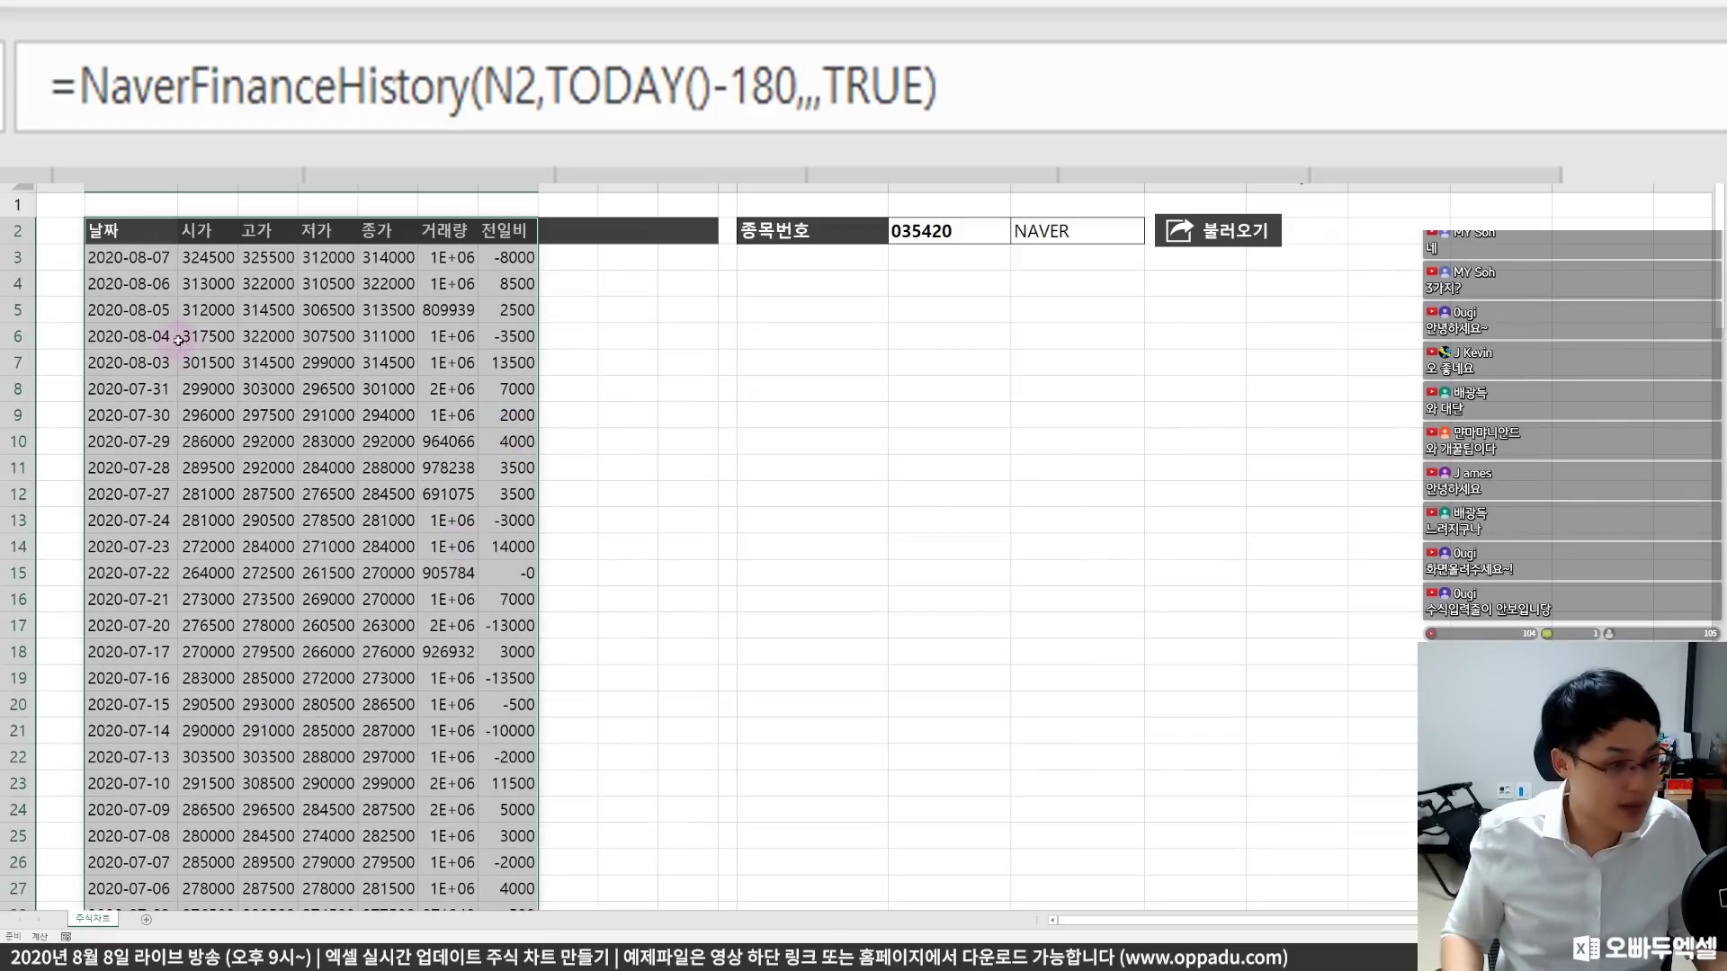
pyautogui.click(1176, 58)
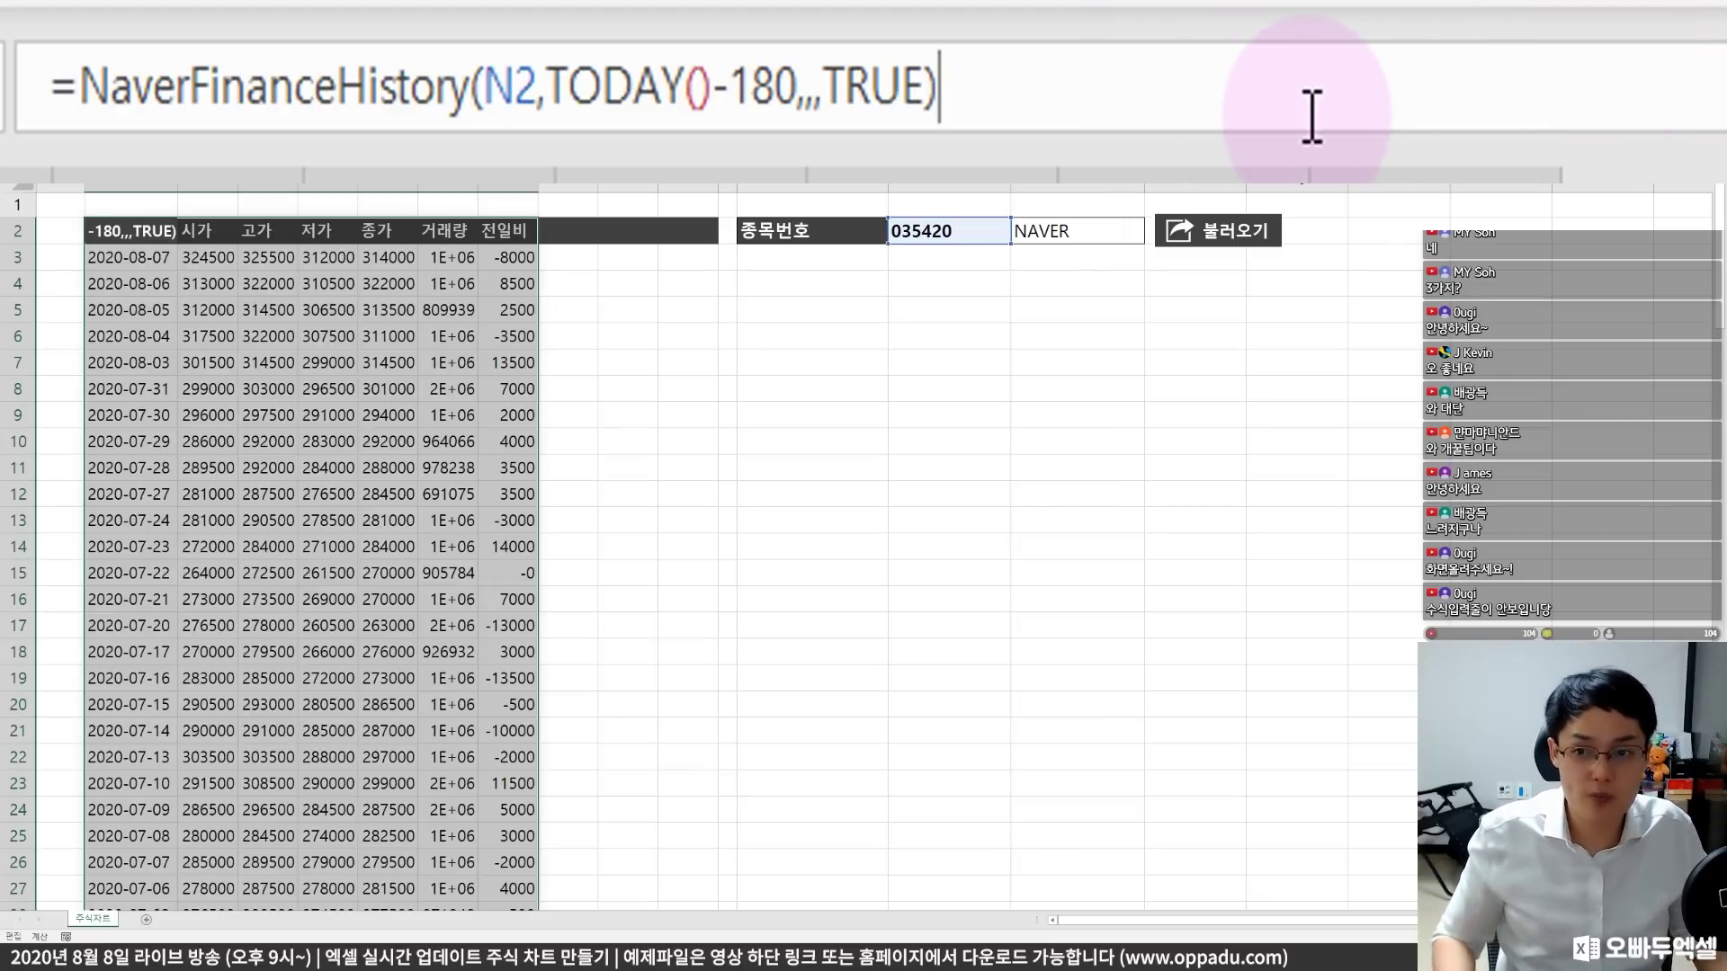
pyautogui.hotkey('ctrl', 'shift', 'Return')
pyautogui.click(388, 309)
pyautogui.click(447, 309)
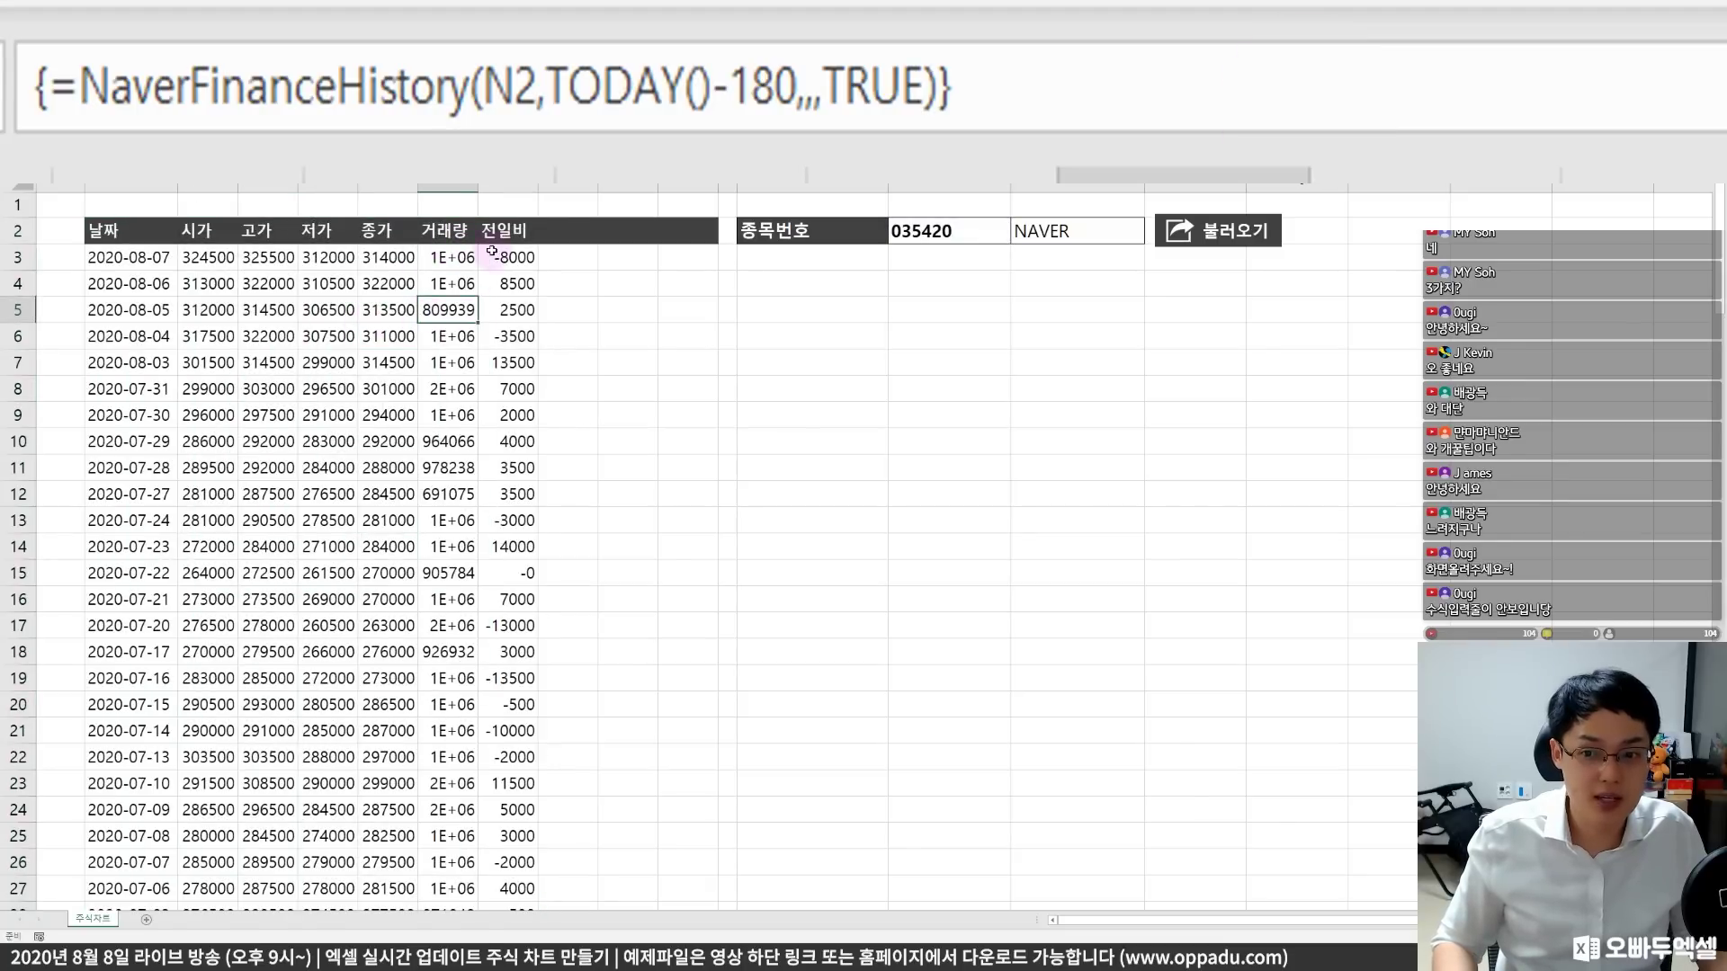
pyautogui.click(402, 355)
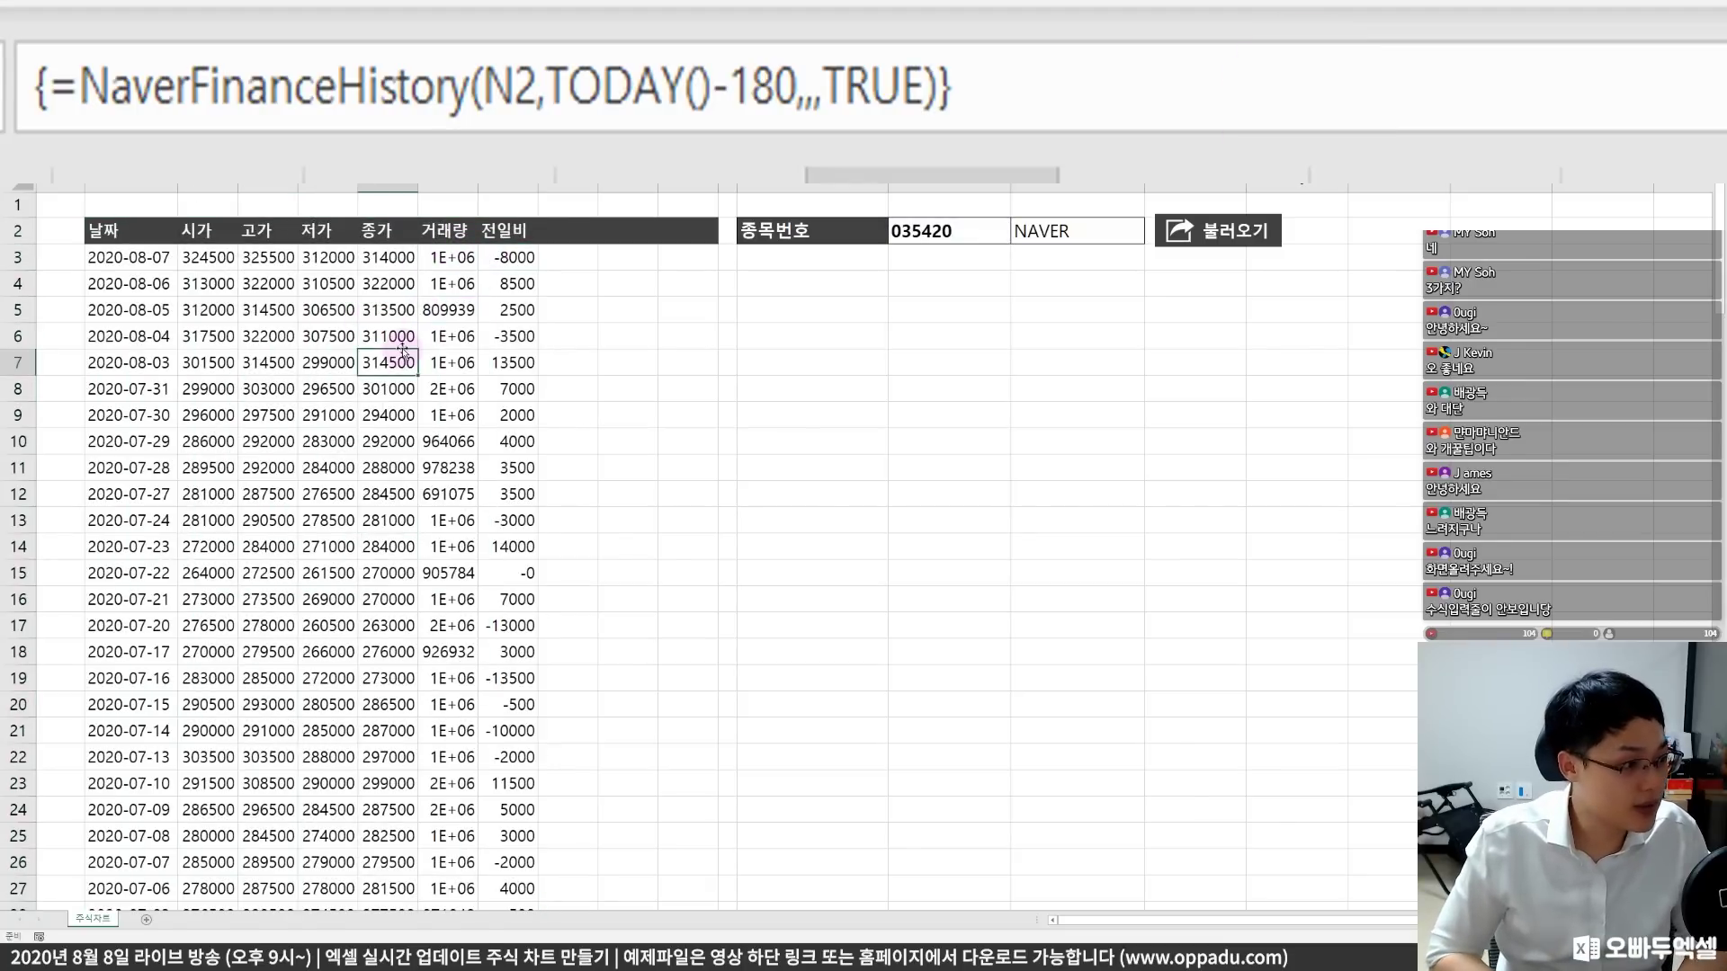
# - Set the stock name in cell O2 to 카카오, and replace it with 삼성전자 to reload the price history
pyautogui.click(1087, 235)
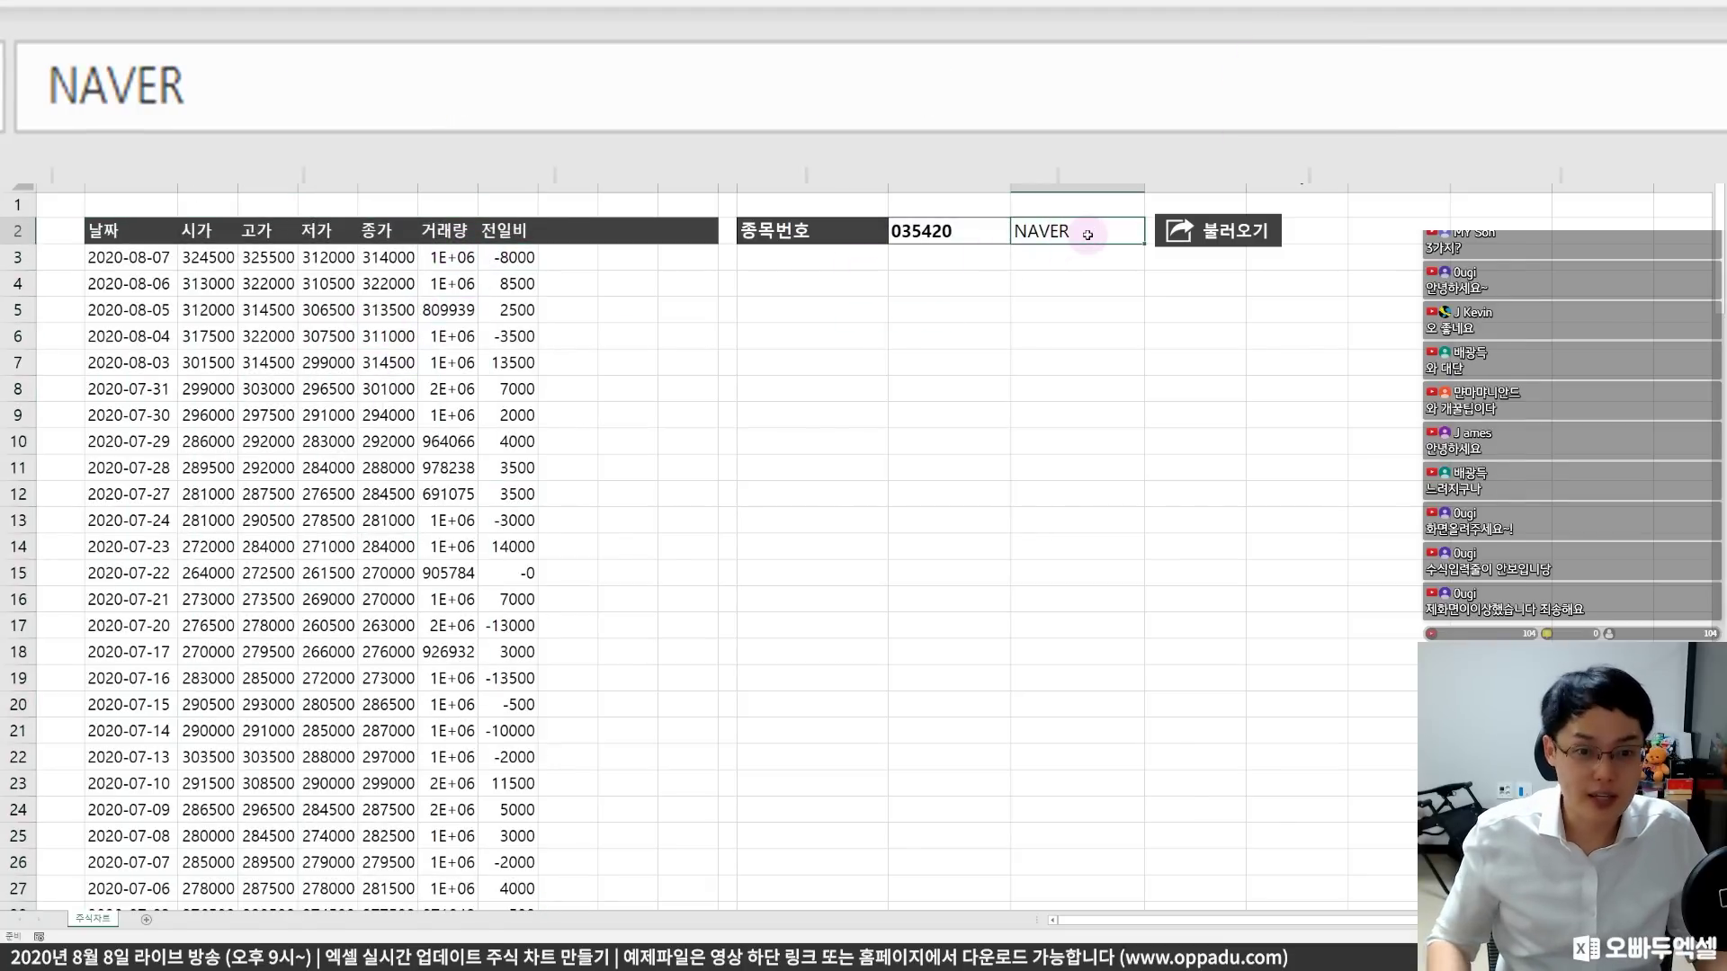
pyautogui.write('카카오')
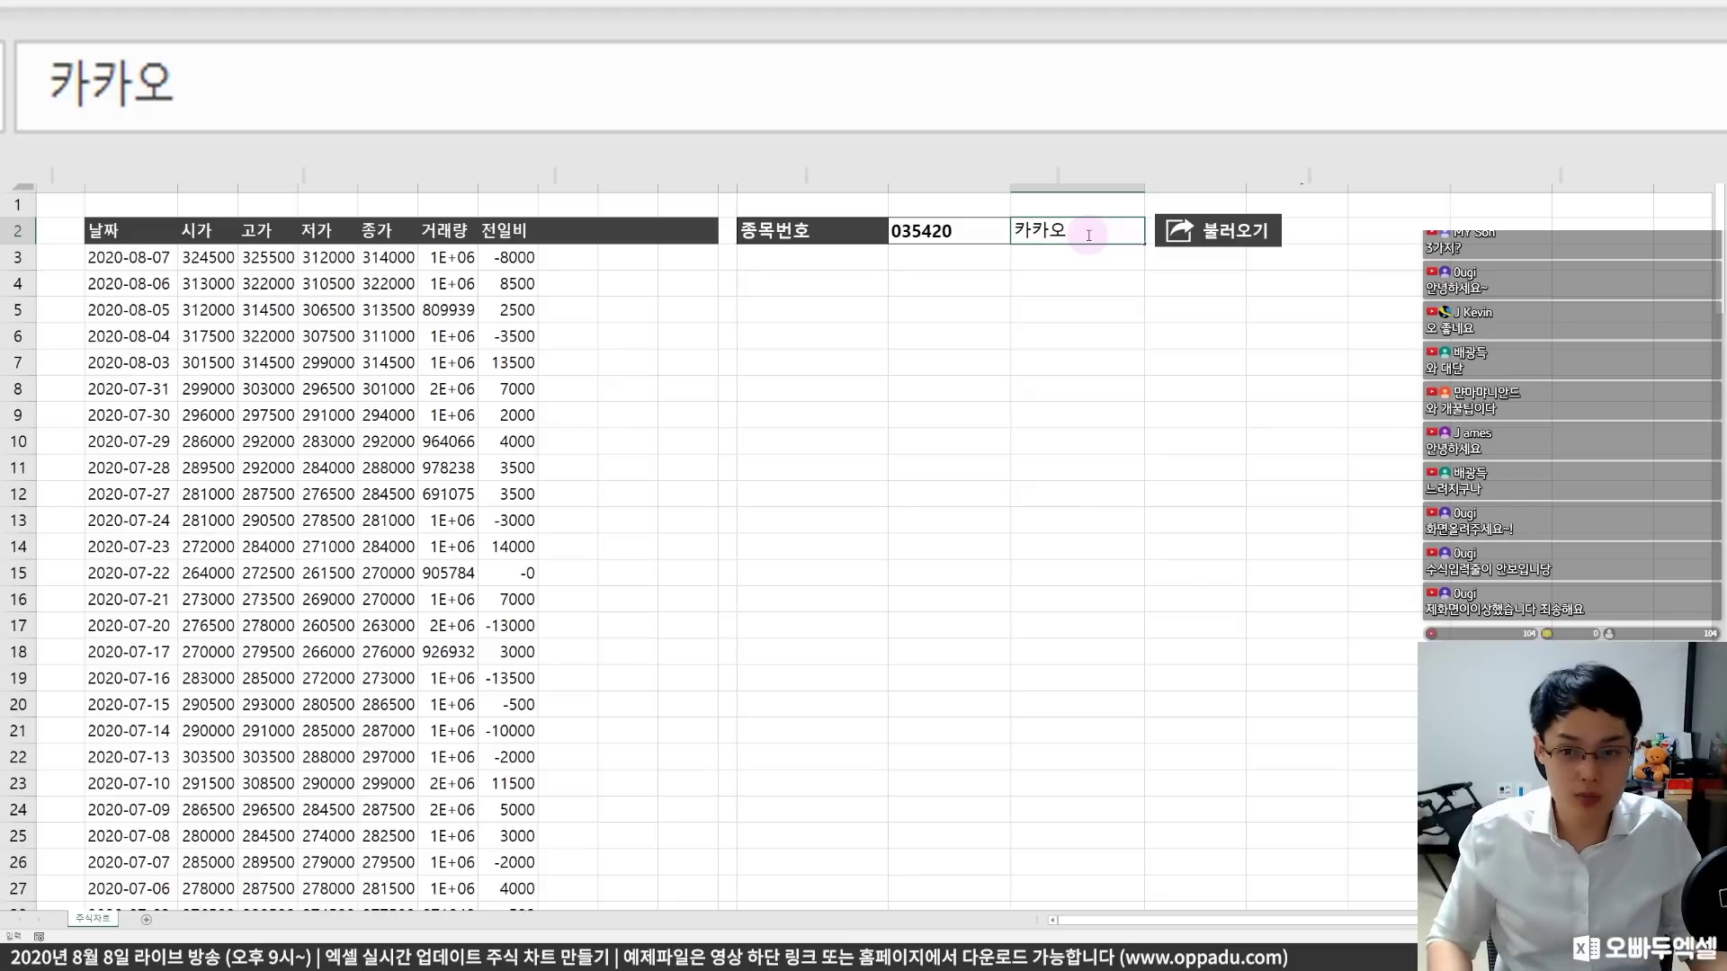
pyautogui.press('Return')
pyautogui.write('삼성전자')
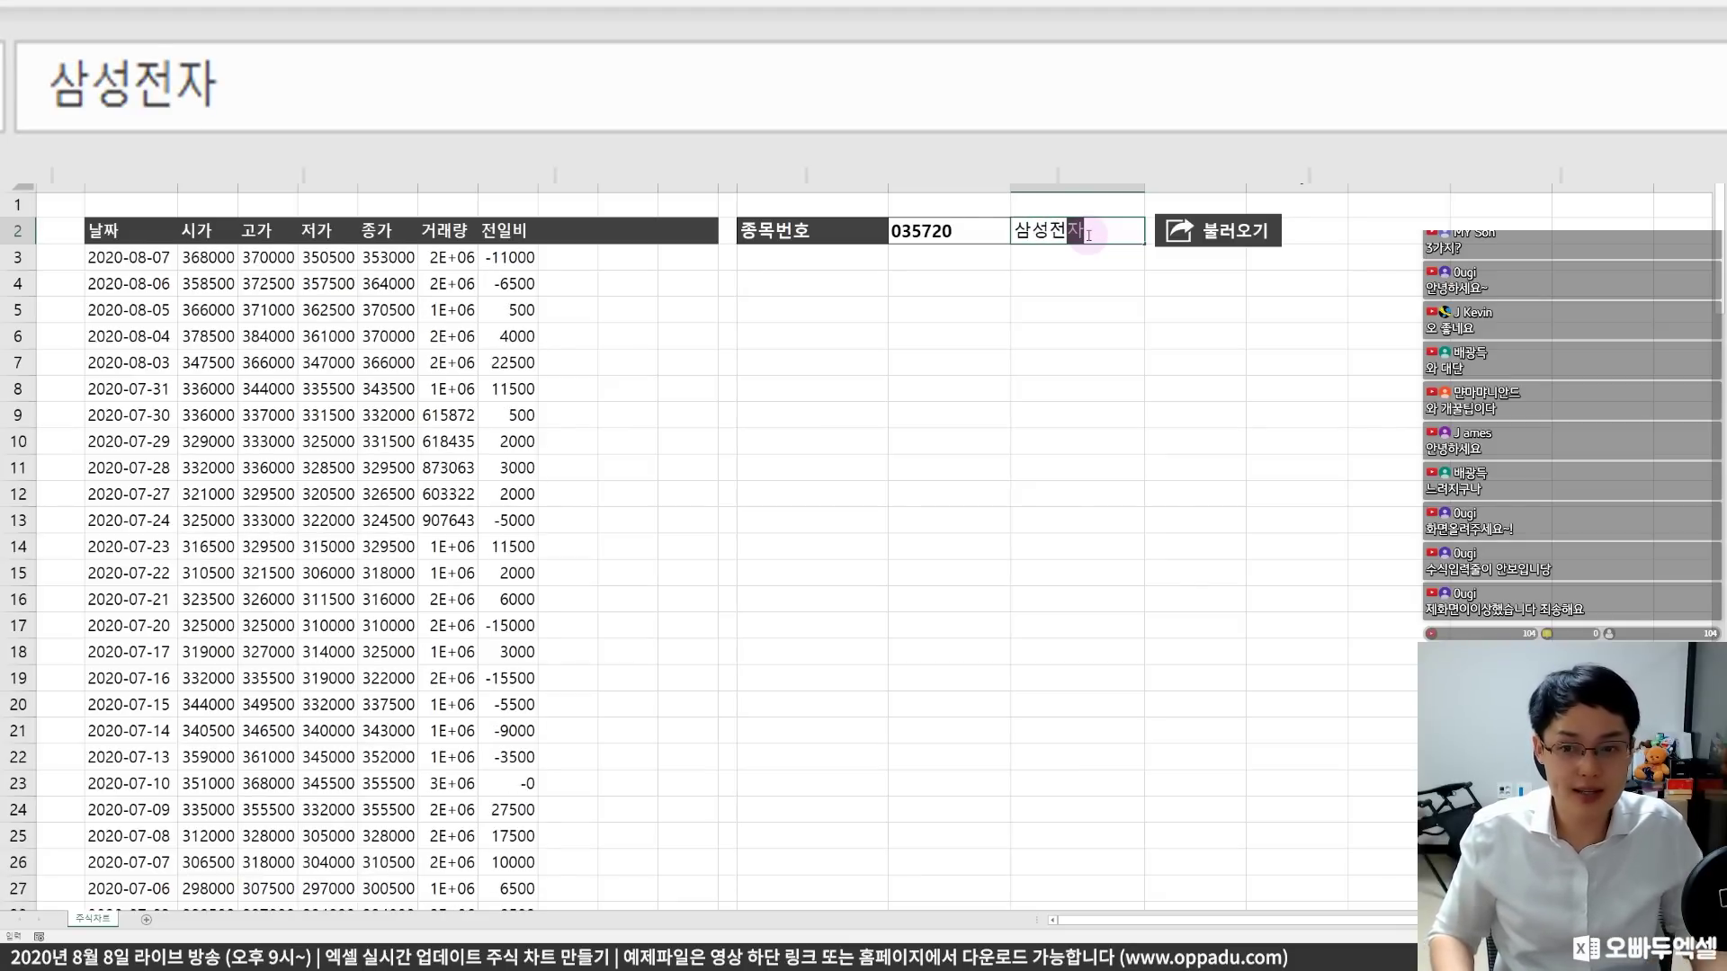
pyautogui.press('Return')
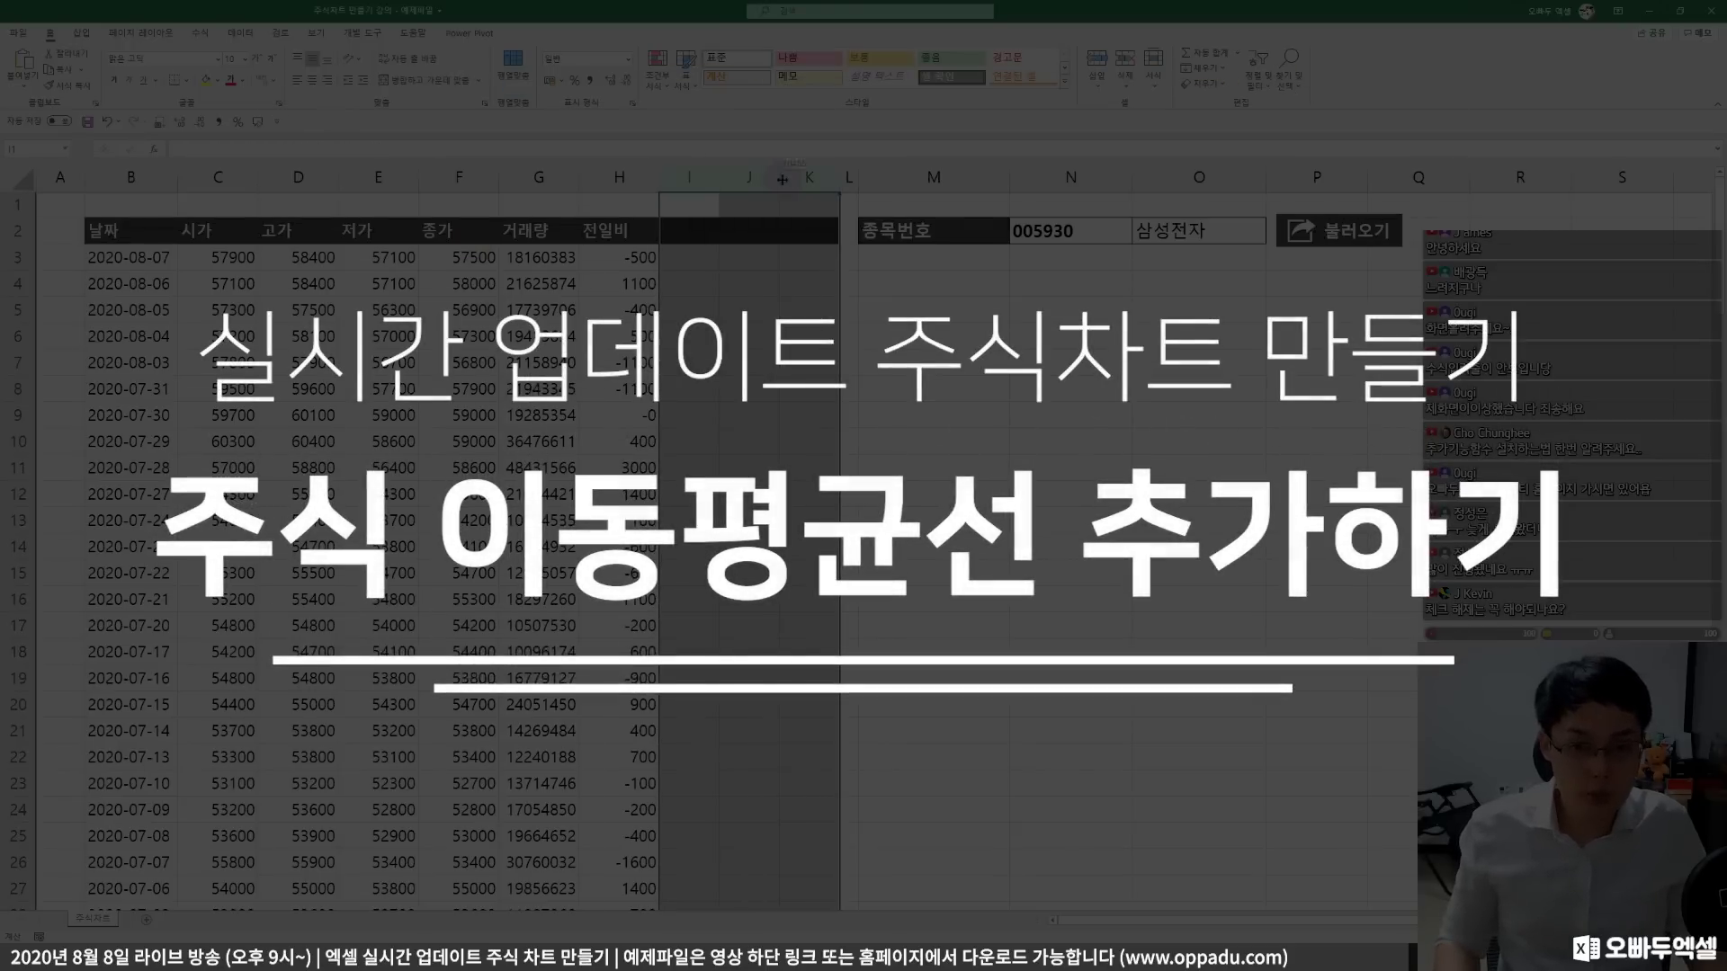
# - Adjust the width of columns I to K and enter the moving-average headers 5일선, 20일선 and 60일선 in cells I2 to K2
pyautogui.moveTo(781, 180); pyautogui.dragTo(790, 180)
pyautogui.click(693, 230)
pyautogui.write('5일선')
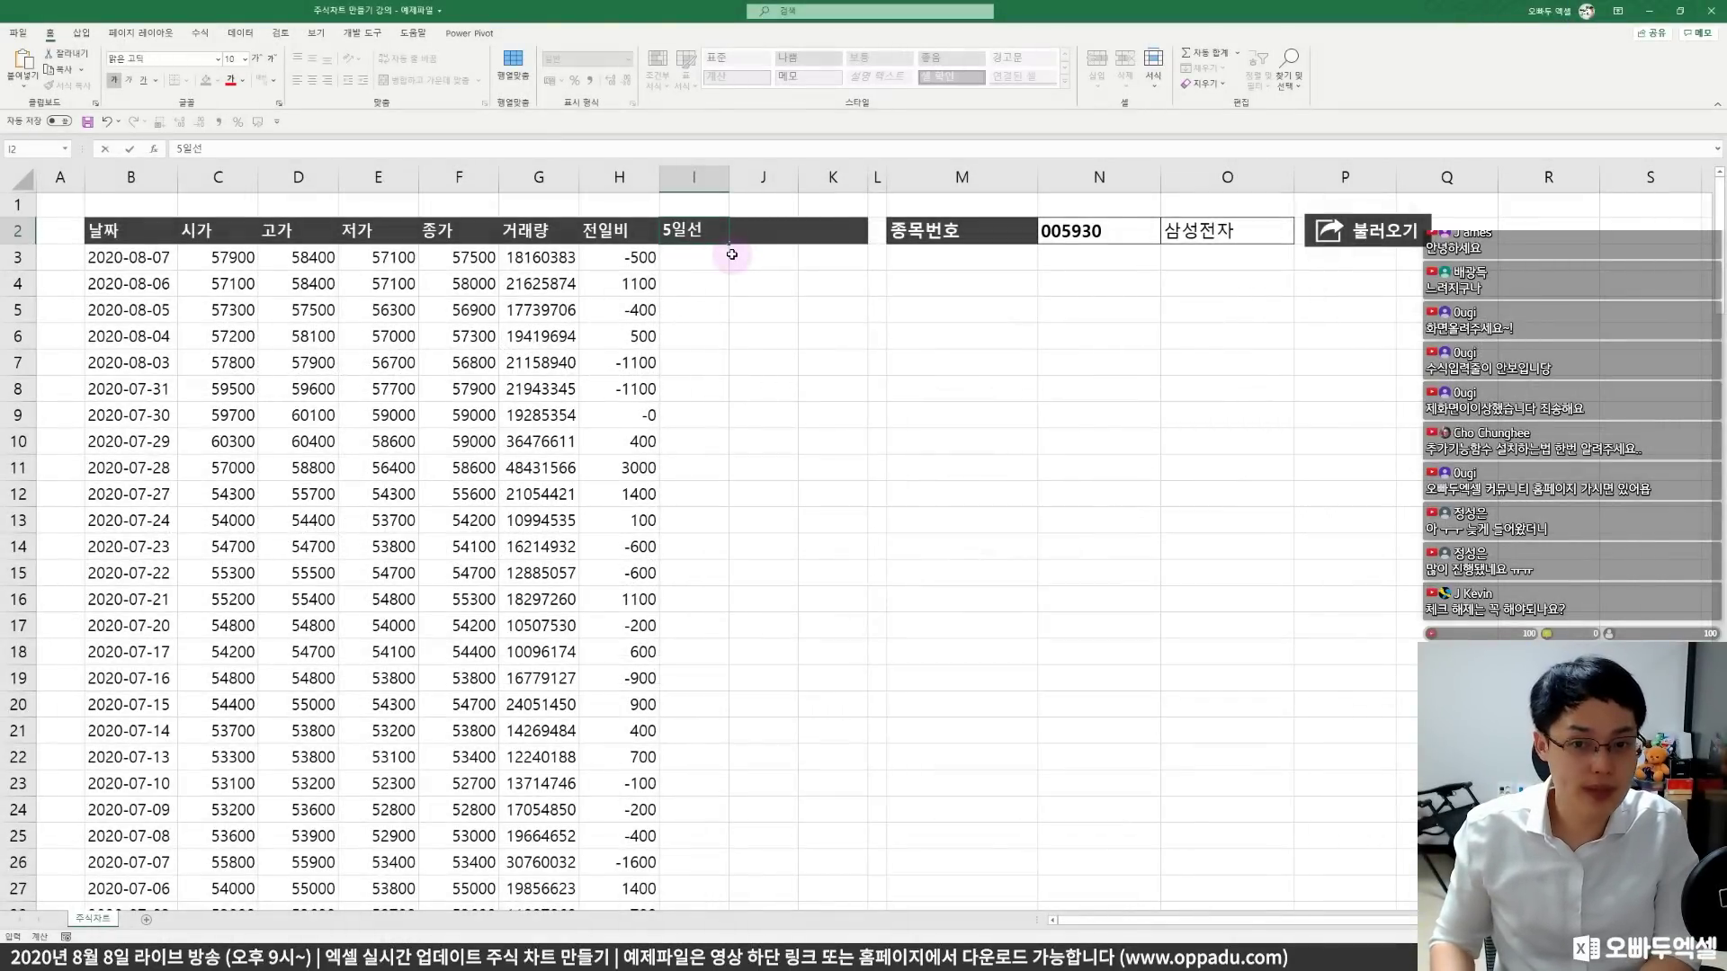
pyautogui.press('Tab')
pyautogui.write('2')
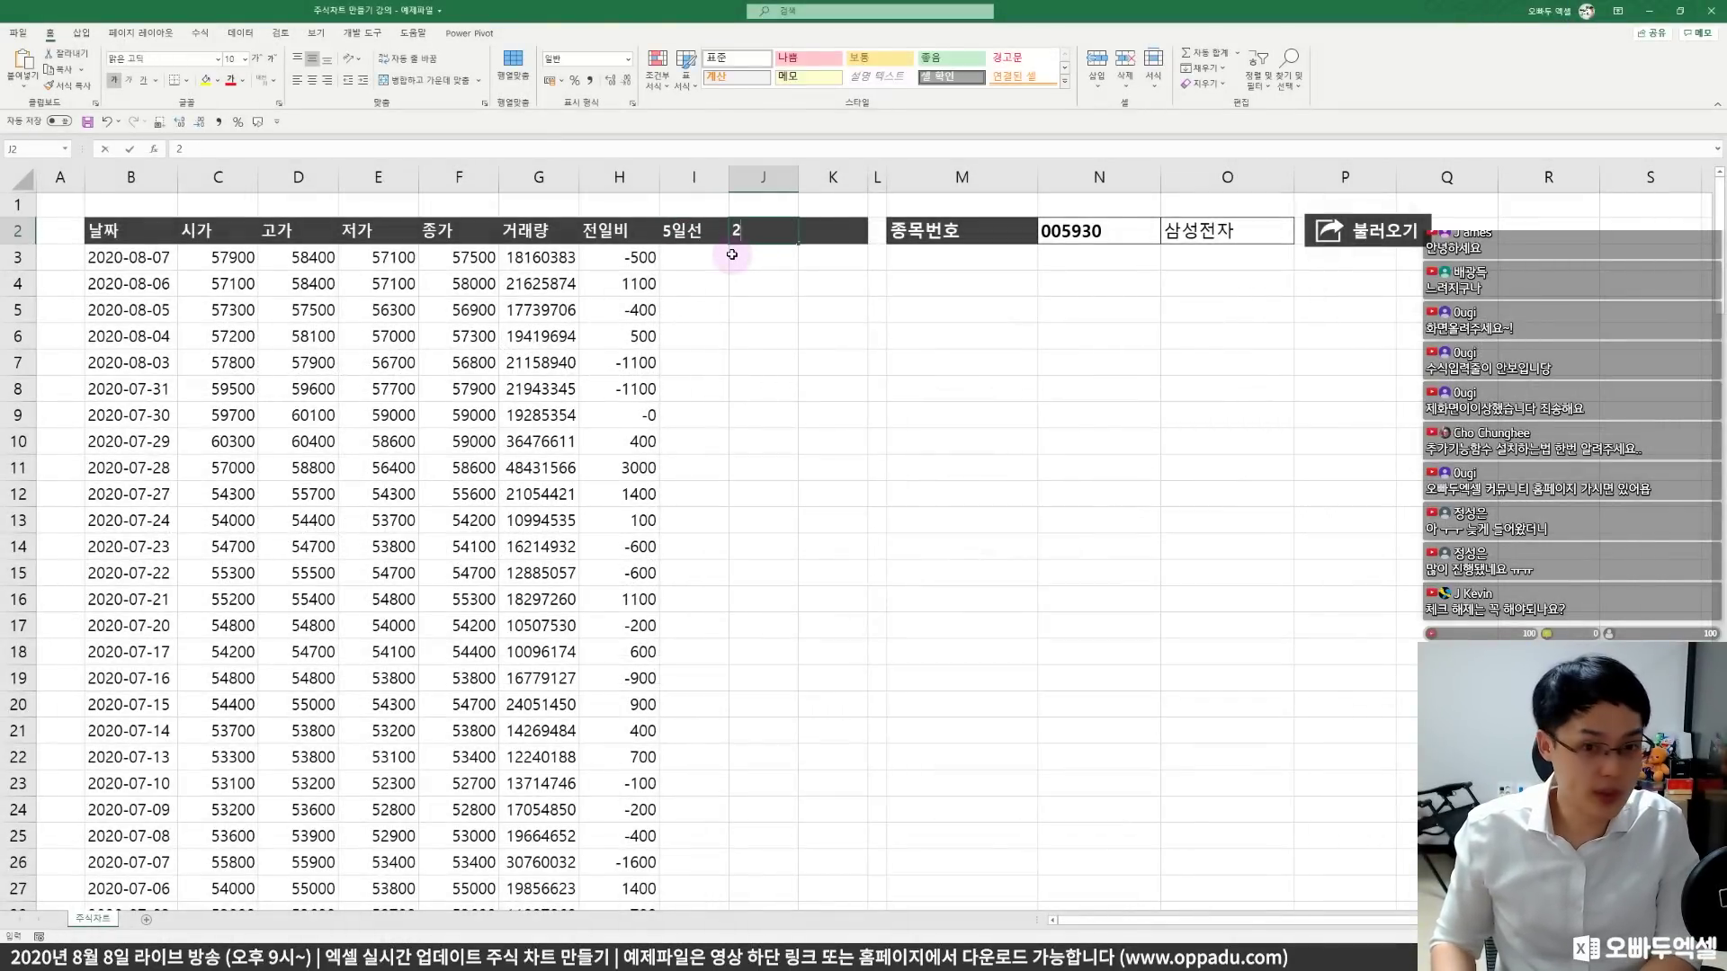
pyautogui.write('0ㅇ일선')
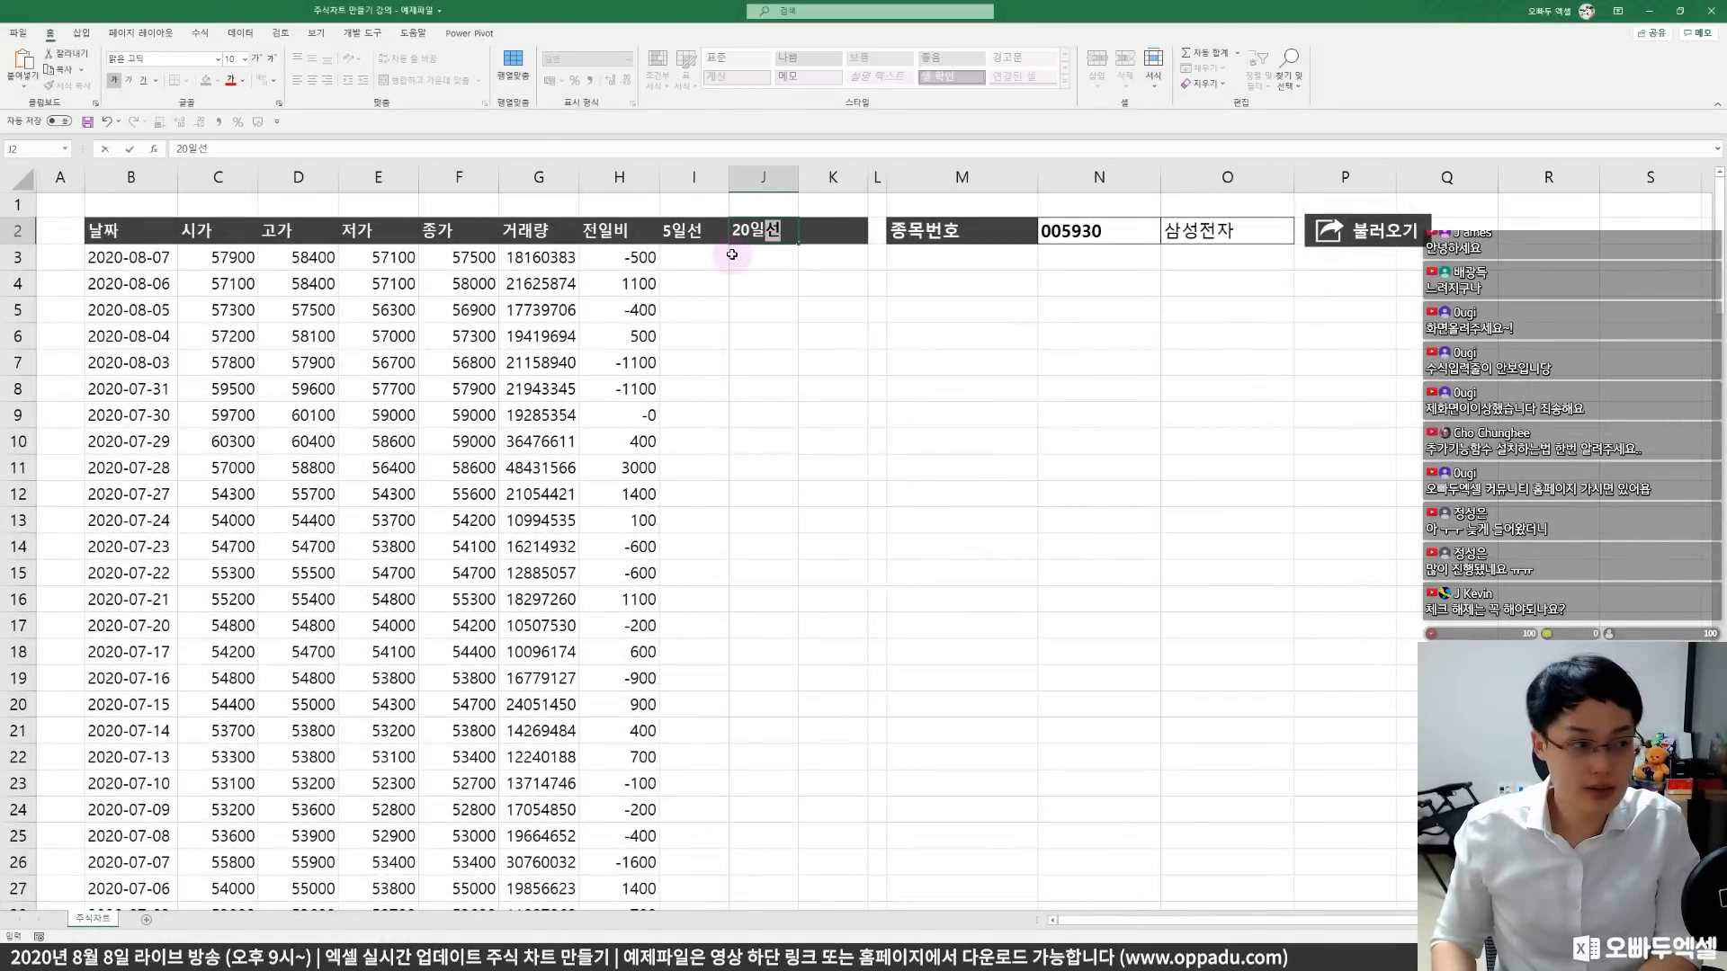
pyautogui.press('Tab')
pyautogui.write('60일선')
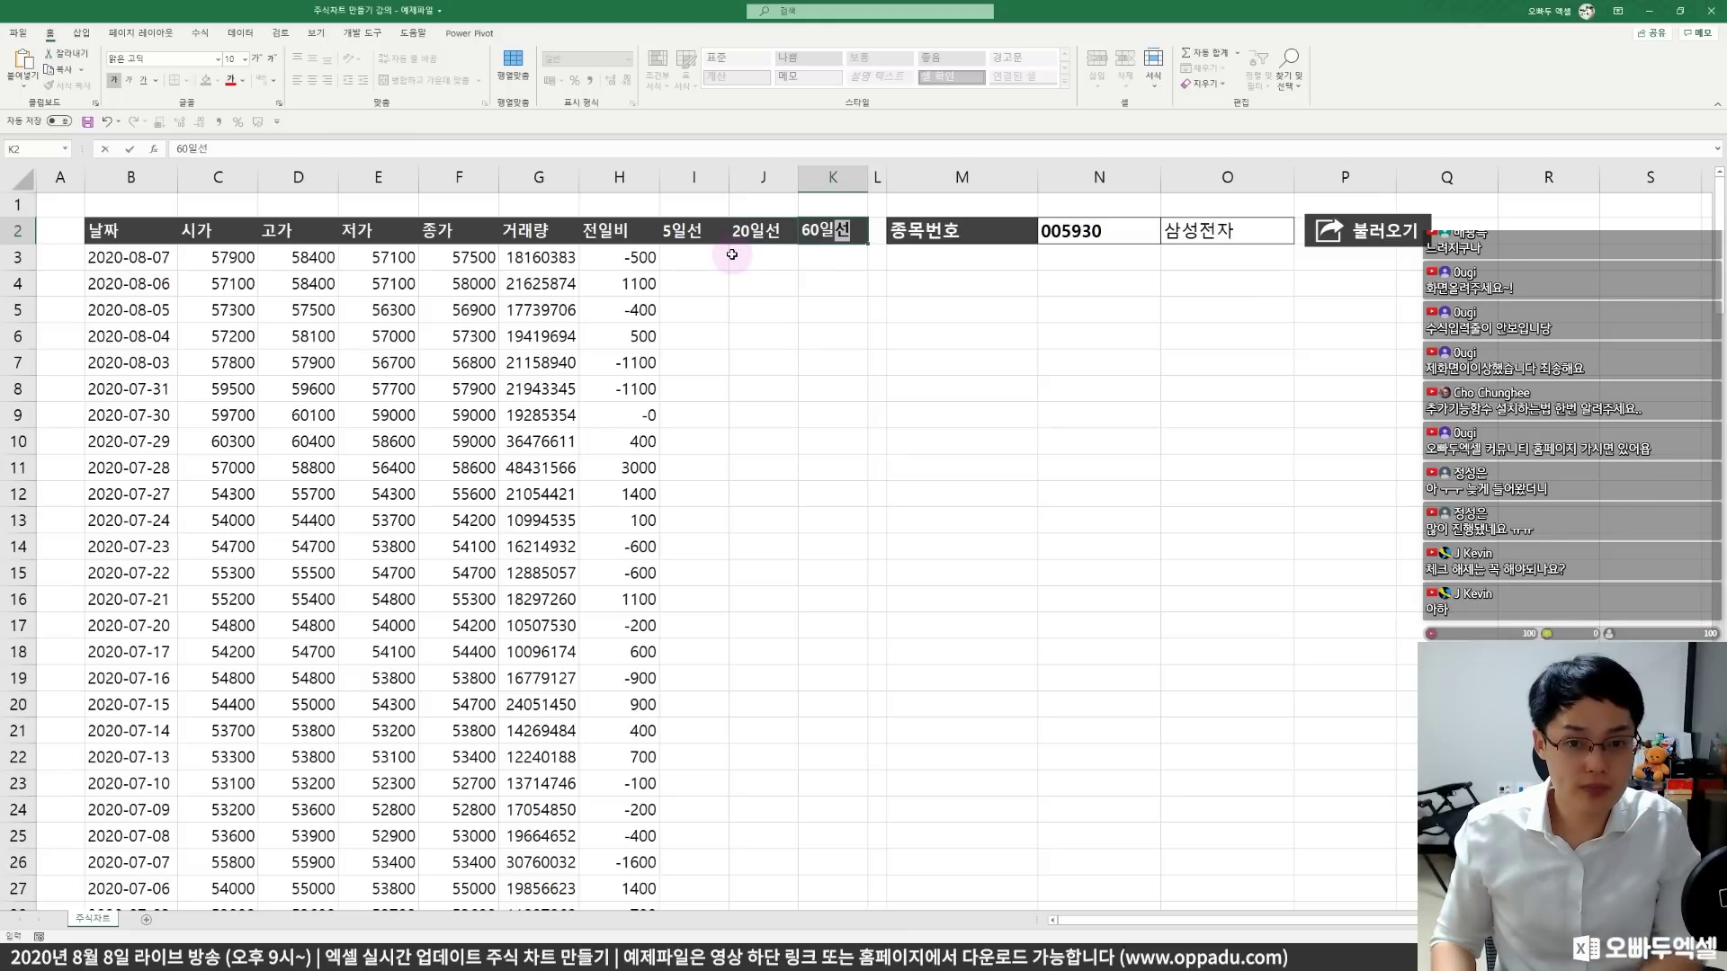
# - Widen the three moving-average columns I to K equally
pyautogui.moveTo(692, 179); pyautogui.dragTo(833, 179)
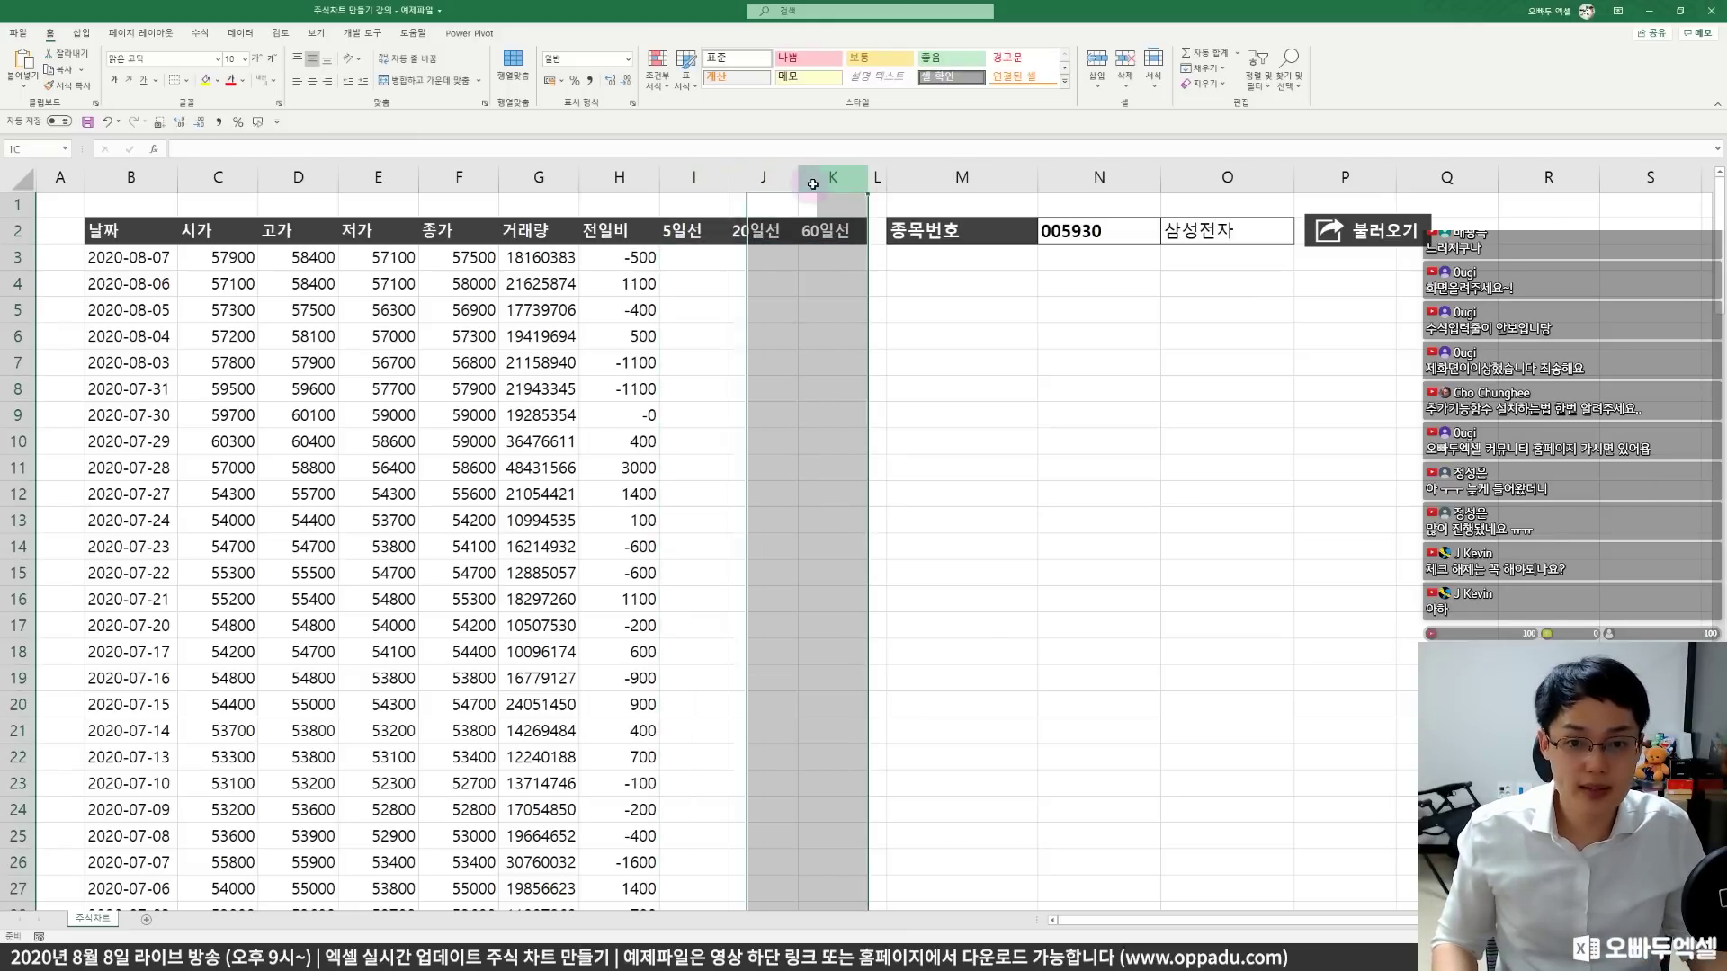
pyautogui.moveTo(692, 179); pyautogui.dragTo(833, 179)
pyautogui.moveTo(729, 178); pyautogui.dragTo(749, 177)
# - Calculate the 5-day moving average of the closing price in cell I3 with =AVERAGE(F3:F7)
pyautogui.click(721, 259)
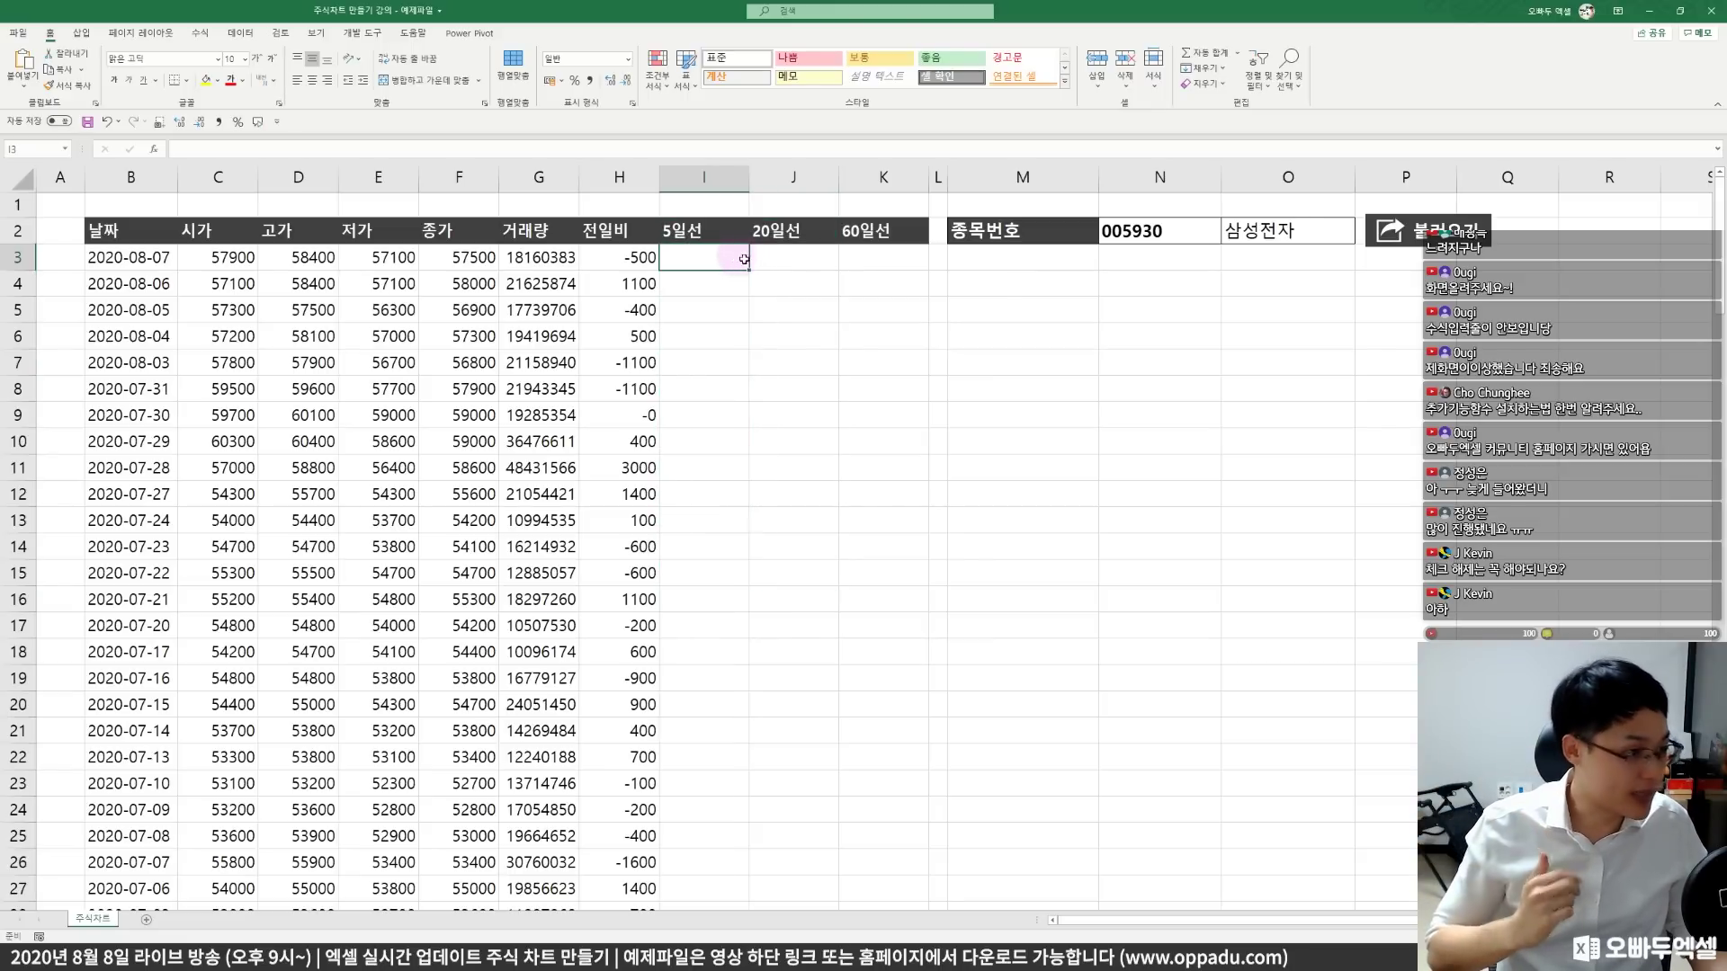
pyautogui.write('=average(')
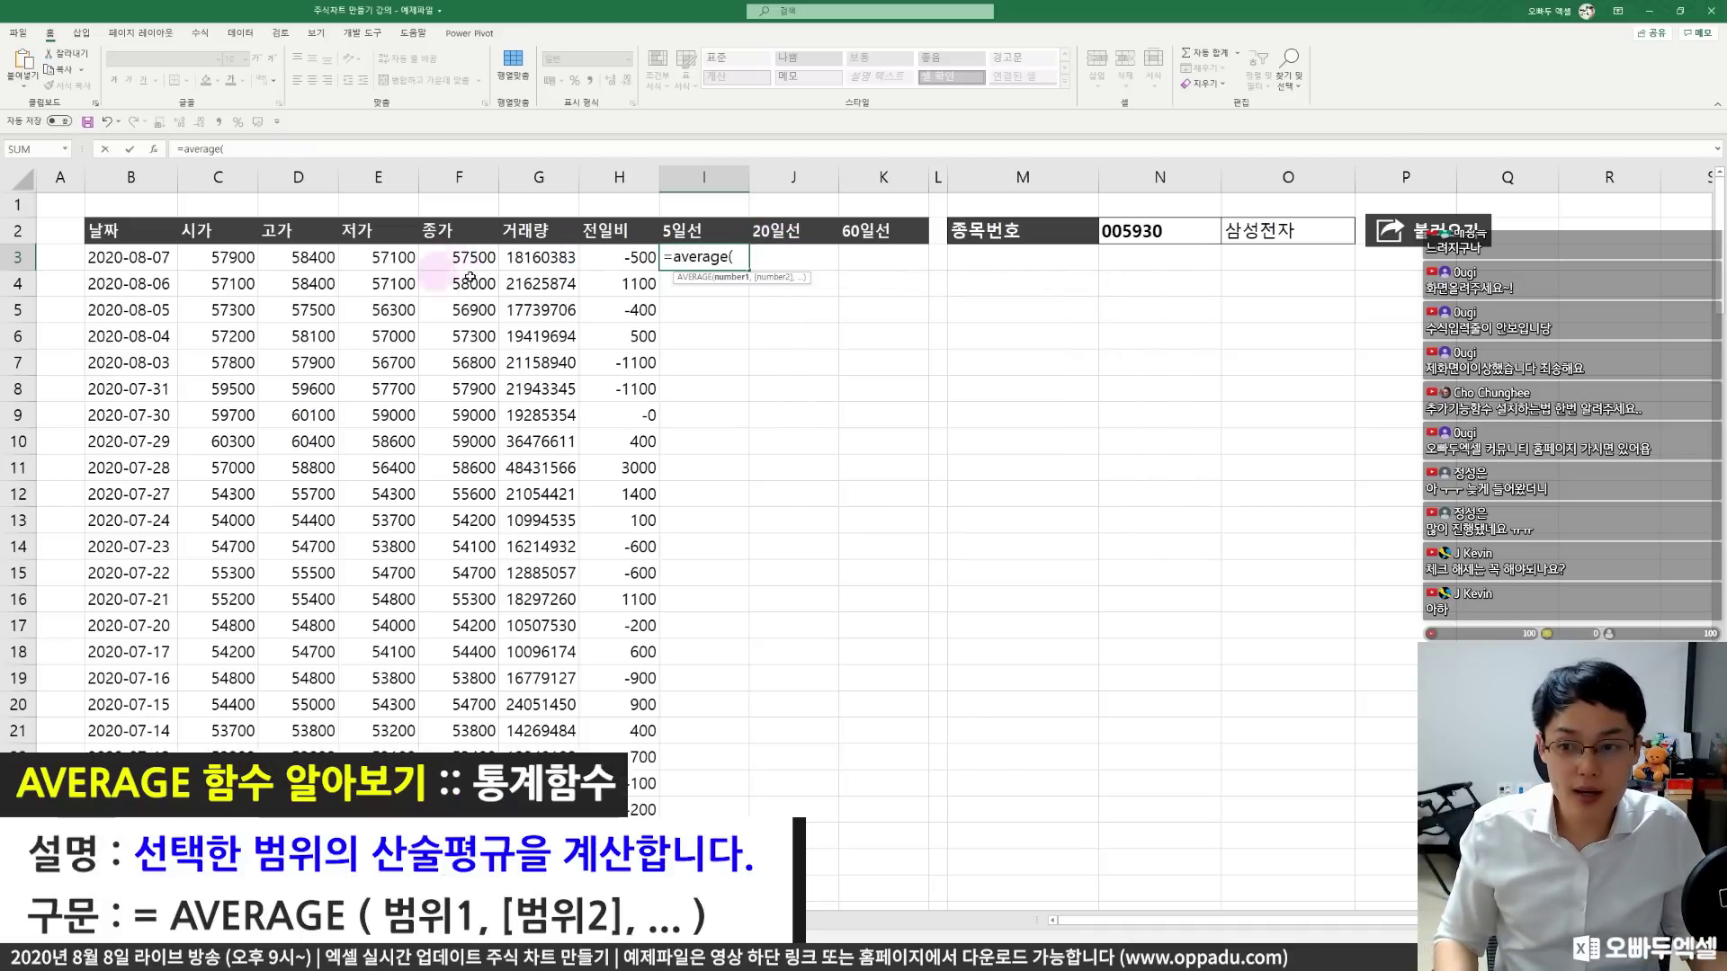
pyautogui.moveTo(472, 258); pyautogui.dragTo(477, 331)
pyautogui.write(')')
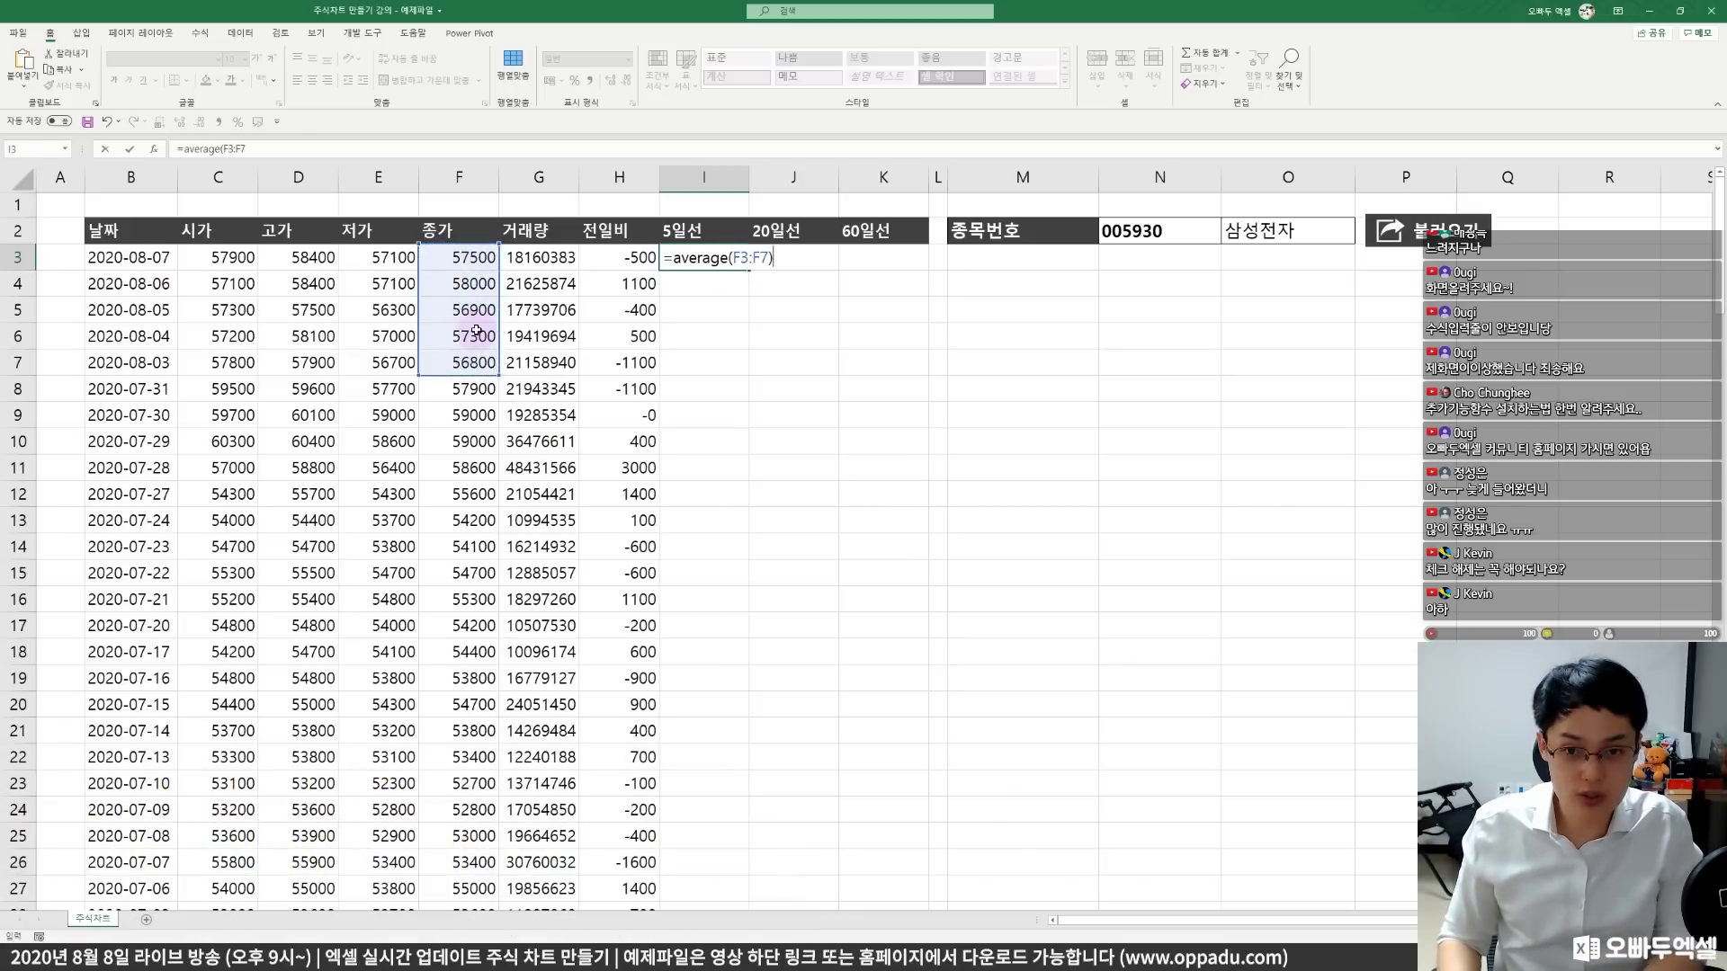
pyautogui.press('Tab')
# - Calculate the 20-day moving average of the closing price in cell J3 by averaging F3:F23
pyautogui.write('=average(')
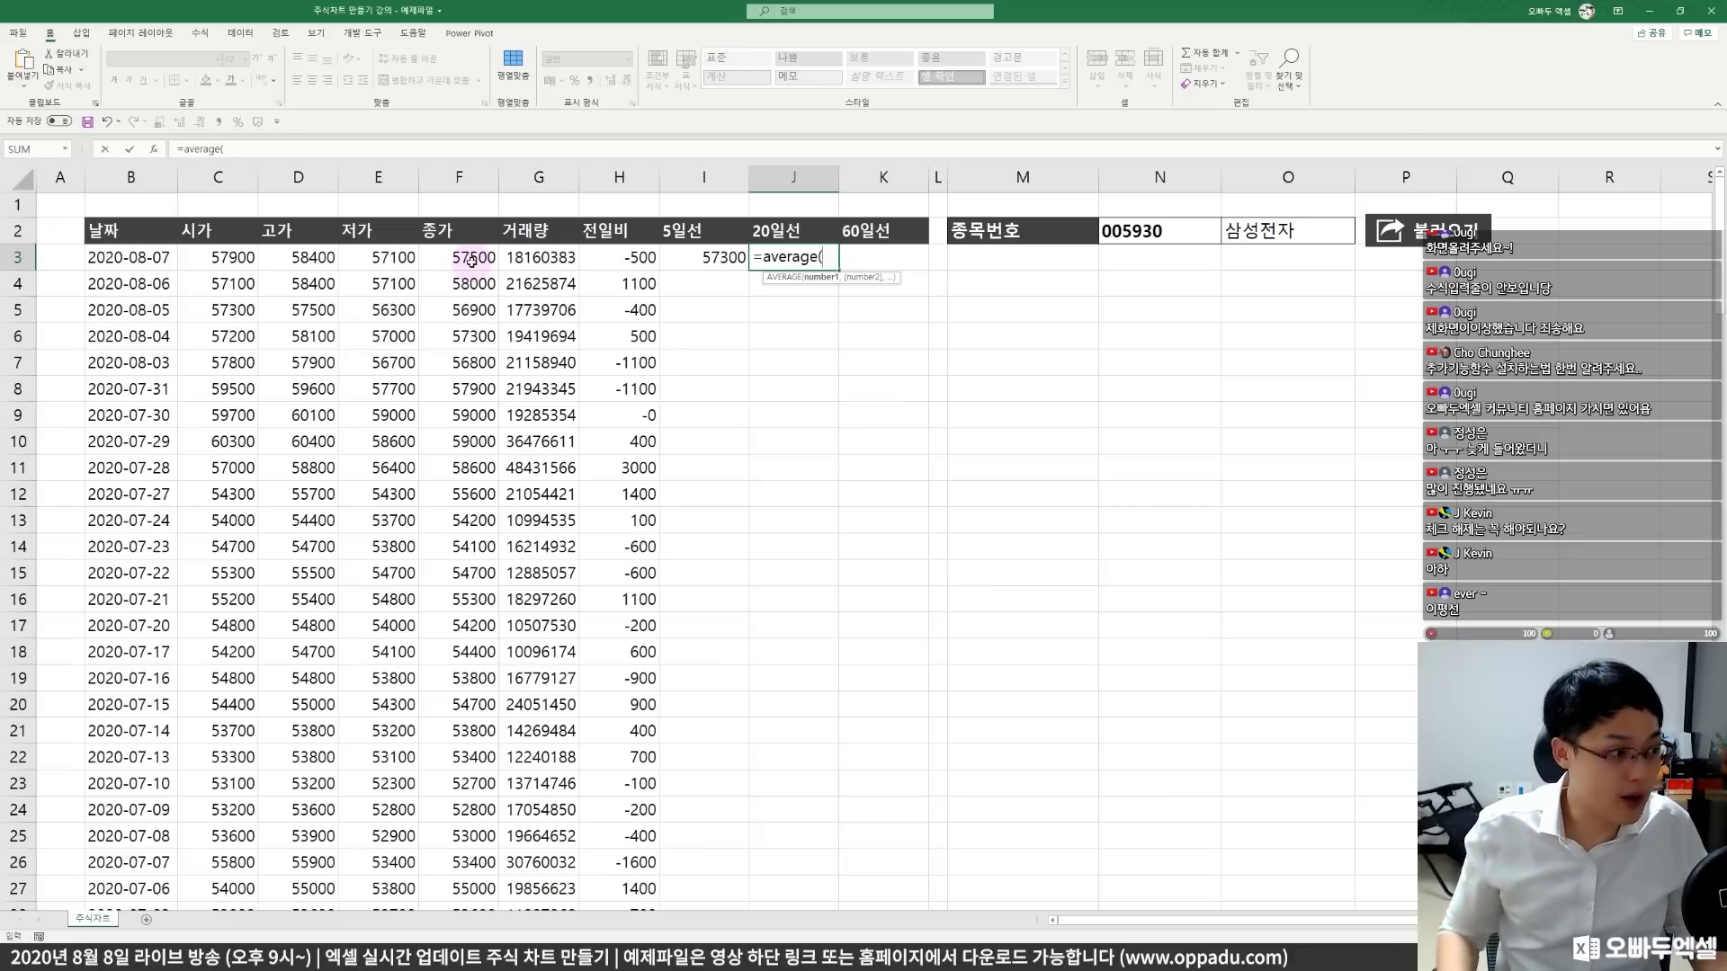
pyautogui.moveTo(472, 261); pyautogui.dragTo(484, 757)
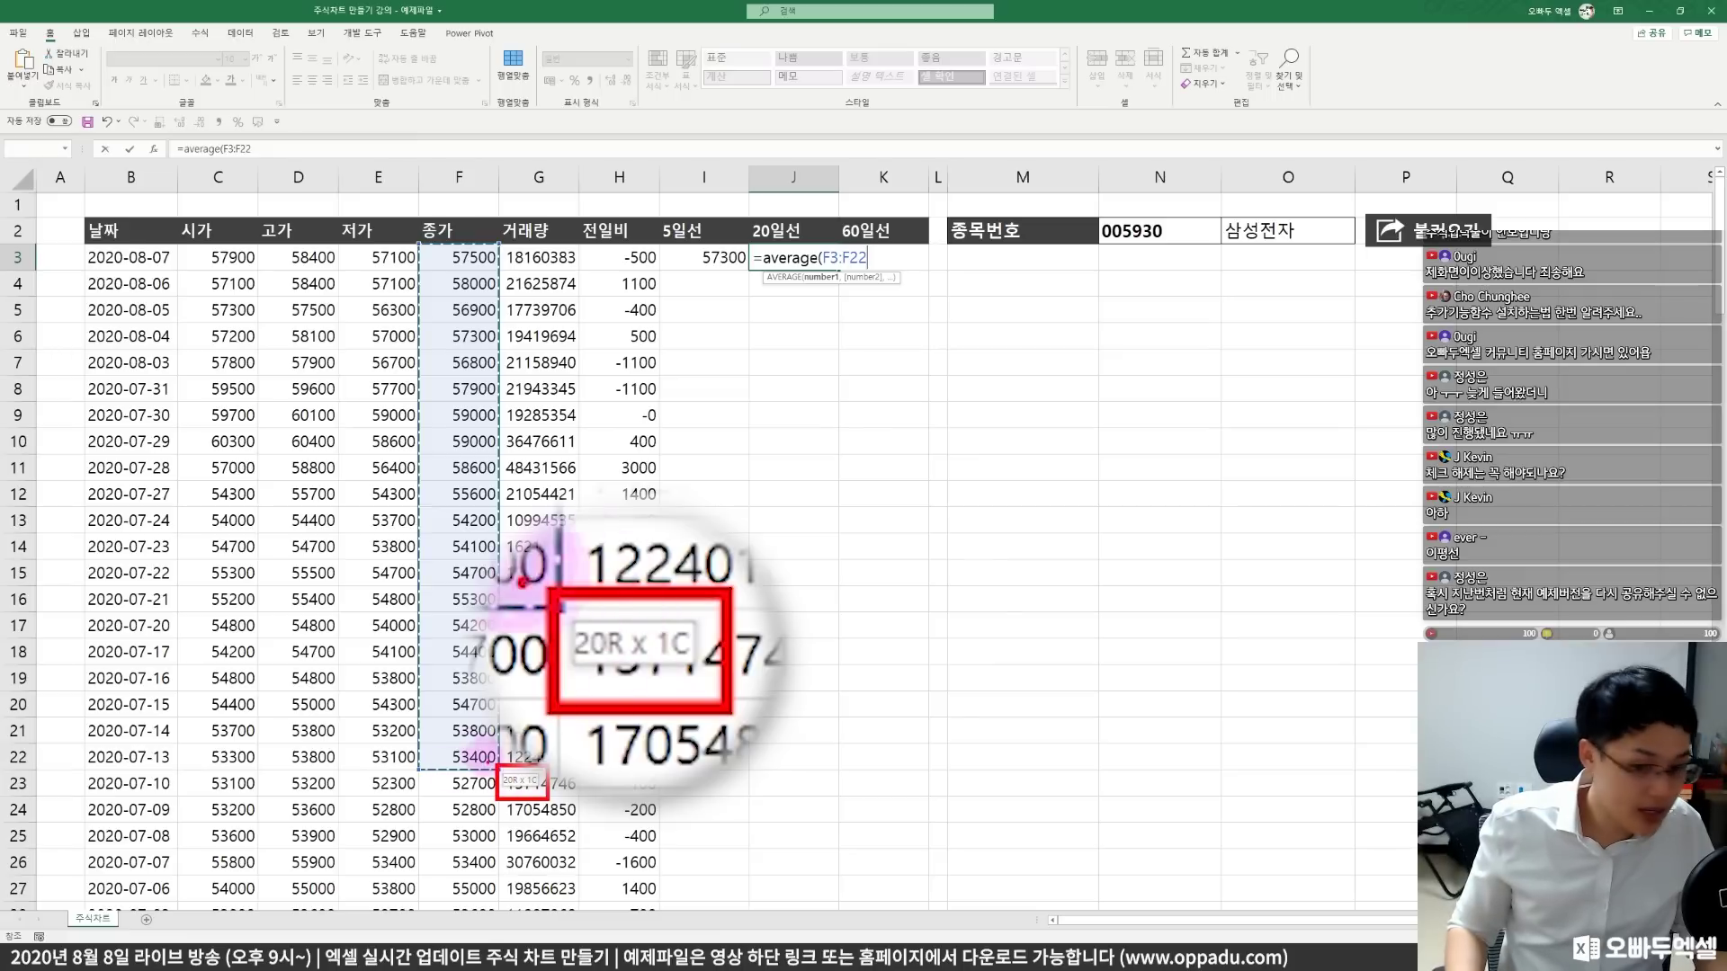
pyautogui.moveTo(529, 779); pyautogui.dragTo(529, 786)
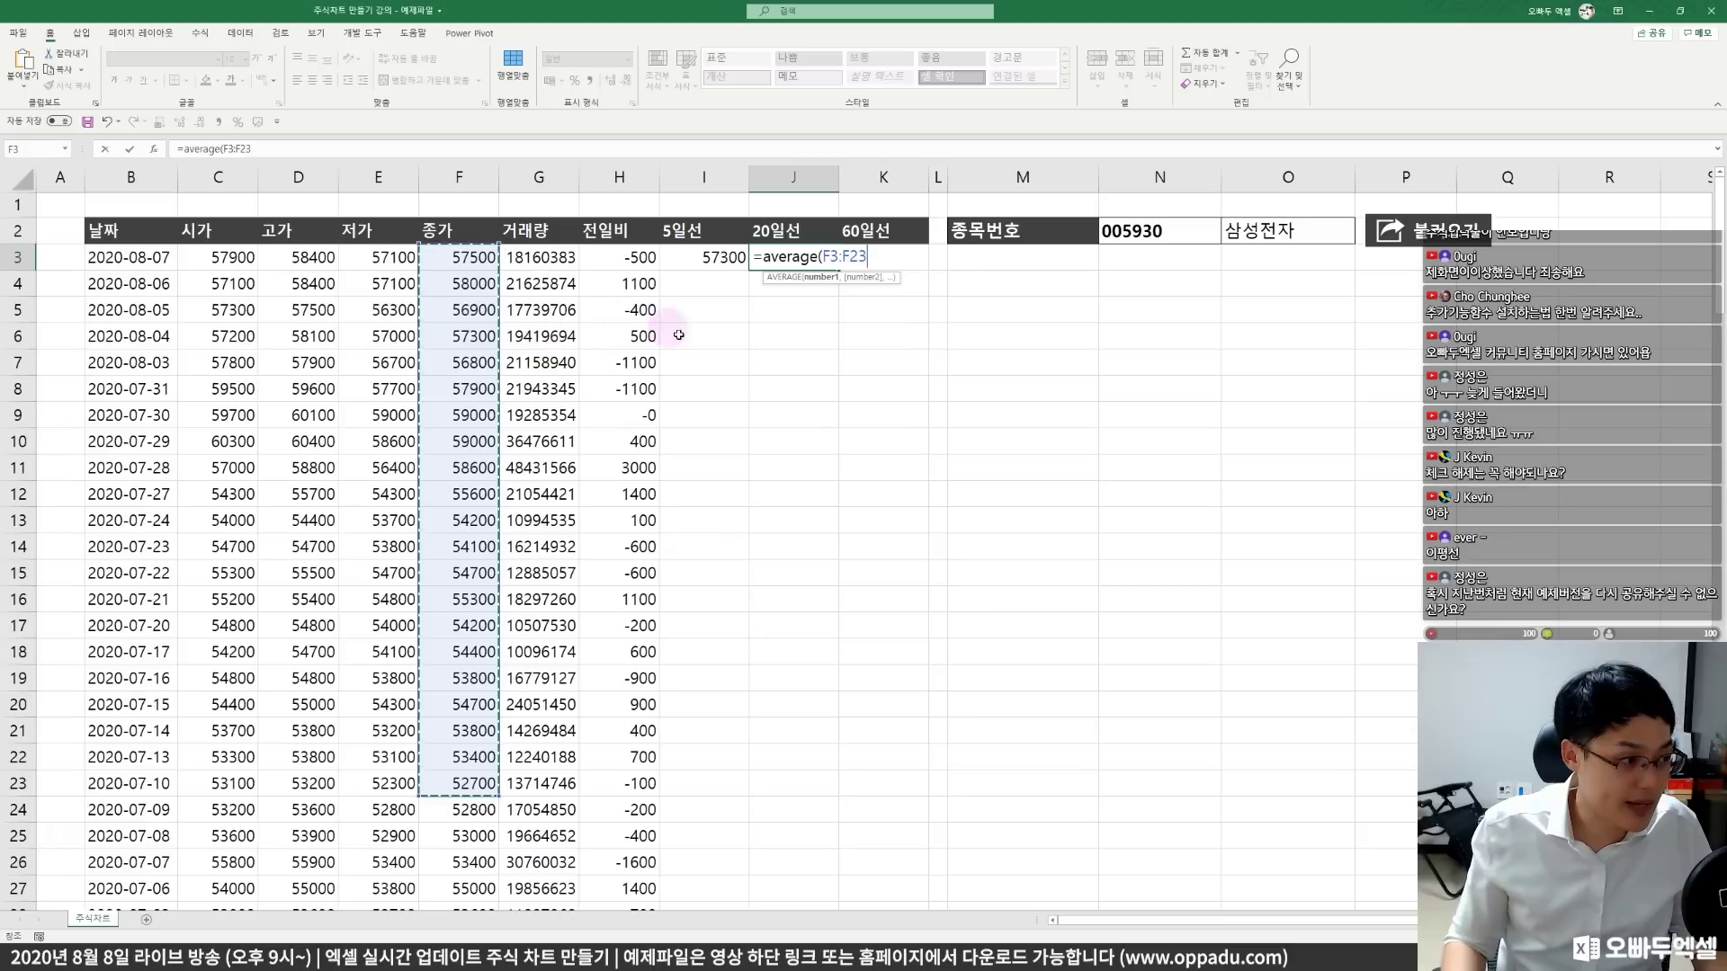
pyautogui.press('Return')
# - Calculate the 60-day moving average of the closing price in cell K3 by averaging F3:F62
pyautogui.click(888, 258)
pyautogui.write('=average(')
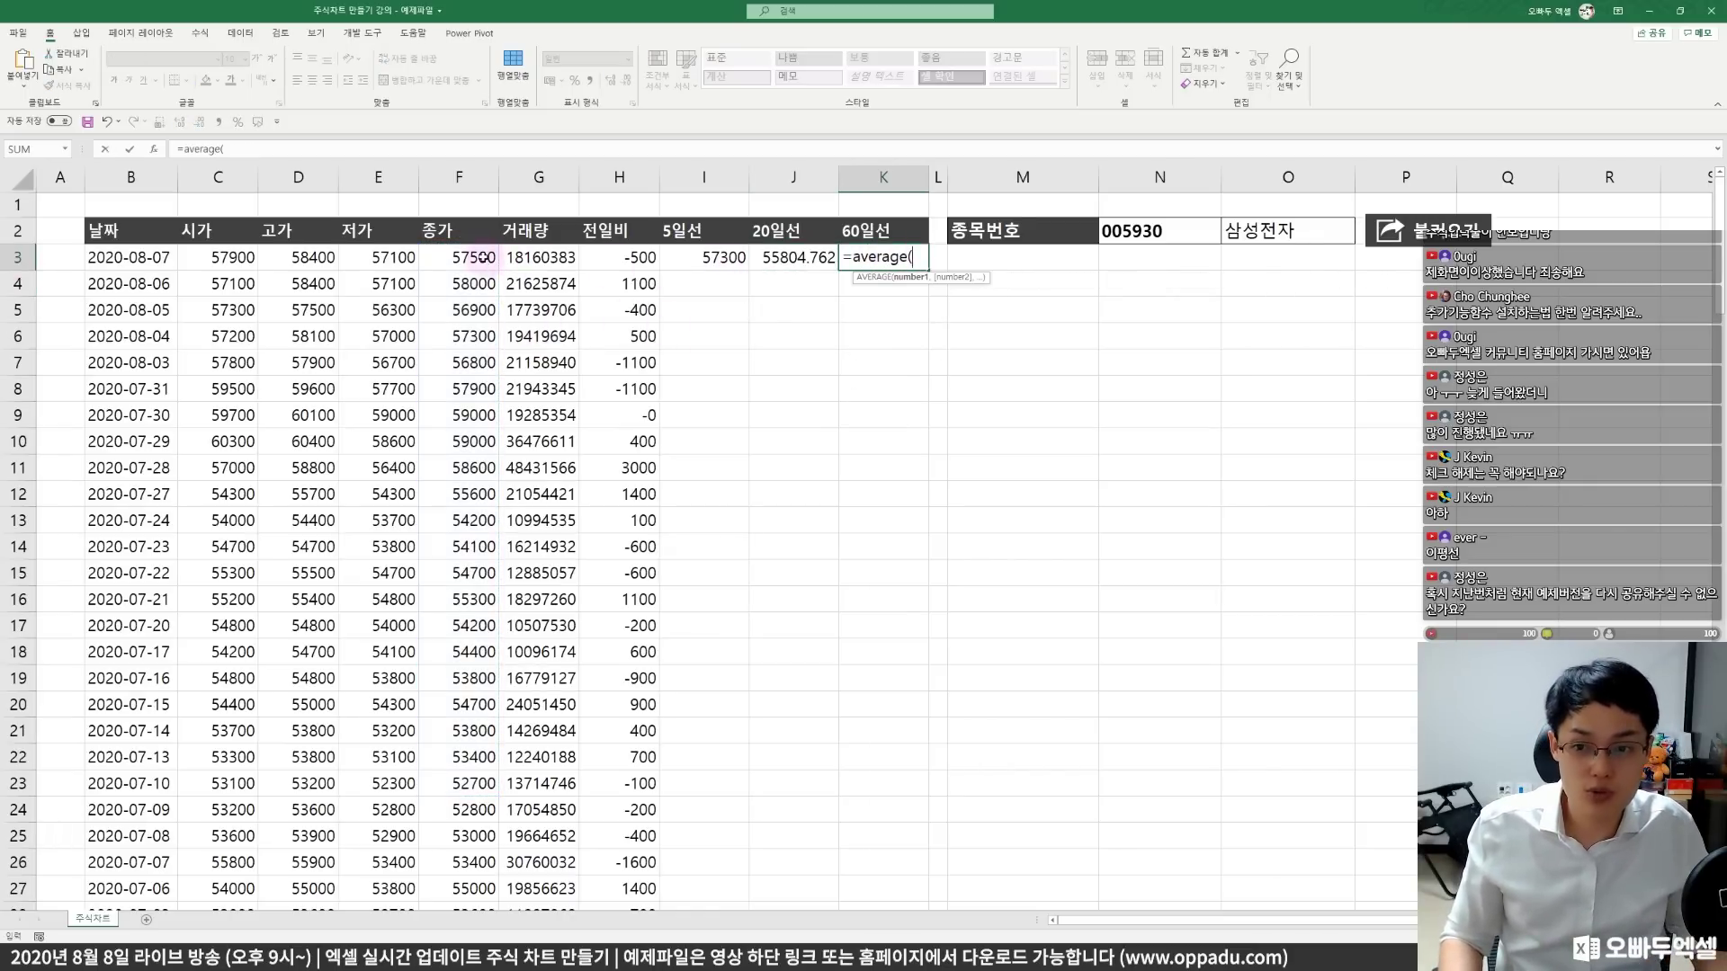
pyautogui.moveTo(459, 258)
pyautogui.mouseDown()
pyautogui.moveTo(458, 922)
pyautogui.moveTo(477, 272)
pyautogui.mouseUp()
pyautogui.moveTo(481, 184); pyautogui.dragTo(472, 313)
pyautogui.press('Return')
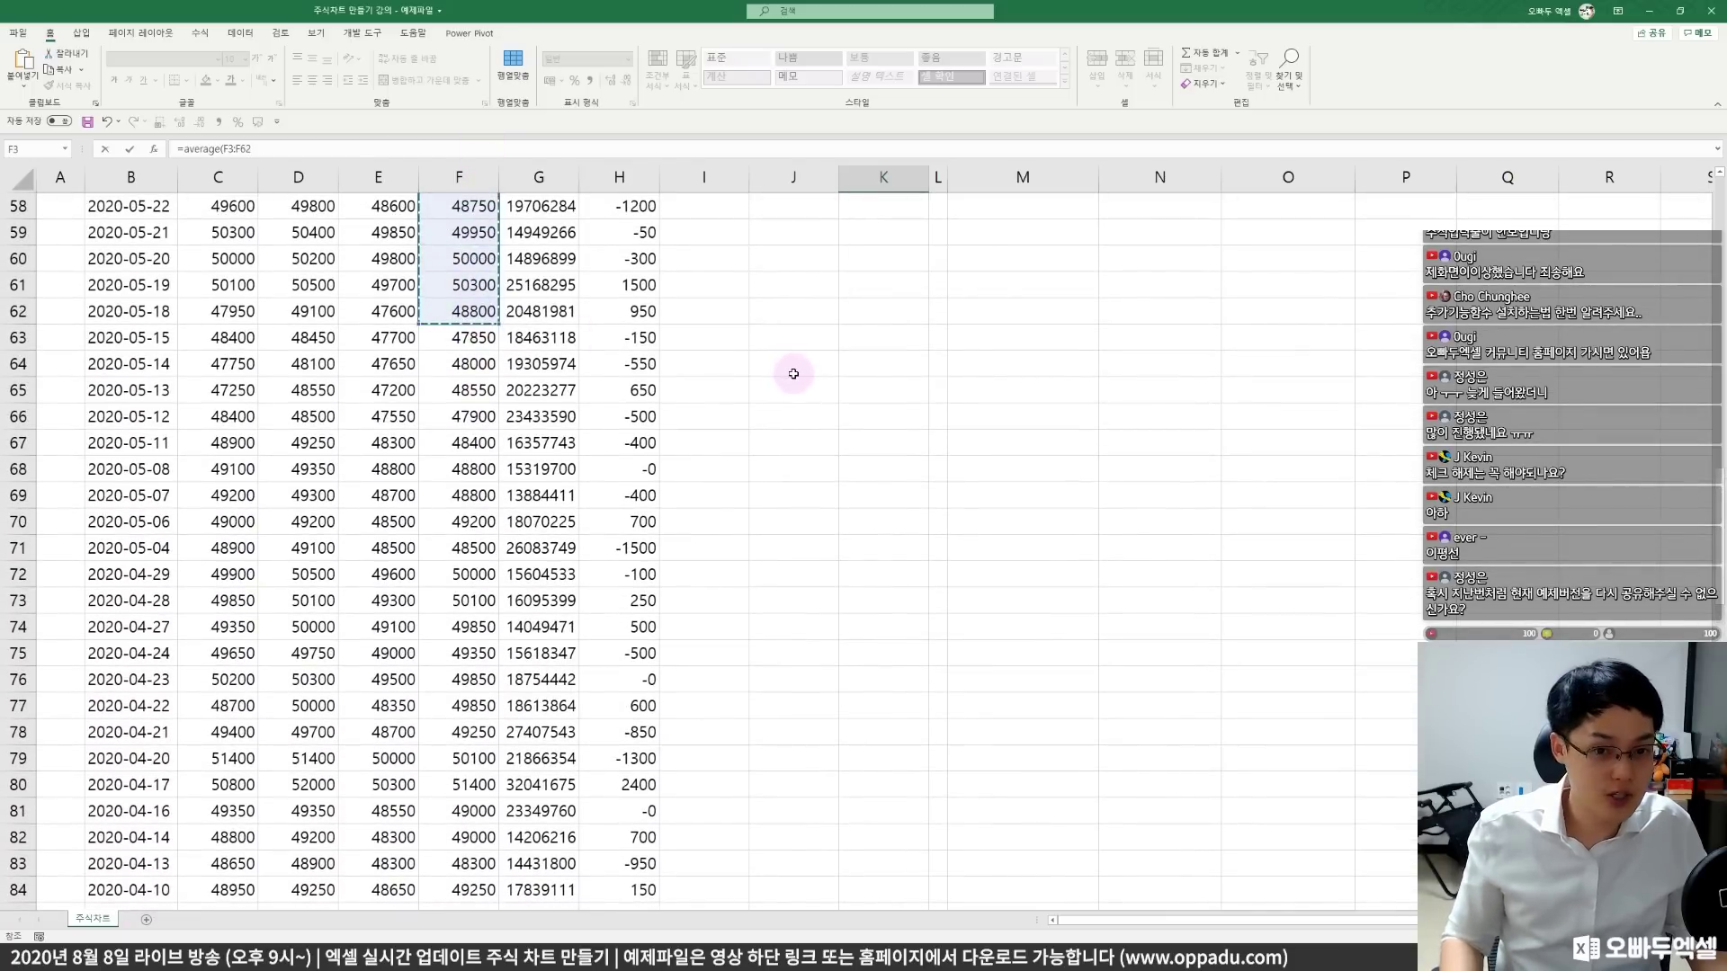
# - Check the three average formulas in I3:K3 and fill them down to the last row of the price history
pyautogui.scroll(18, 792, 372)
pyautogui.scroll(1, 793, 373)
pyautogui.click(711, 257)
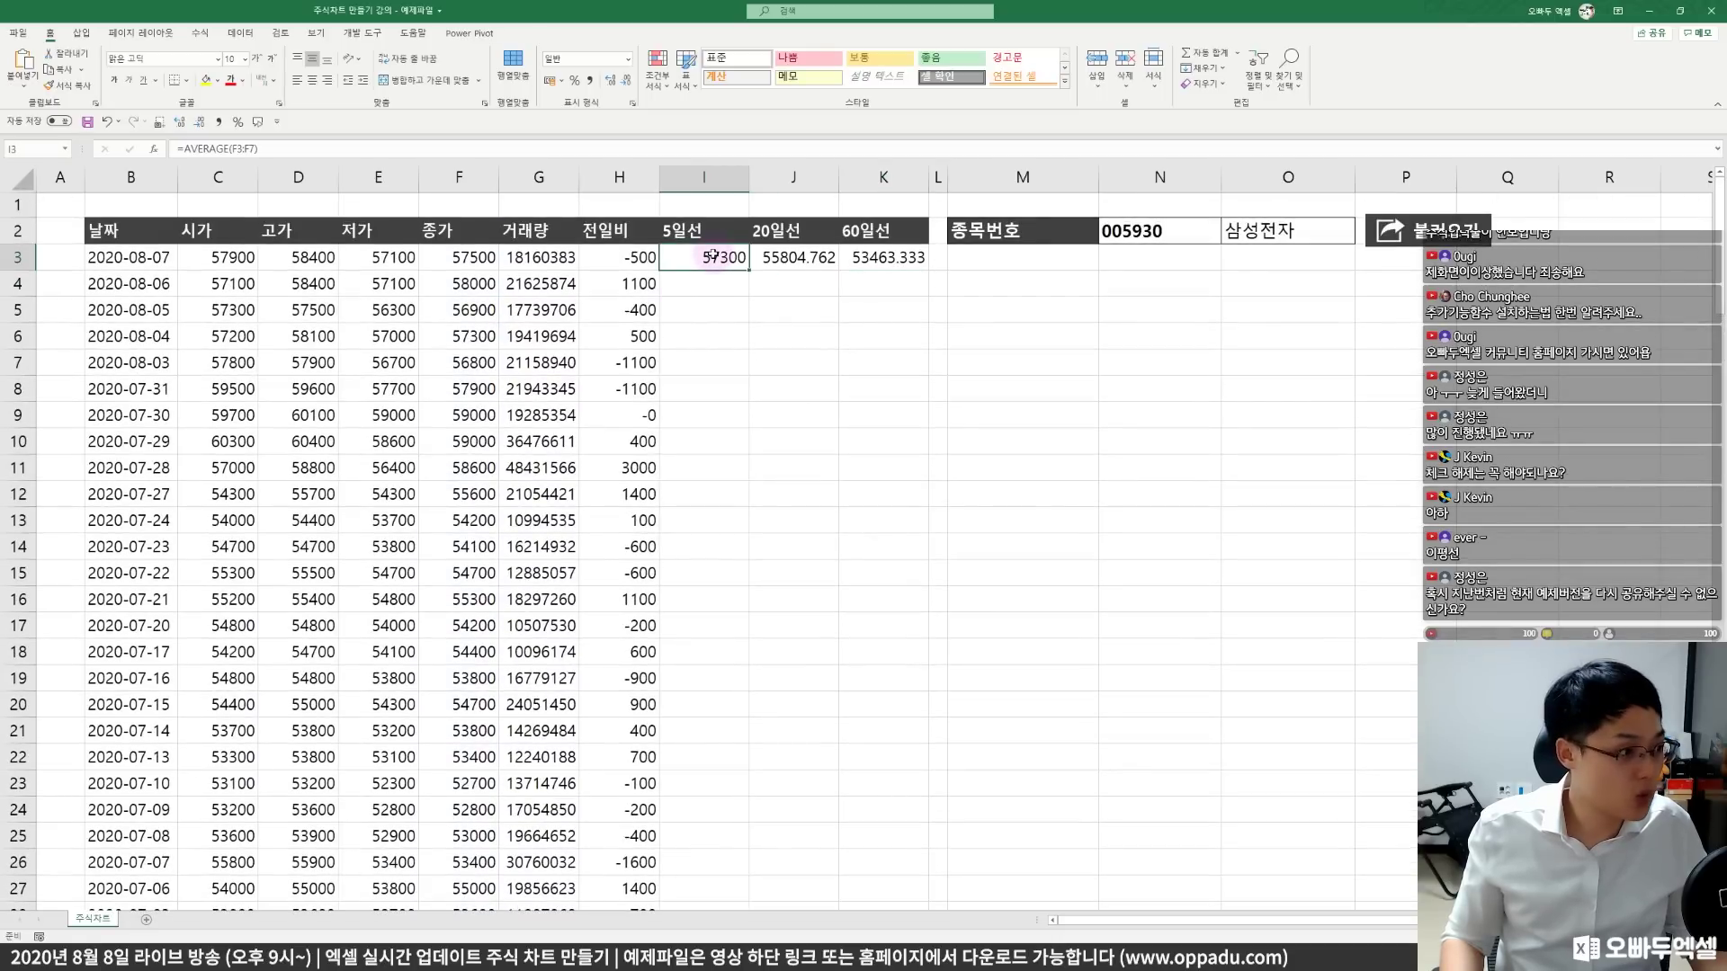
pyautogui.click(788, 258)
pyautogui.click(869, 255)
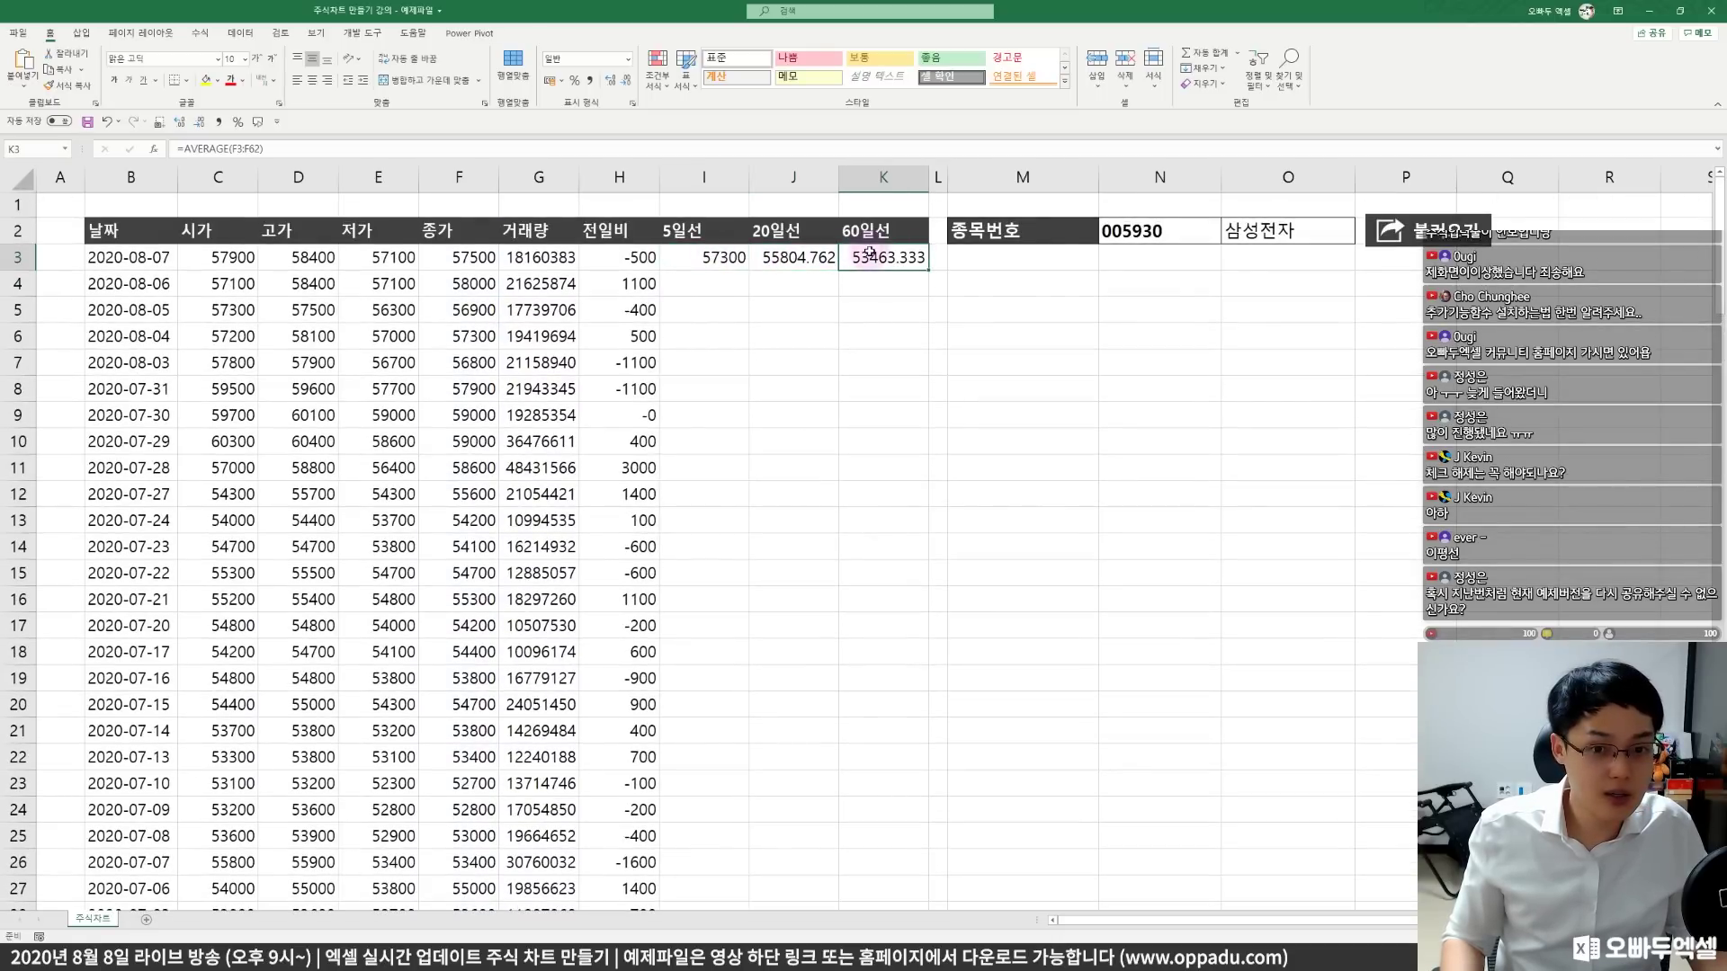
pyautogui.keyDown('shift'); pyautogui.click(729, 259); pyautogui.keyUp('shift')
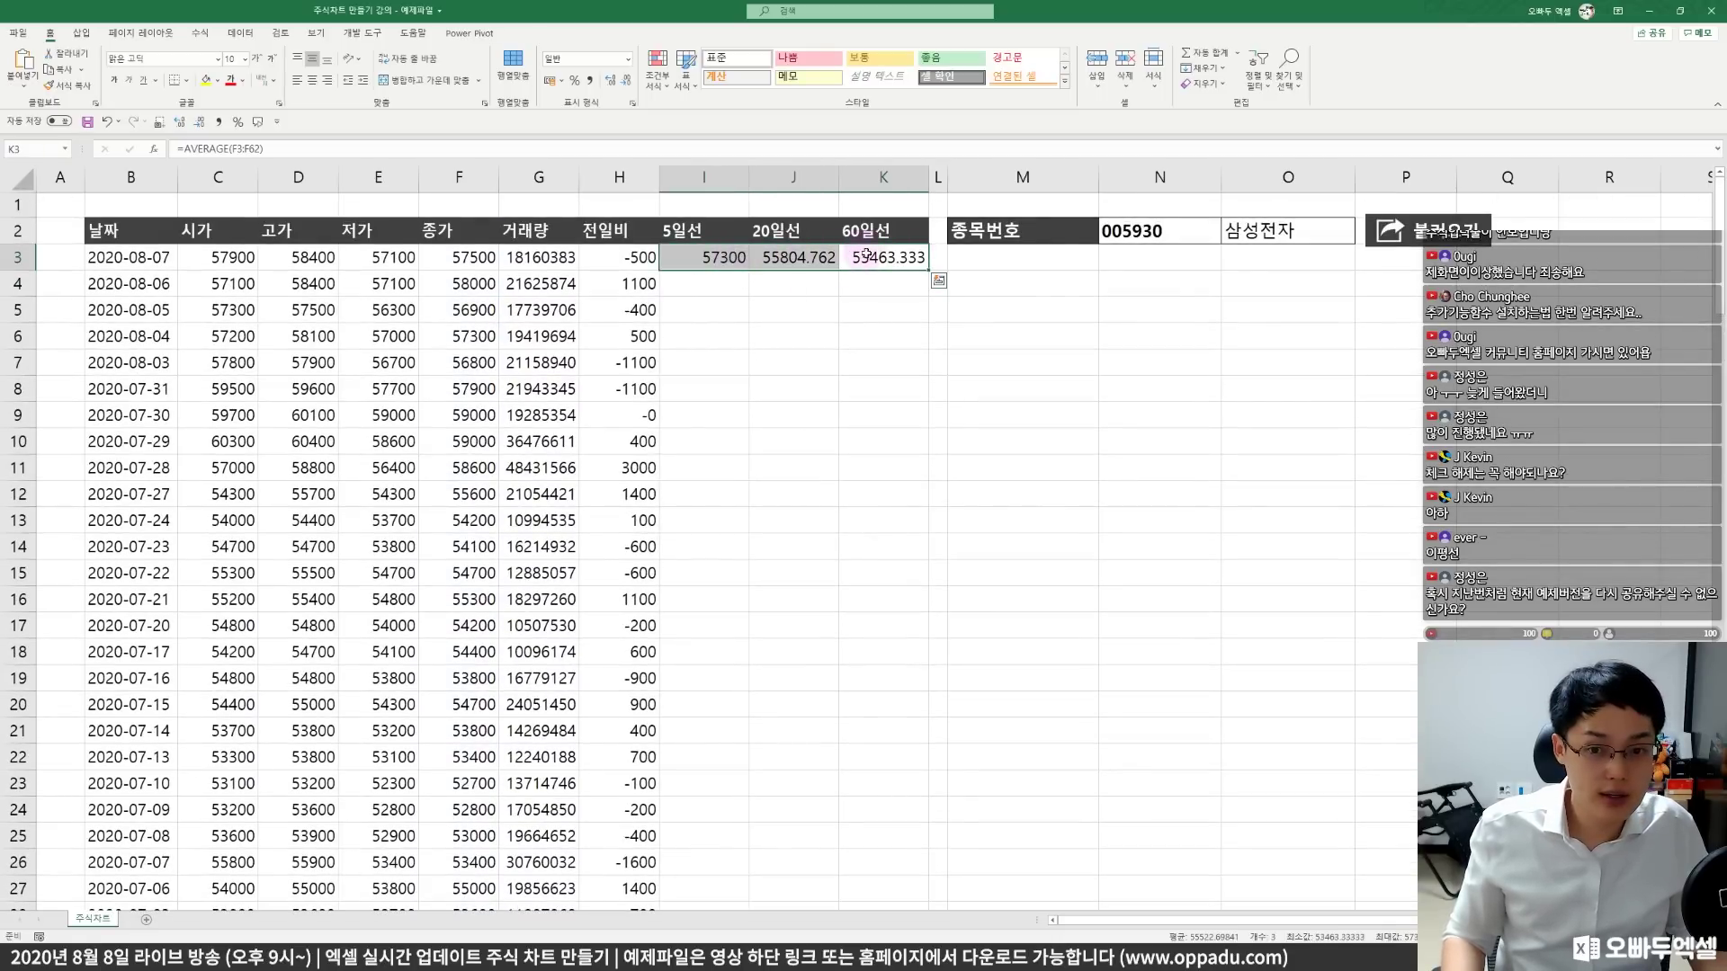
pyautogui.doubleClick(928, 267)
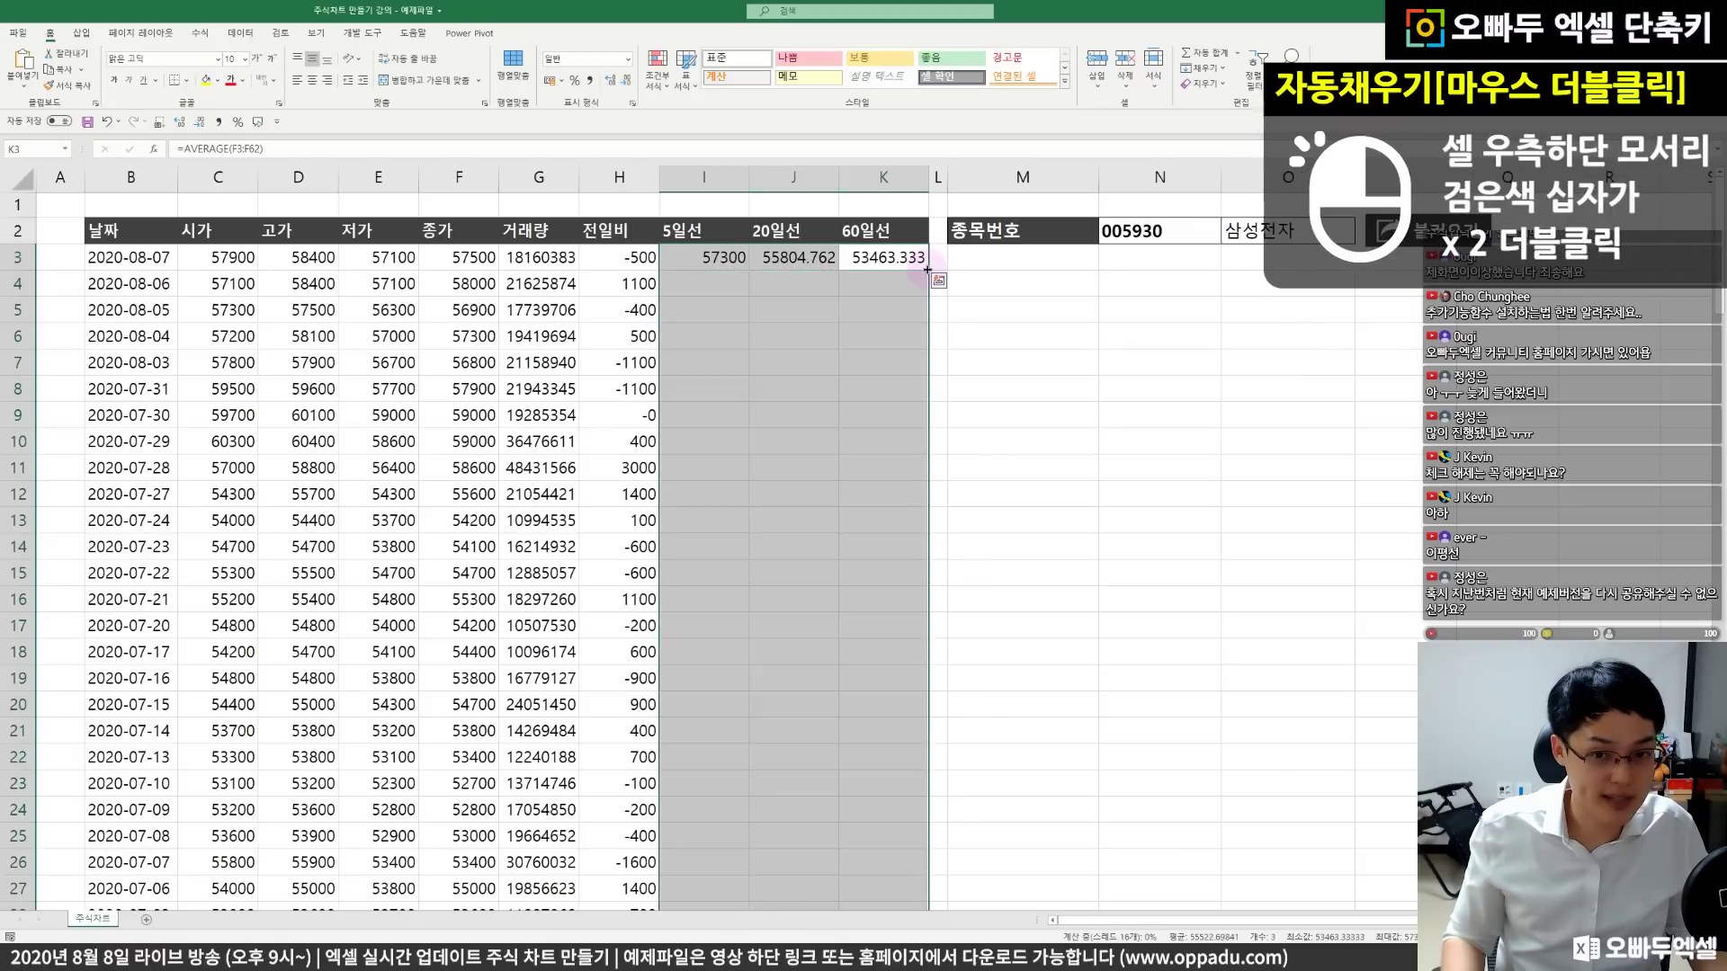
# - Examine the filled moving averages down to the last rows and open the 5-day formula in cell I128 to inspect its referenced range
pyautogui.click(705, 362)
pyautogui.scroll(-20, 732, 634)
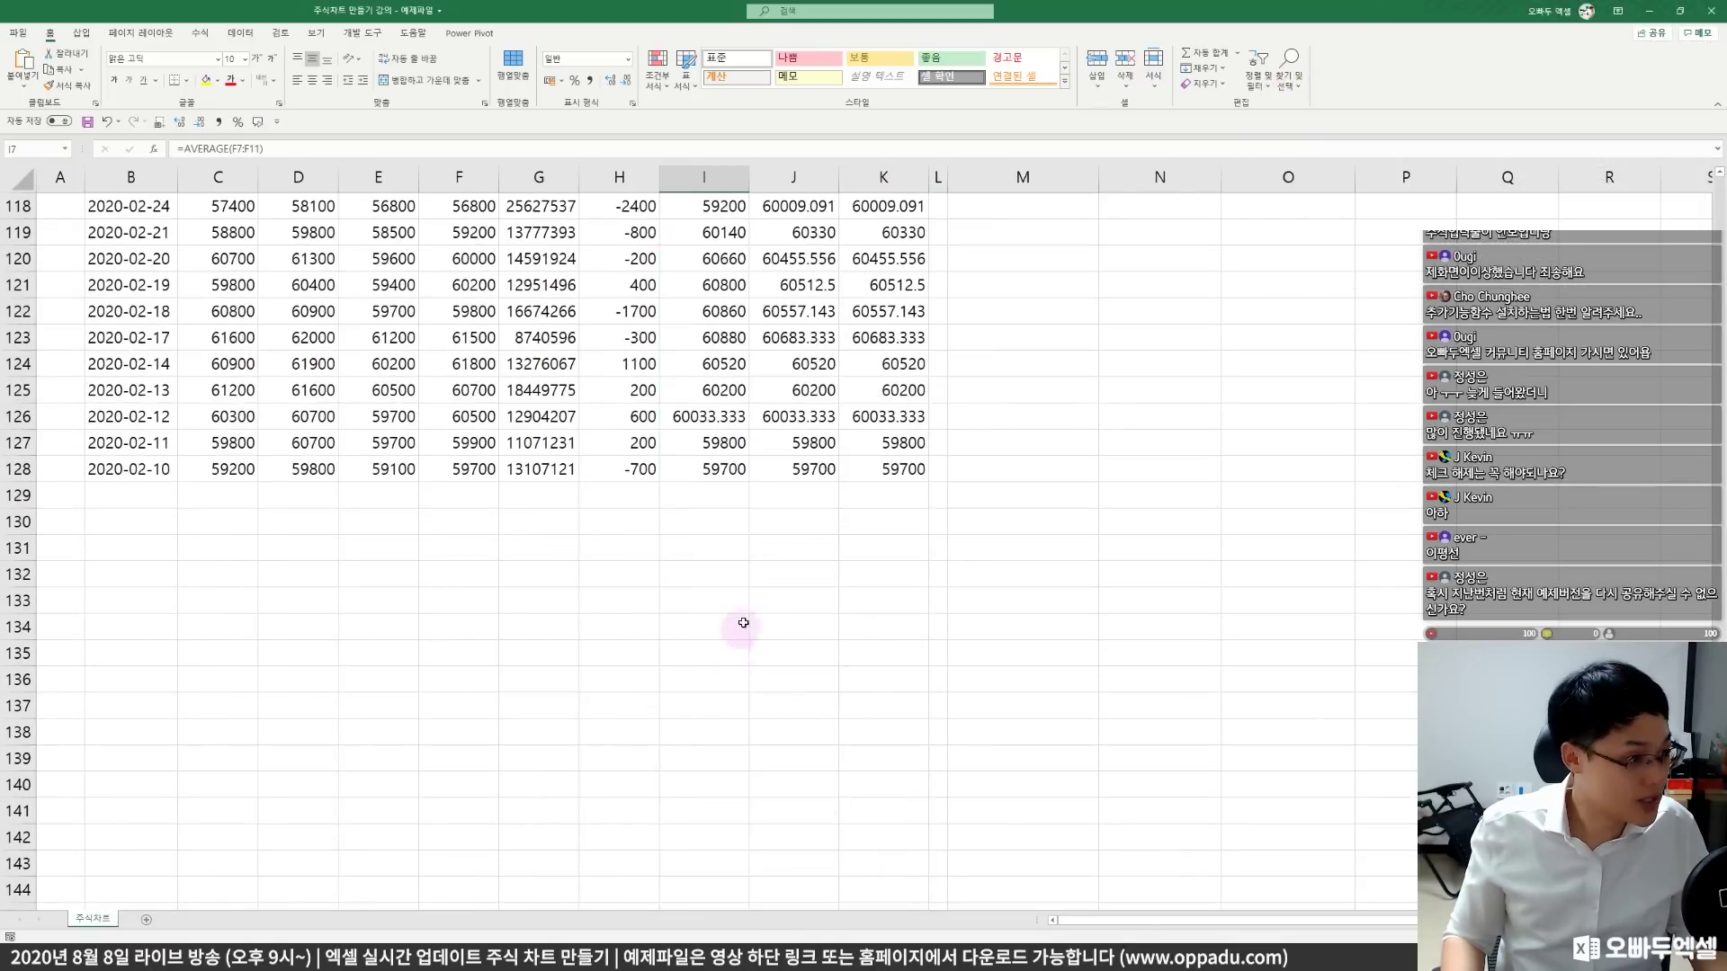
pyautogui.scroll(7, 743, 624)
pyautogui.moveTo(706, 270); pyautogui.dragTo(736, 476)
pyautogui.click(735, 478)
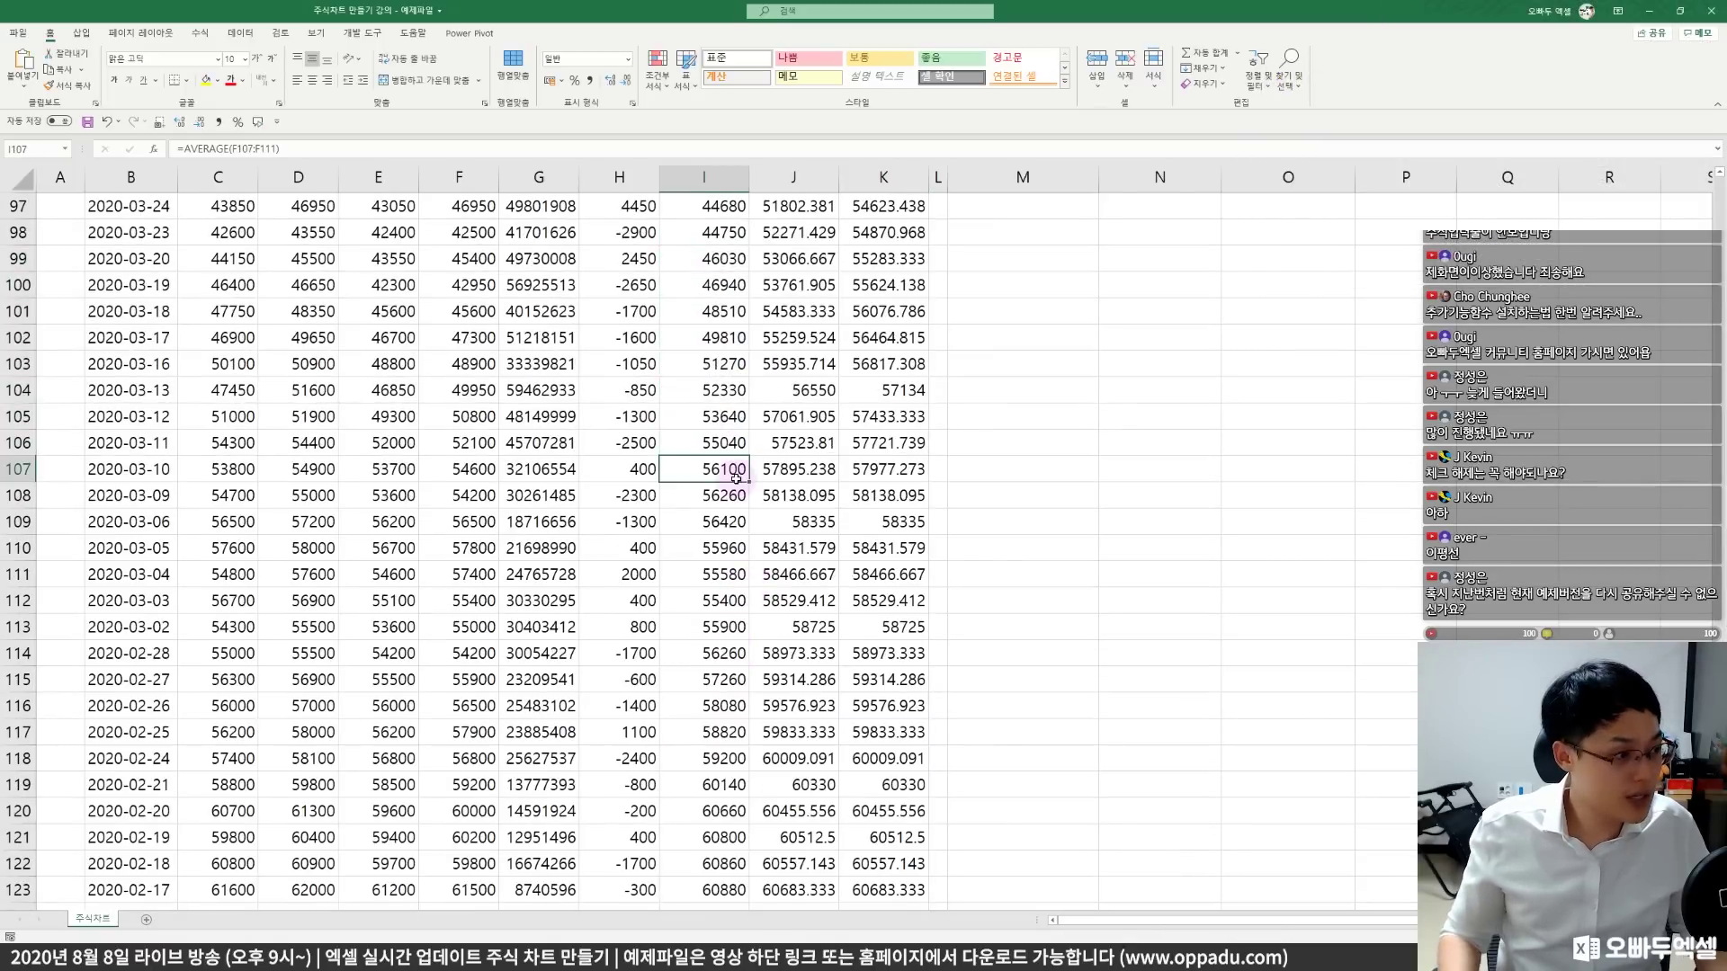
pyautogui.scroll(-3, 736, 479)
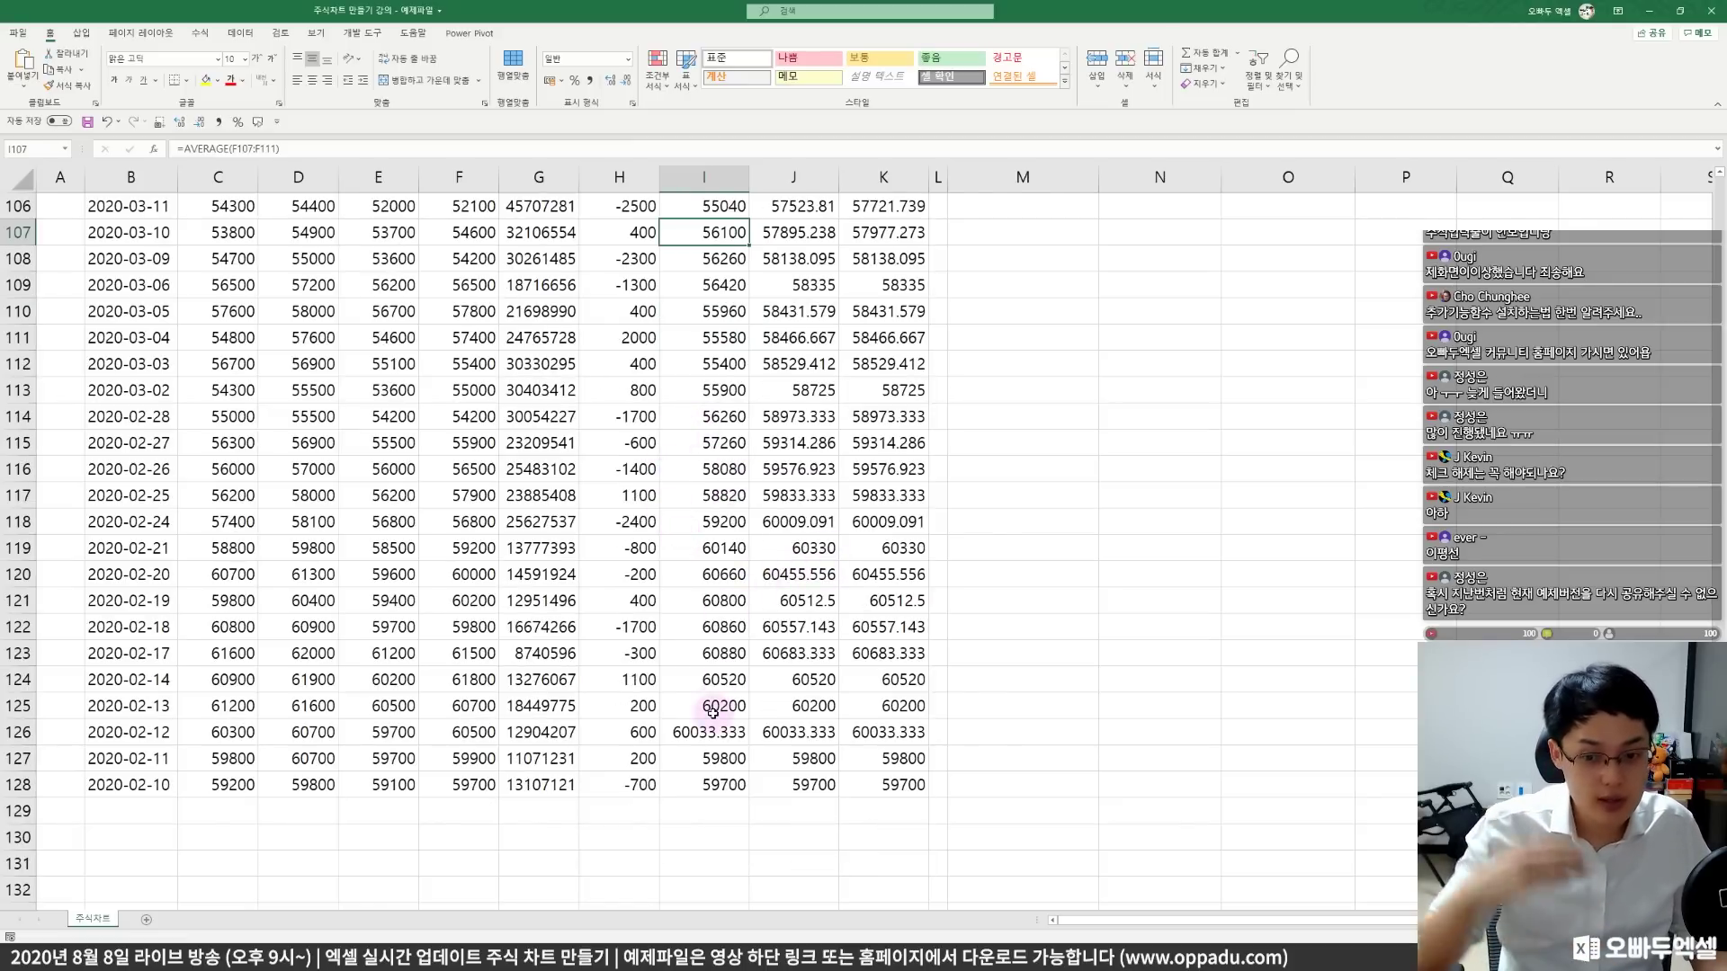
pyautogui.click(720, 780)
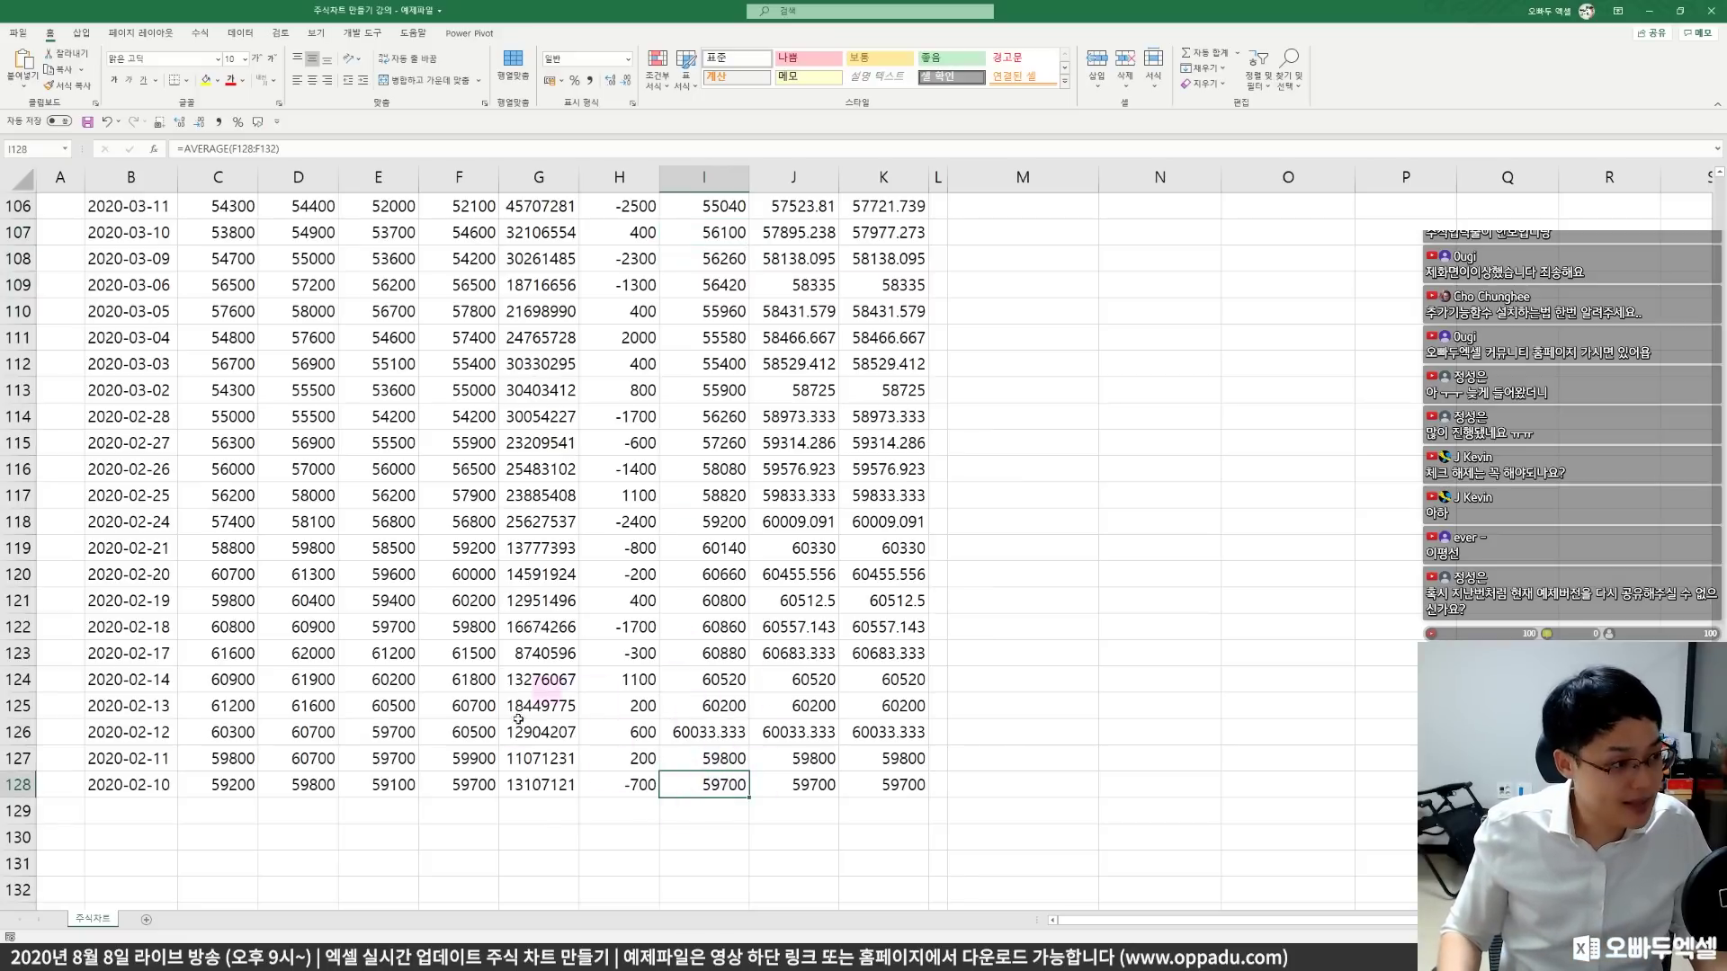
pyautogui.click(255, 149)
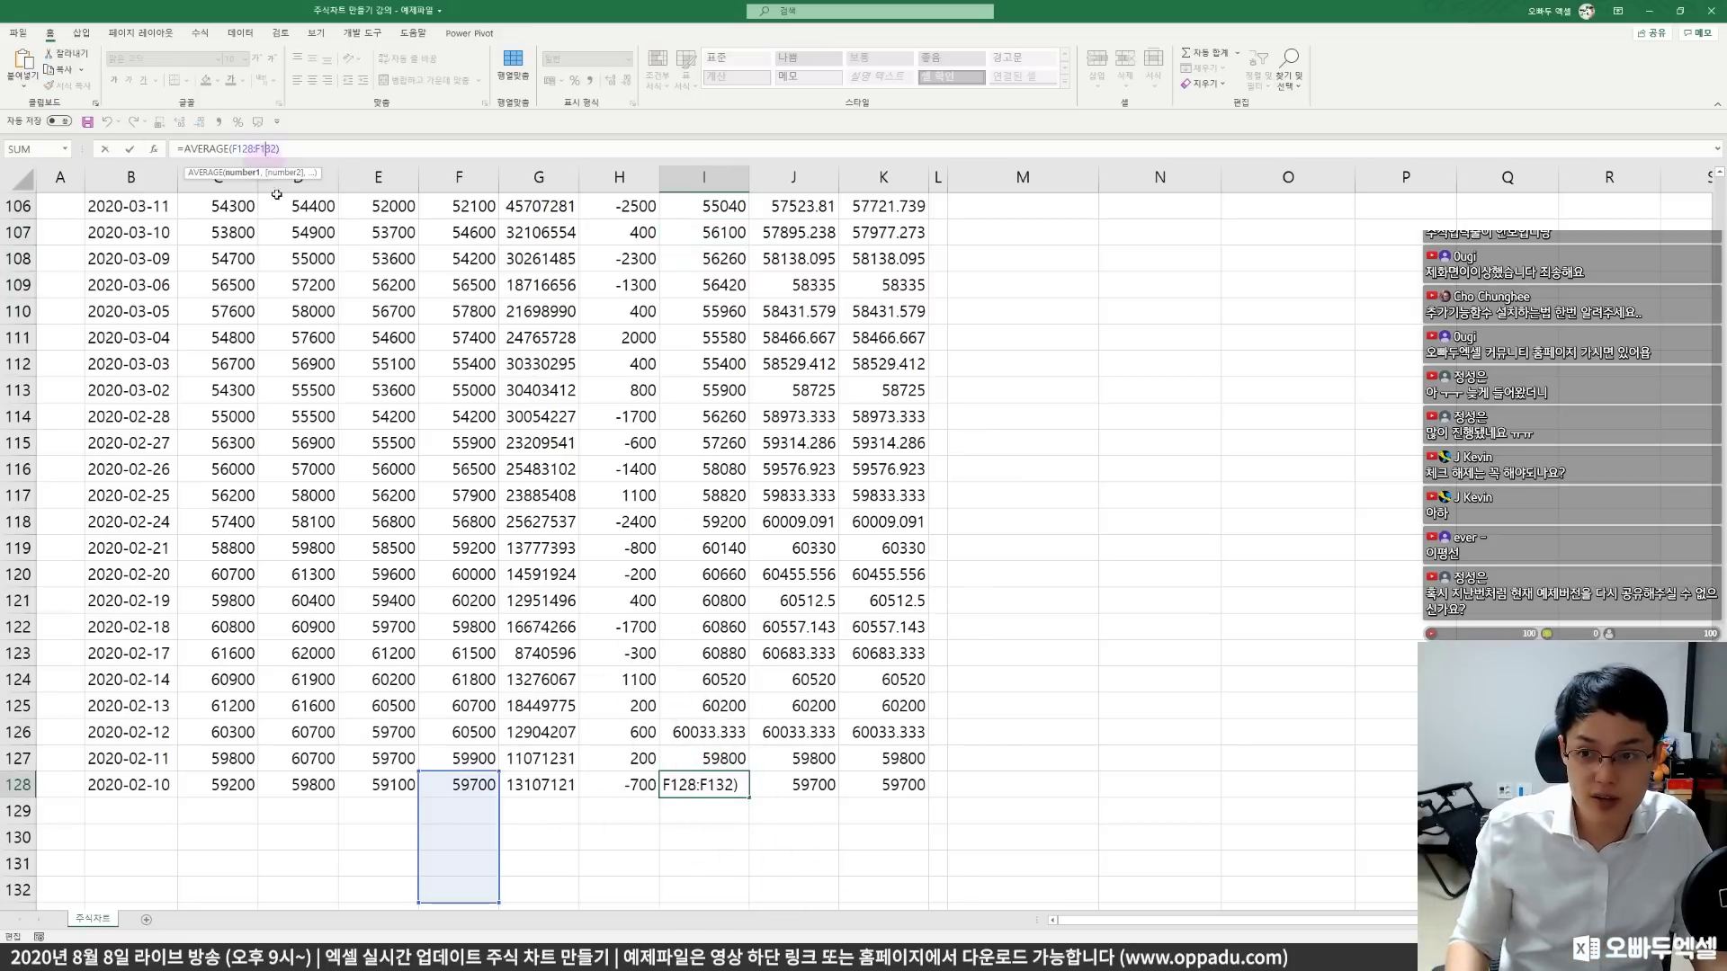
pyautogui.scroll(-2, 536, 632)
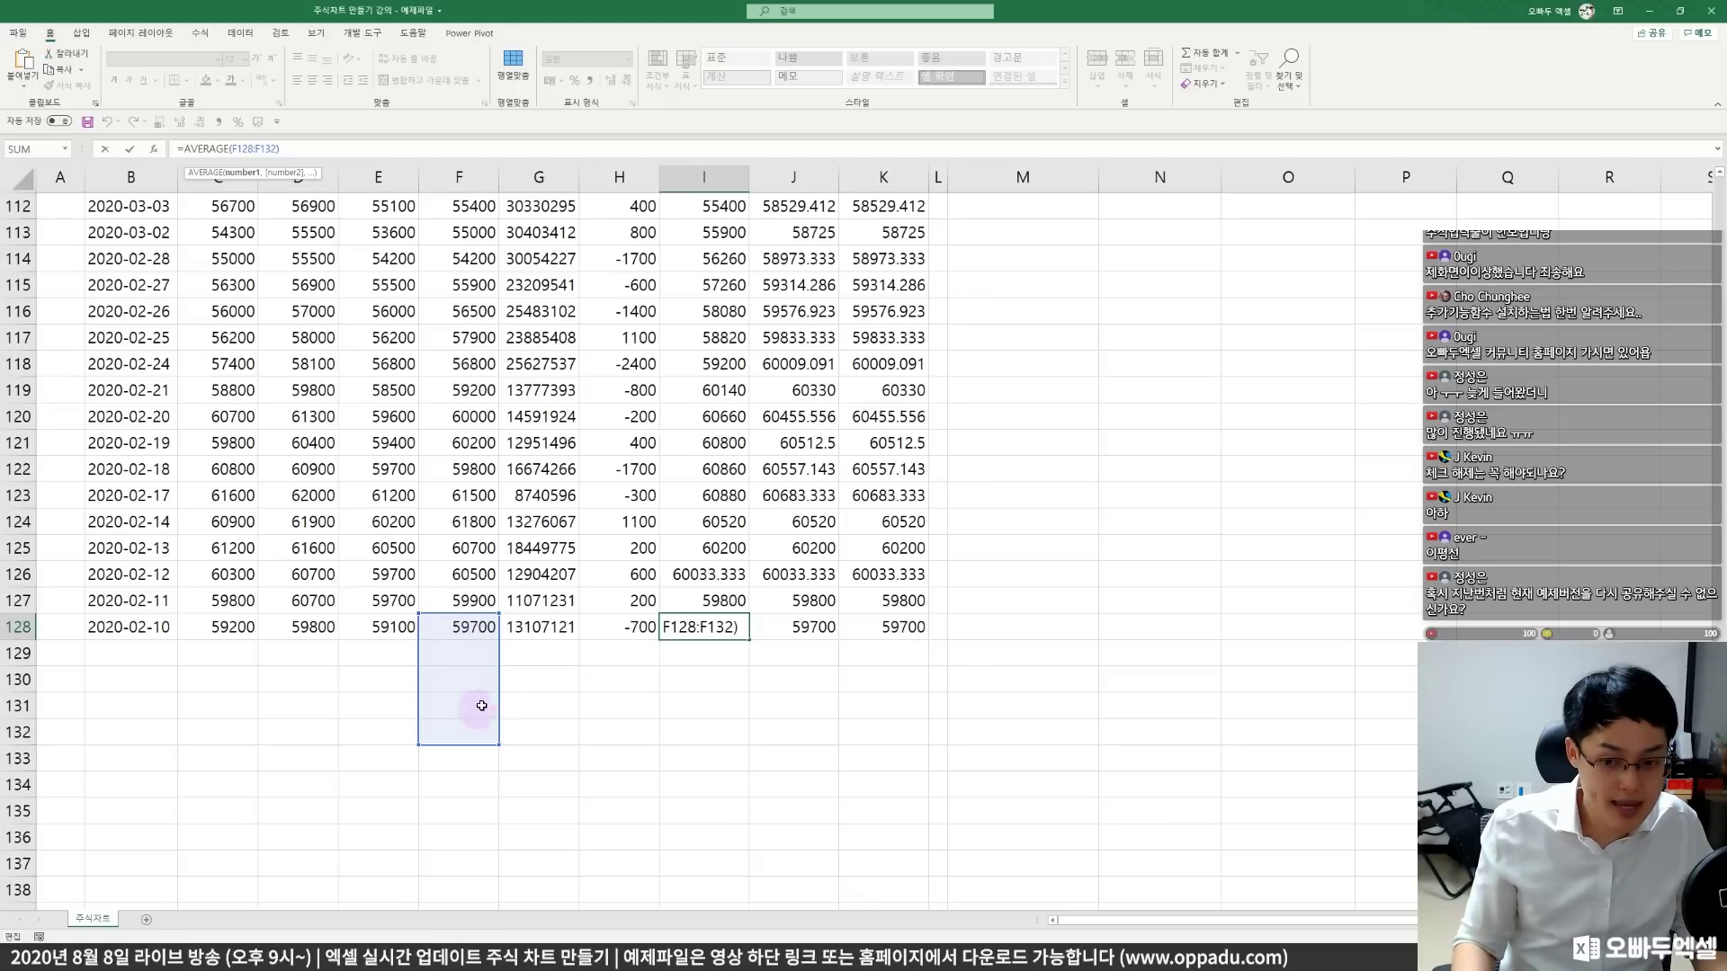
# - Check the 5-day average formula in cell I127 and clear the incomplete 5-day averages in I125:I128
pyautogui.press('Return')
pyautogui.doubleClick(725, 602)
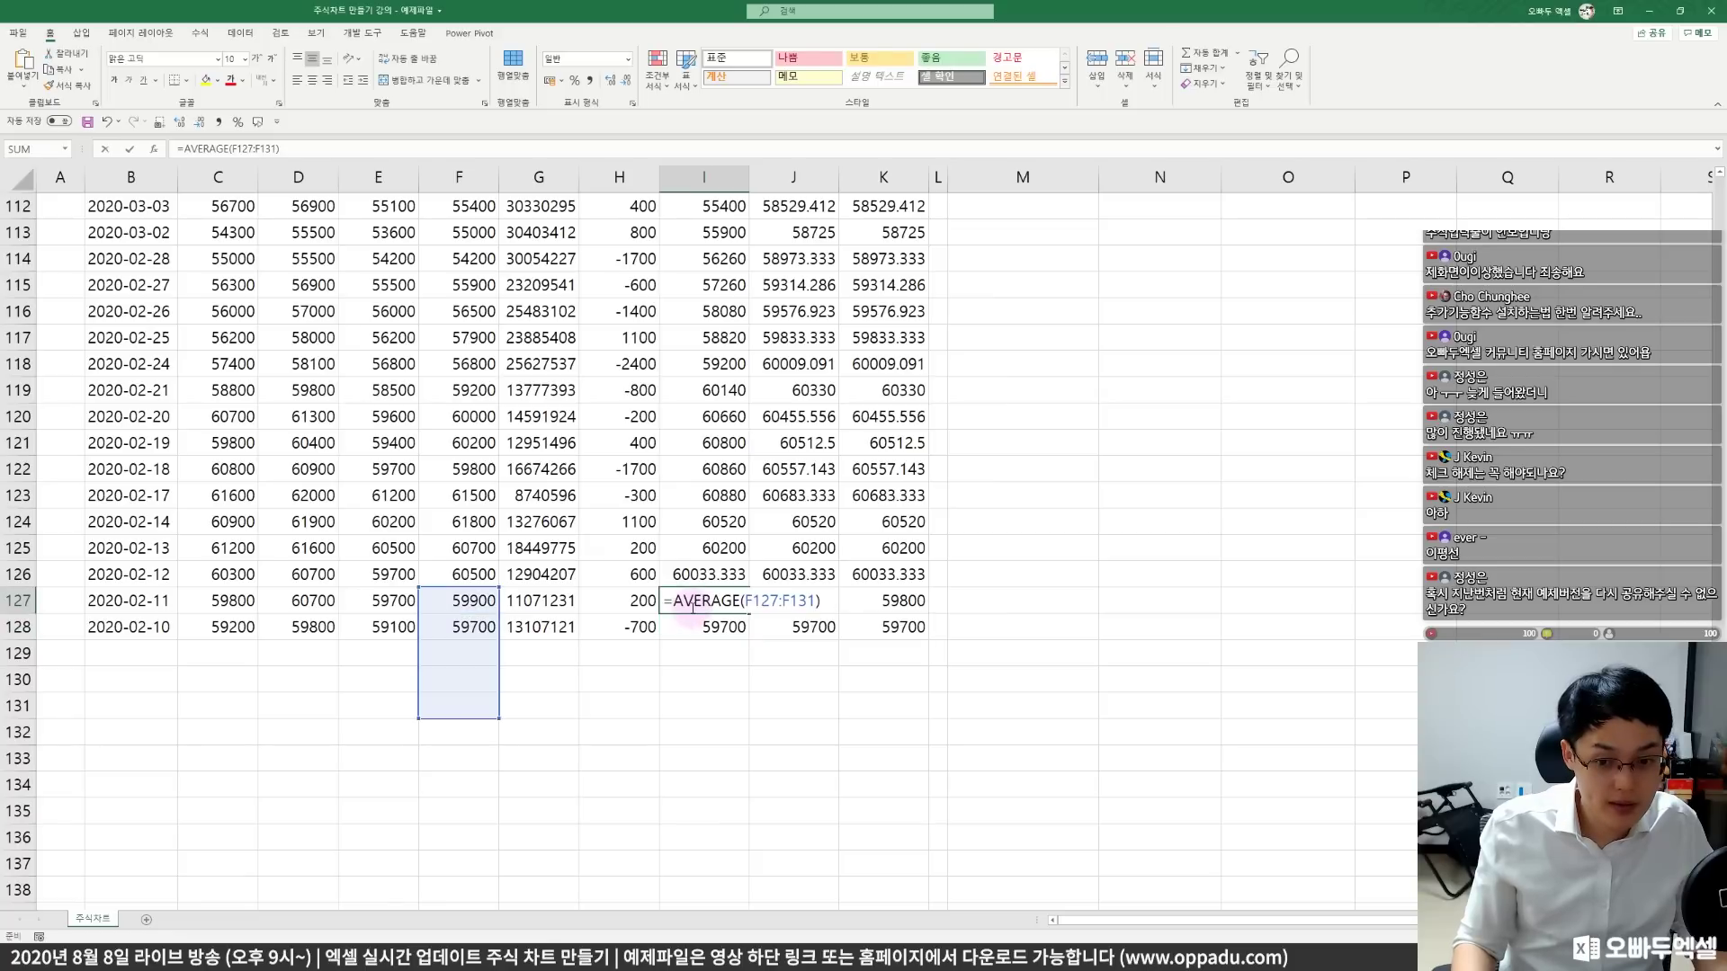
pyautogui.press('Escape')
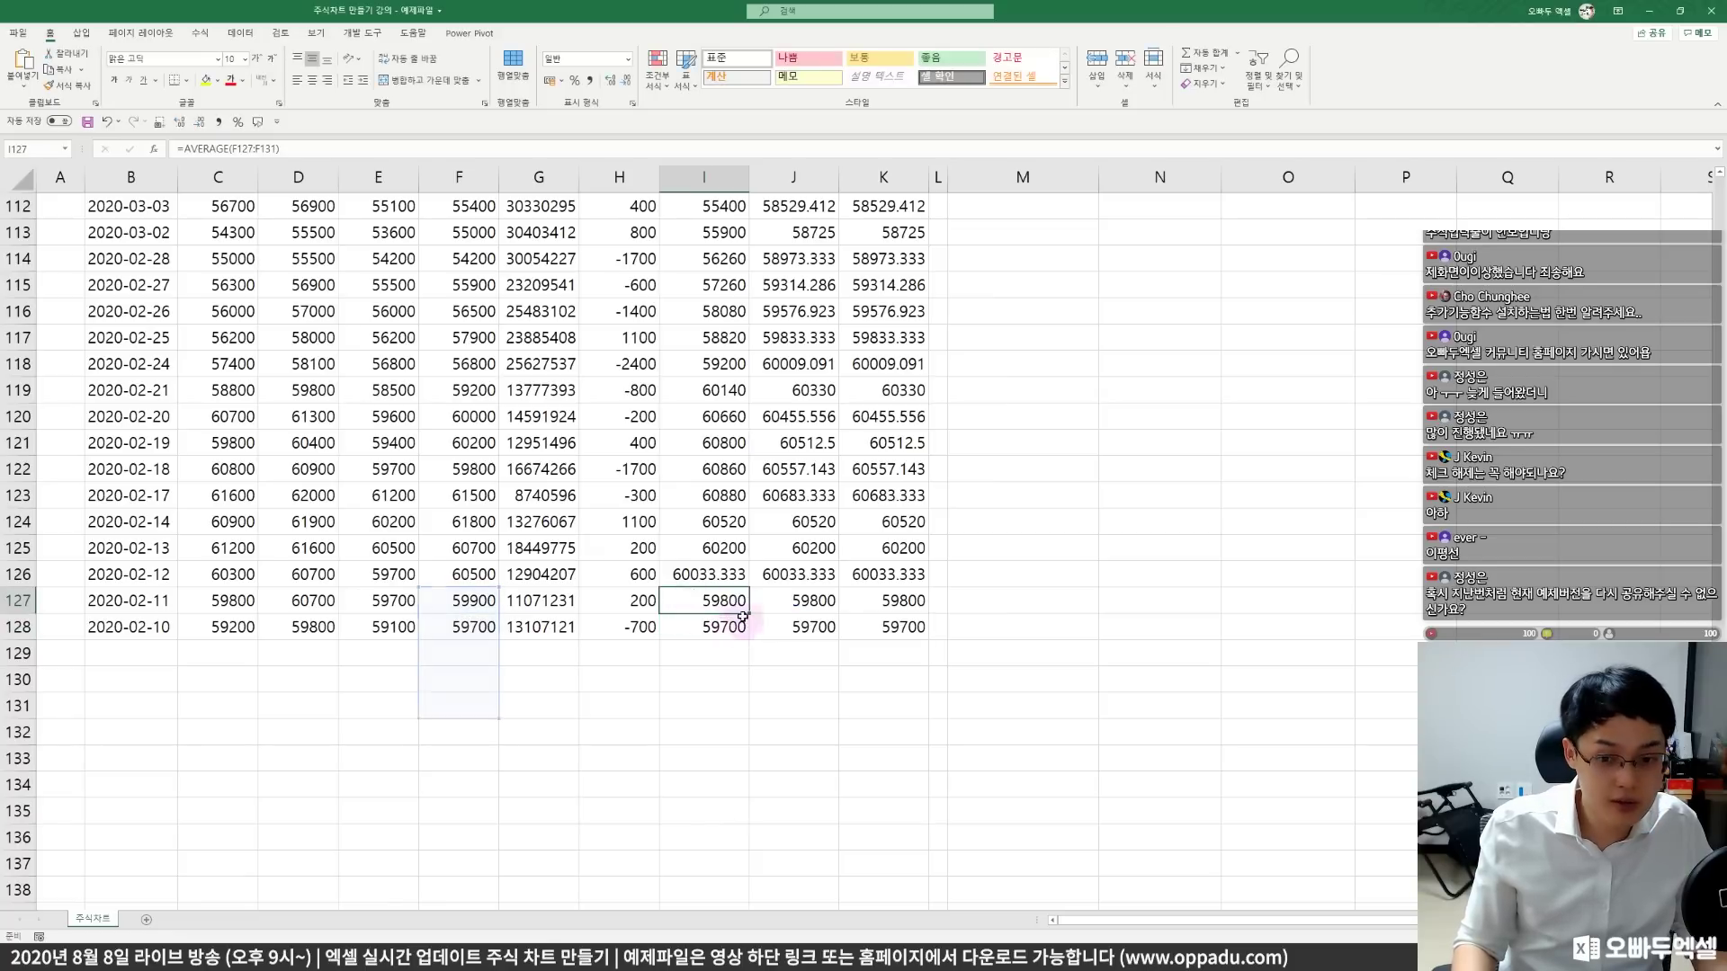
pyautogui.moveTo(704, 550); pyautogui.dragTo(705, 621)
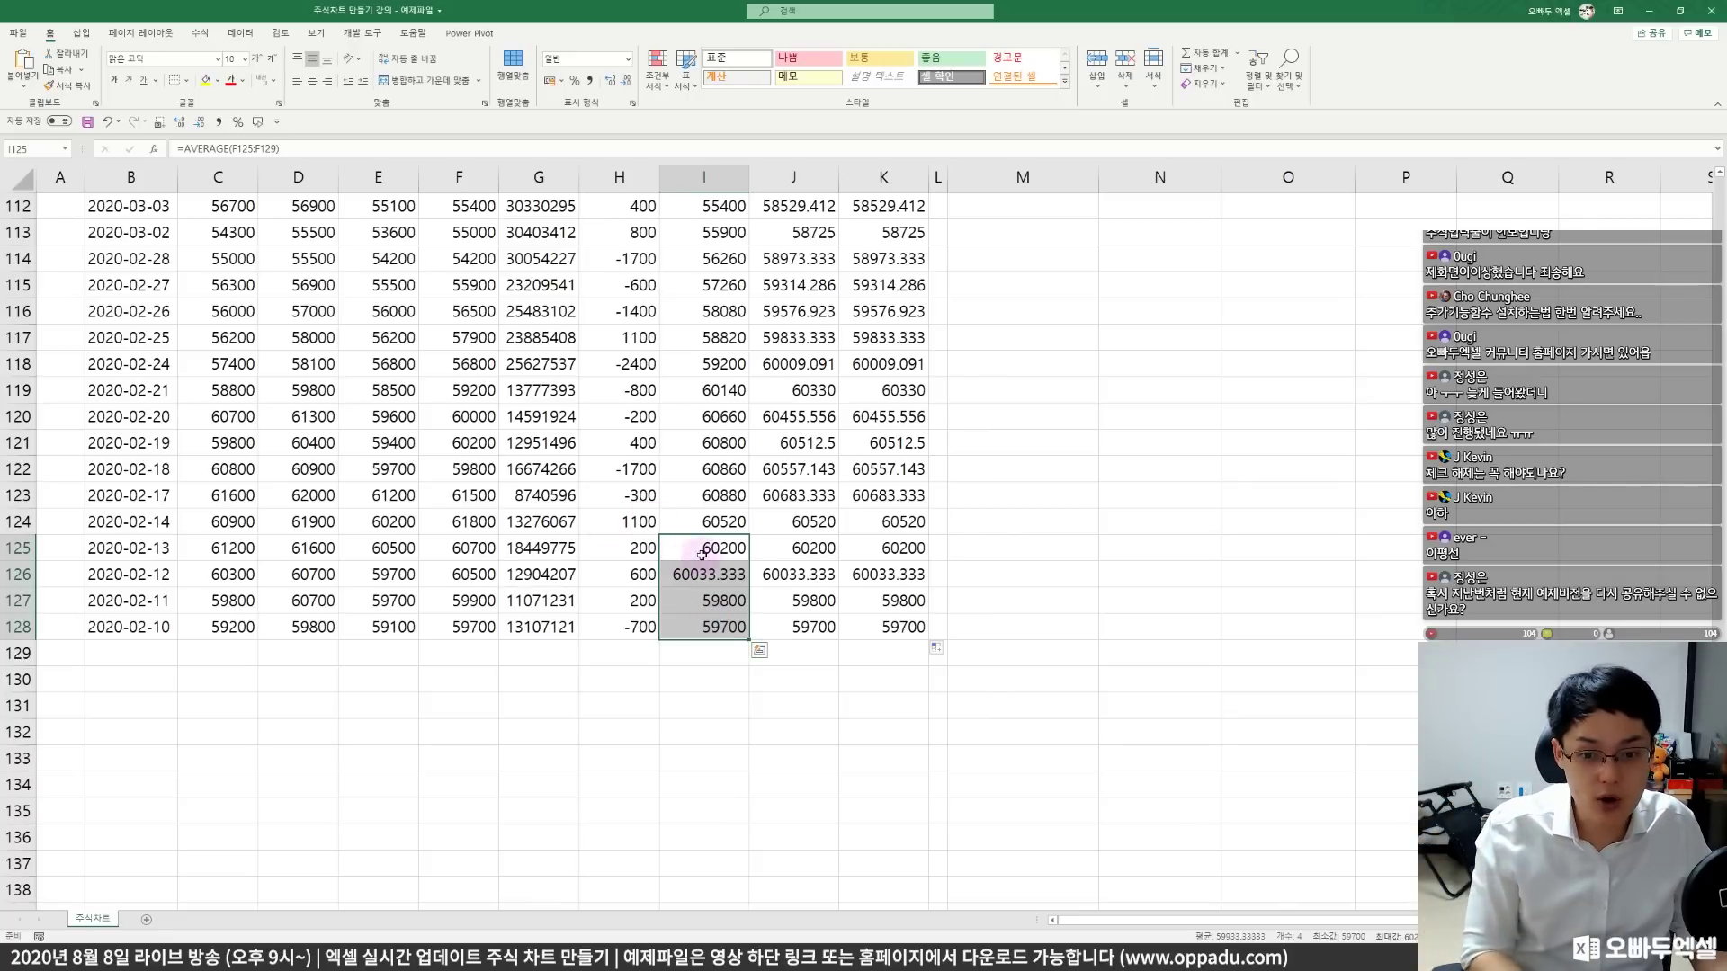
pyautogui.moveTo(706, 553); pyautogui.dragTo(719, 621)
pyautogui.press('Delete')
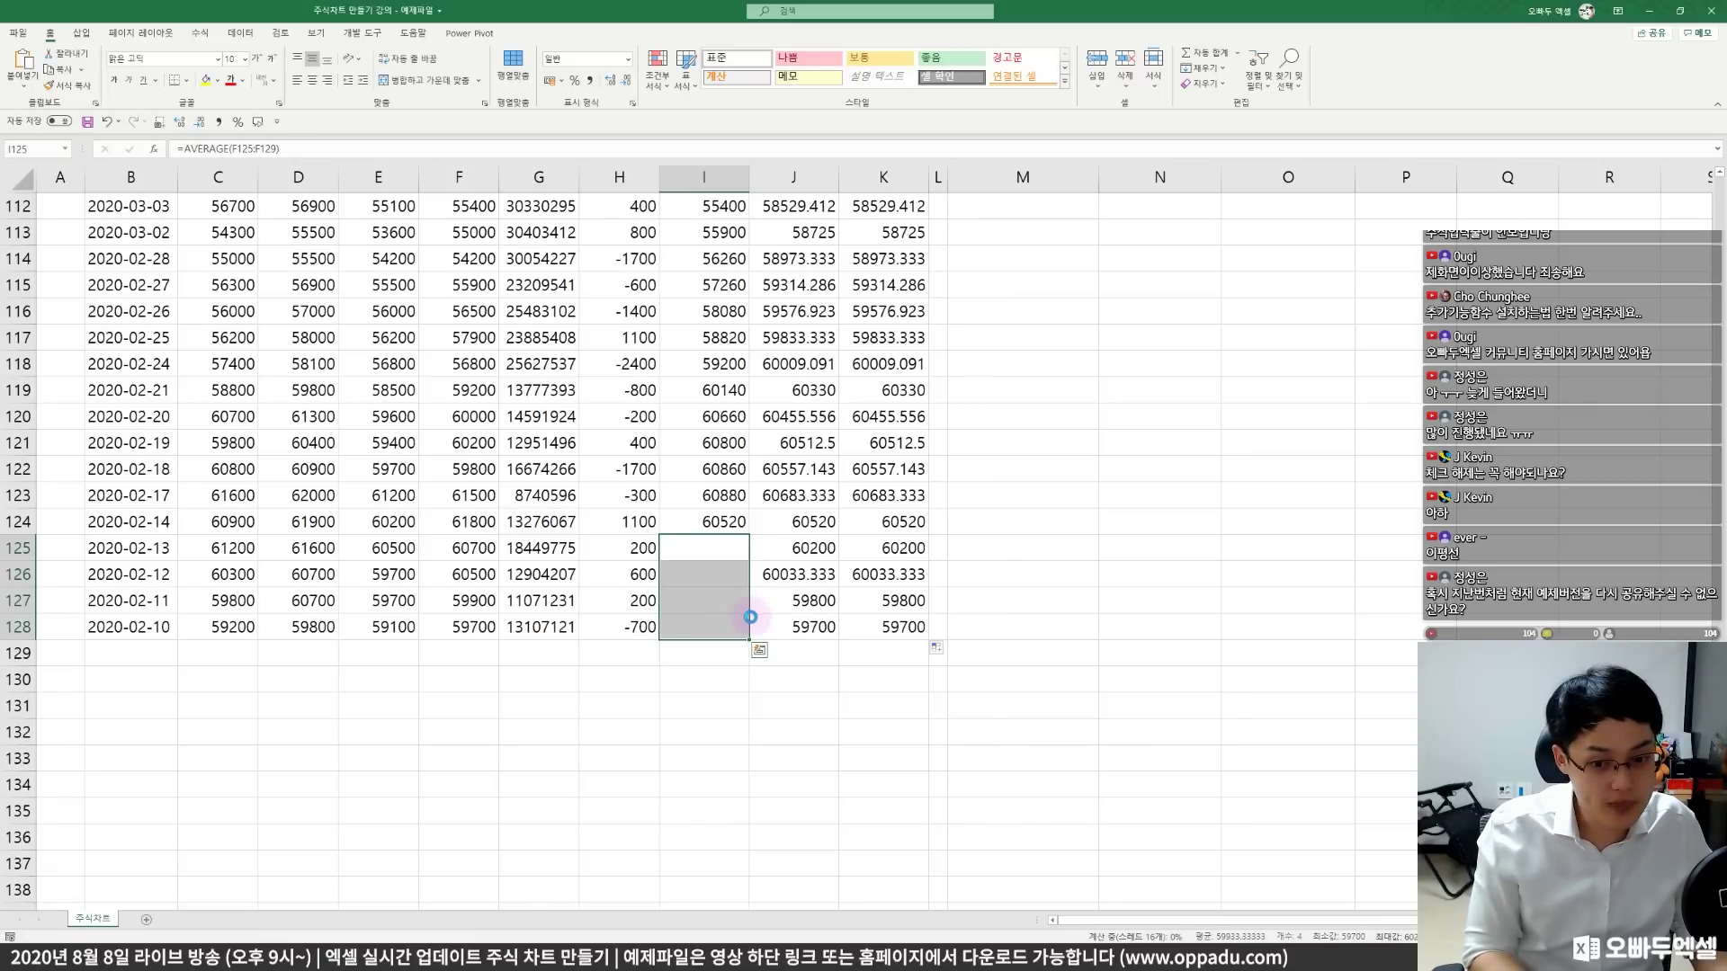
# - Clear the incomplete 20-day averages in J110:J128 and the last 59 rows of 60-day averages, K70:K128
pyautogui.moveTo(782, 628); pyautogui.dragTo(790, 299)
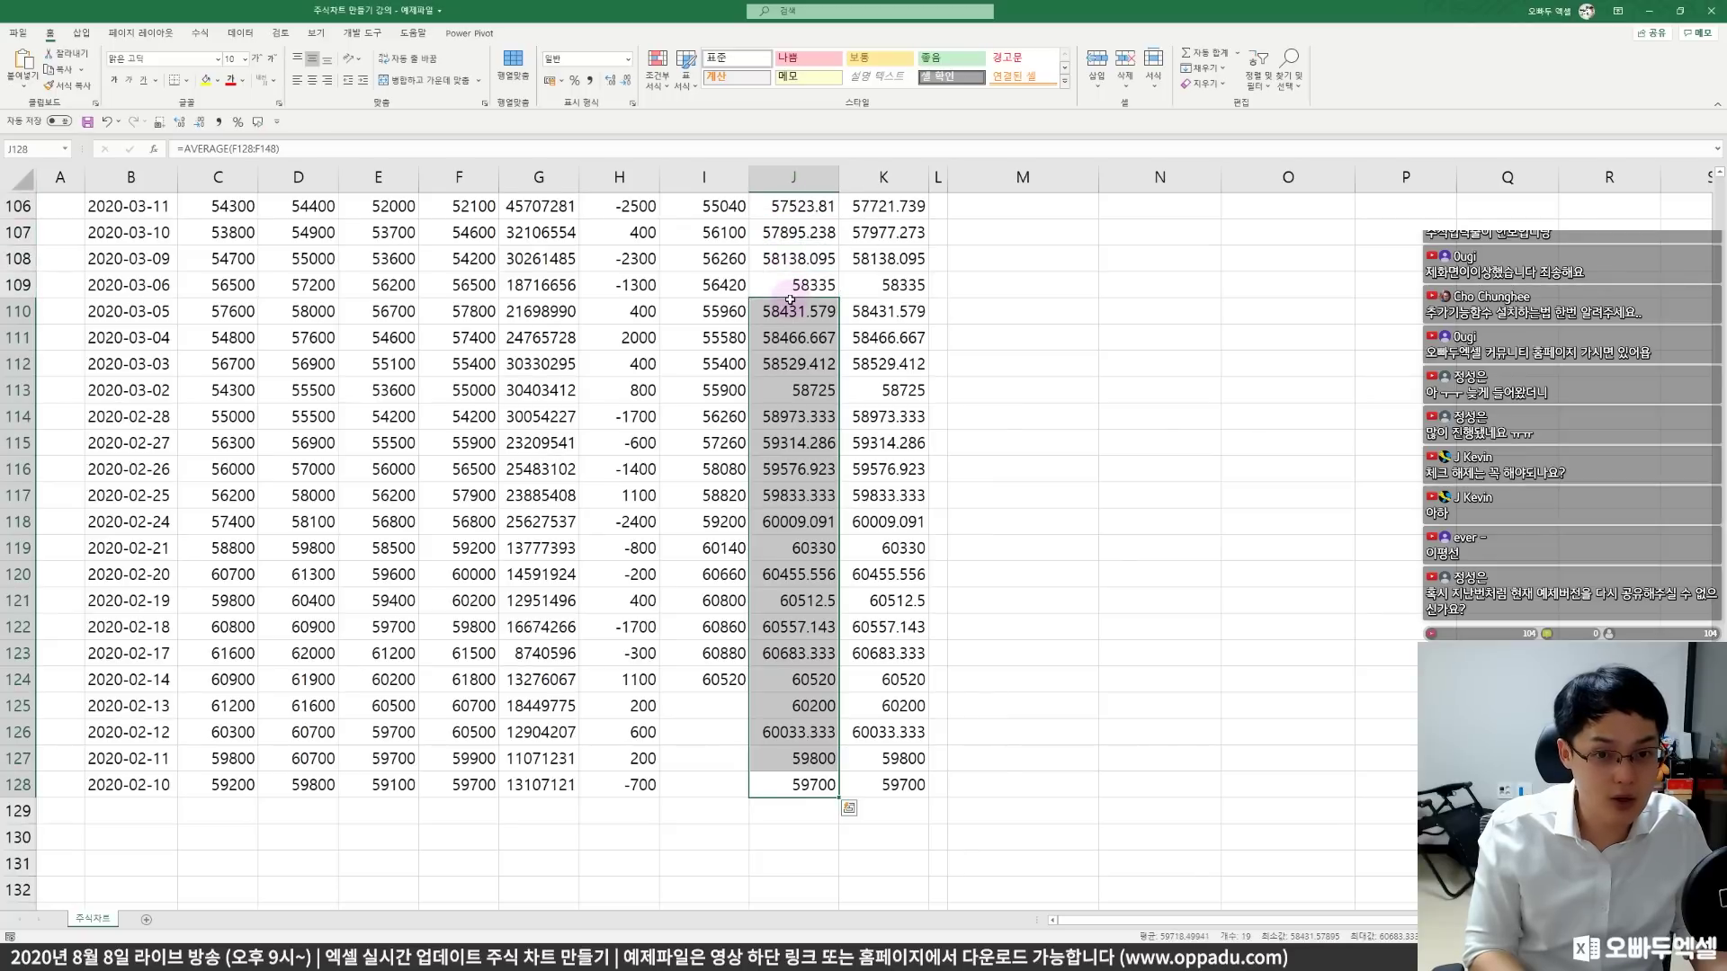
pyautogui.press('Delete')
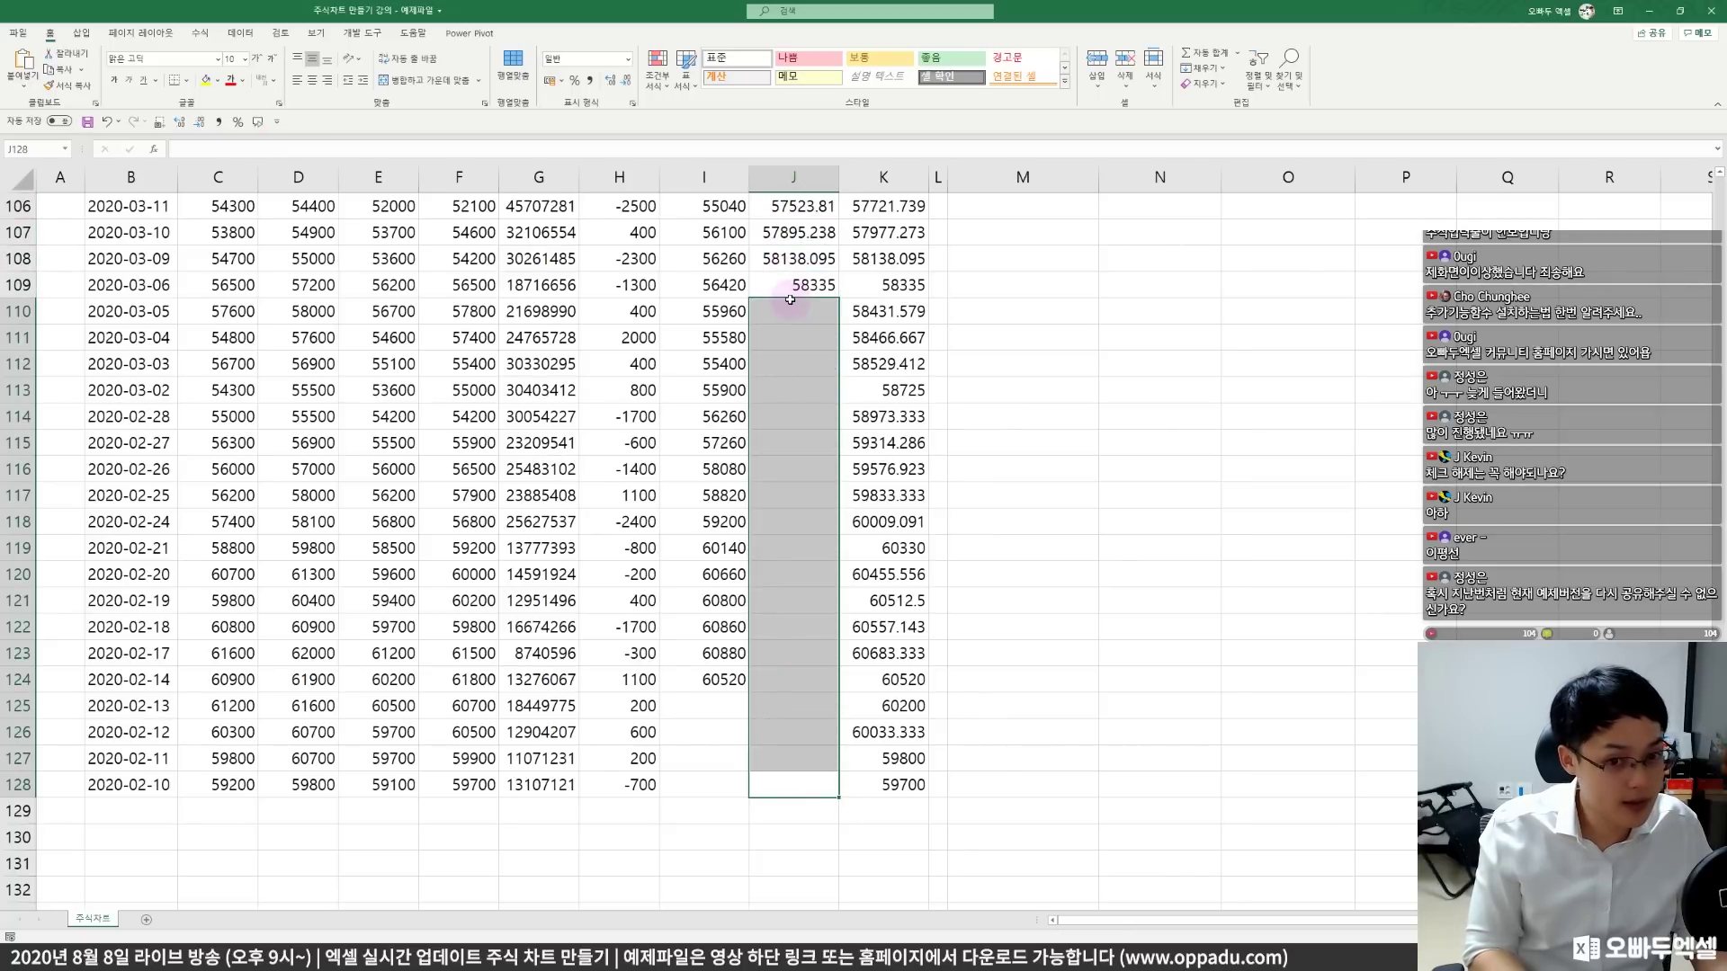
pyautogui.moveTo(900, 781); pyautogui.dragTo(910, 623)
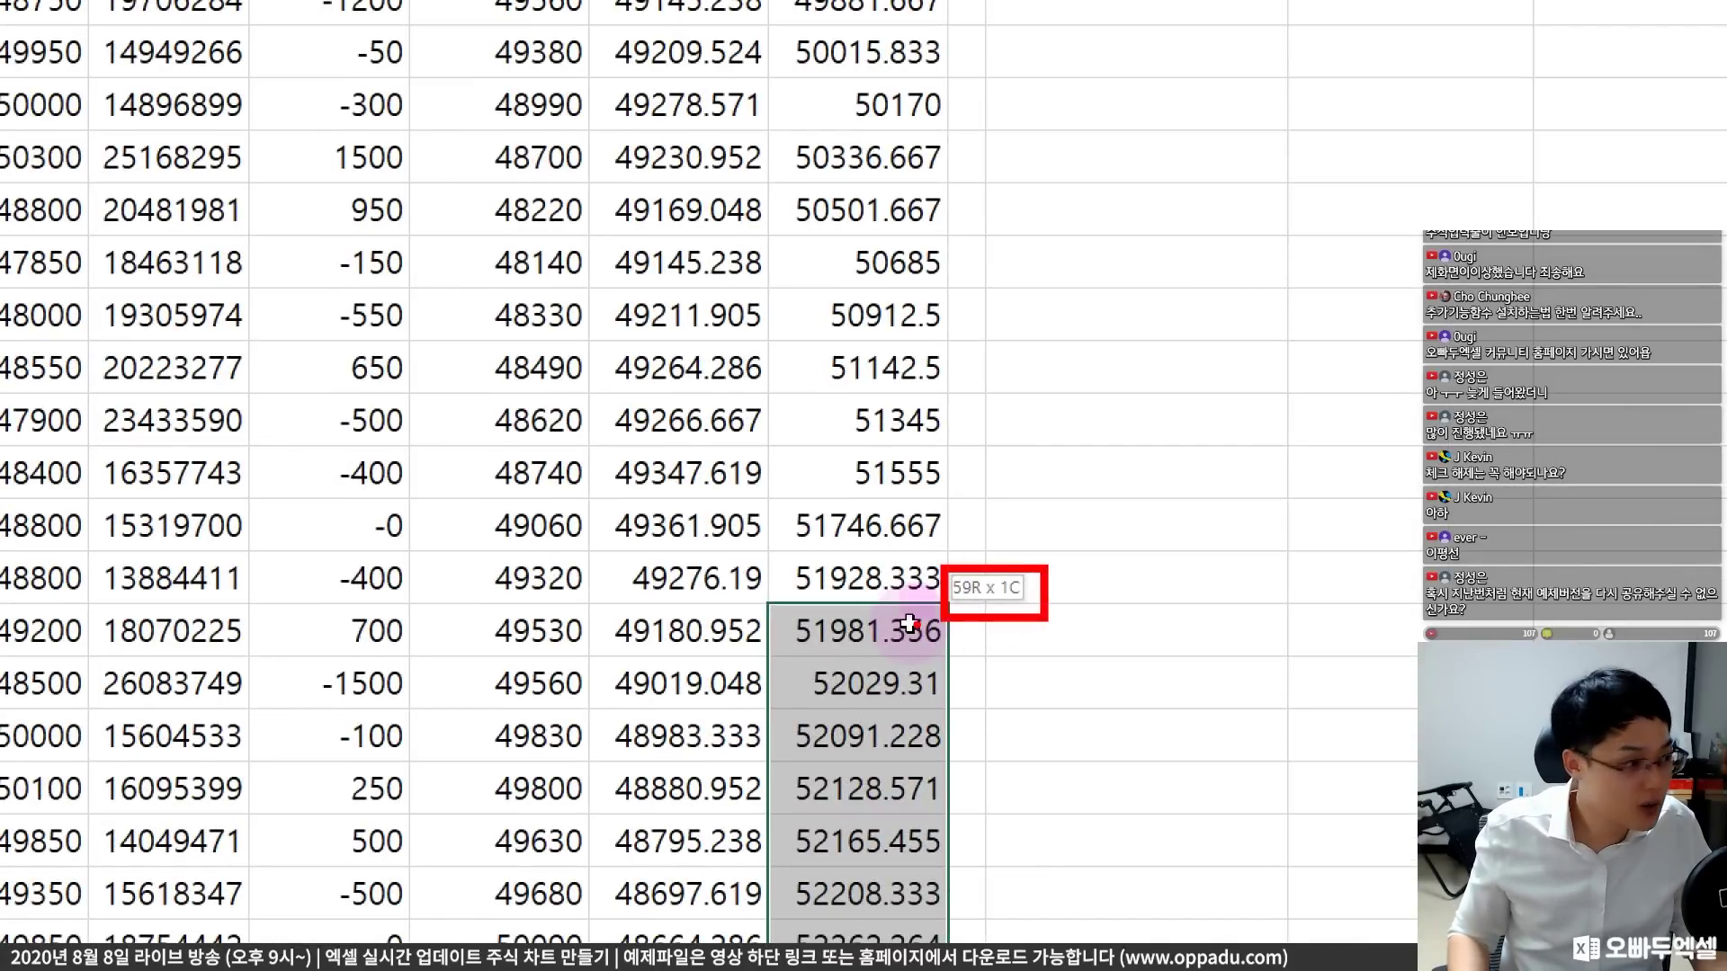
pyautogui.moveTo(910, 623); pyautogui.dragTo(909, 627)
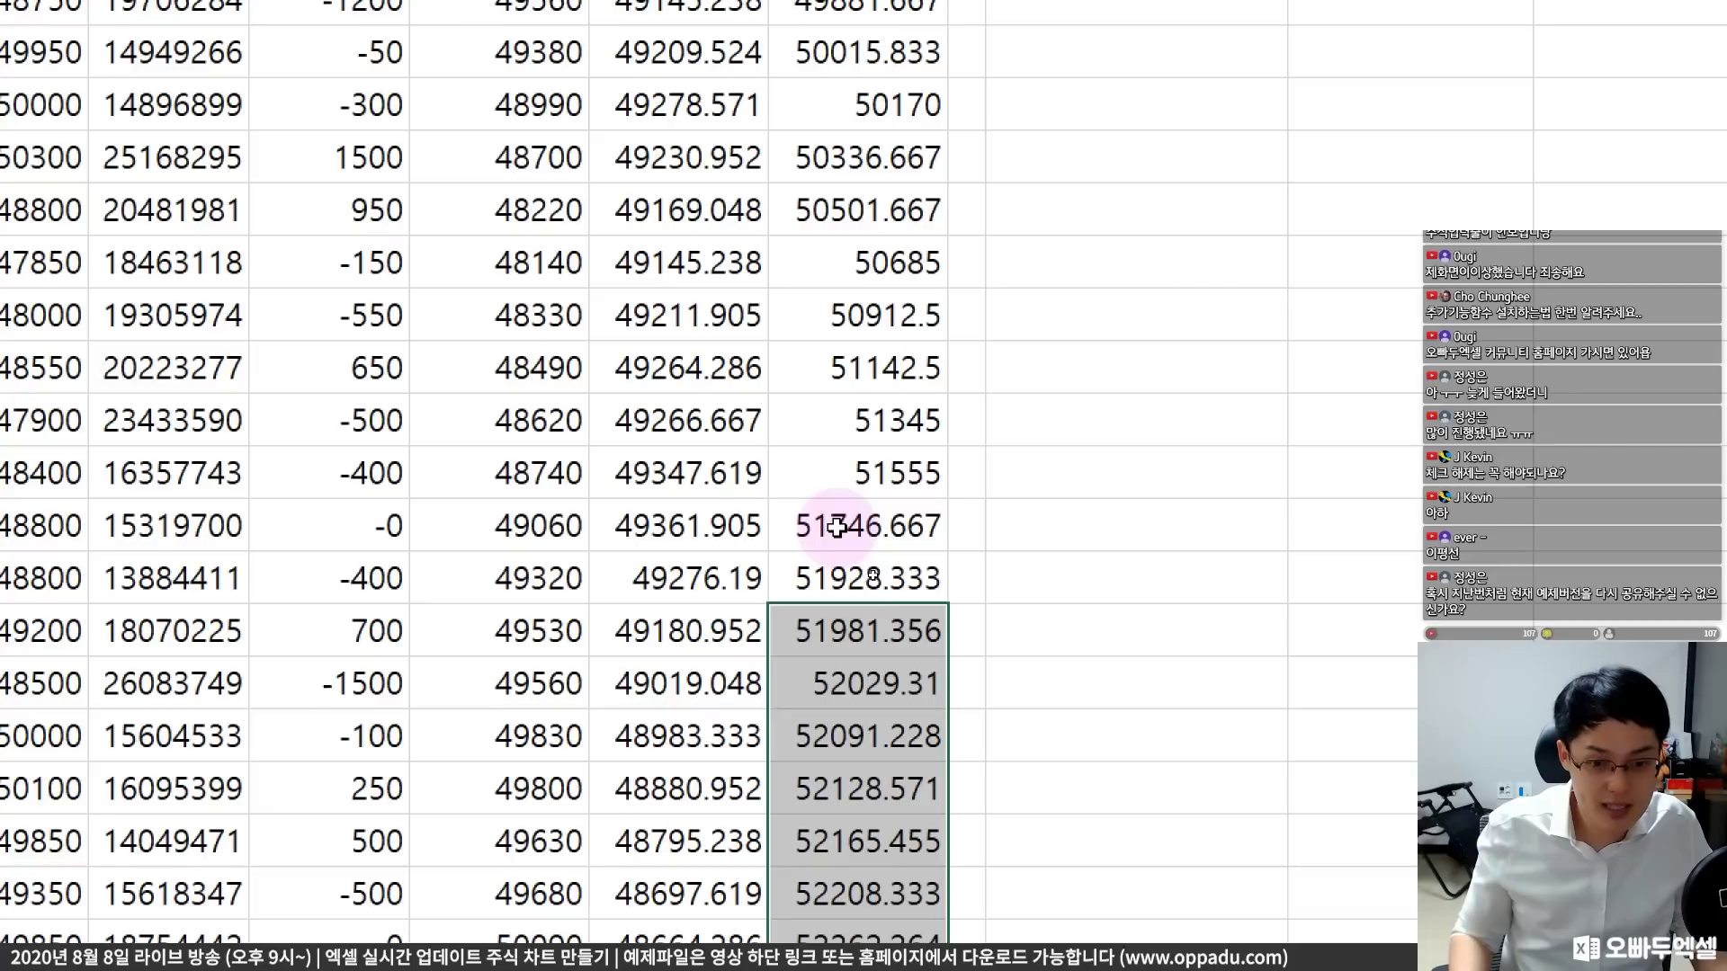
pyautogui.scroll(-20, 851, 659)
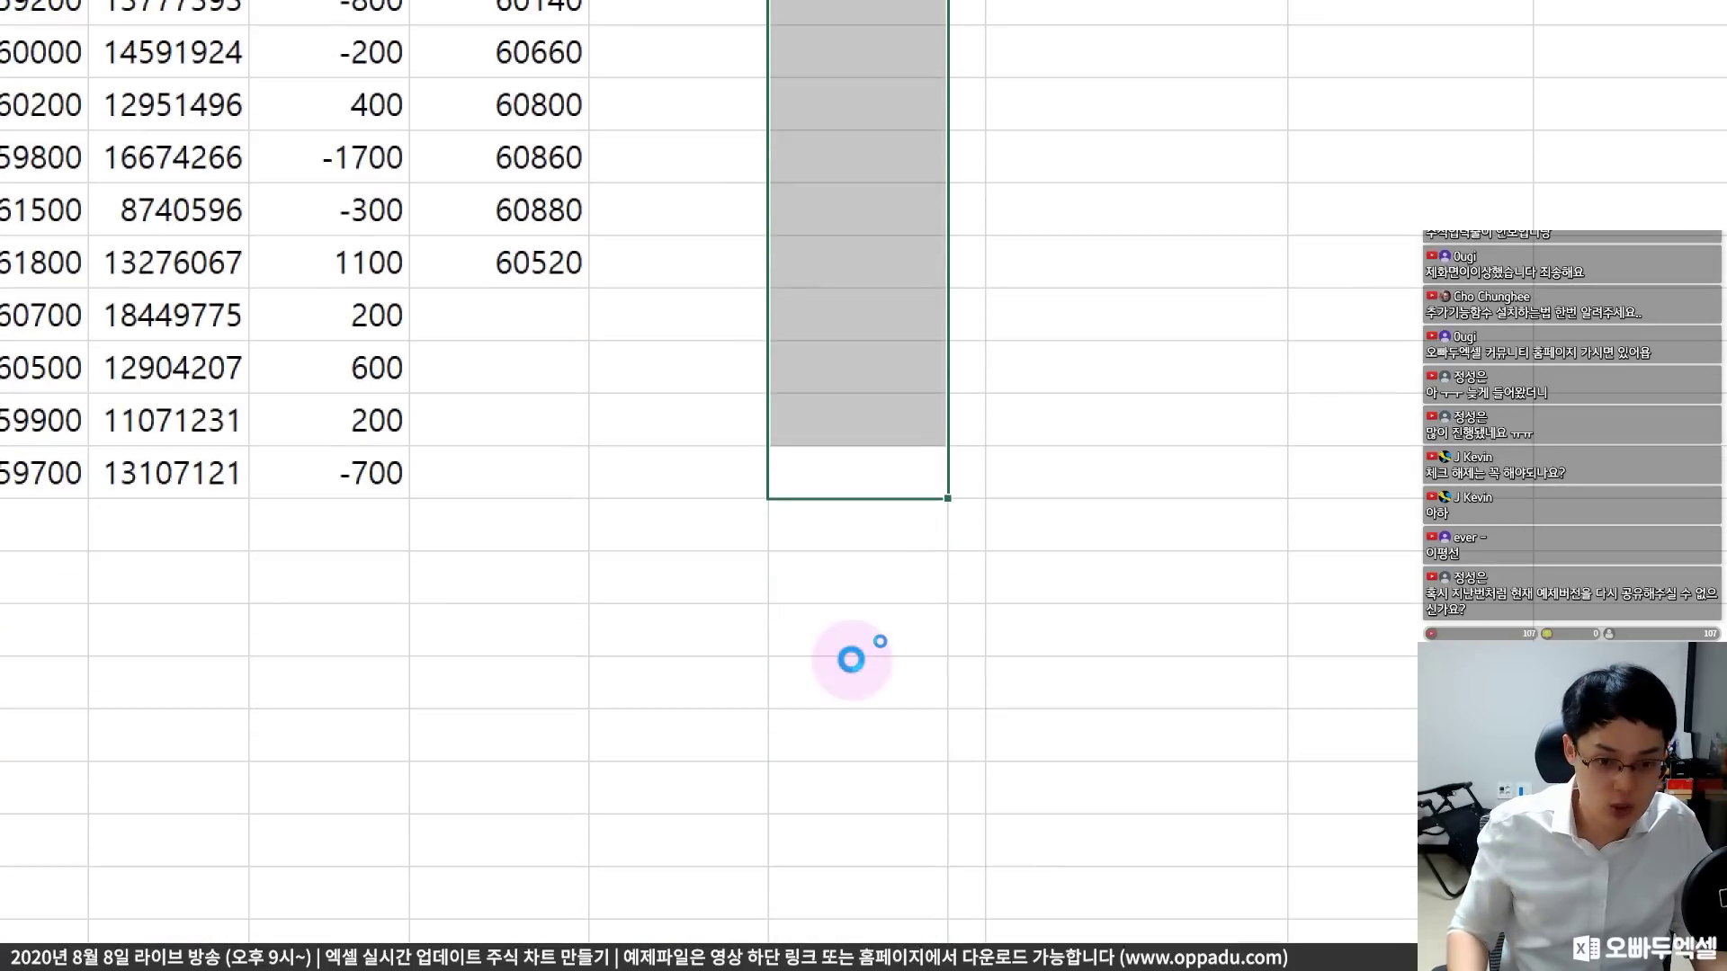
# - Review the moving average headers, the date column, and the order of the open, high, low and close columns
pyautogui.scroll(20, 851, 659)
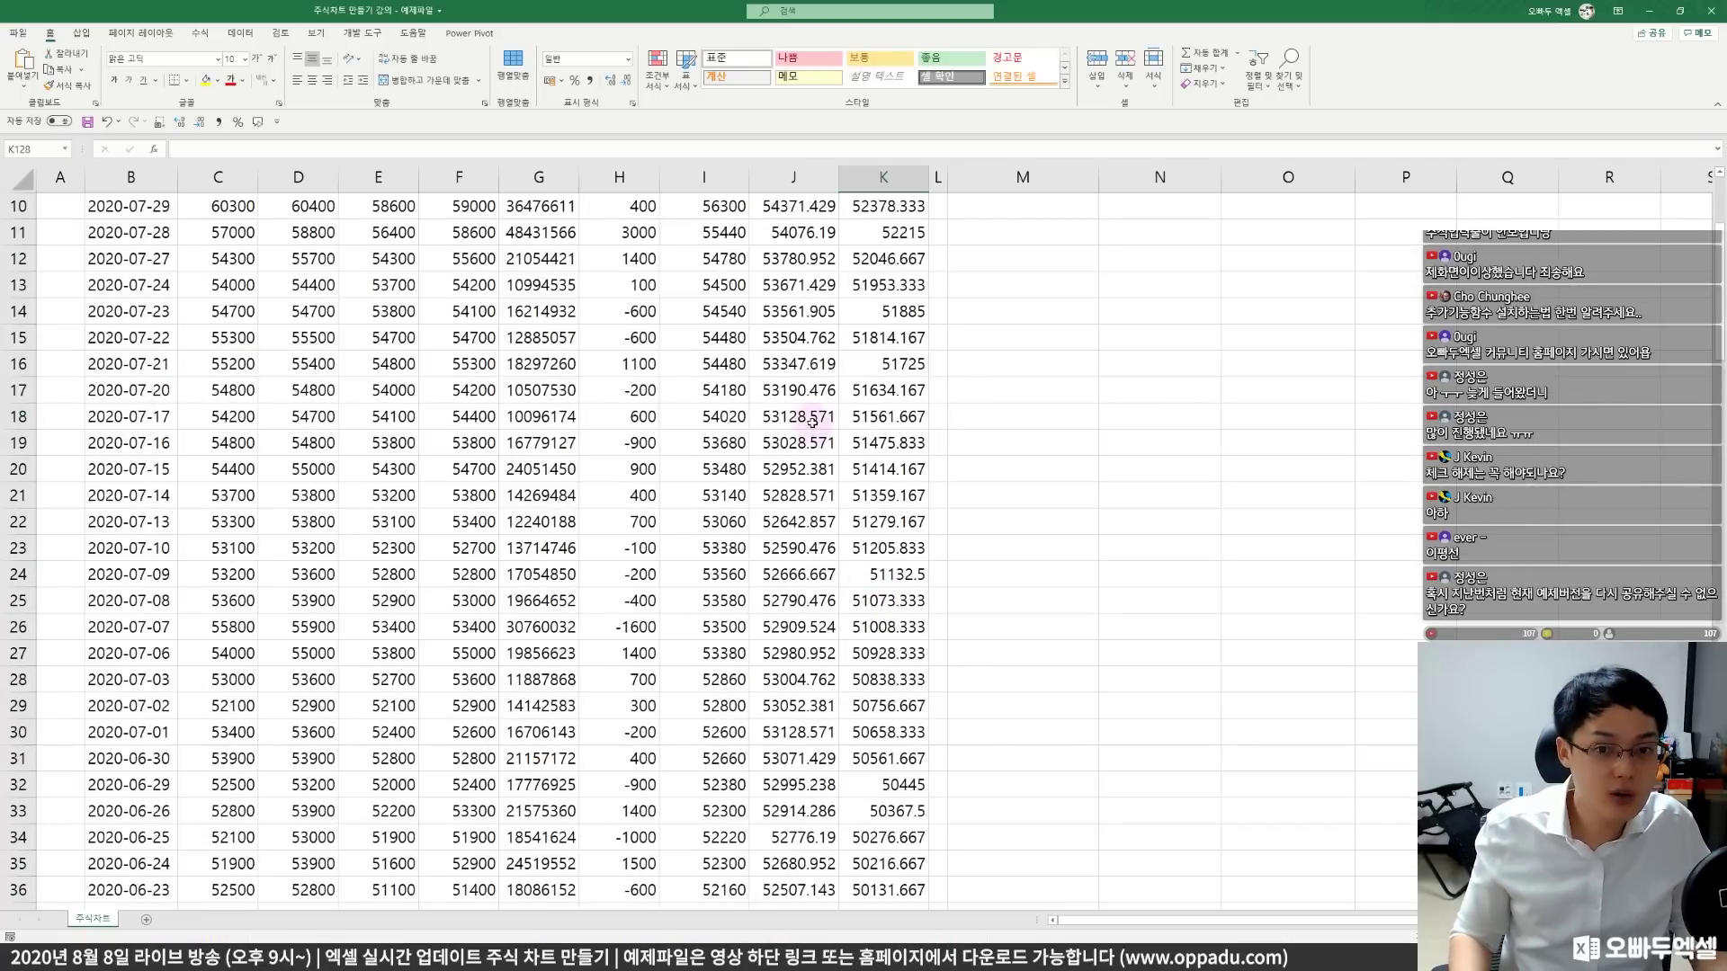
pyautogui.scroll(3, 707, 356)
pyautogui.scroll(3, 739, 322)
pyautogui.click(781, 232)
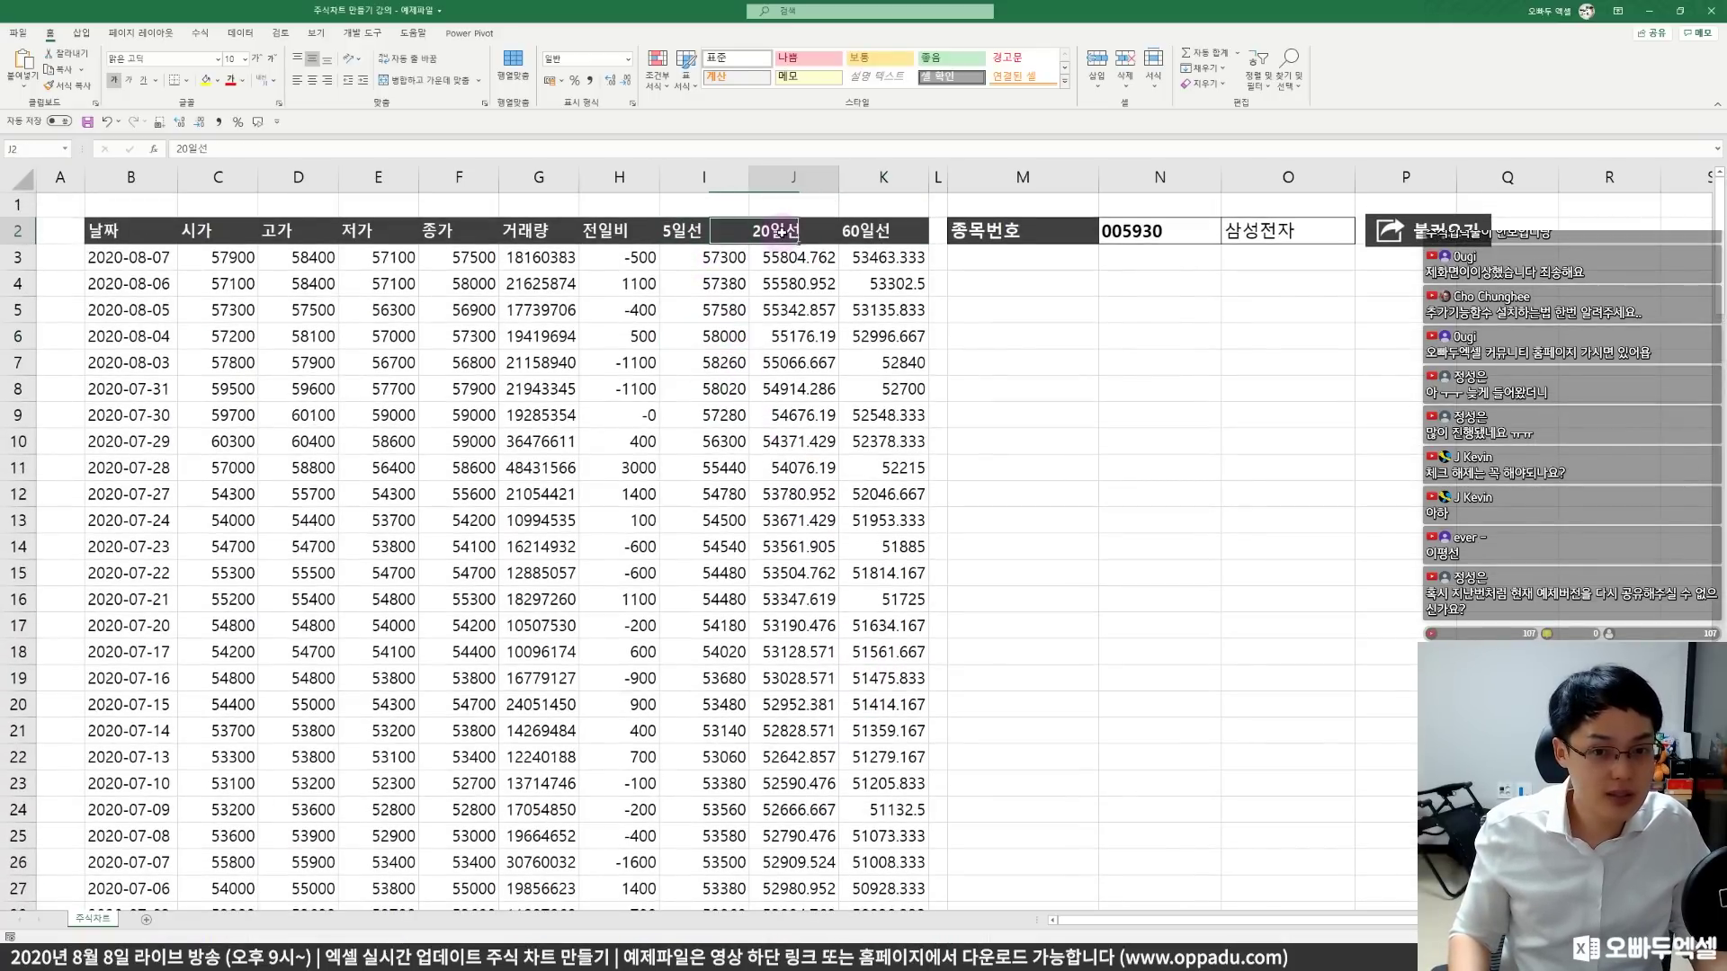
pyautogui.click(860, 233)
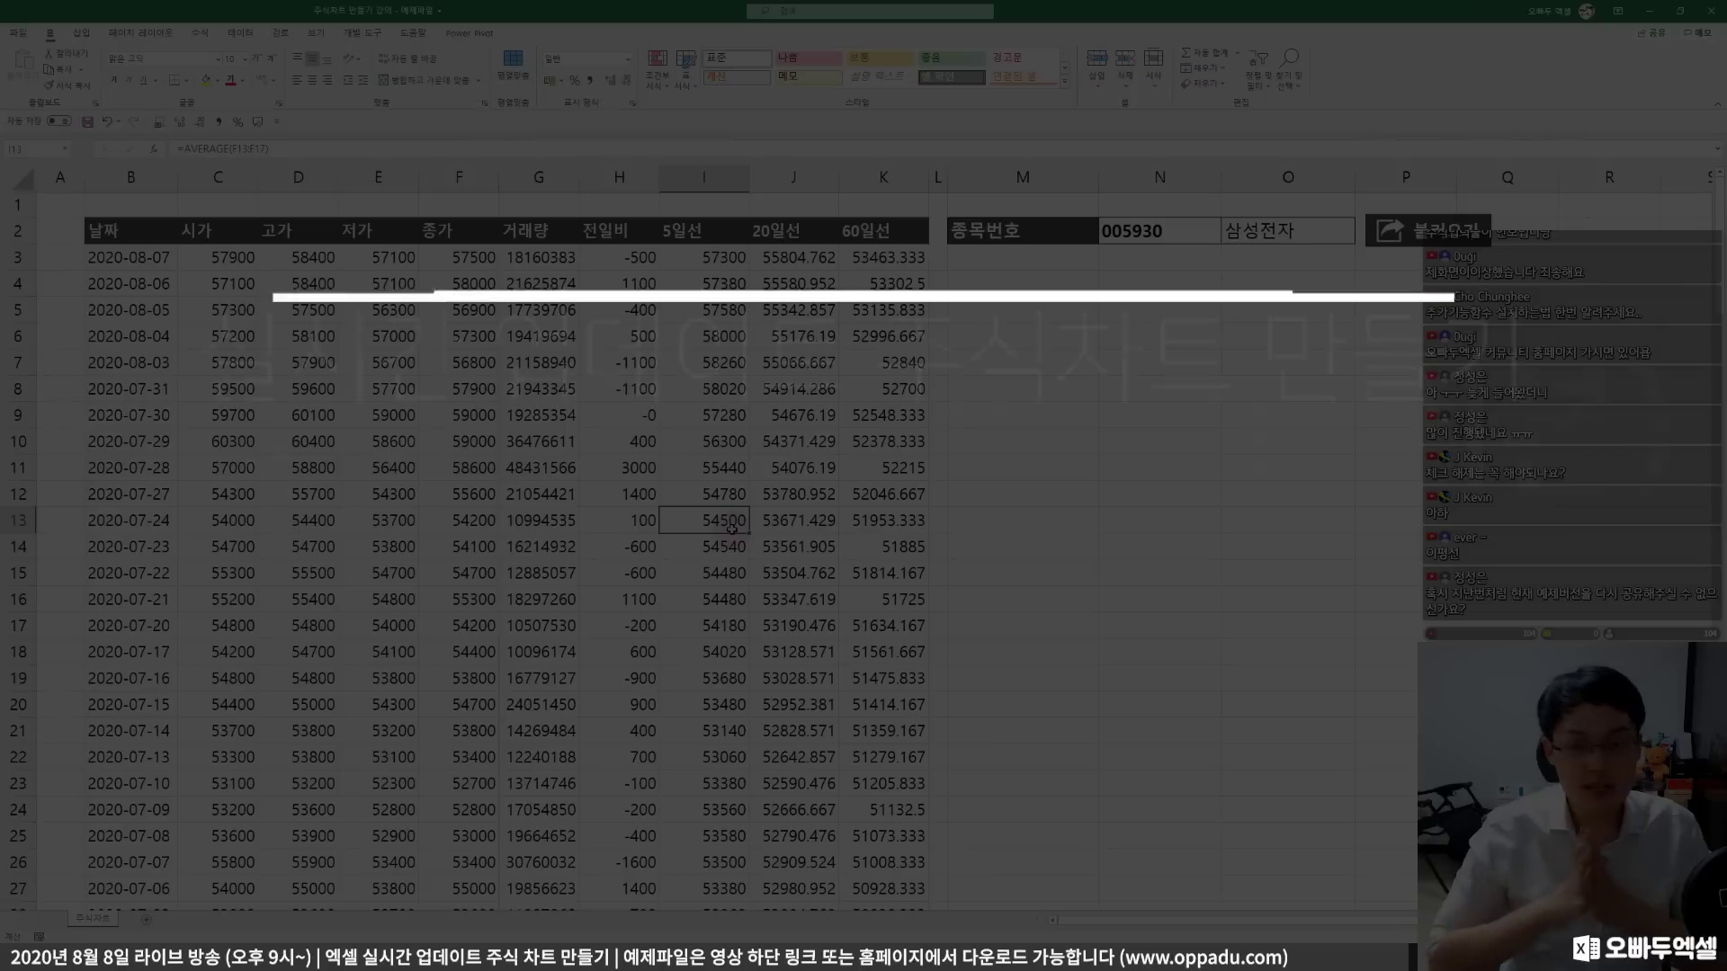
pyautogui.click(730, 527)
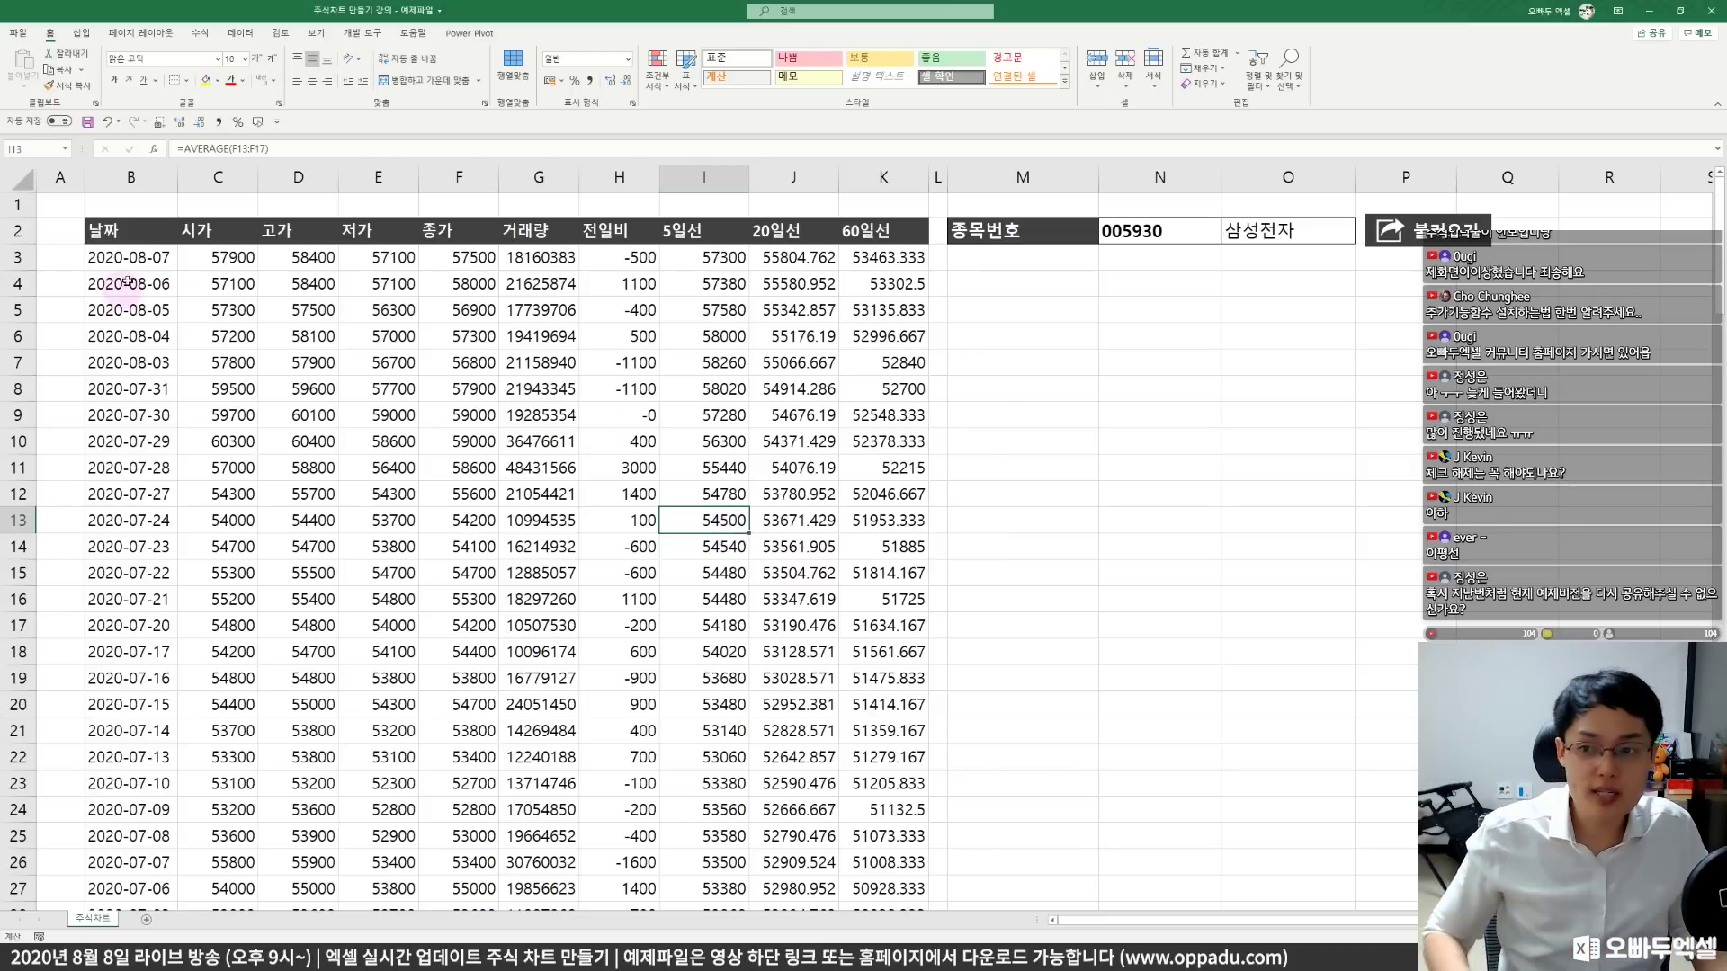
pyautogui.moveTo(130, 232); pyautogui.dragTo(128, 369)
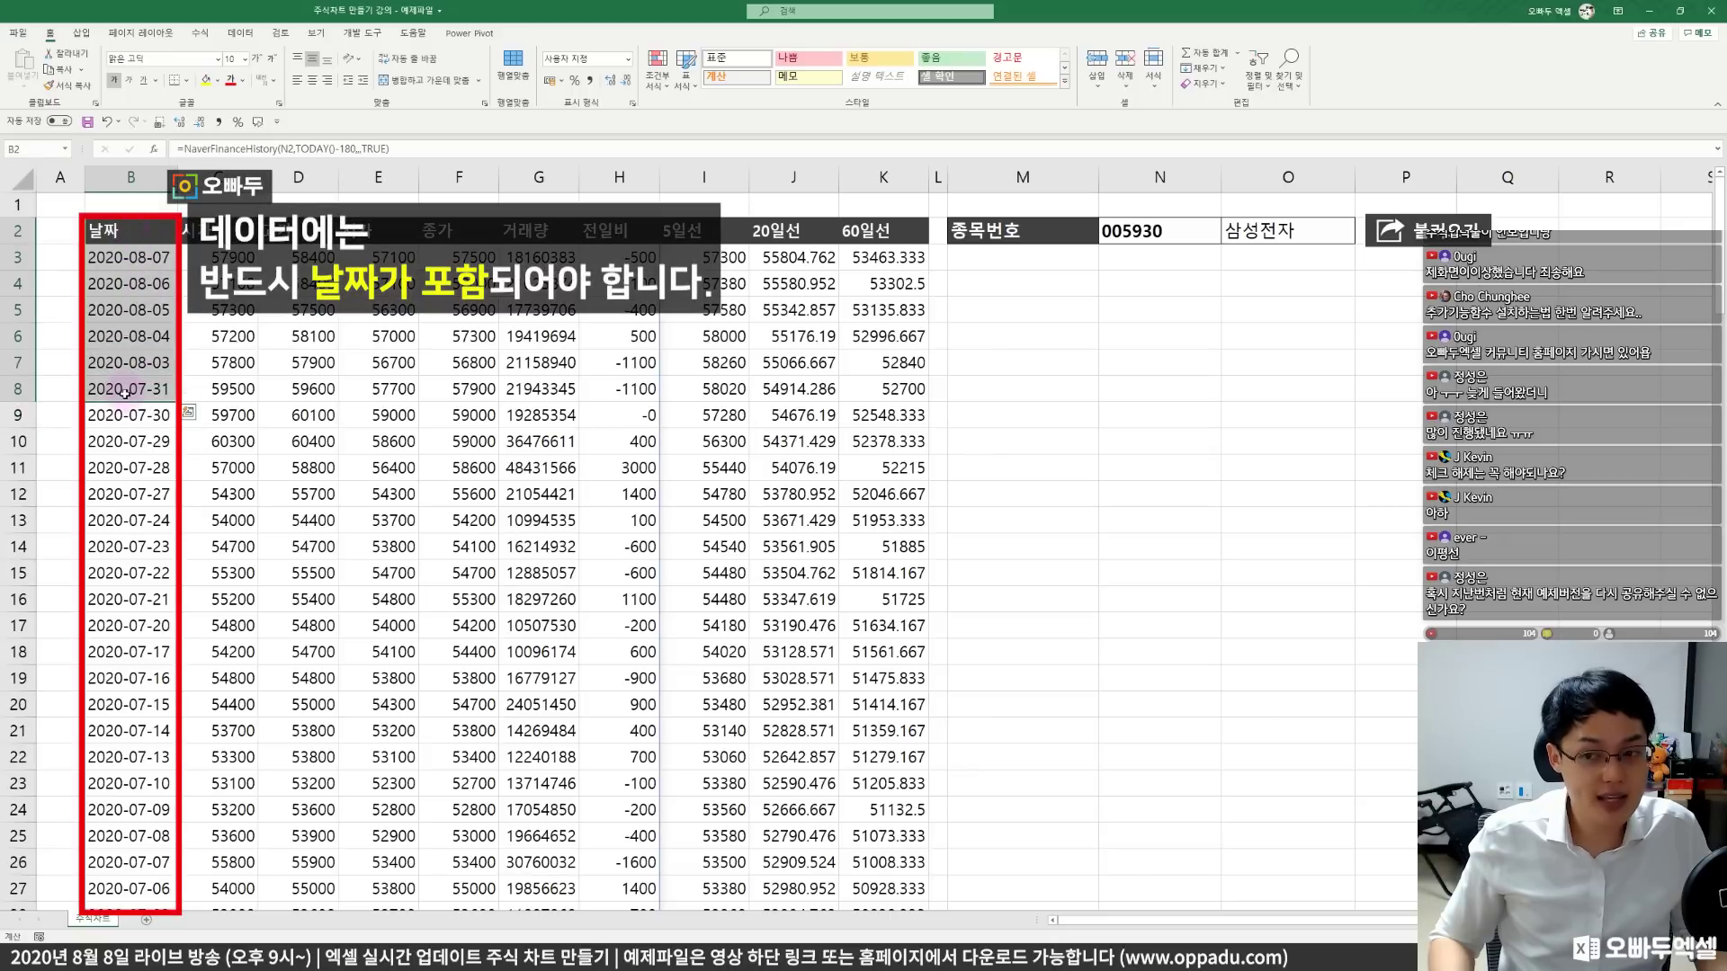
pyautogui.click(128, 365)
pyautogui.moveTo(141, 236); pyautogui.dragTo(134, 448)
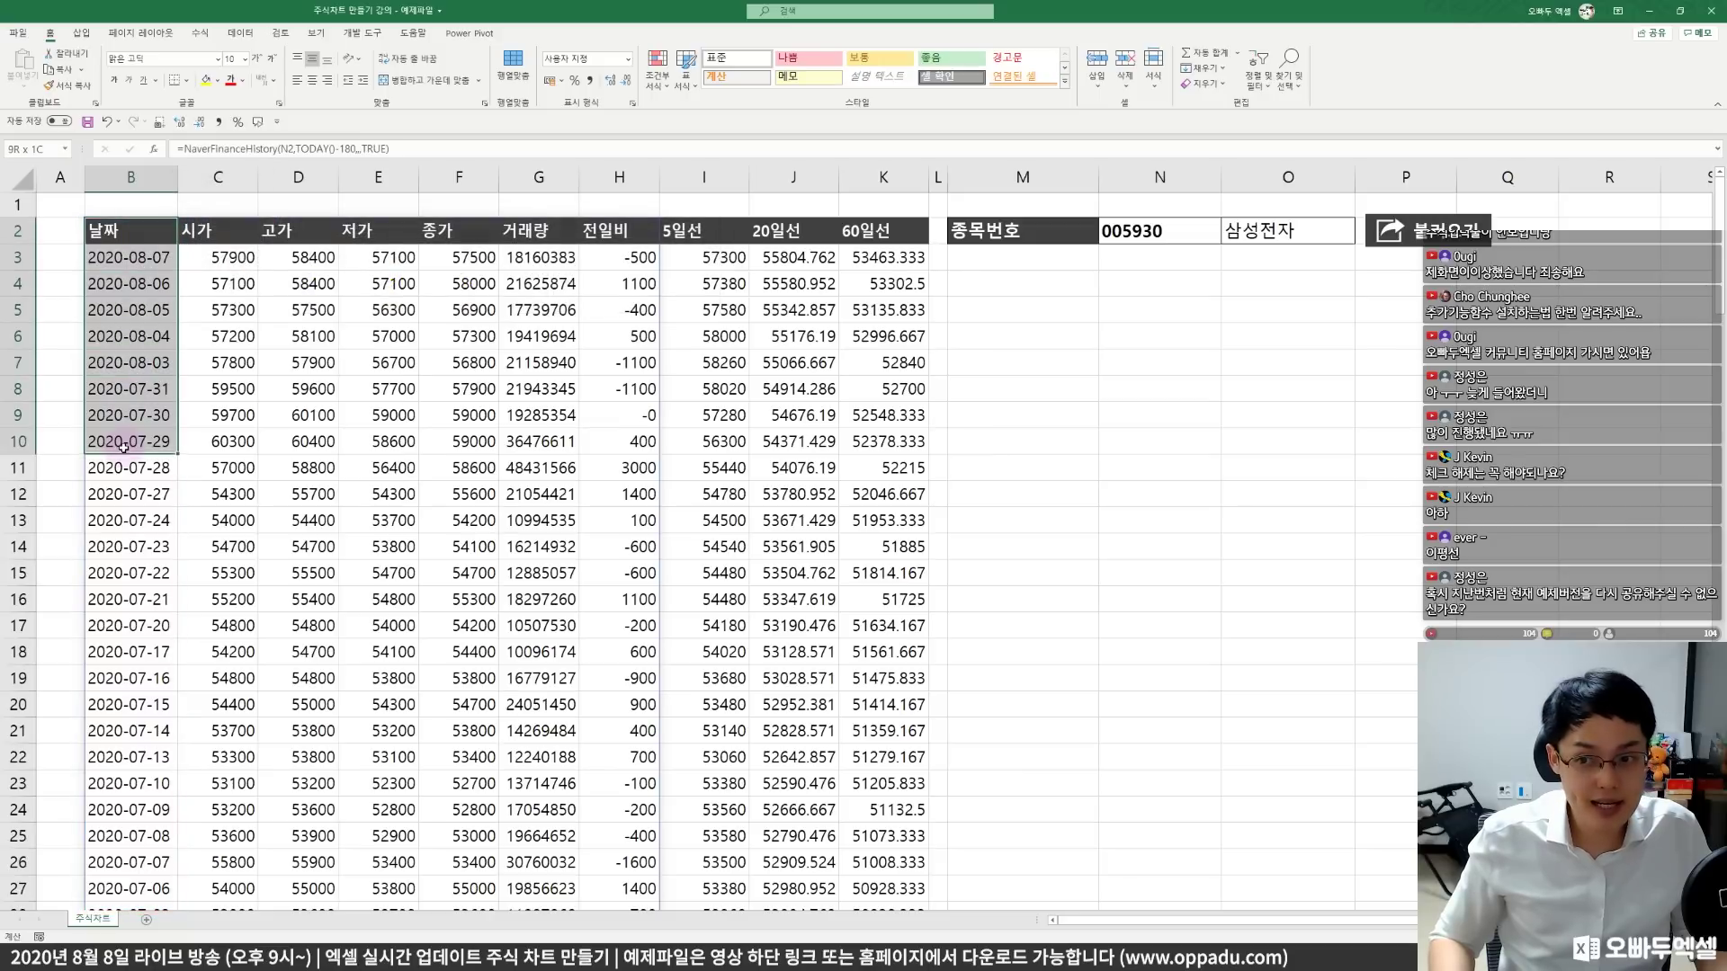
pyautogui.click(144, 387)
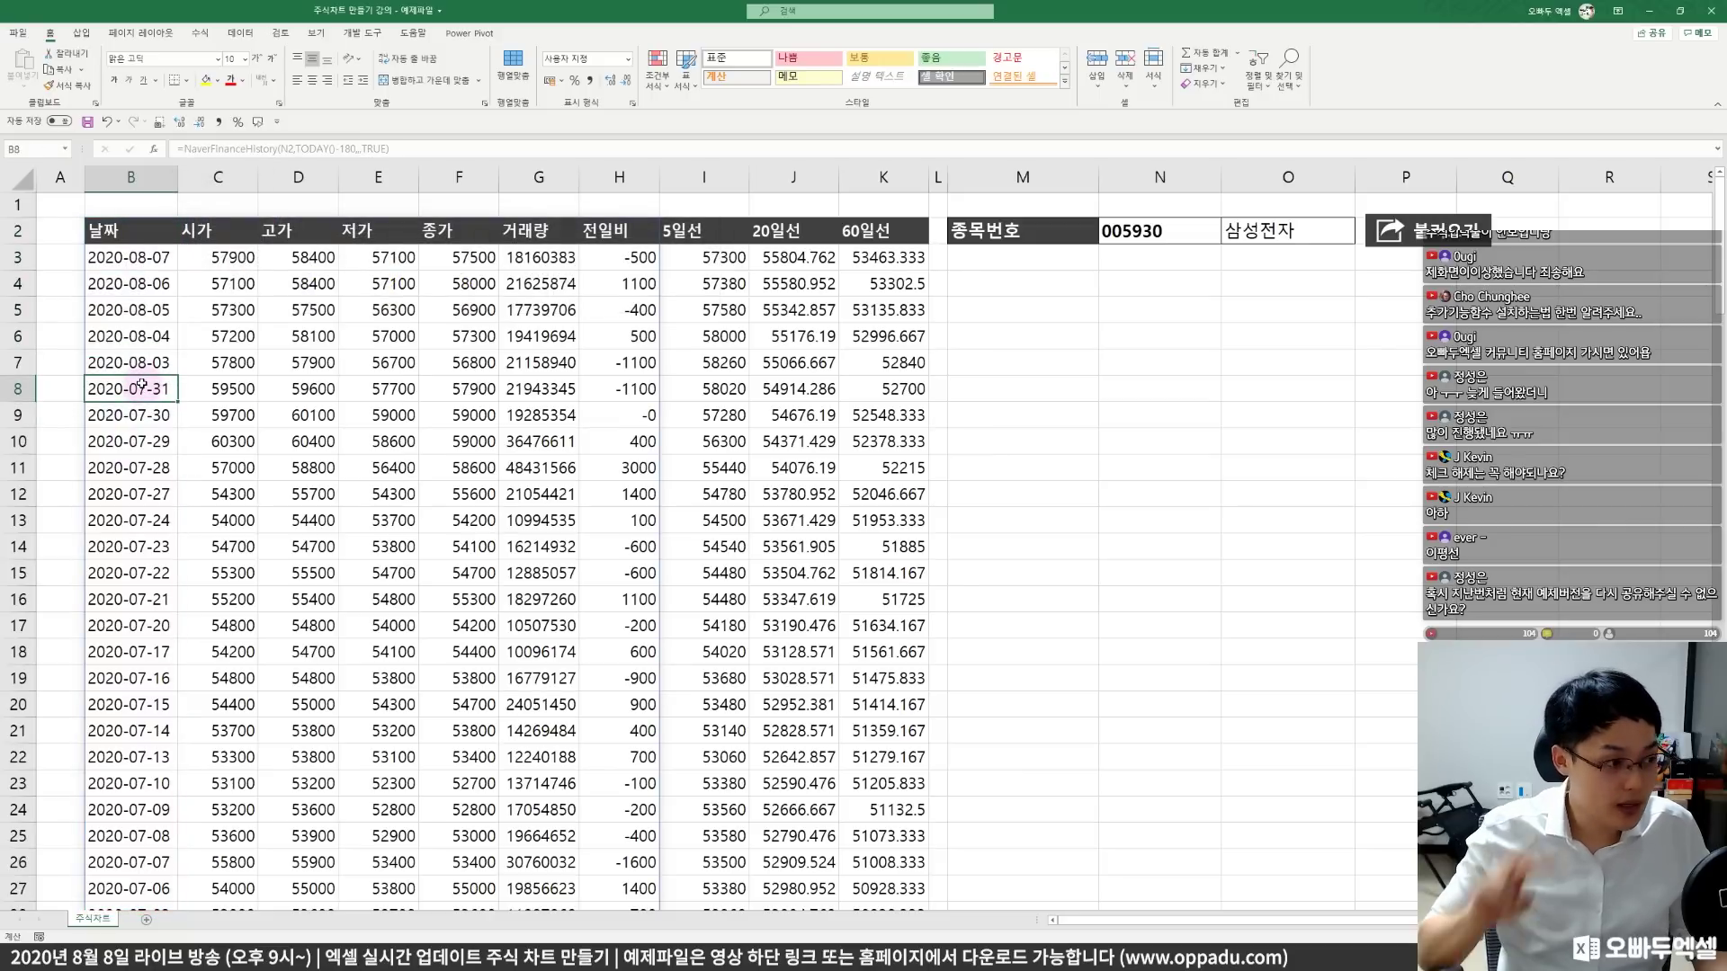
pyautogui.click(213, 231)
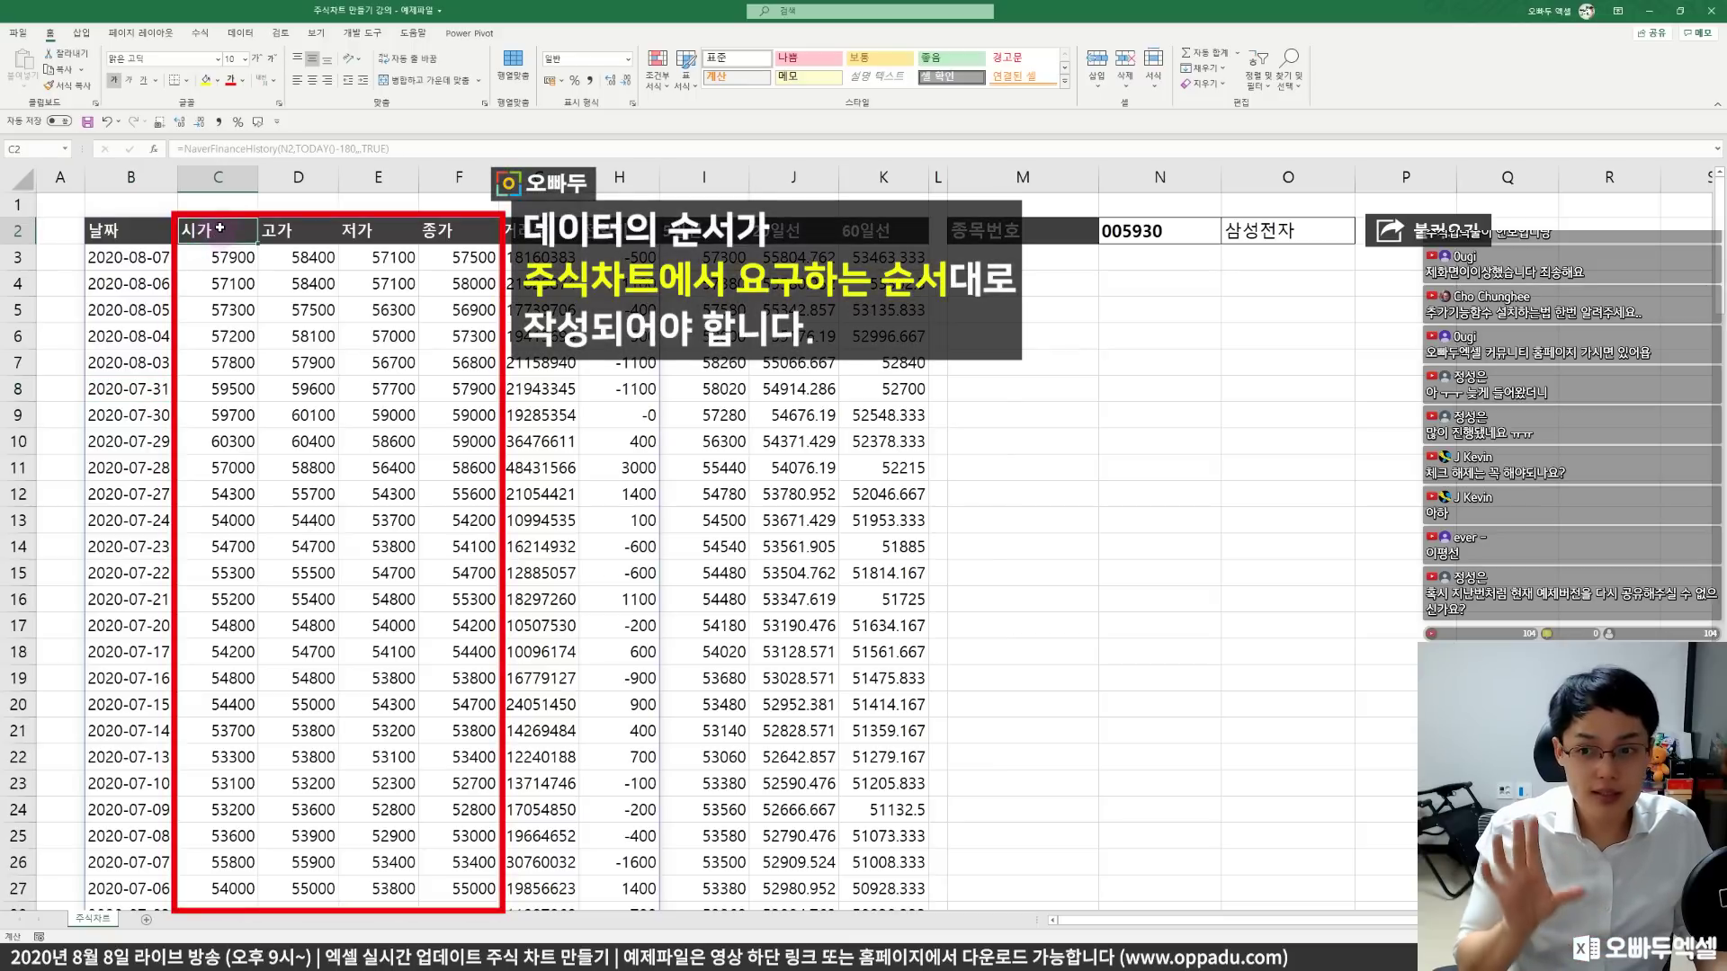
pyautogui.click(277, 231)
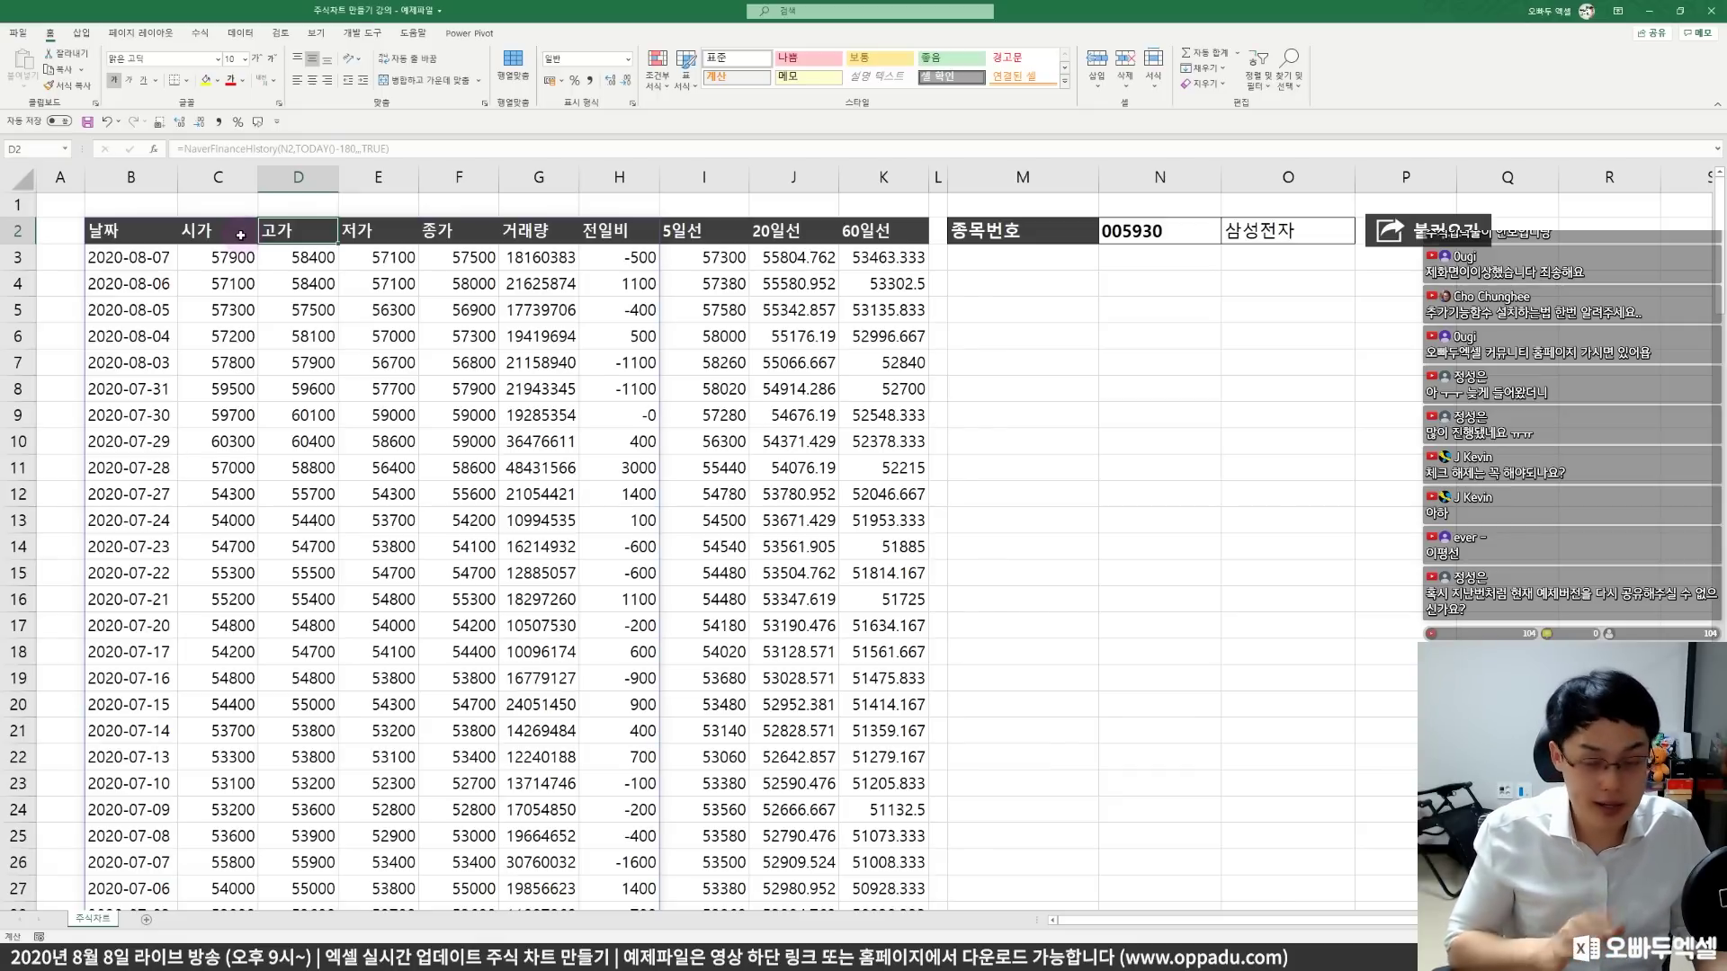
pyautogui.click(376, 308)
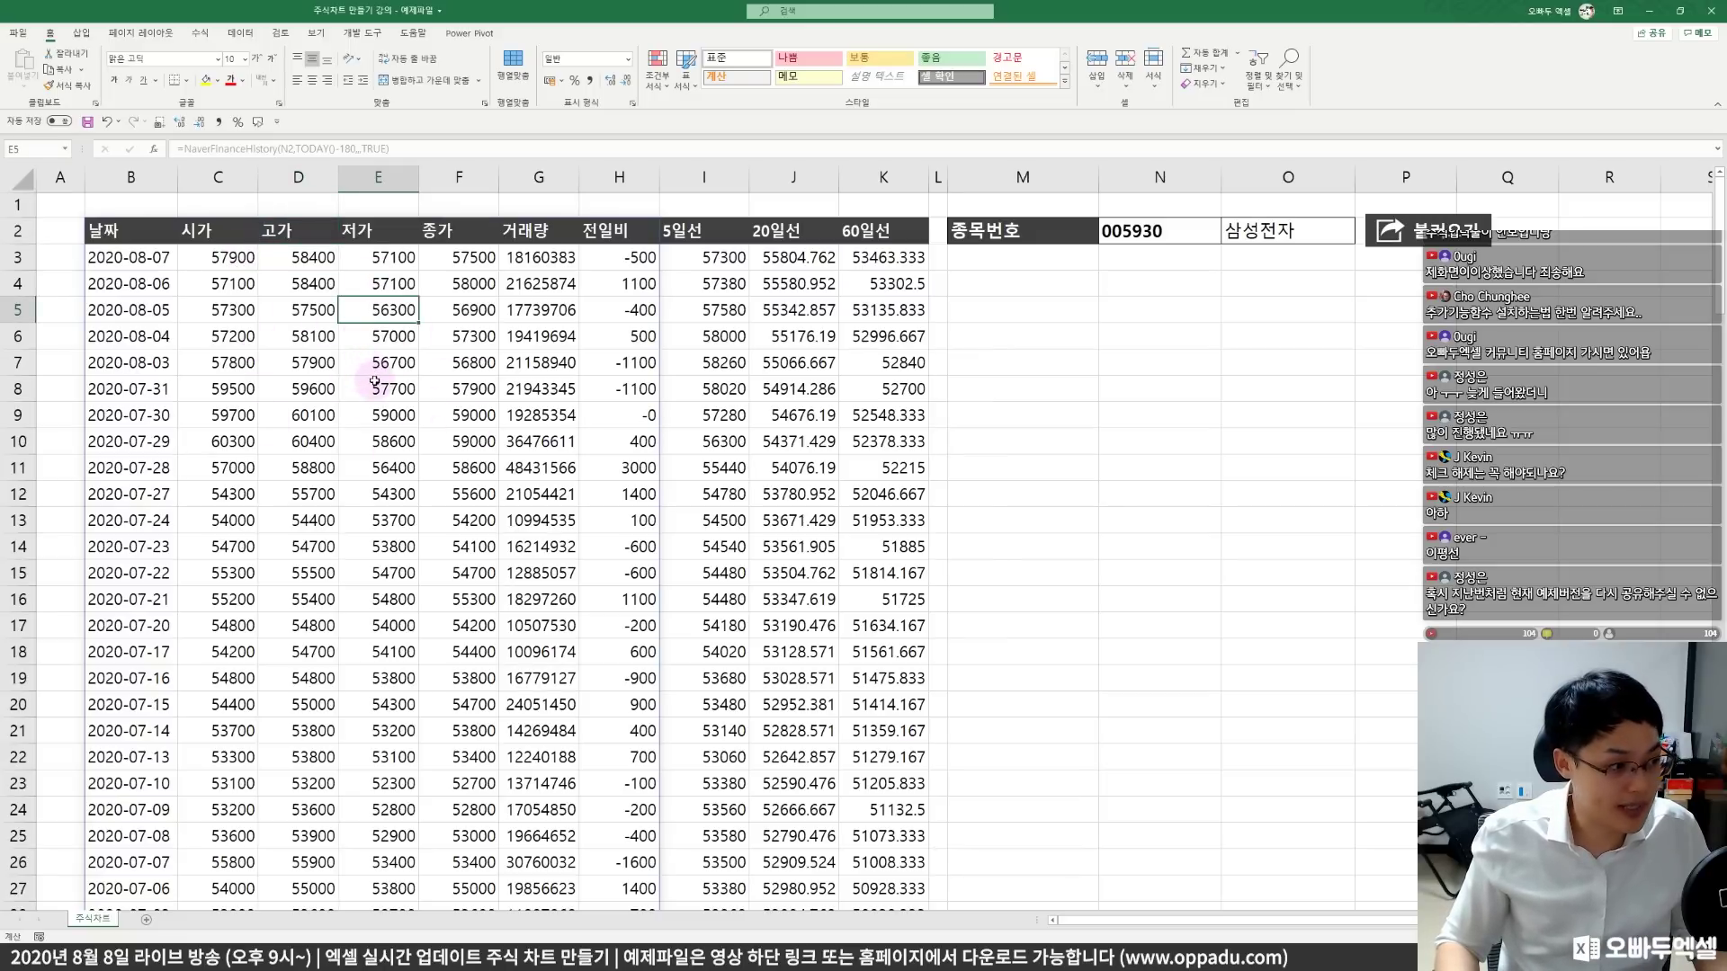
# - Open the full list of chart types for the price history and show the stock chart category
pyautogui.click(81, 34)
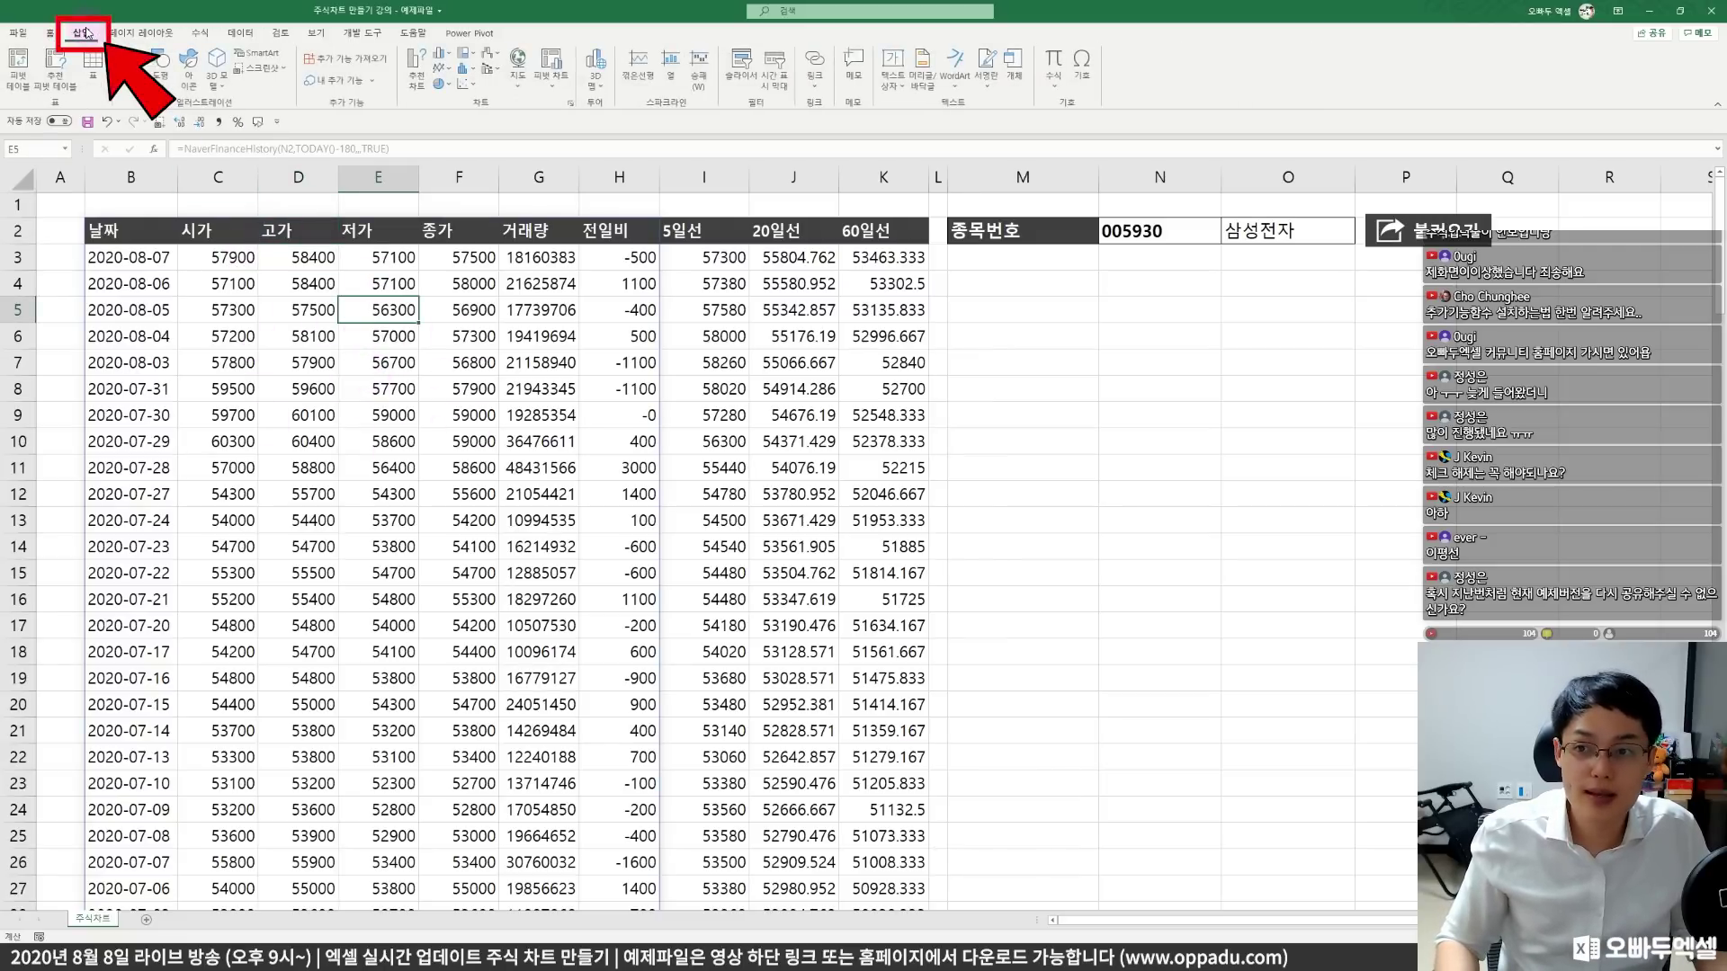
pyautogui.click(418, 70)
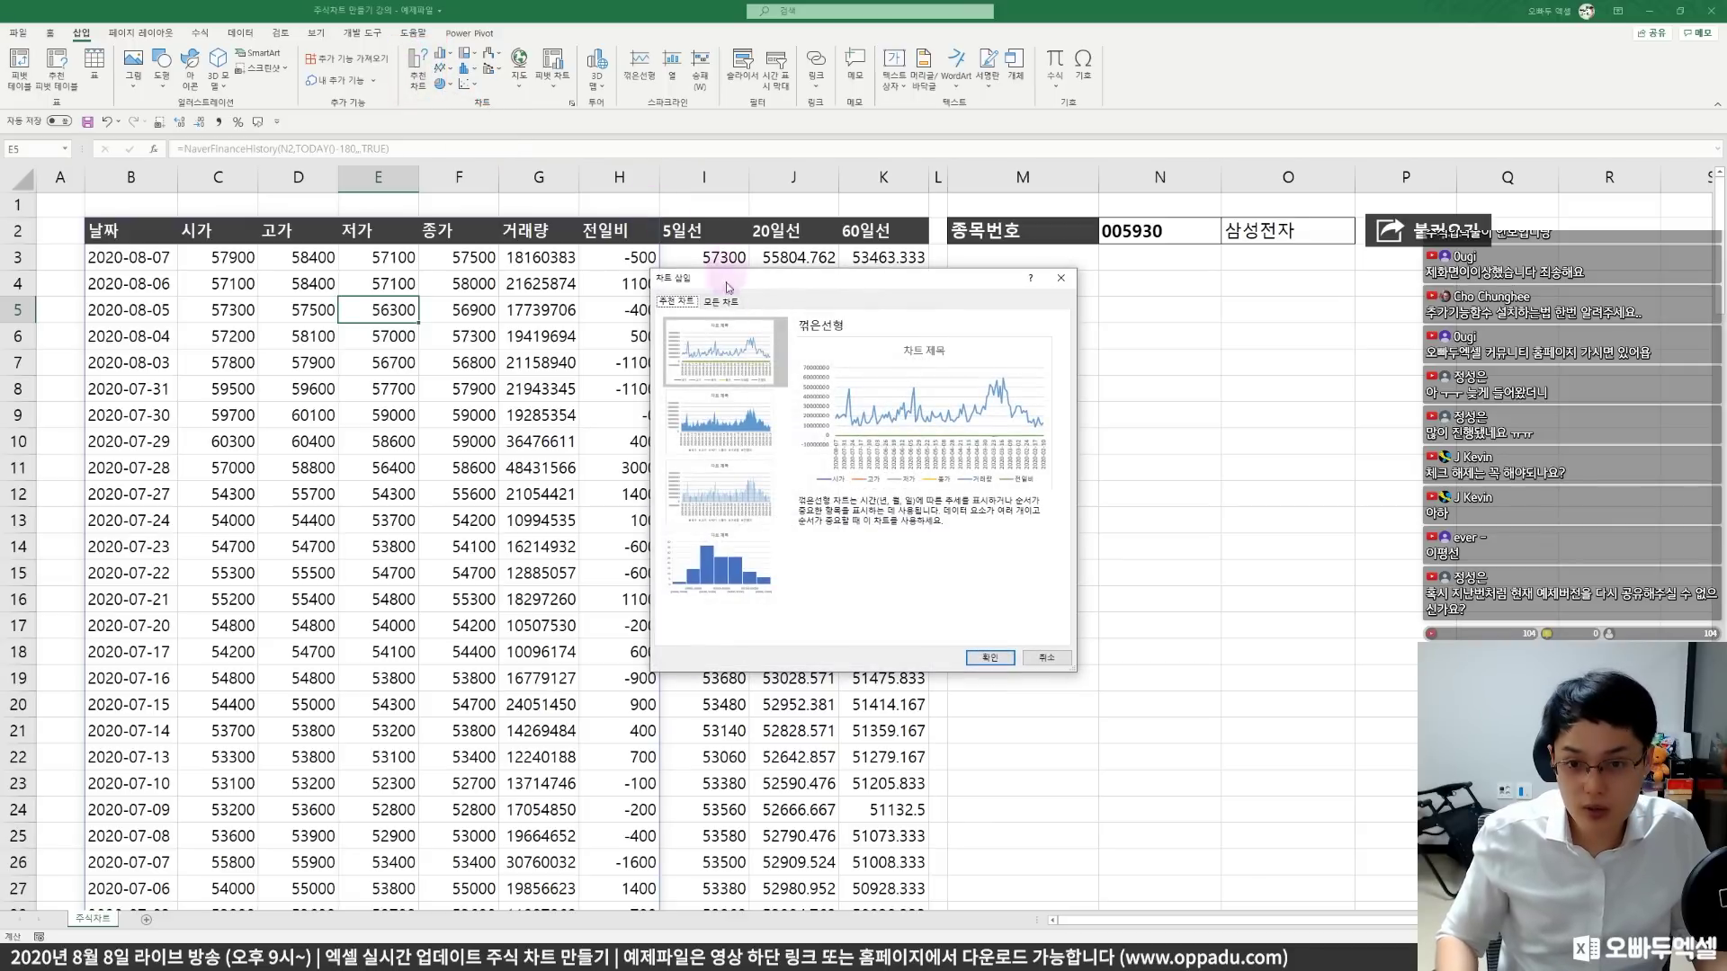
pyautogui.click(723, 302)
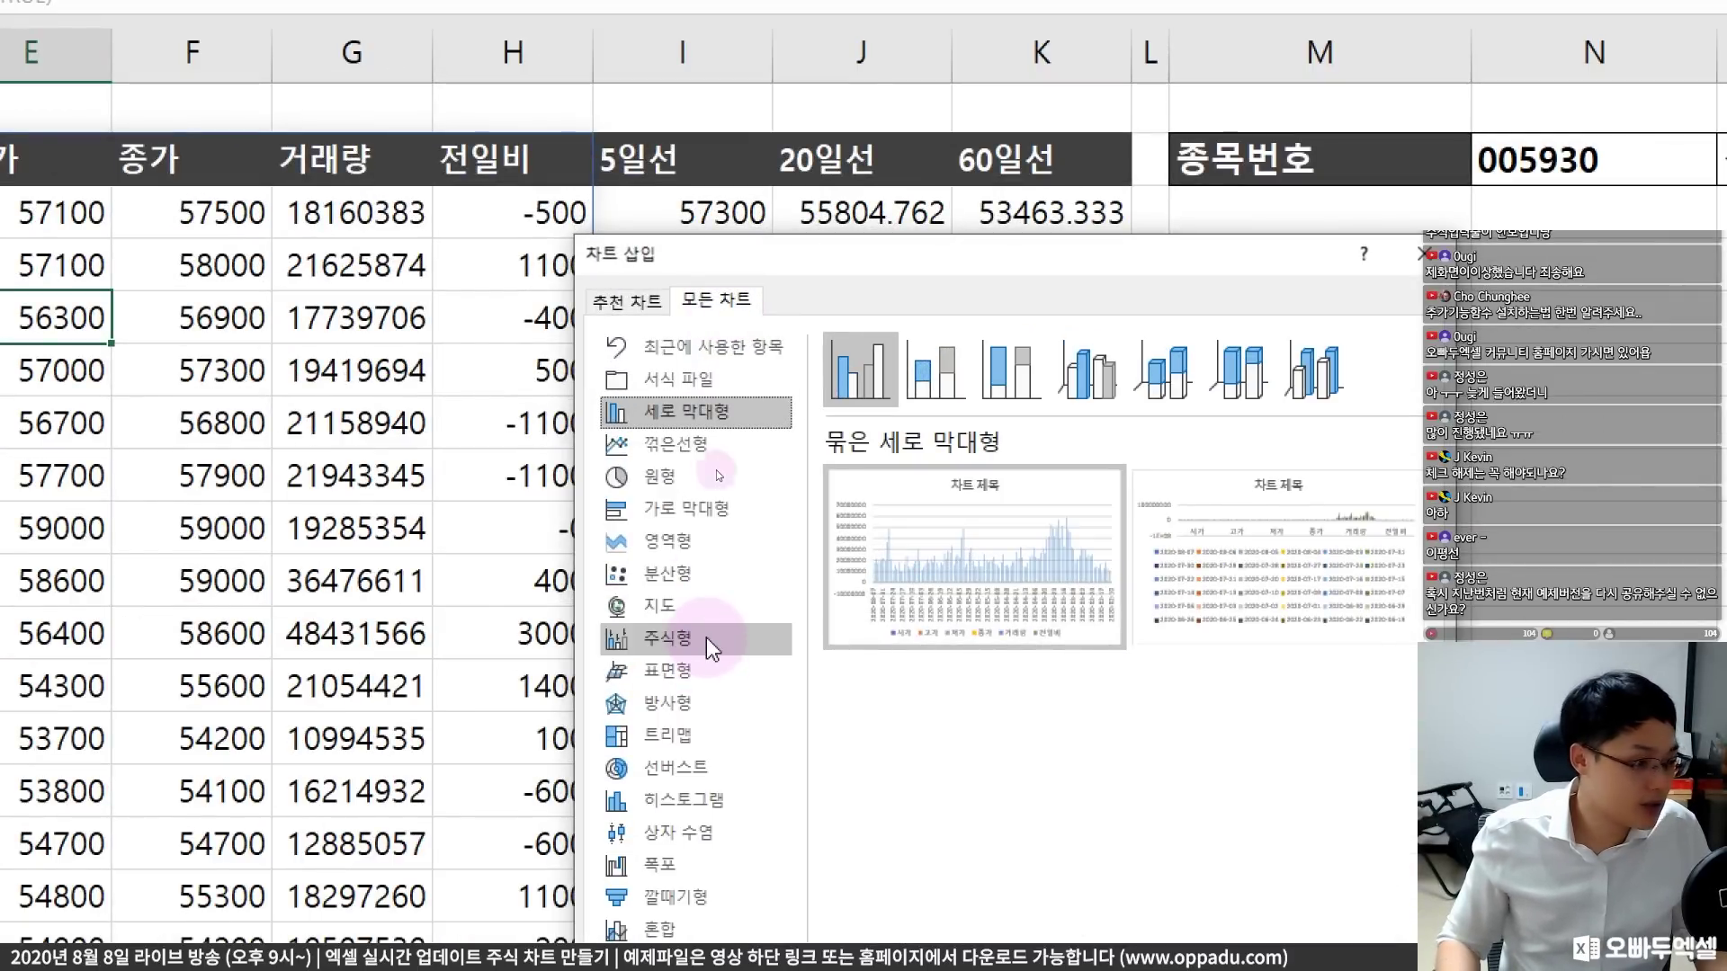
pyautogui.click(706, 639)
pyautogui.moveTo(786, 247); pyautogui.dragTo(607, 130)
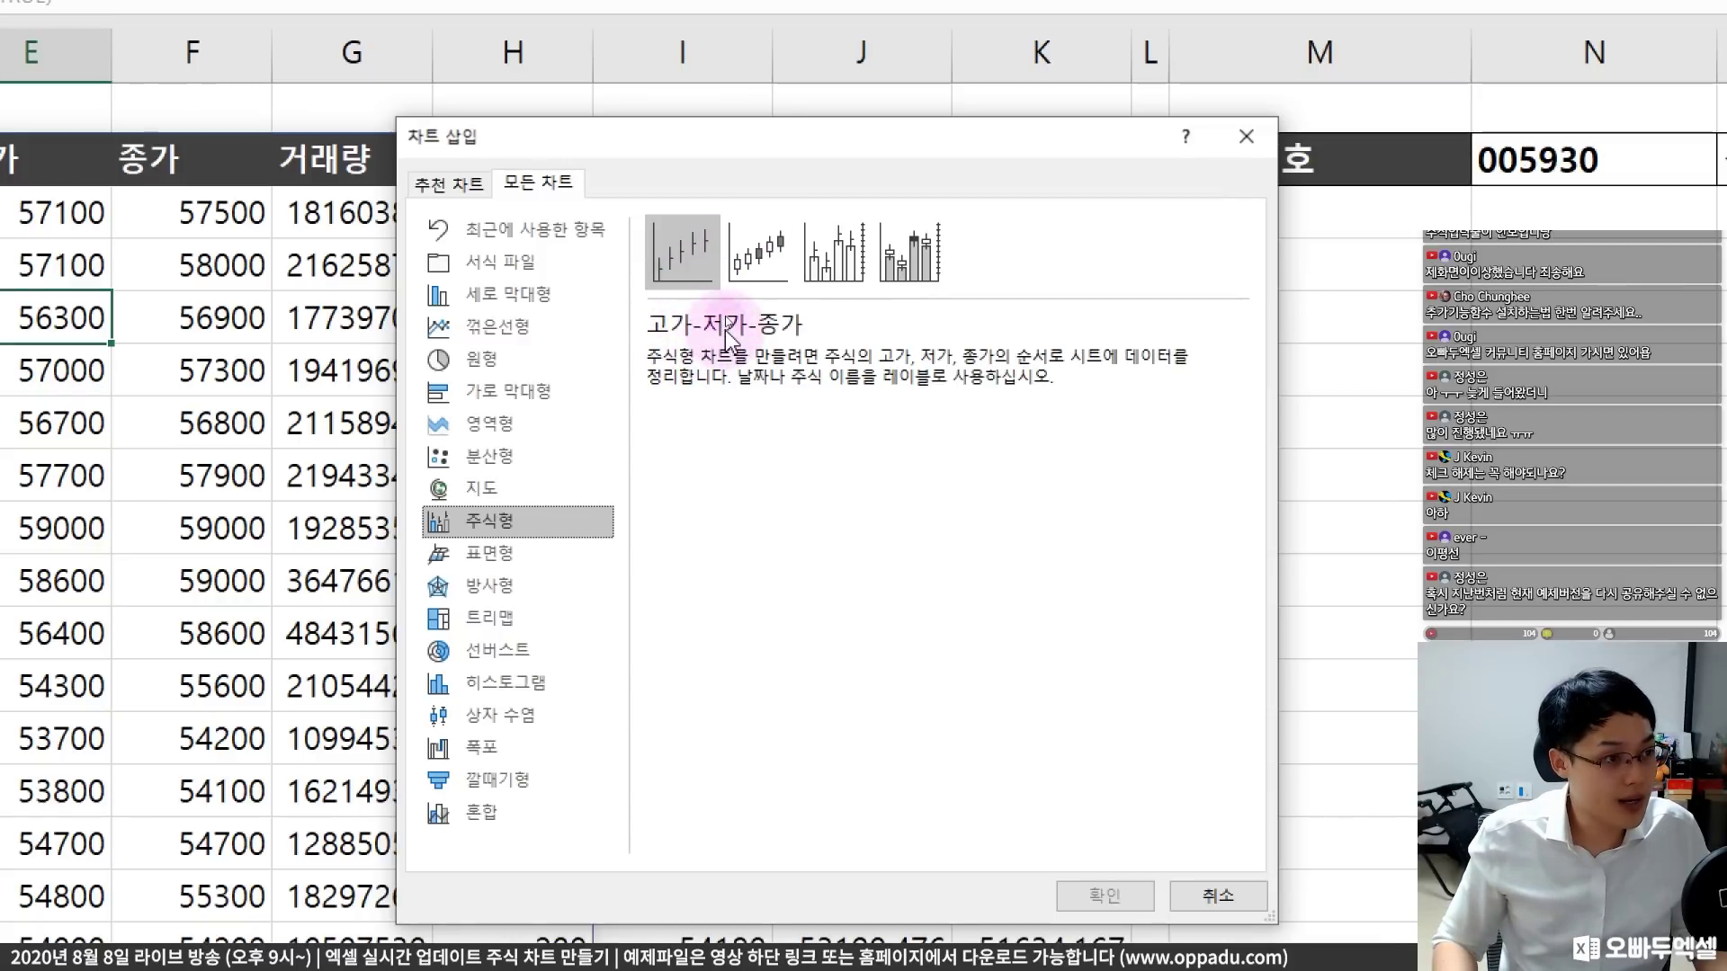
# - Compare the data column order required by the open-high-low-close and the two volume stock chart subtypes, then close without inserting a chart
pyautogui.click(758, 241)
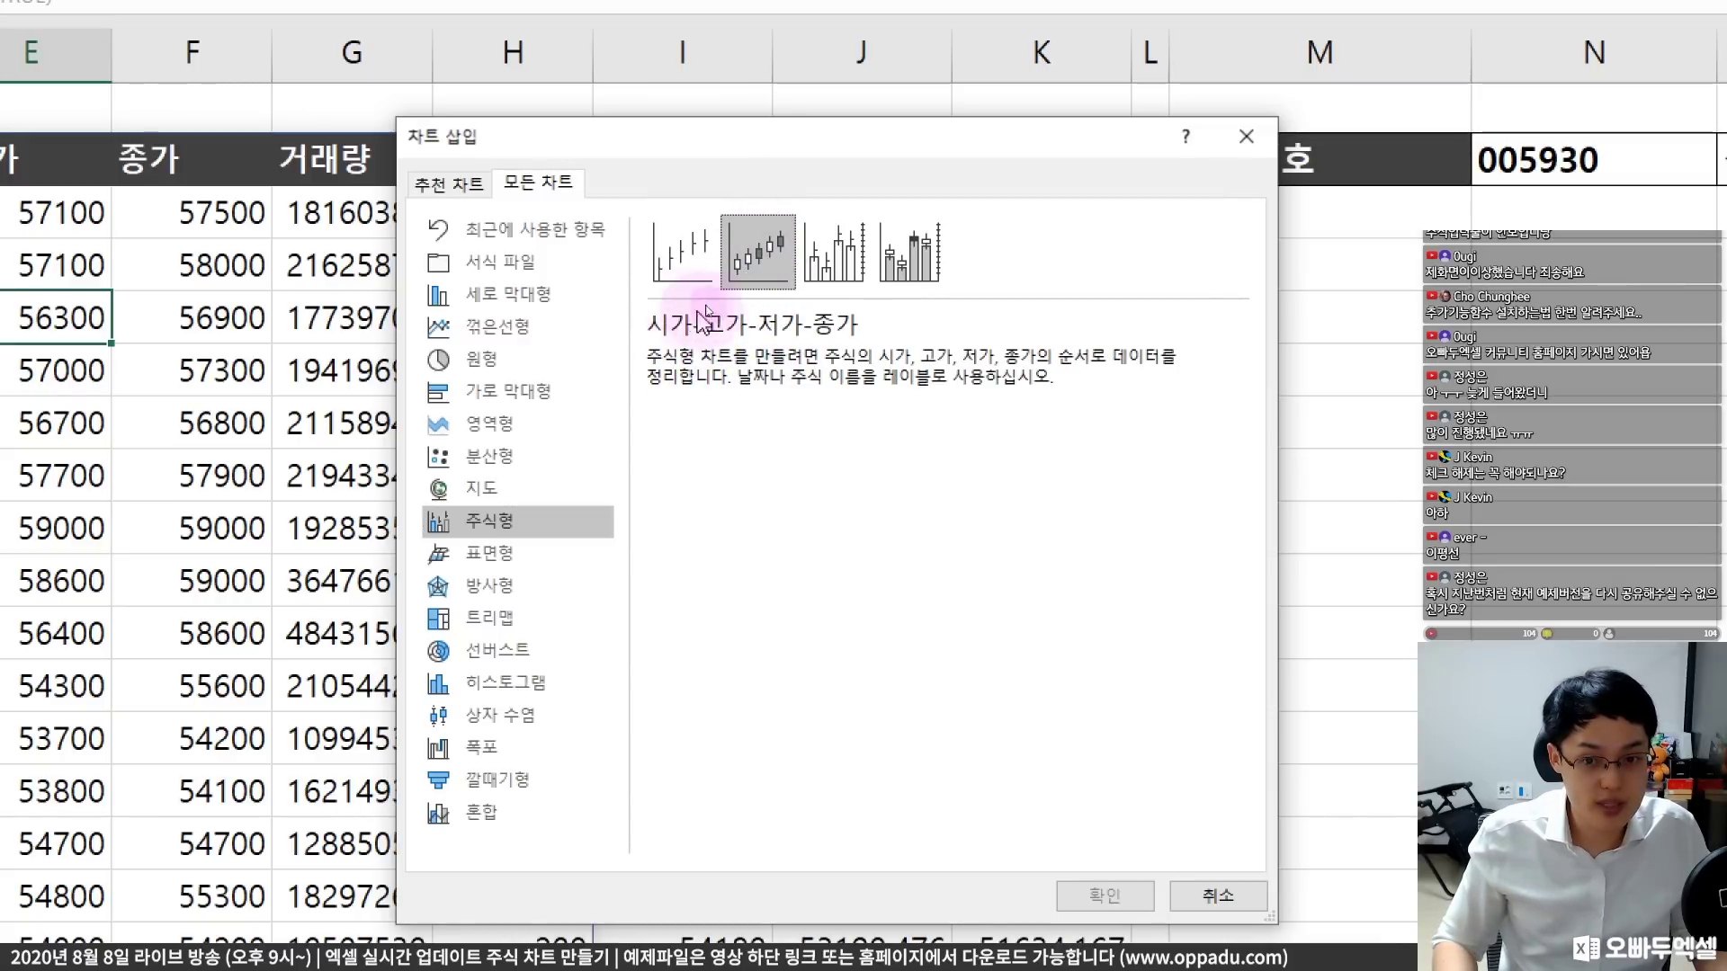
pyautogui.click(836, 245)
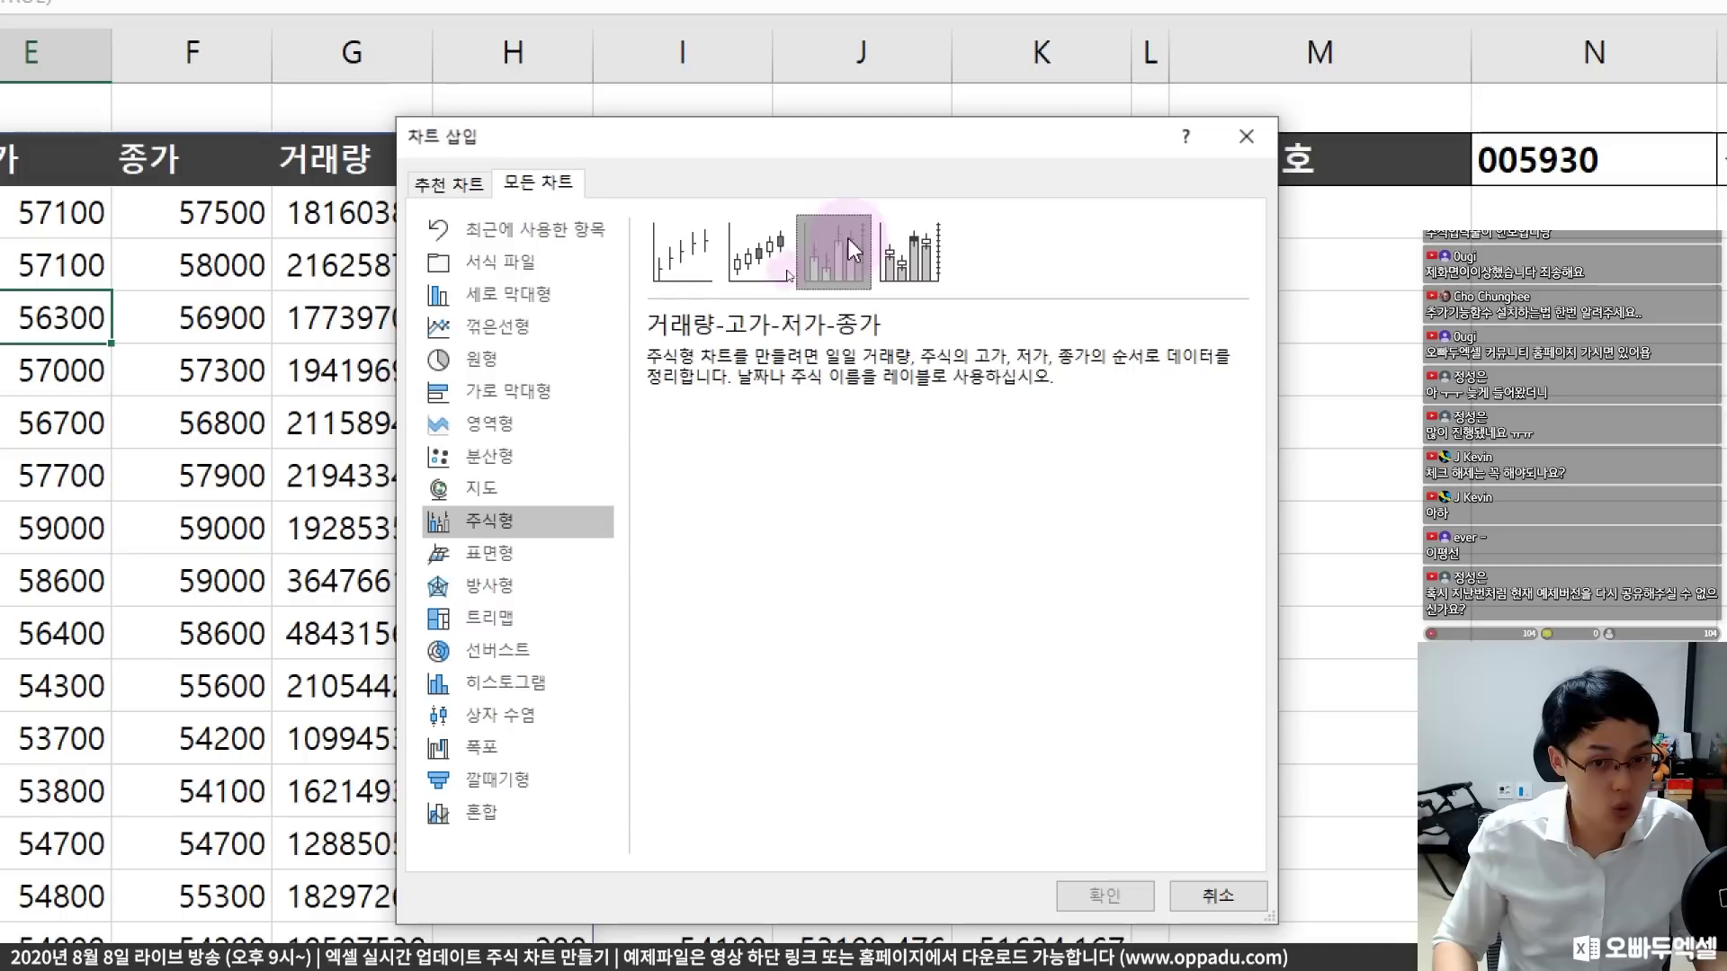
pyautogui.click(915, 250)
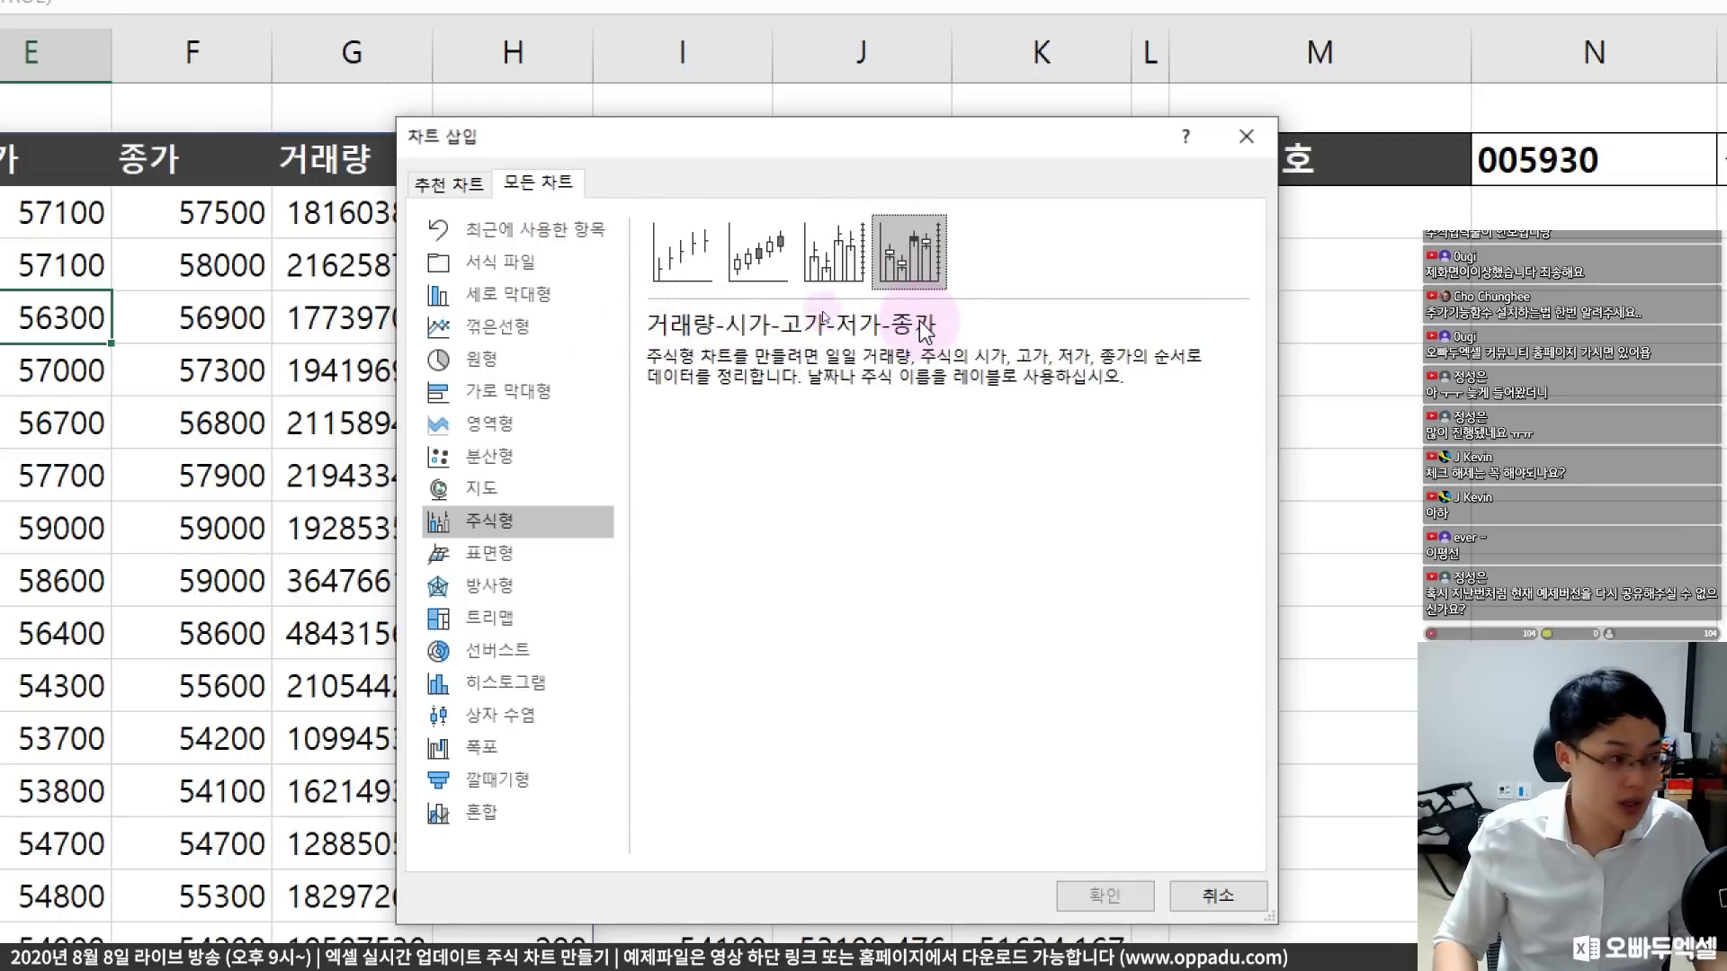
pyautogui.click(829, 259)
pyautogui.click(763, 241)
pyautogui.click(832, 256)
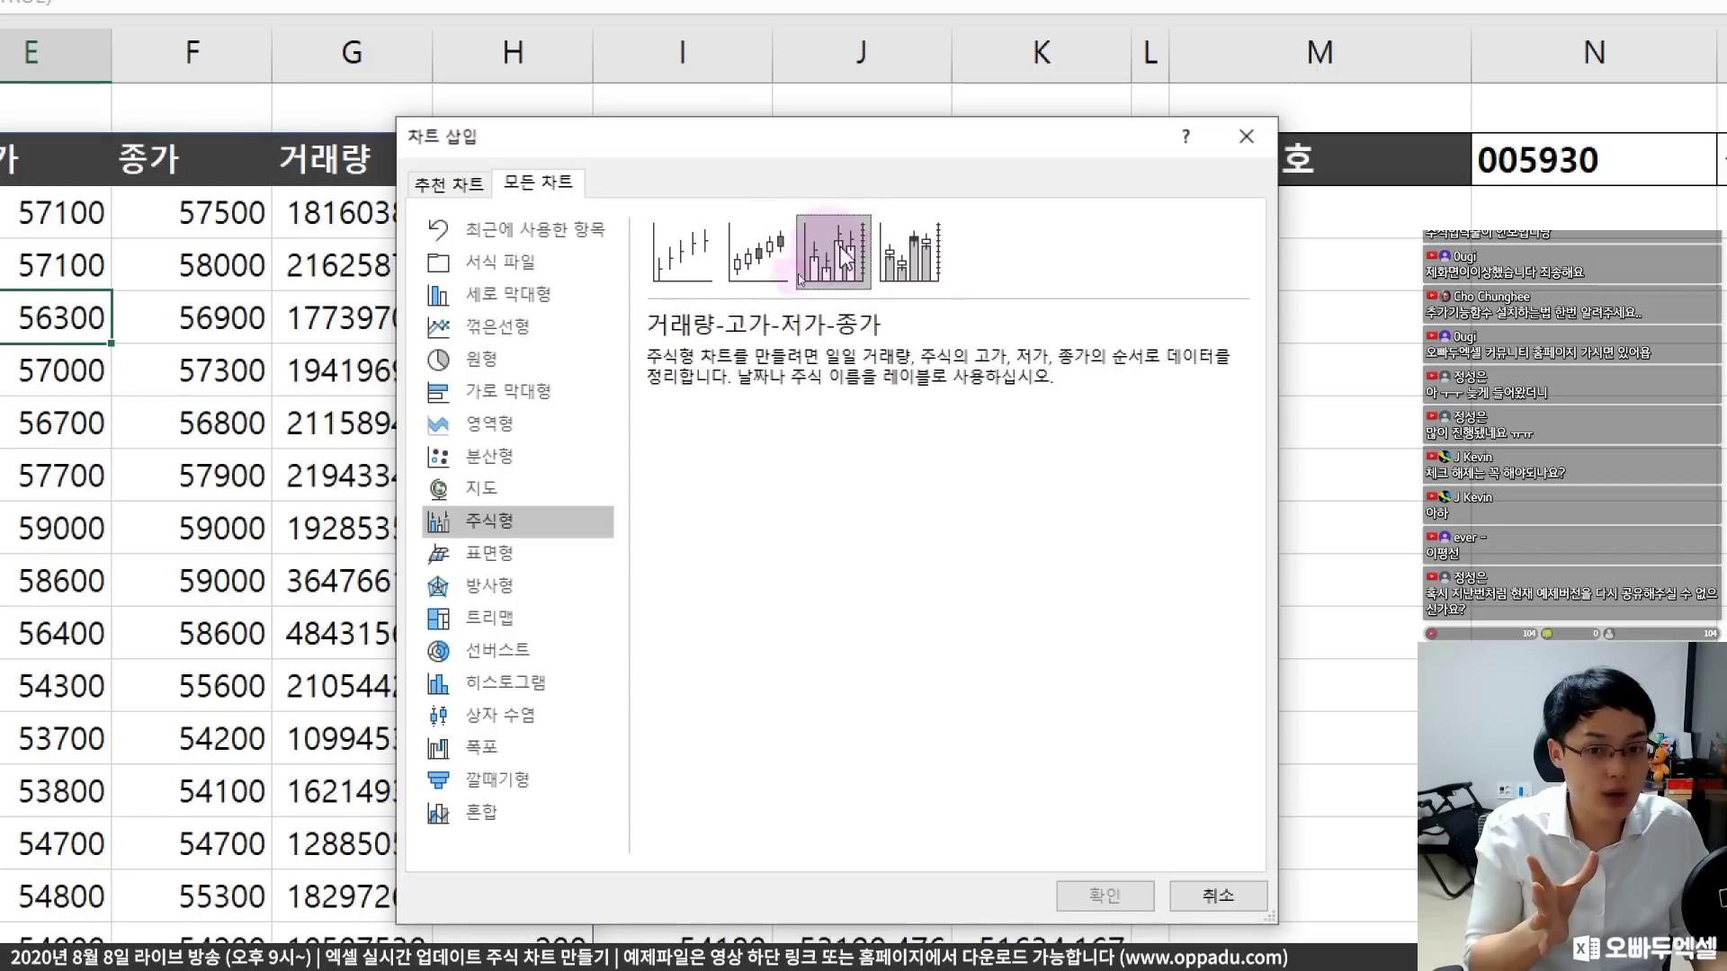
pyautogui.click(911, 247)
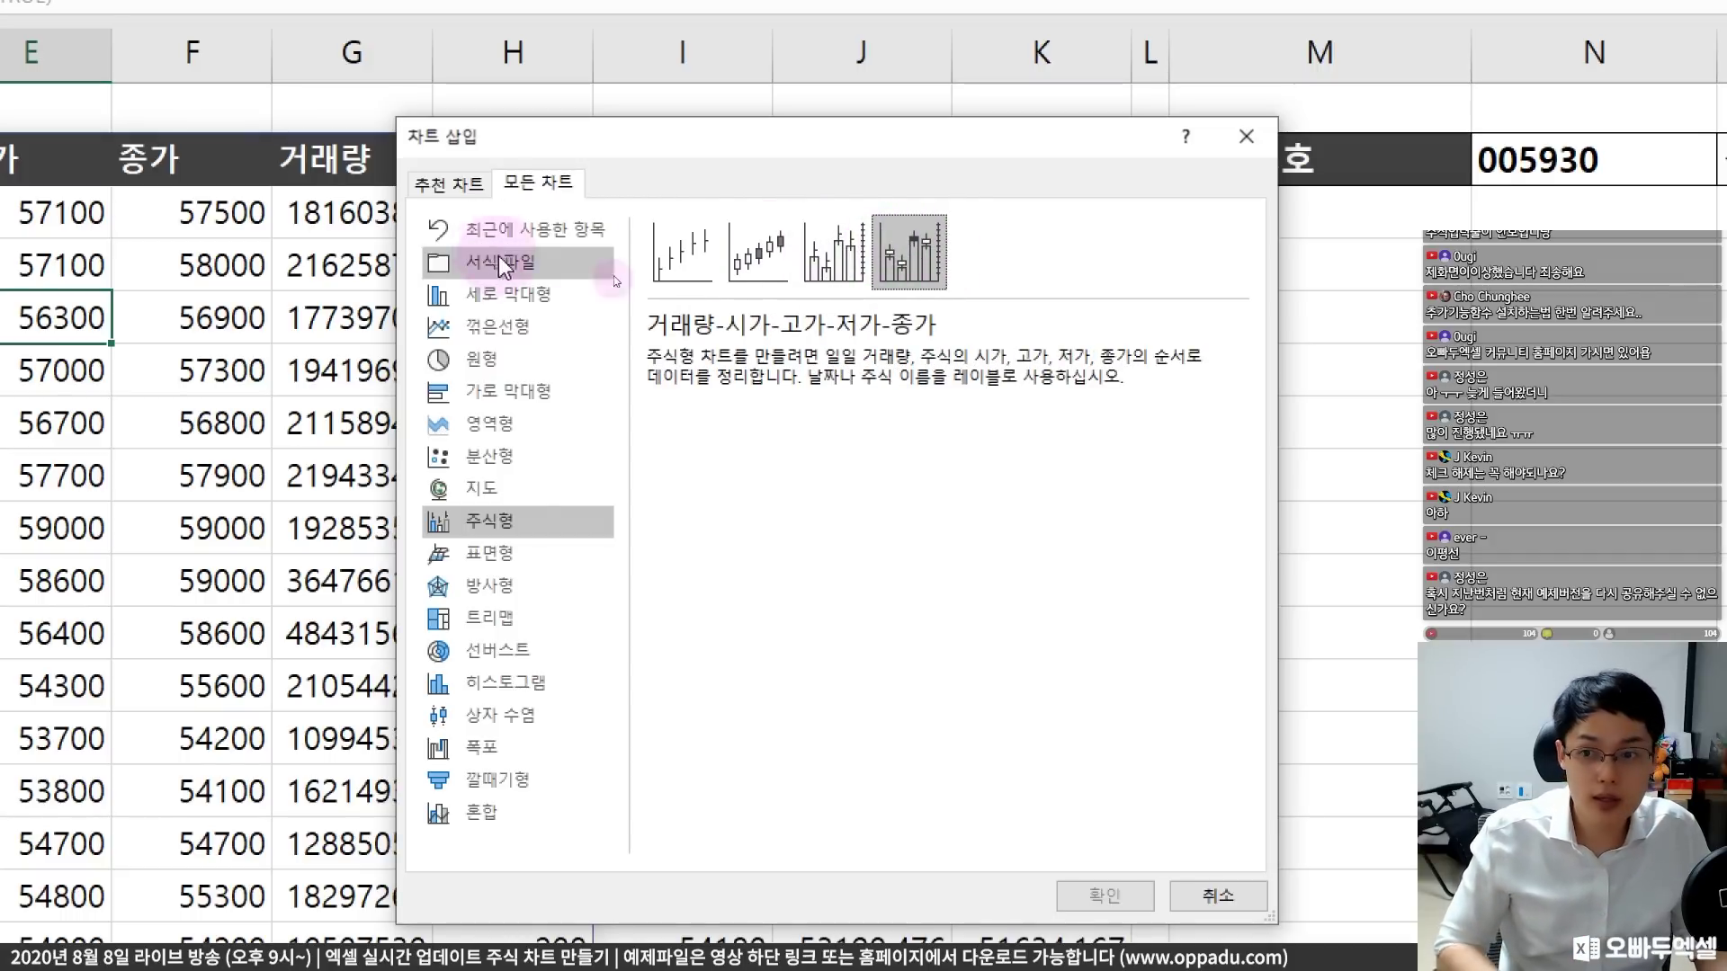
pyautogui.press('Escape')
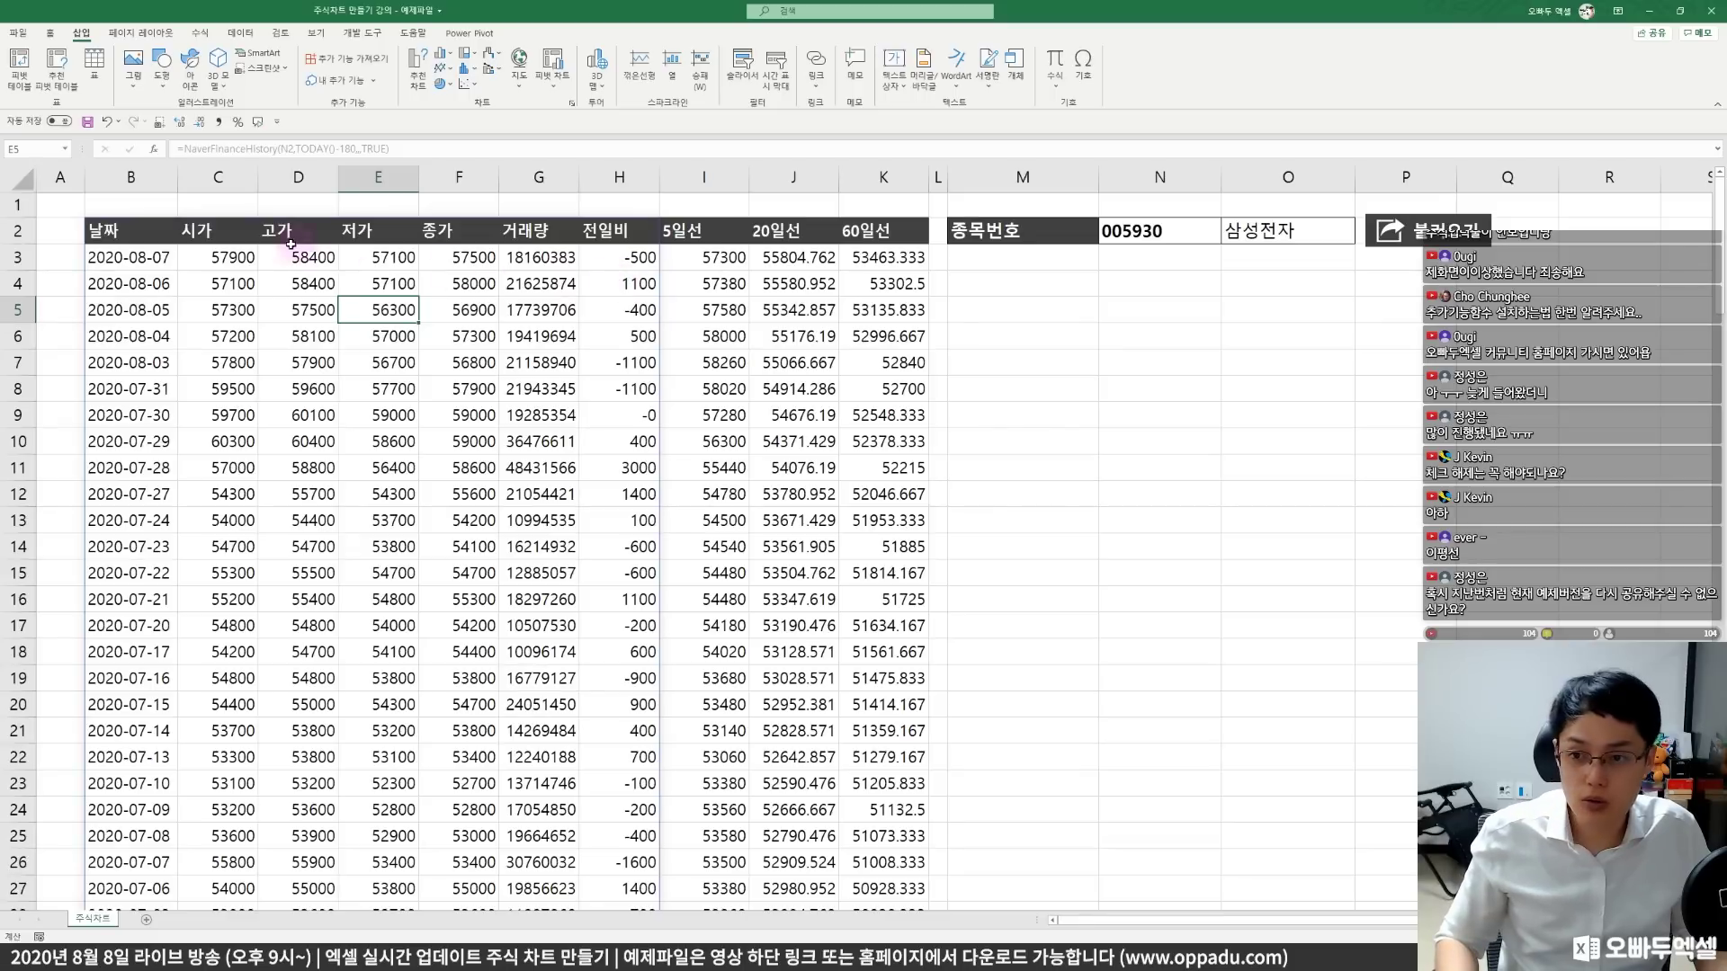
# - Examine the order of the date, open, high, low and close columns in B:F against the stock chart requirements
pyautogui.click(152, 232)
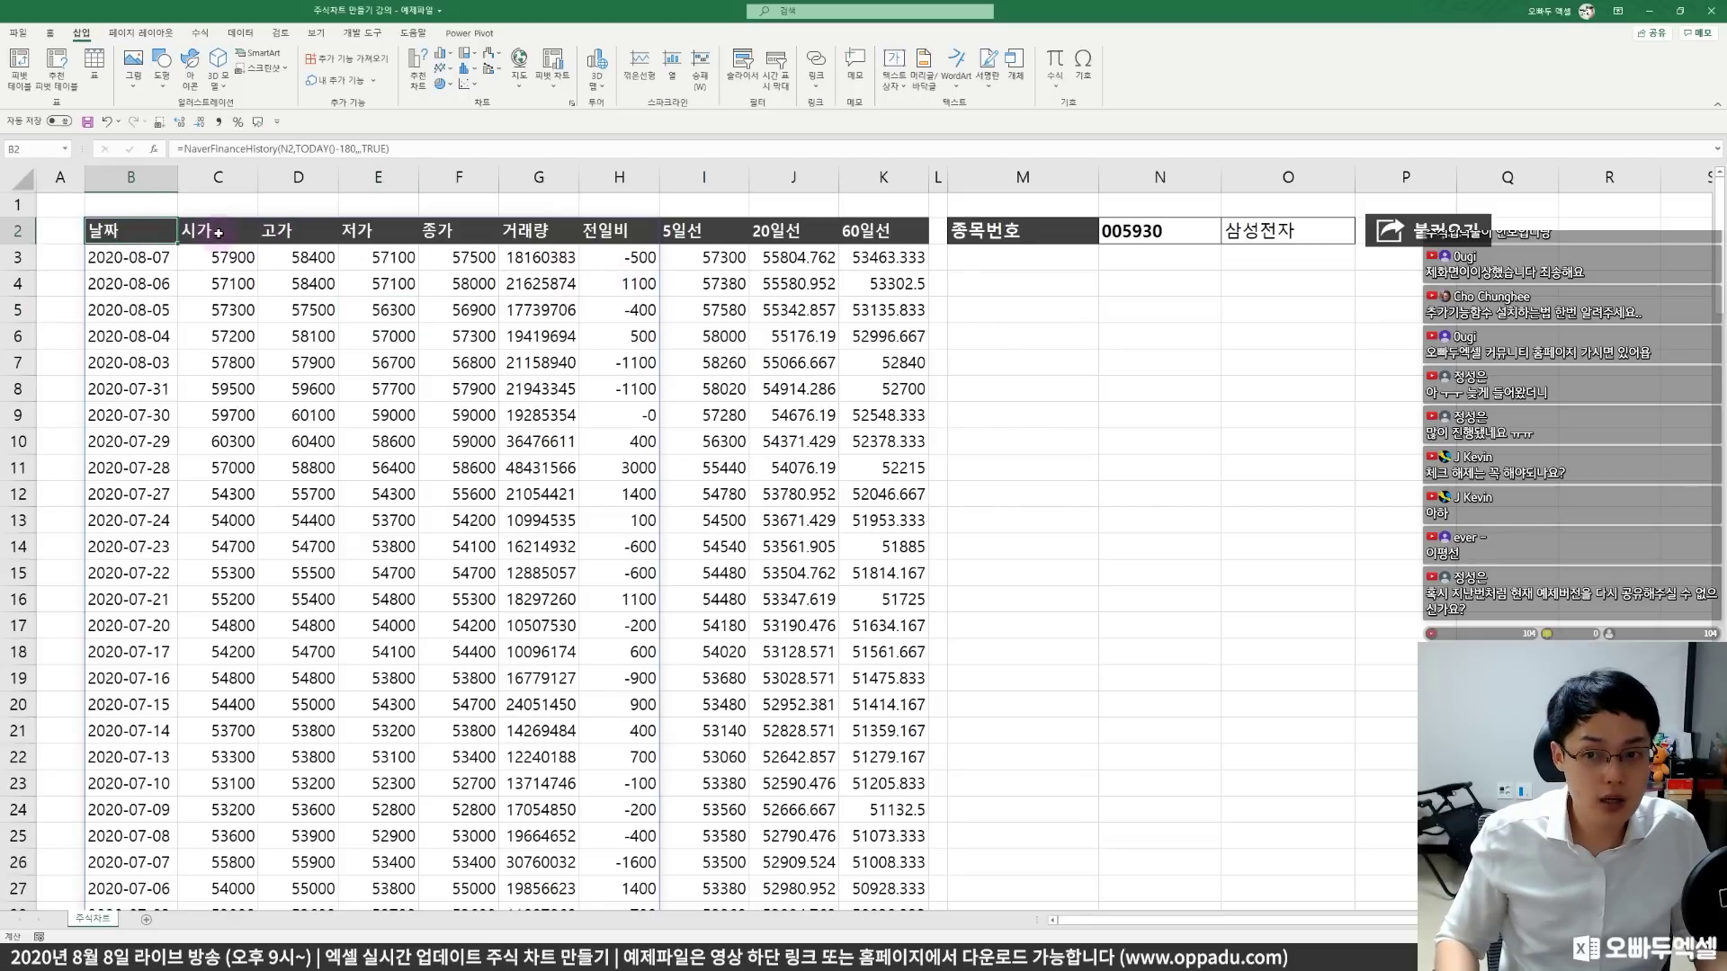
pyautogui.press('Right')
pyautogui.press('Right')
pyautogui.press('Right')
pyautogui.press('Right')
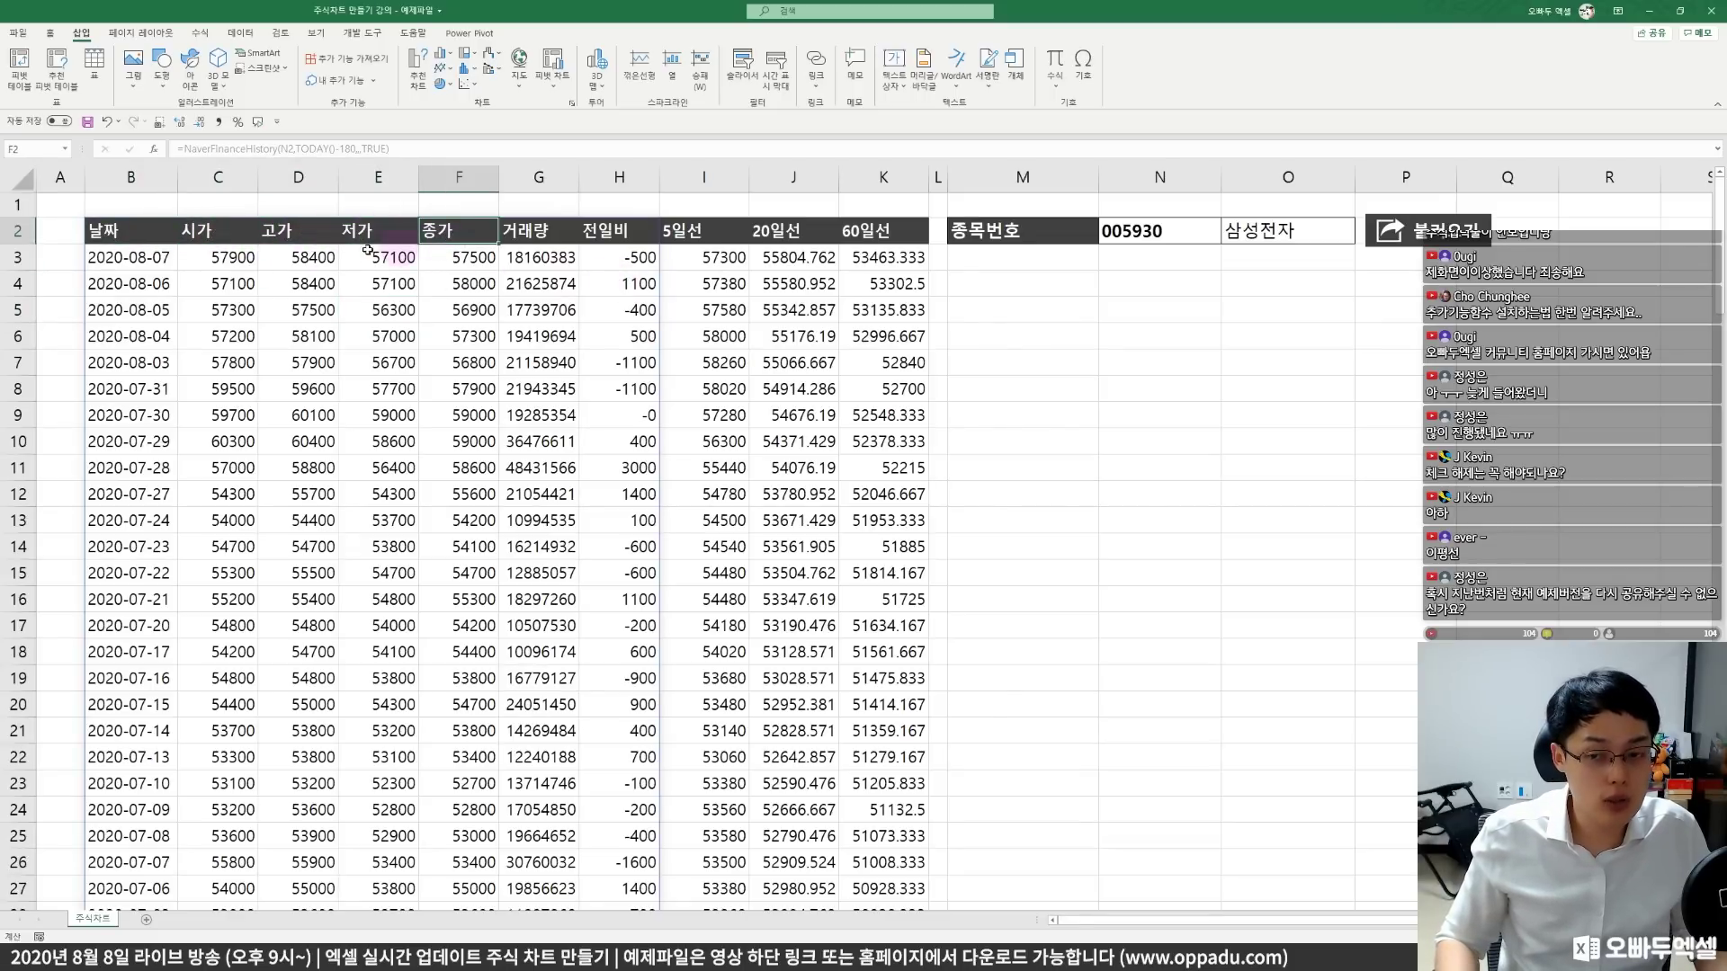
pyautogui.moveTo(135, 230); pyautogui.dragTo(459, 311)
pyautogui.click(457, 286)
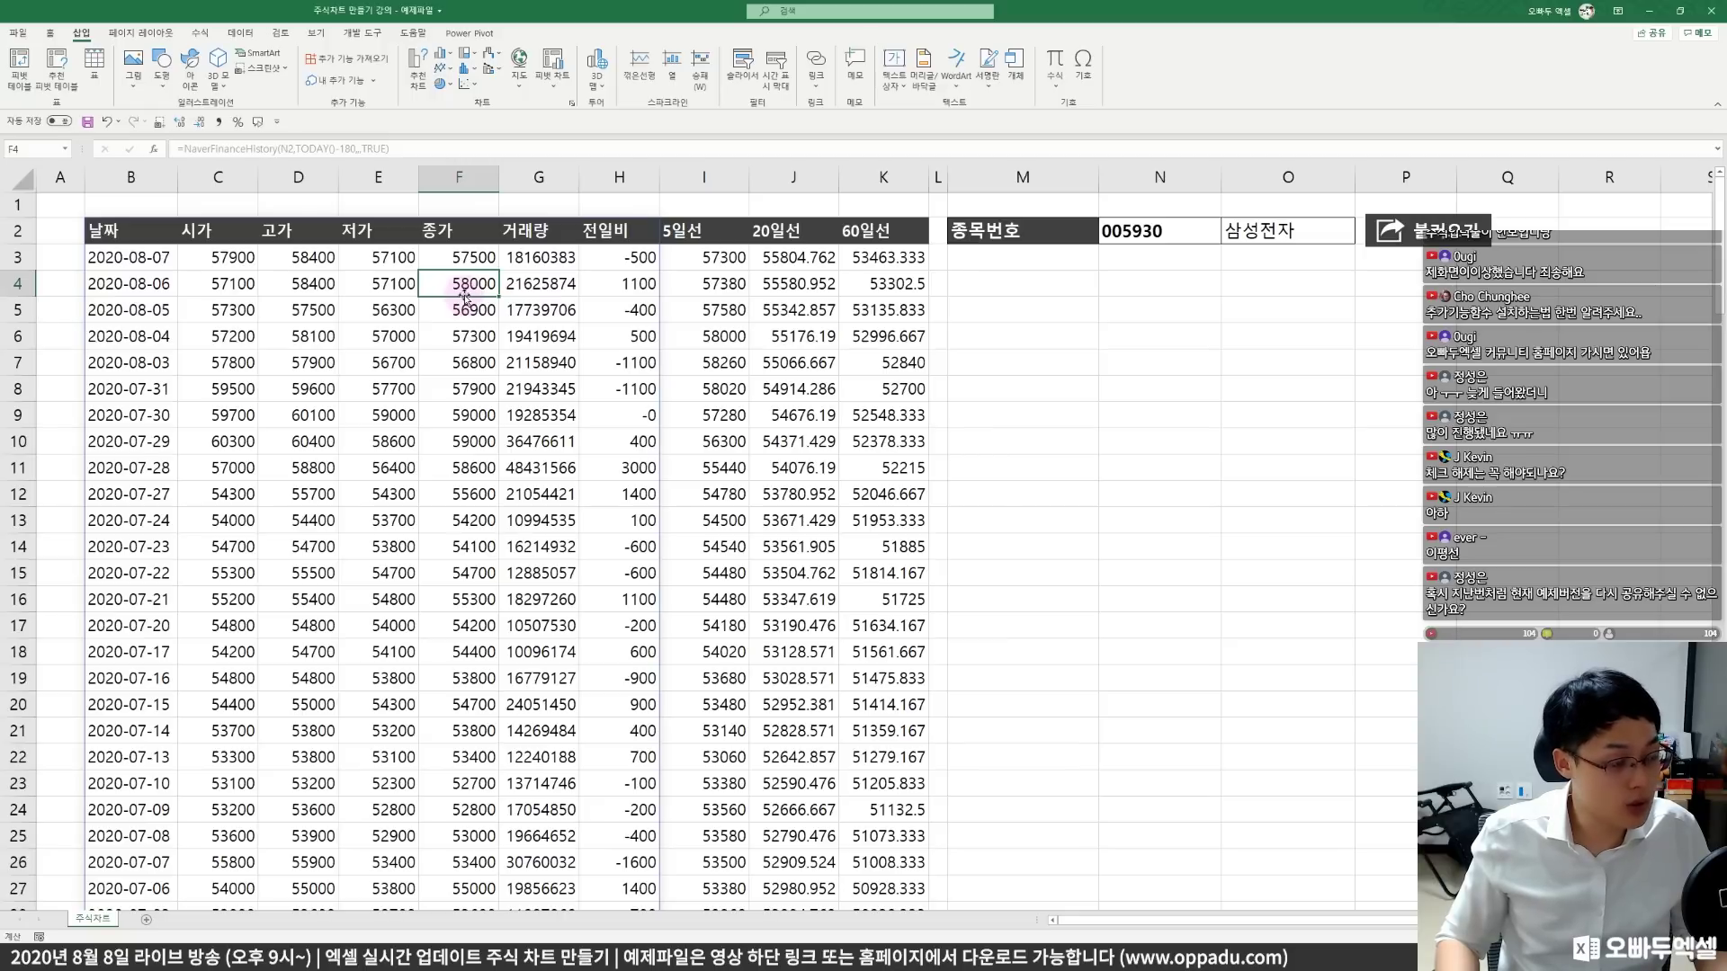
pyautogui.moveTo(149, 239); pyautogui.dragTo(462, 326)
pyautogui.click(463, 326)
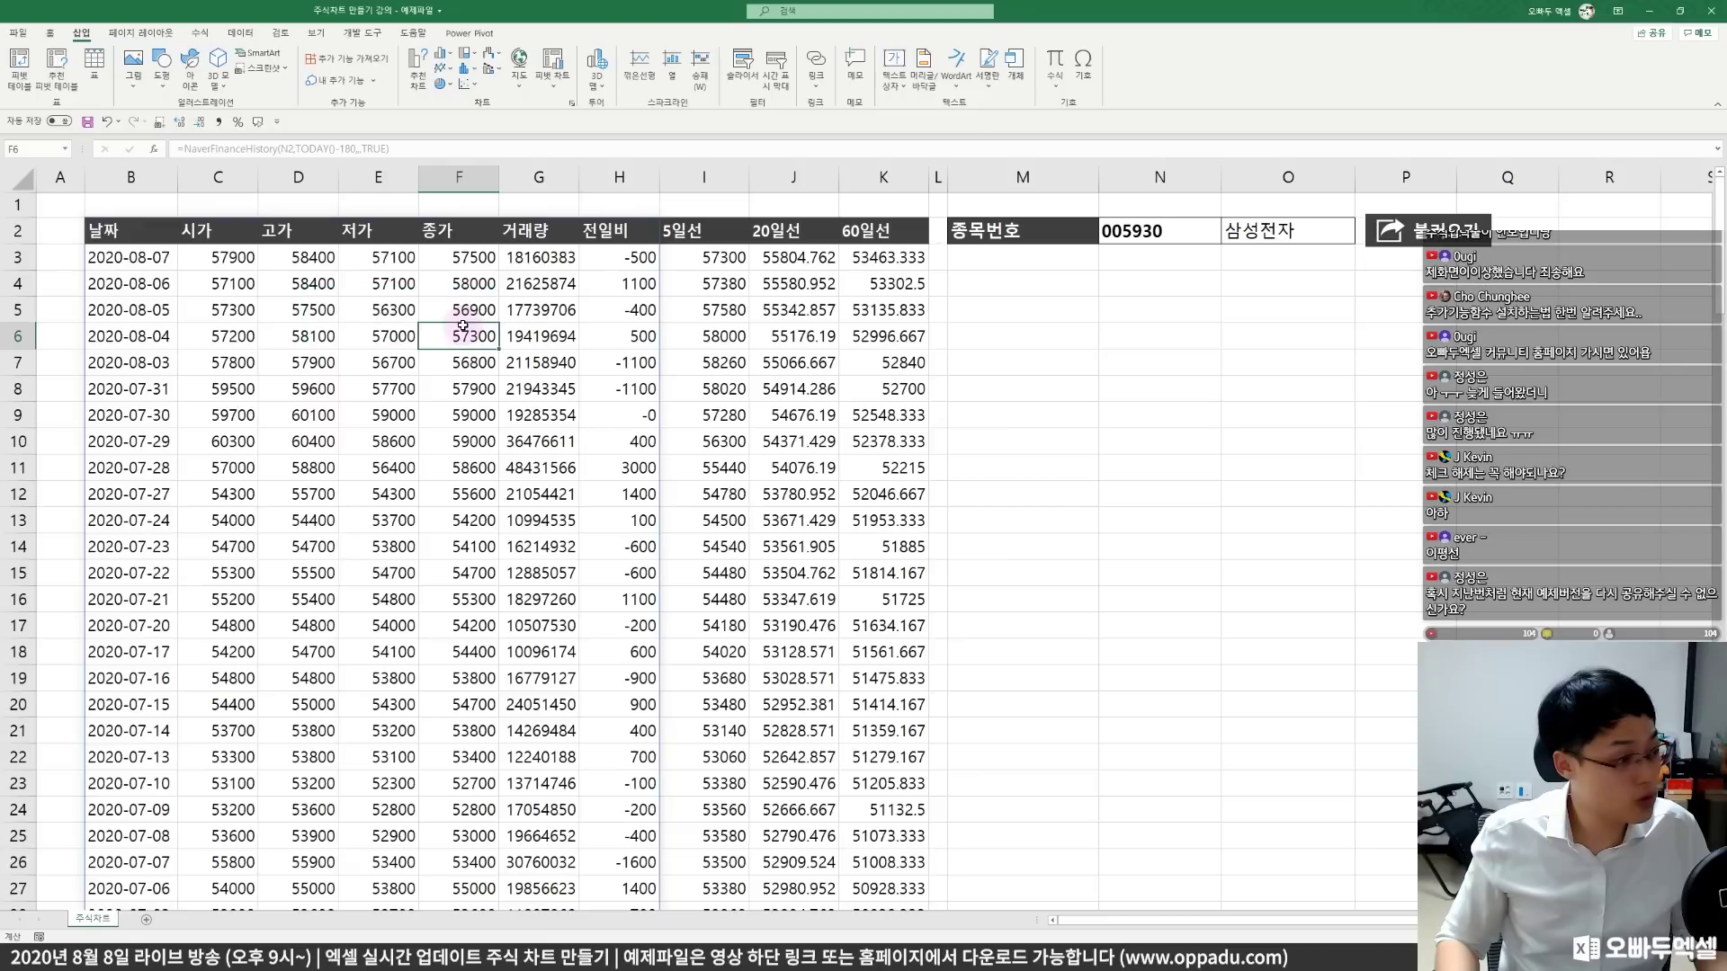
# - Insert a clustered column chart from the price history and place it beside the data, below the stock code cells
pyautogui.click(418, 72)
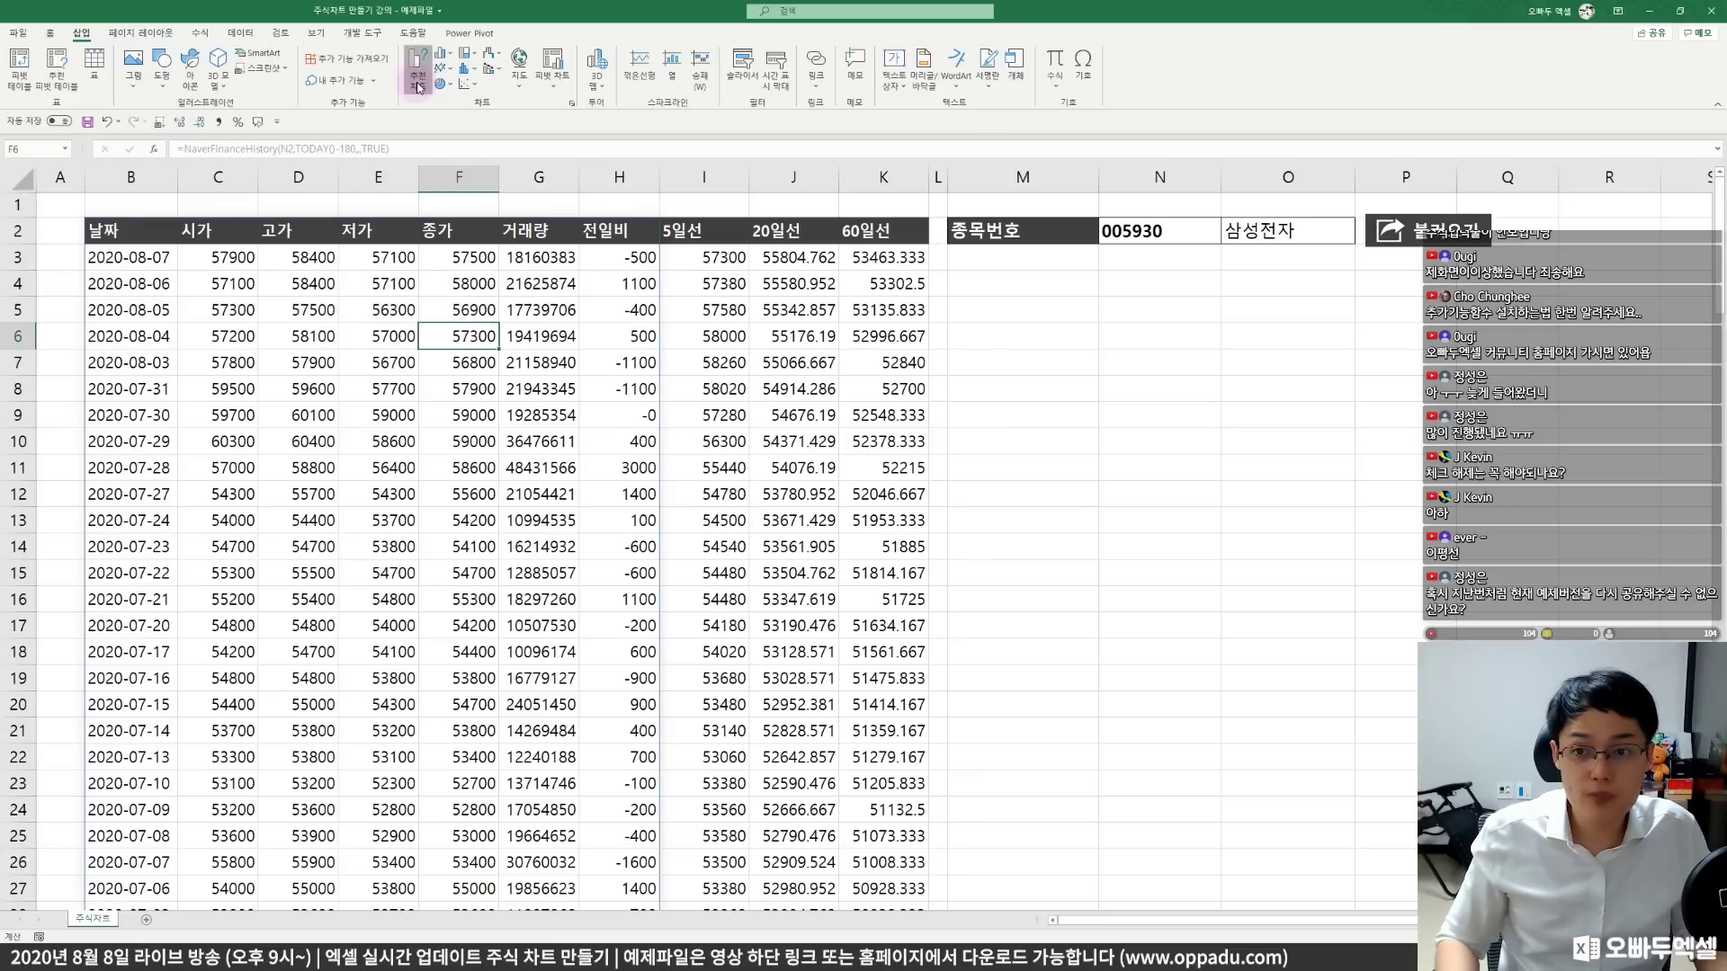
pyautogui.click(721, 301)
pyautogui.click(671, 357)
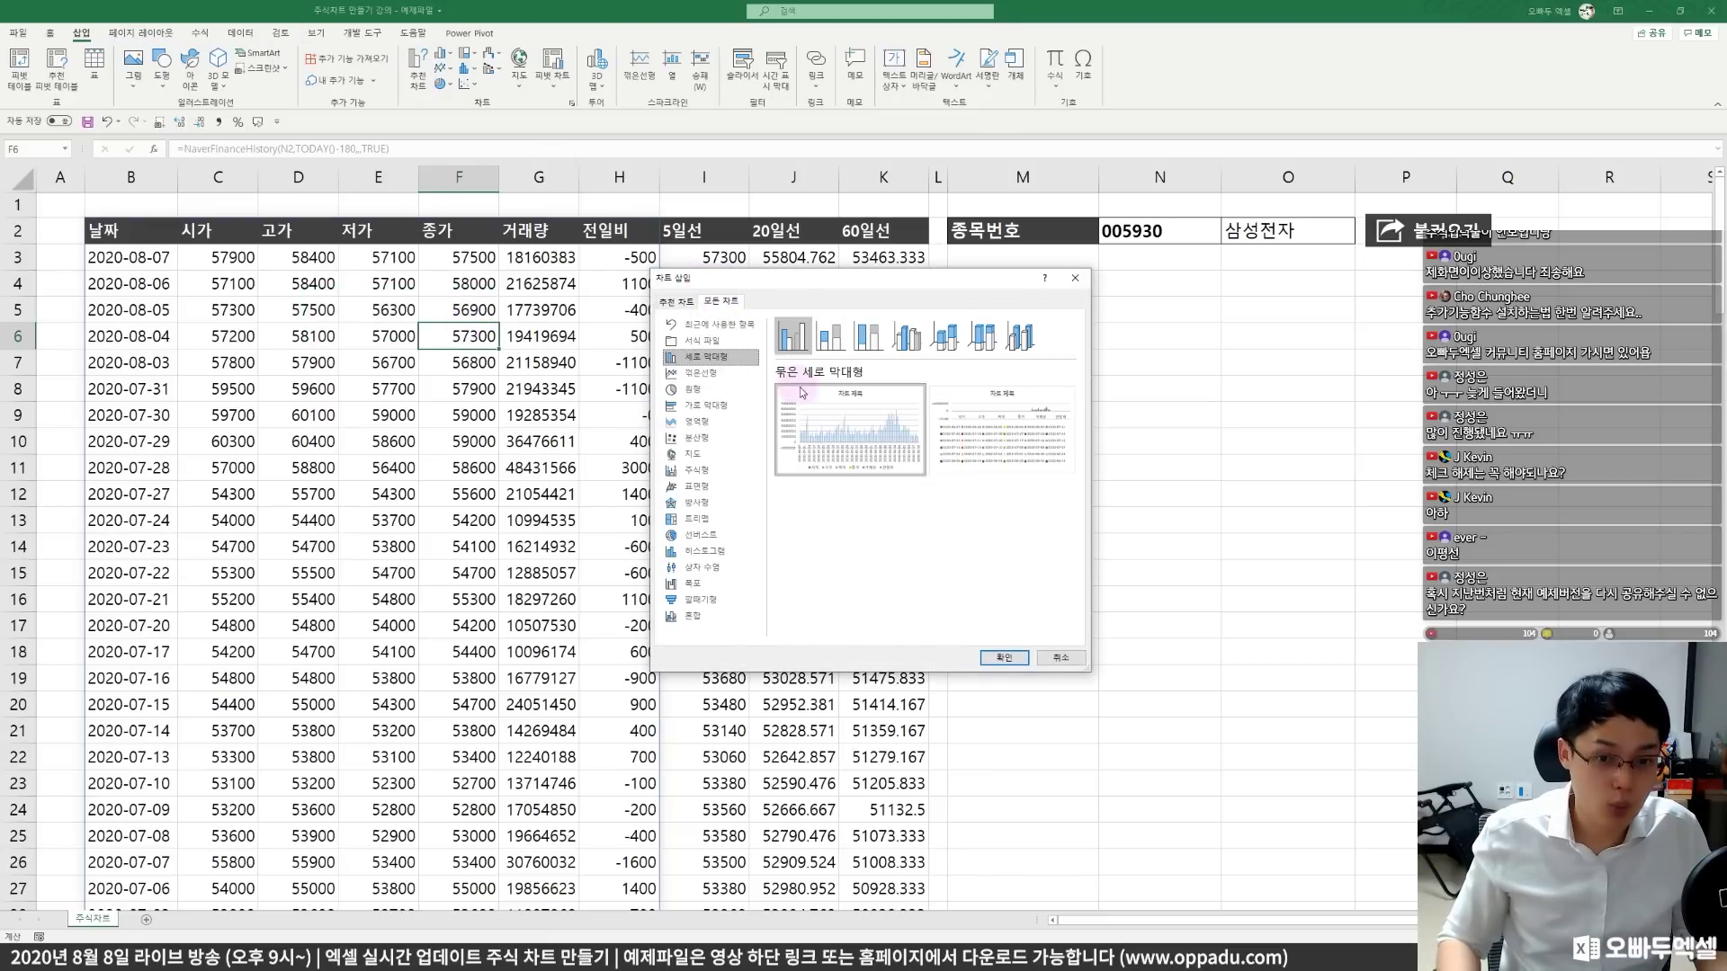
pyautogui.moveTo(819, 460)
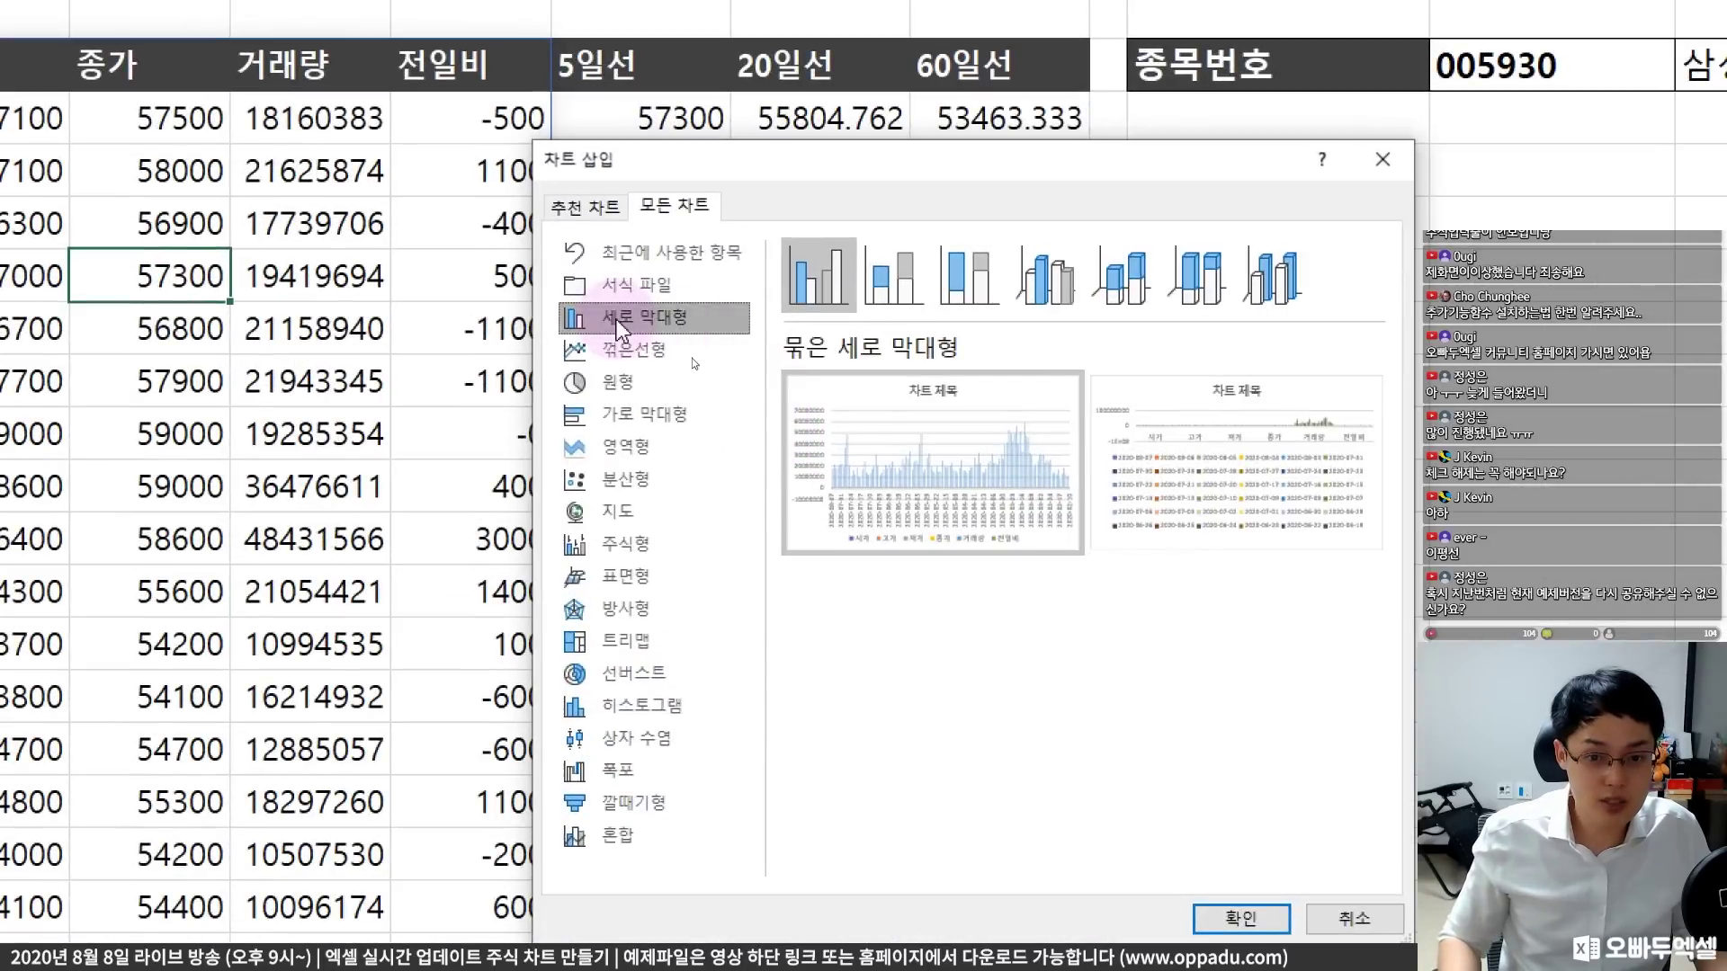
pyautogui.moveTo(902, 457)
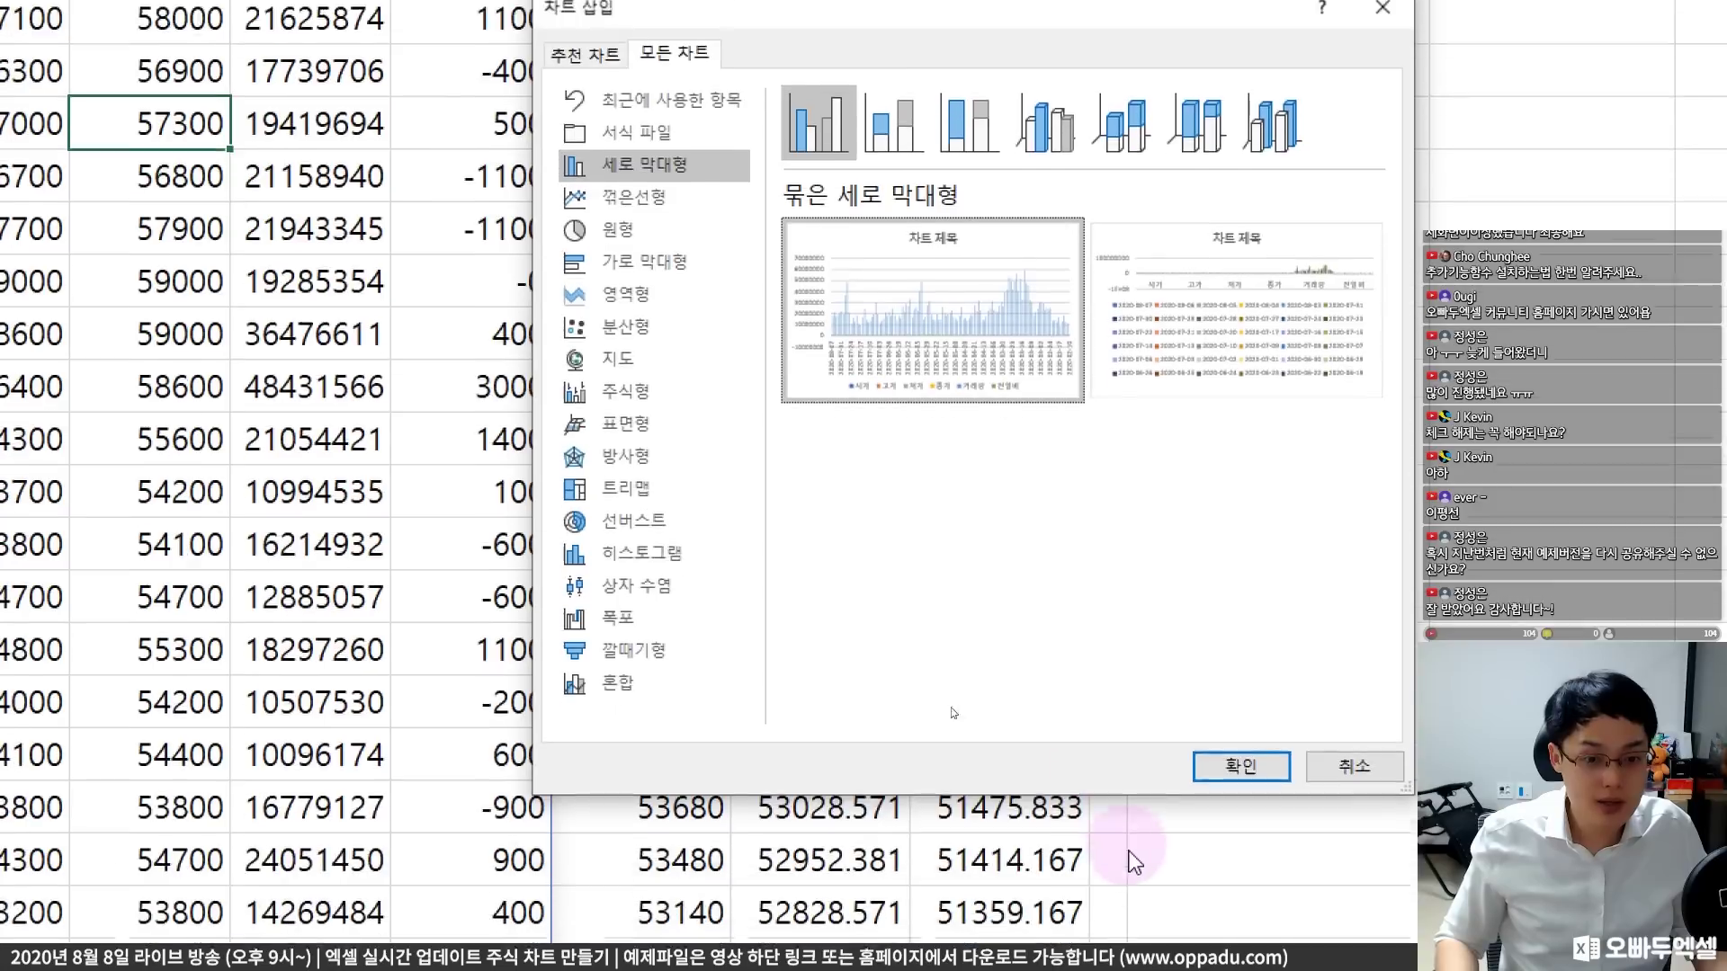
pyautogui.click(1220, 739)
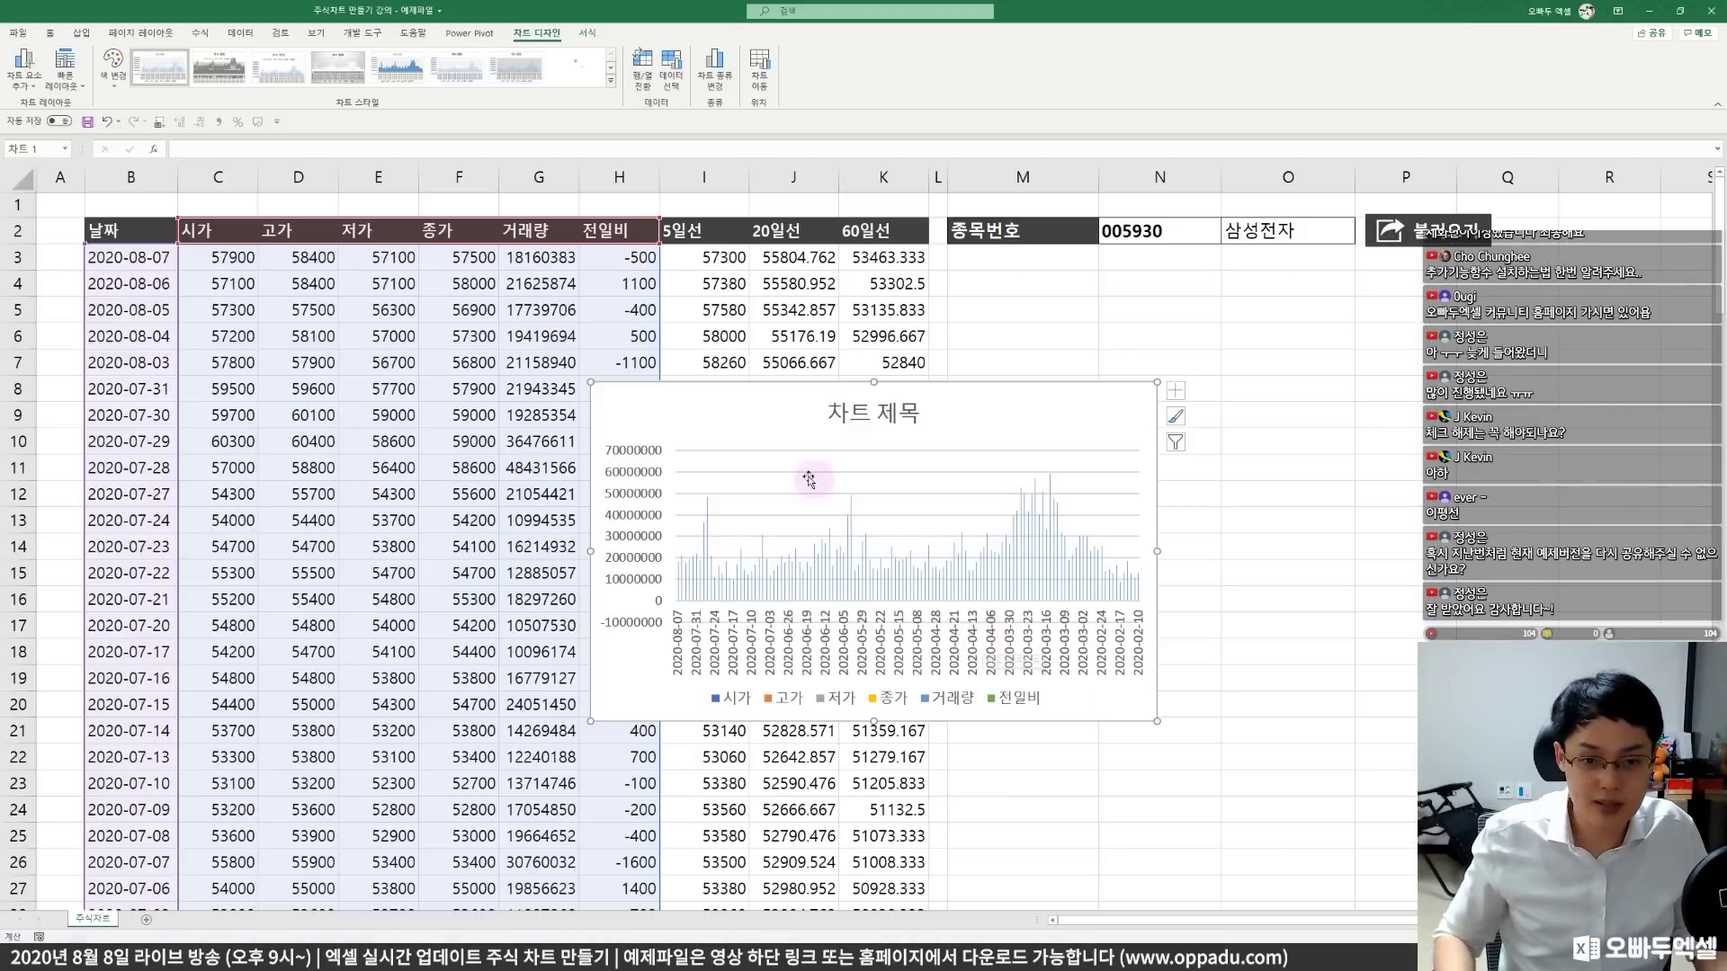
pyautogui.moveTo(747, 414); pyautogui.dragTo(1092, 360)
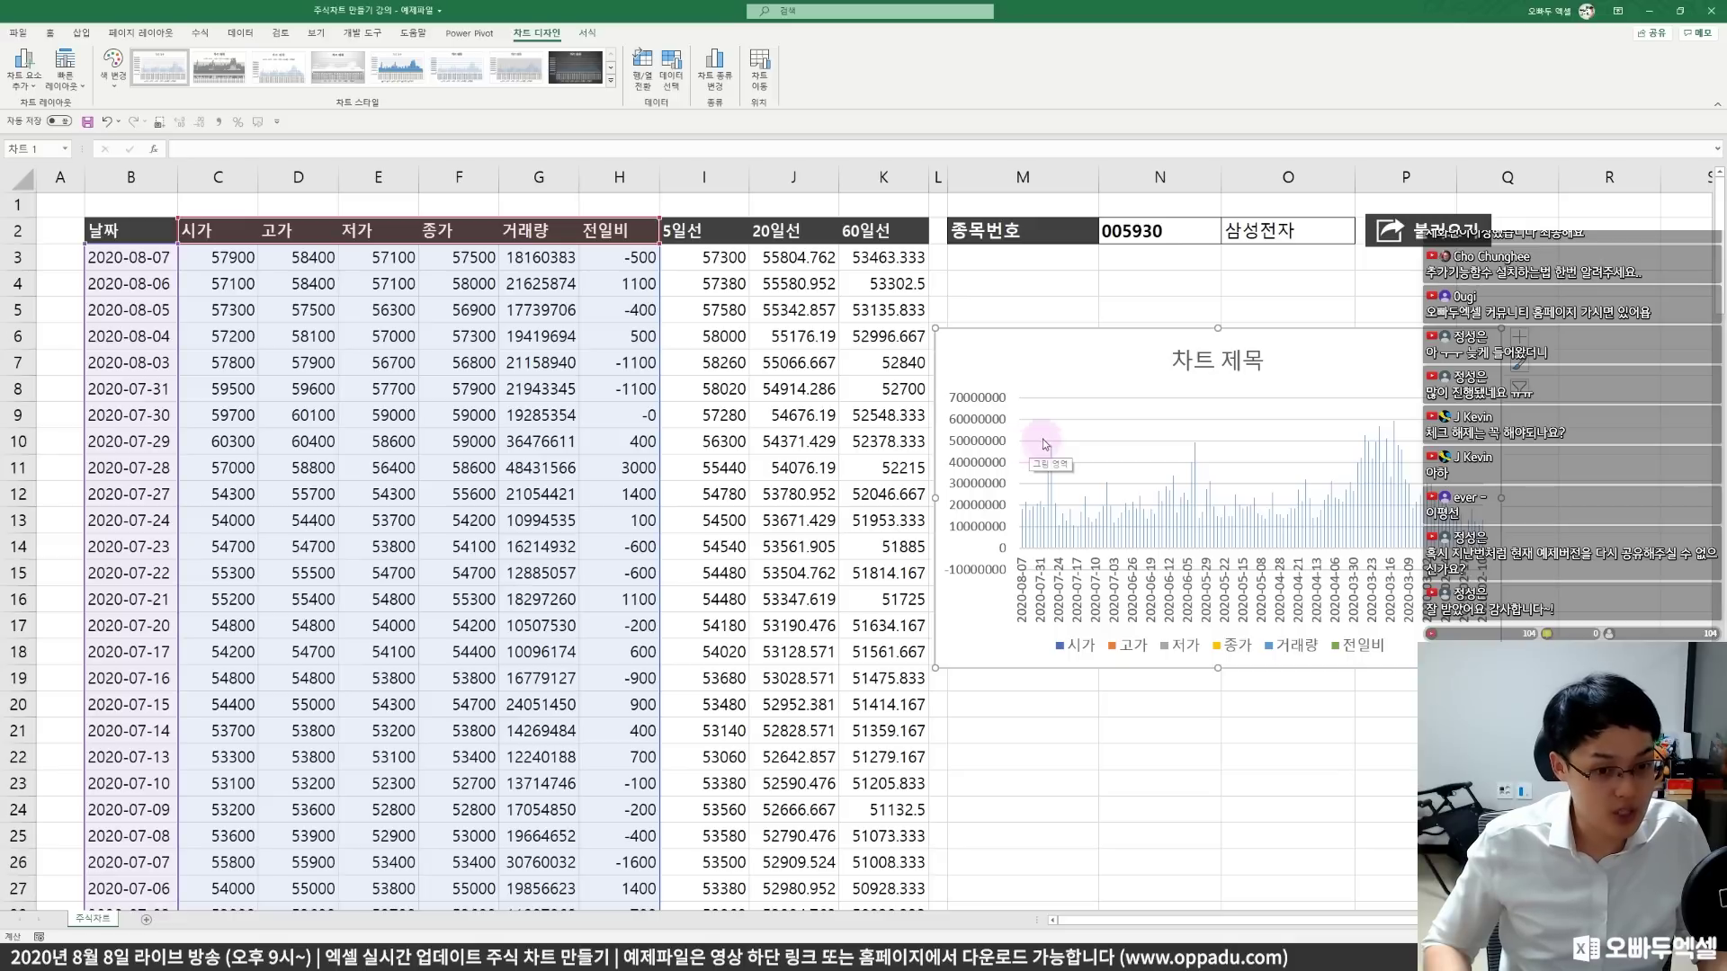
# - Remove the 거래량 and 전일비 series from the chart's data source
pyautogui.click(1064, 477)
pyautogui.rightClick(1064, 477)
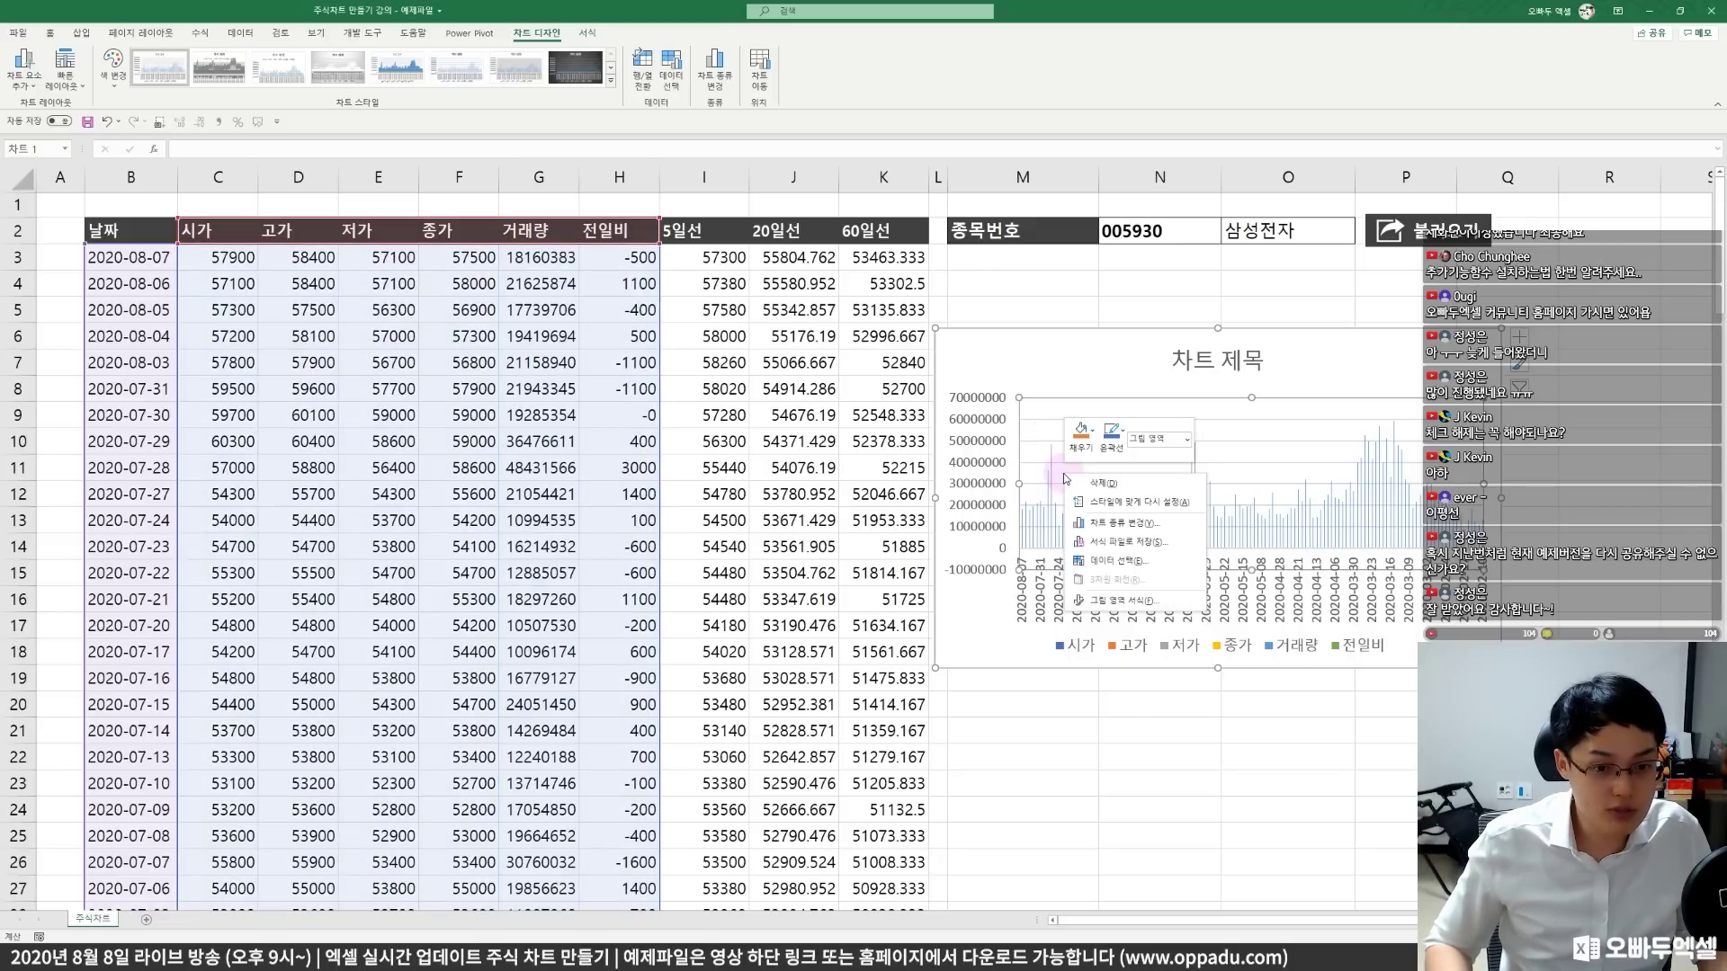
pyautogui.click(1098, 564)
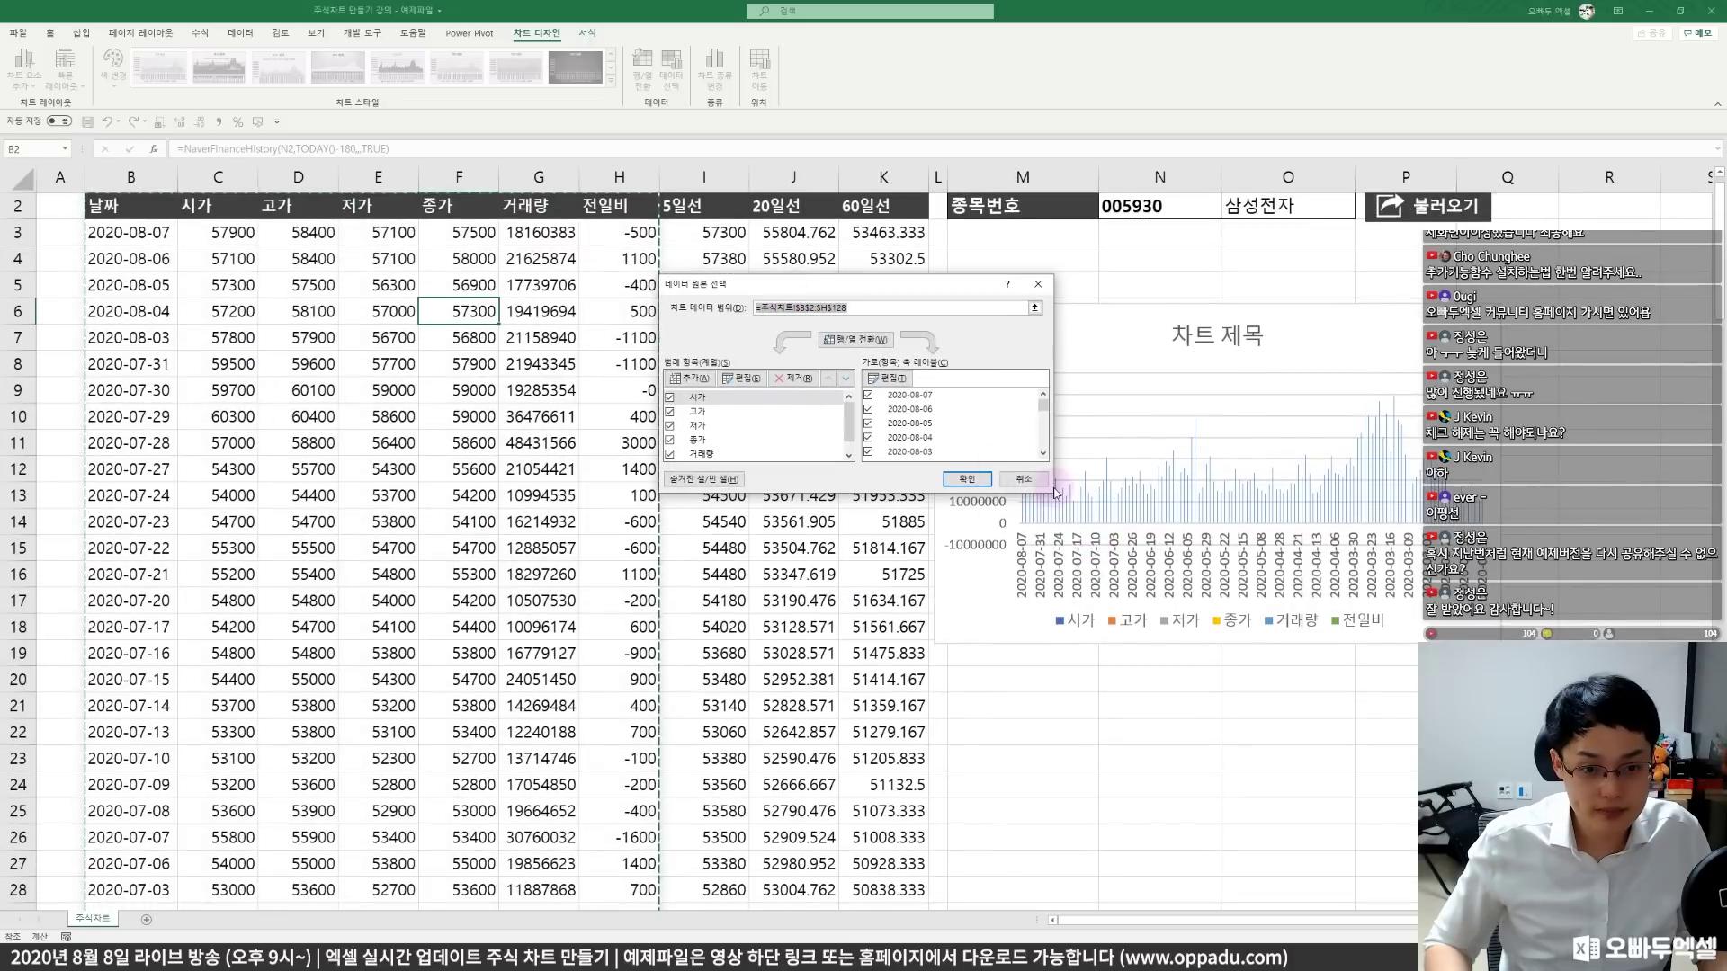
pyautogui.click(849, 455)
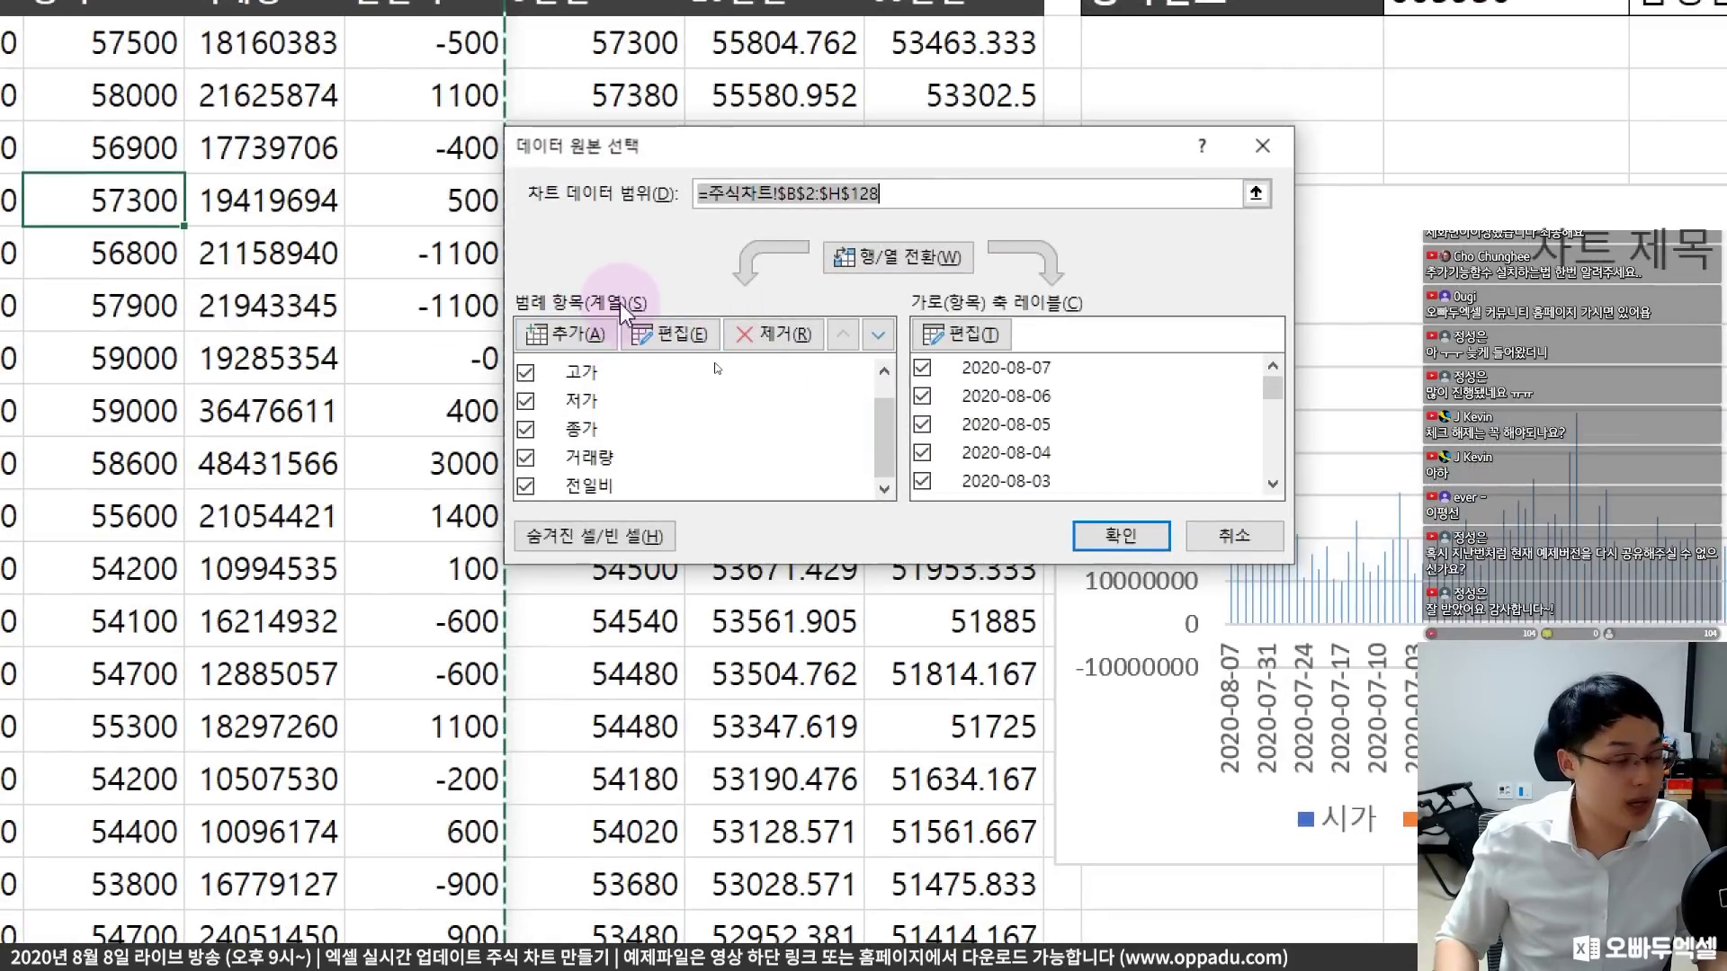
pyautogui.click(600, 463)
pyautogui.click(603, 488)
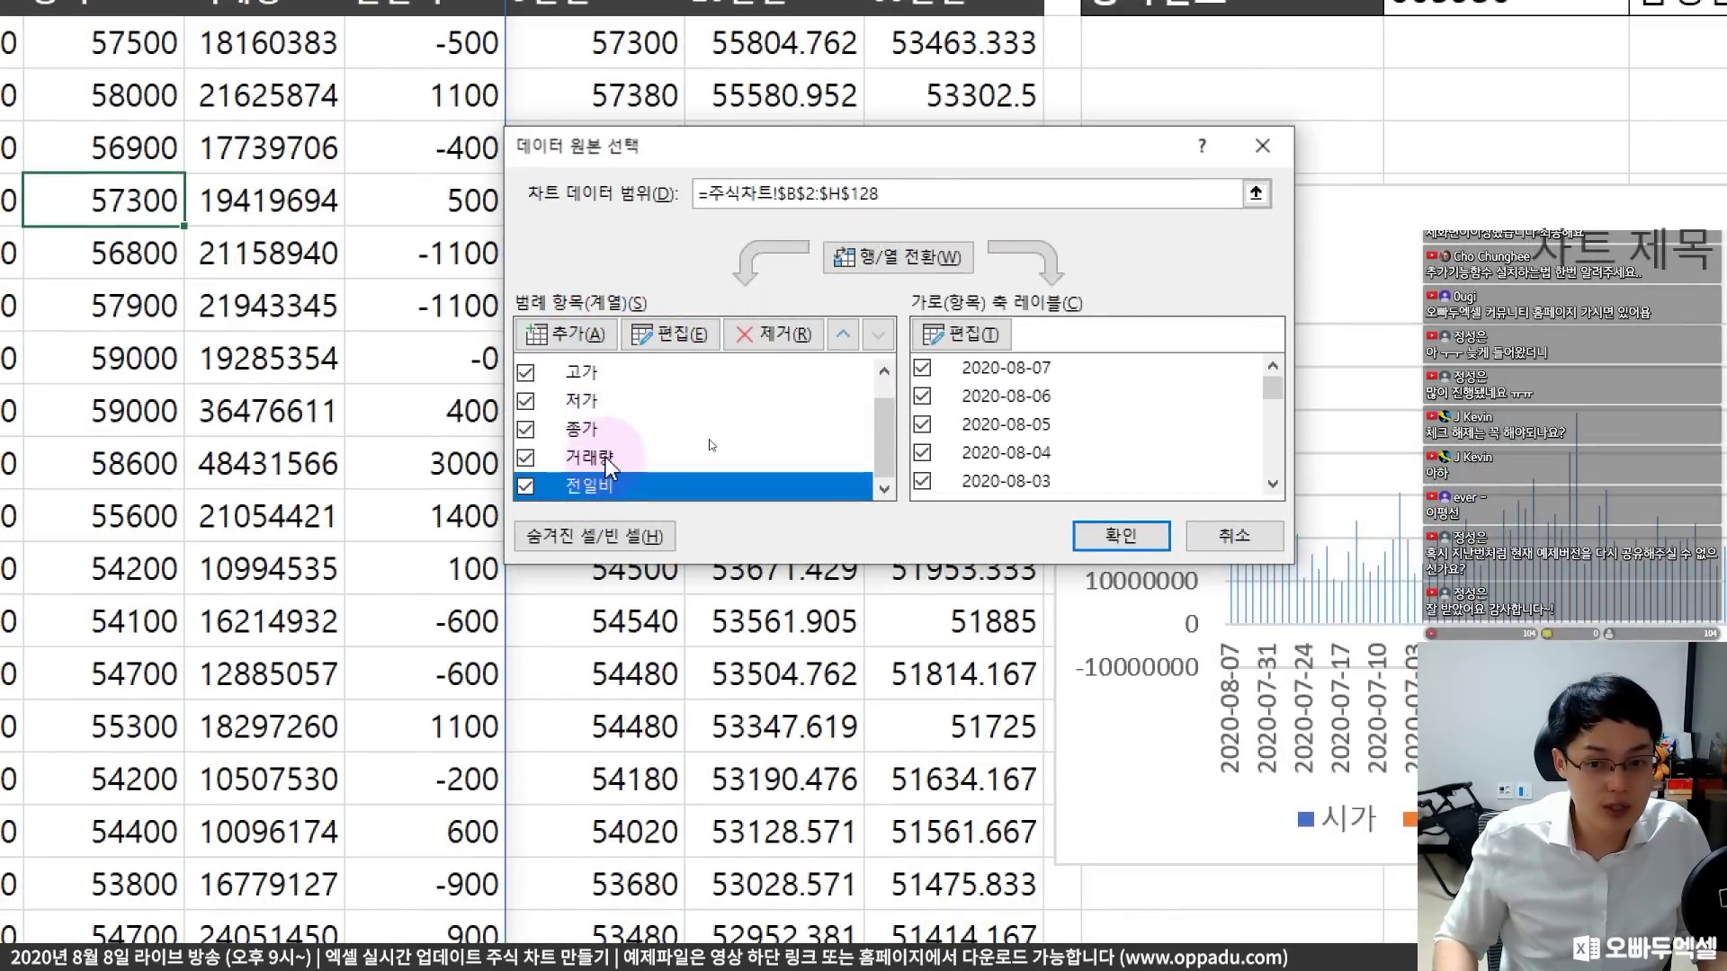
pyautogui.click(606, 463)
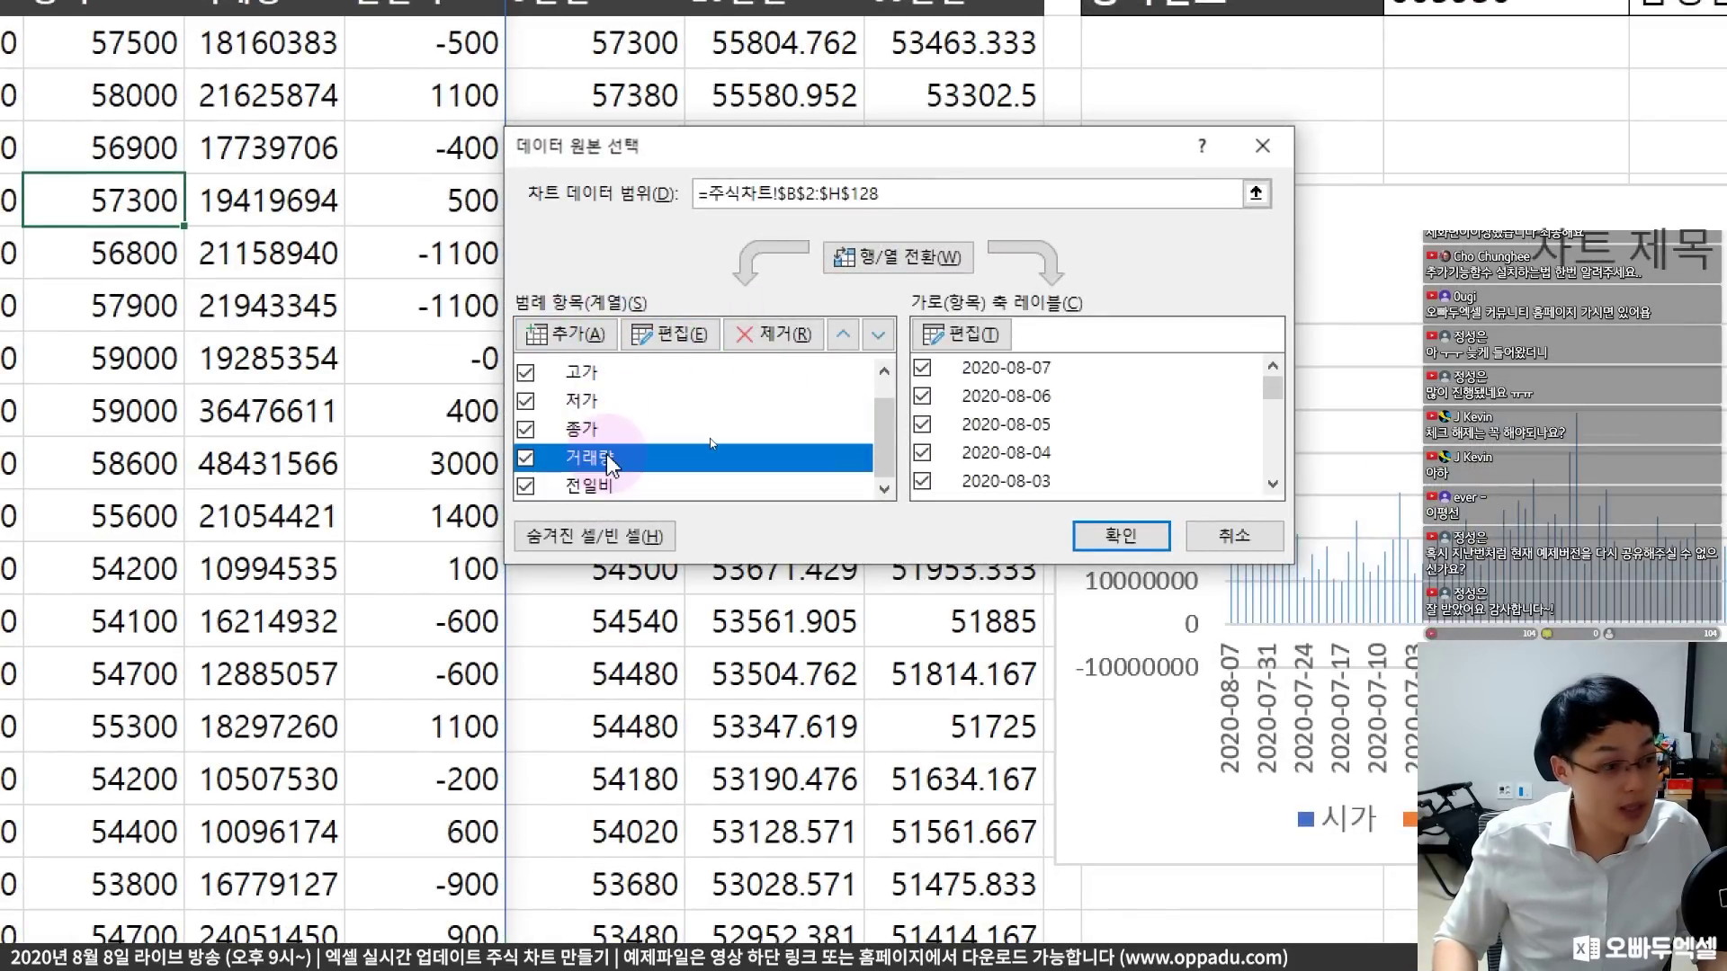
pyautogui.click(800, 338)
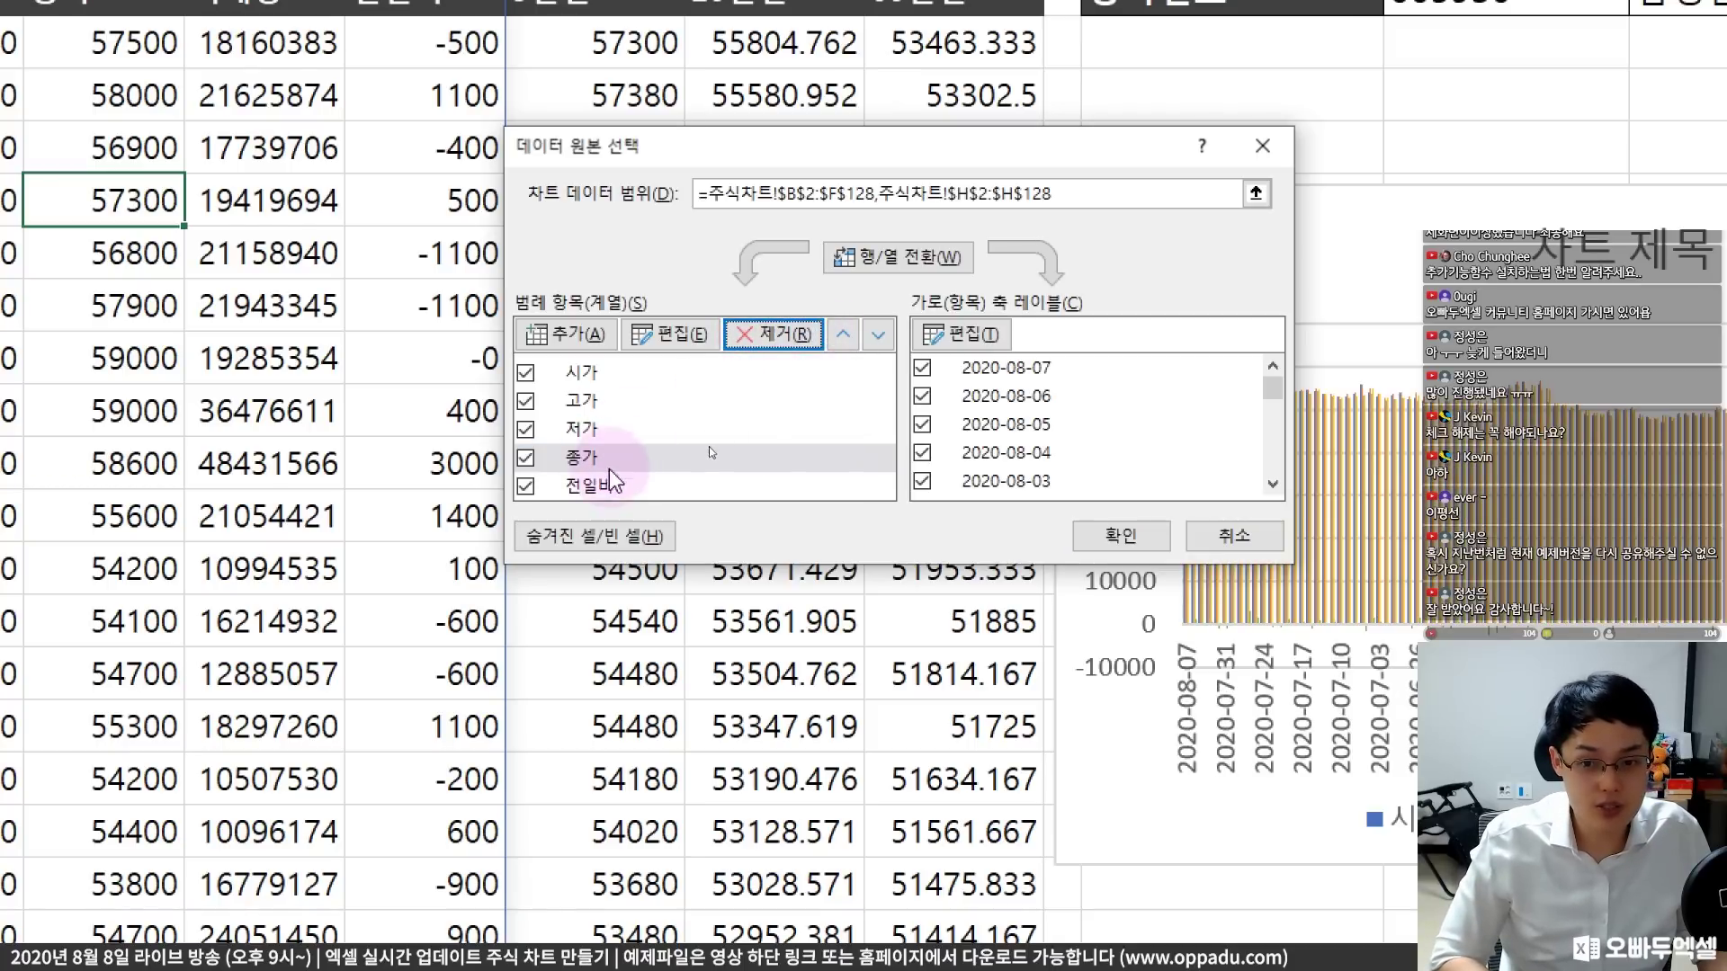
pyautogui.click(594, 485)
pyautogui.click(773, 335)
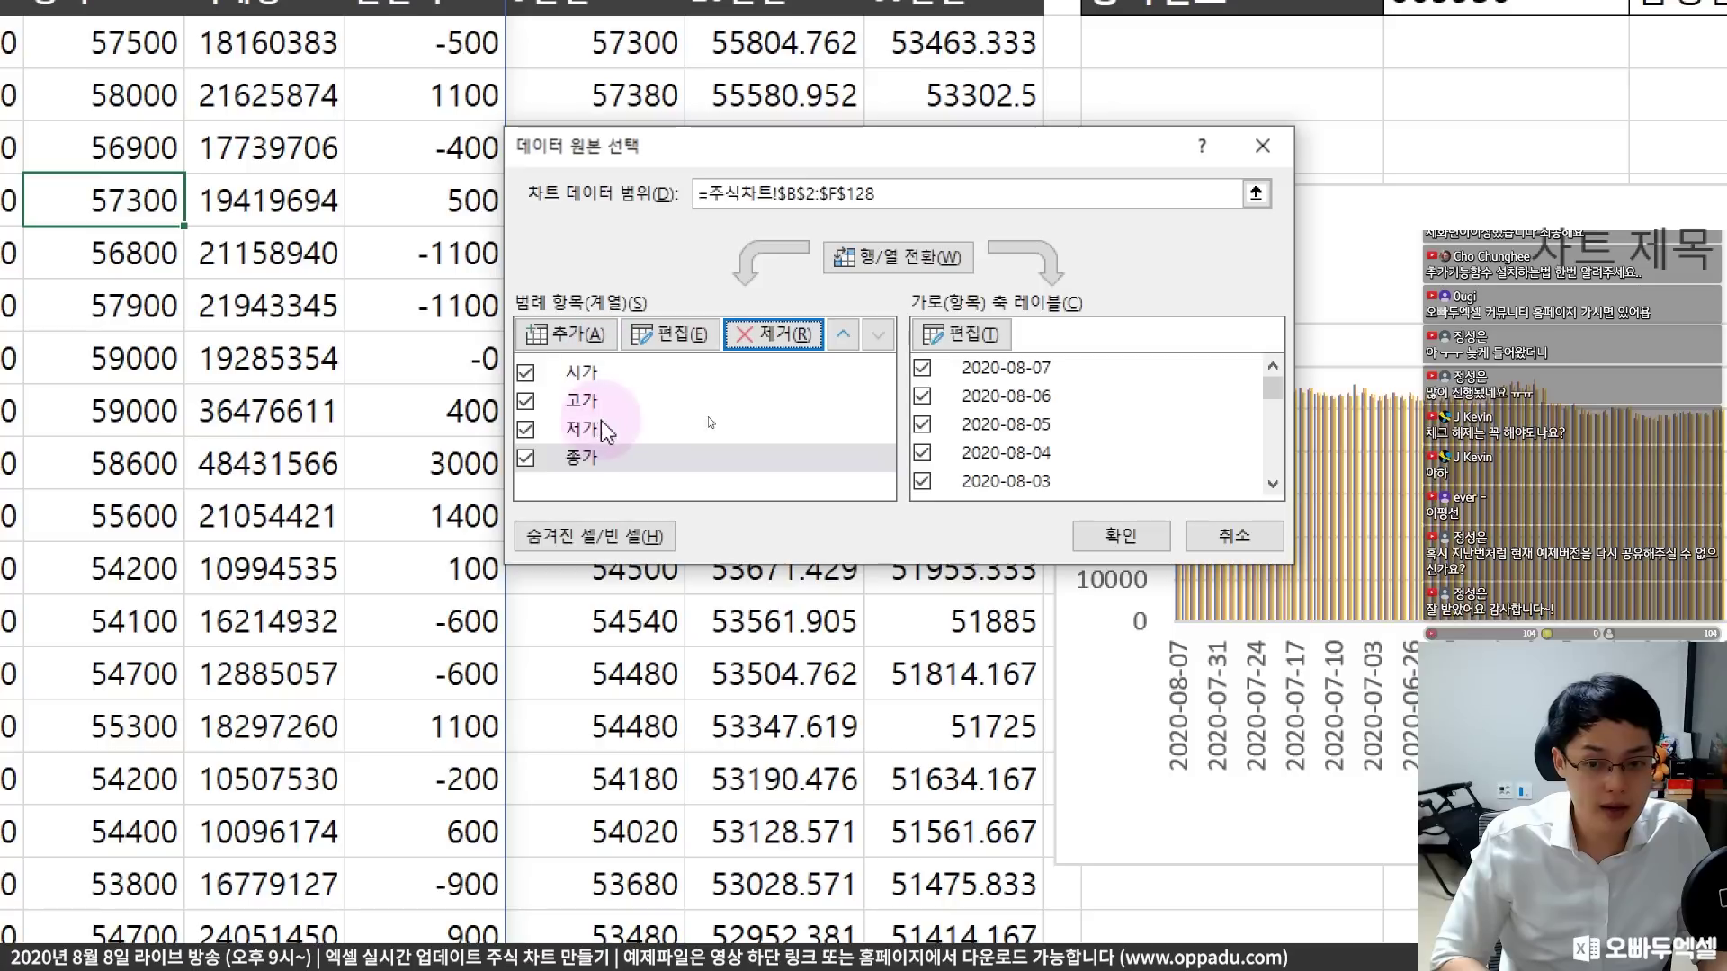
# - Check the remaining series for the order 시가, 고가, 저가, 종가 and apply the data source changes
pyautogui.click(629, 382)
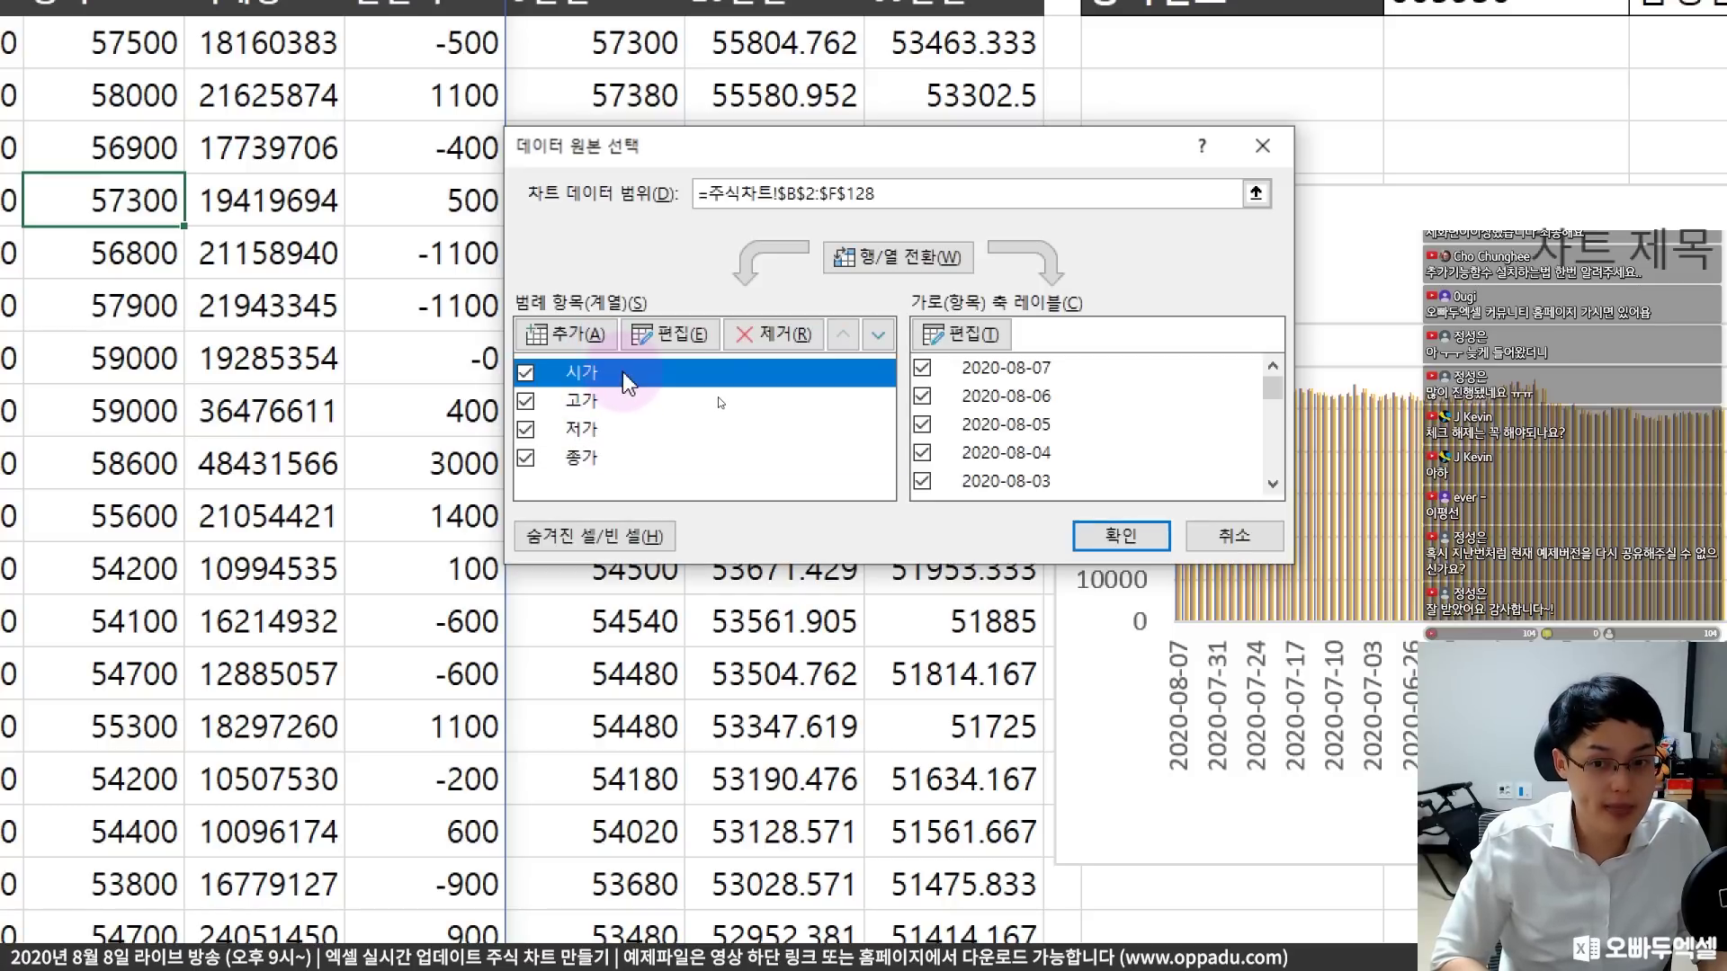
pyautogui.click(602, 405)
pyautogui.click(601, 434)
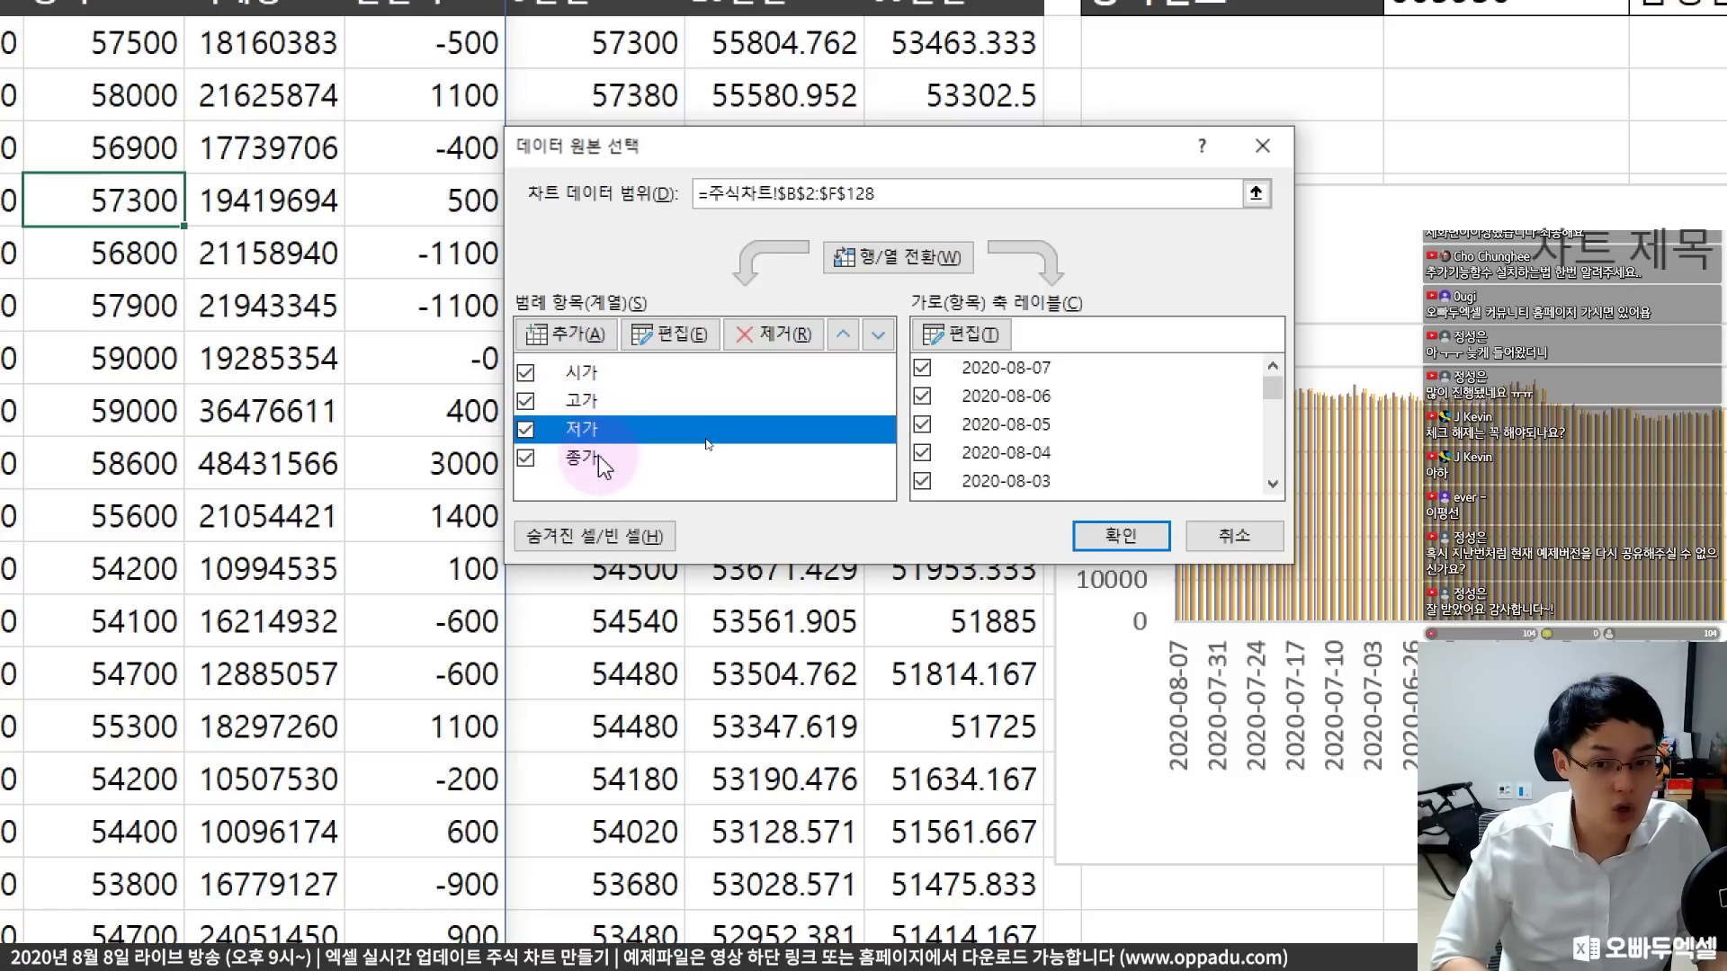
pyautogui.click(599, 457)
pyautogui.click(594, 372)
pyautogui.click(596, 402)
pyautogui.click(608, 436)
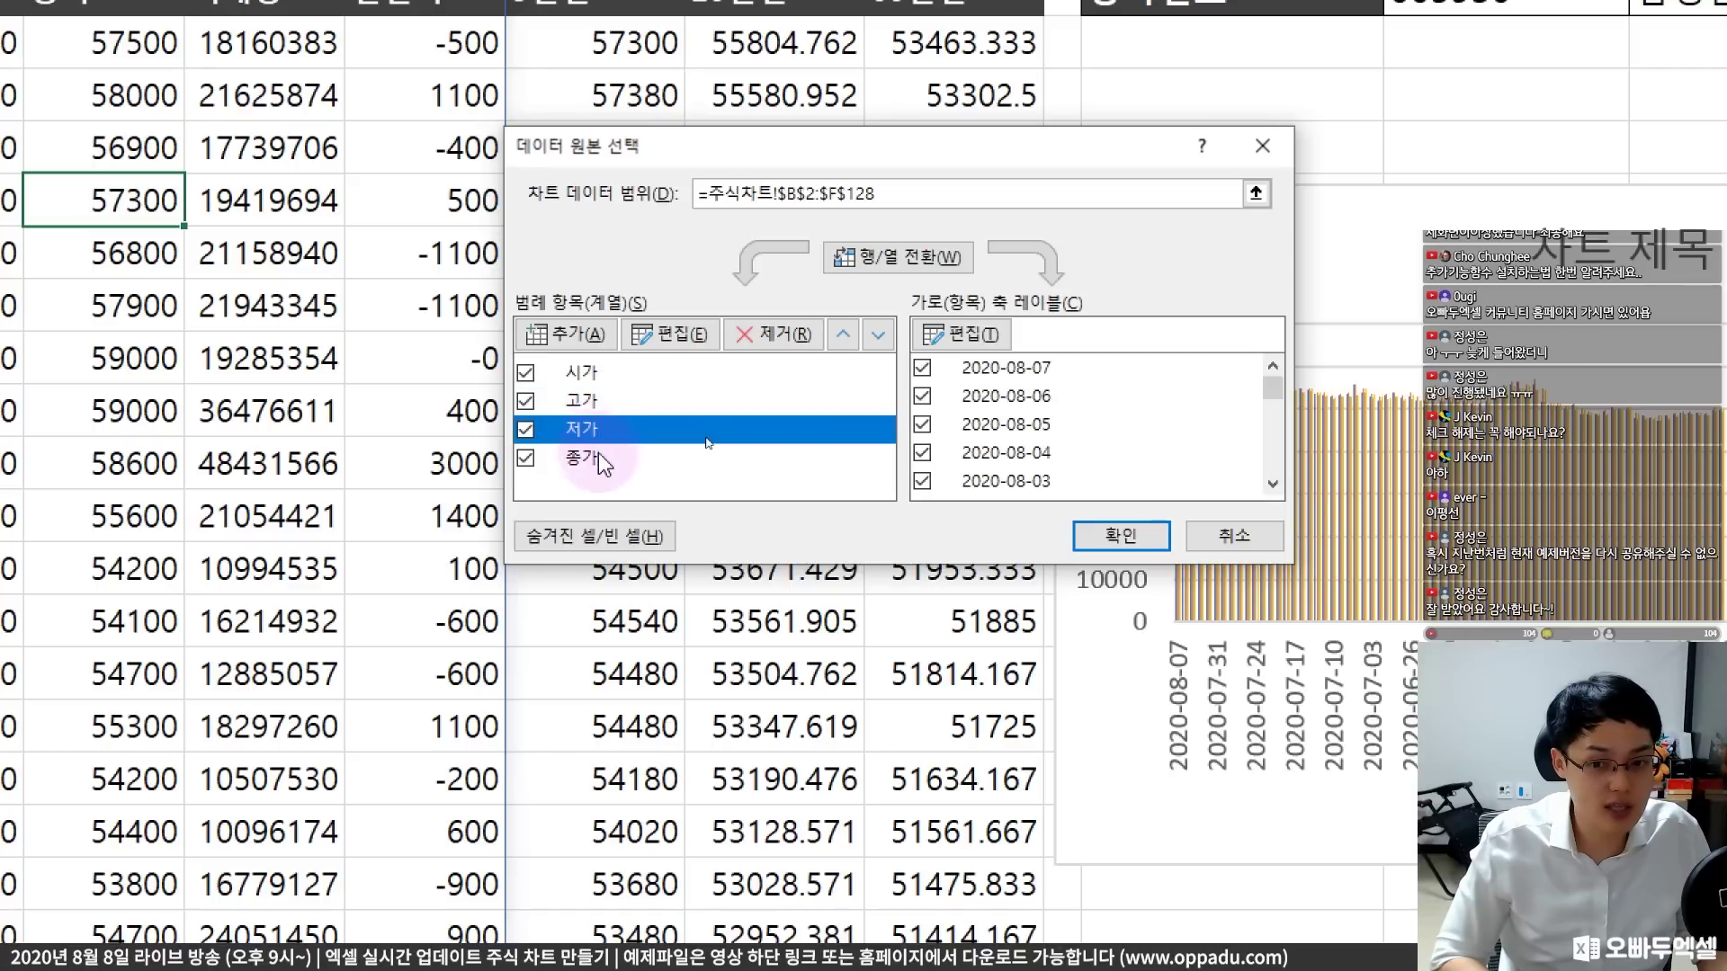
pyautogui.click(598, 455)
pyautogui.click(593, 401)
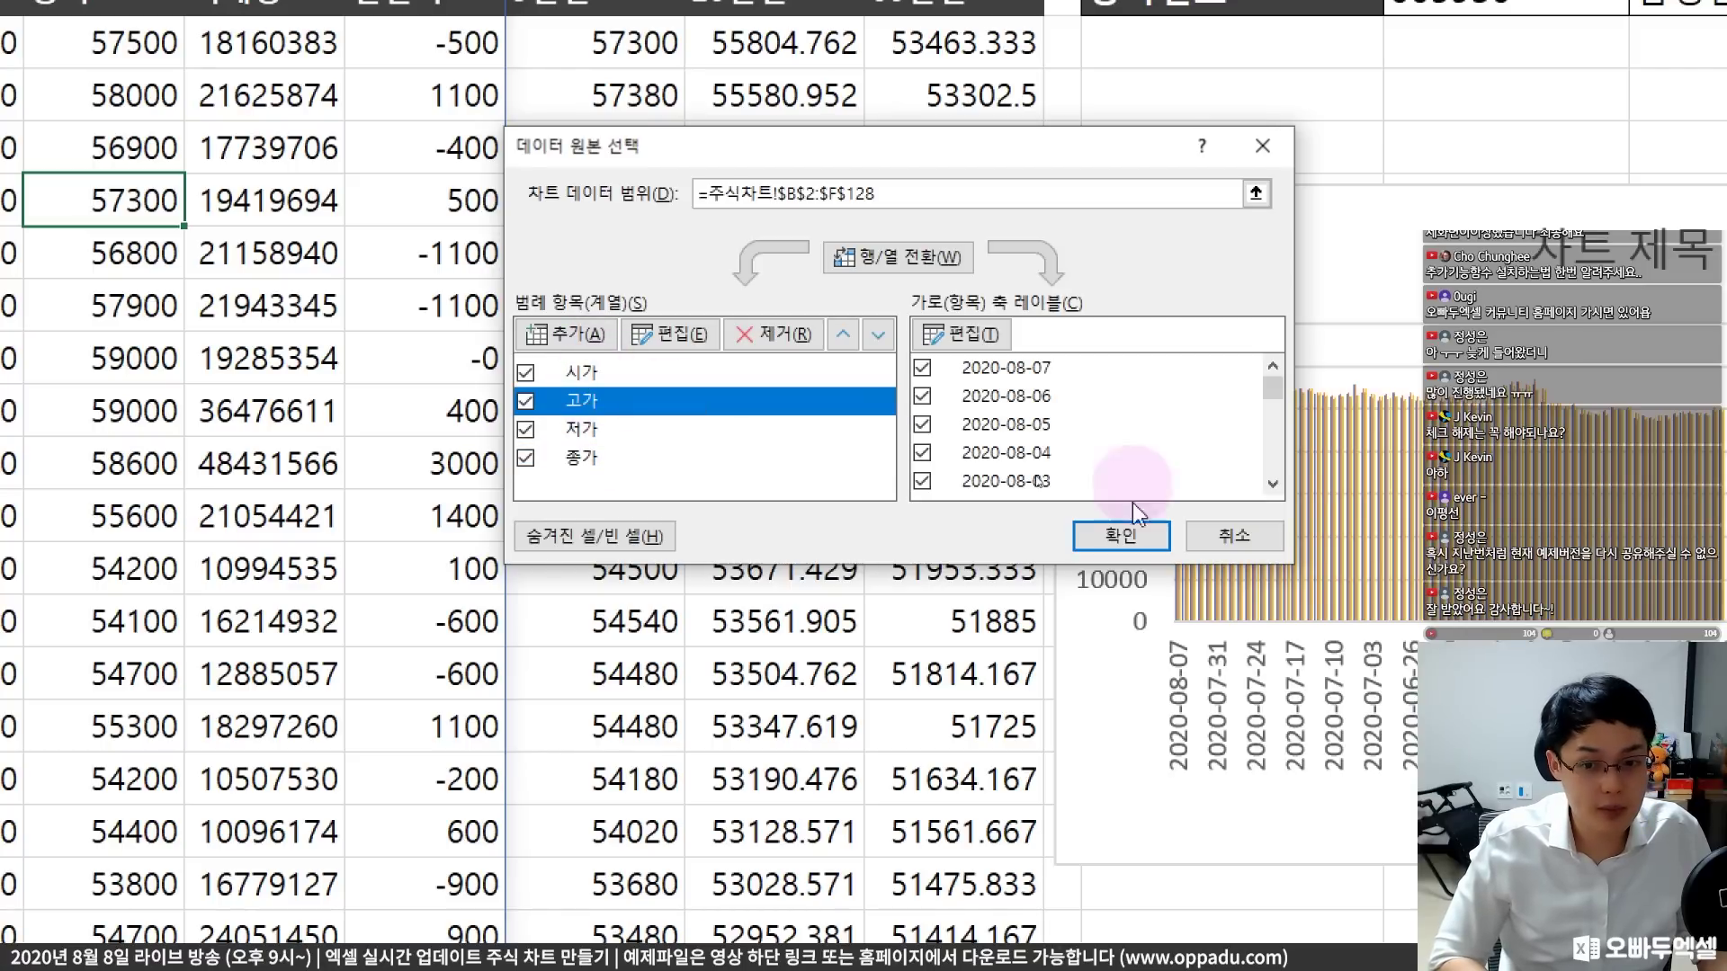
pyautogui.click(1134, 539)
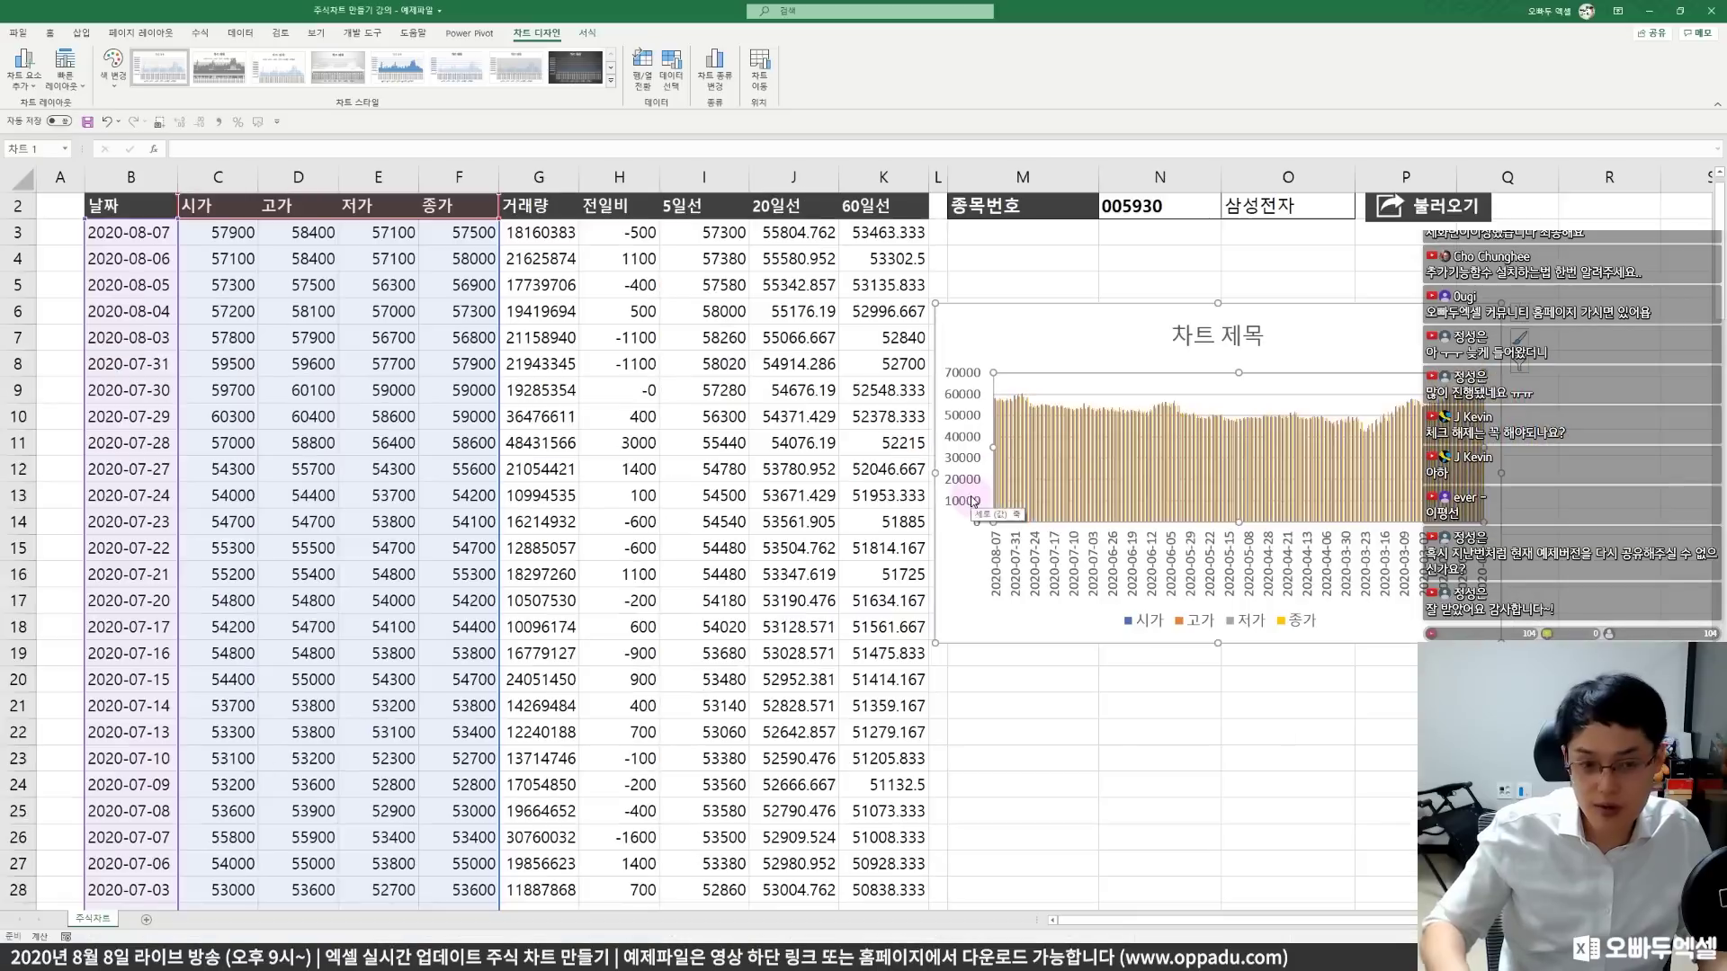
# - Change the chart type to the open-high-low-close (시가-고가-저가-종가) stock chart
pyautogui.rightClick(1017, 353)
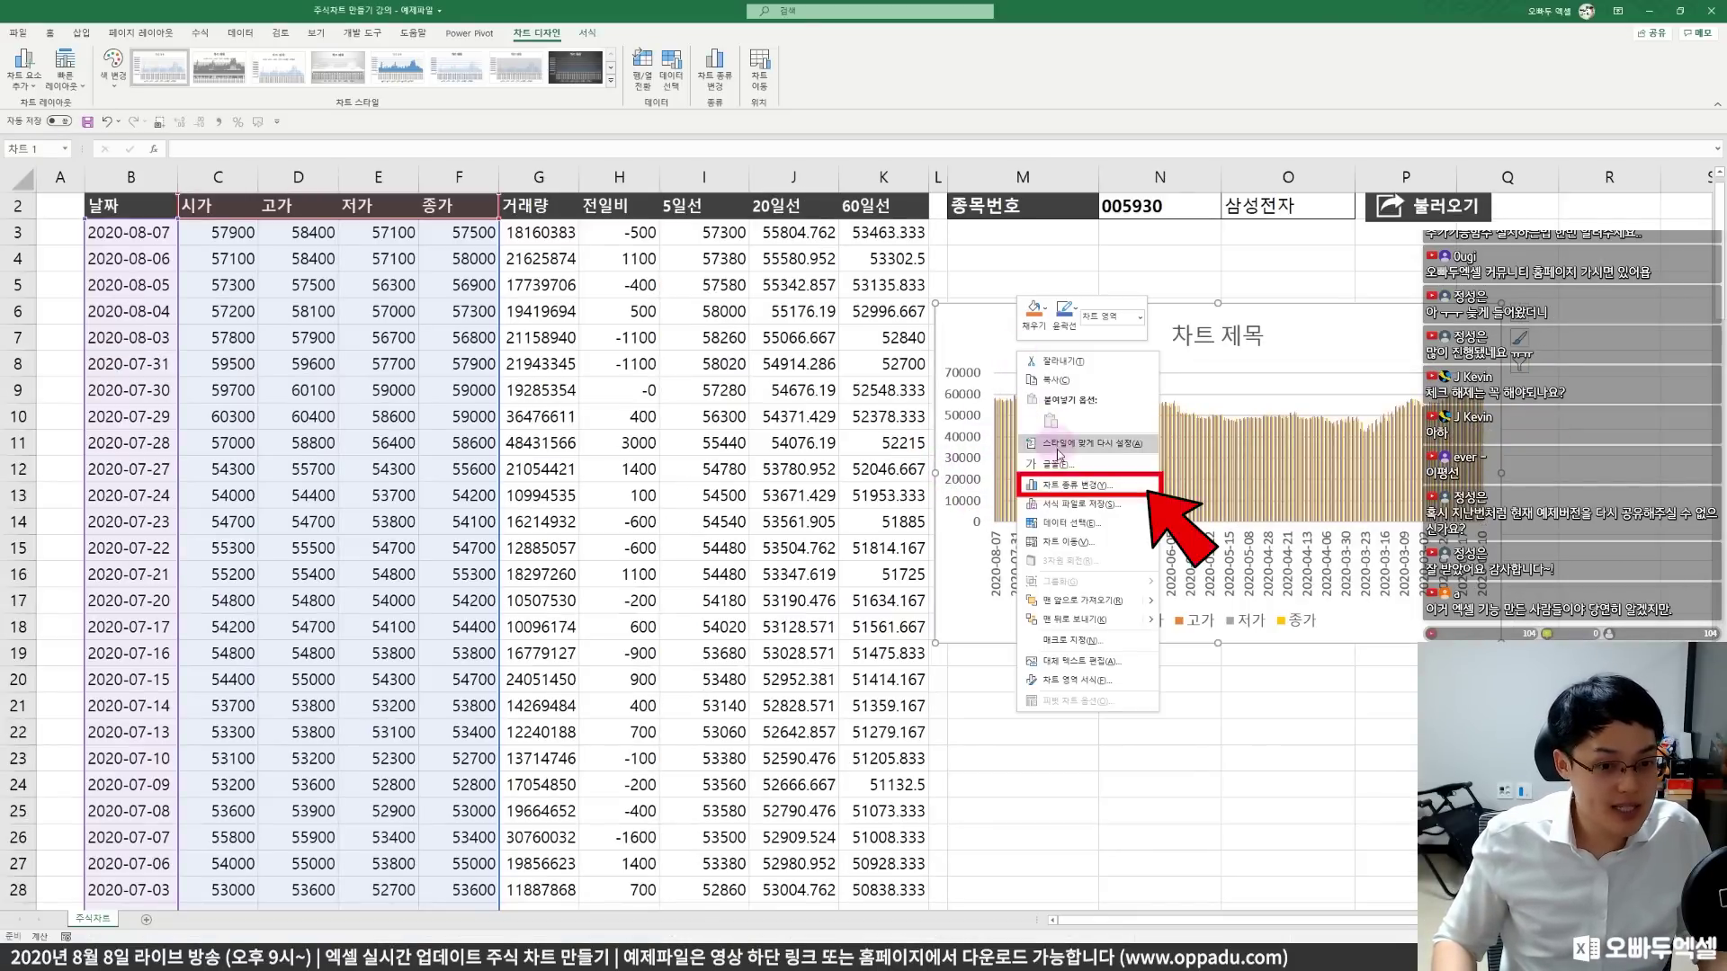
pyautogui.click(1064, 487)
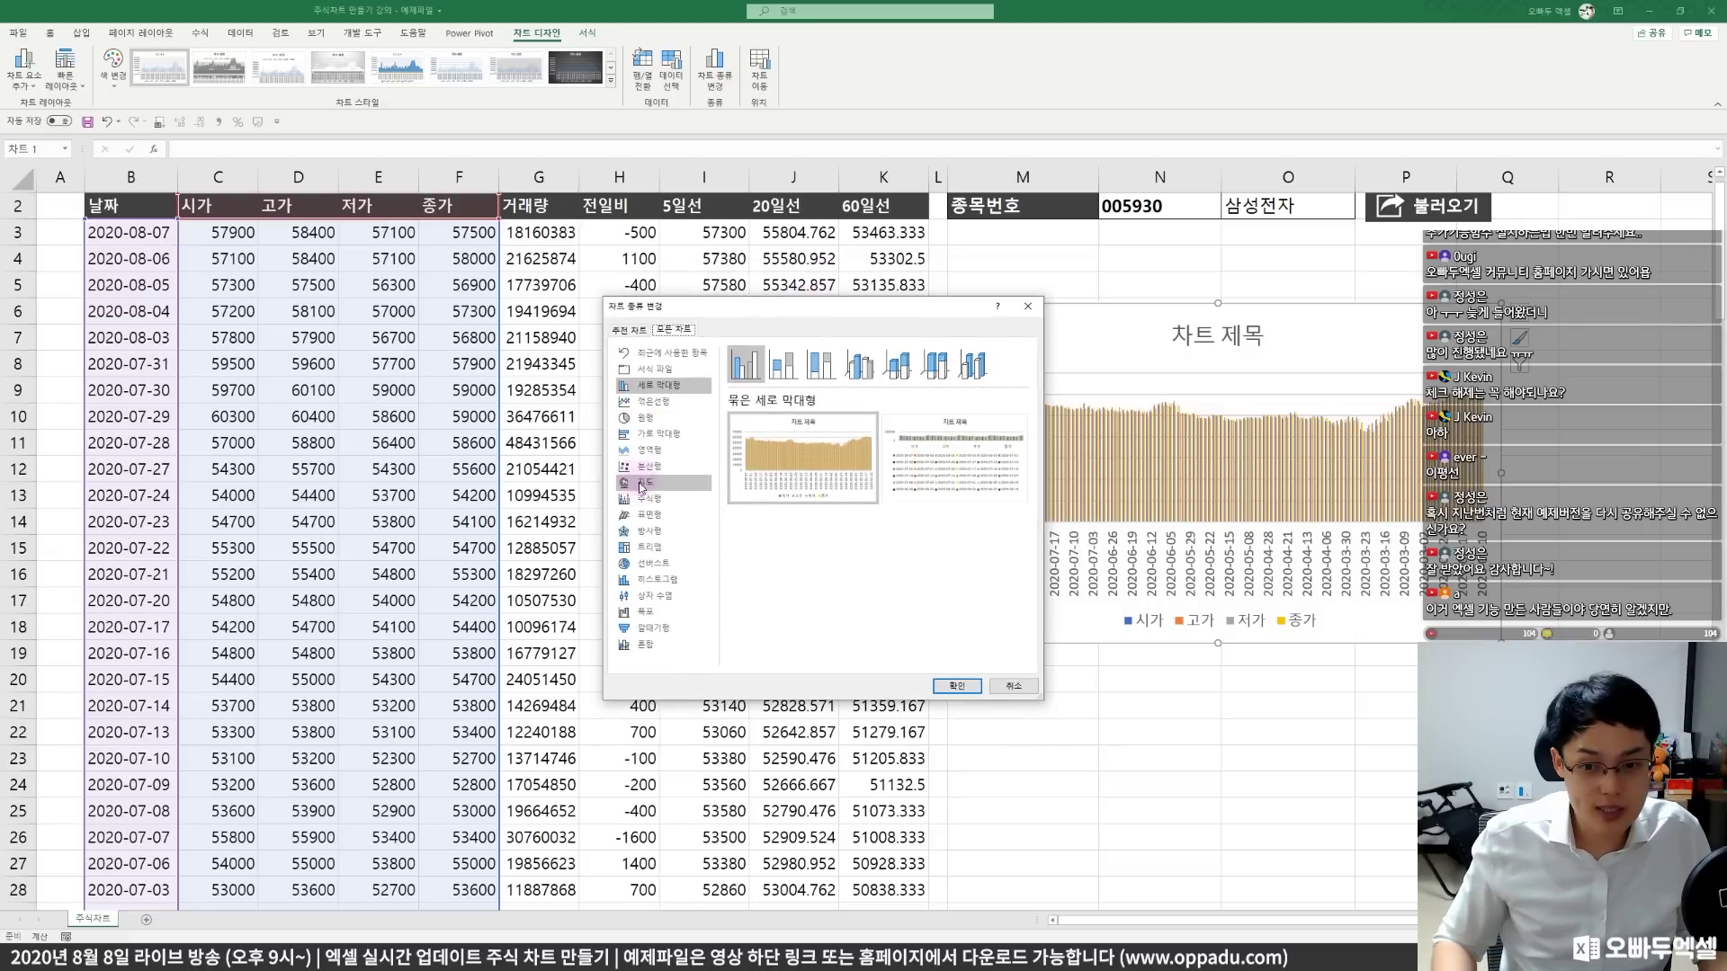
pyautogui.click(646, 500)
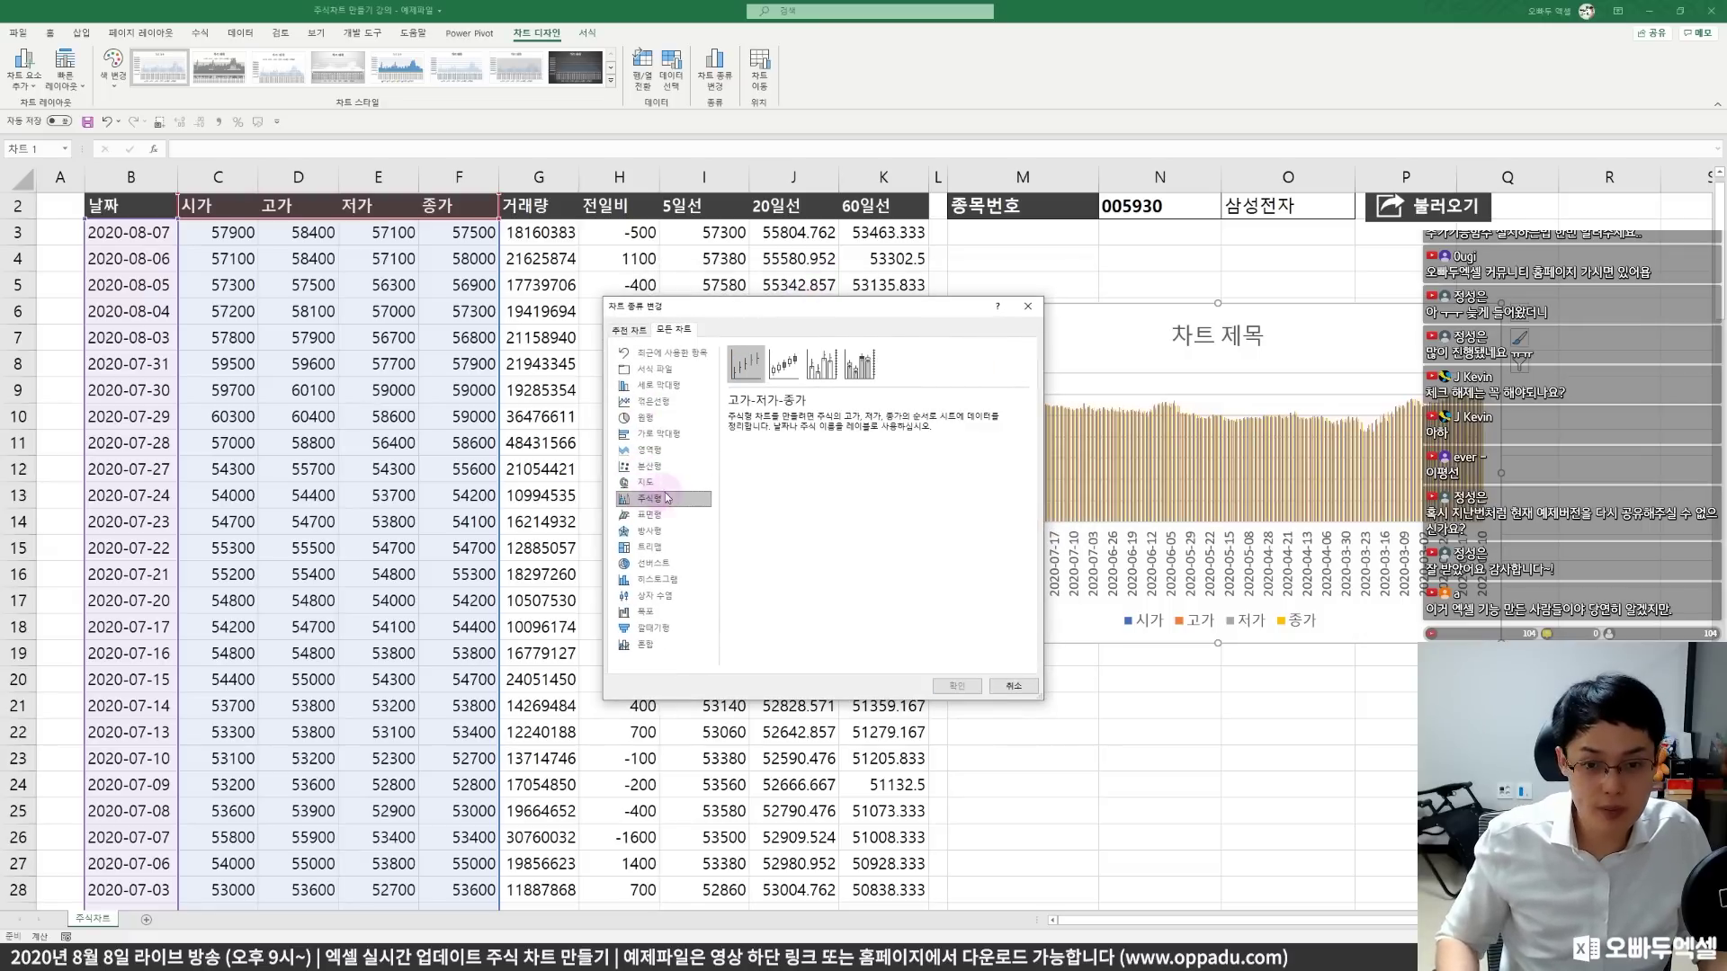
pyautogui.click(784, 363)
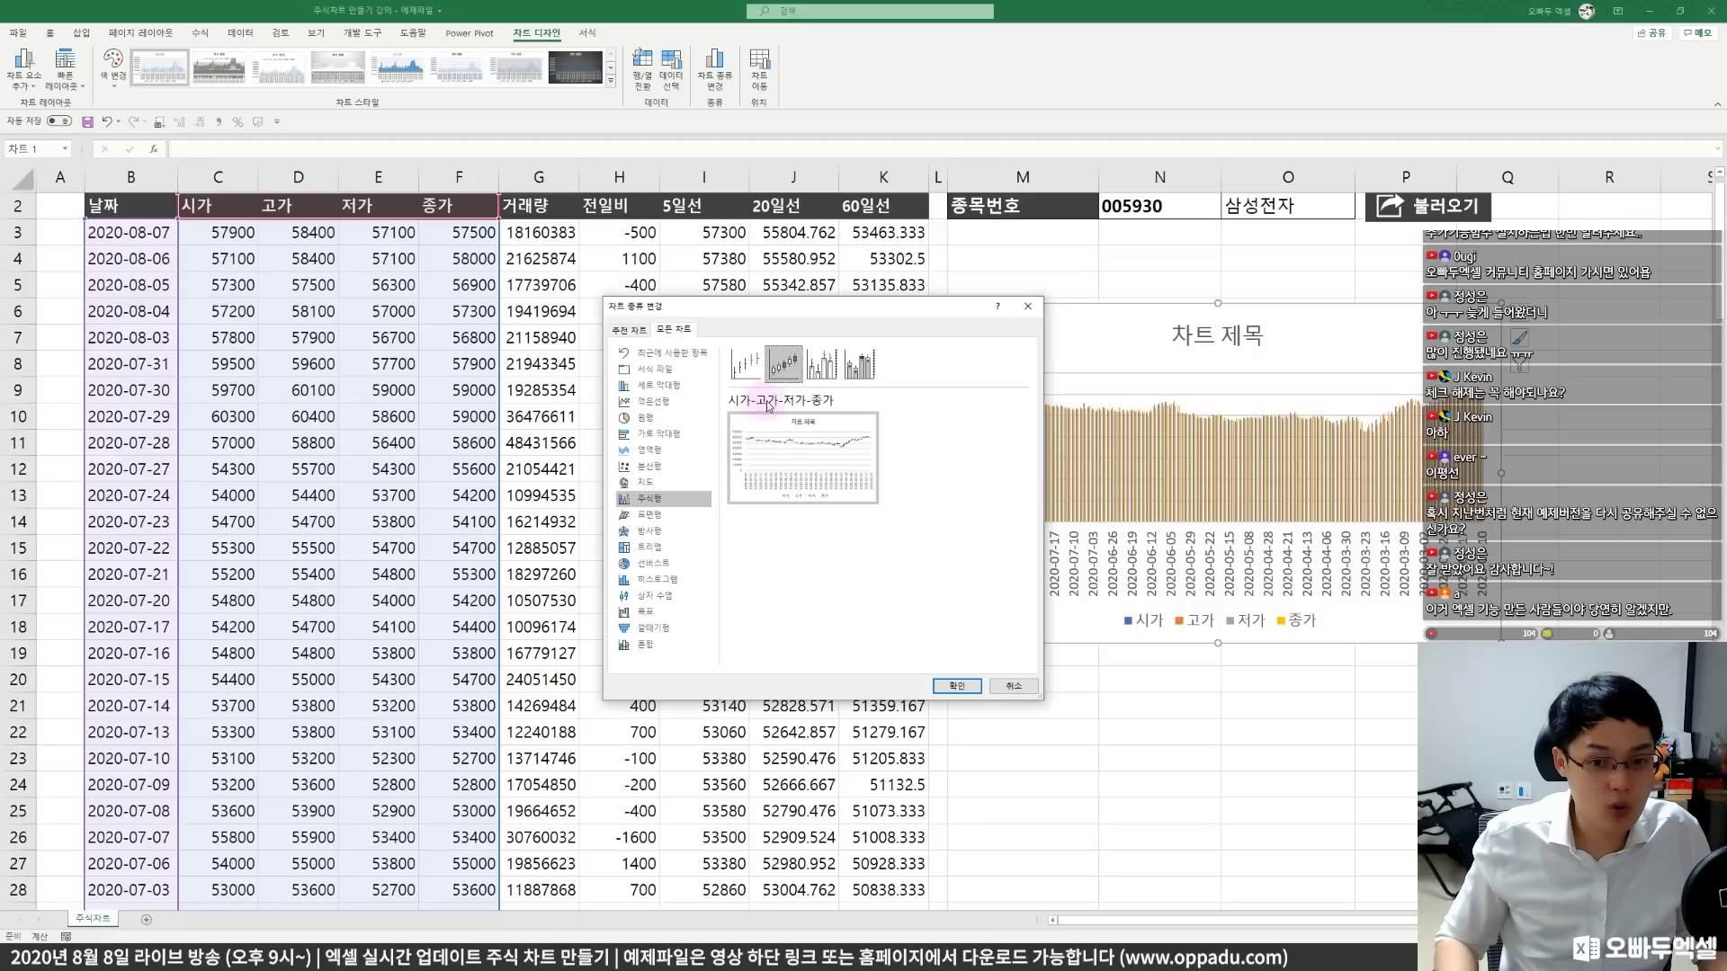
pyautogui.moveTo(787, 445)
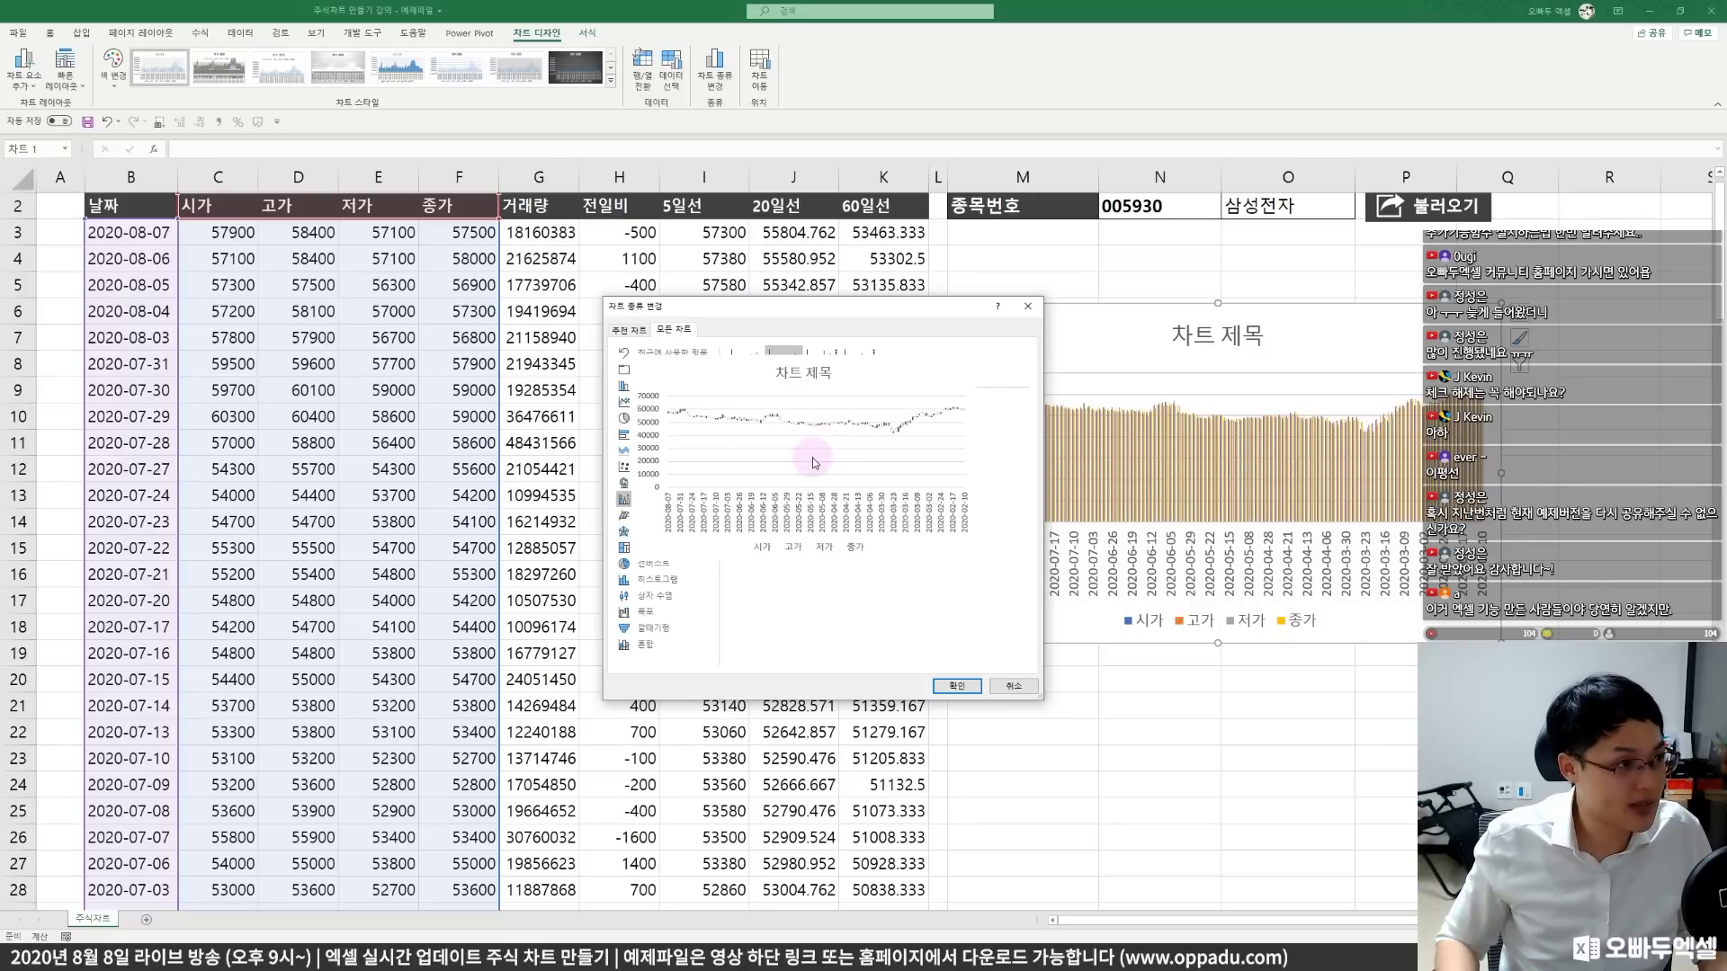
pyautogui.click(956, 685)
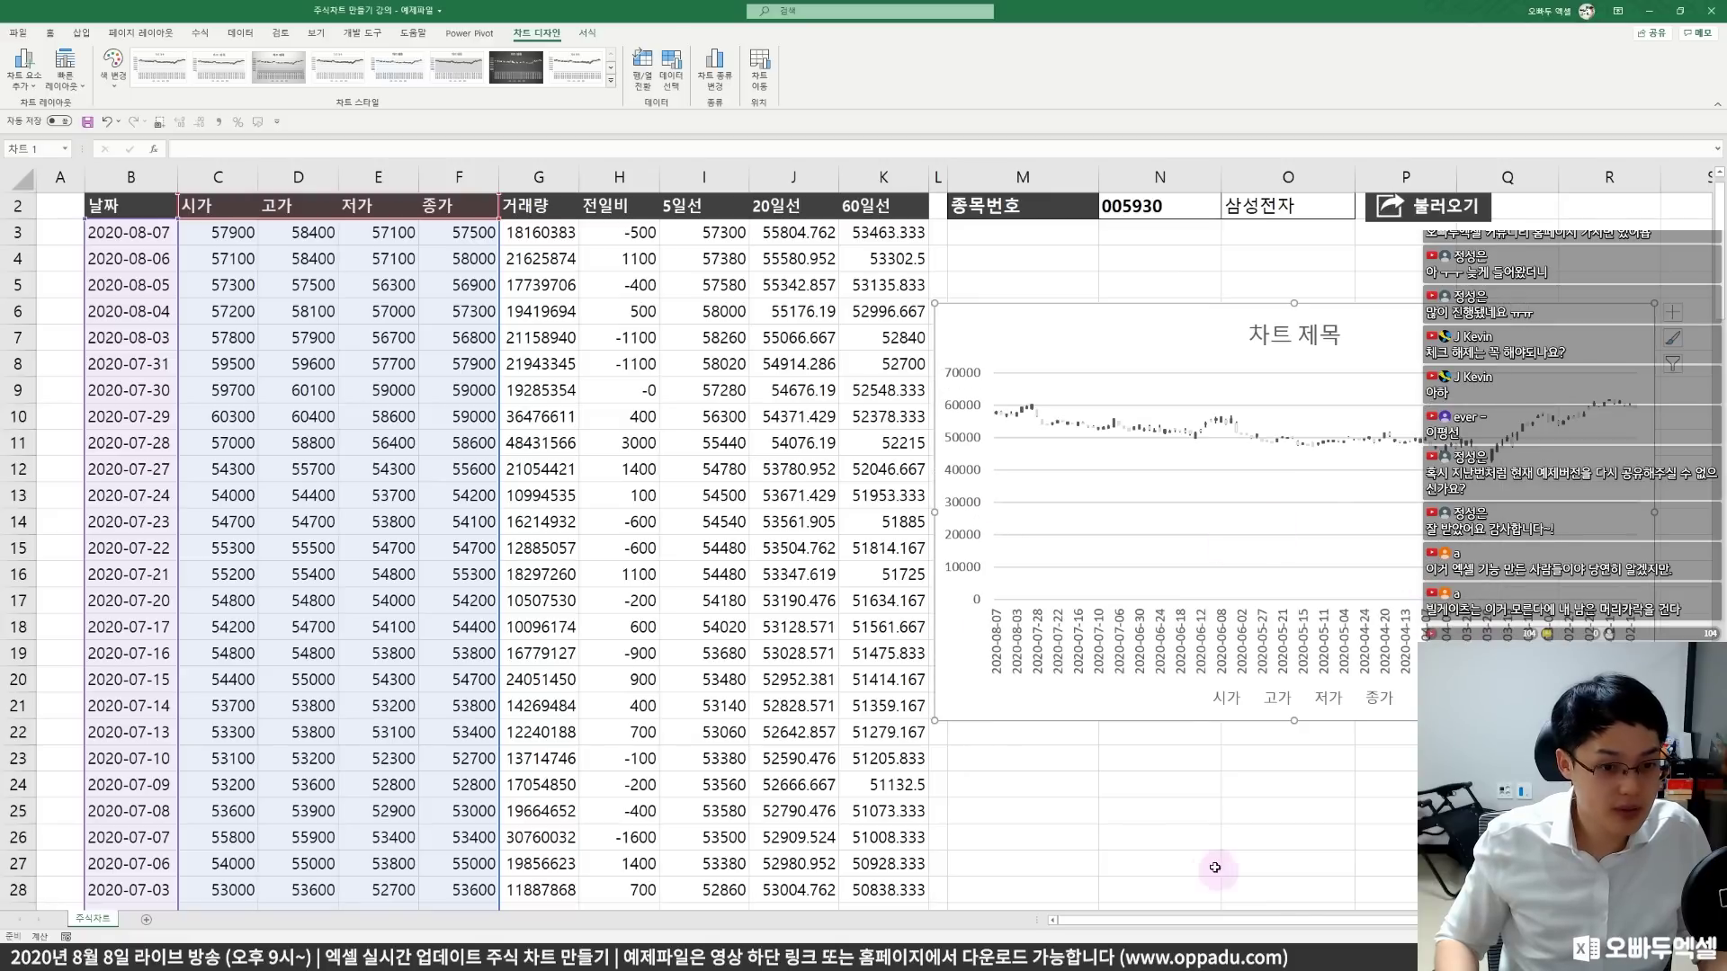
# - Enlarge the stock chart so its lower-right corner reaches about column T, row 23
pyautogui.hscroll(3, 1253, 887)
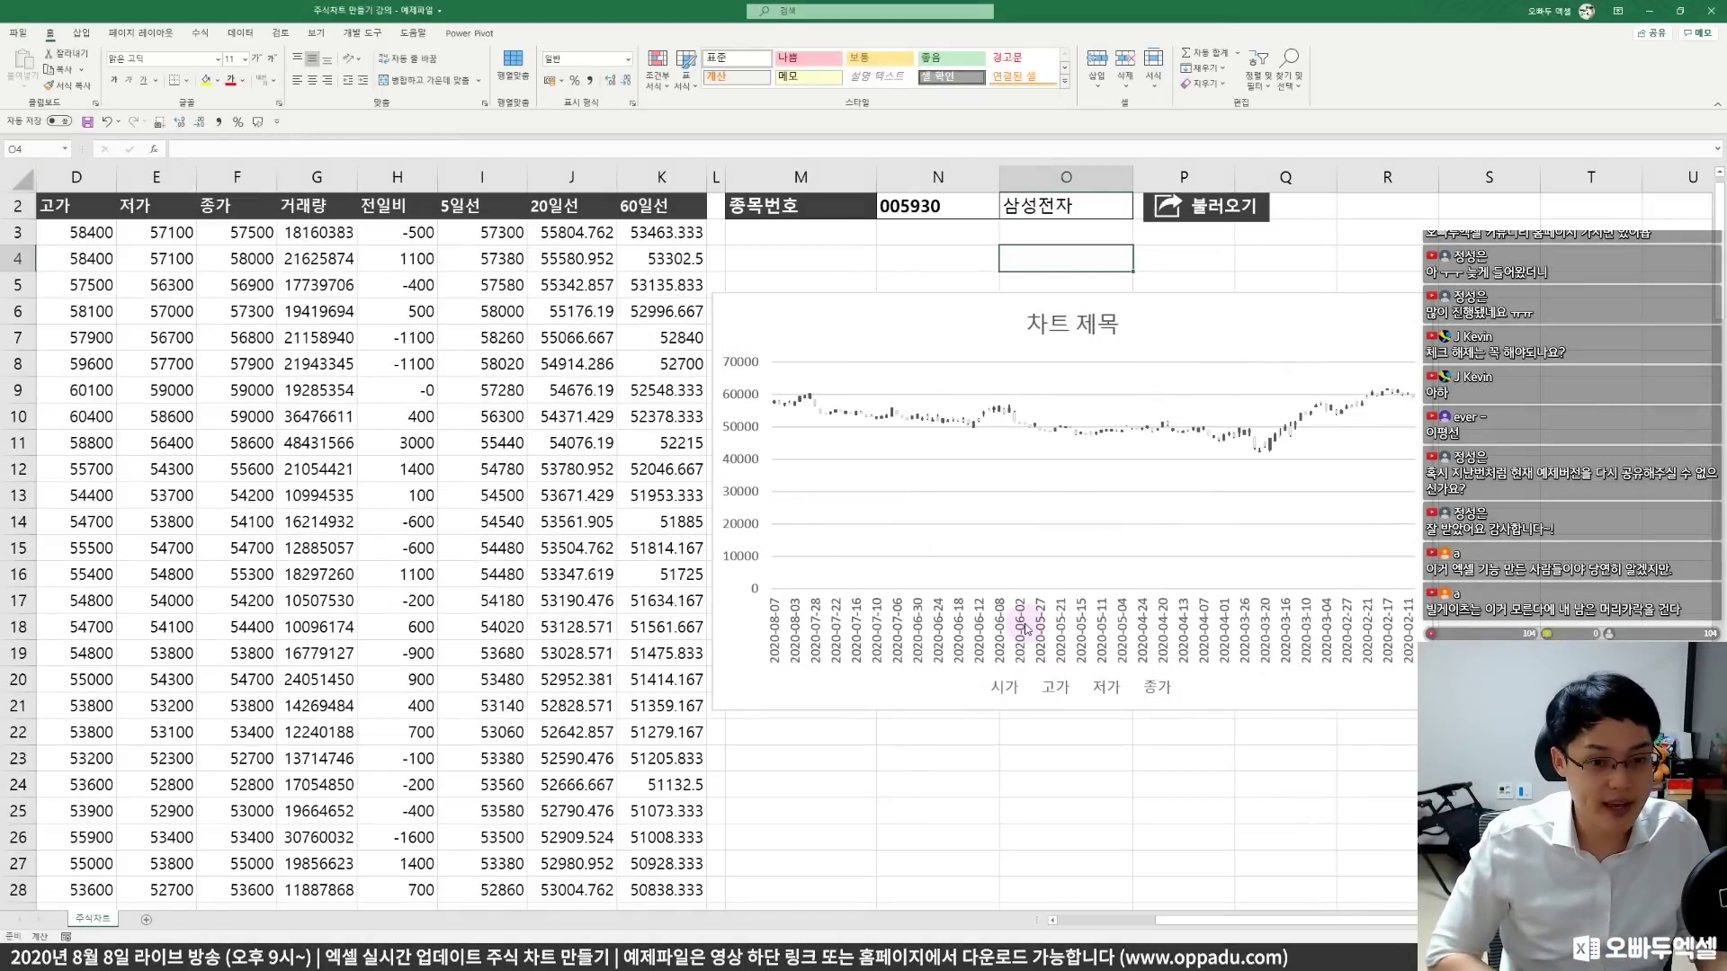
pyautogui.click(1412, 696)
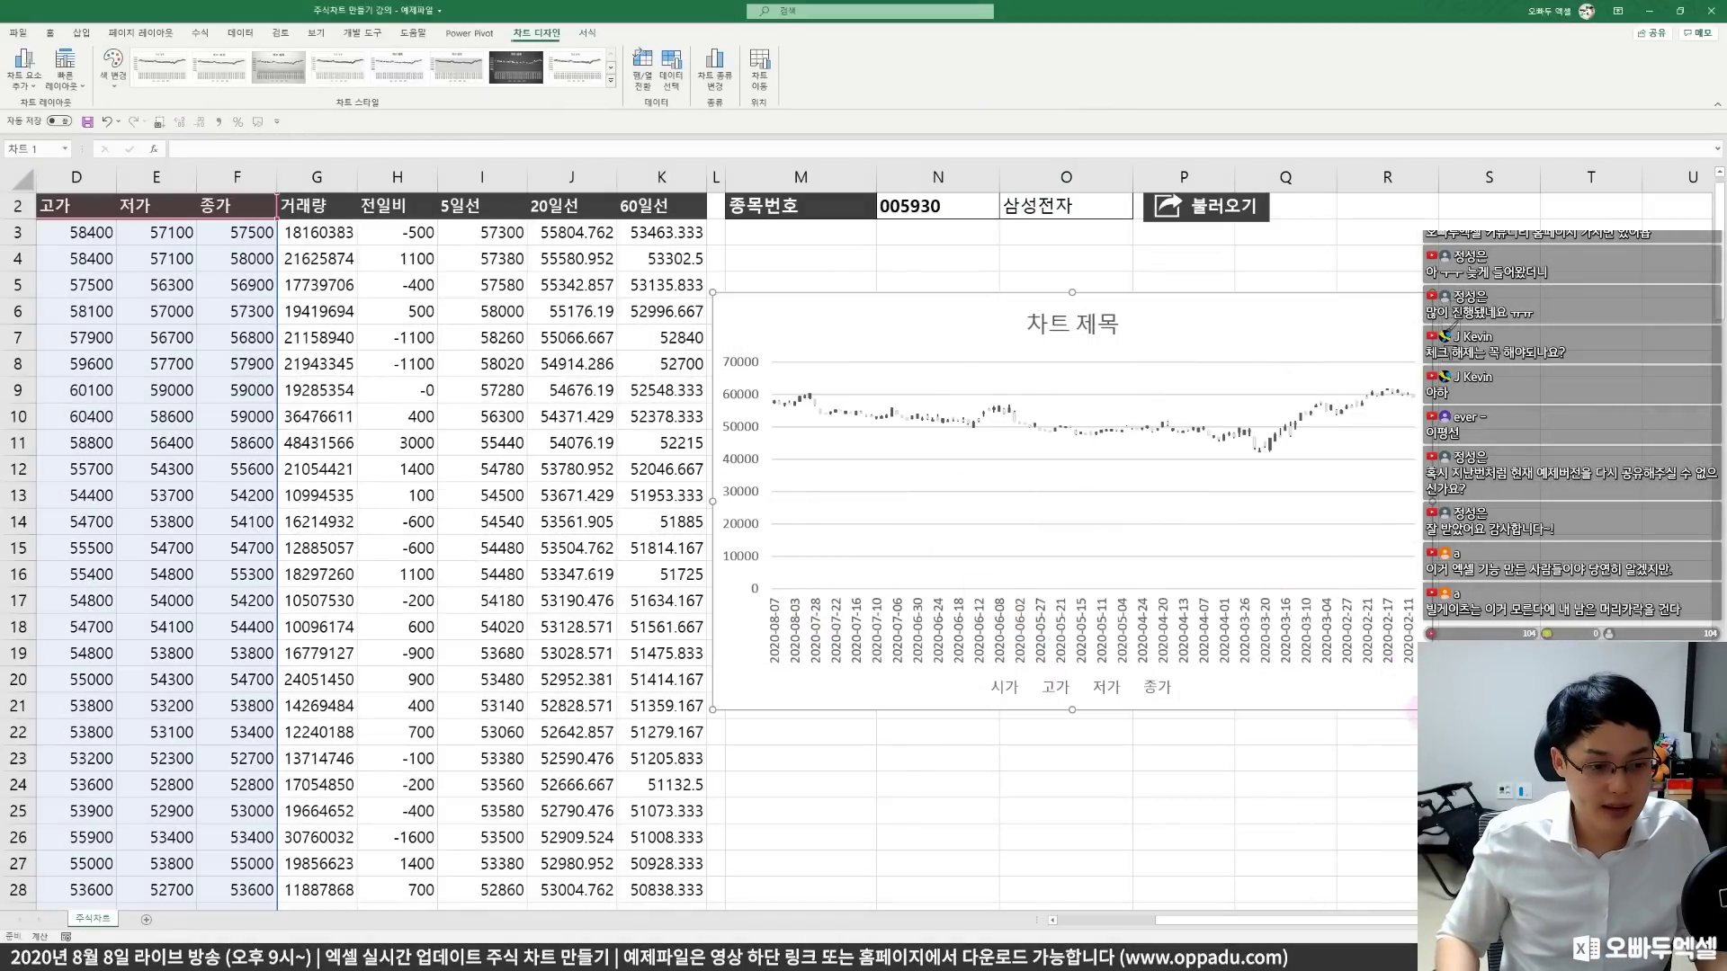
pyautogui.moveTo(1417, 710); pyautogui.dragTo(1605, 769)
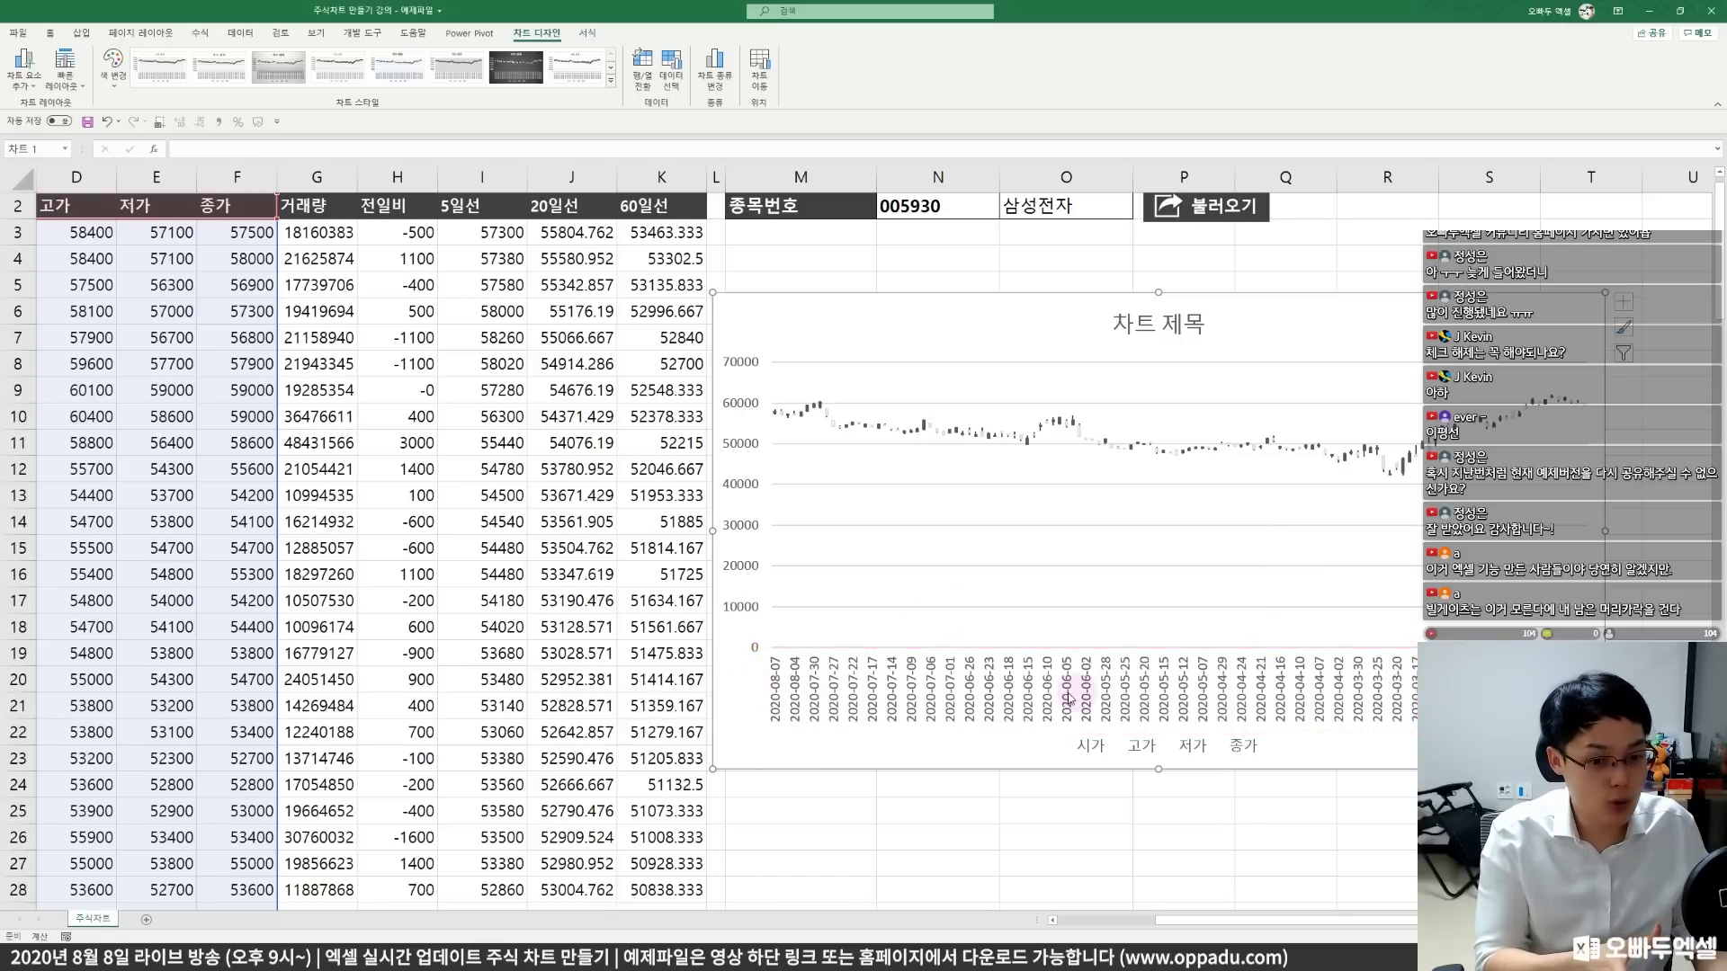
# - Reverse the category order of the chart's horizontal date axis, then close the axis formatting
pyautogui.click(1264, 687)
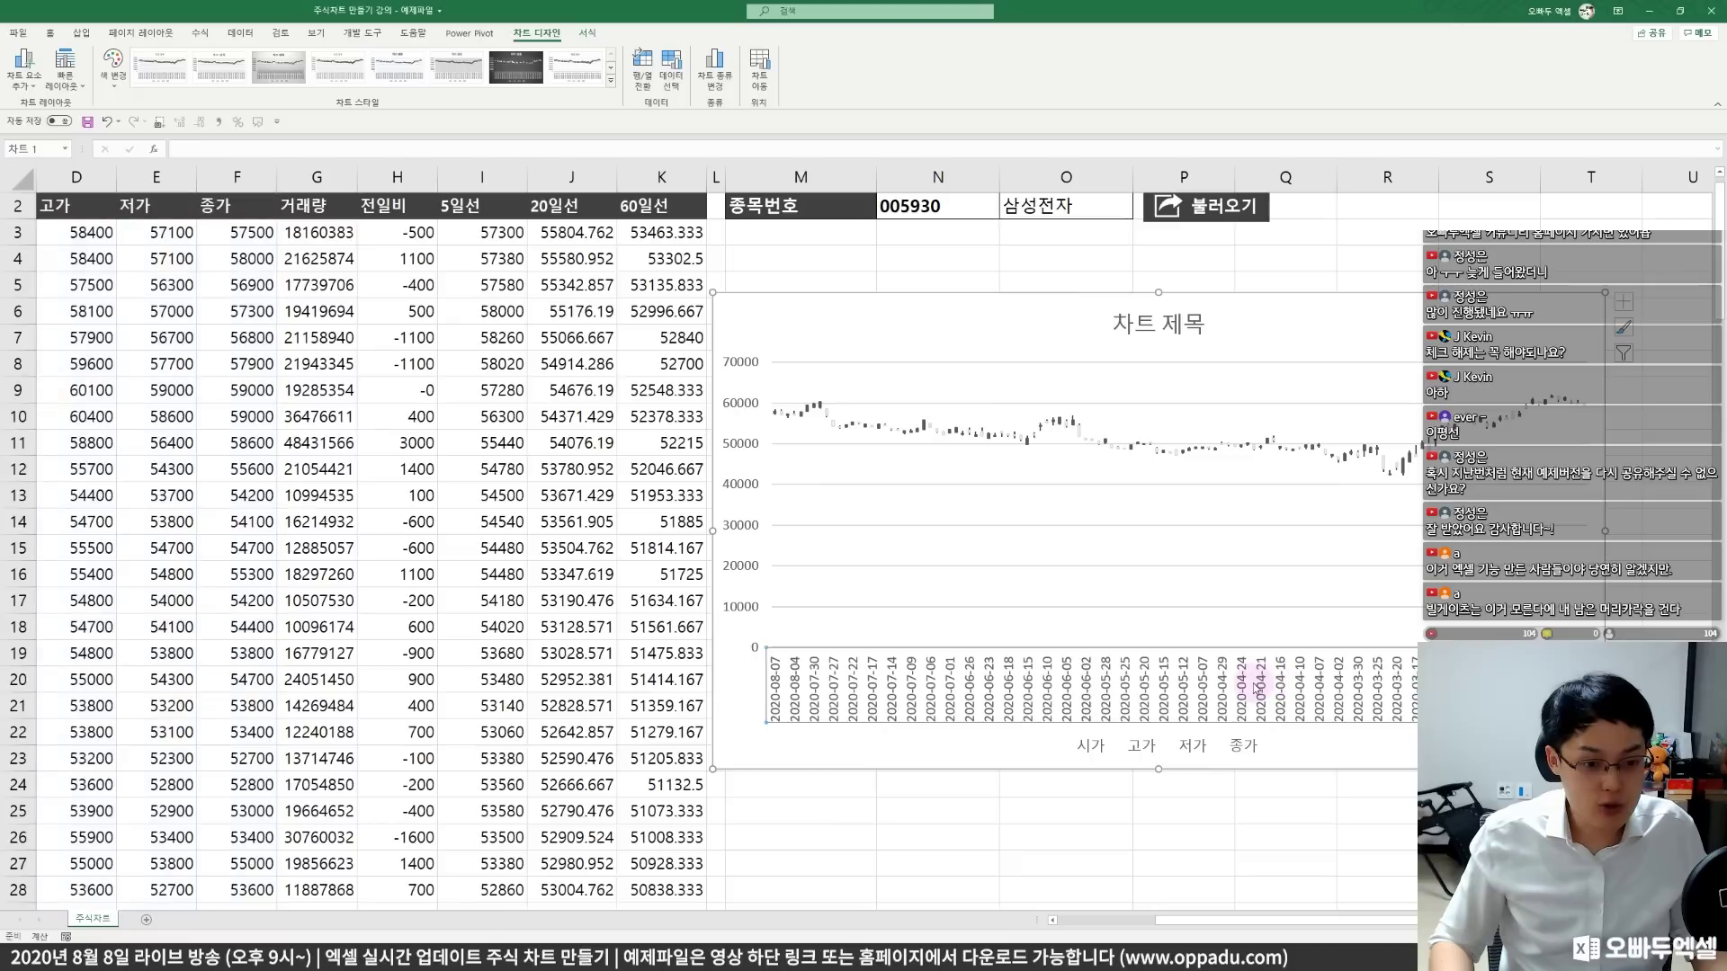
pyautogui.rightClick(1257, 689)
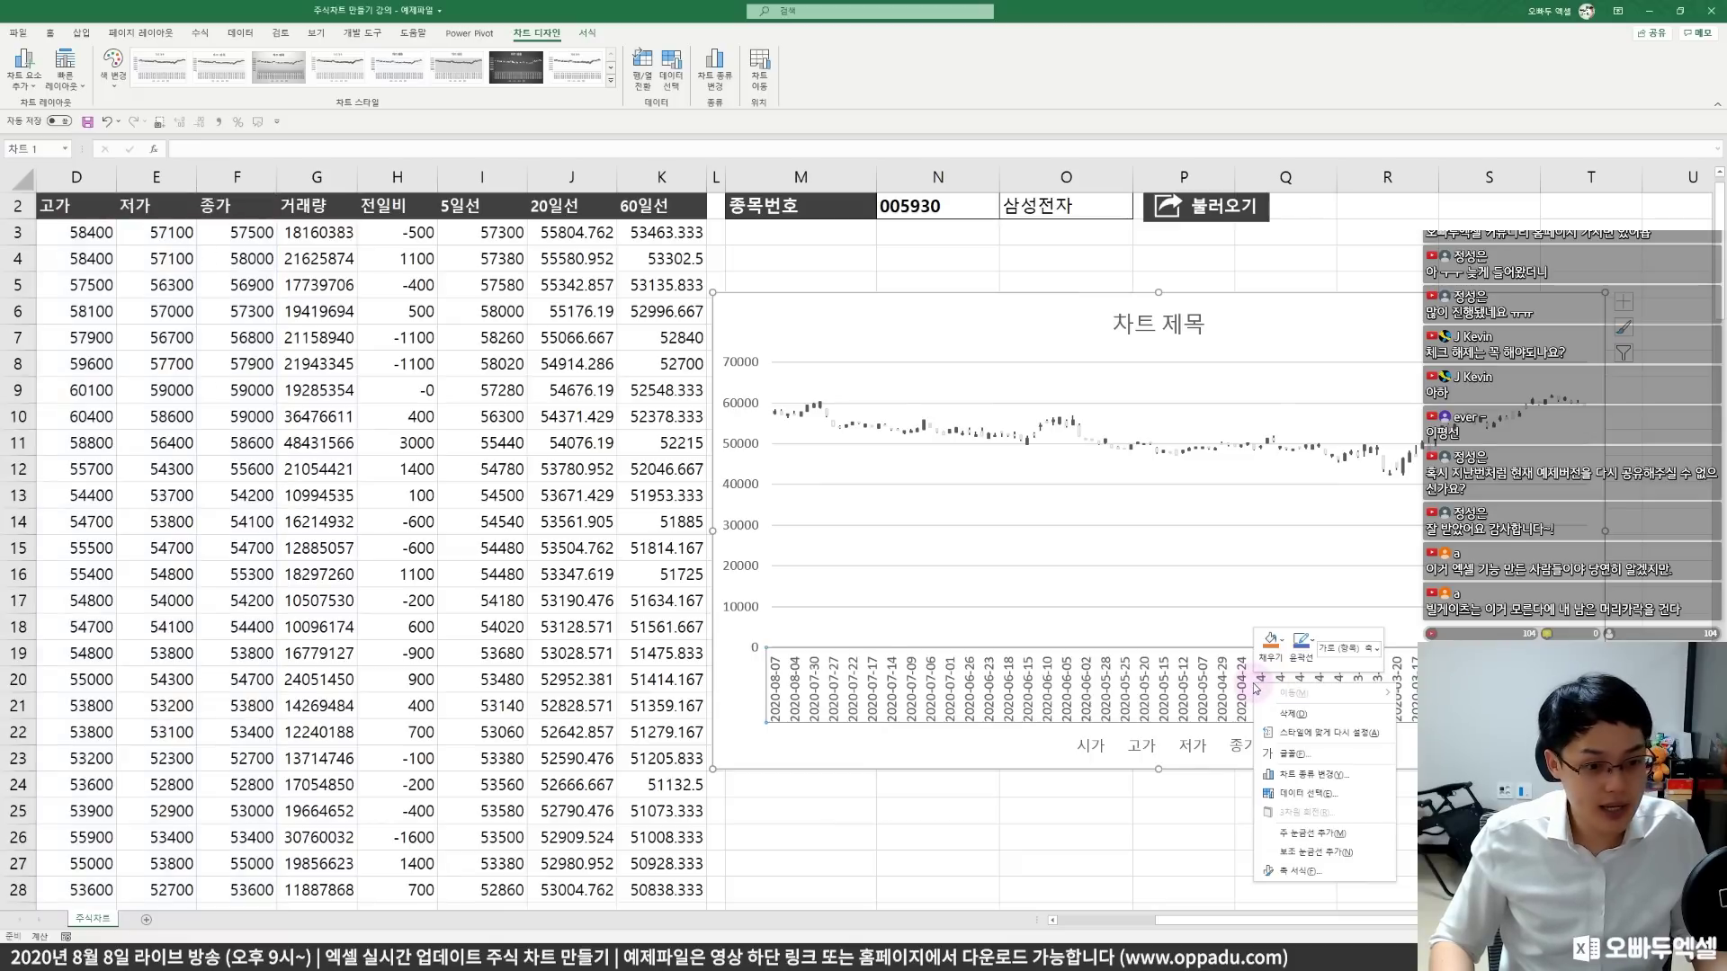
pyautogui.click(1280, 871)
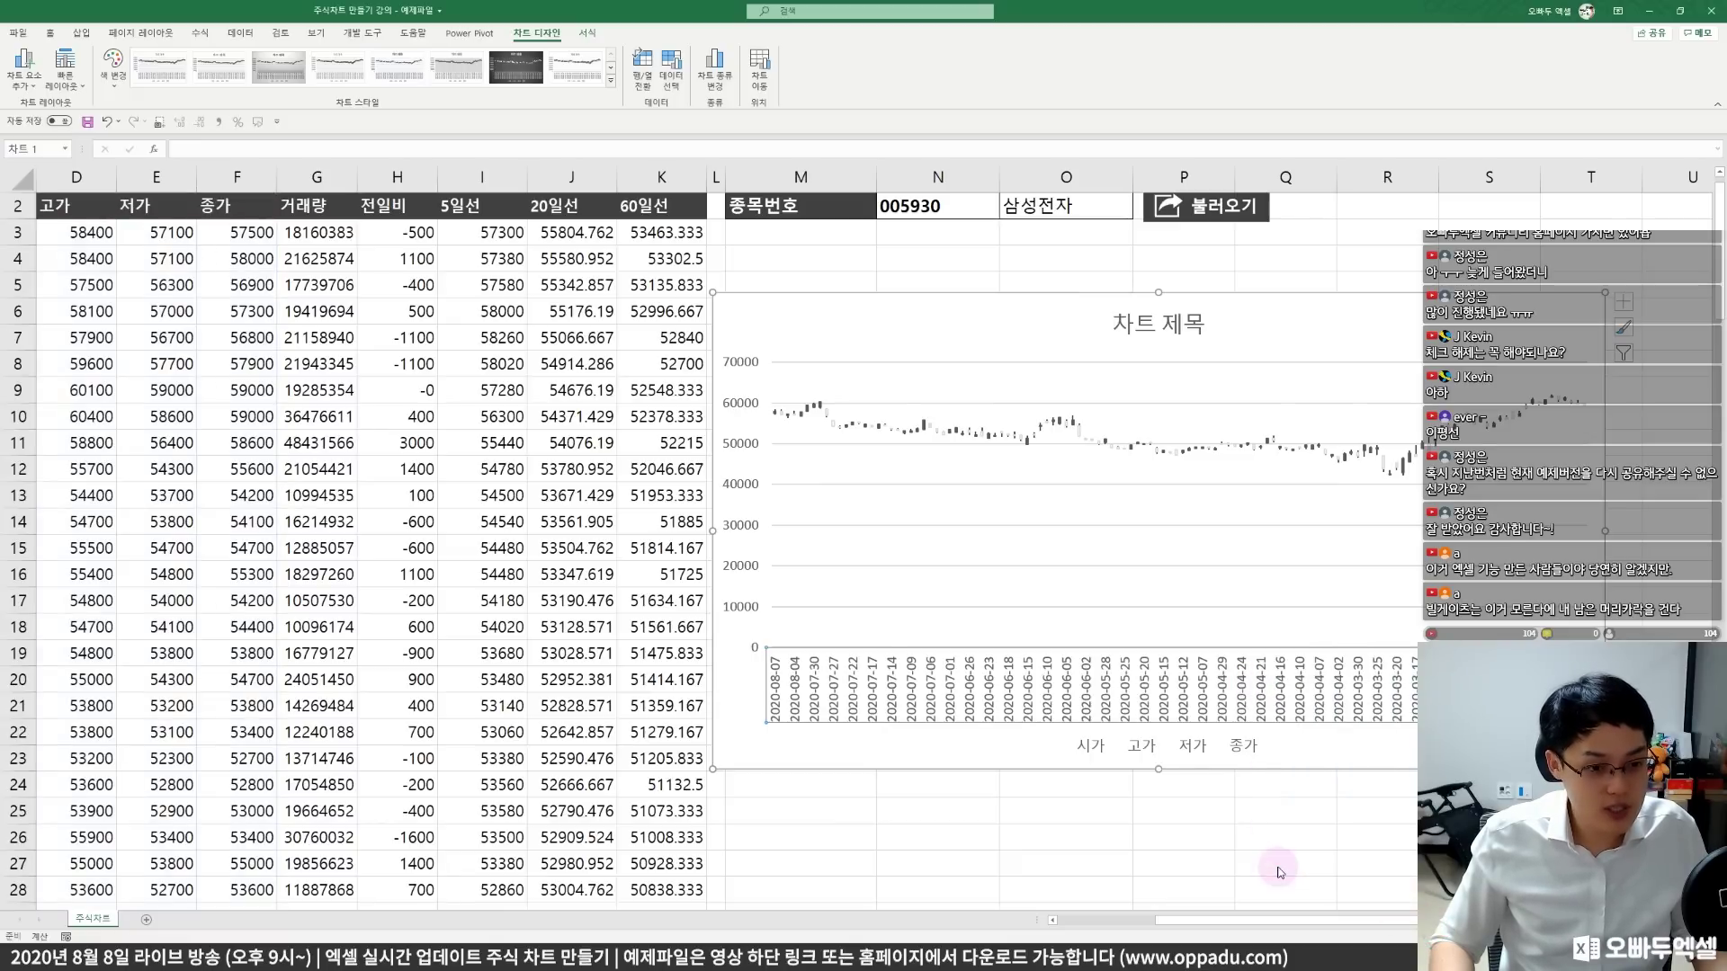
pyautogui.moveTo(1600, 303); pyautogui.dragTo(518, 221)
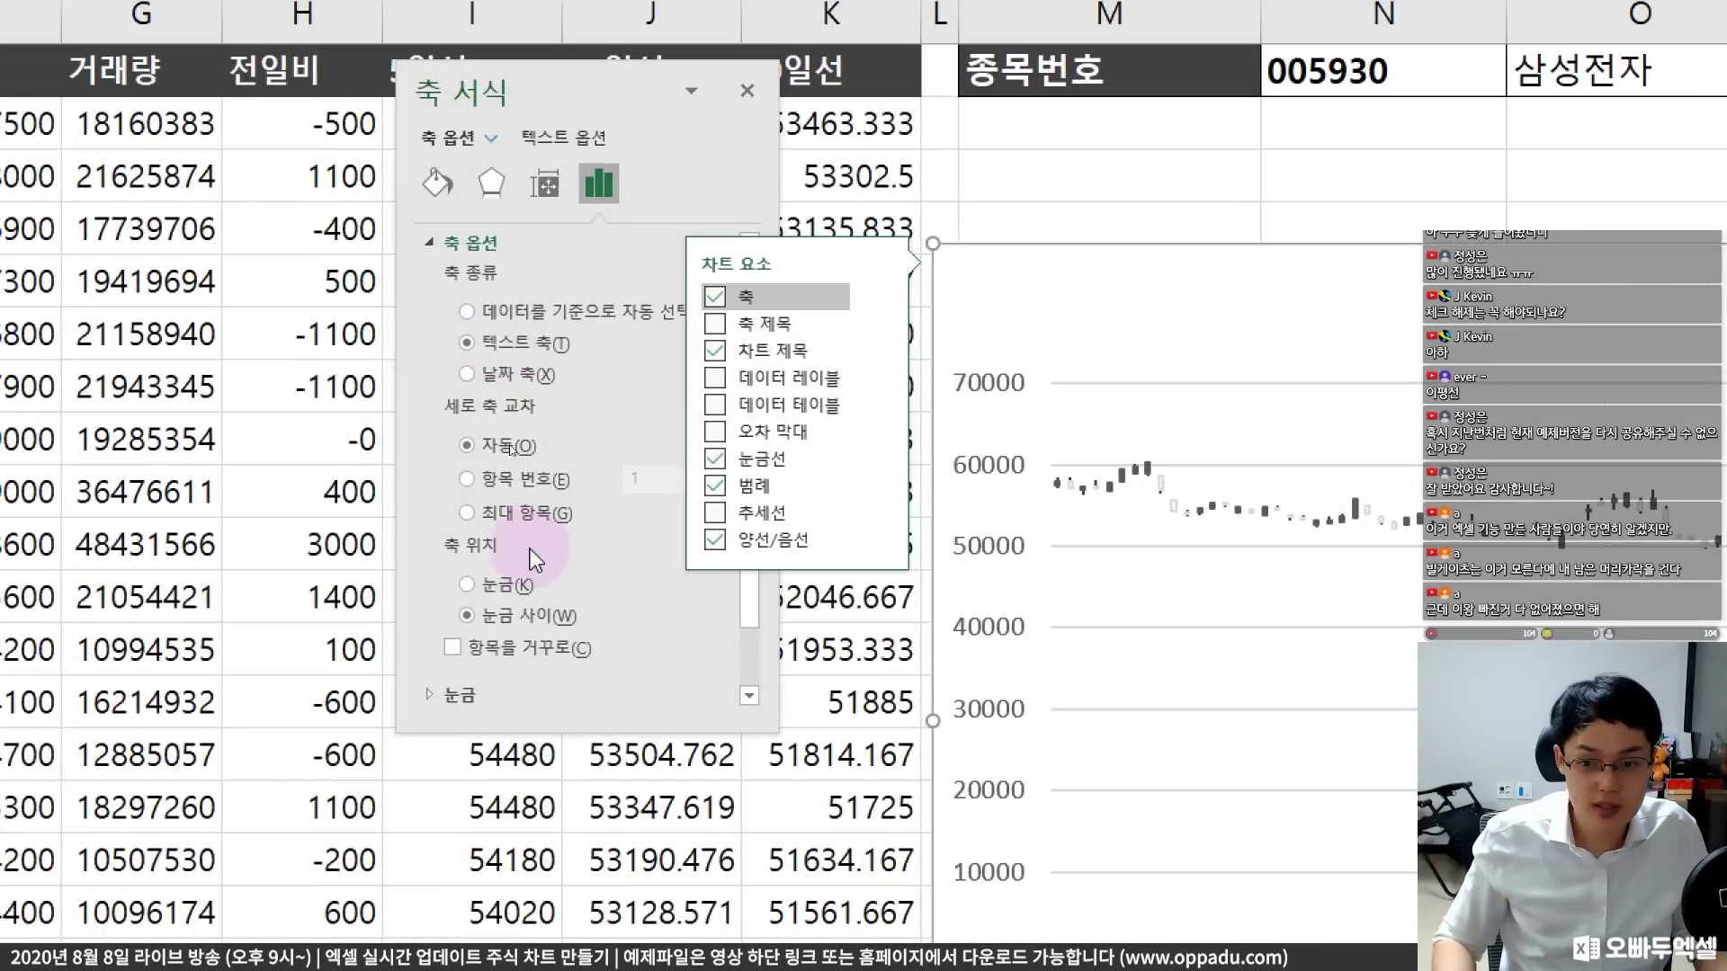
pyautogui.click(501, 659)
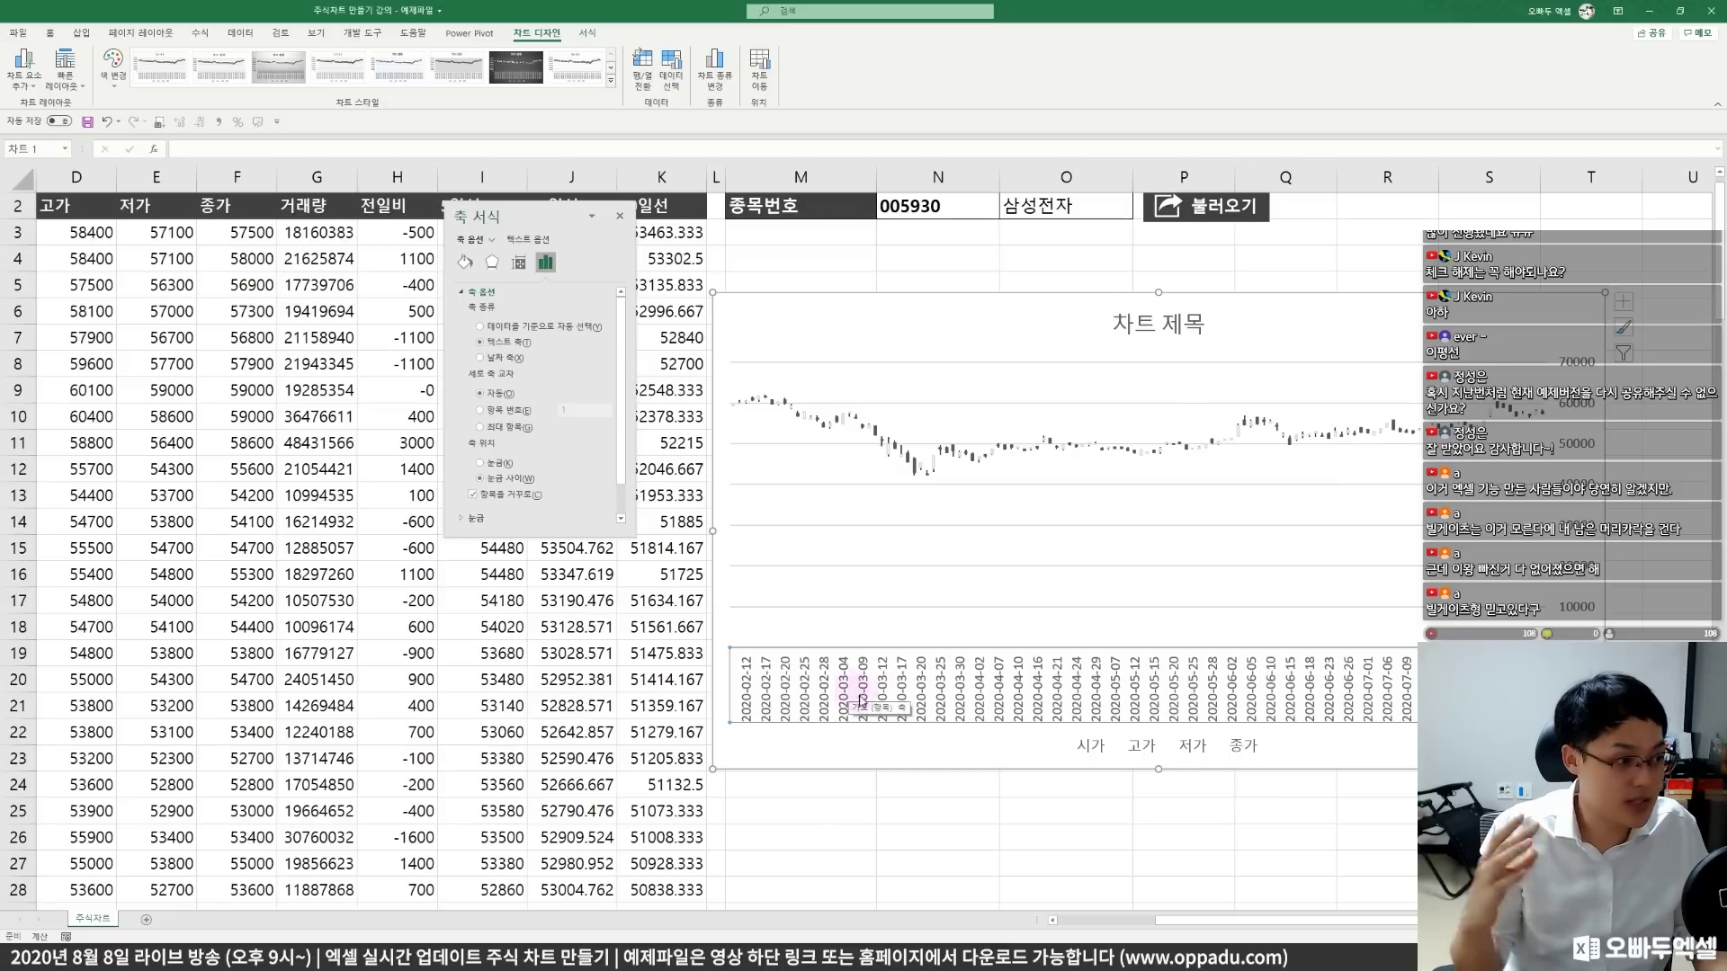
pyautogui.click(620, 216)
# - Format the stock chart's up bars (양선 1) with a red fill and no outline
pyautogui.click(1025, 314)
pyautogui.rightClick(1026, 314)
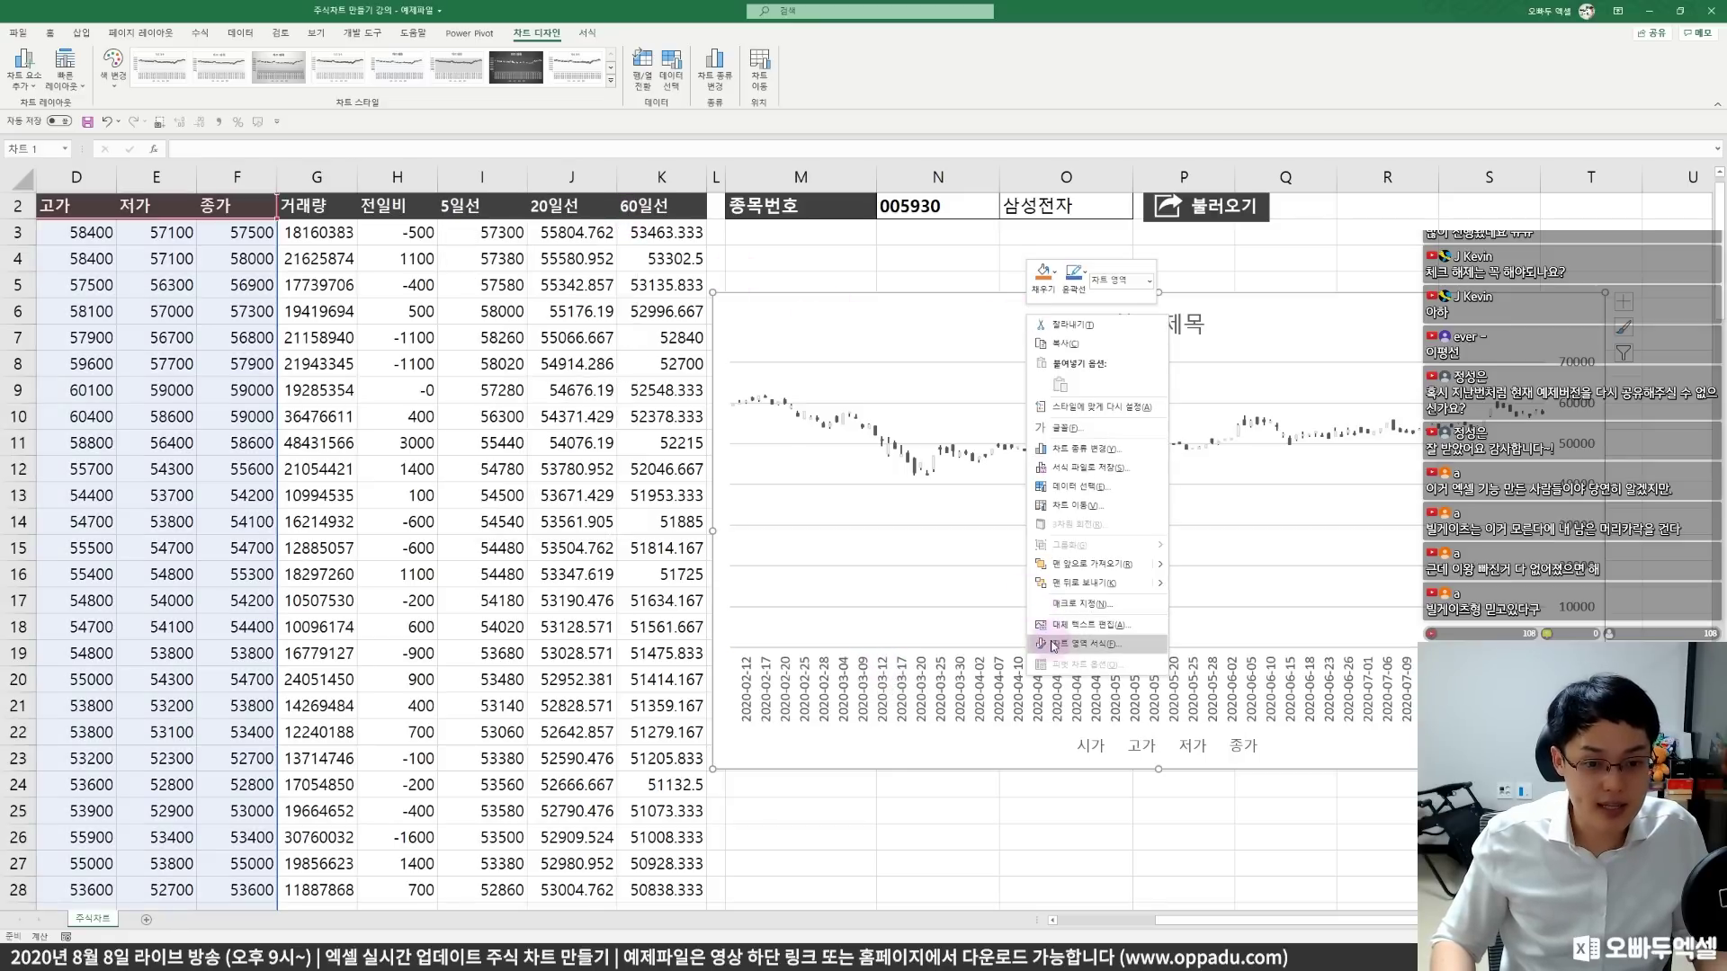
pyautogui.click(1071, 649)
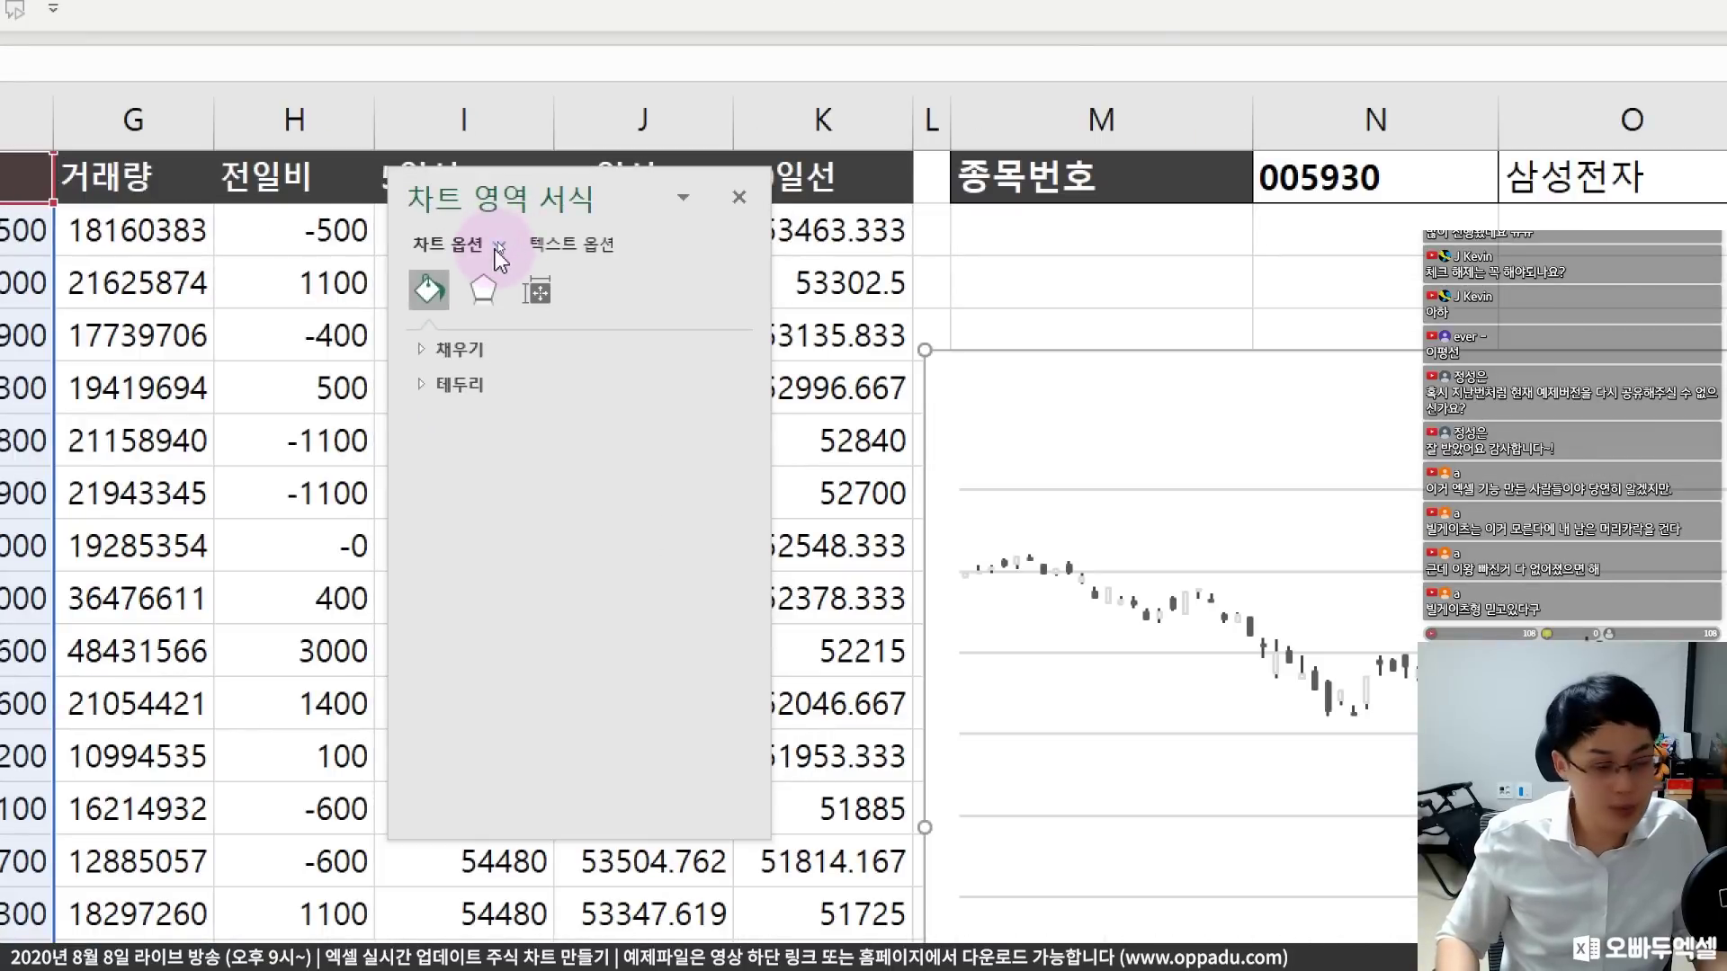
pyautogui.click(499, 245)
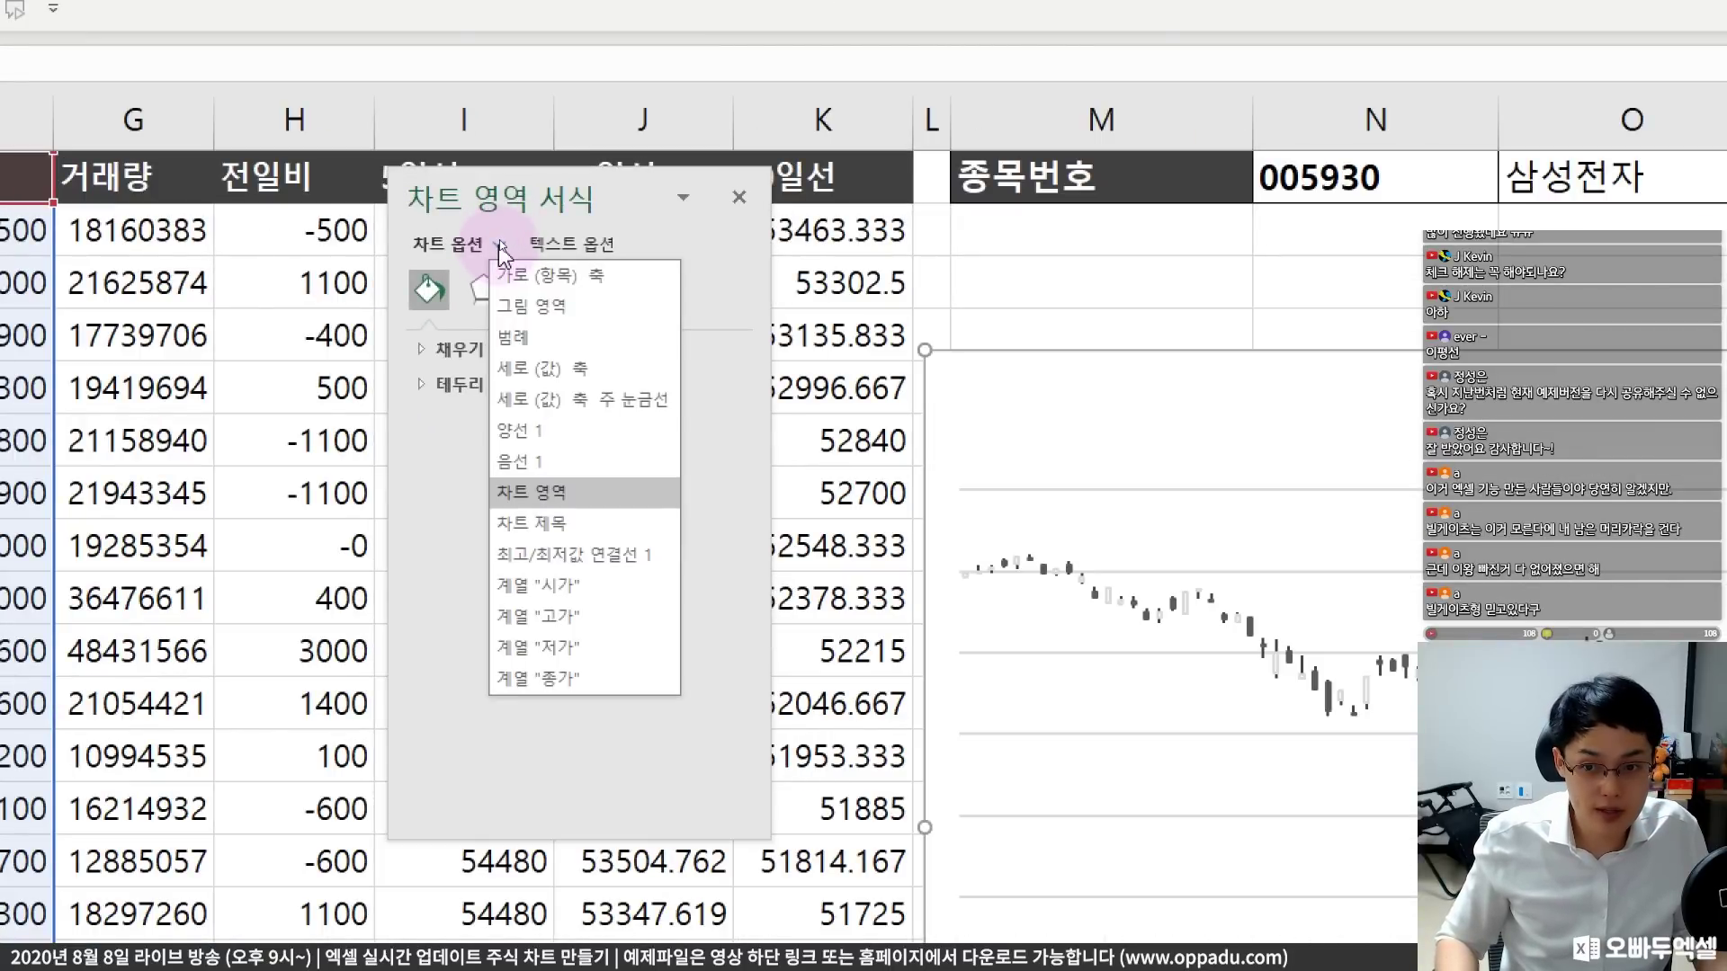
pyautogui.click(544, 439)
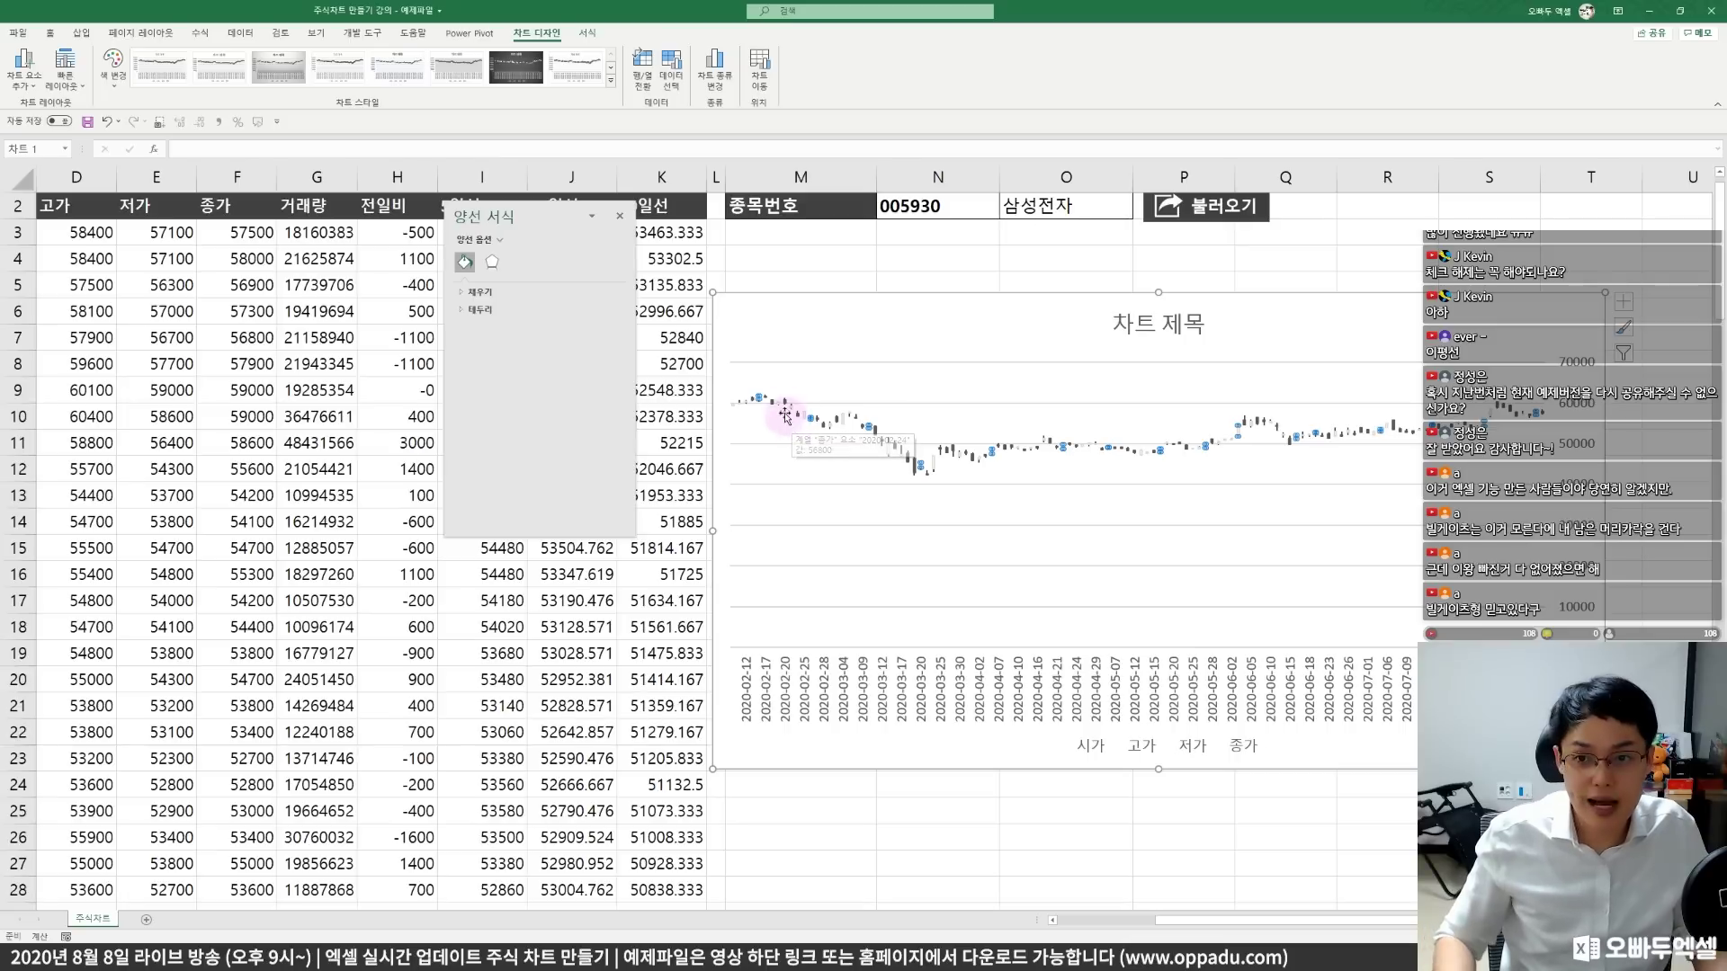
pyautogui.click(588, 35)
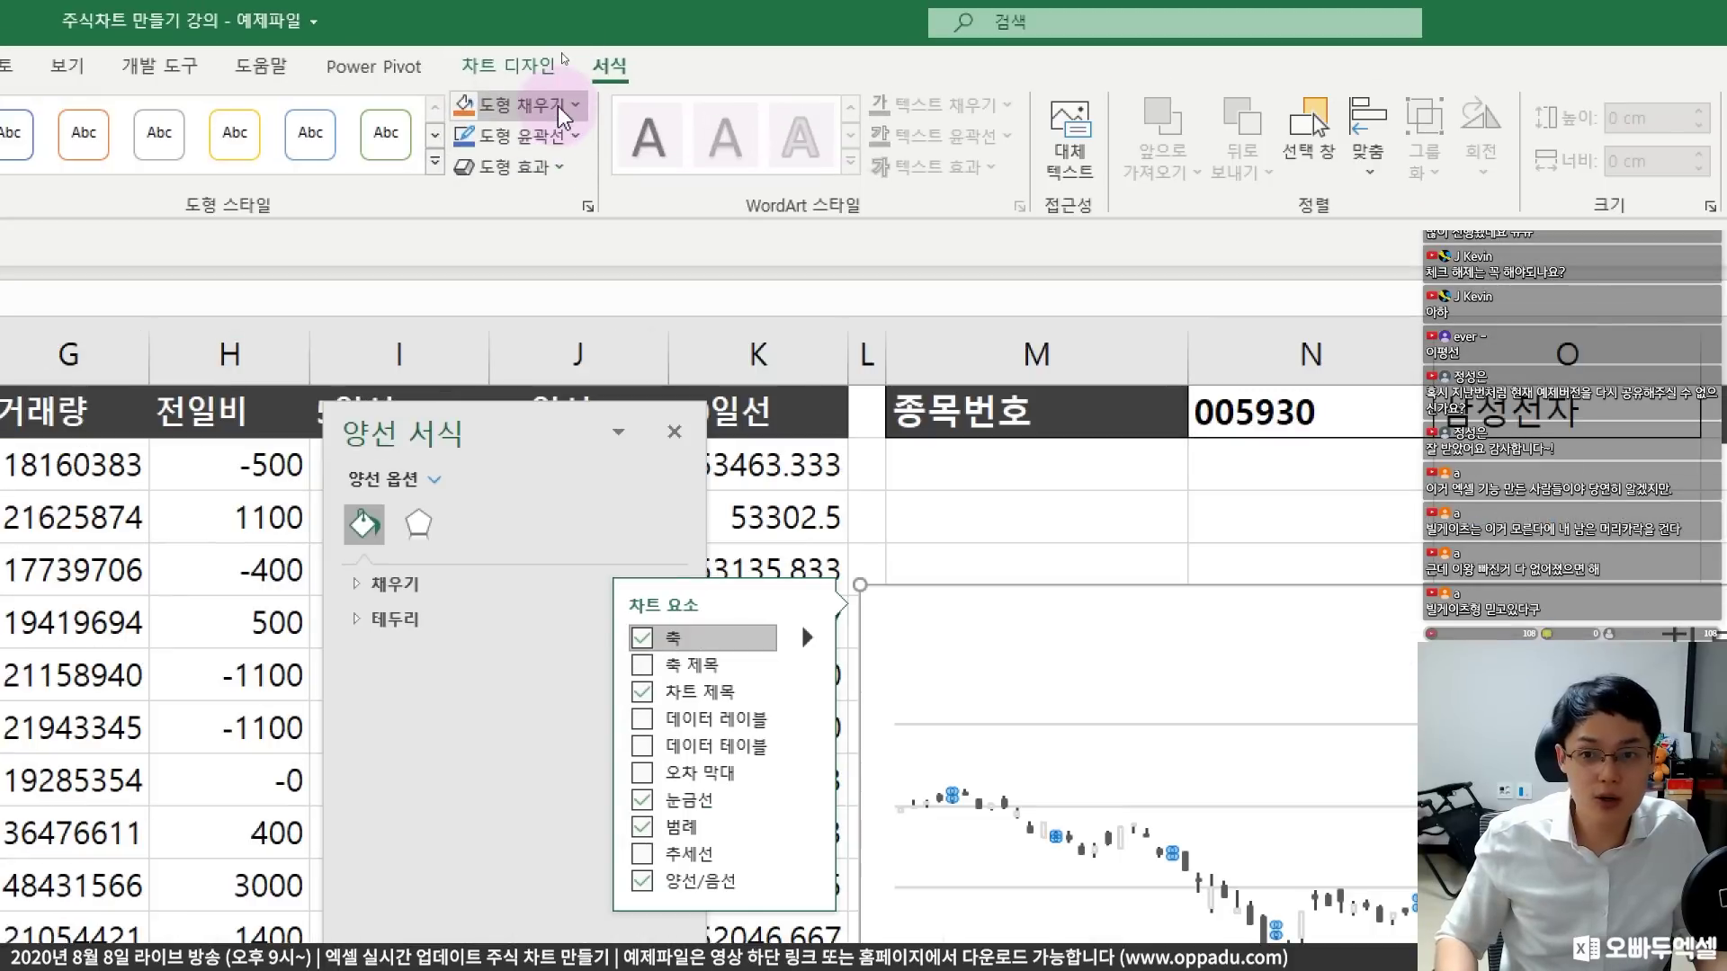
pyautogui.click(561, 52)
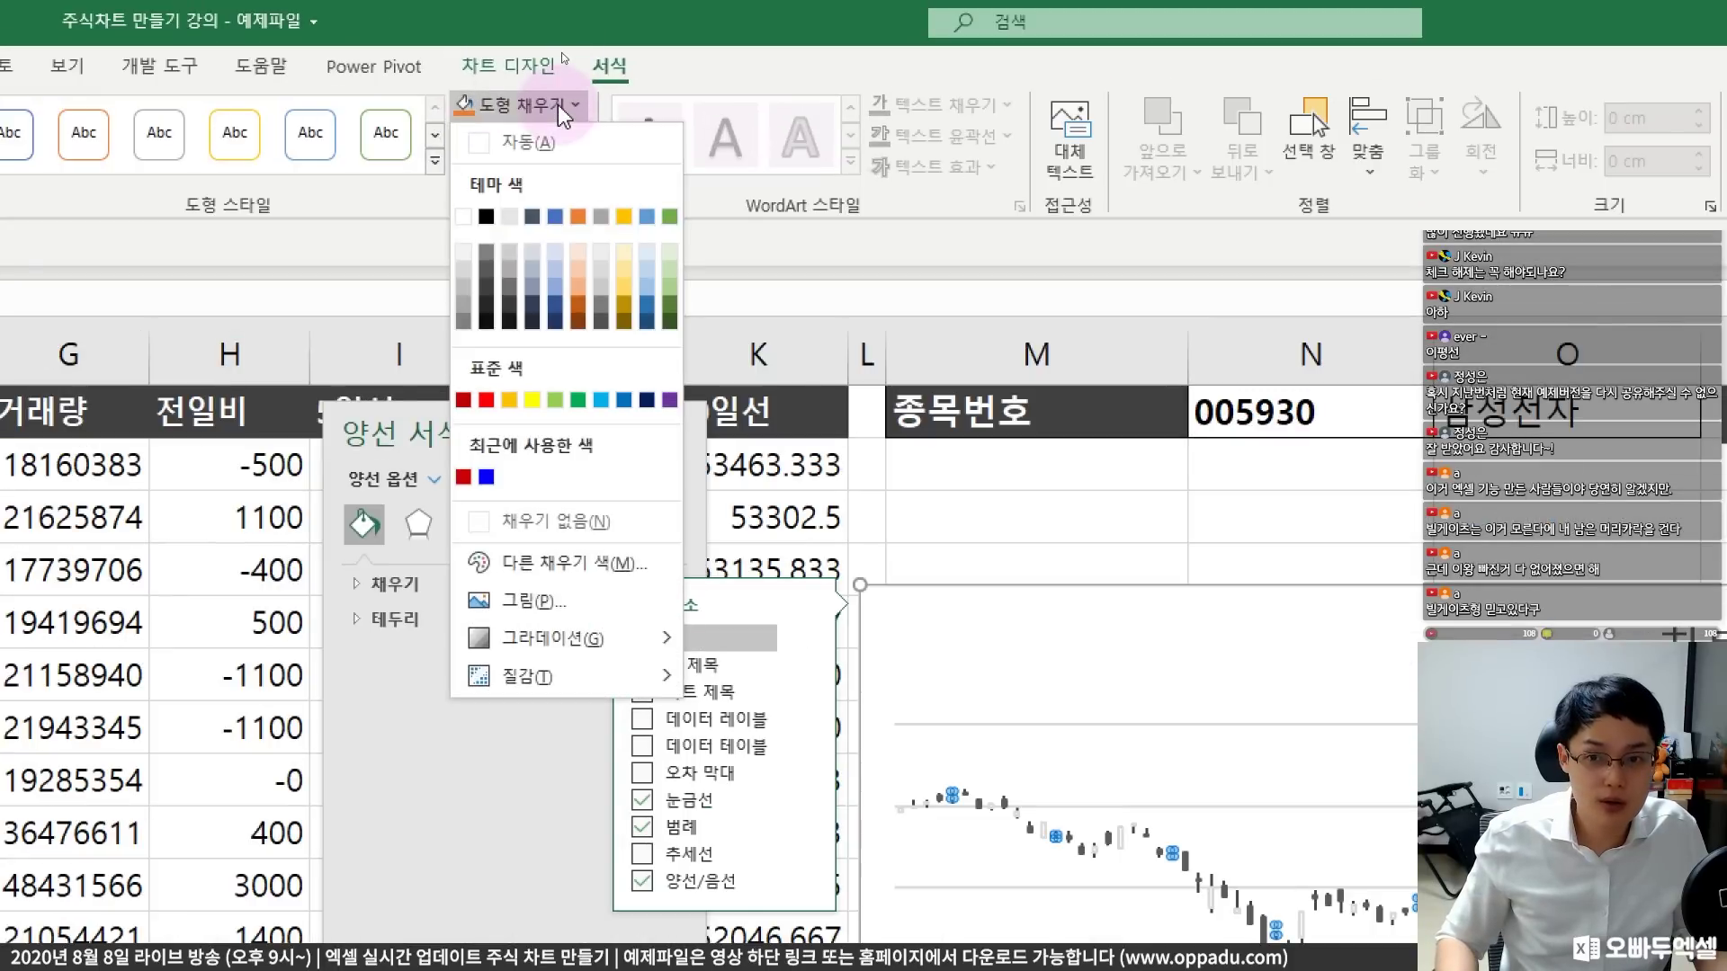
pyautogui.click(484, 401)
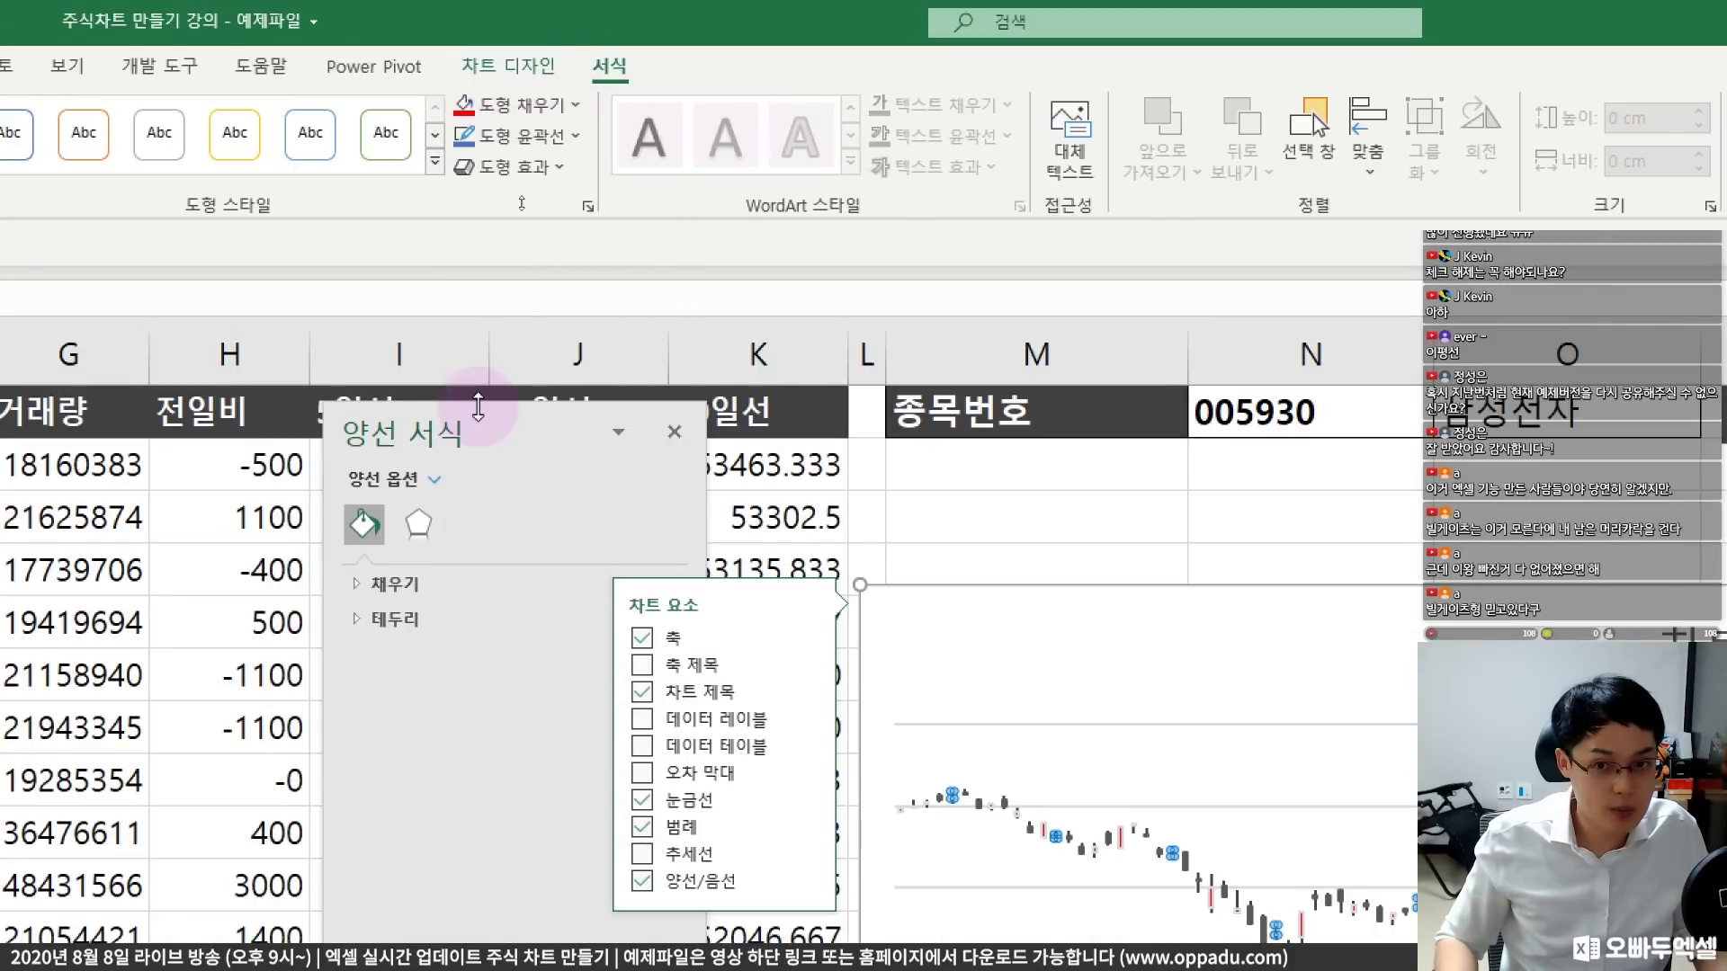
pyautogui.click(522, 136)
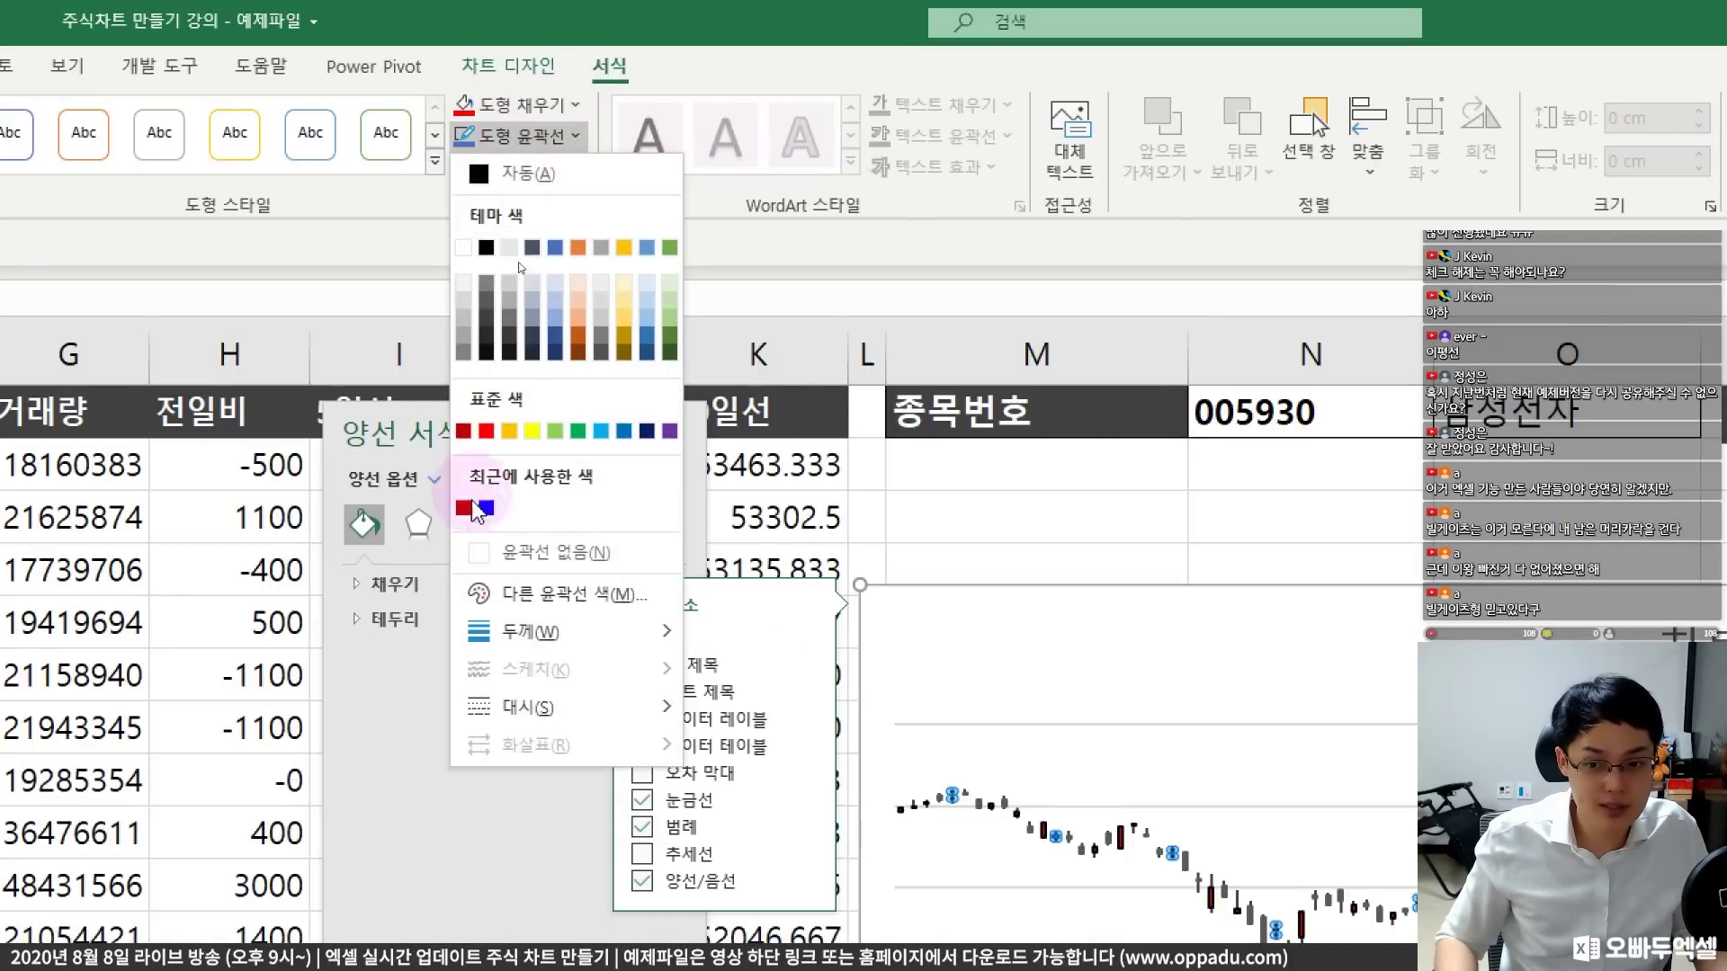
pyautogui.click(538, 552)
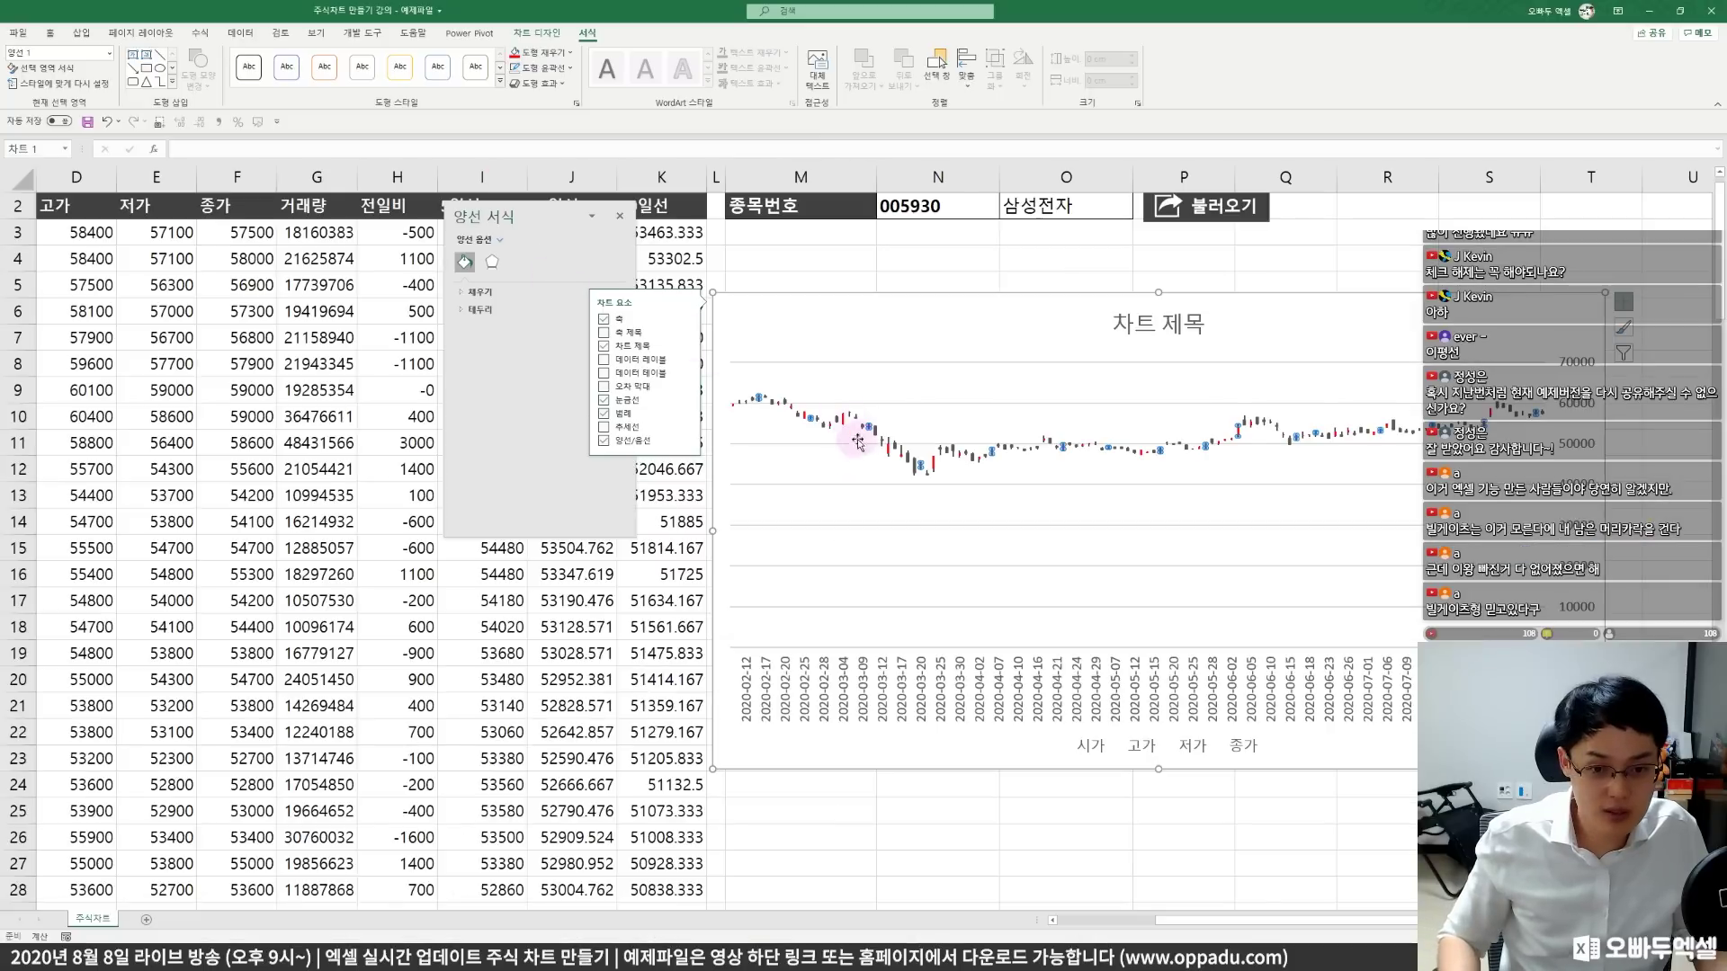
pyautogui.click(1235, 937)
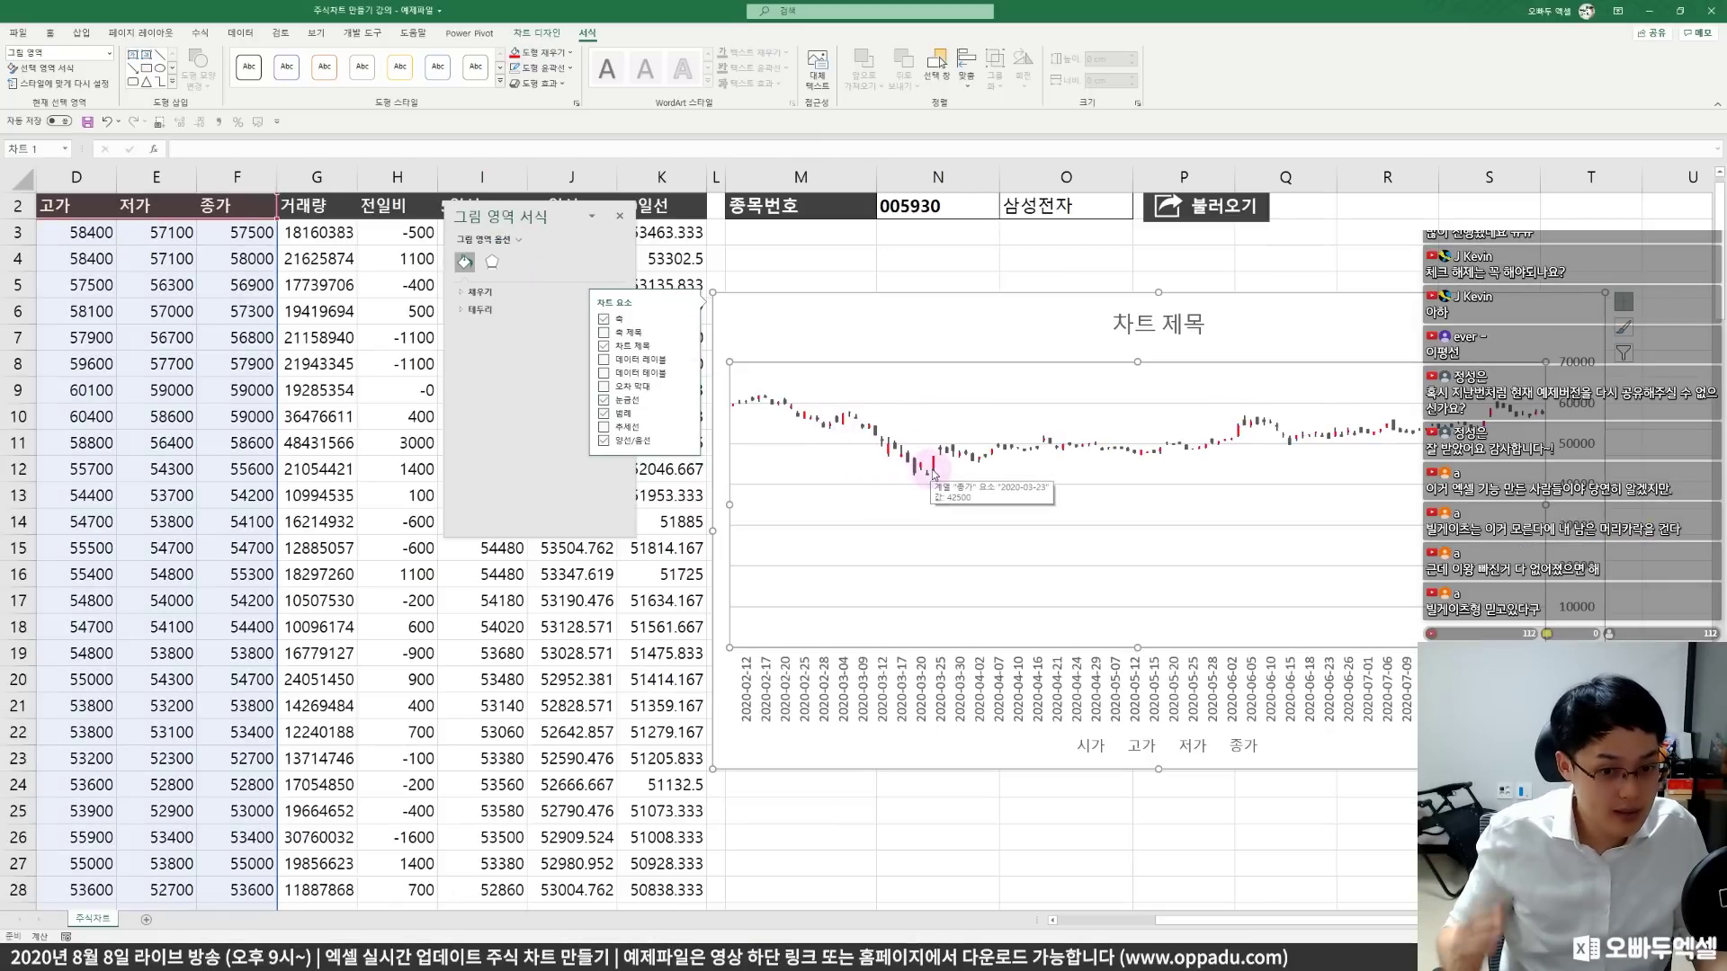
# - Format the stock chart's down bars (음선 1) with a blue fill and no outline
pyautogui.moveTo(936, 469)
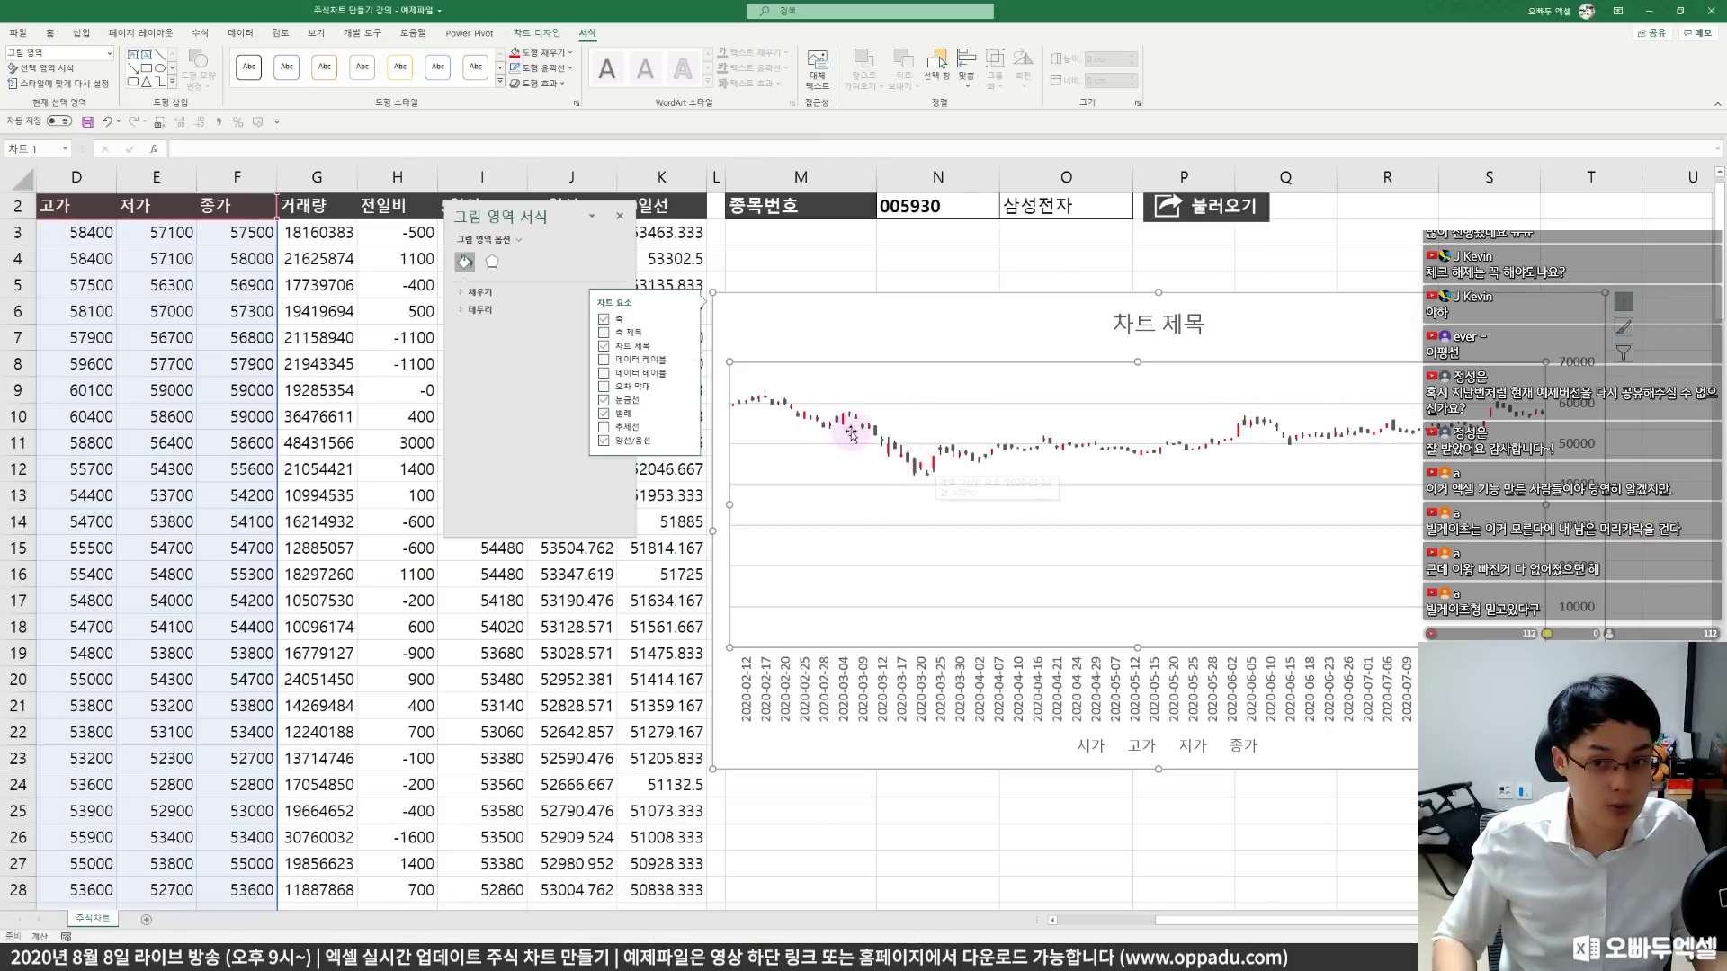
pyautogui.click(522, 242)
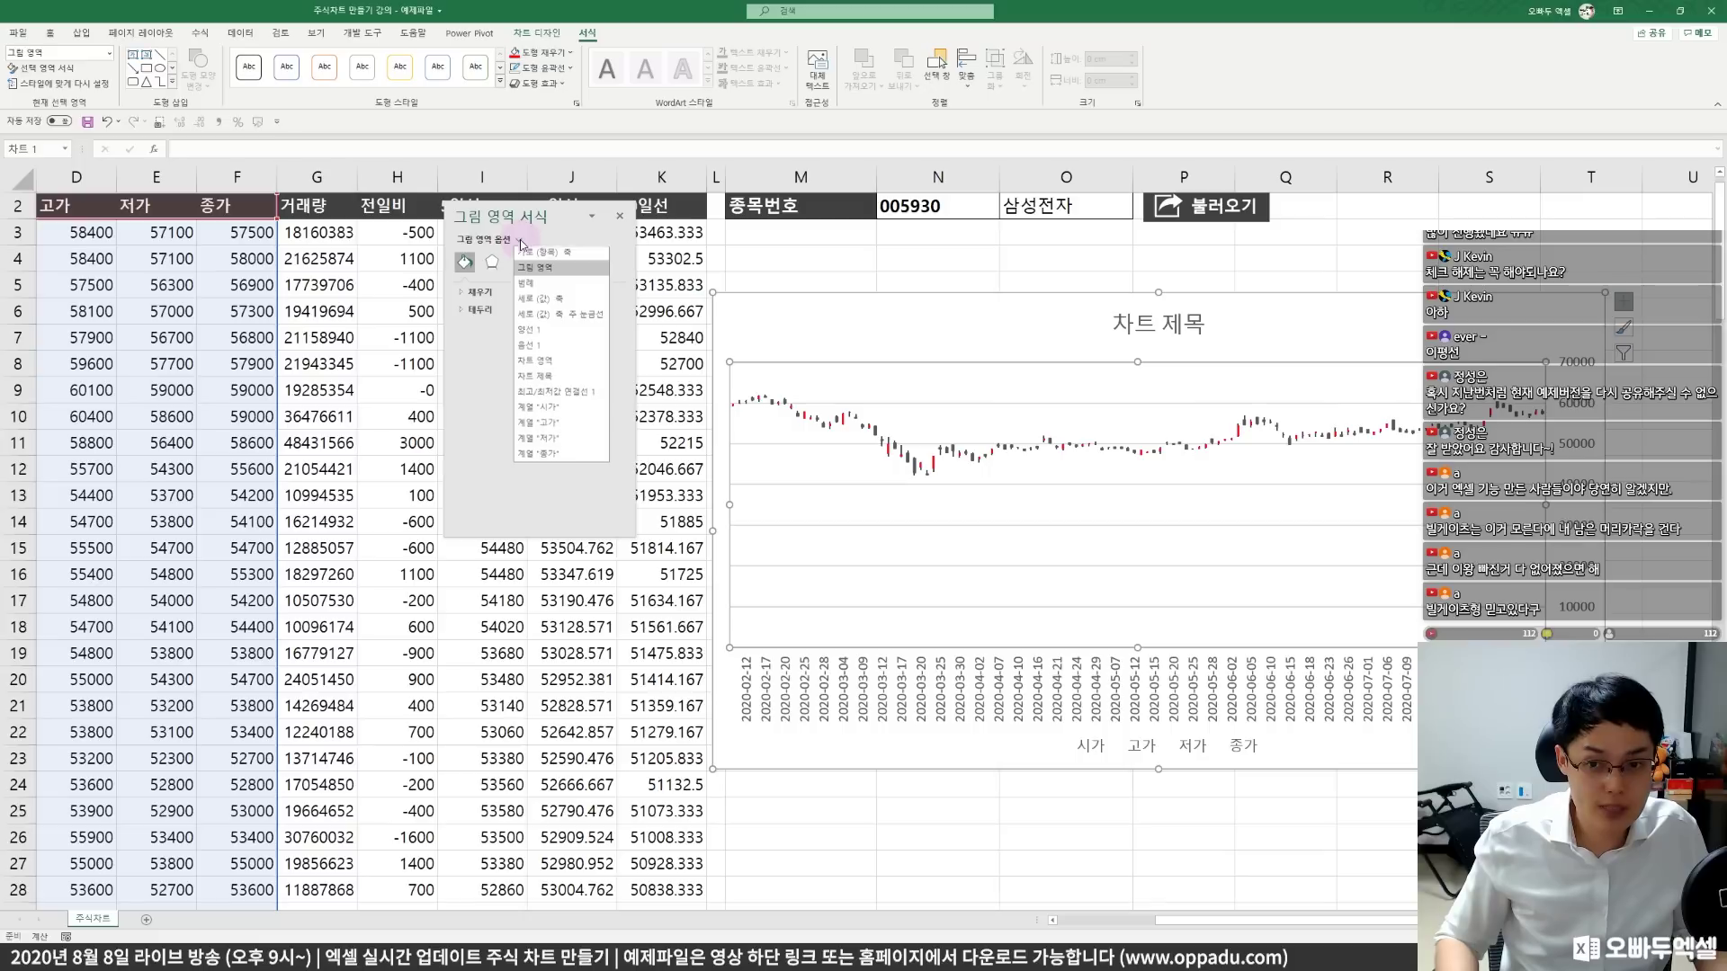
pyautogui.click(543, 350)
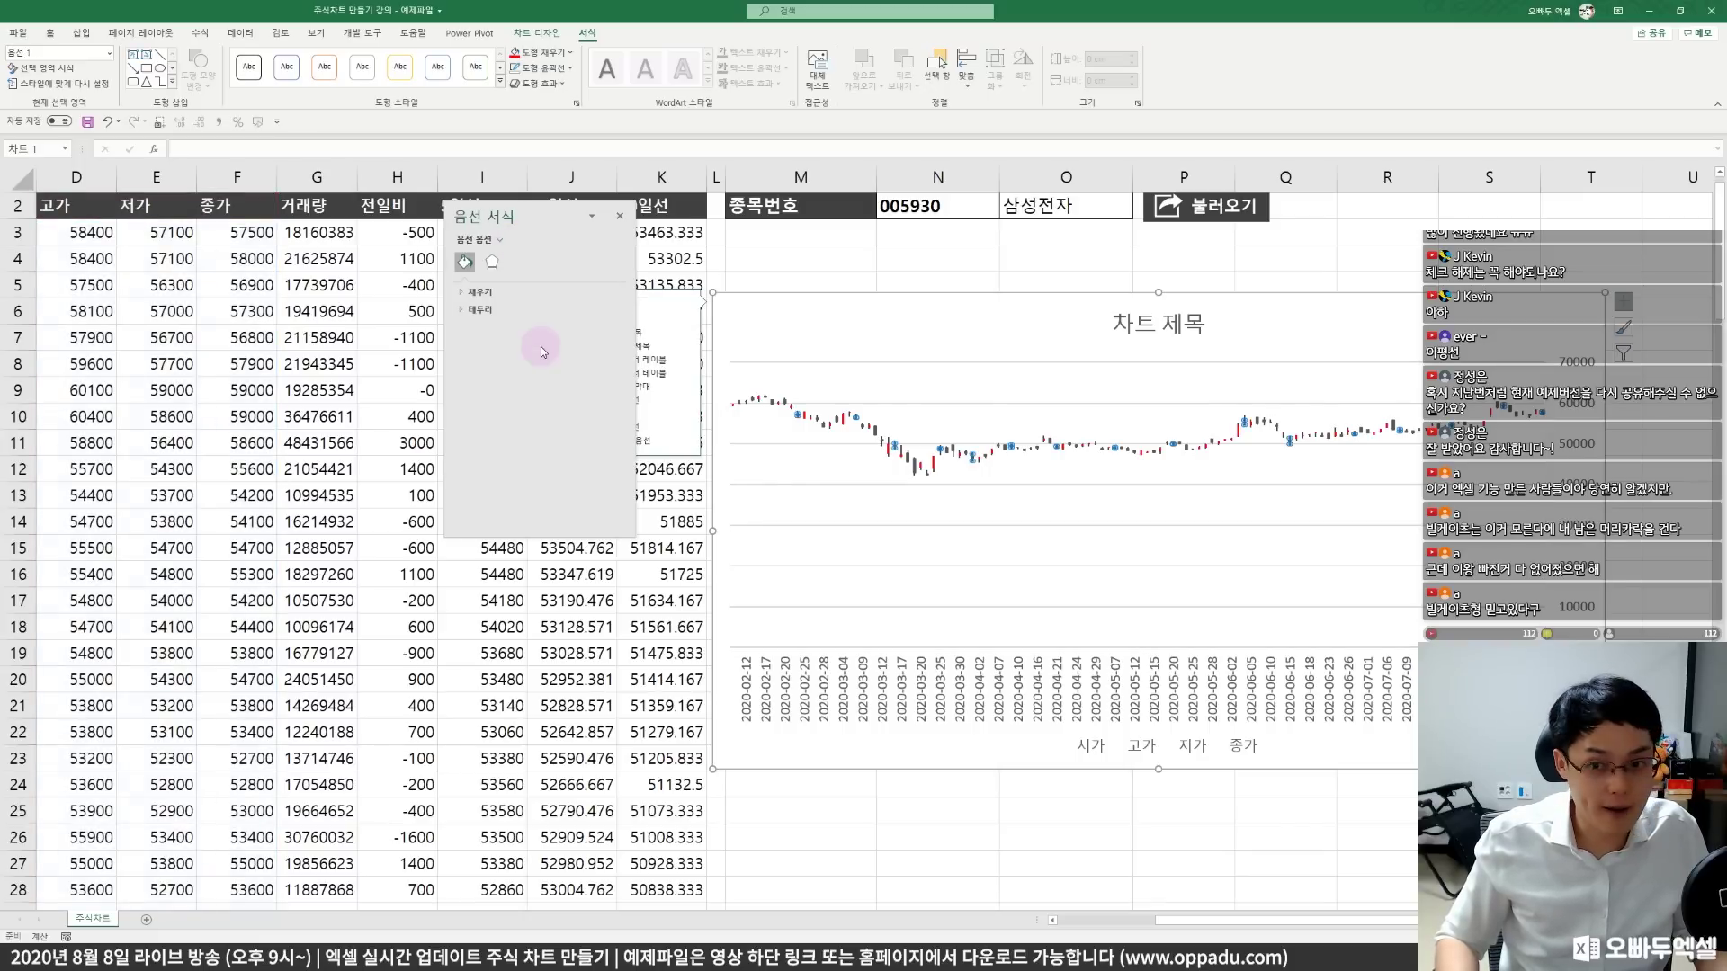
pyautogui.click(556, 56)
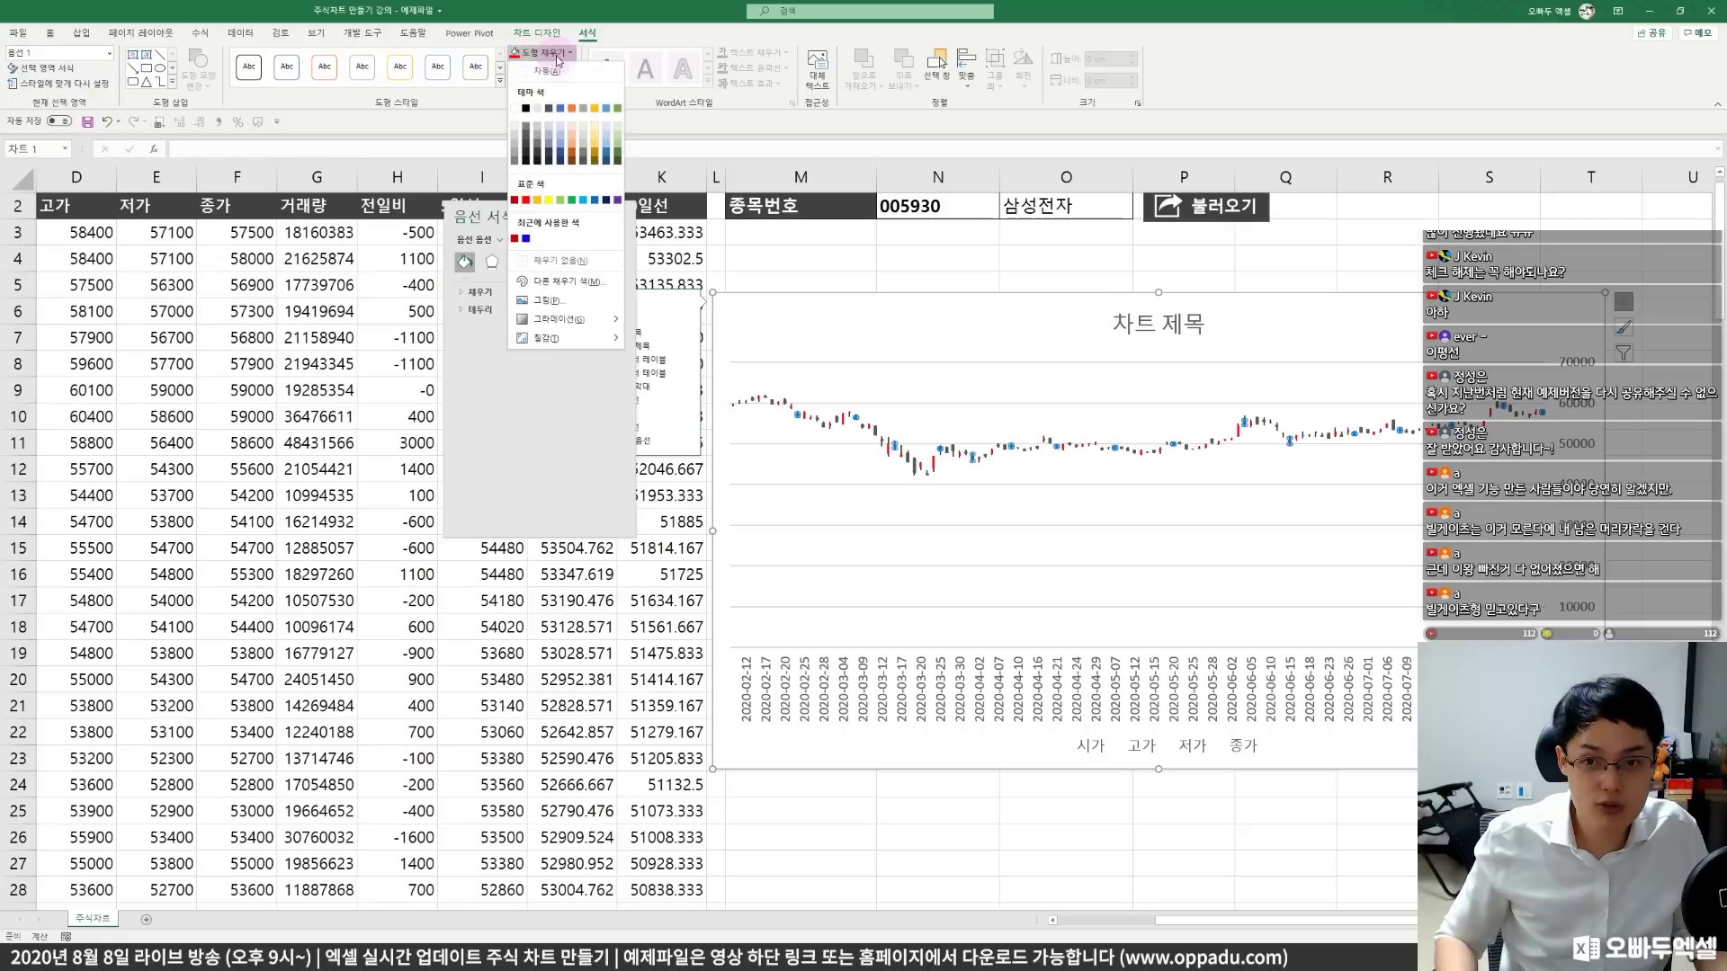
pyautogui.click(527, 239)
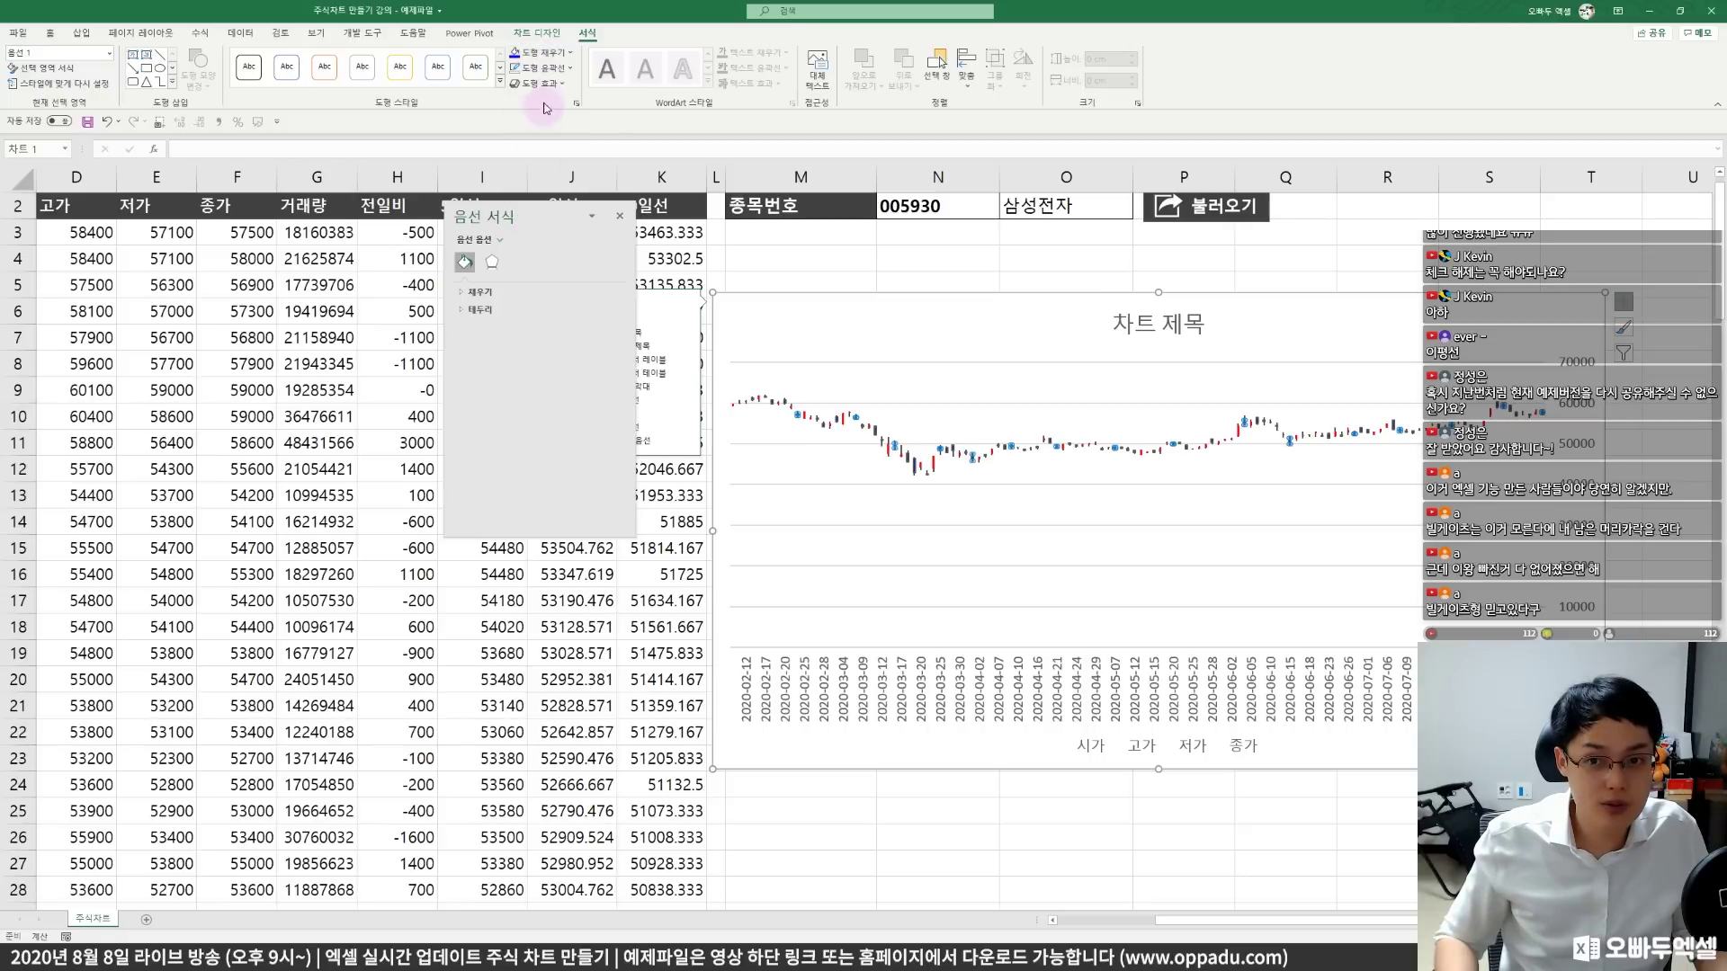
pyautogui.click(542, 67)
pyautogui.click(543, 277)
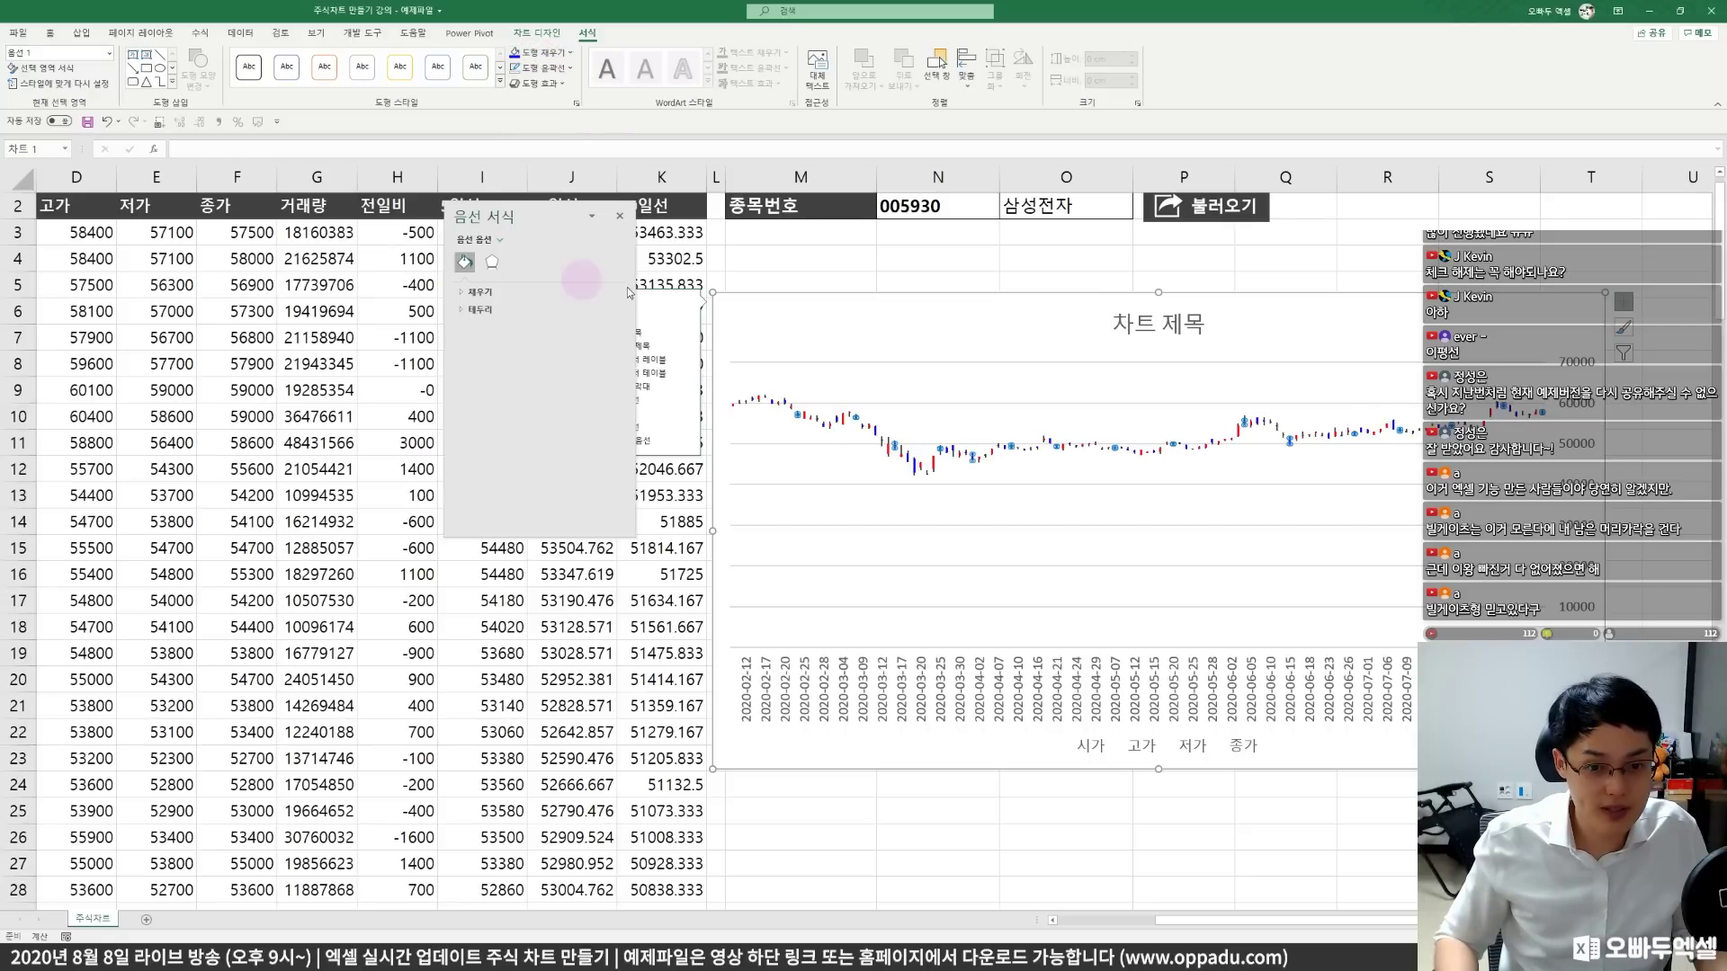
# - Shift the stock chart slightly up and left and enlarge it to 20.76 cm wide and 11.17 cm high
pyautogui.moveTo(739, 287); pyautogui.dragTo(723, 279)
pyautogui.click(617, 222)
pyautogui.moveTo(1588, 760); pyautogui.dragTo(1621, 783)
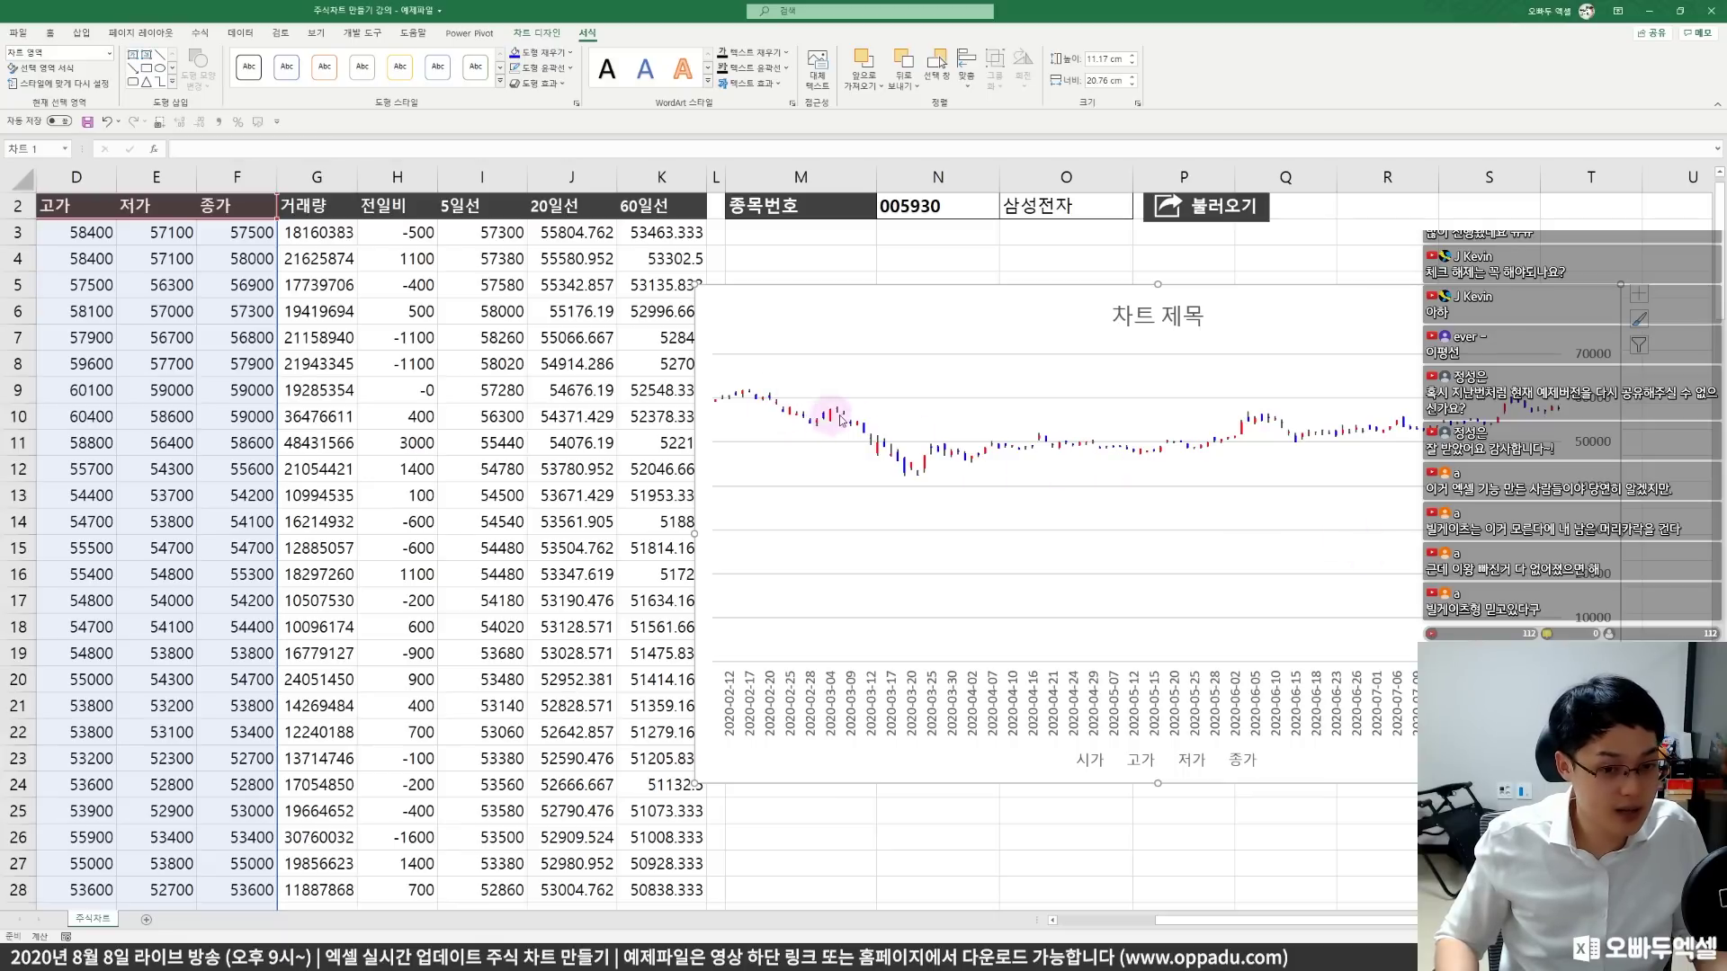
# - Set the gap width (간격 너비) of the 고가 series to 30% to thicken the chart's bars
pyautogui.rightClick(1049, 376)
pyautogui.click(1102, 504)
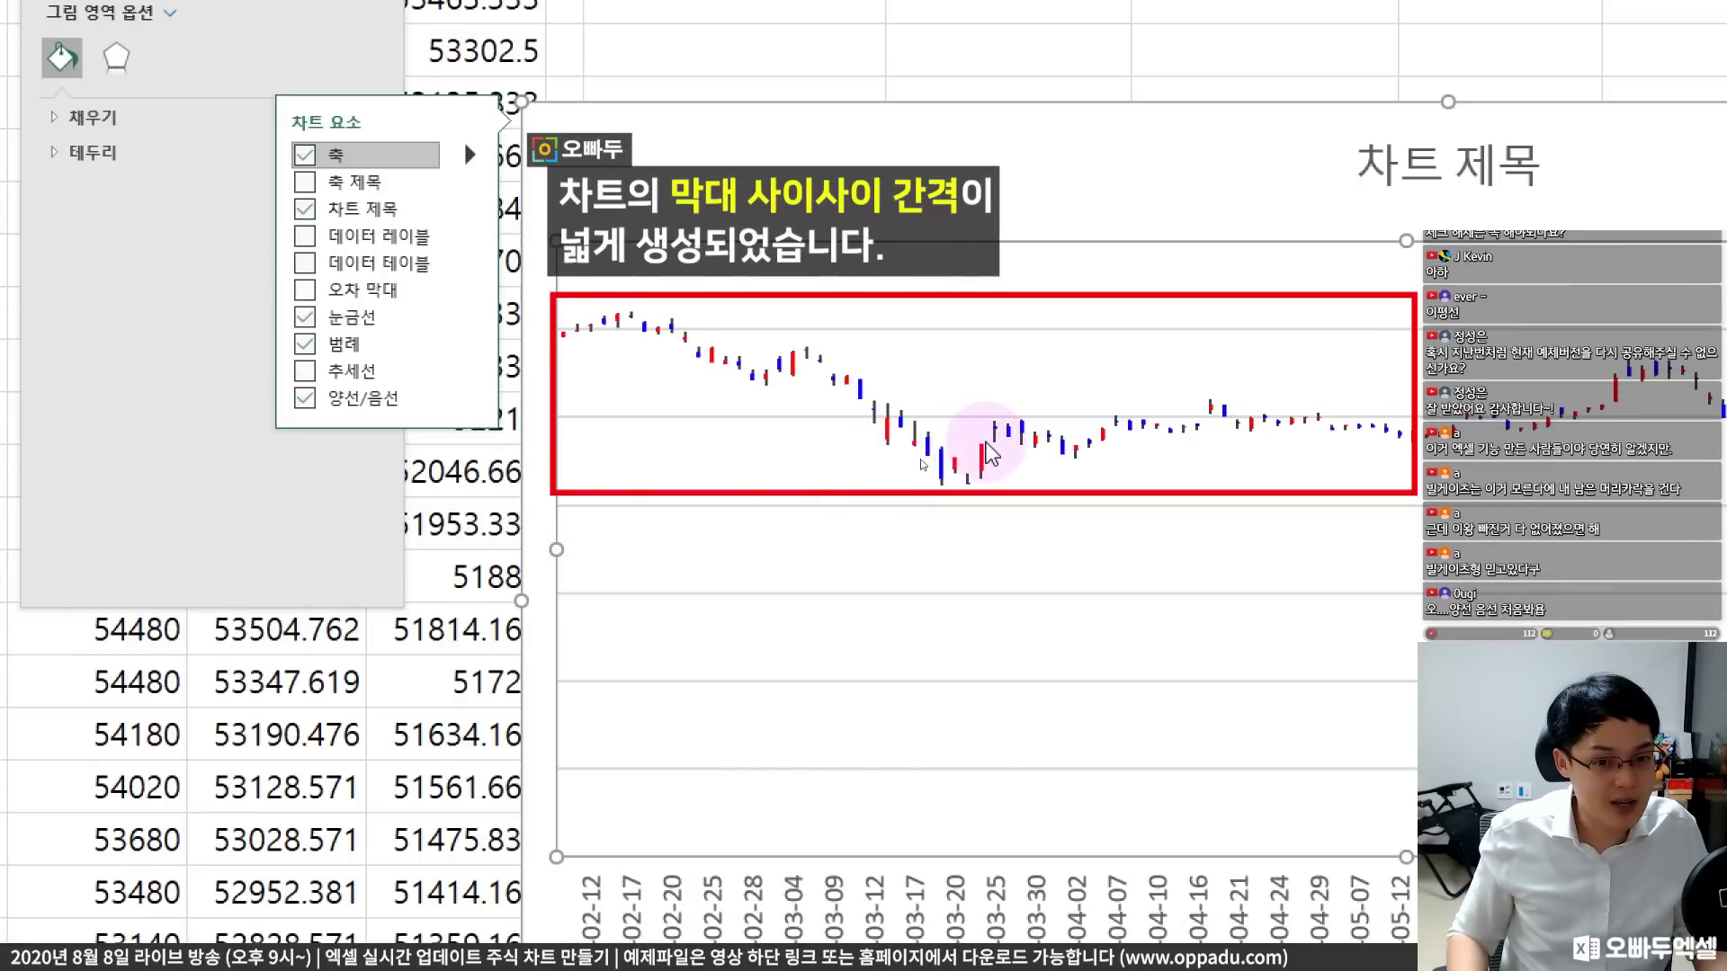
pyautogui.moveTo(978, 463)
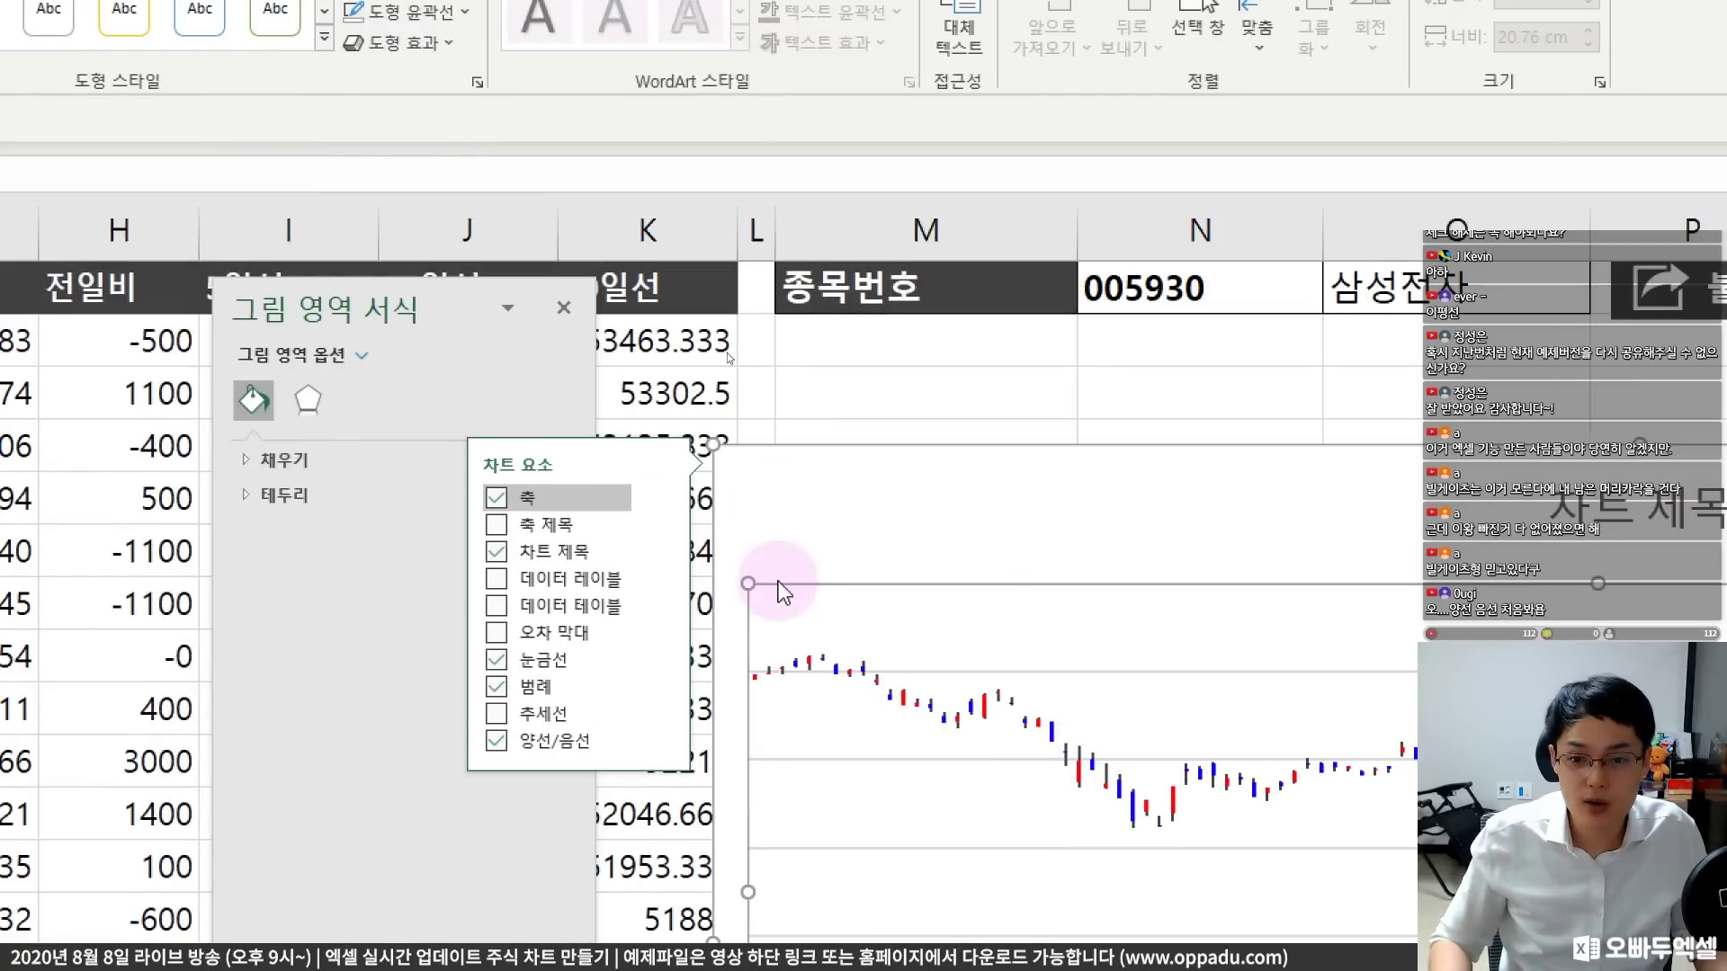
pyautogui.click(589, 248)
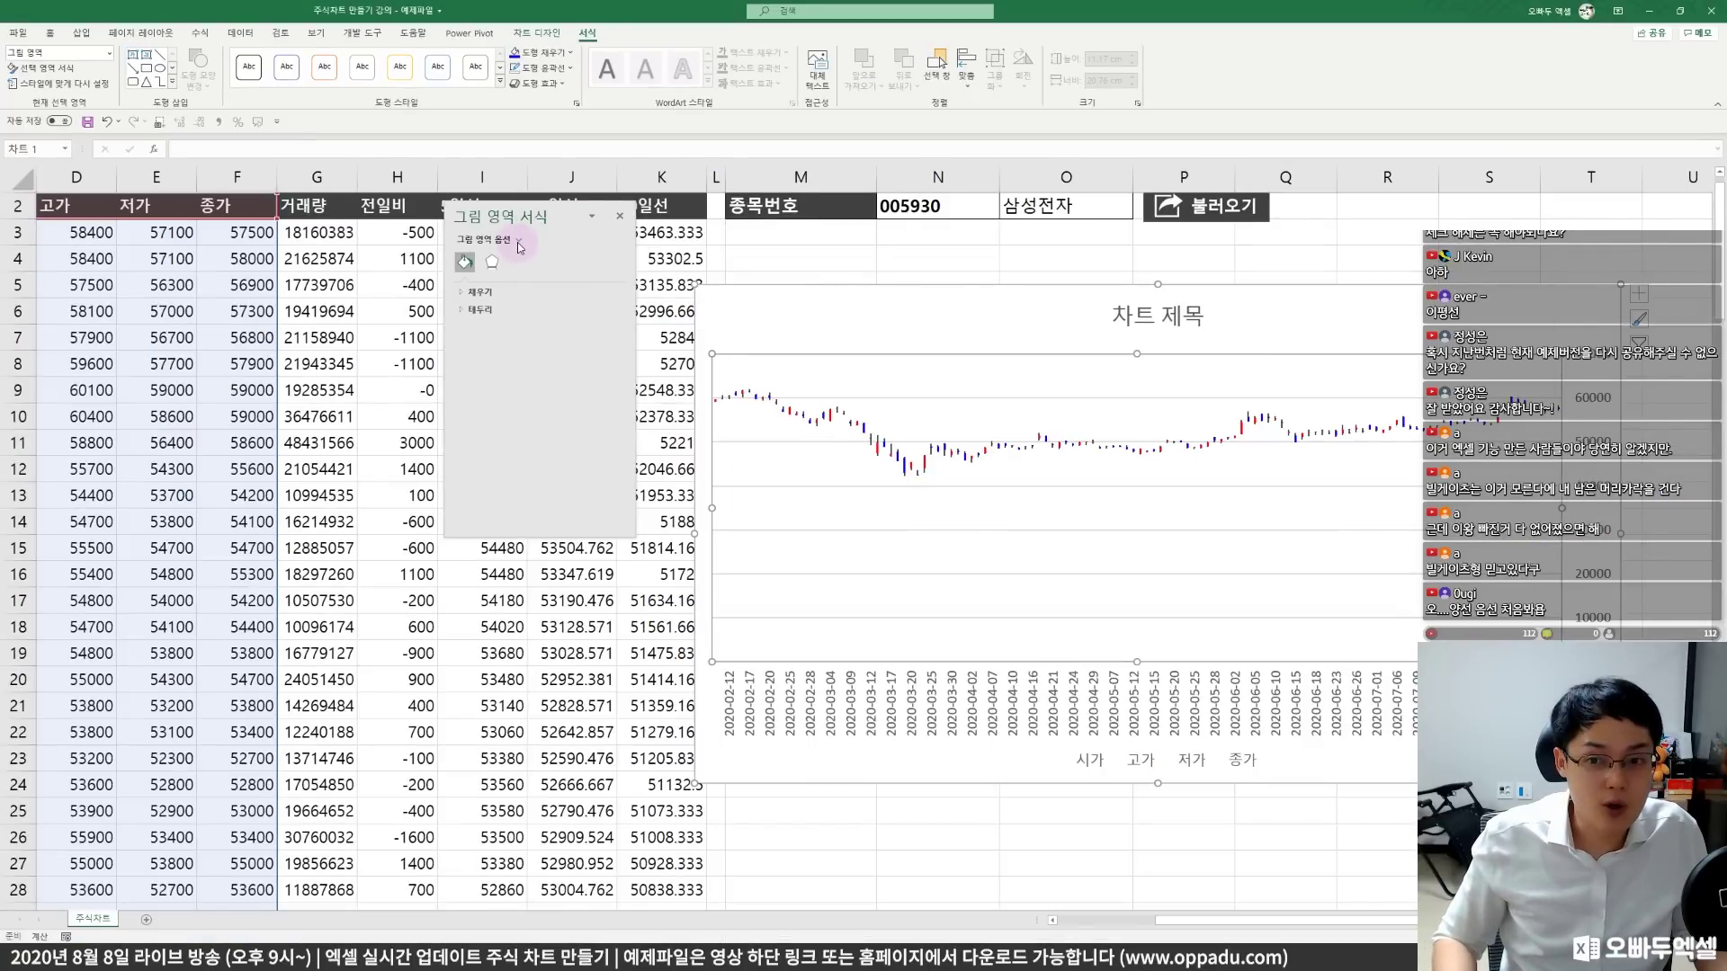
pyautogui.click(518, 243)
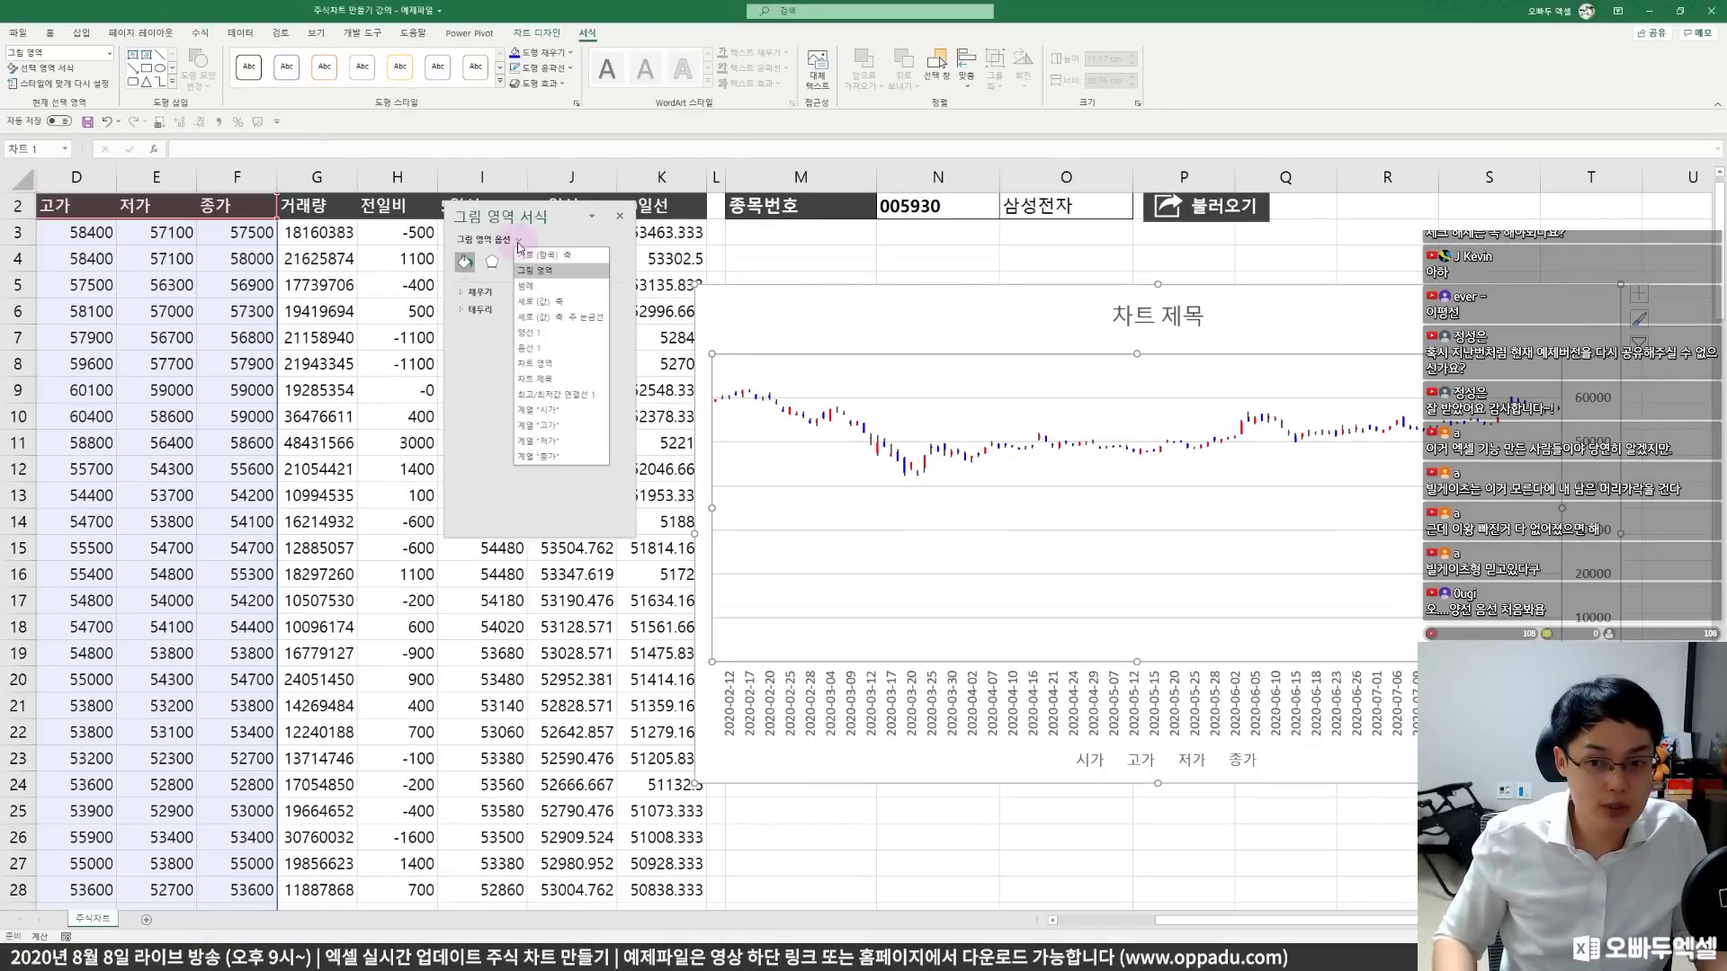
pyautogui.click(555, 432)
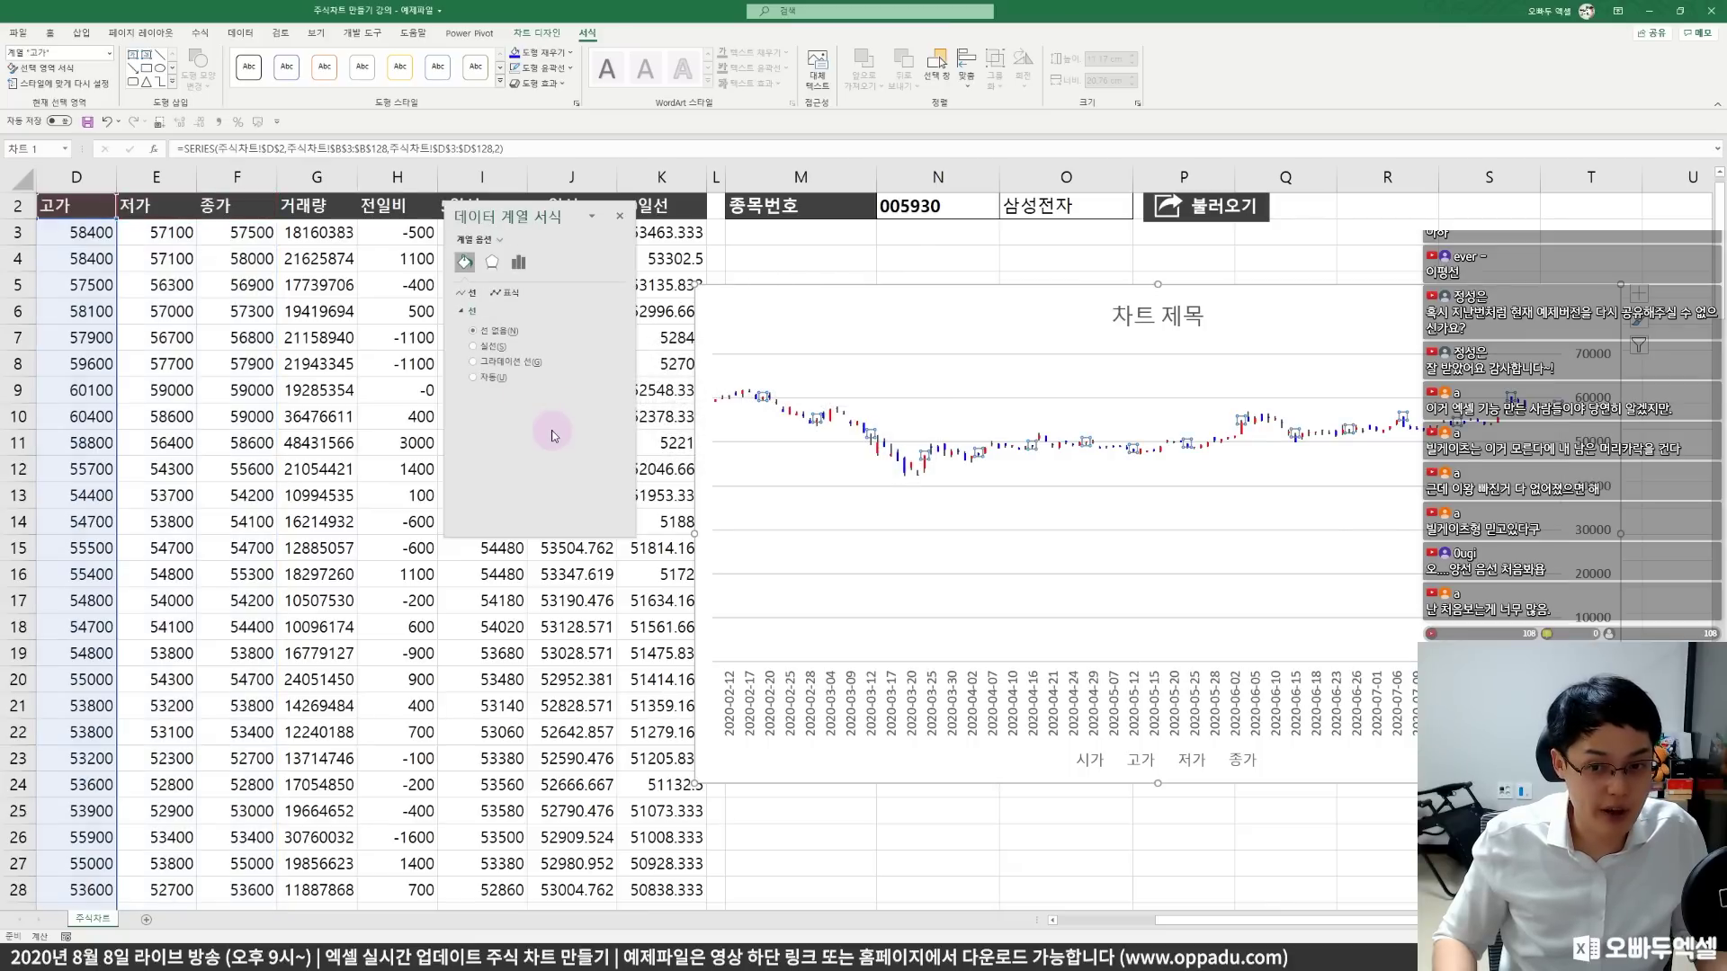
pyautogui.click(519, 262)
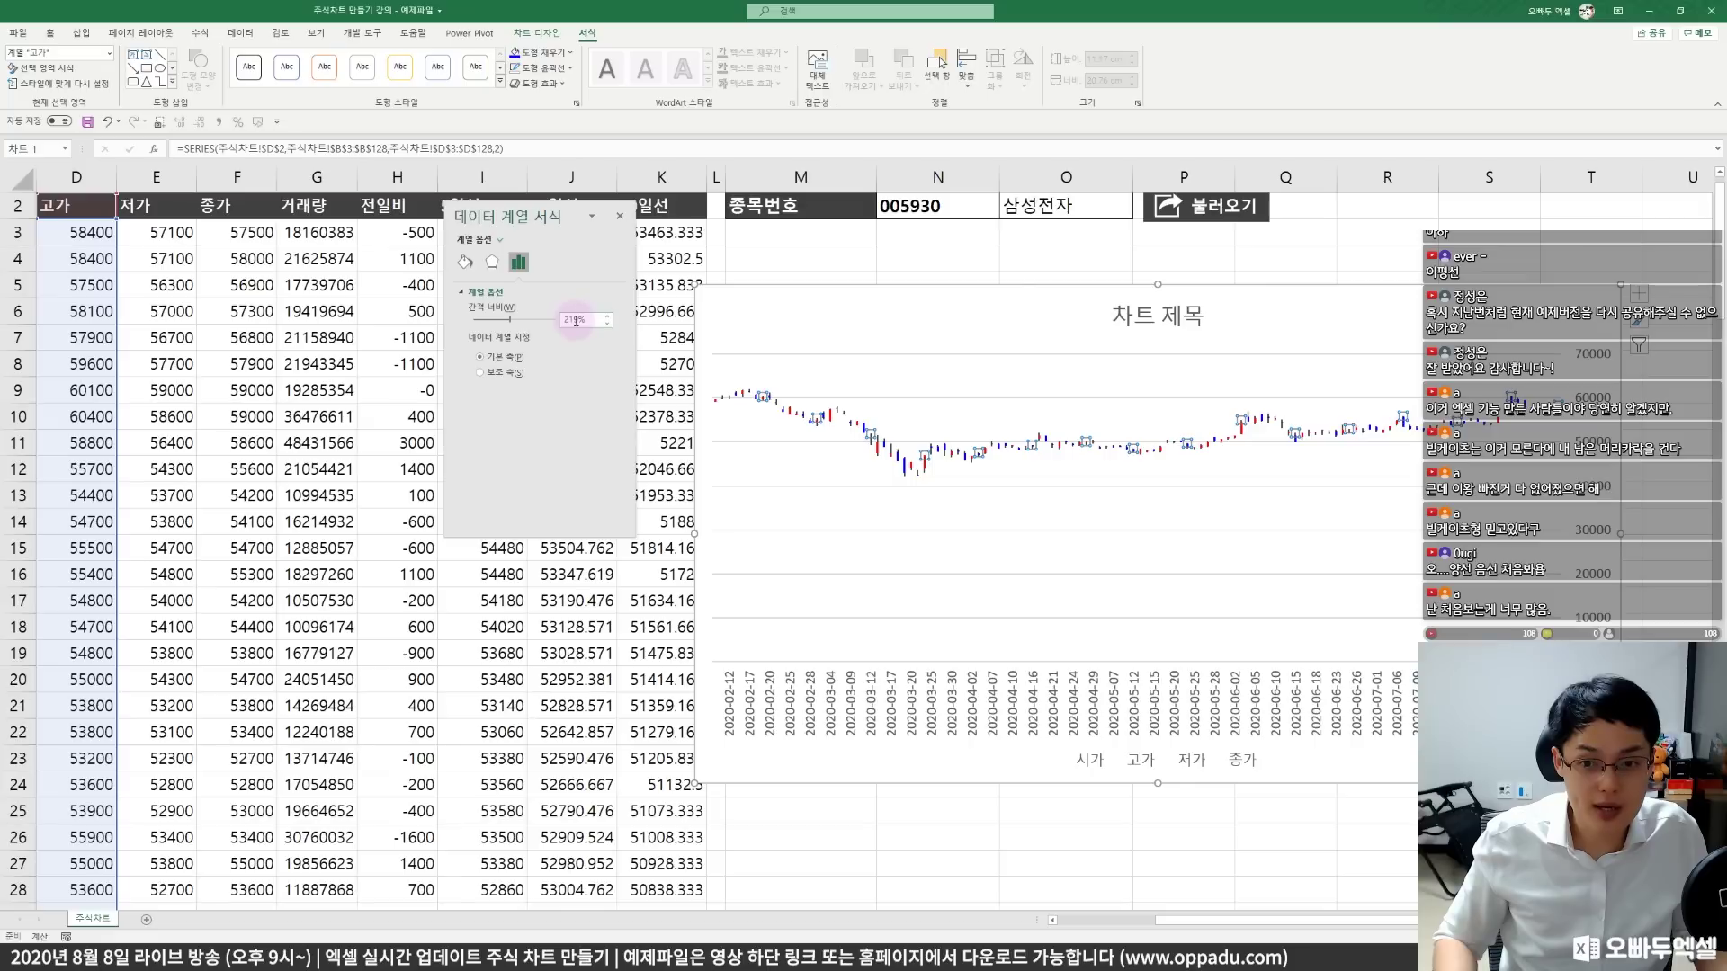
pyautogui.press('BackSpace')
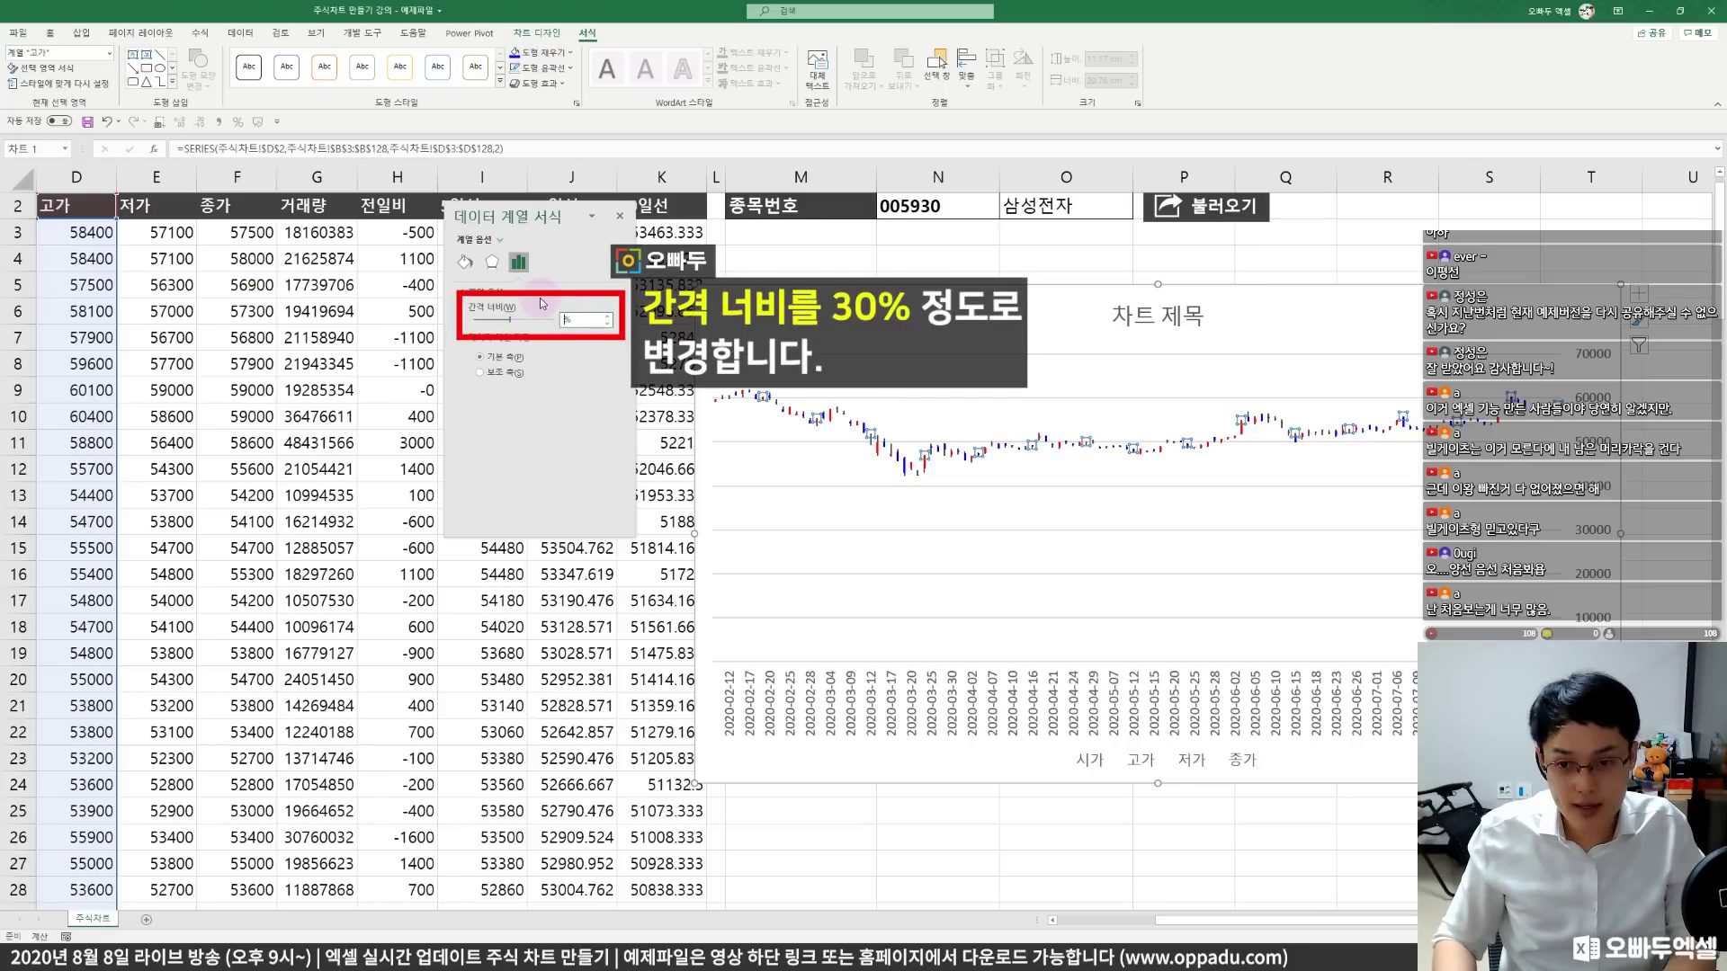
pyautogui.write('30')
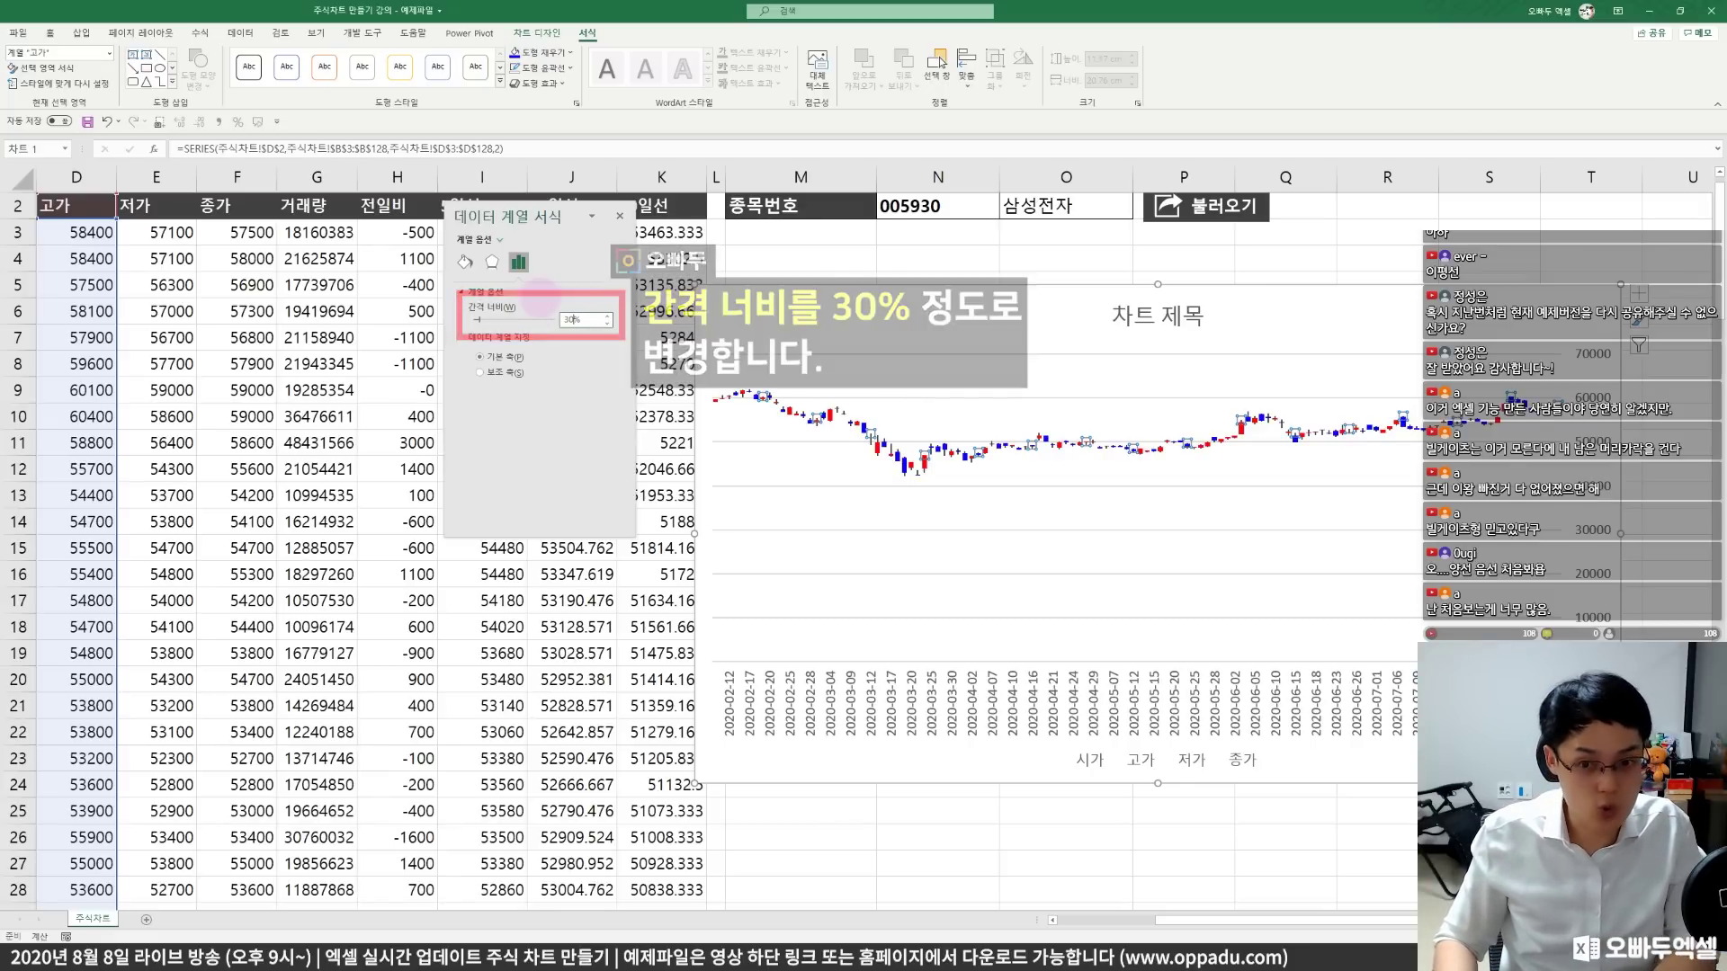
# - Move the stock chart slightly up and left and widen it to 22.6 cm
pyautogui.click(1049, 501)
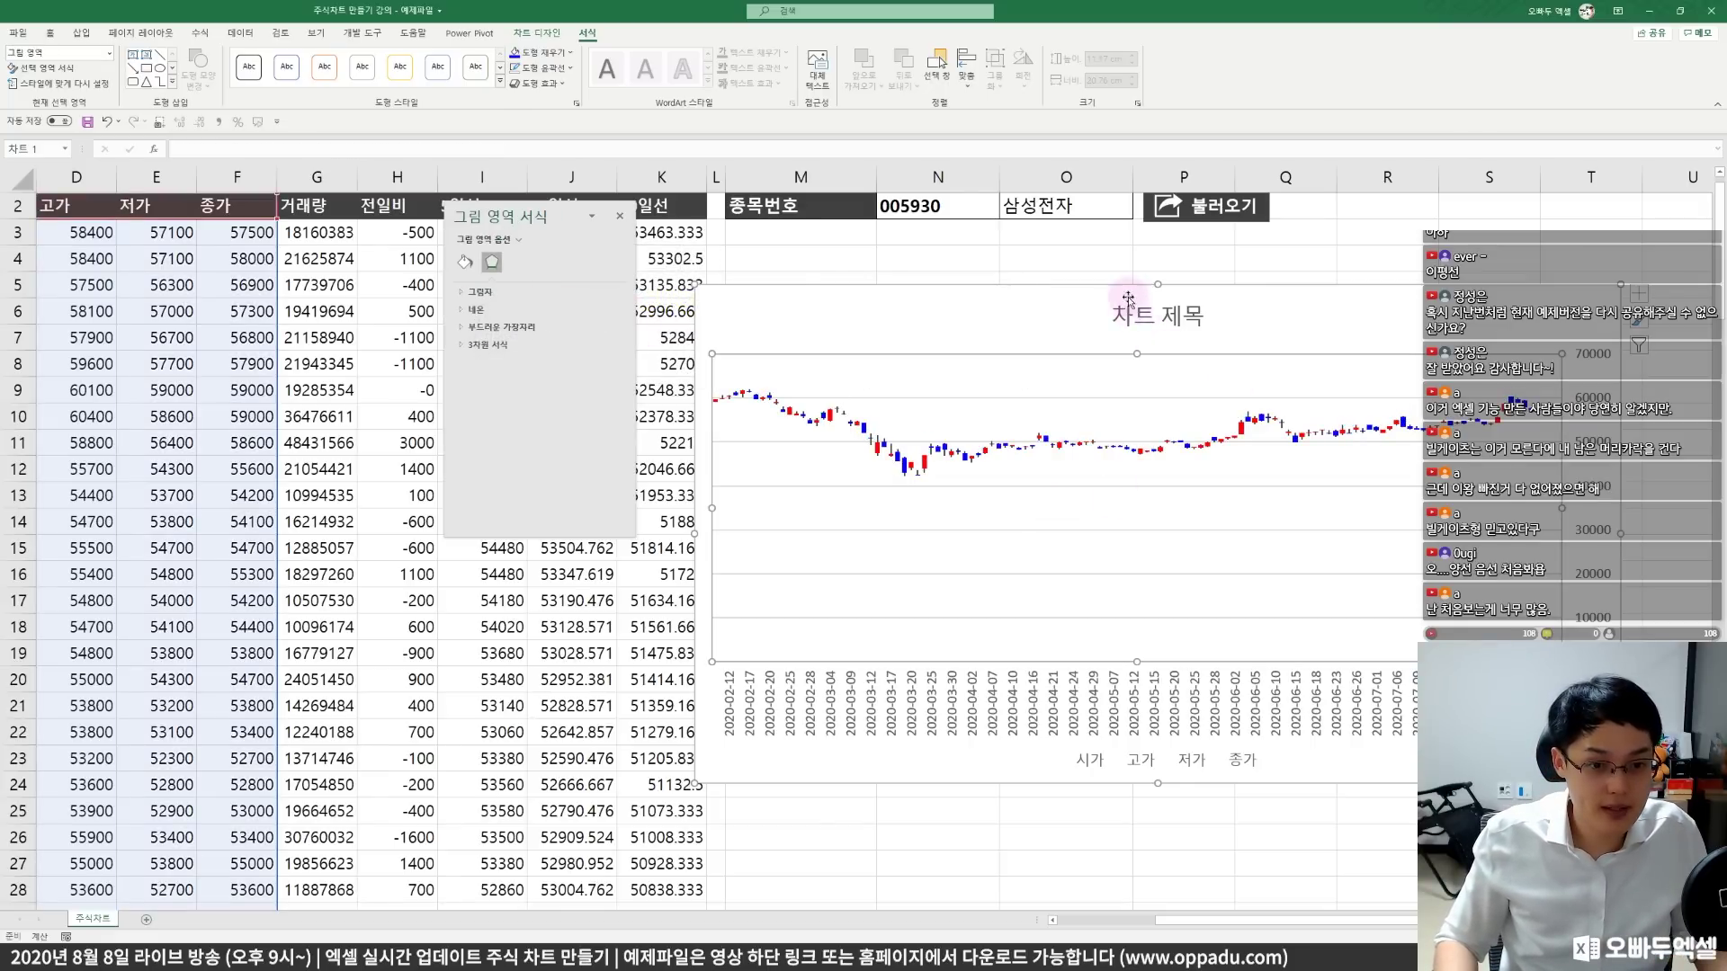
pyautogui.moveTo(1126, 289); pyautogui.dragTo(1107, 281)
pyautogui.moveTo(1624, 526); pyautogui.dragTo(1671, 535)
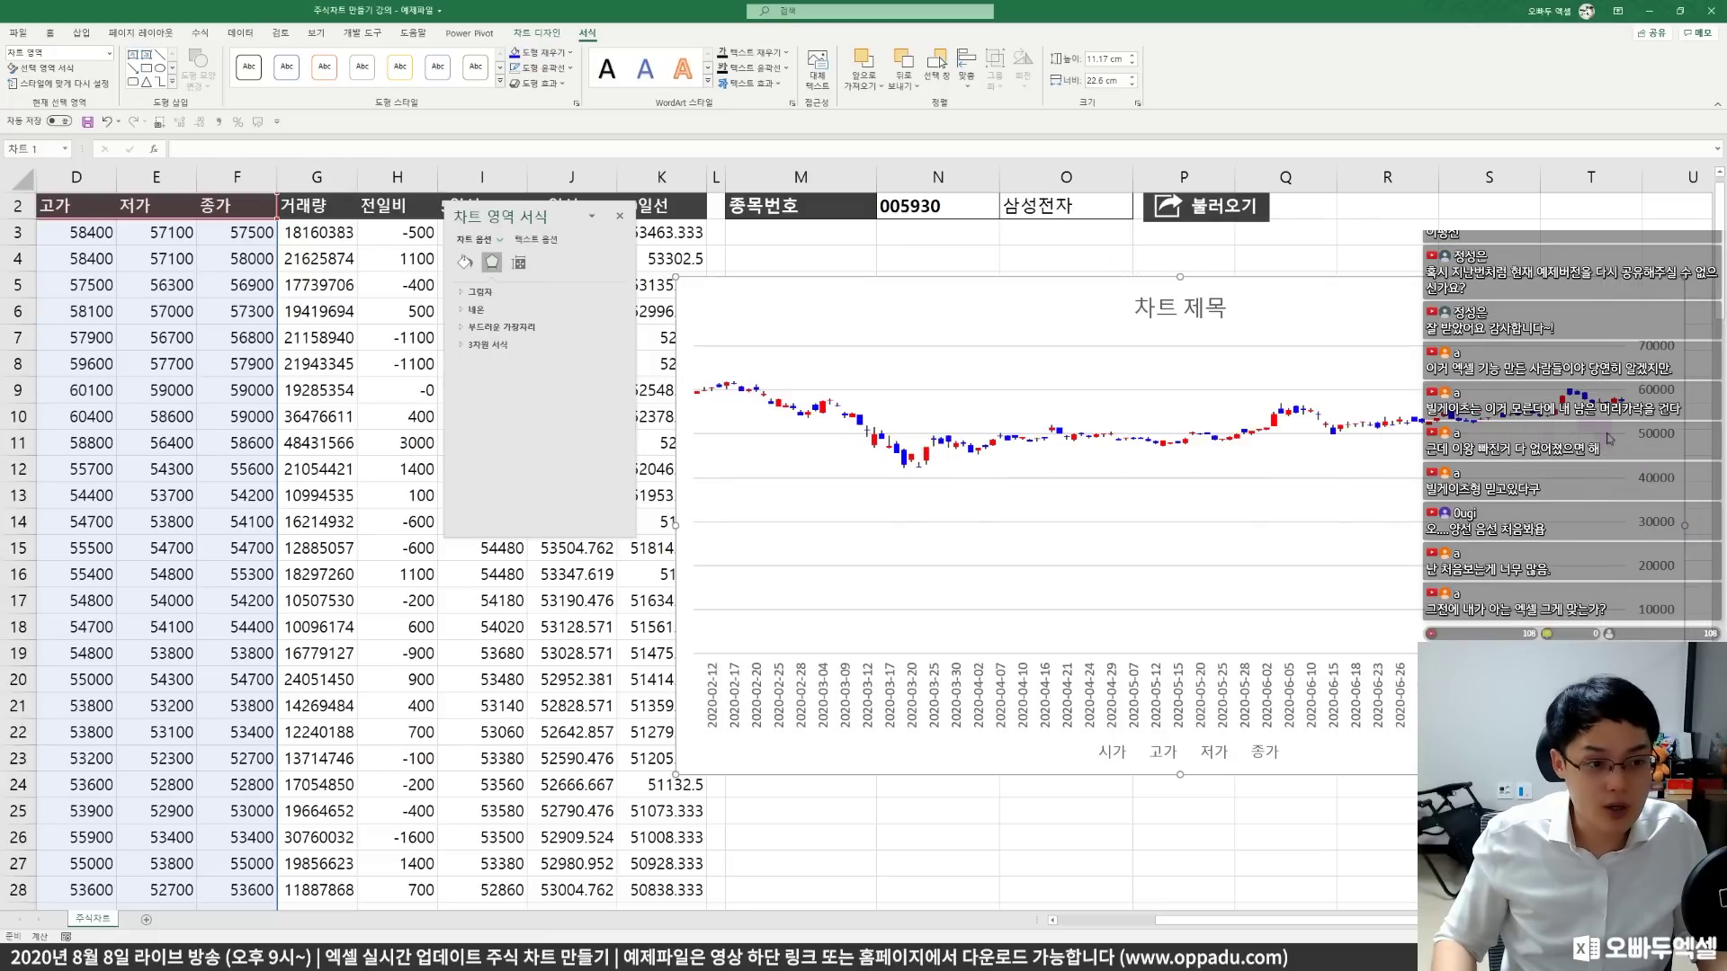
# - Set the minimum bound (최소값) of the chart's vertical value axis to 40000
pyautogui.click(1661, 441)
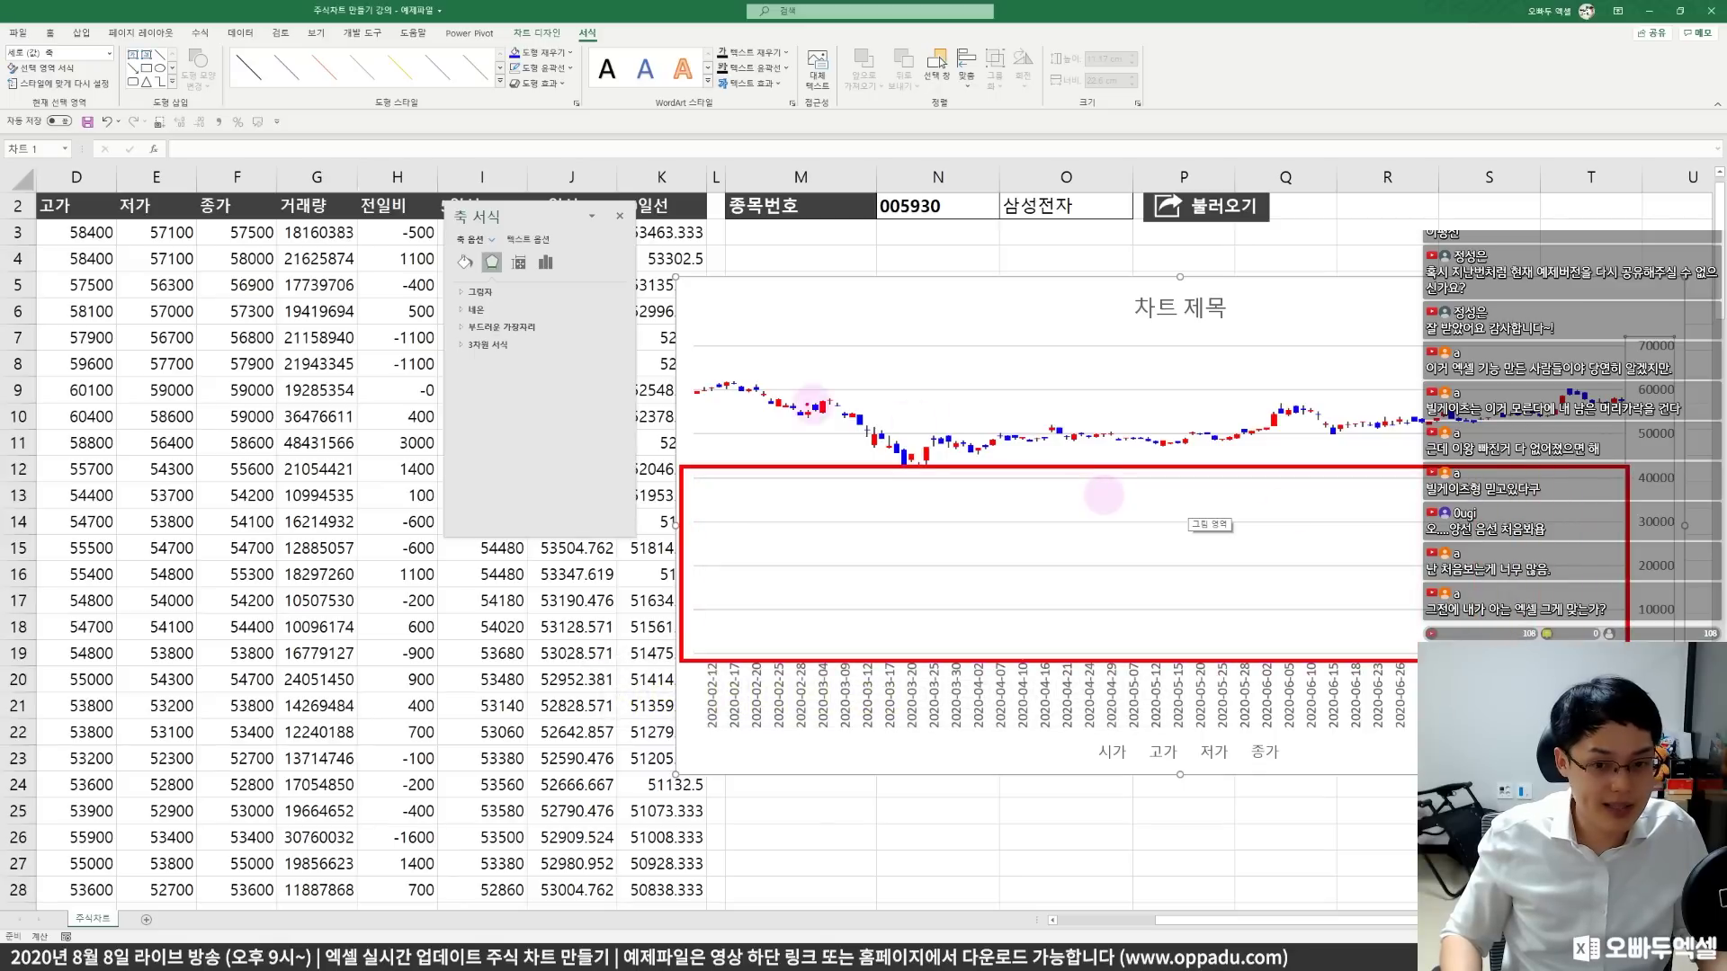
pyautogui.moveTo(670, 359); pyautogui.dragTo(1633, 468)
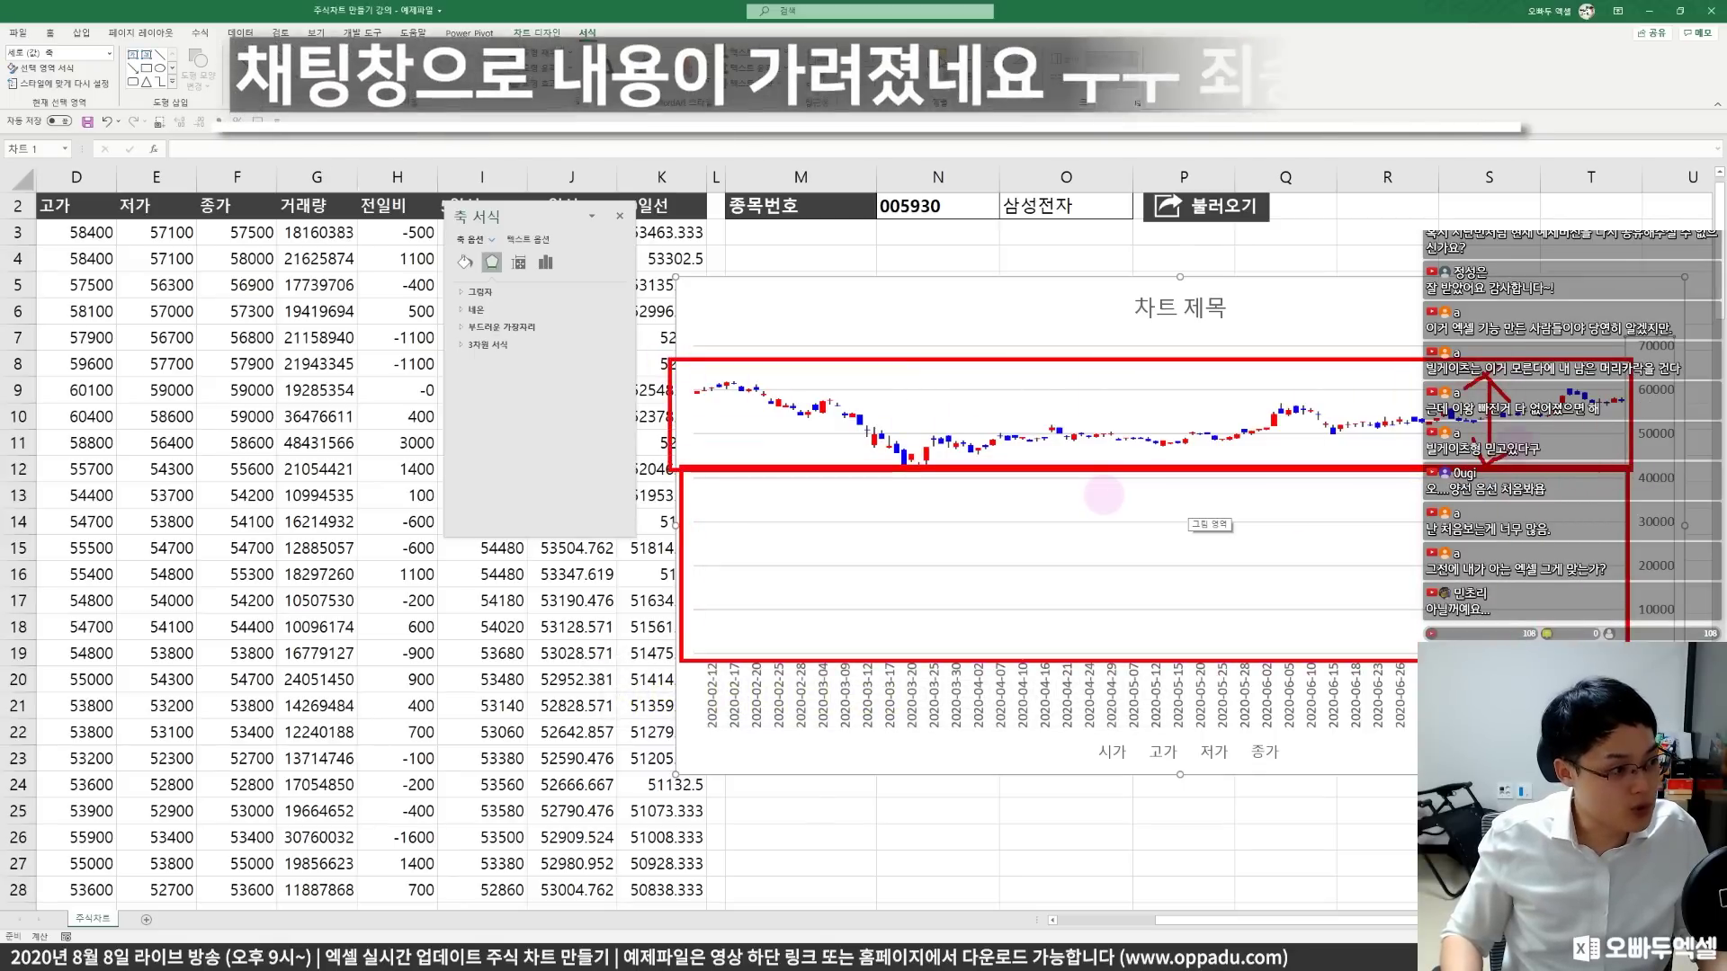
pyautogui.press('Escape')
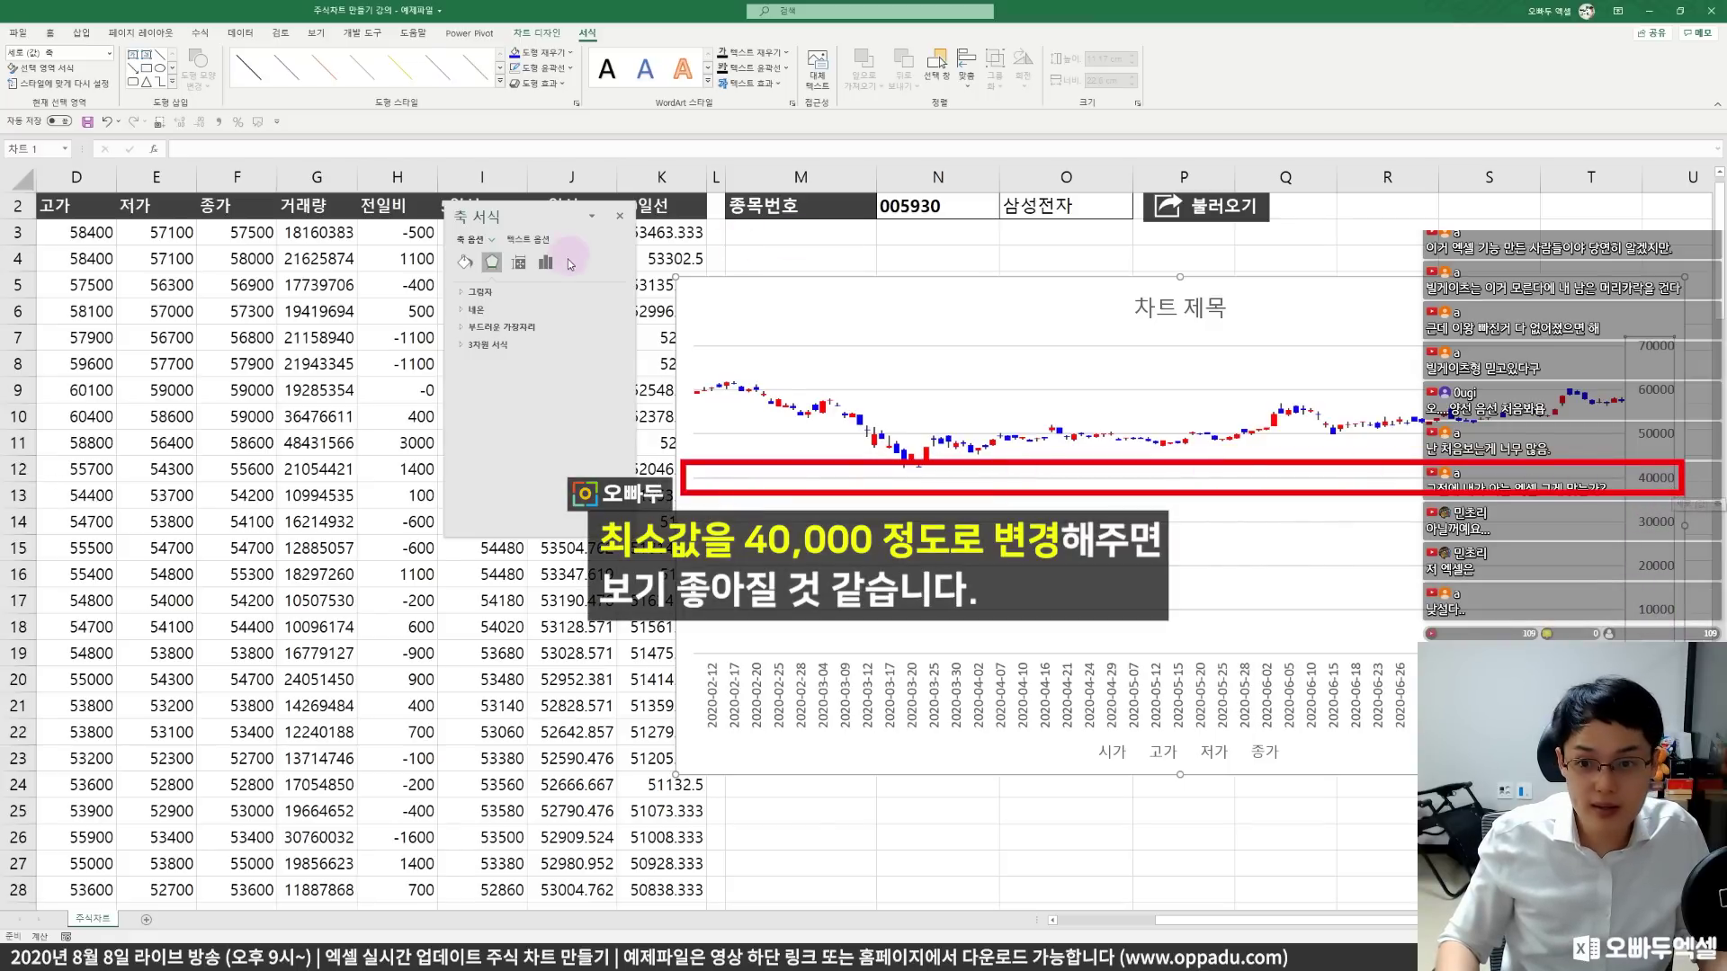
pyautogui.rightClick(1649, 484)
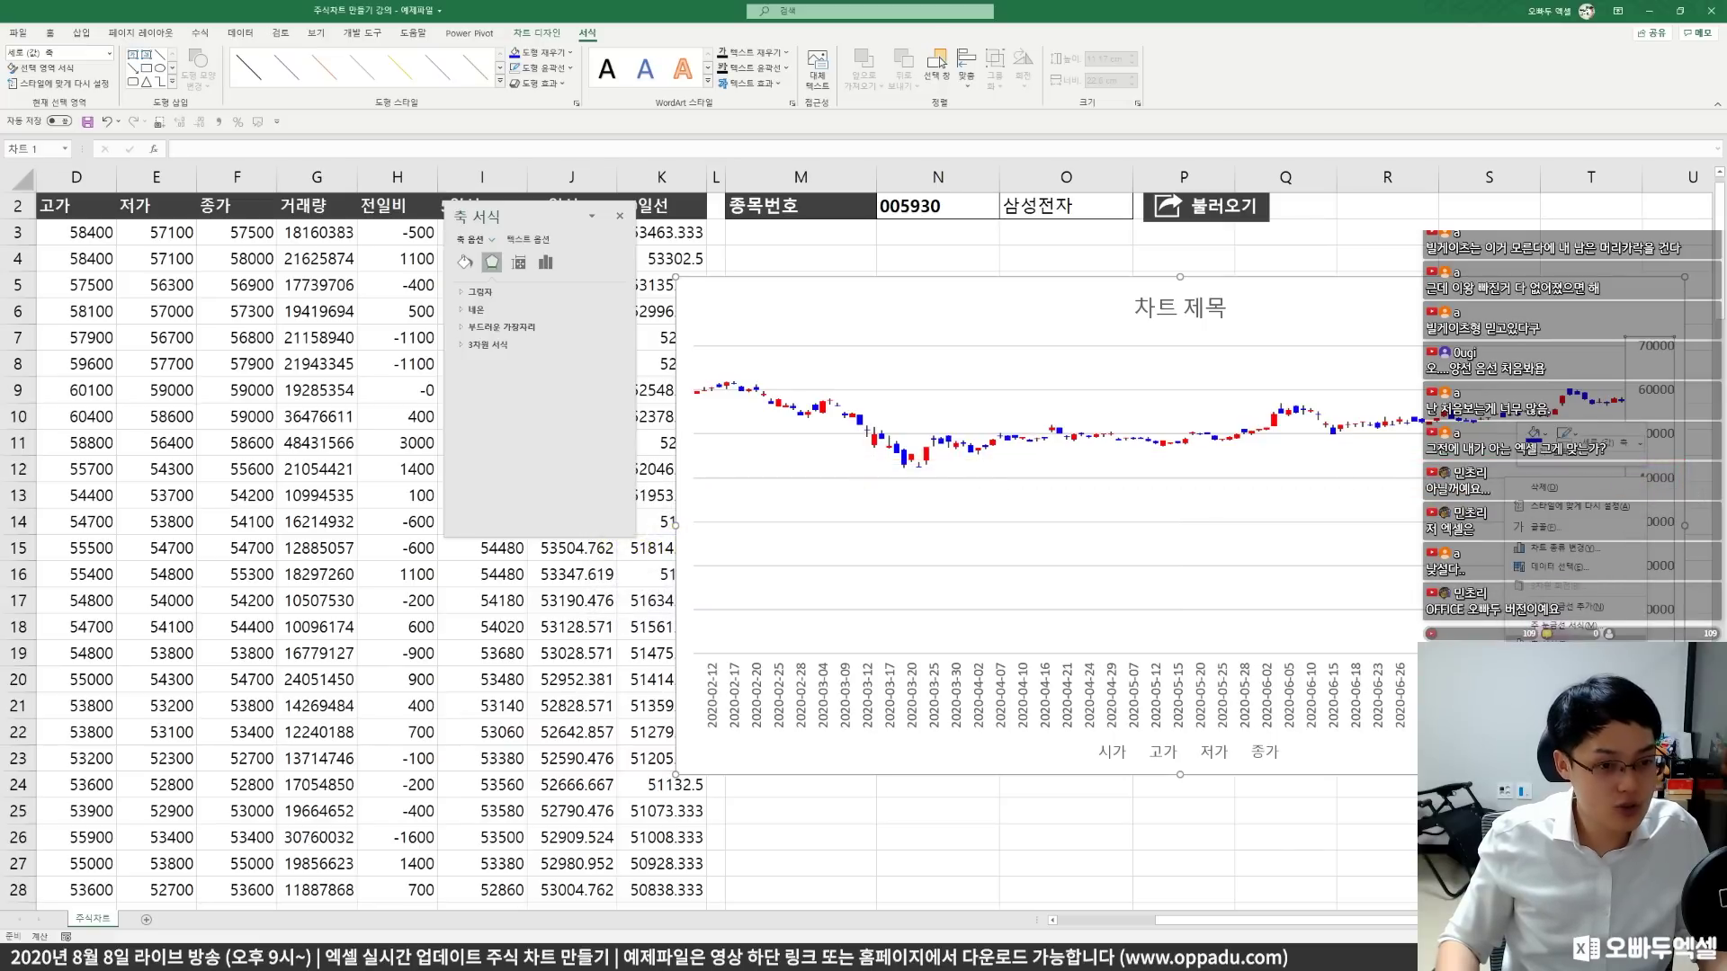
pyautogui.click(560, 321)
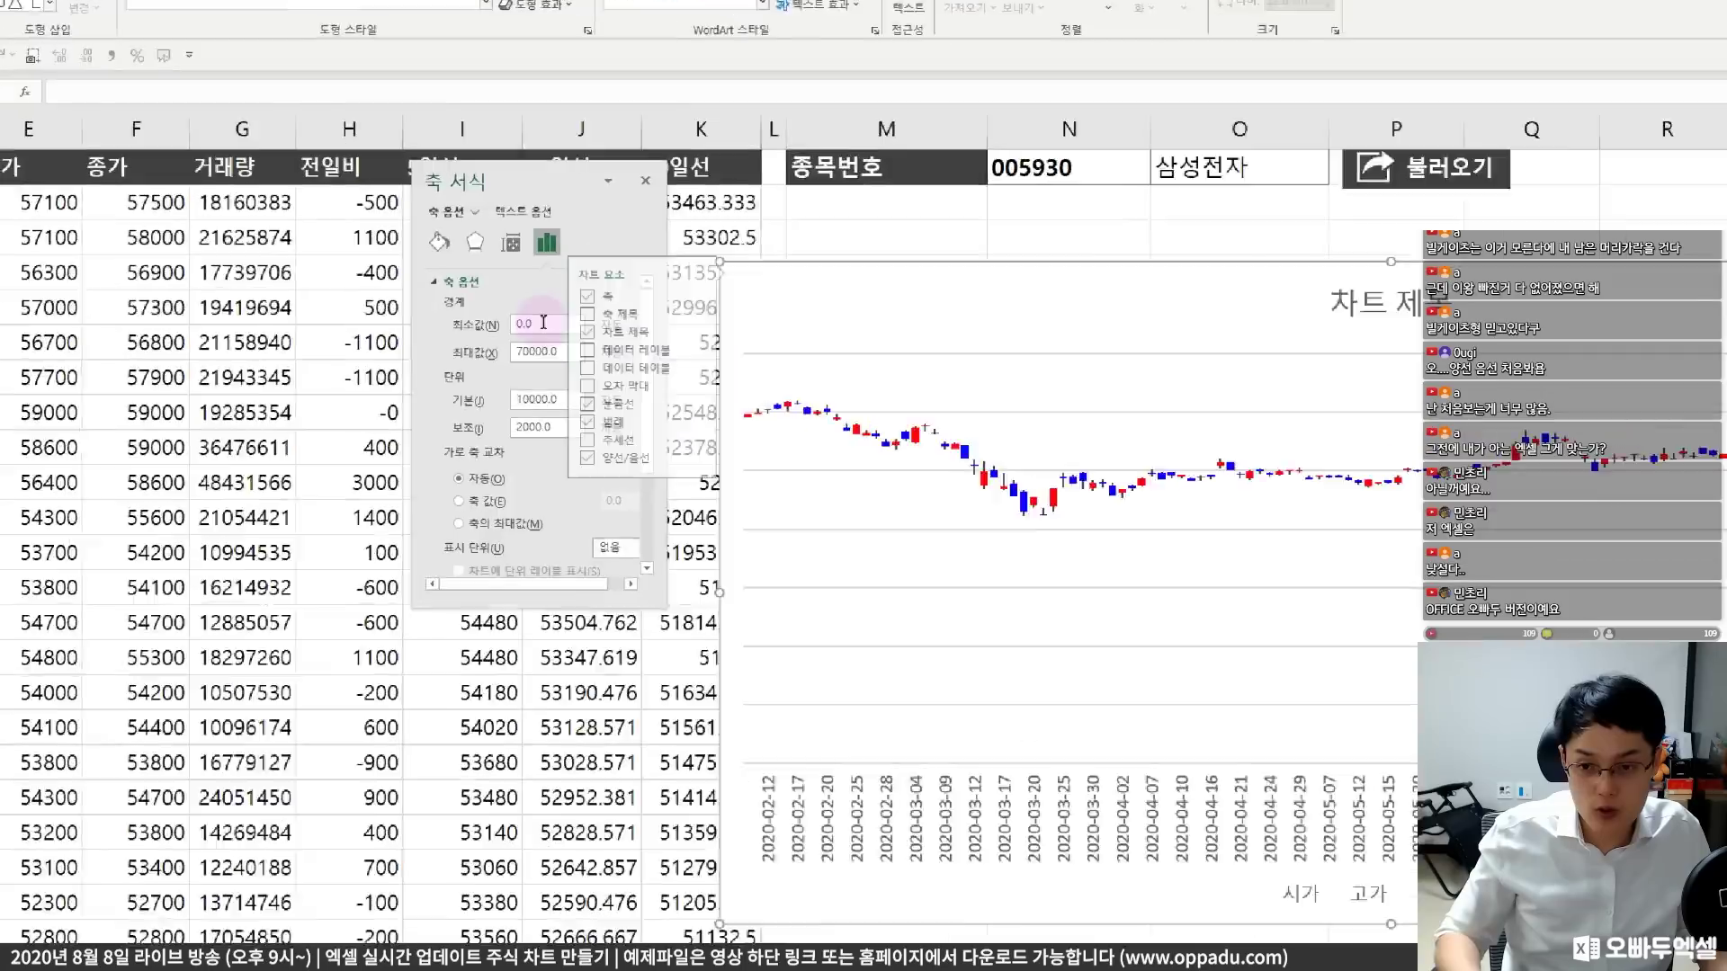
pyautogui.click(669, 286)
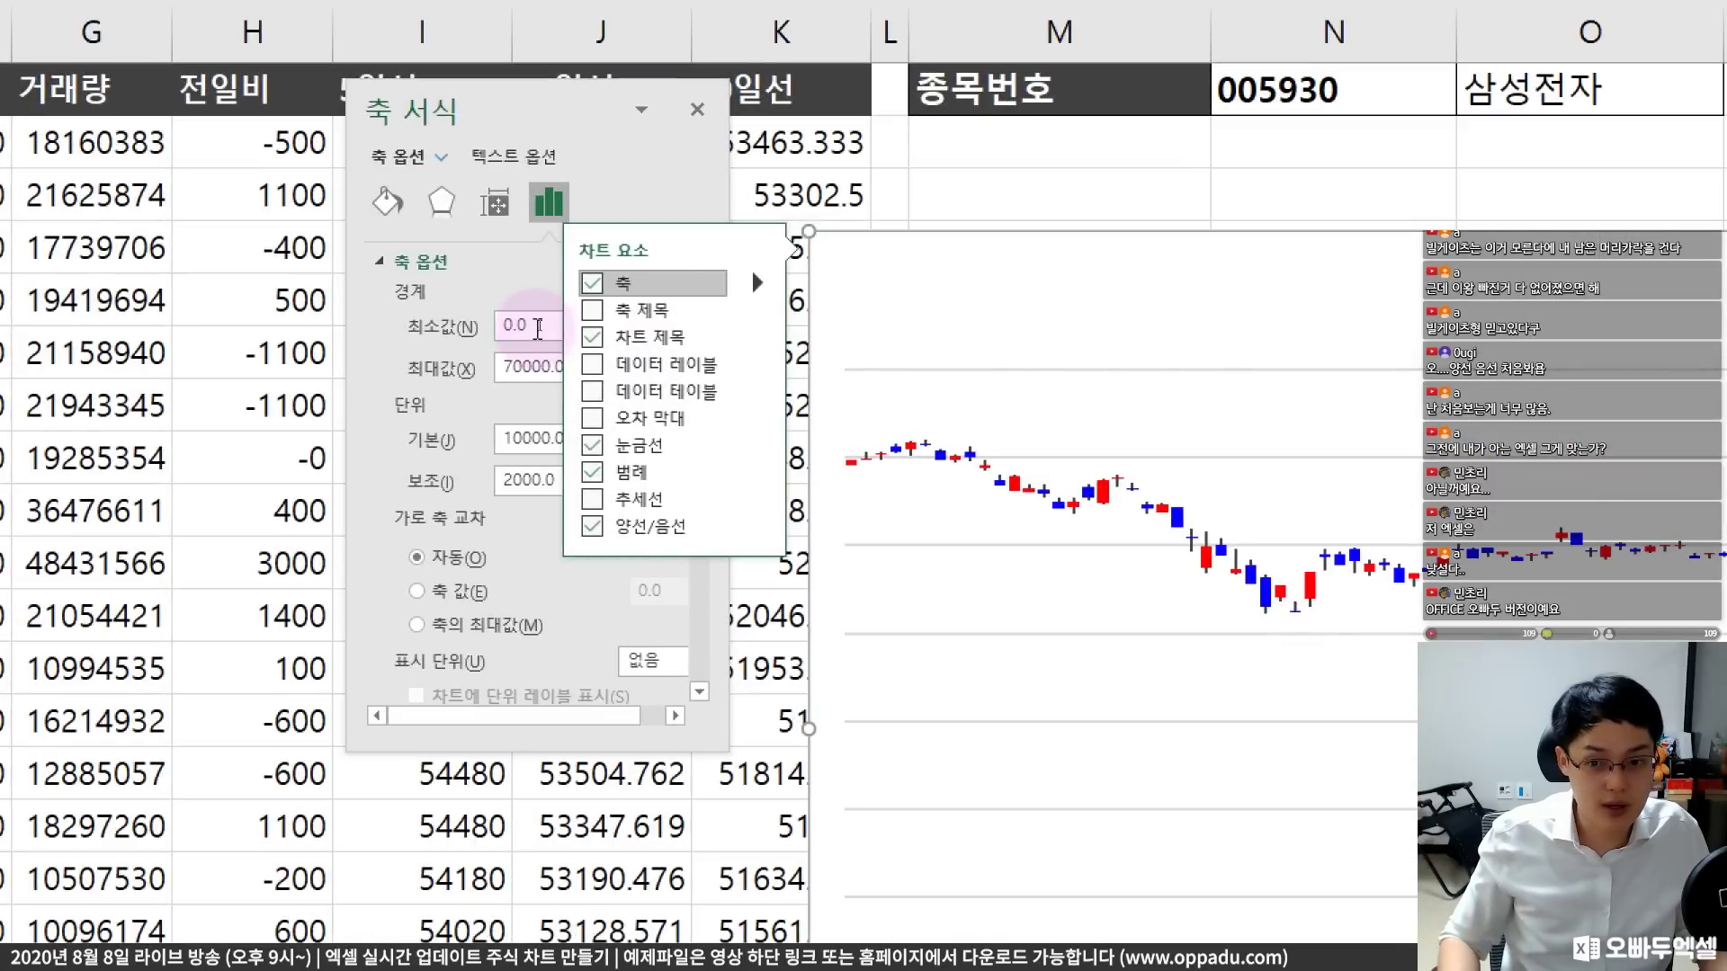
pyautogui.click(506, 326)
pyautogui.write('40')
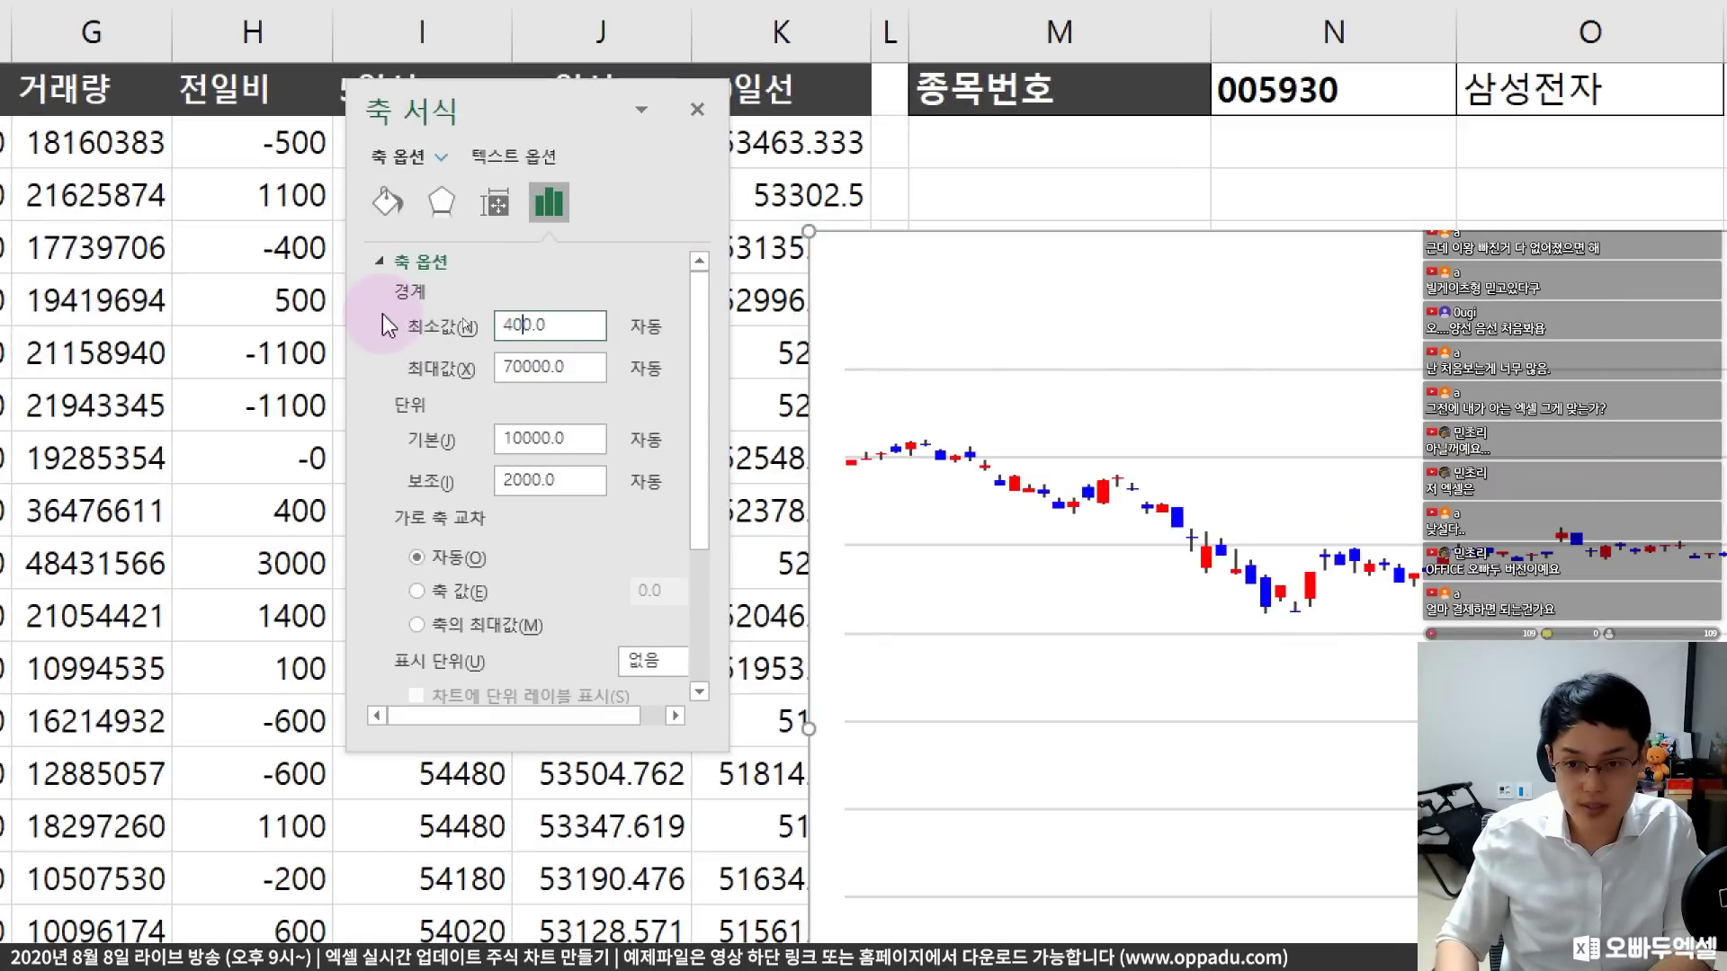
pyautogui.write('00')
pyautogui.press('Return')
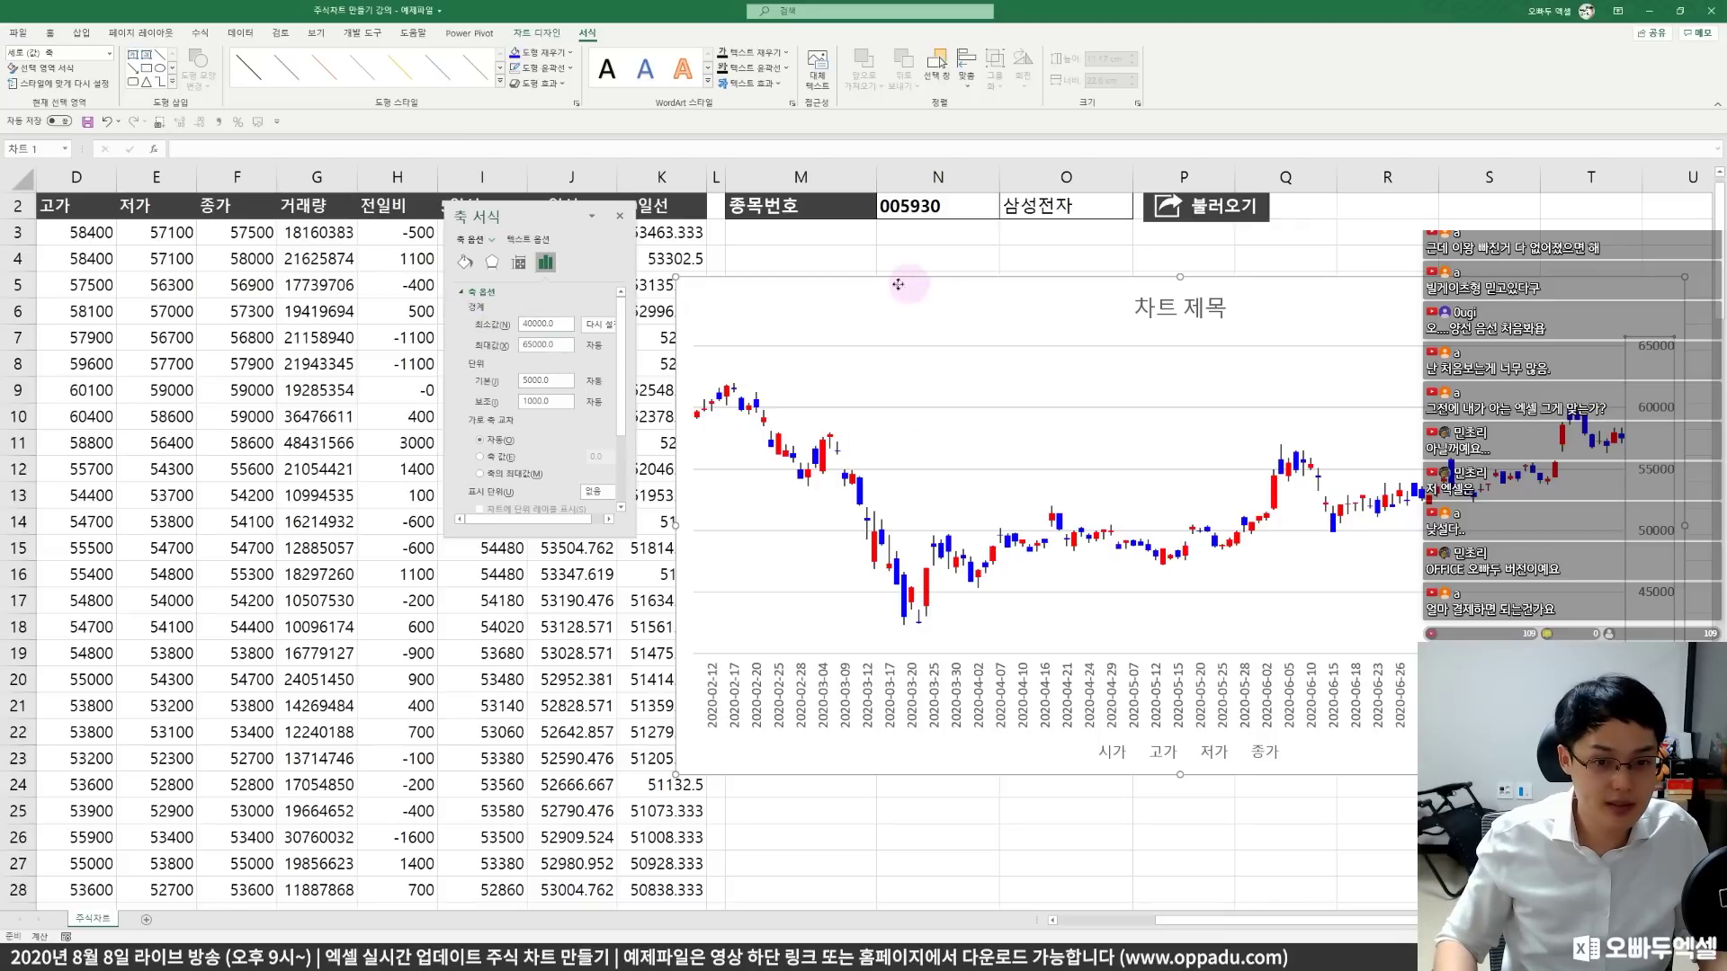
# - Widen the stock chart to 25.14 cm, close the formatting pane, and shift the chart clear of the data columns
pyautogui.moveTo(898, 278); pyautogui.dragTo(691, 278)
pyautogui.moveTo(1480, 523); pyautogui.dragTo(1593, 523)
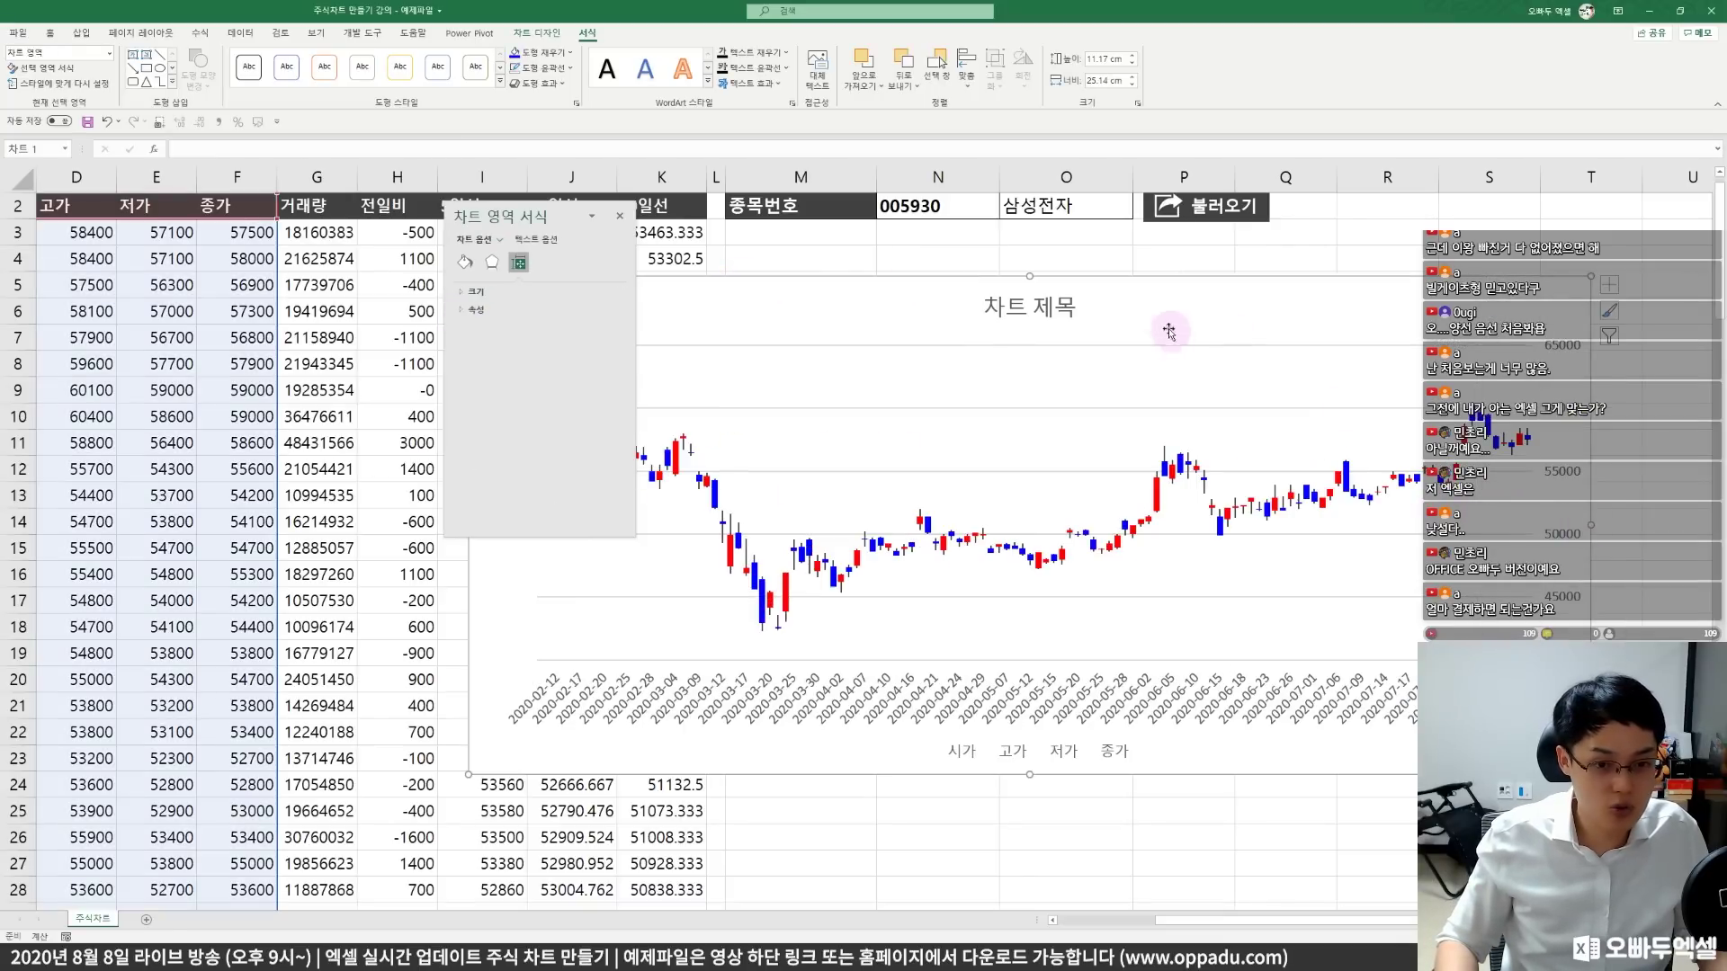
pyautogui.moveTo(1141, 277); pyautogui.dragTo(1249, 273)
pyautogui.click(618, 218)
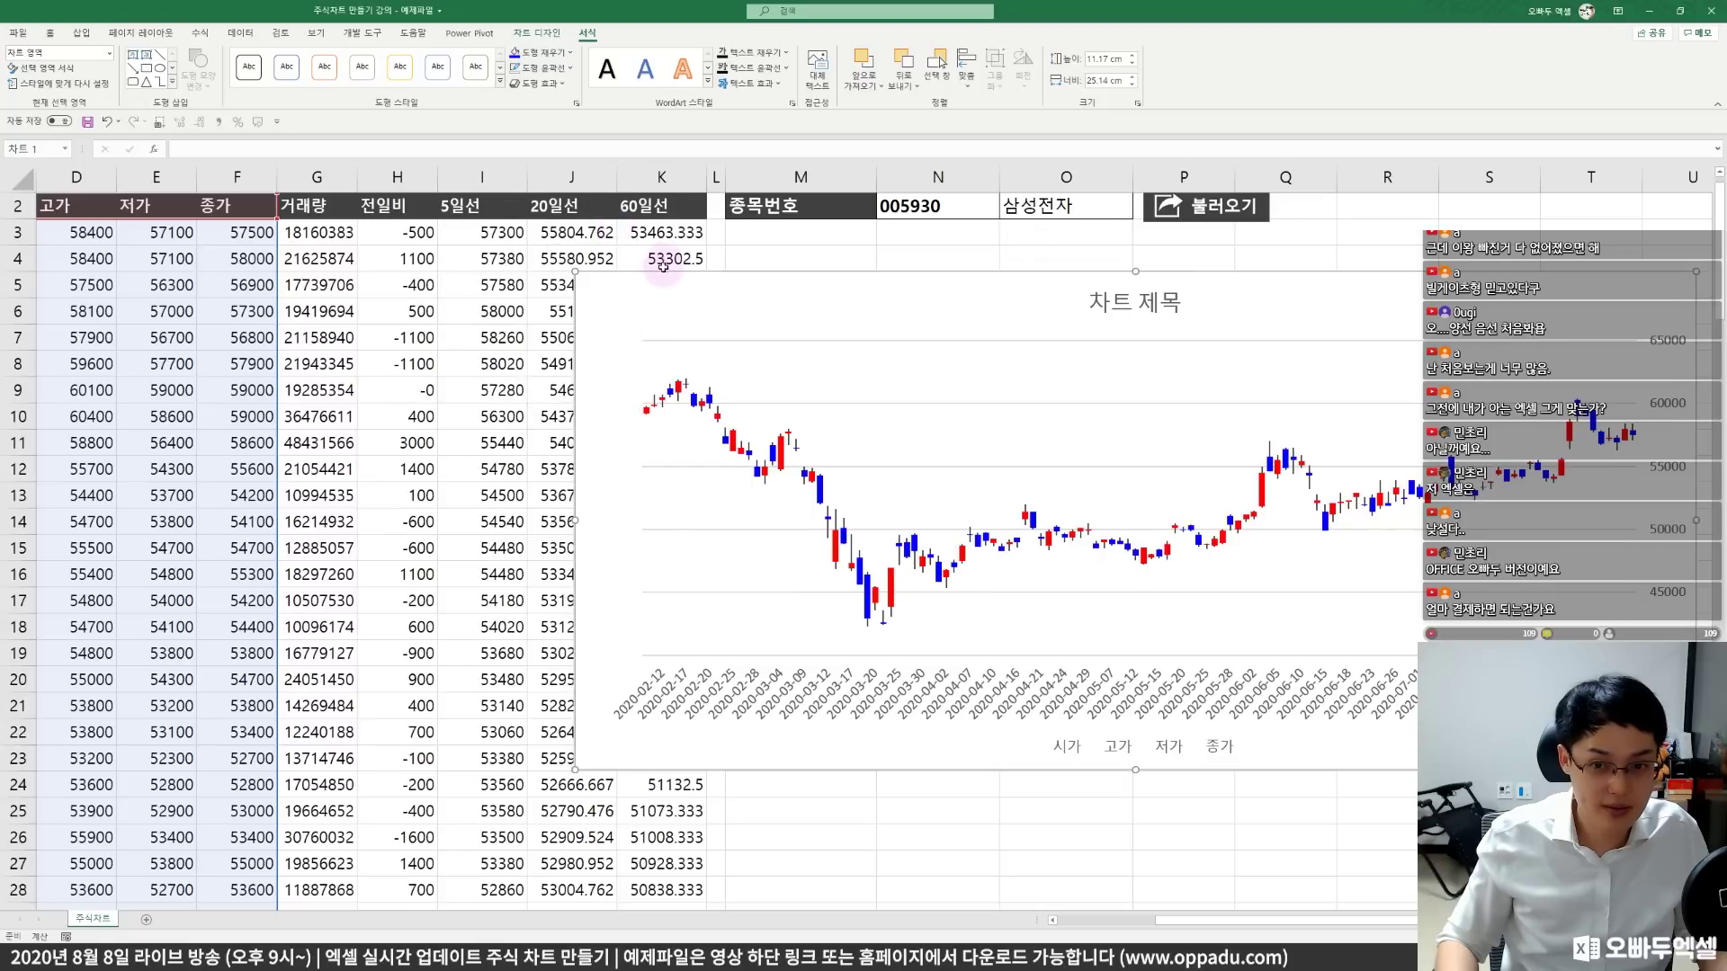
pyautogui.moveTo(666, 276); pyautogui.dragTo(747, 268)
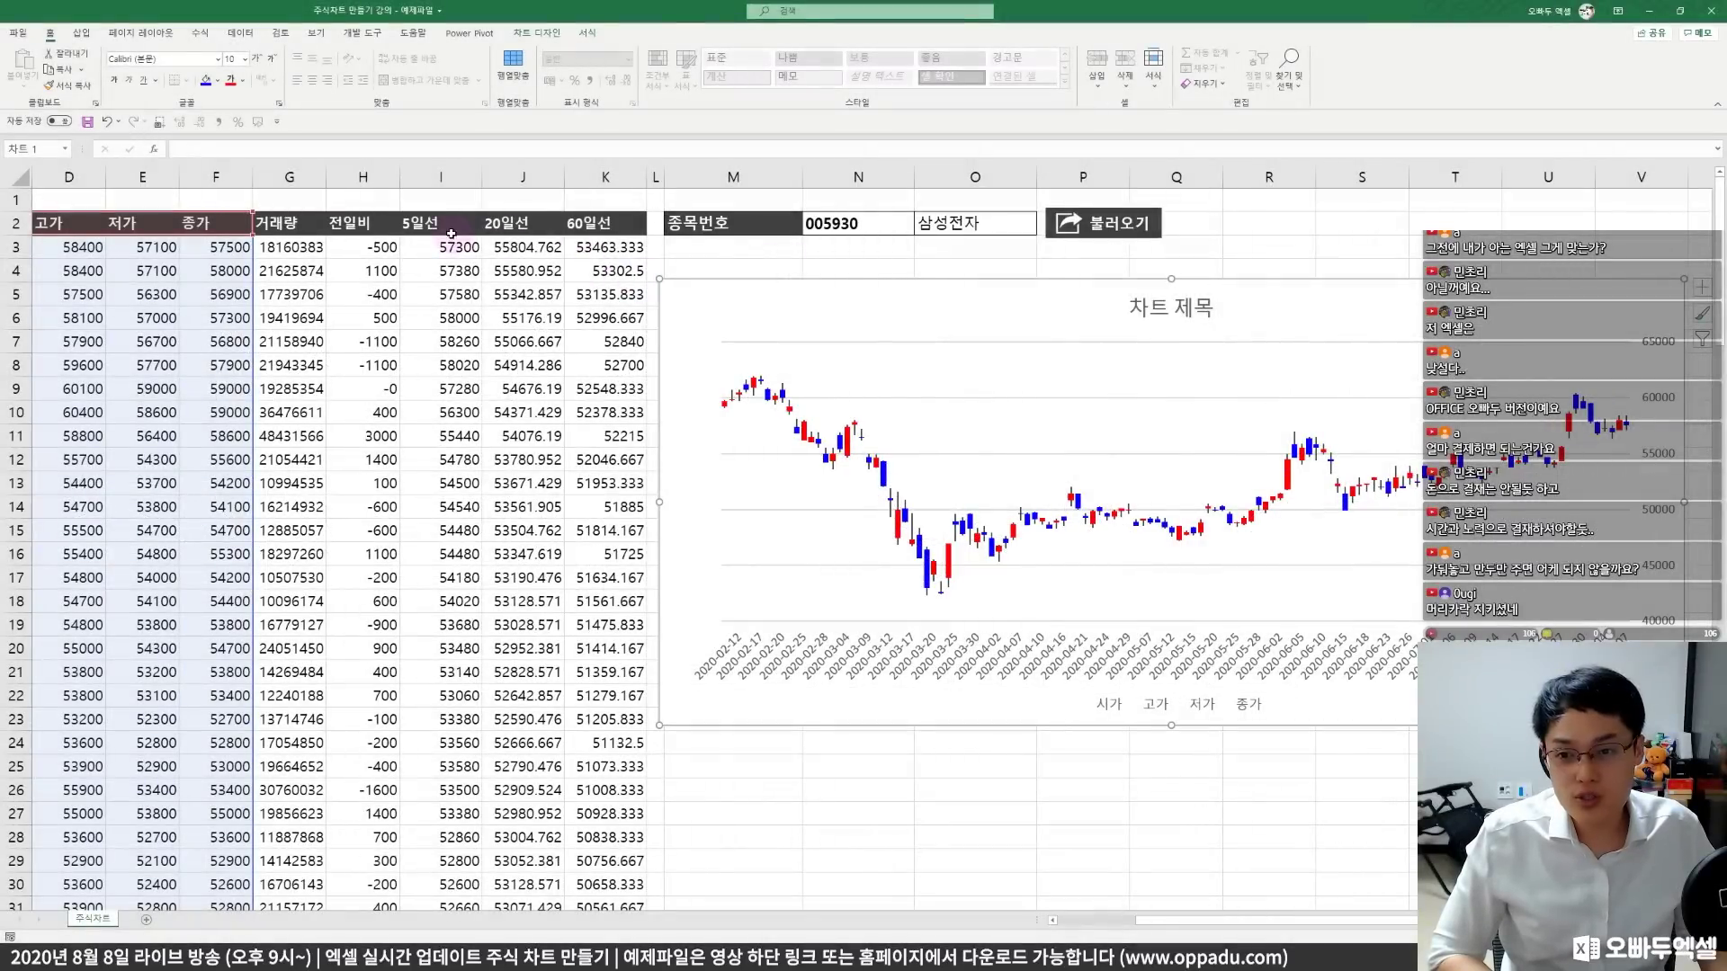
# - Examine the 5일선, 20일선 and 60일선 columns and the AVERAGE formulas behind them
pyautogui.click(441, 225)
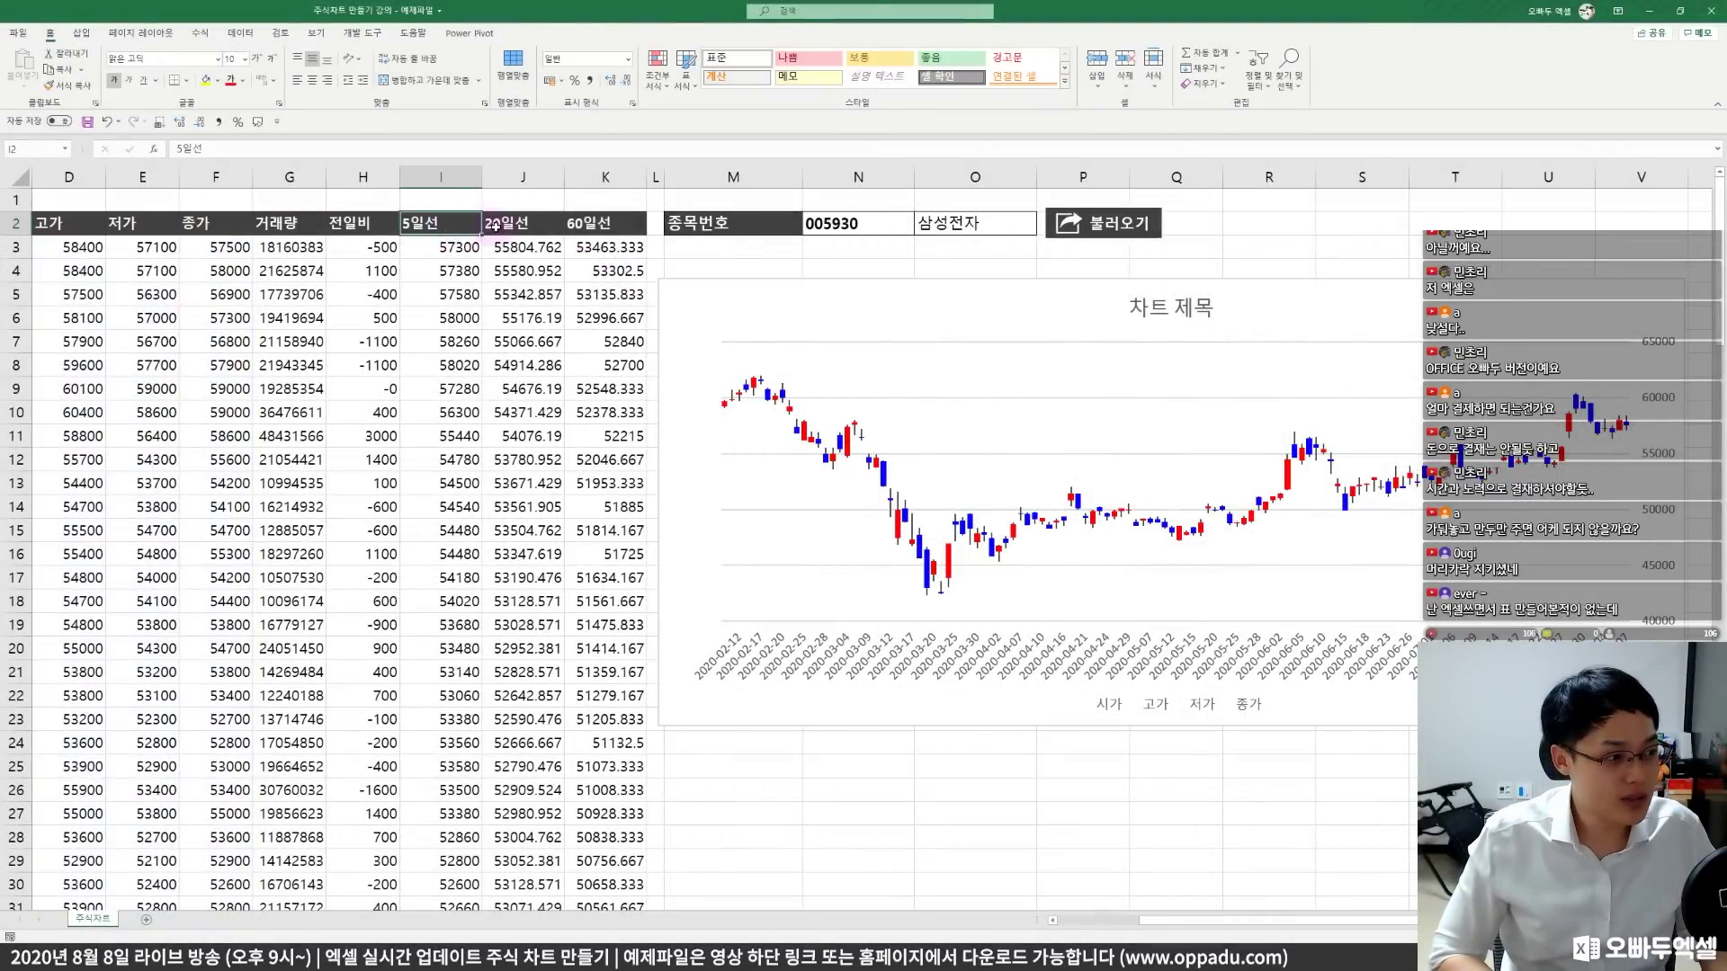
pyautogui.click(549, 230)
pyautogui.click(594, 229)
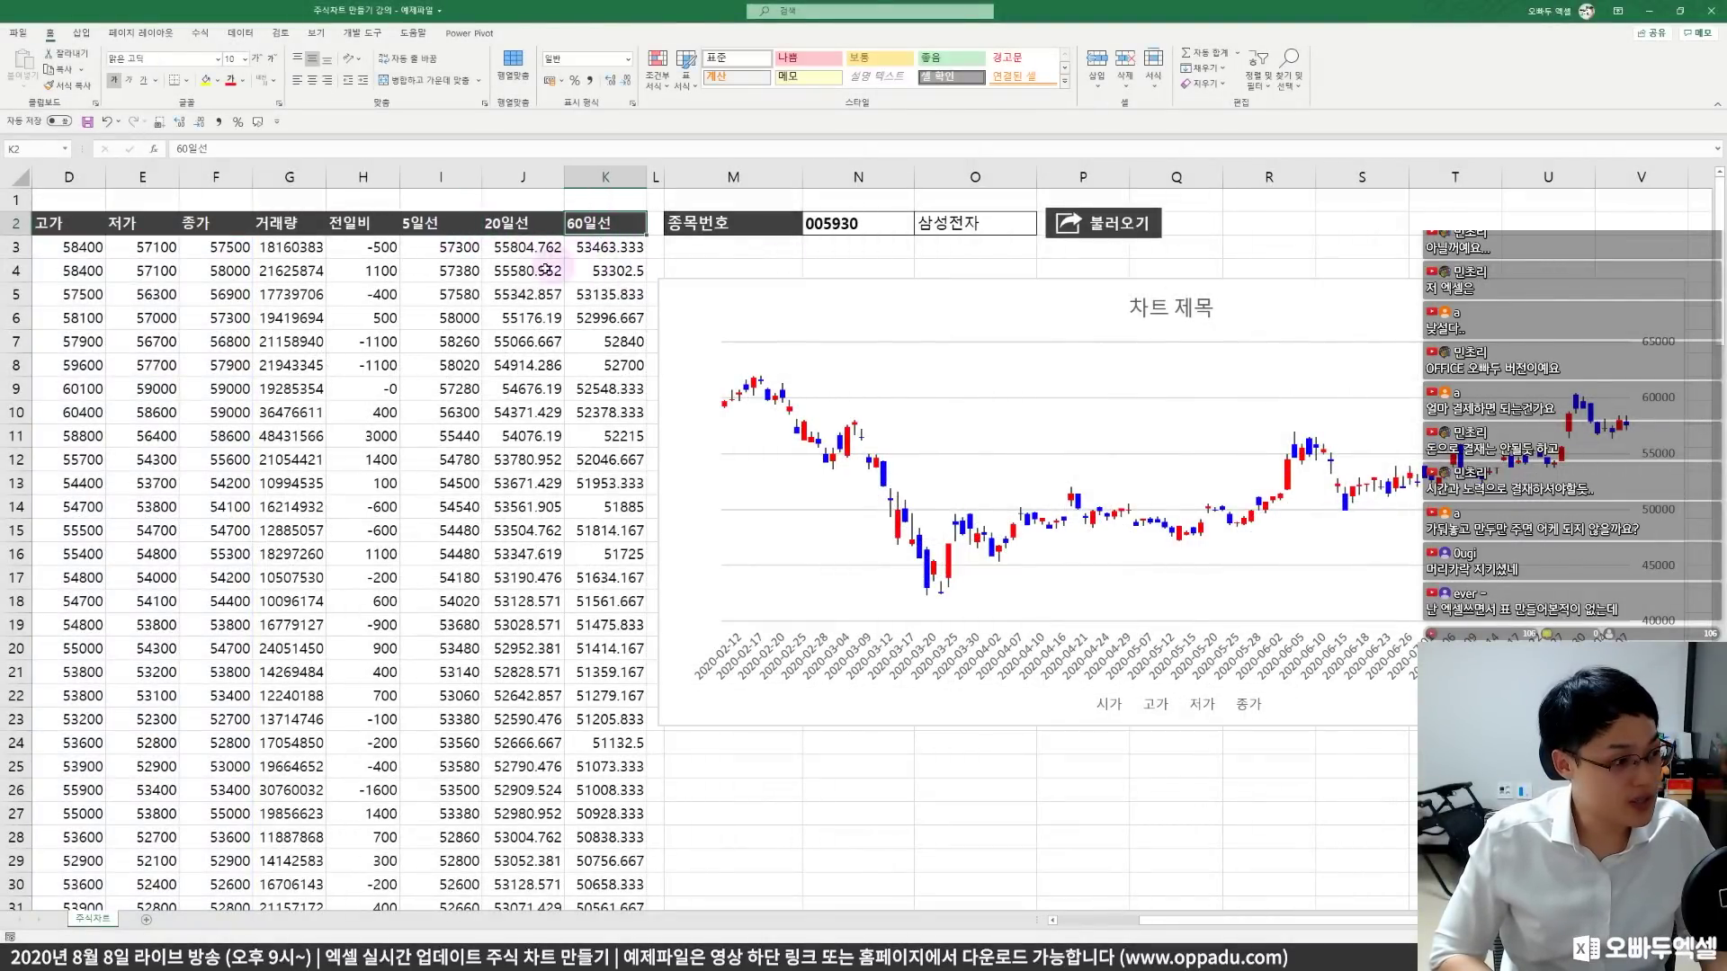
pyautogui.click(548, 271)
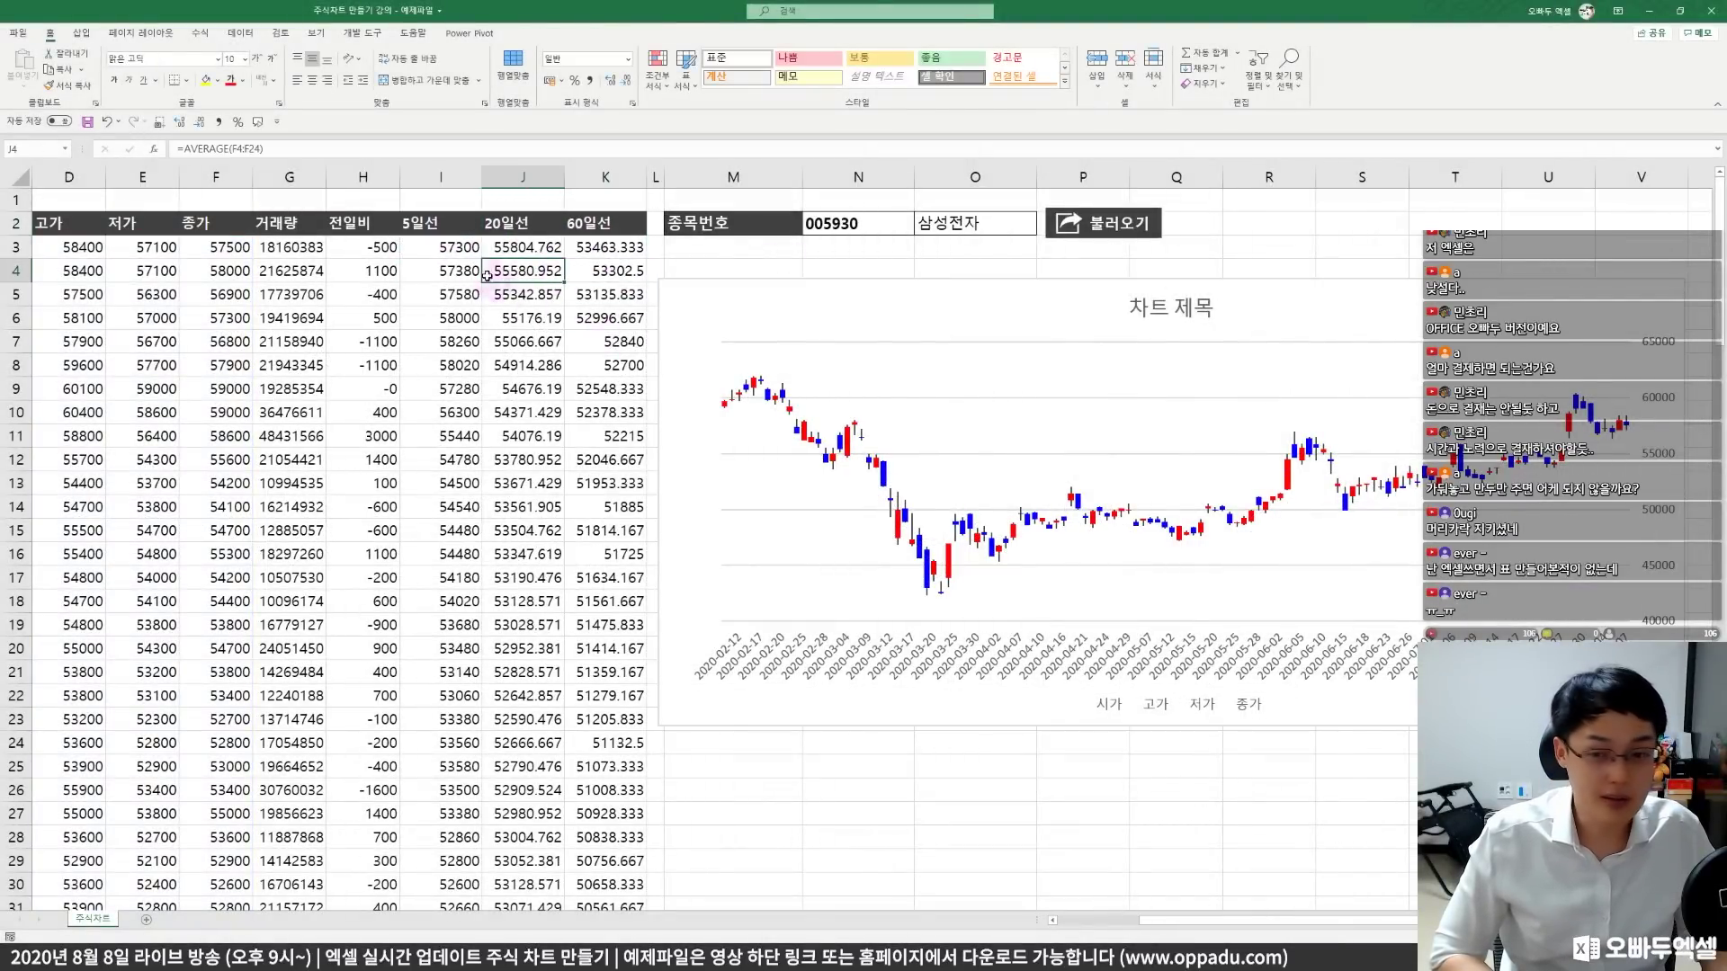
pyautogui.moveTo(440, 224); pyautogui.dragTo(582, 315)
pyautogui.click(582, 316)
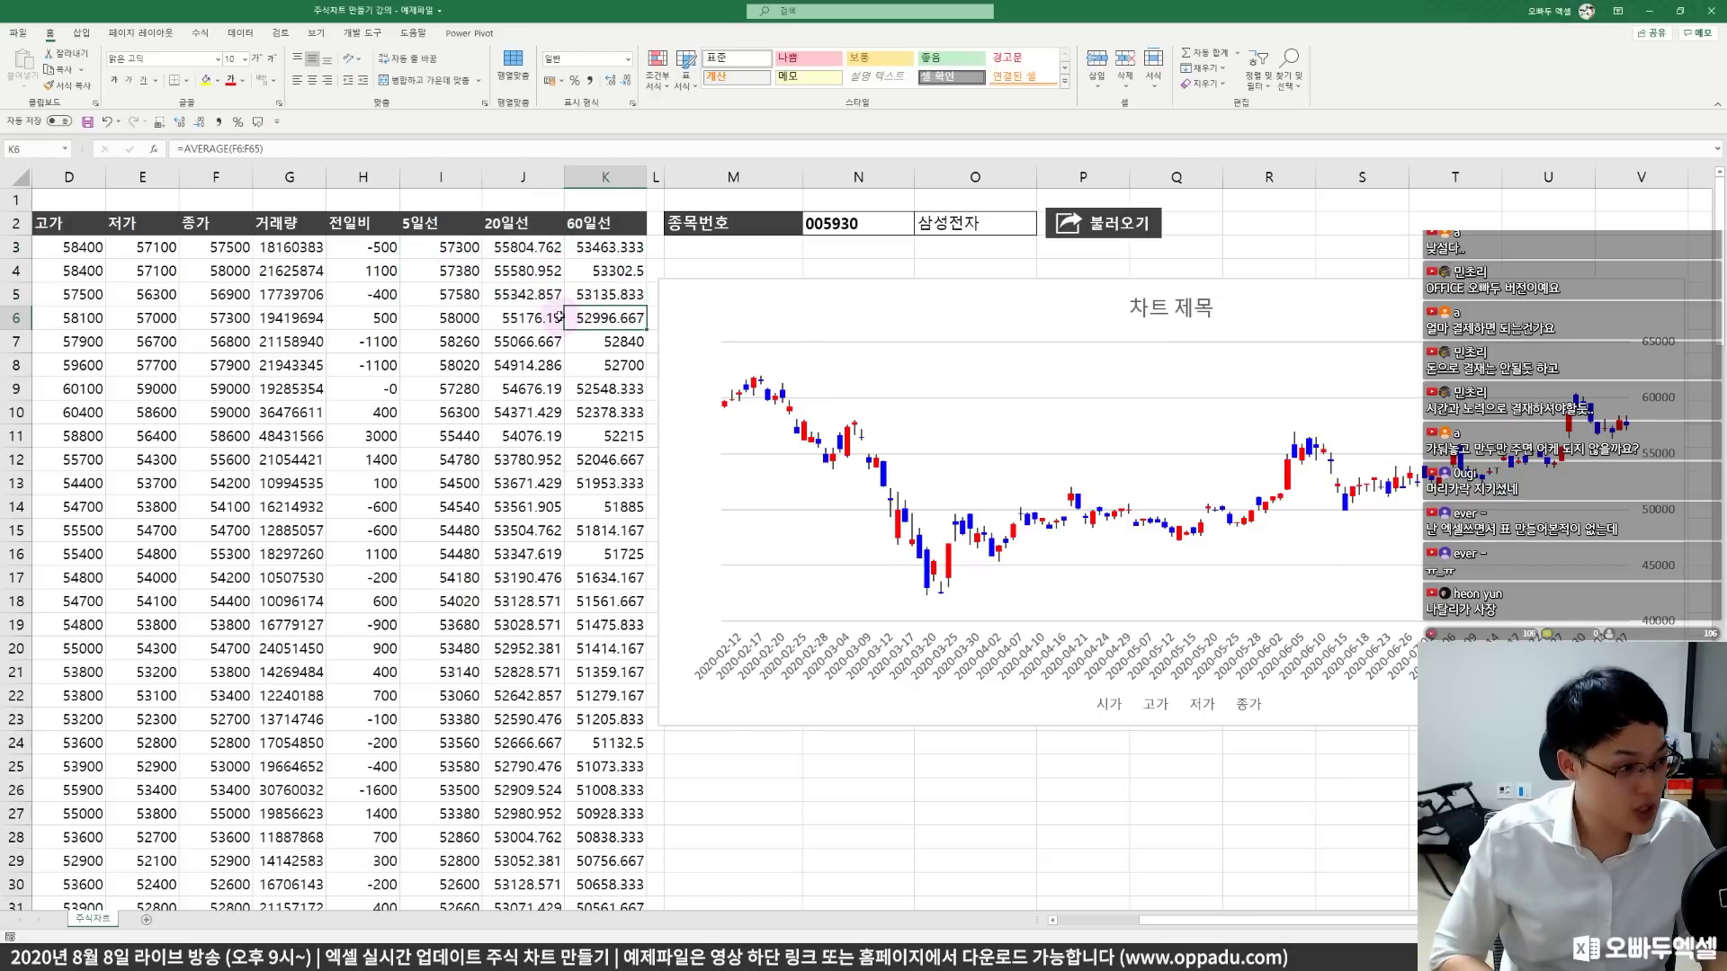
# - Define a new series in the chart's data source with the name from I2 (5일선) and values from I3:I128
pyautogui.rightClick(893, 359)
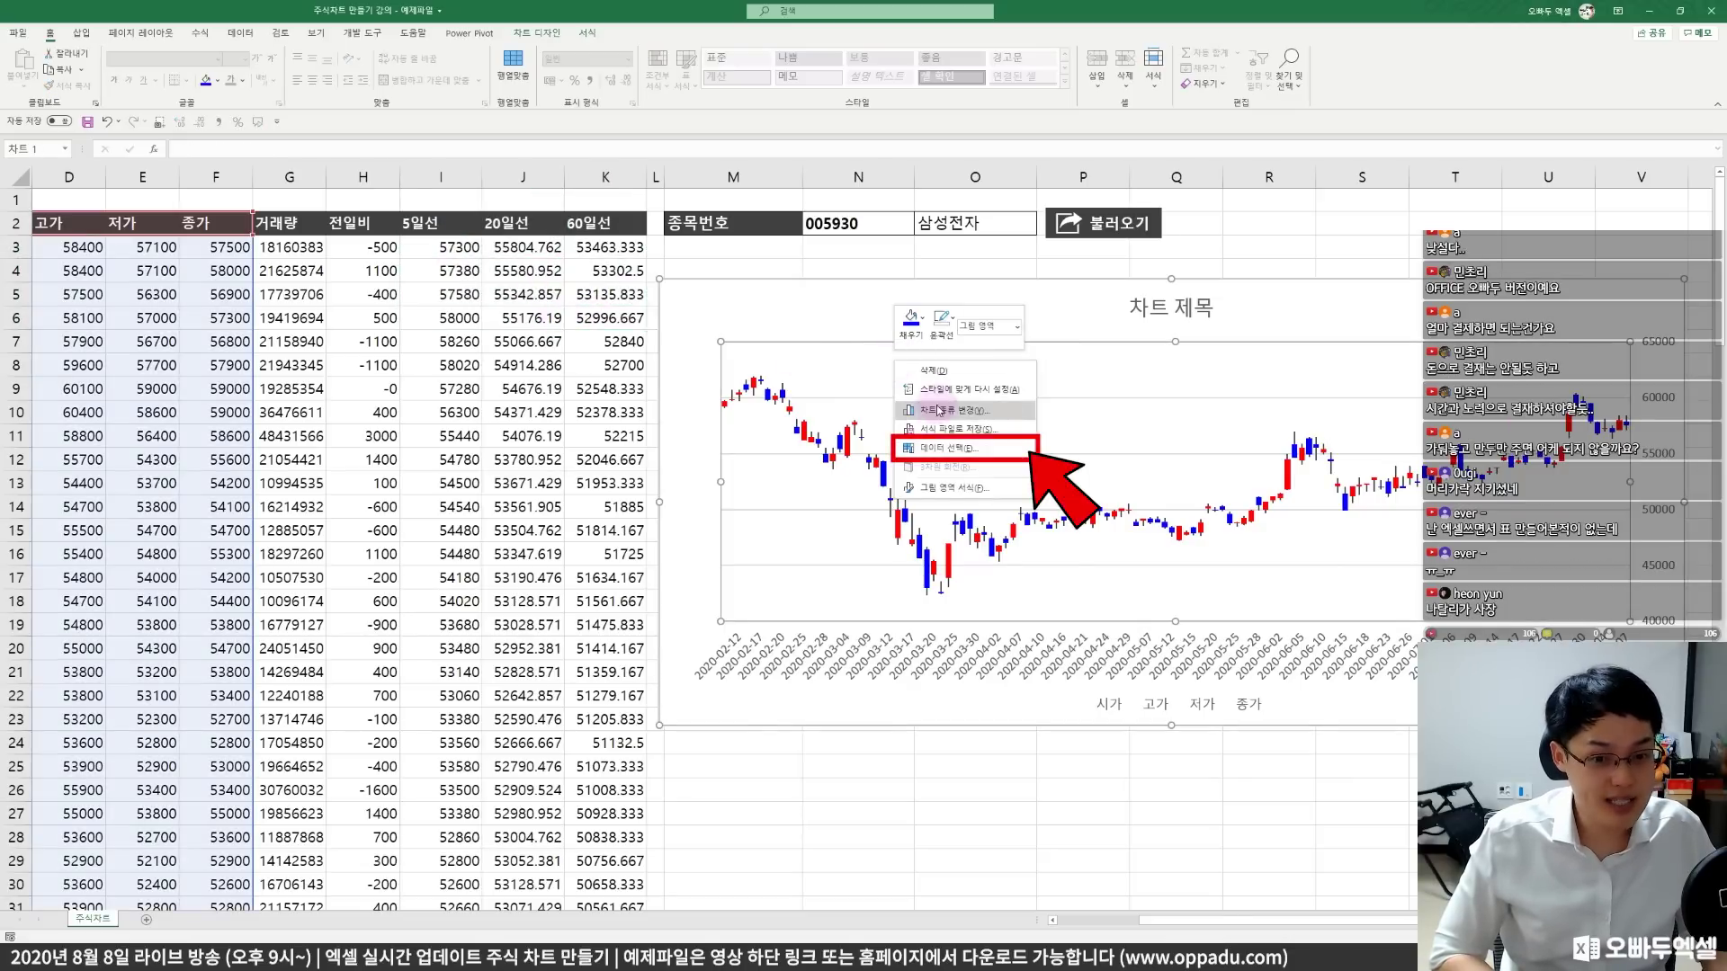
pyautogui.click(940, 447)
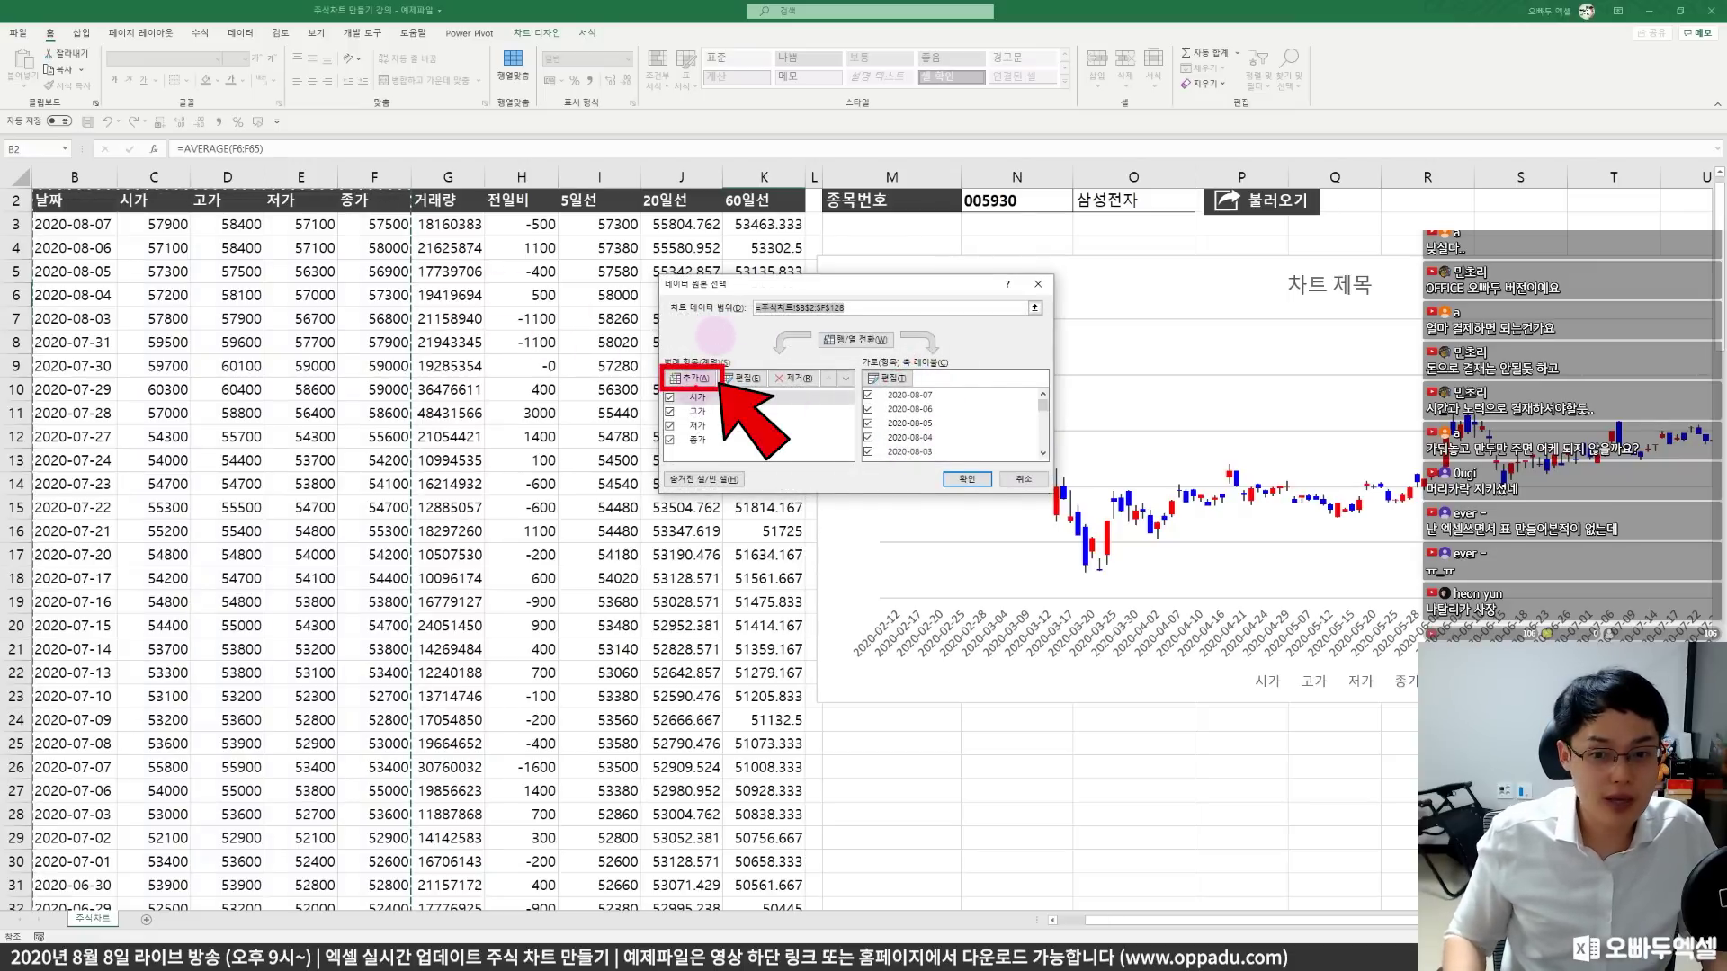
pyautogui.click(701, 380)
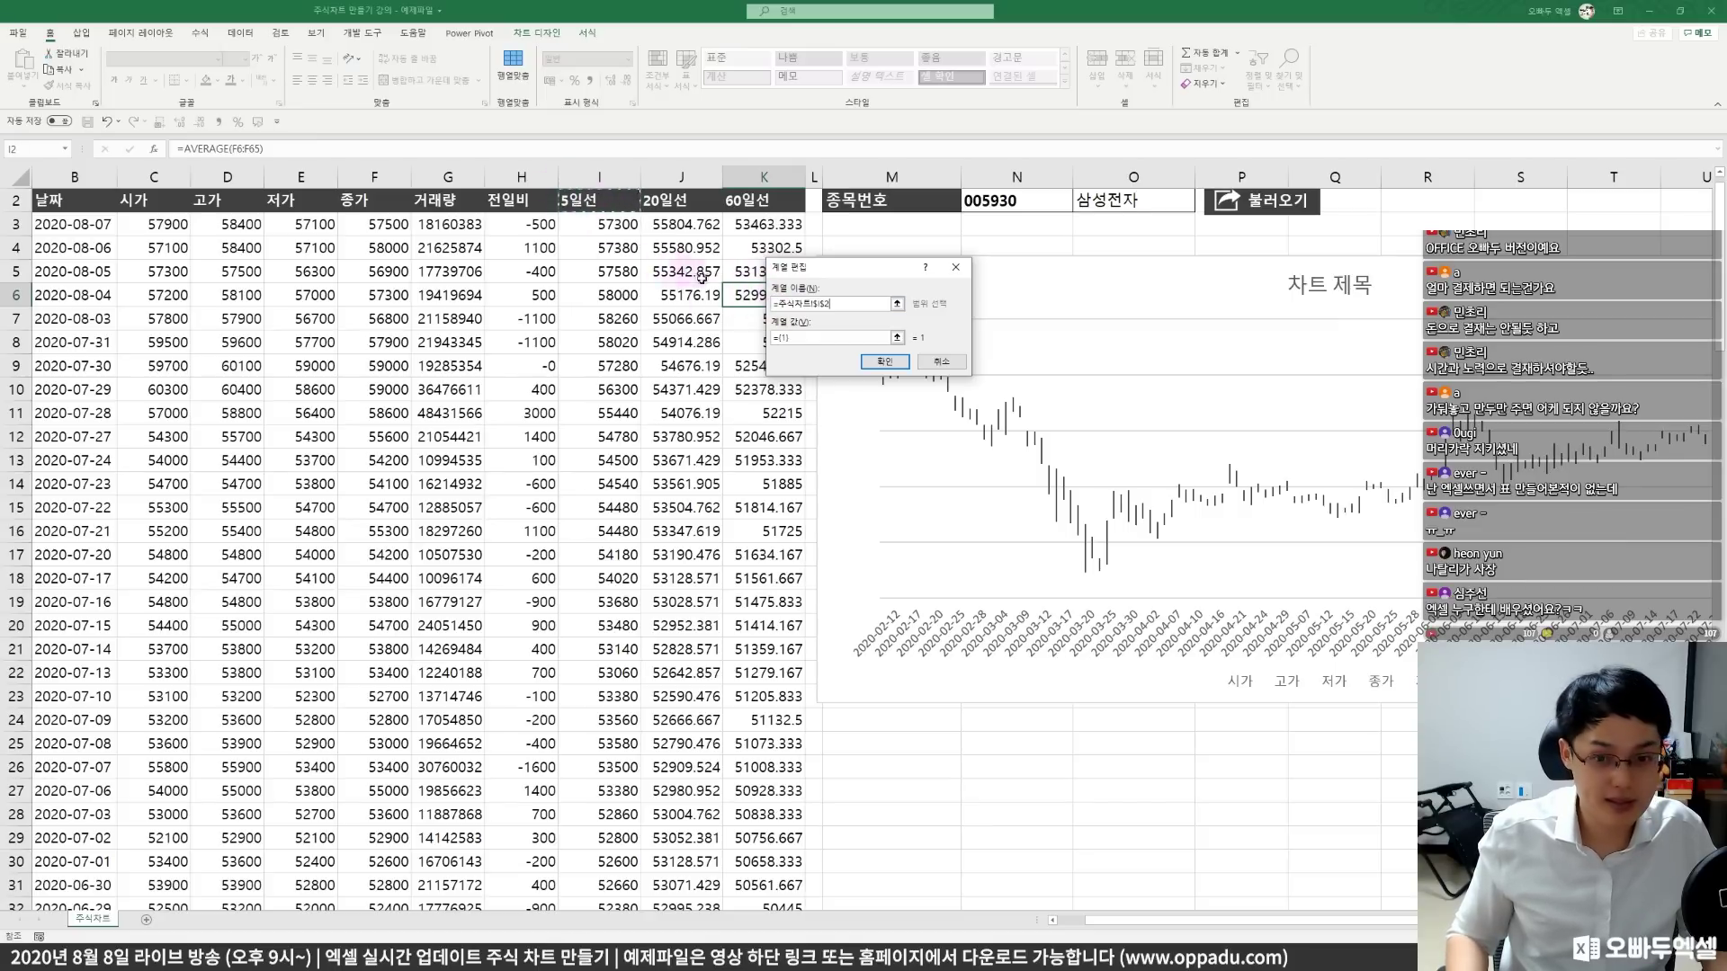
pyautogui.click(798, 340)
pyautogui.hotkey('ctrl', 'a')
pyautogui.press('BackSpace')
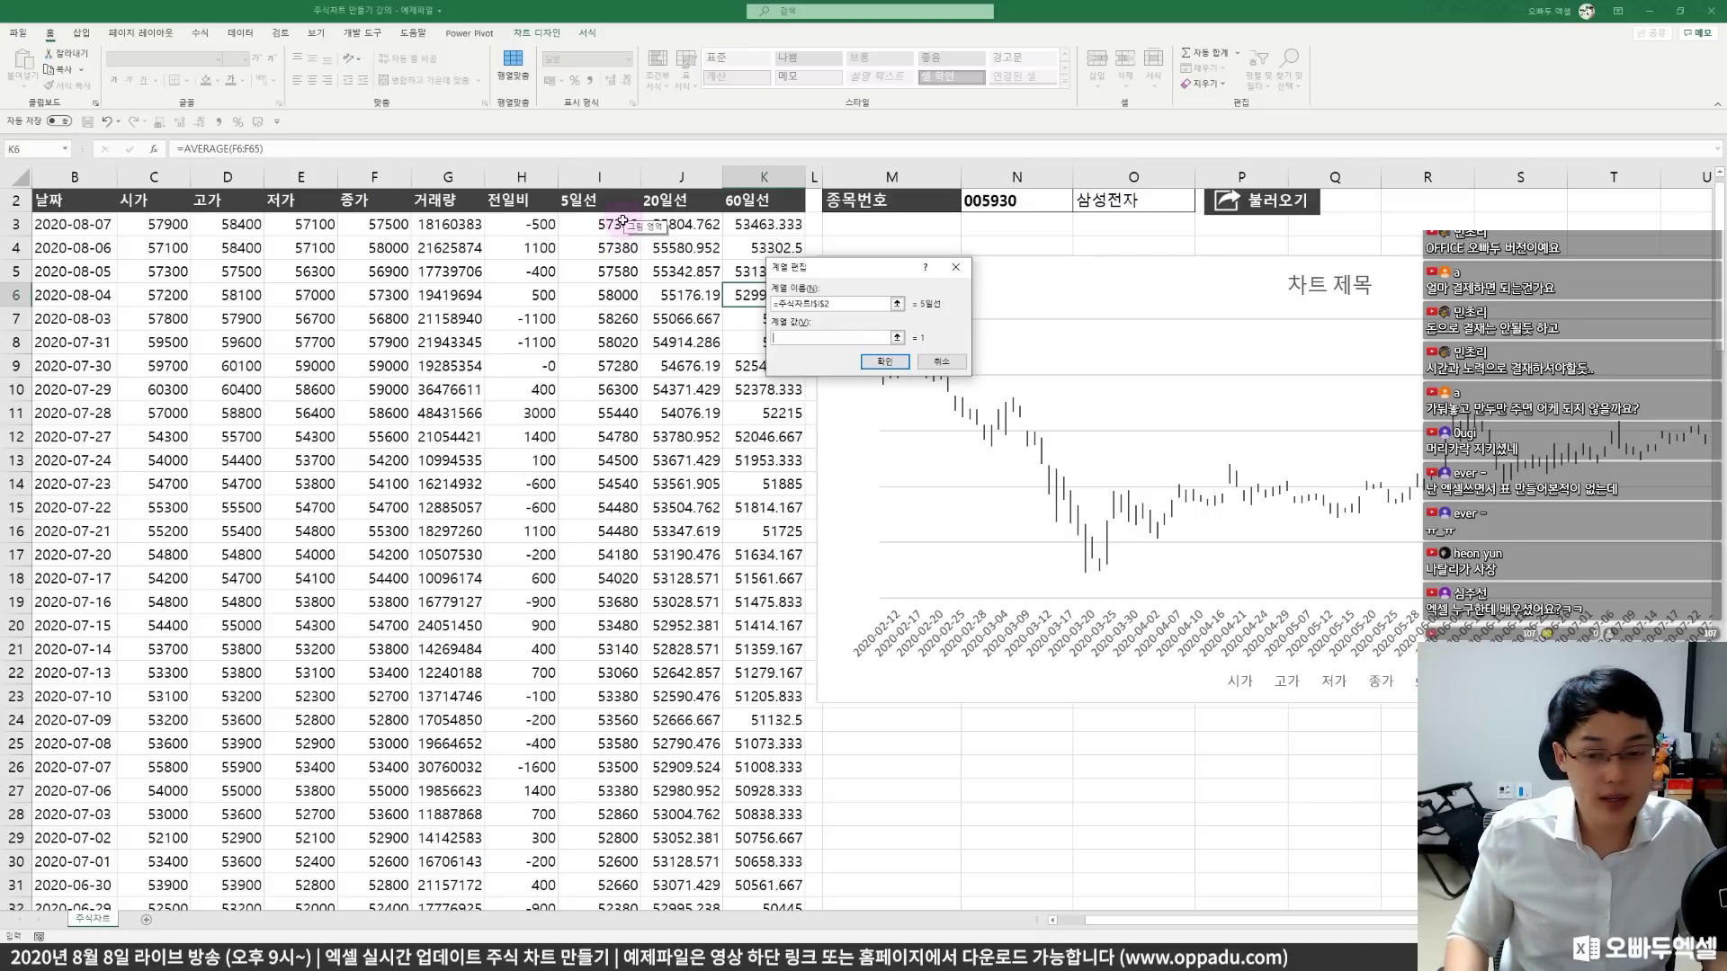
pyautogui.moveTo(622, 220); pyautogui.dragTo(599, 860)
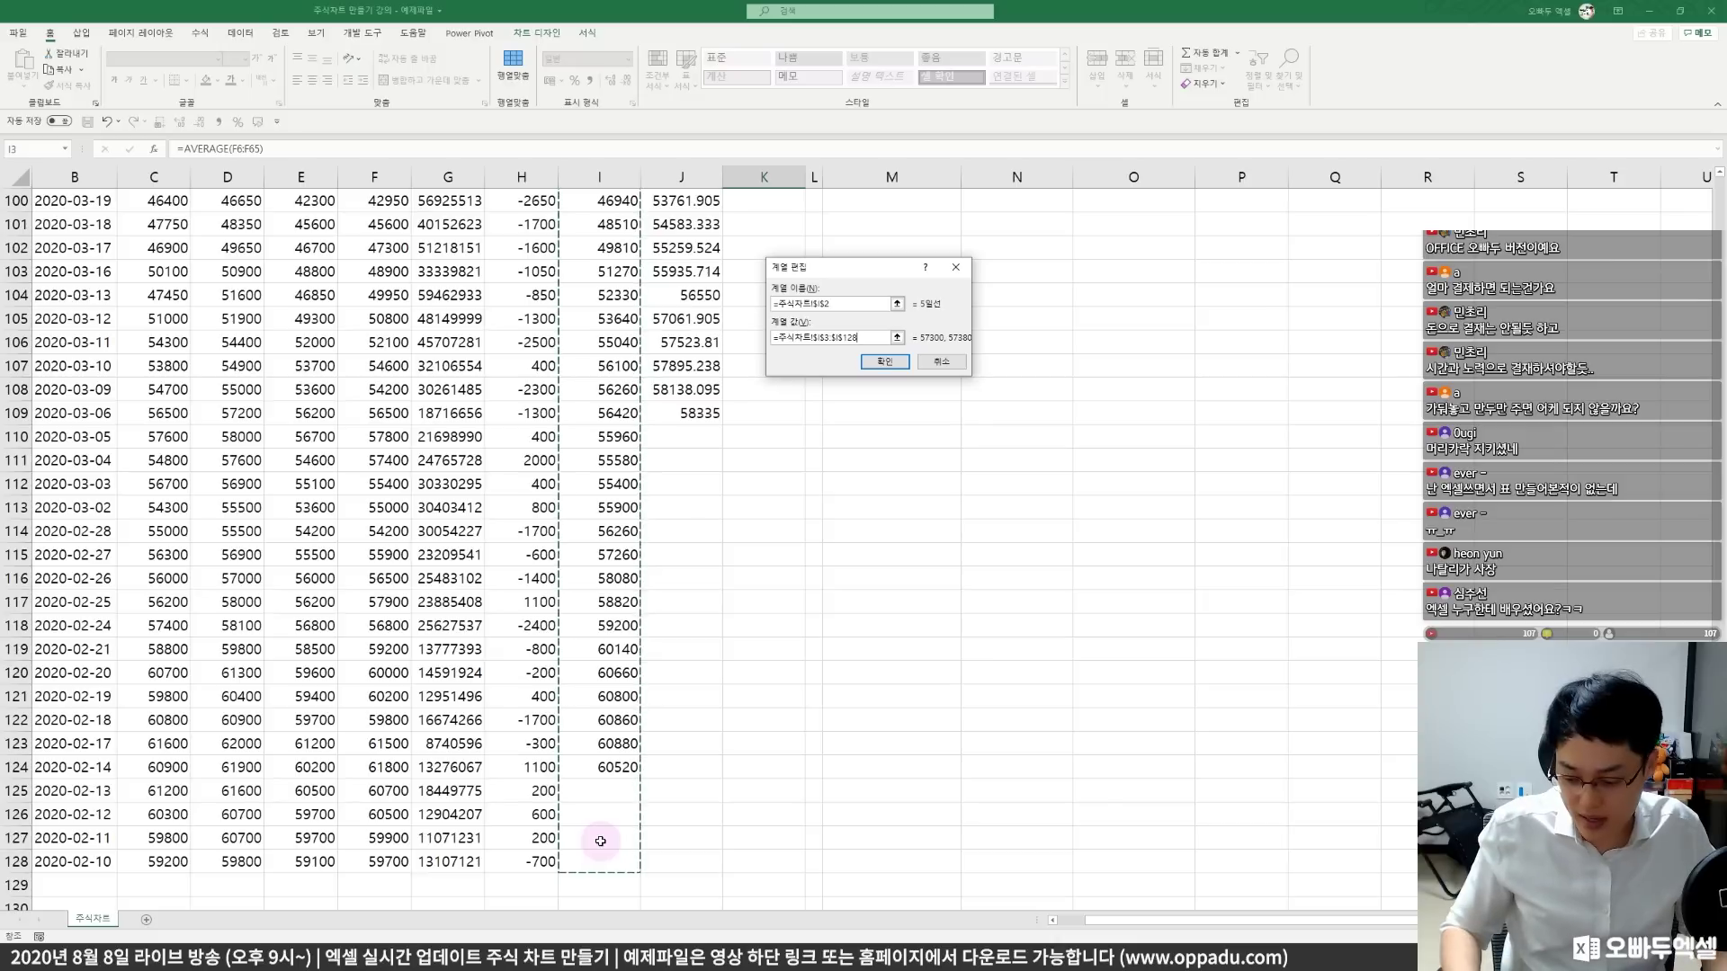
# - Examine the oldest dates at the end of the table, comparing the date column with the blank cells in the 5일선 column
pyautogui.moveTo(551, 570); pyautogui.dragTo(649, 782)
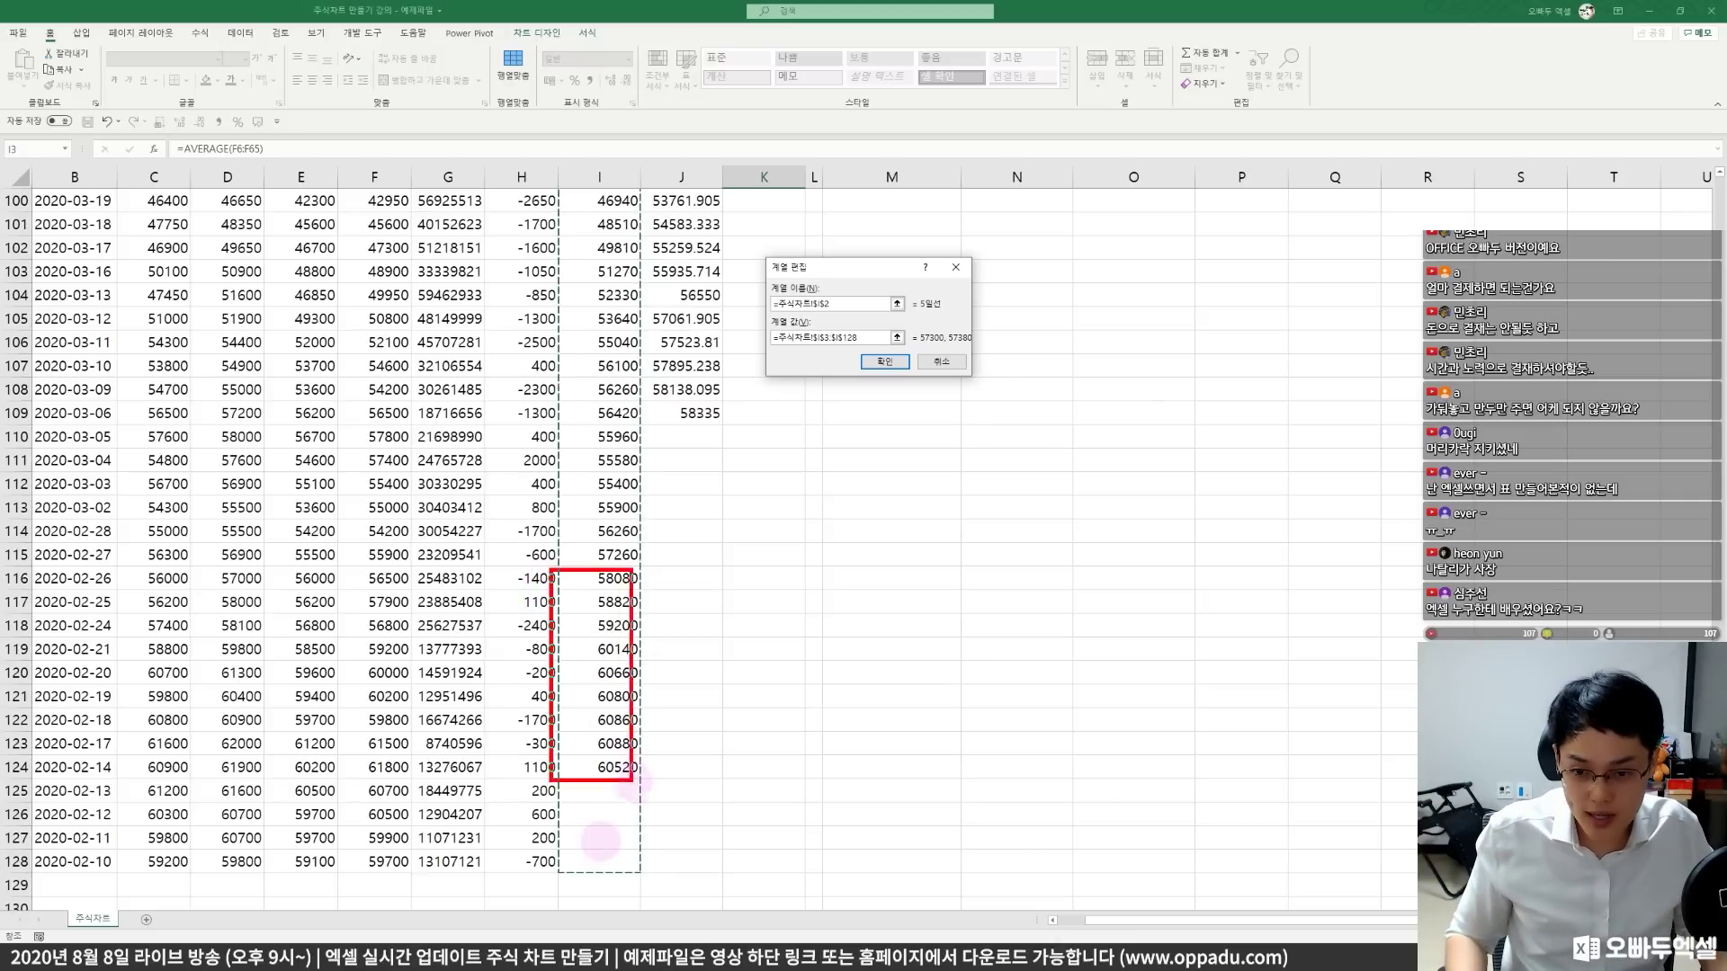
pyautogui.moveTo(699, 703)
pyautogui.mouseDown()
pyautogui.moveTo(650, 769)
pyautogui.moveTo(676, 765)
pyautogui.mouseUp()
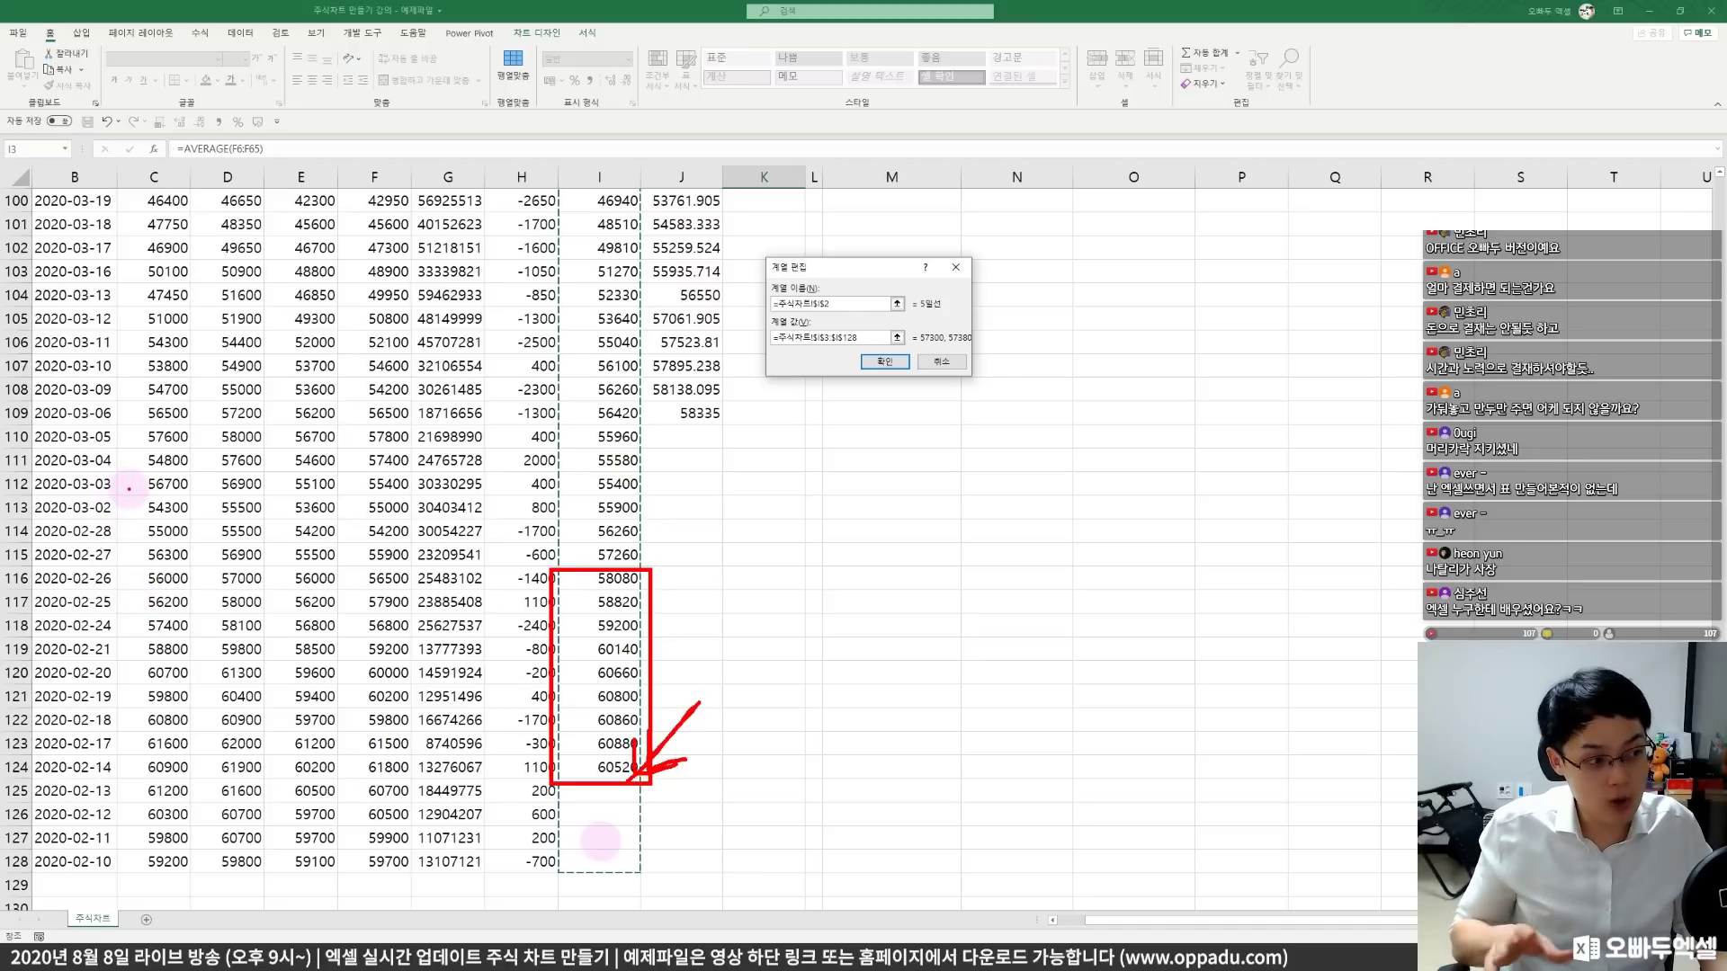
pyautogui.moveTo(121, 407)
pyautogui.mouseDown()
pyautogui.moveTo(82, 530)
pyautogui.moveTo(32, 877)
pyautogui.mouseUp()
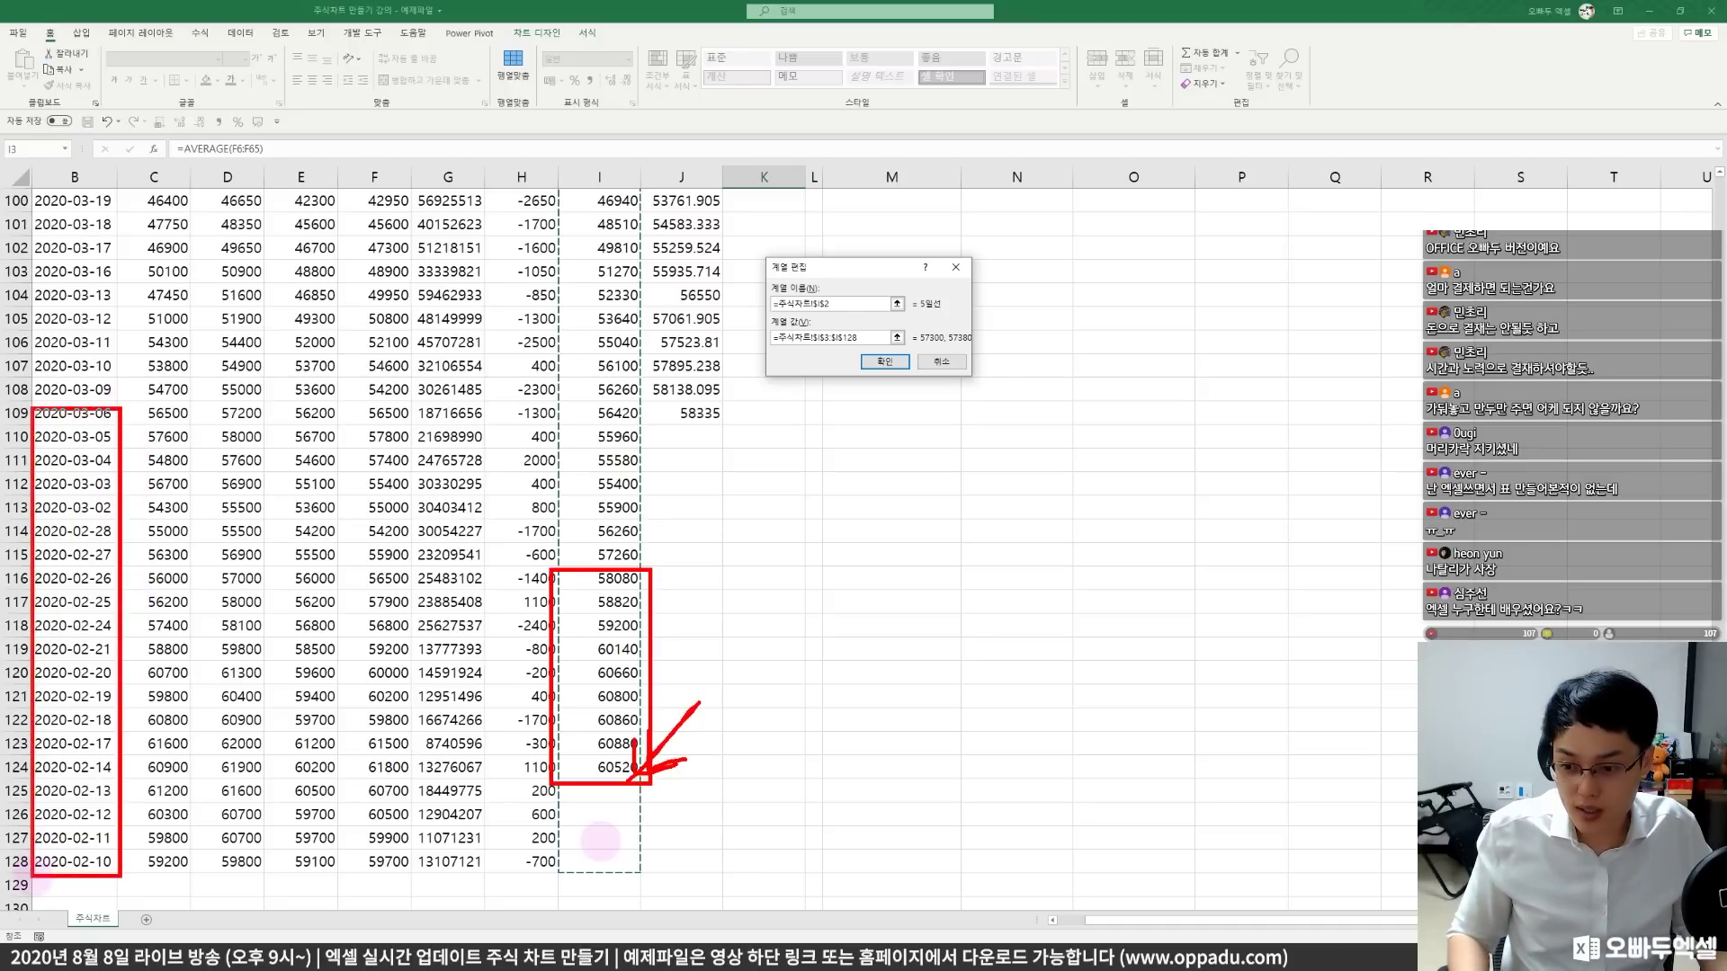
pyautogui.moveTo(12, 770)
pyautogui.mouseDown()
pyautogui.moveTo(645, 918)
pyautogui.moveTo(702, 873)
pyautogui.mouseUp()
pyautogui.moveTo(465, 711)
pyautogui.mouseDown()
pyautogui.moveTo(343, 771)
pyautogui.moveTo(422, 790)
pyautogui.mouseUp()
pyautogui.press('Escape')
pyautogui.scroll(20, 783, 461)
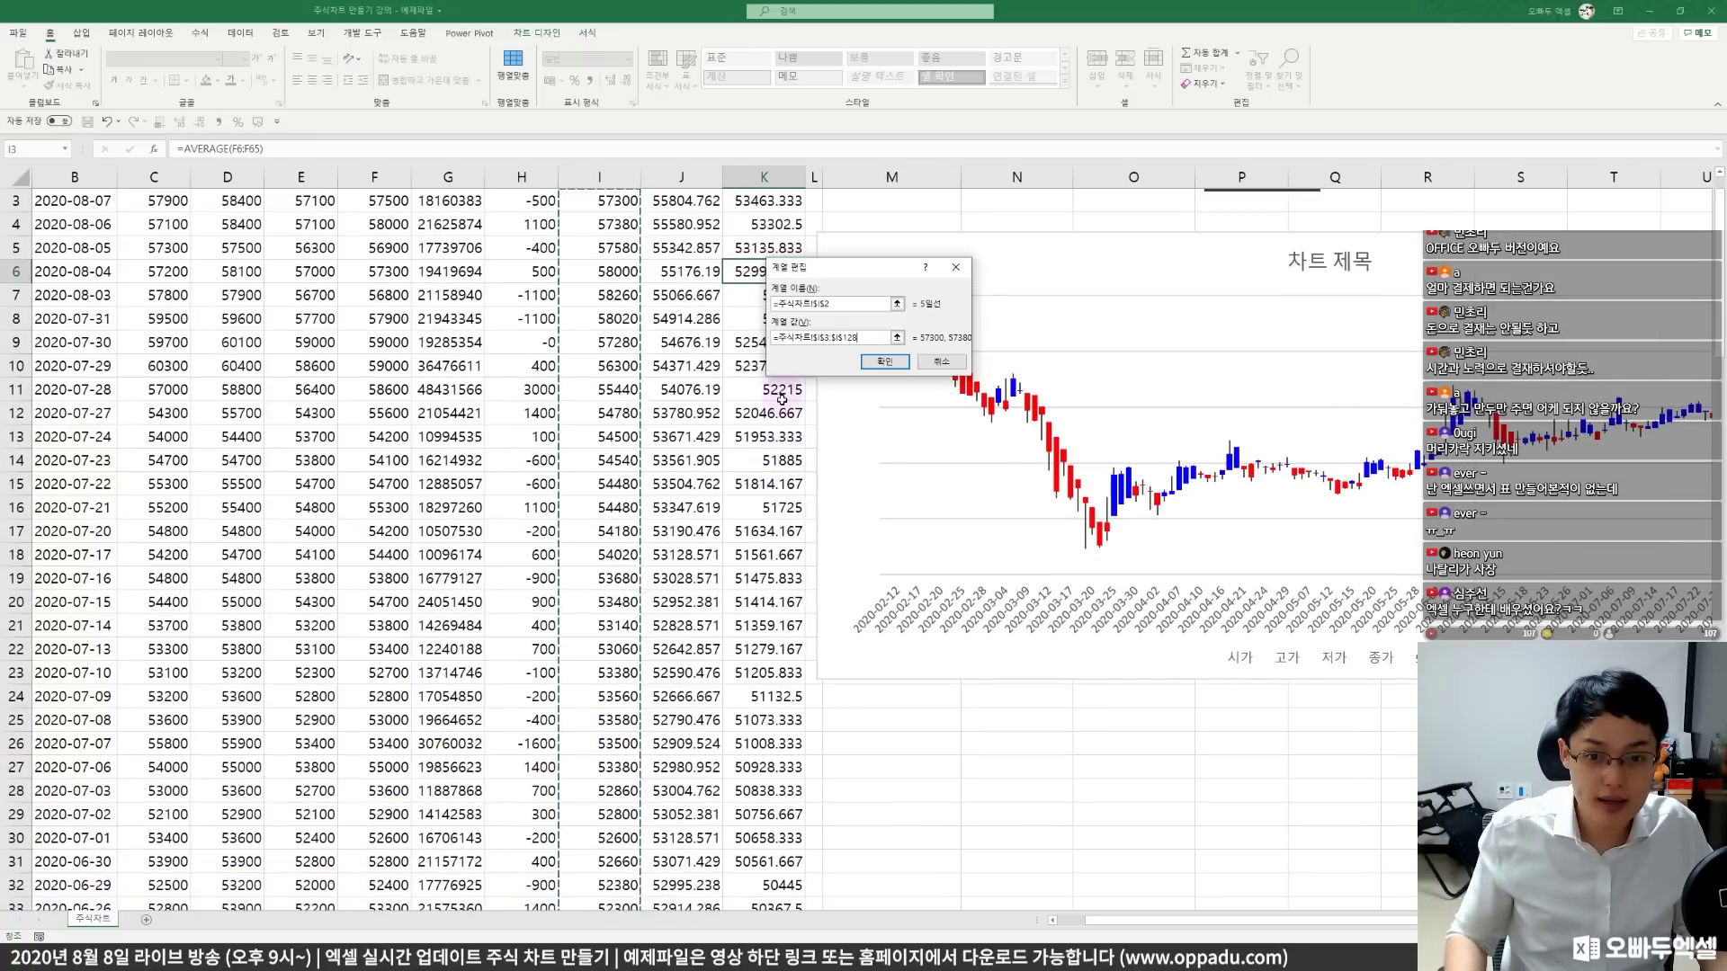
pyautogui.scroll(-6, 710, 684)
pyautogui.scroll(-20, 708, 654)
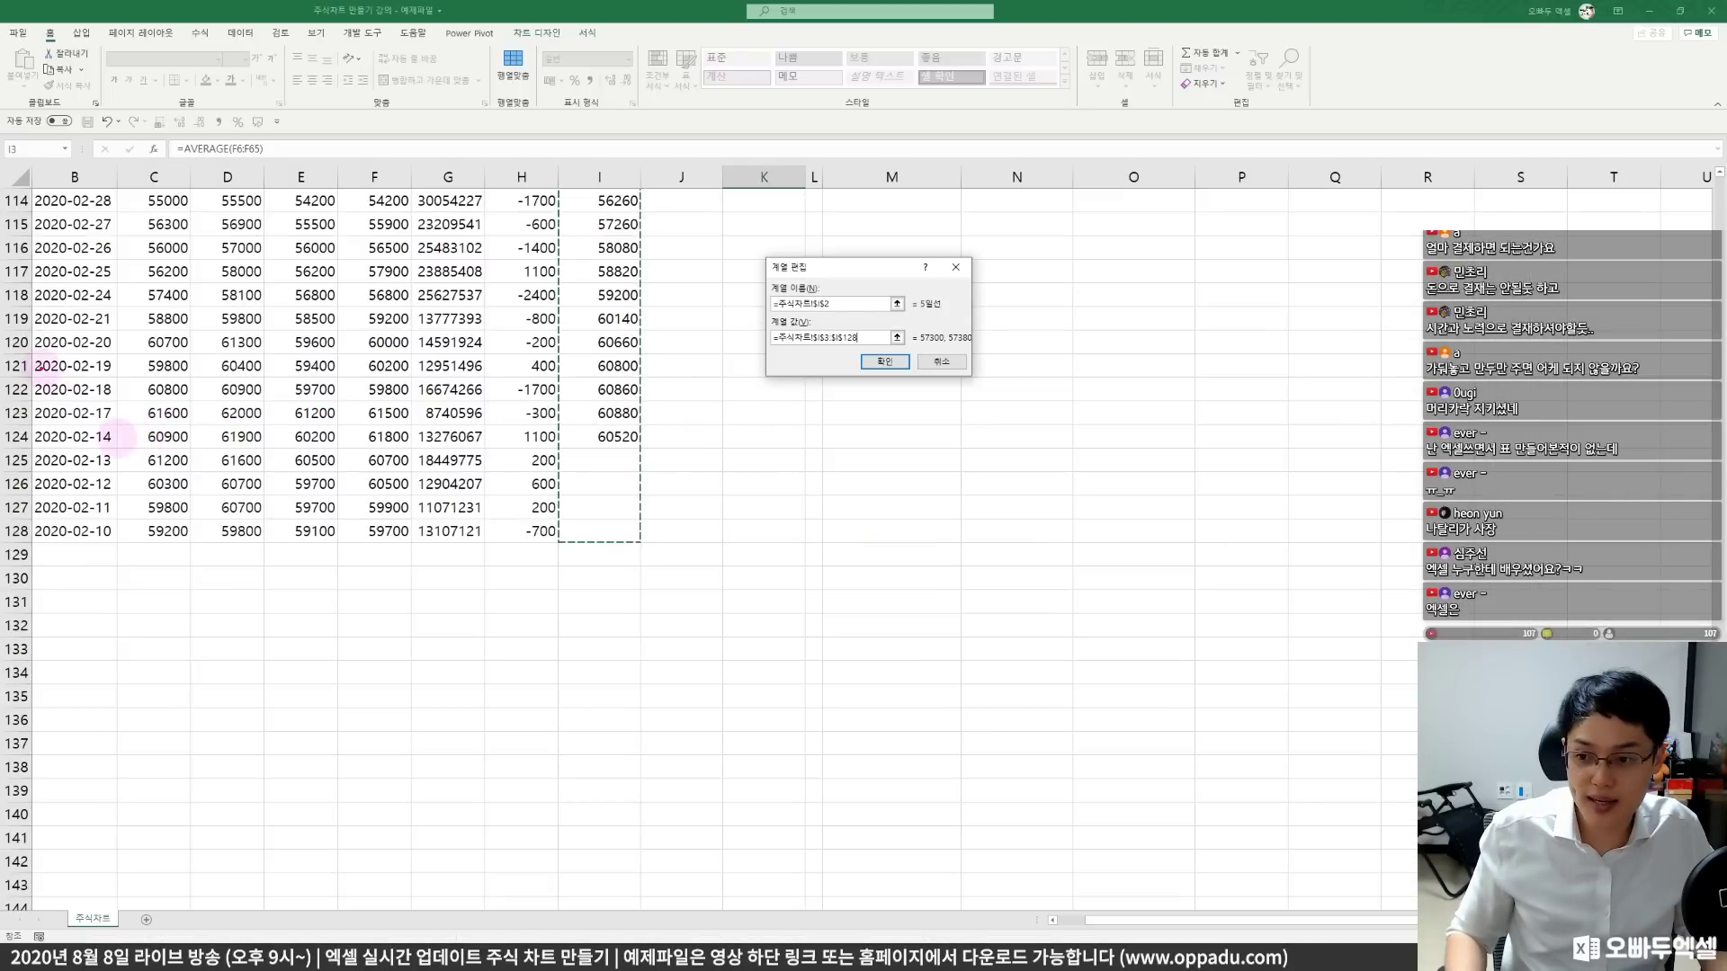
pyautogui.moveTo(40, 369); pyautogui.dragTo(706, 553)
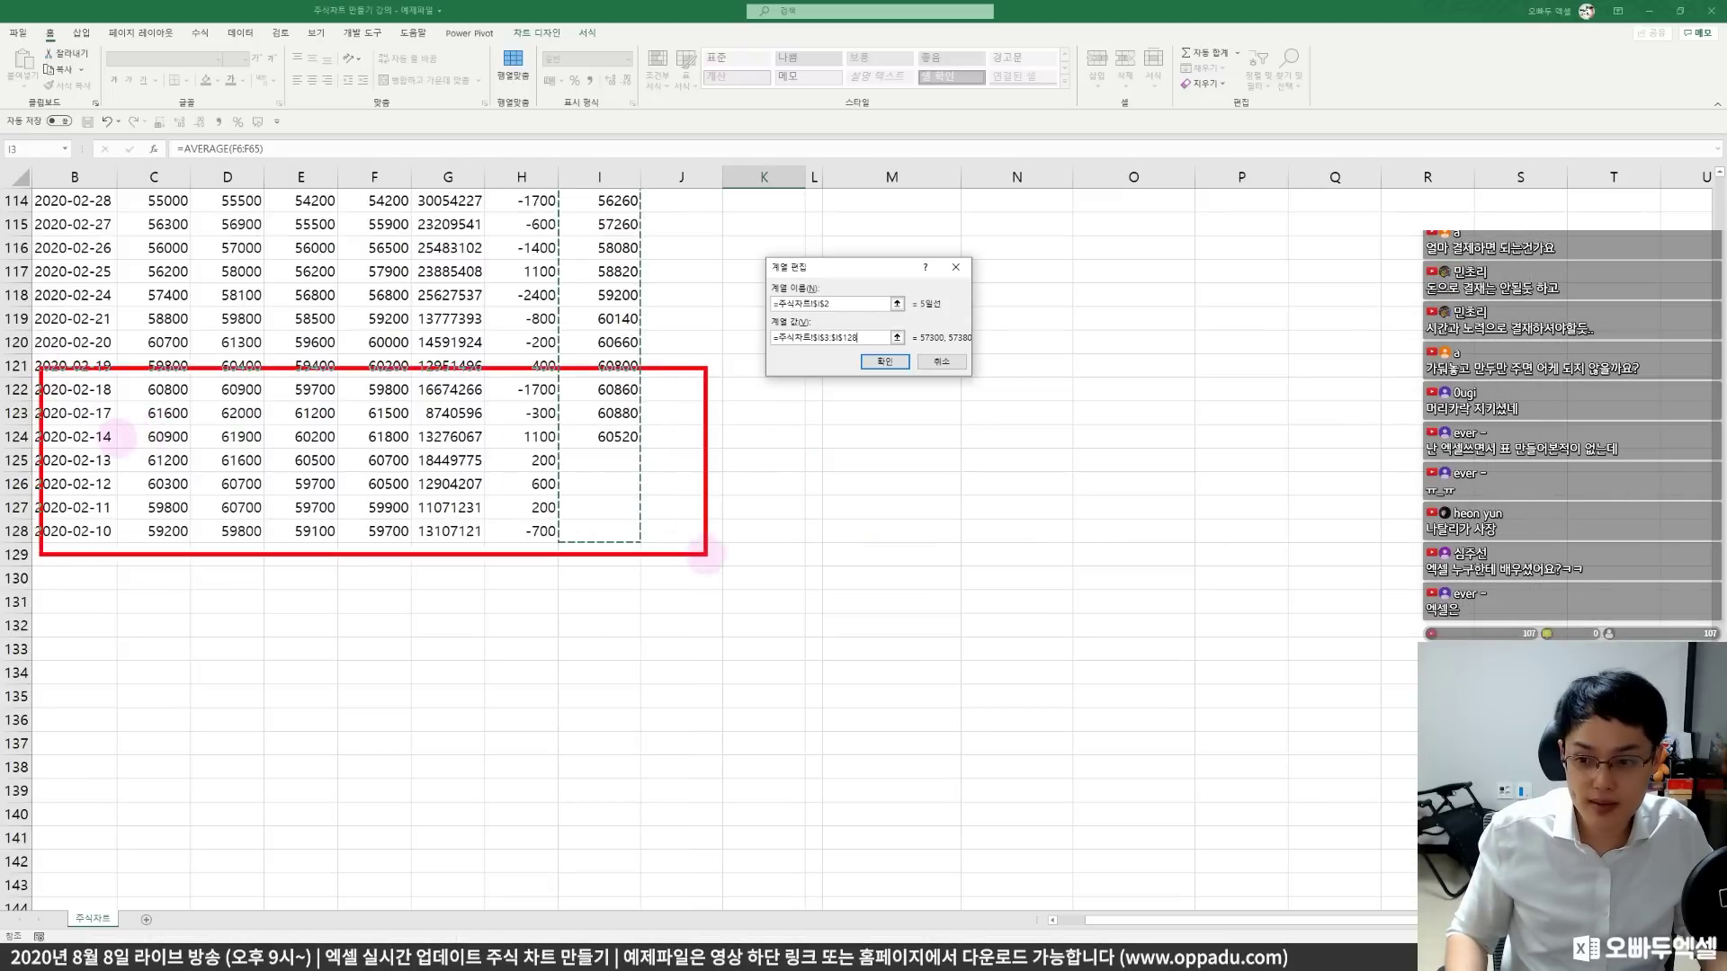
pyautogui.moveTo(99, 420); pyautogui.dragTo(67, 396)
pyautogui.moveTo(586, 450); pyautogui.dragTo(585, 432)
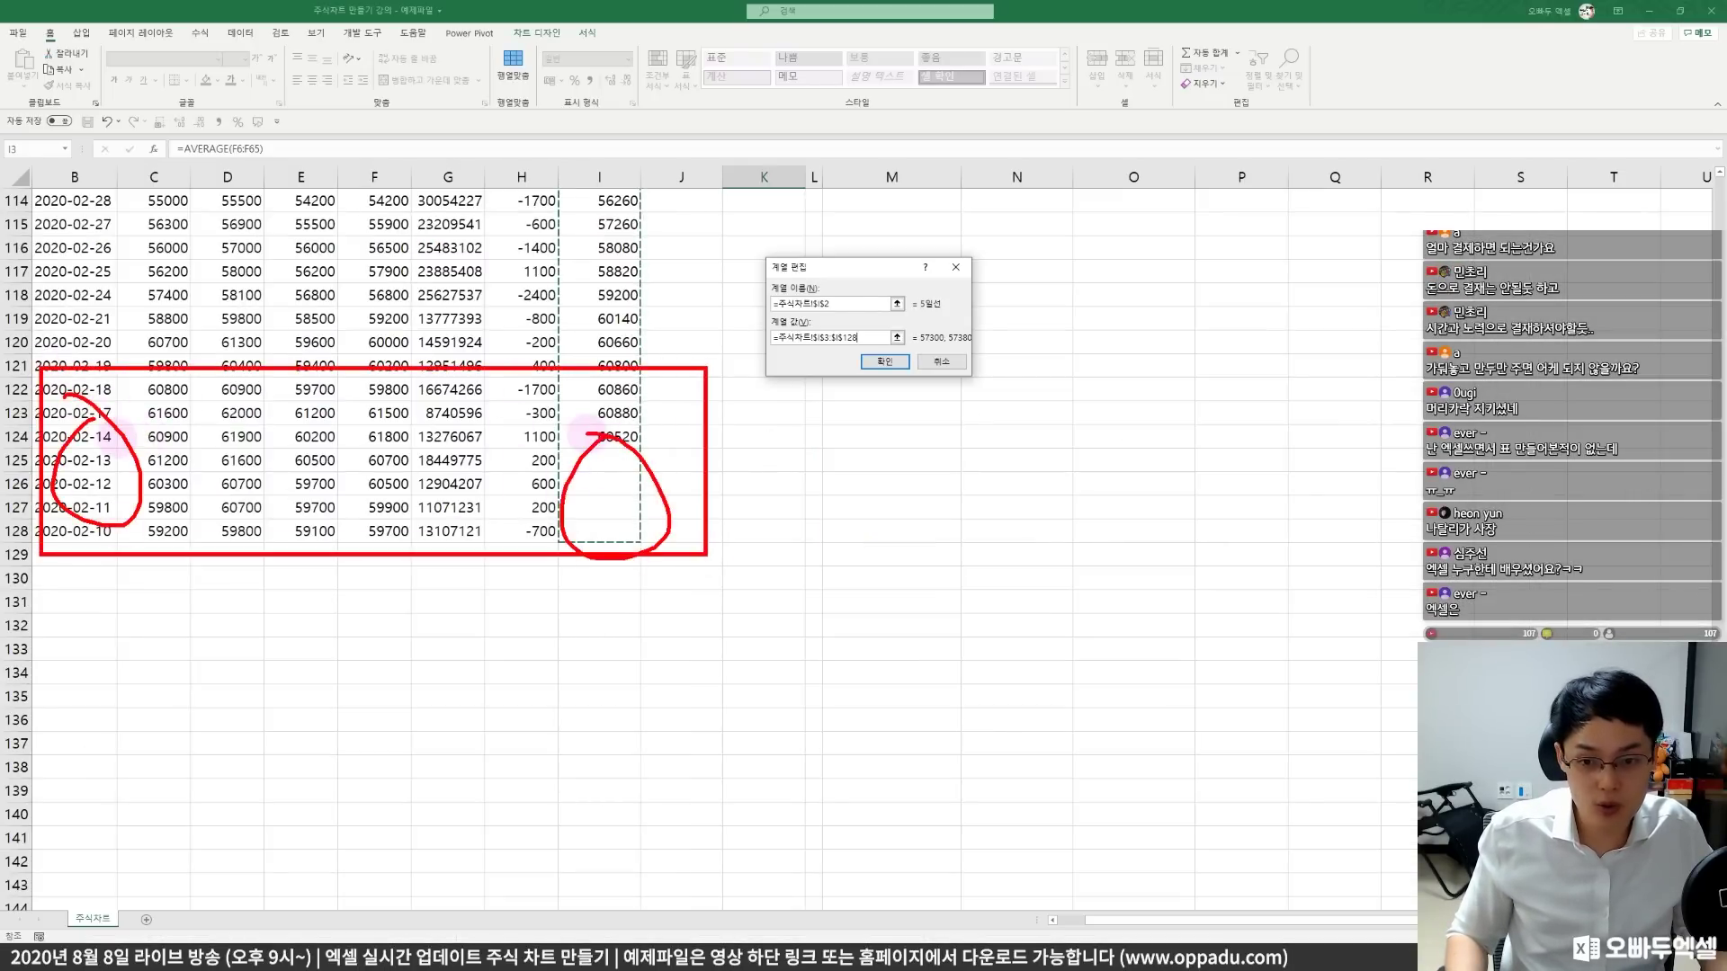
pyautogui.press('Escape')
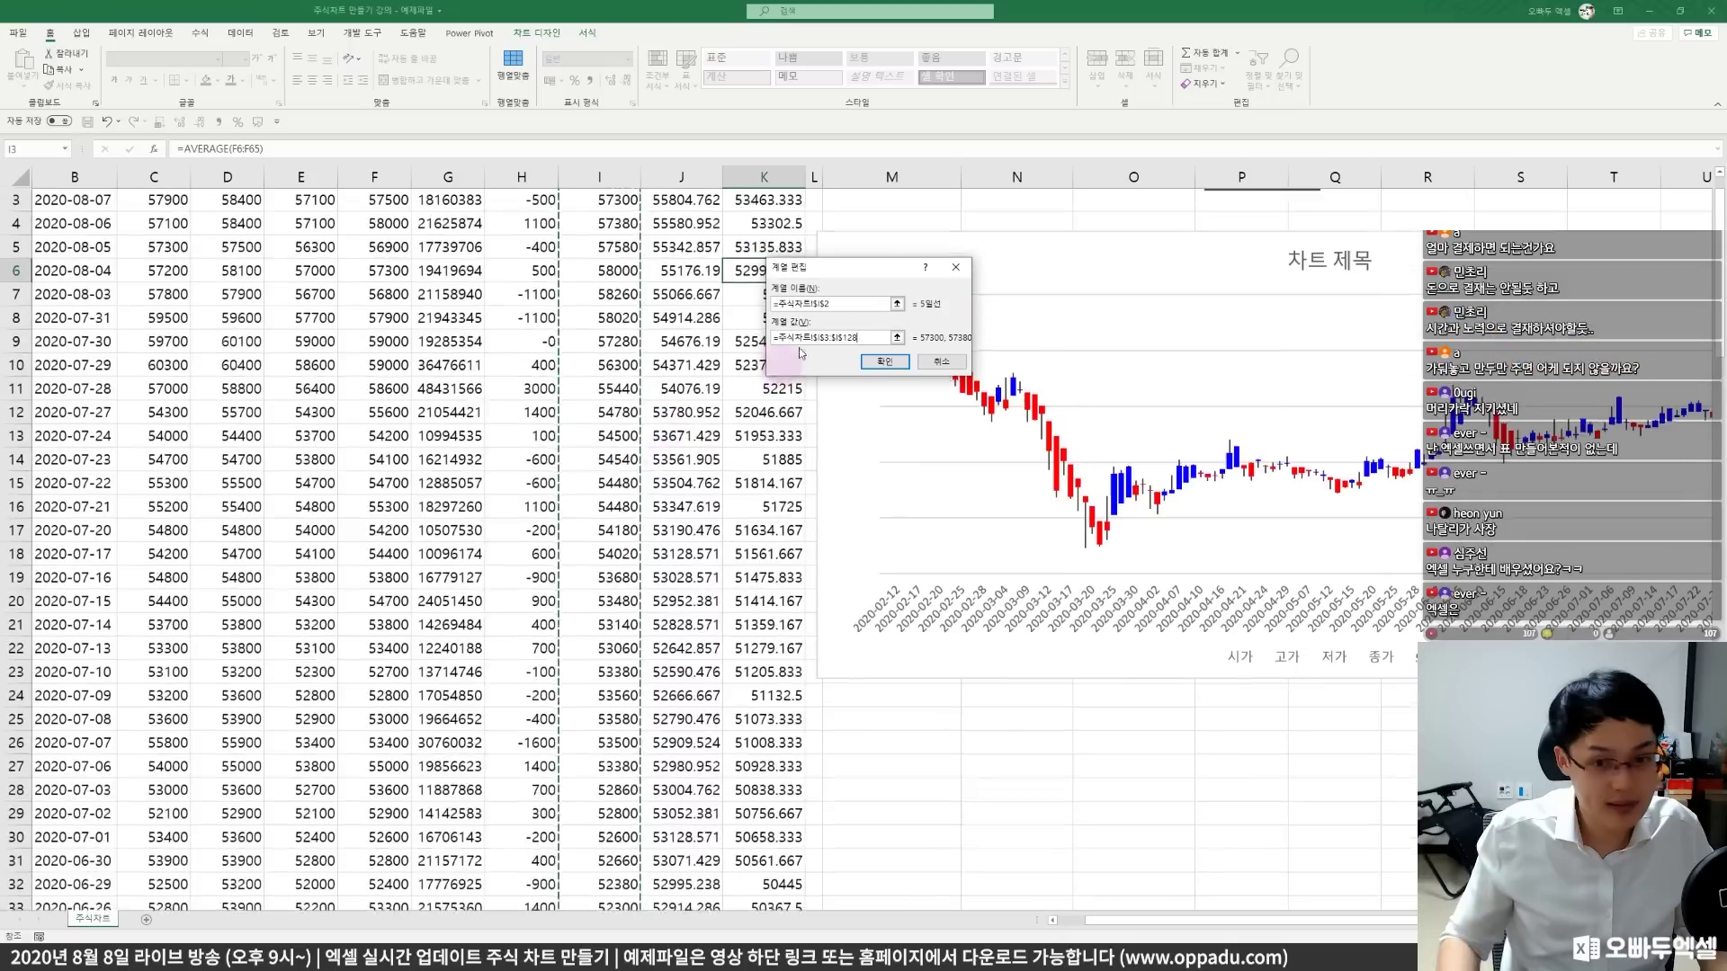
# - Accept the 5일선 series and add a second one named from J2 (20일선) with values J3:J128
pyautogui.click(879, 363)
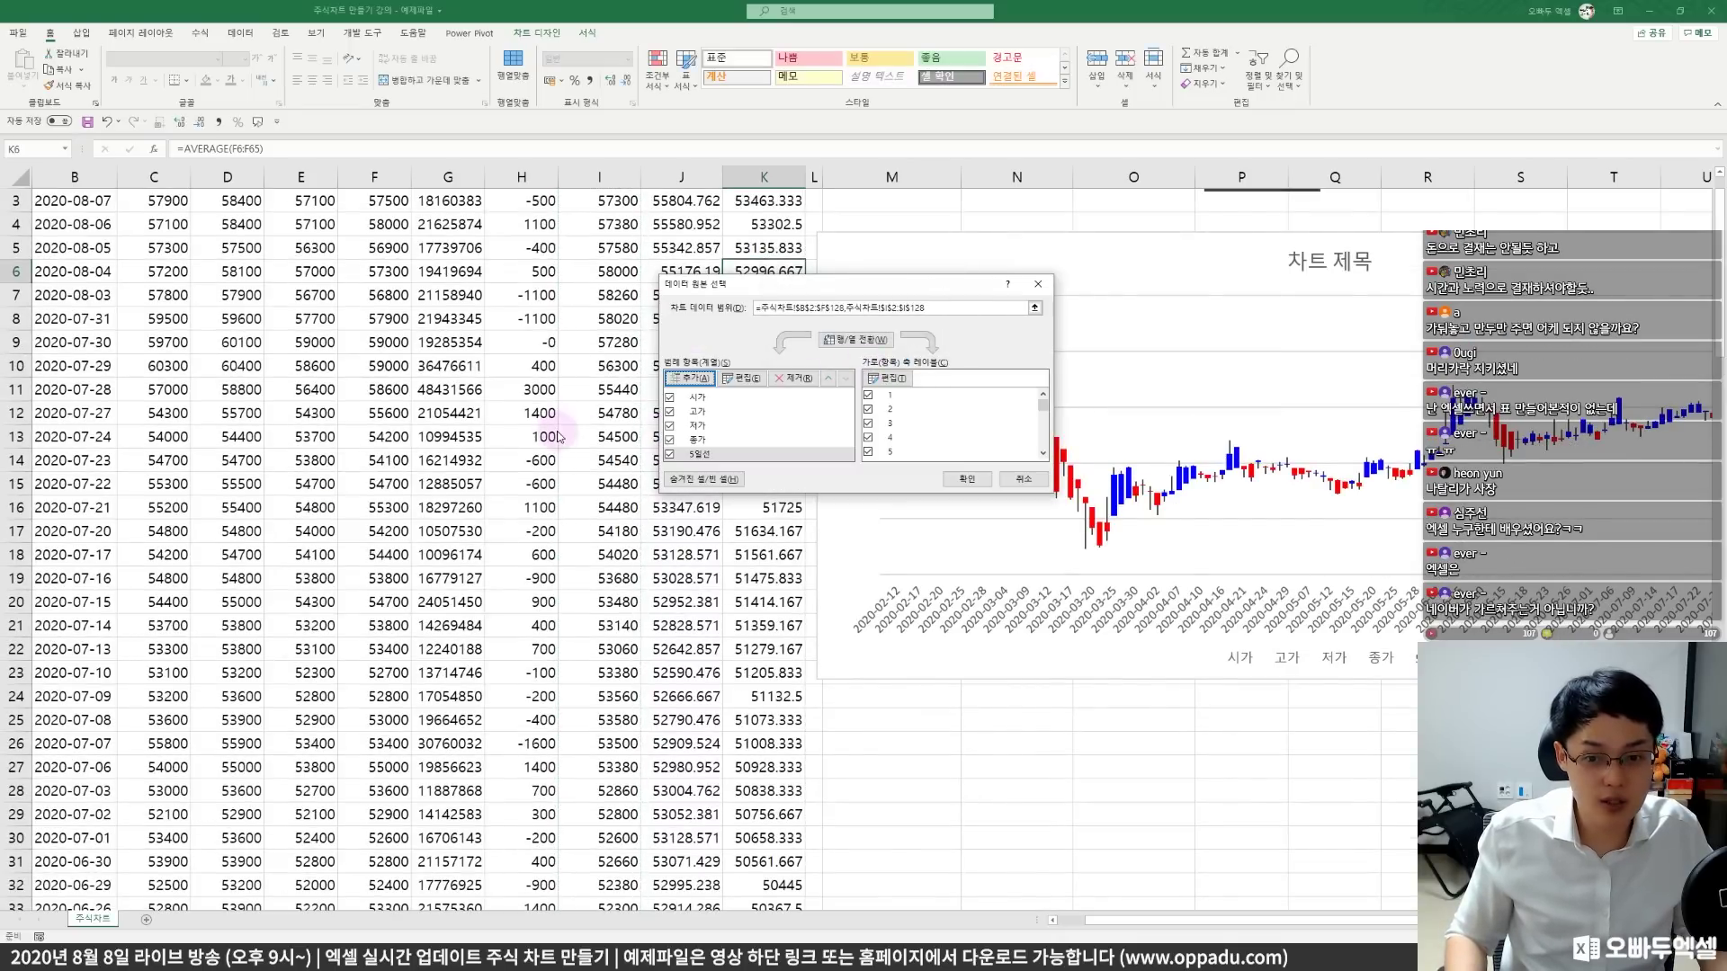
pyautogui.click(687, 378)
pyautogui.scroll(1, 710, 256)
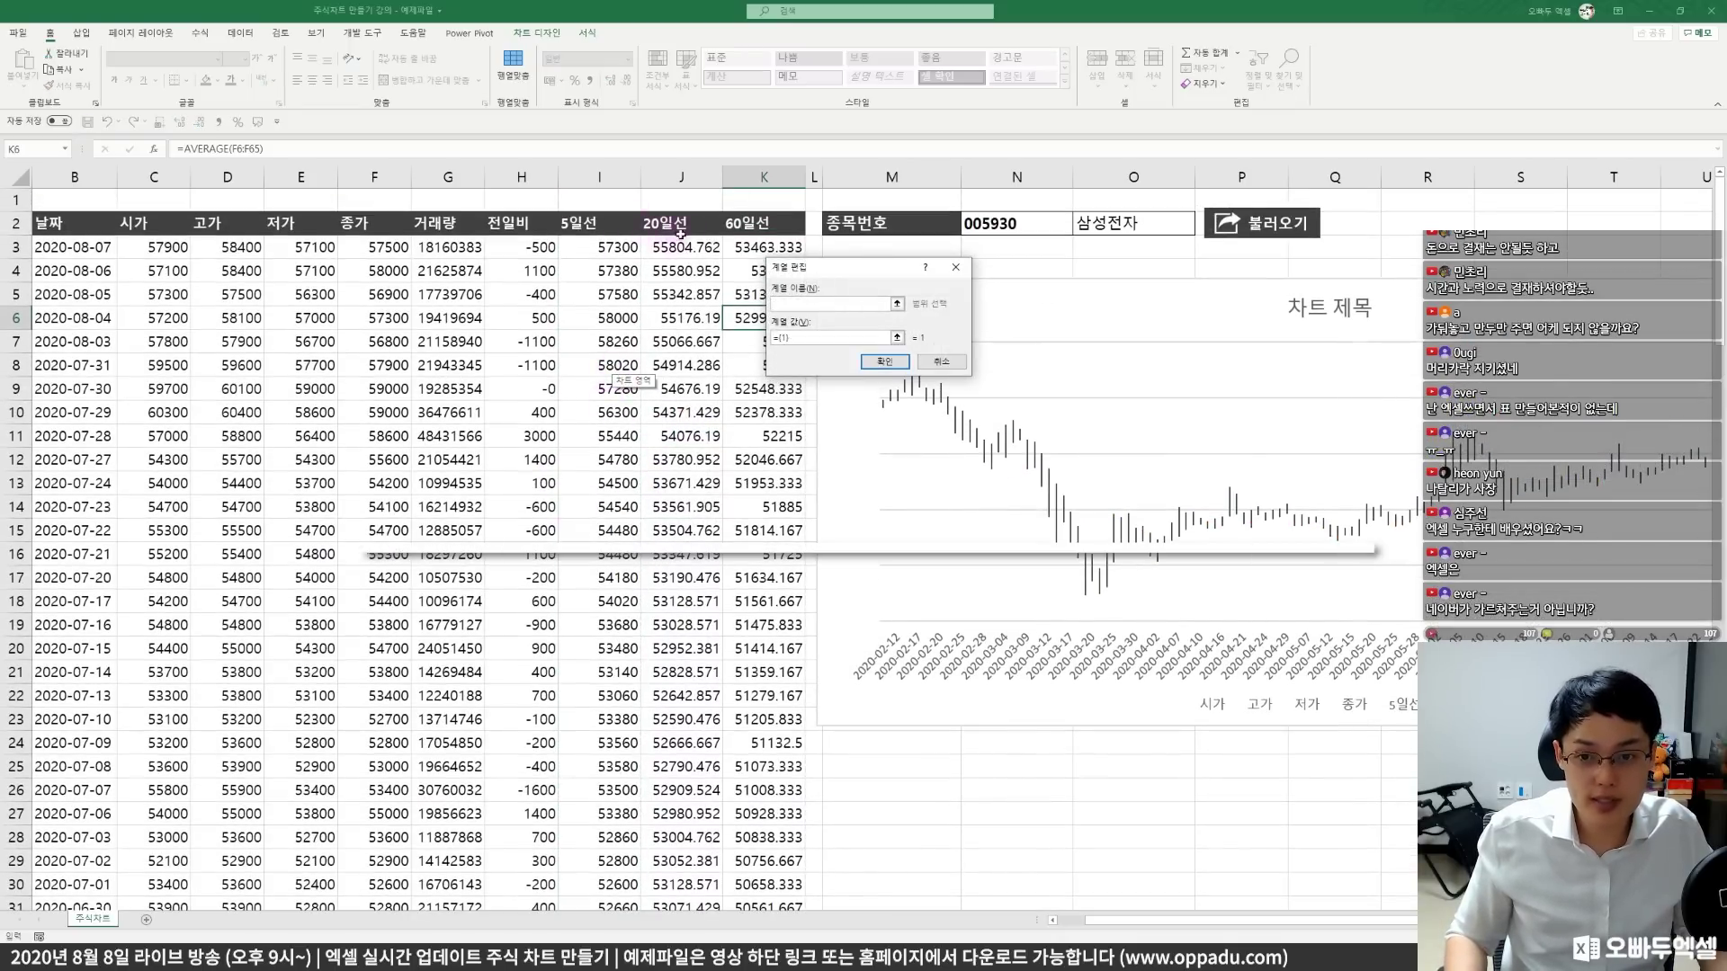
pyautogui.click(702, 226)
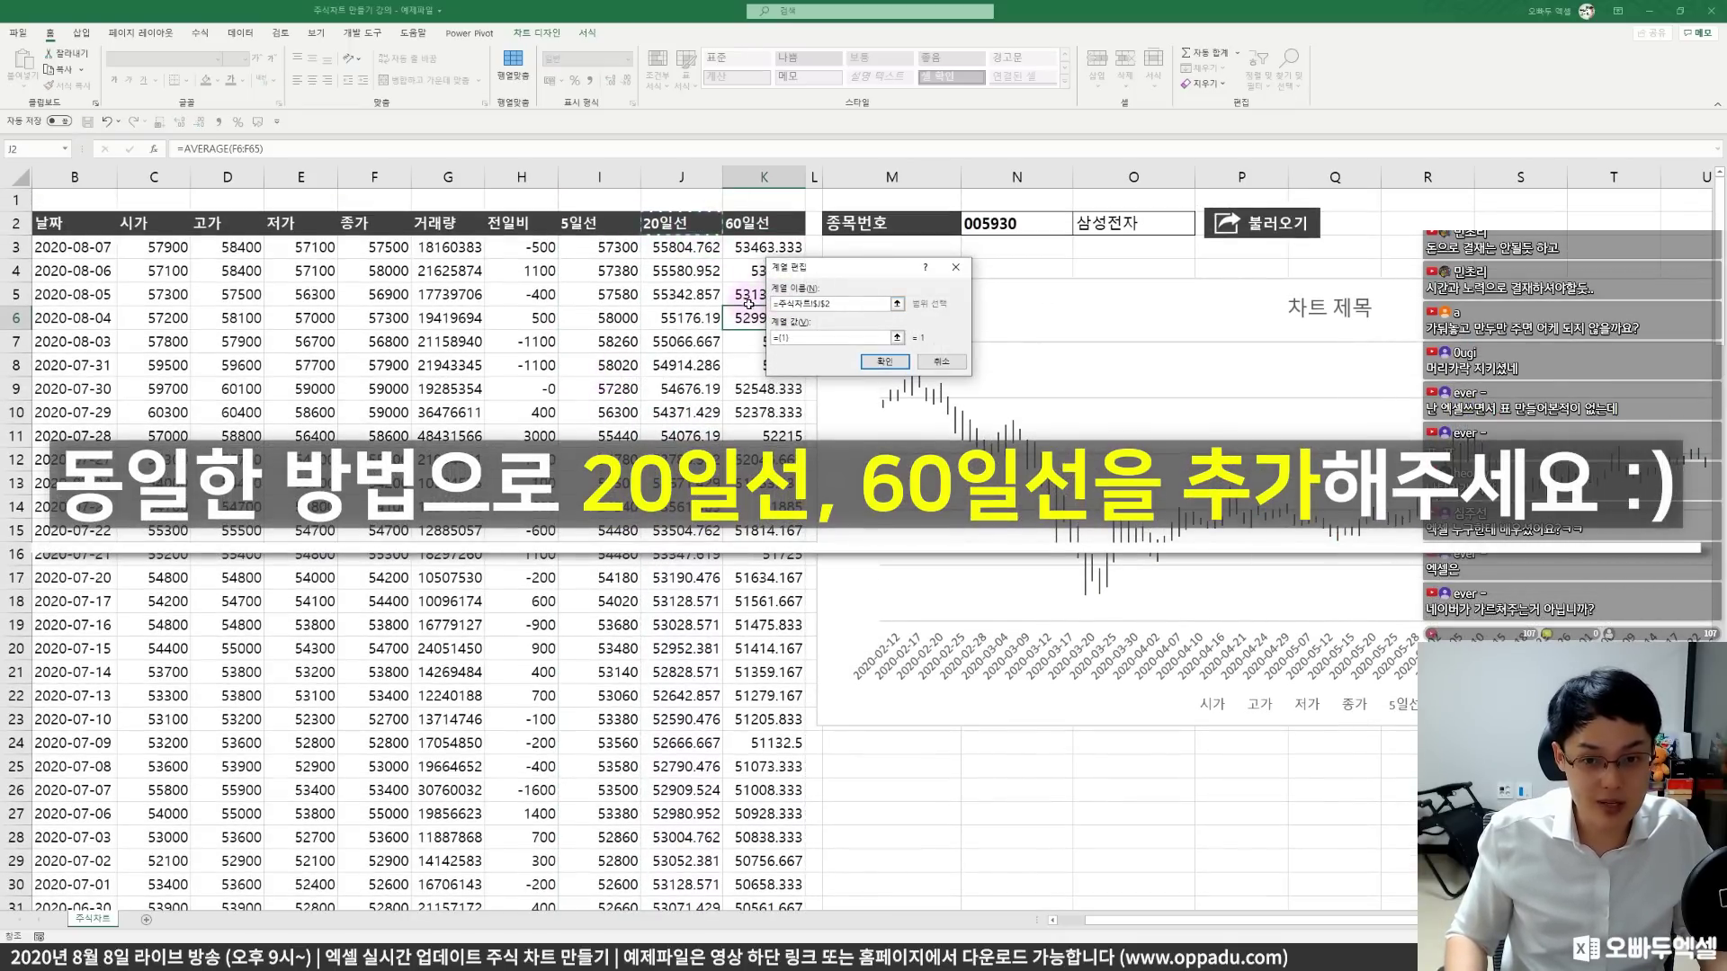
pyautogui.moveTo(681, 247); pyautogui.dragTo(665, 862)
pyautogui.click(884, 362)
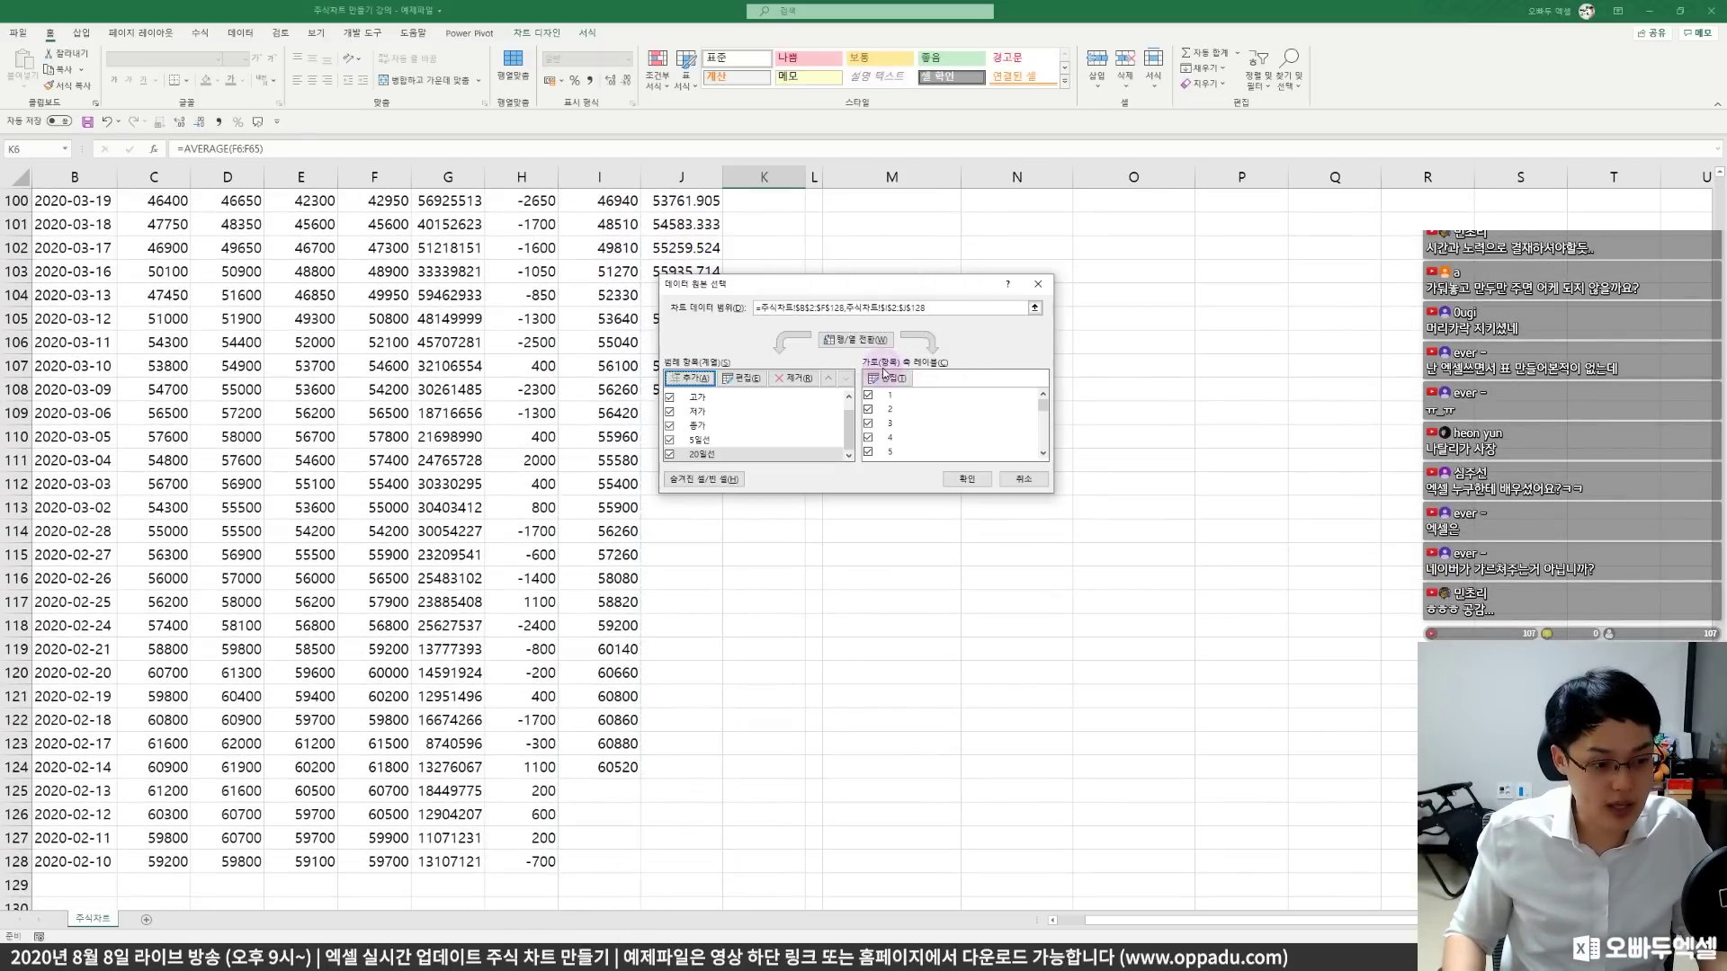
# - Add a series named from K2 (60일선) with the column's values from K3 to the last data row, and apply the data source changes
pyautogui.click(679, 379)
pyautogui.scroll(20, 751, 248)
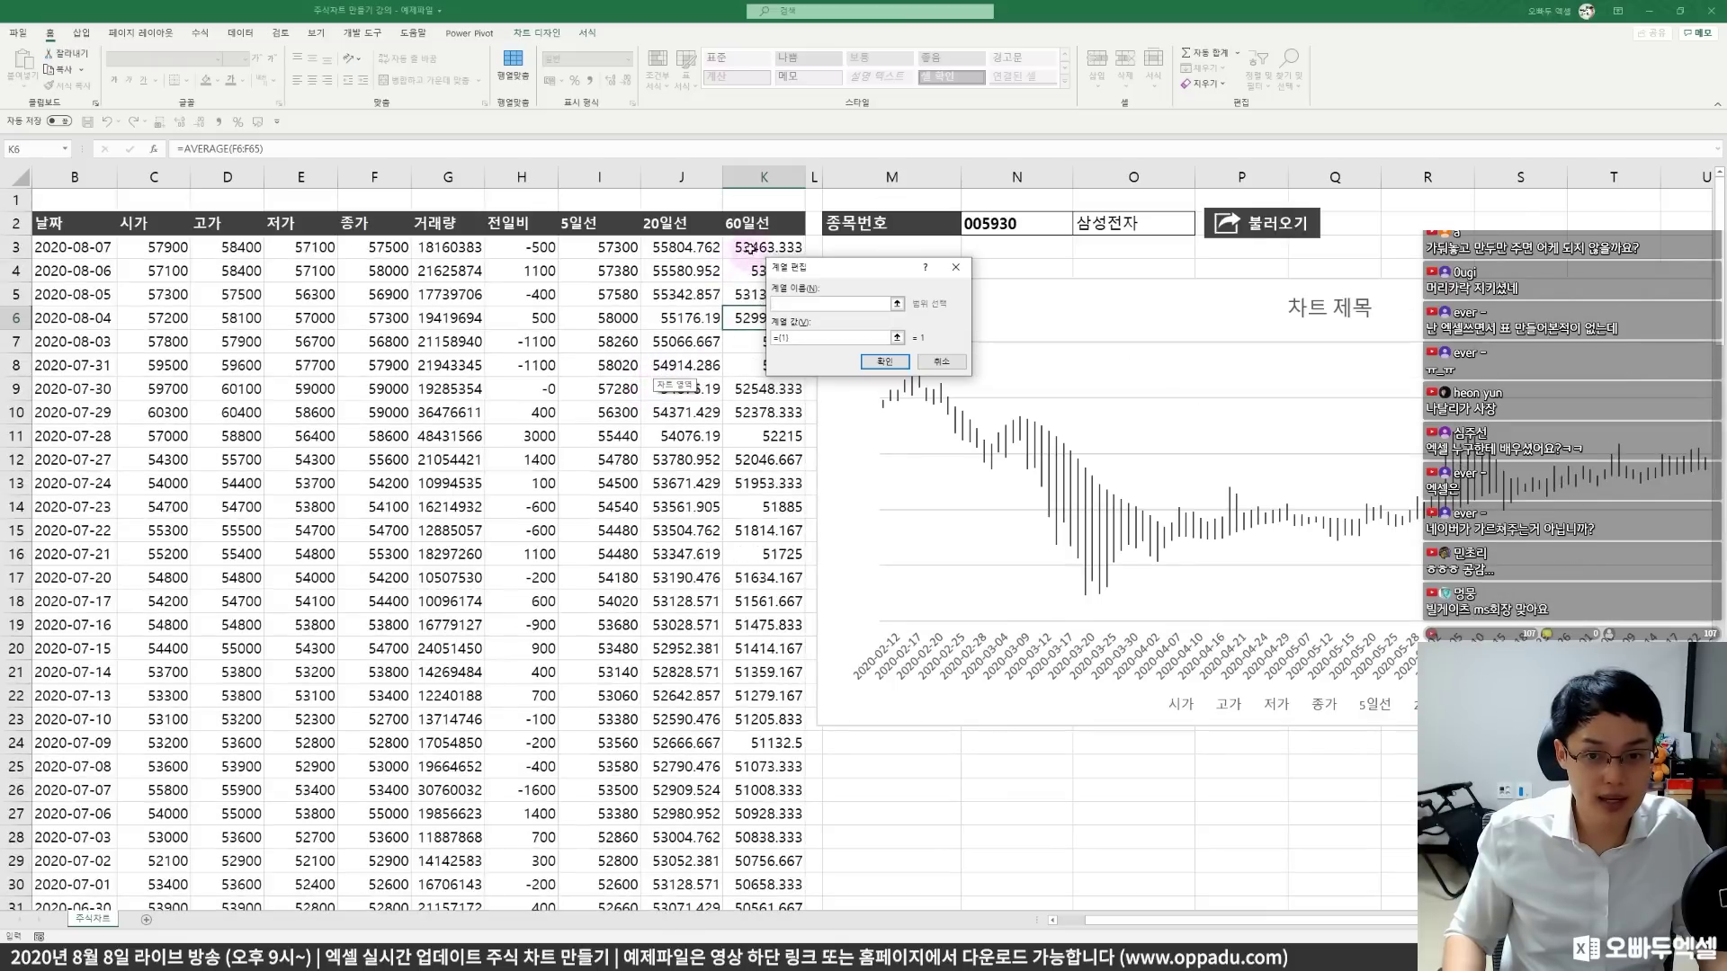
pyautogui.click(829, 339)
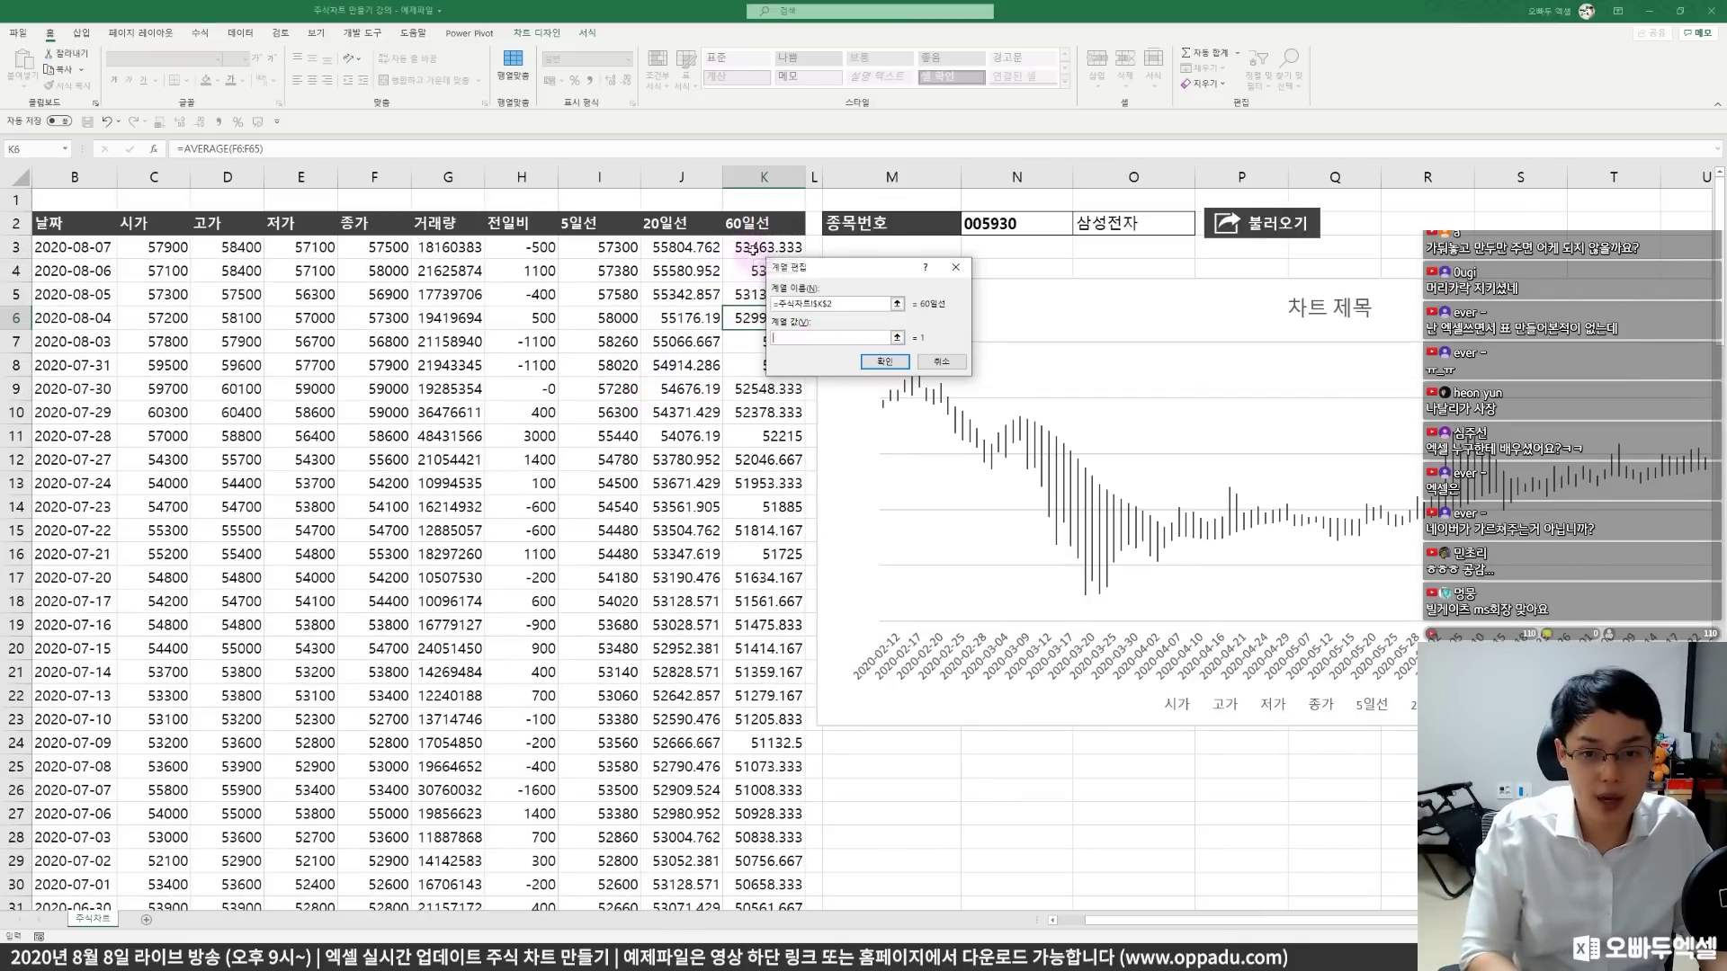
pyautogui.moveTo(765, 245); pyautogui.dragTo(776, 866)
pyautogui.click(902, 382)
pyautogui.click(956, 466)
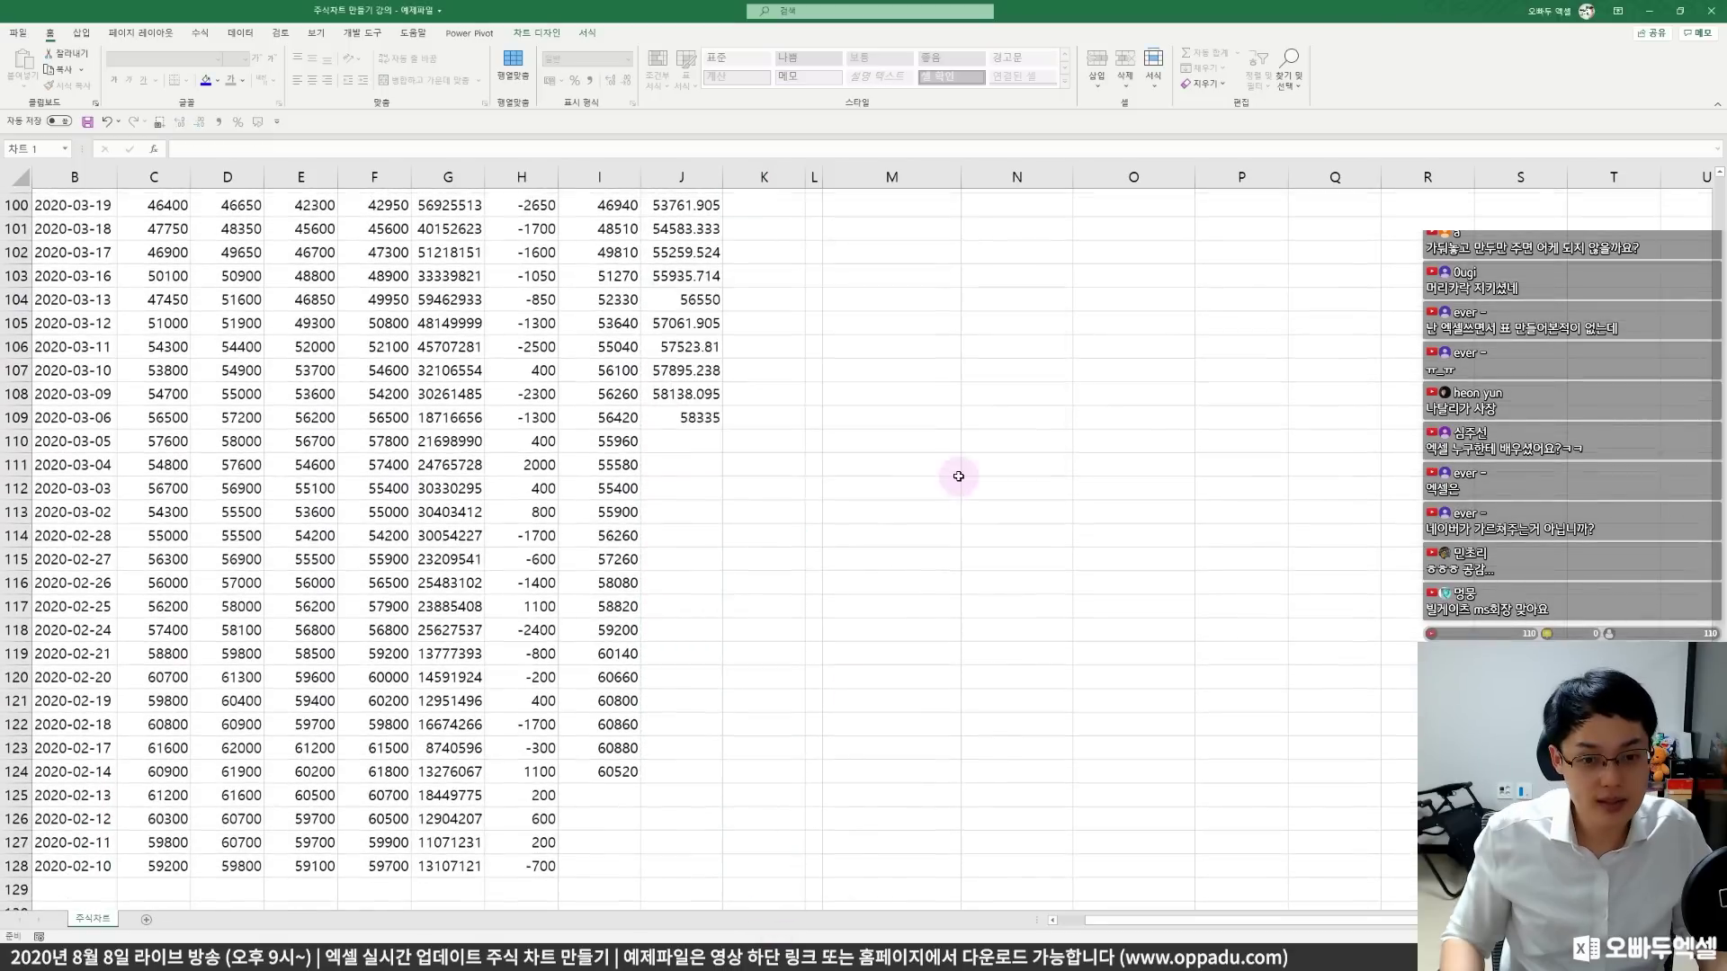
# - Enlarge the stock chart by extending its lower edge slightly downward and its outer side edge further right
pyautogui.scroll(19, 958, 475)
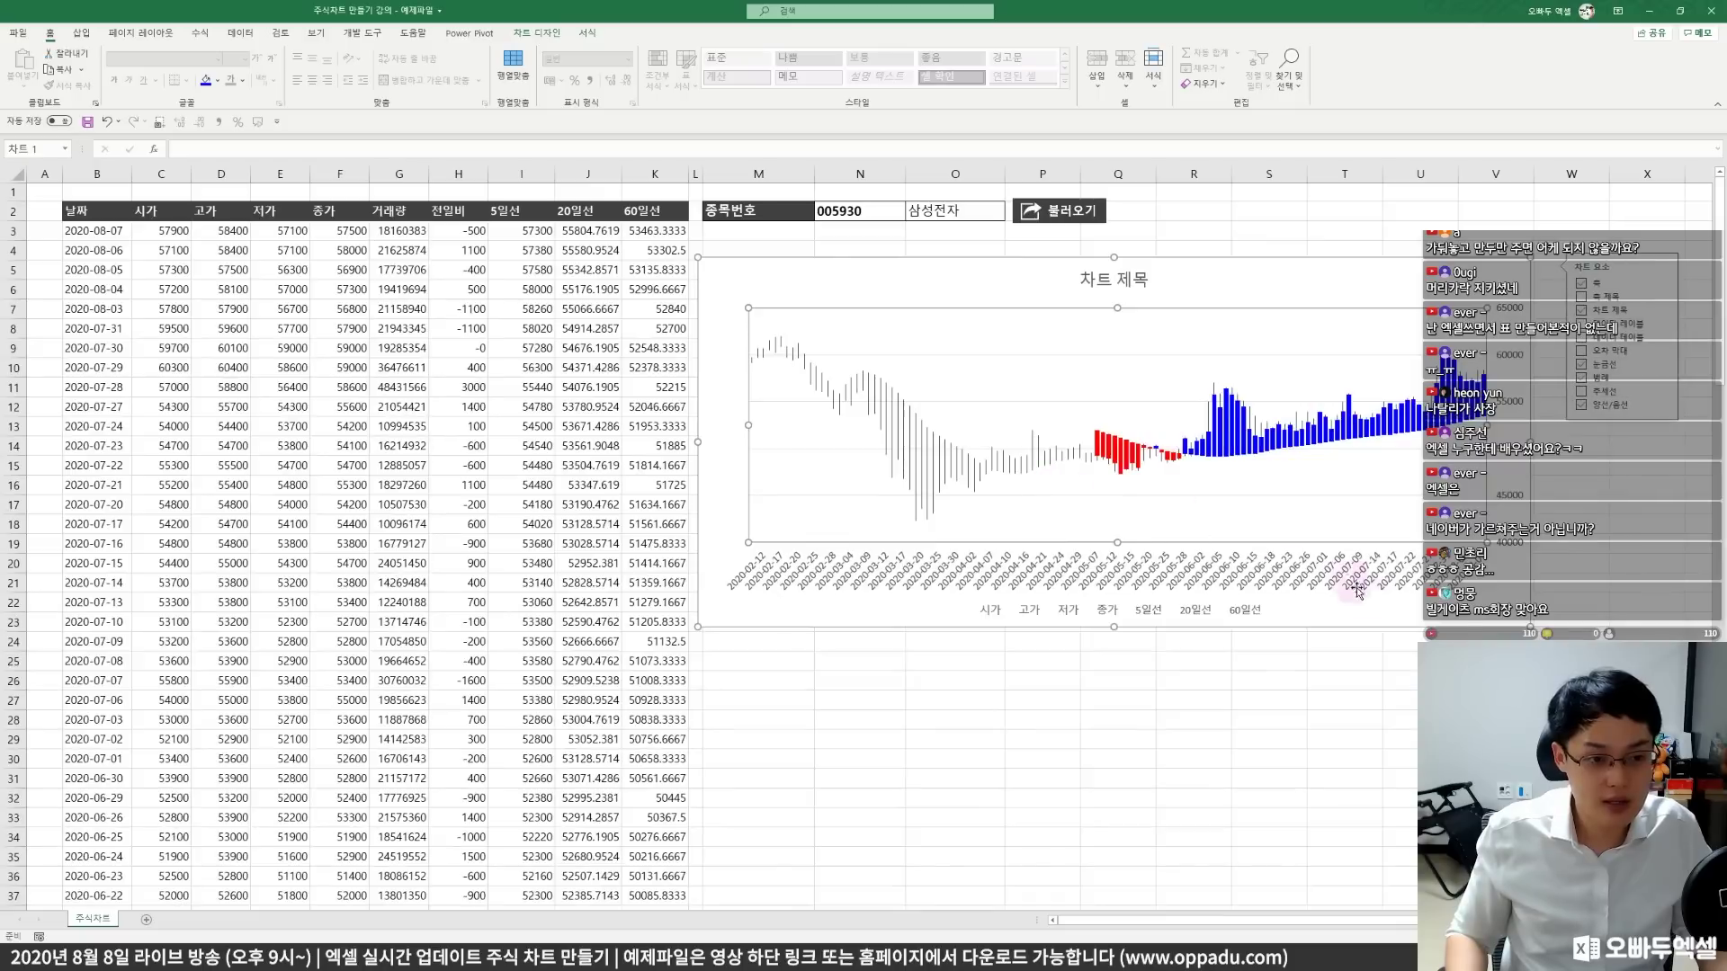
pyautogui.moveTo(1114, 627); pyautogui.dragTo(1114, 664)
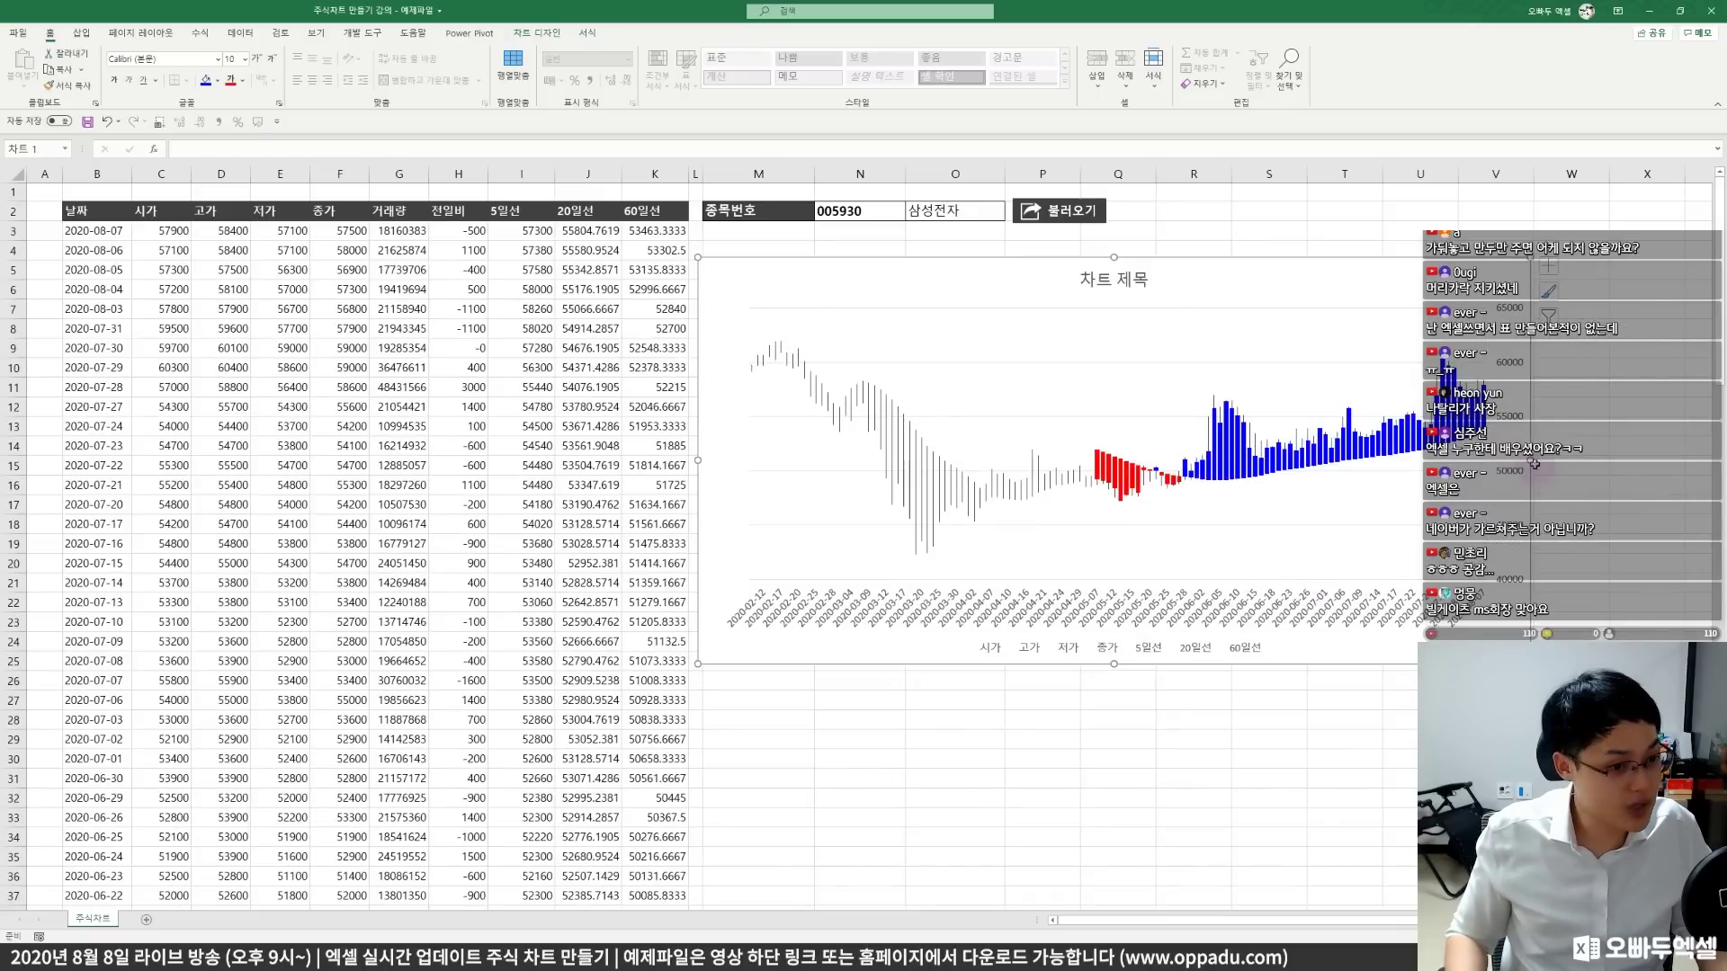
pyautogui.moveTo(1534, 464); pyautogui.dragTo(1594, 462)
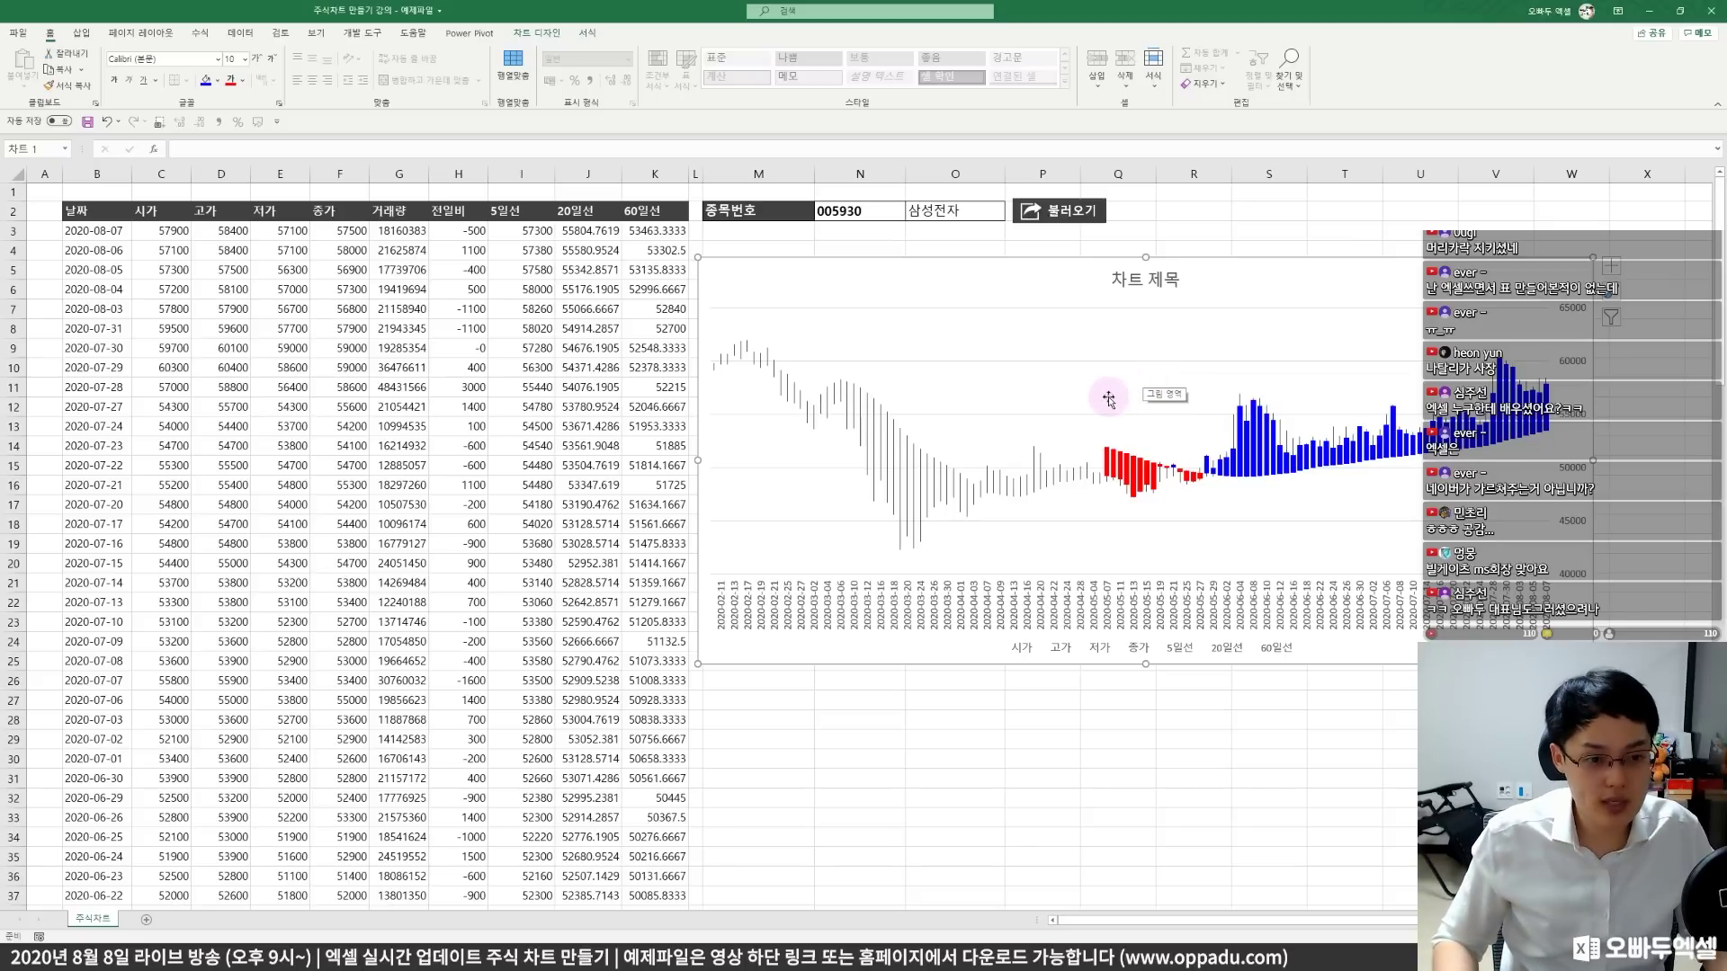
# - Open the data series formatting options for the chart's 5일선 series and bring up the list of selectable chart elements
pyautogui.rightClick(1084, 382)
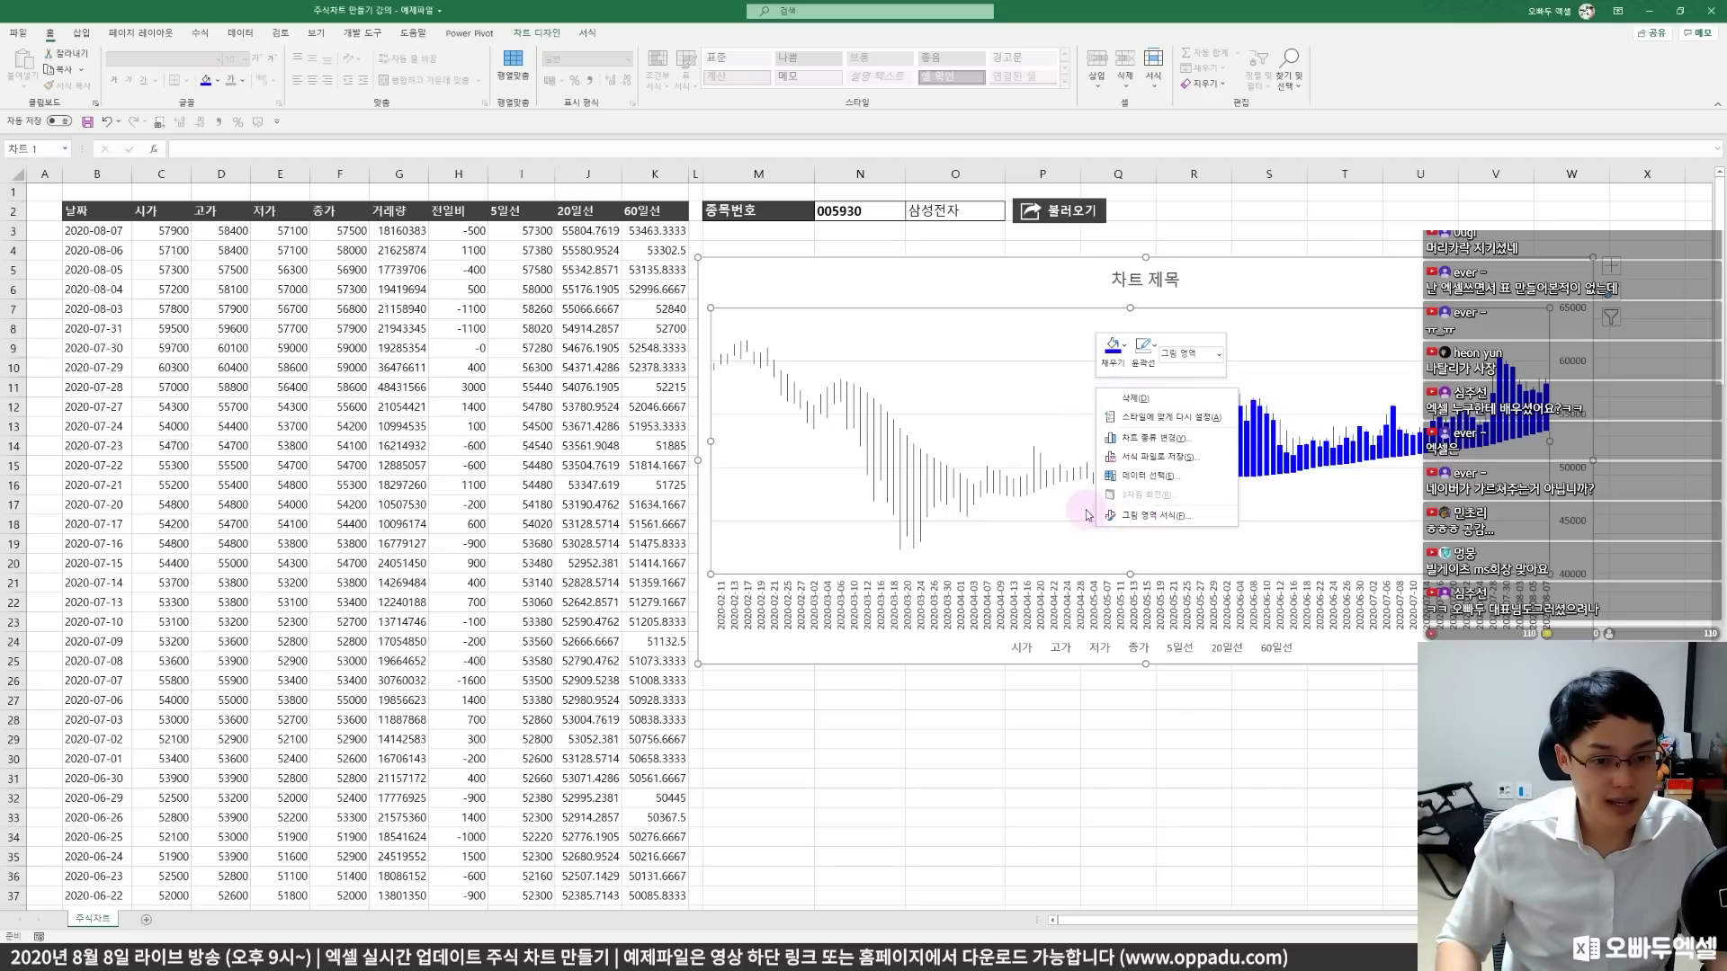
pyautogui.rightClick(1049, 480)
pyautogui.rightClick(1046, 474)
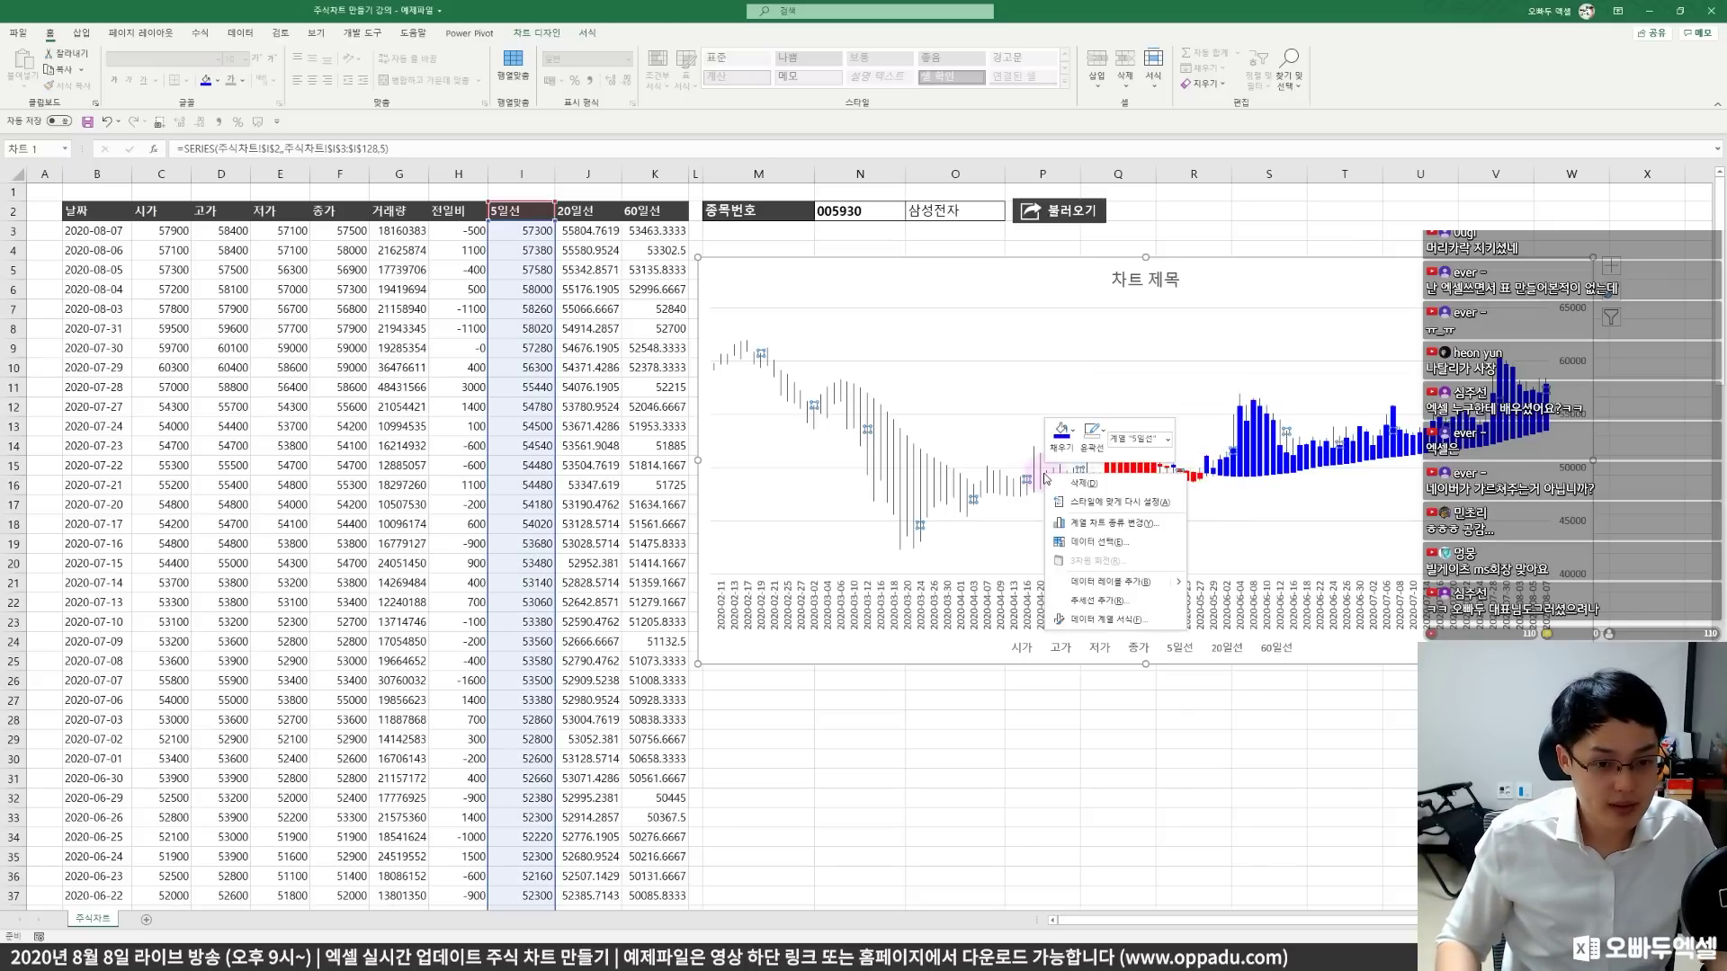
pyautogui.click(1106, 620)
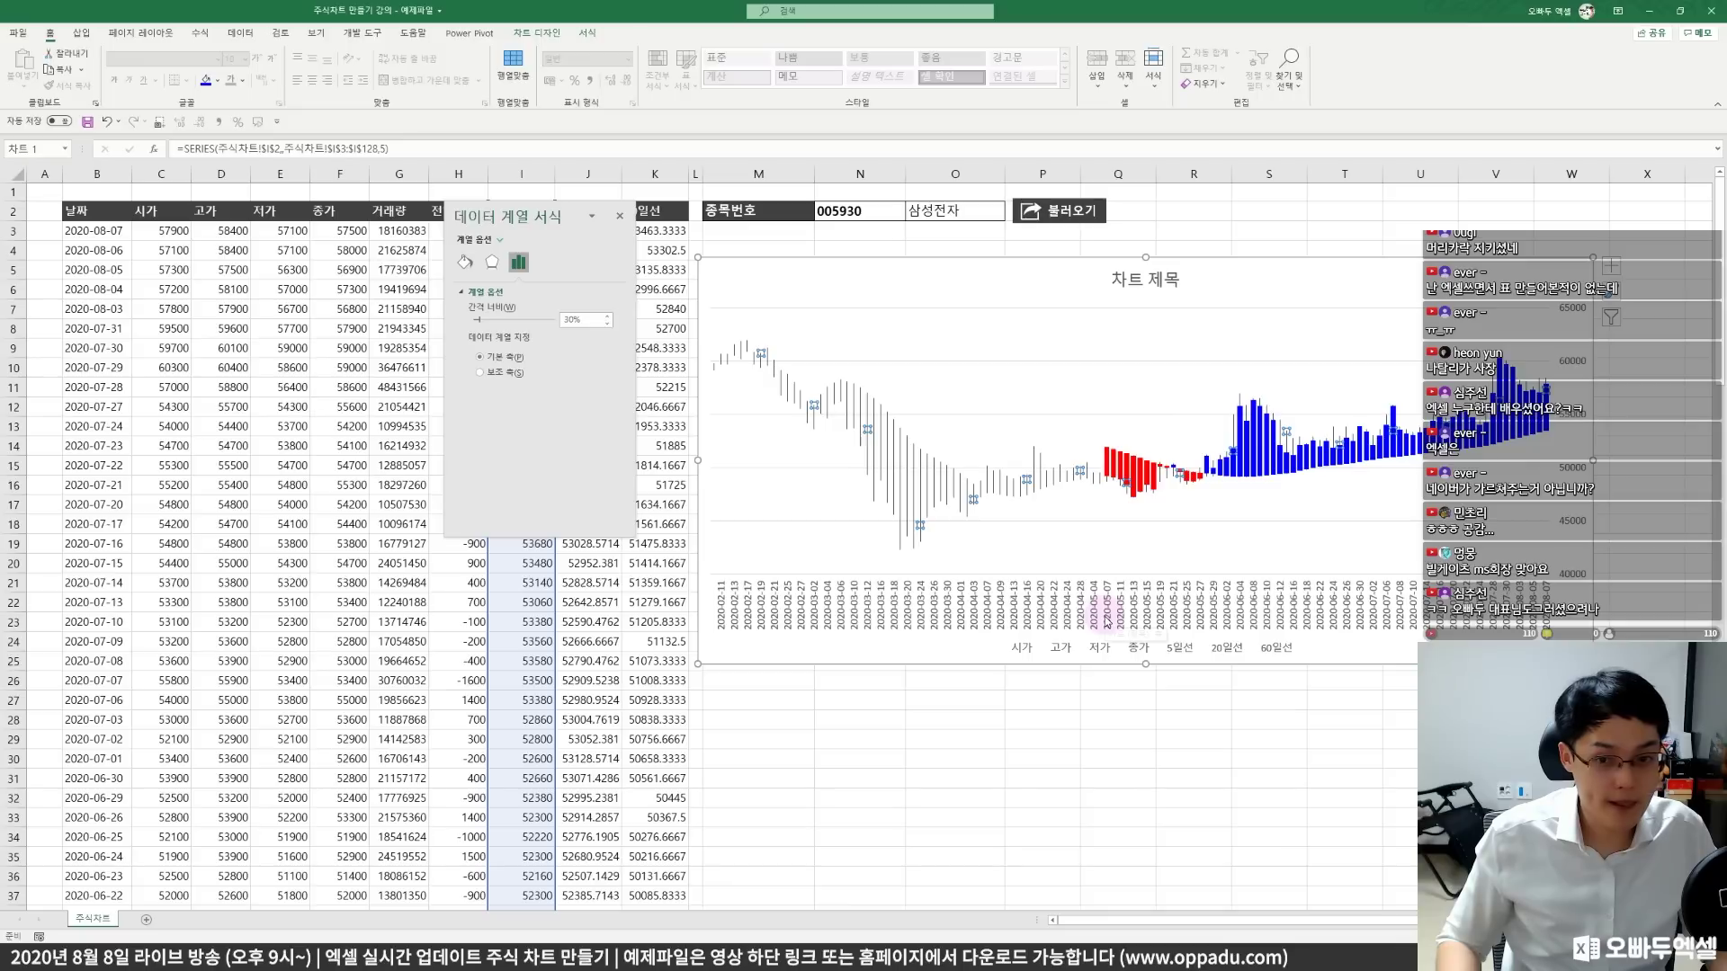
pyautogui.moveTo(496, 220); pyautogui.dragTo(551, 225)
pyautogui.click(559, 246)
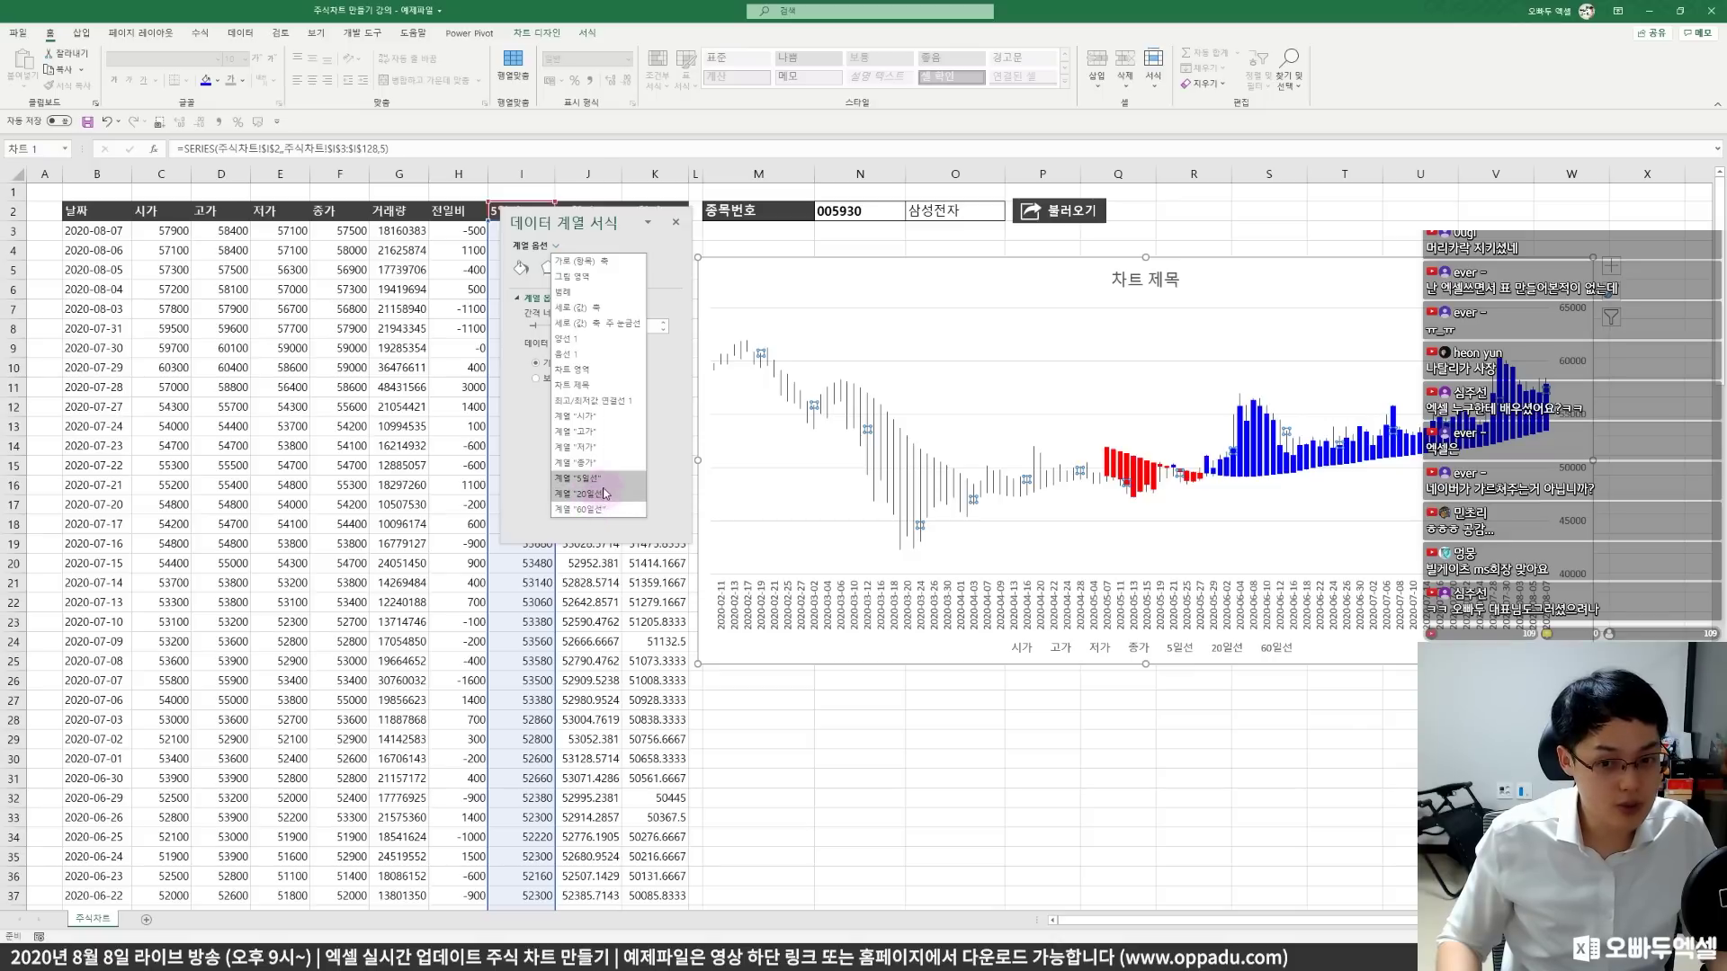
pyautogui.click(606, 492)
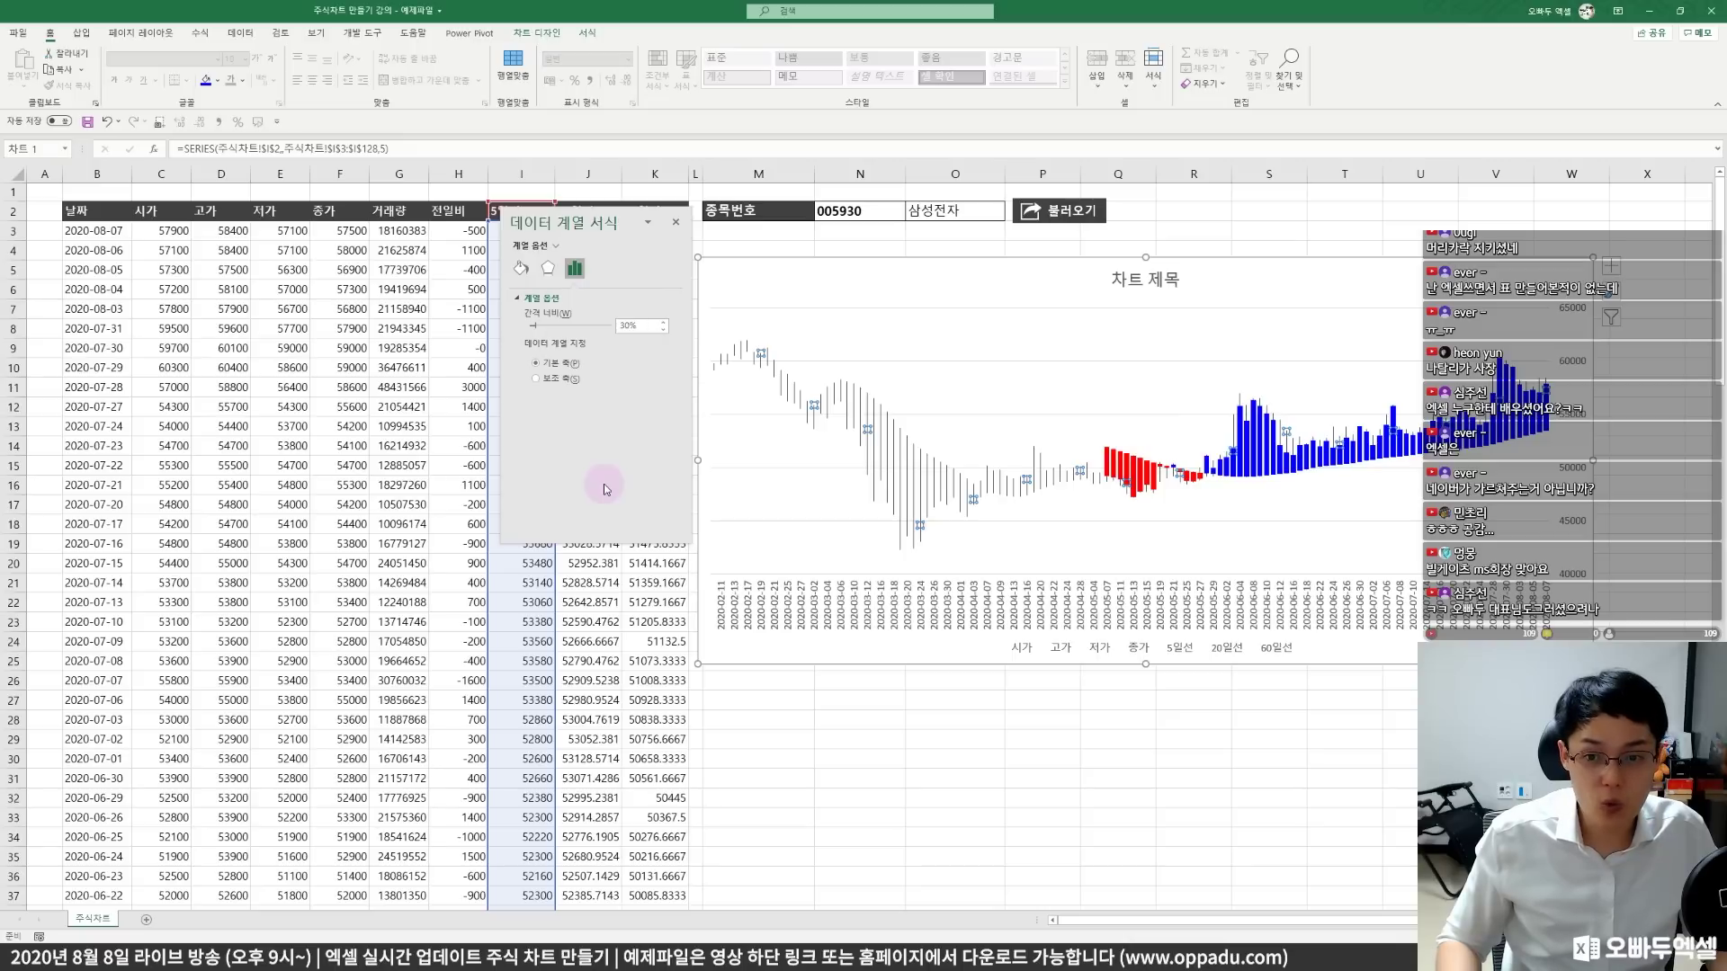